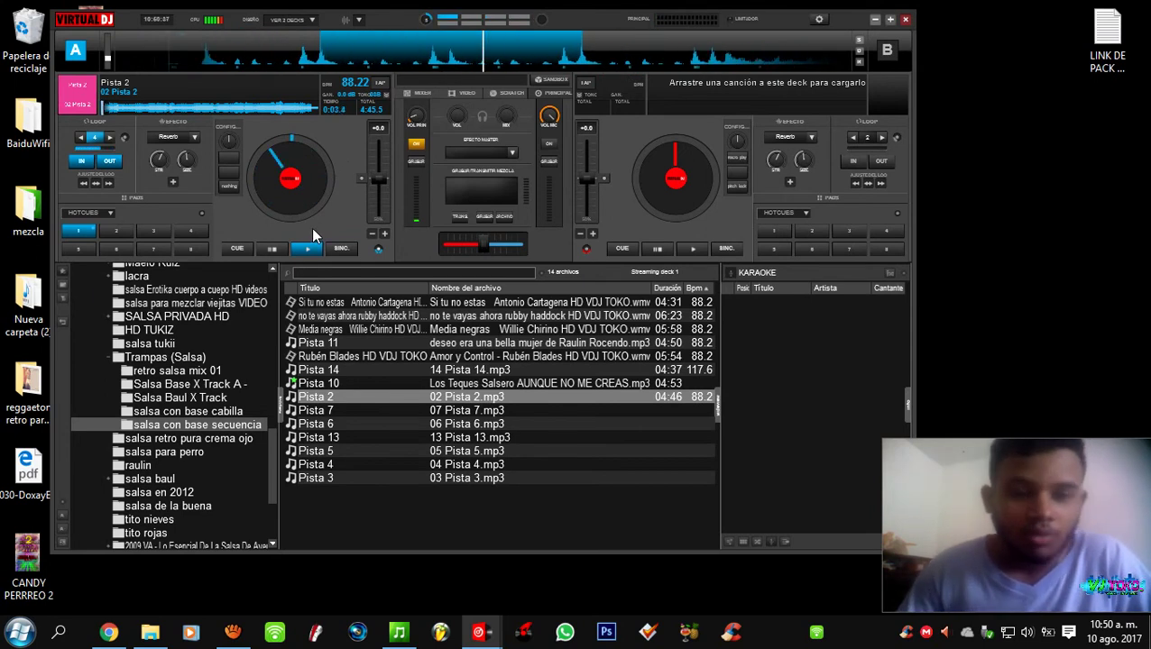
- Switch to Chrome, subscribe to the Vdeejay Toko de Yaracuy YouTube channel, and return to VirtualDJ
click(109, 633)
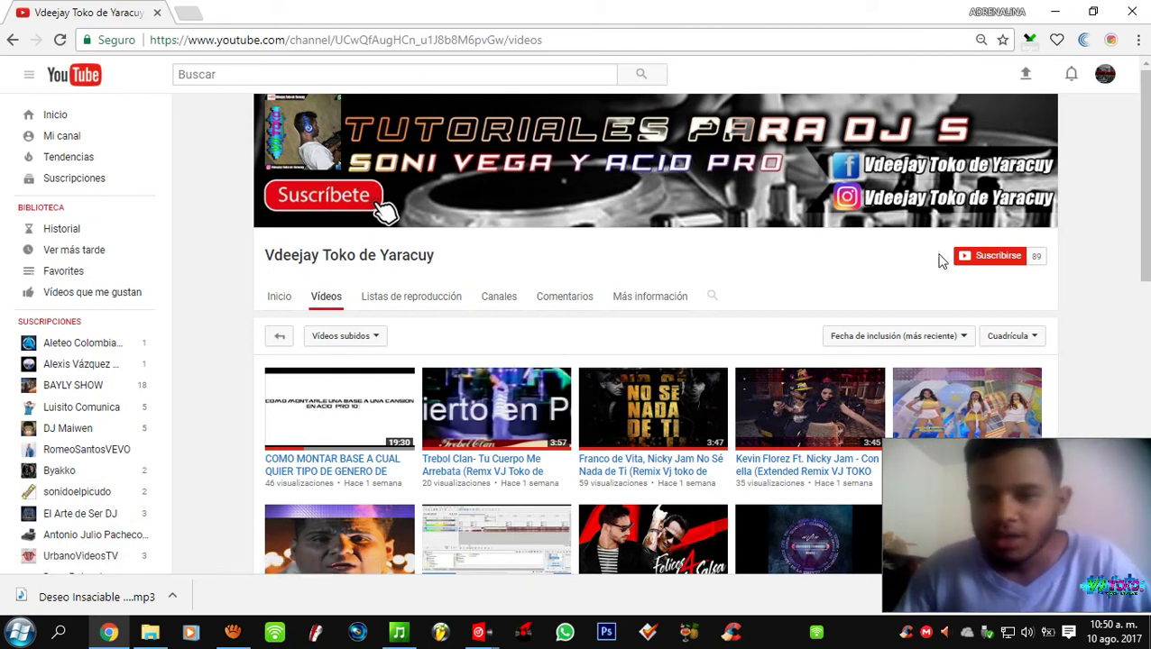
click(992, 261)
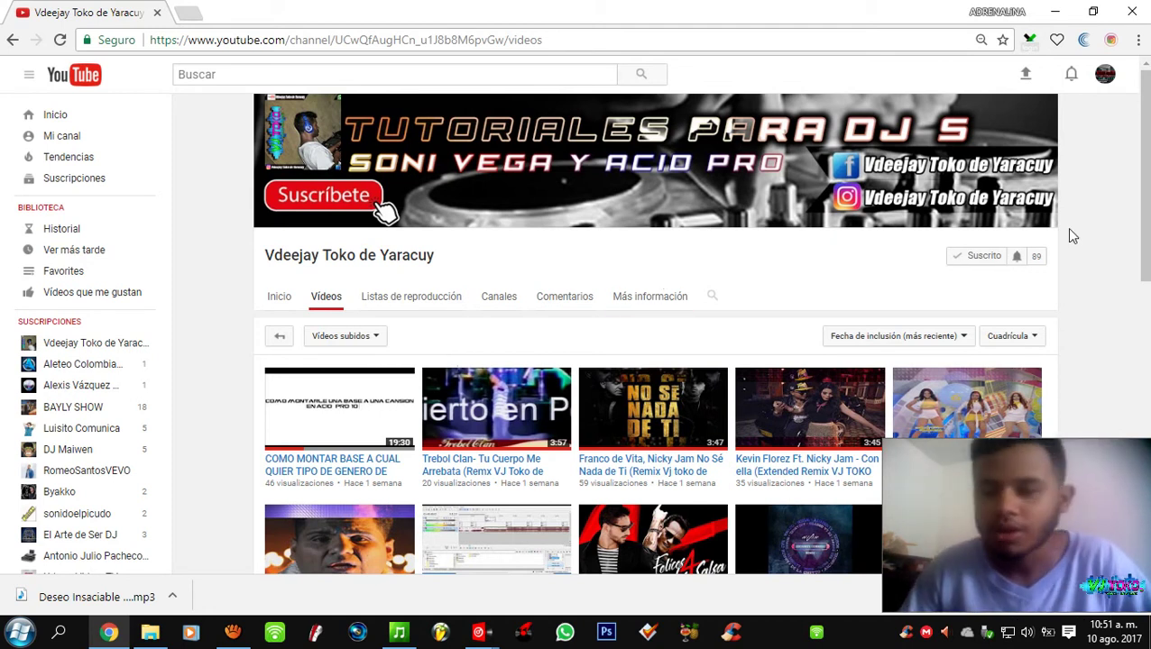
click(1062, 11)
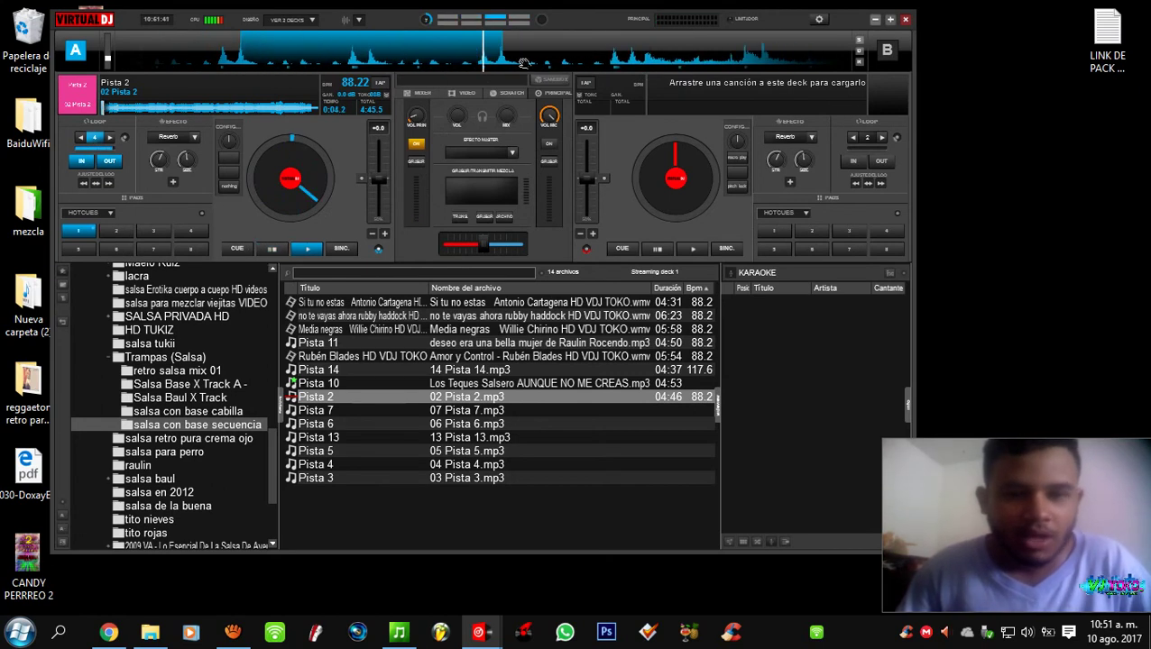
- Look through the track lists of the Trampas (Salsa) folder and its subfolders, ending with salsa con base secuencia
click(361, 423)
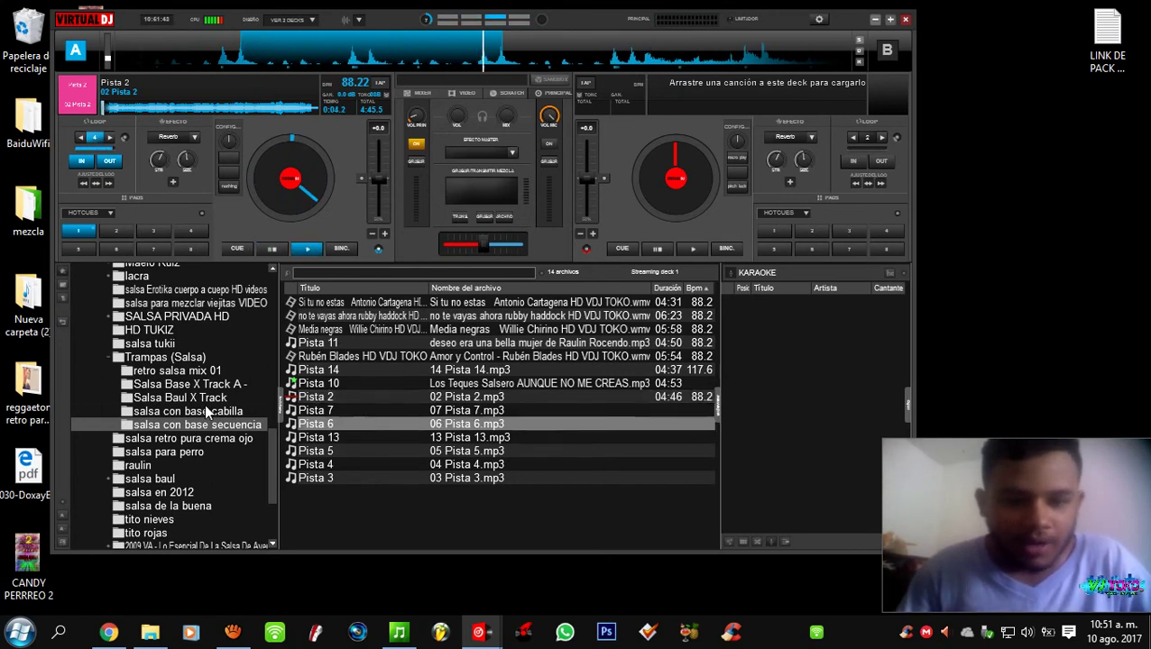
click(176, 357)
key(Down)
key(Down)
key(Down)
key(Down)
key(Down)
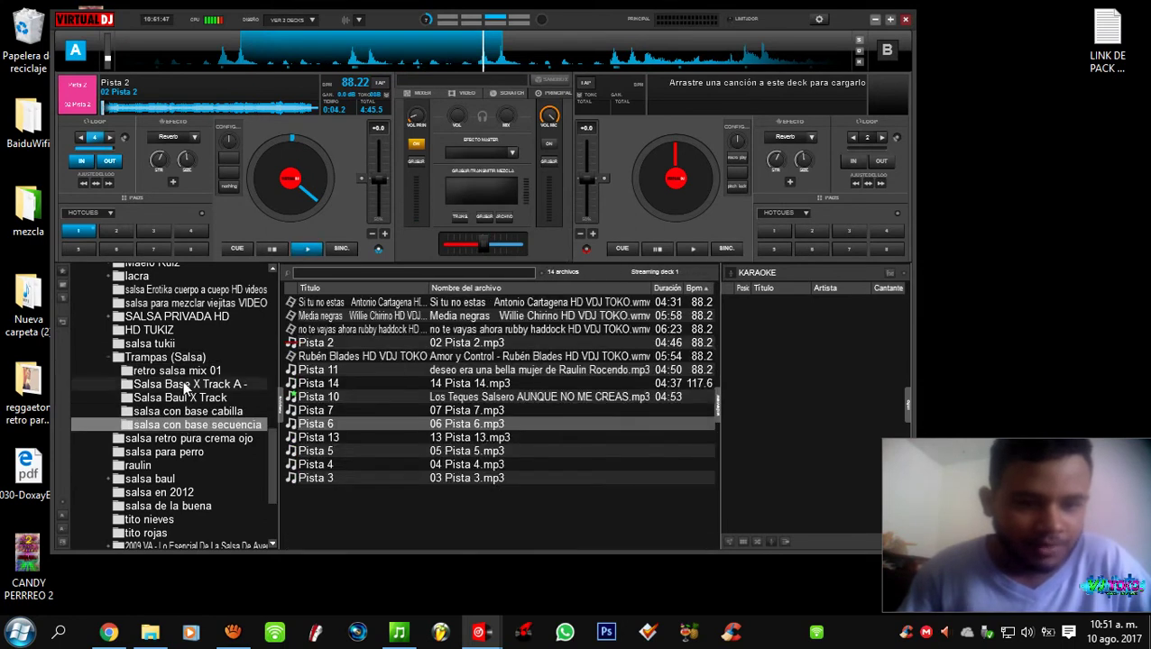
click(185, 385)
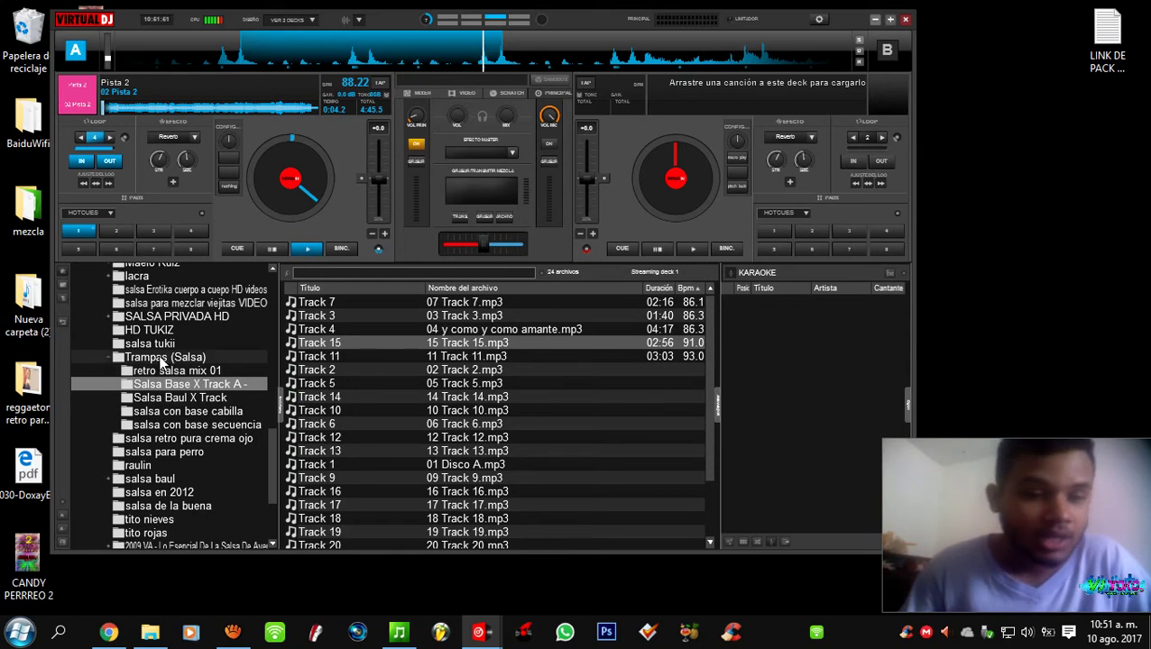
click(162, 358)
click(173, 370)
click(177, 384)
click(179, 398)
click(180, 411)
click(182, 424)
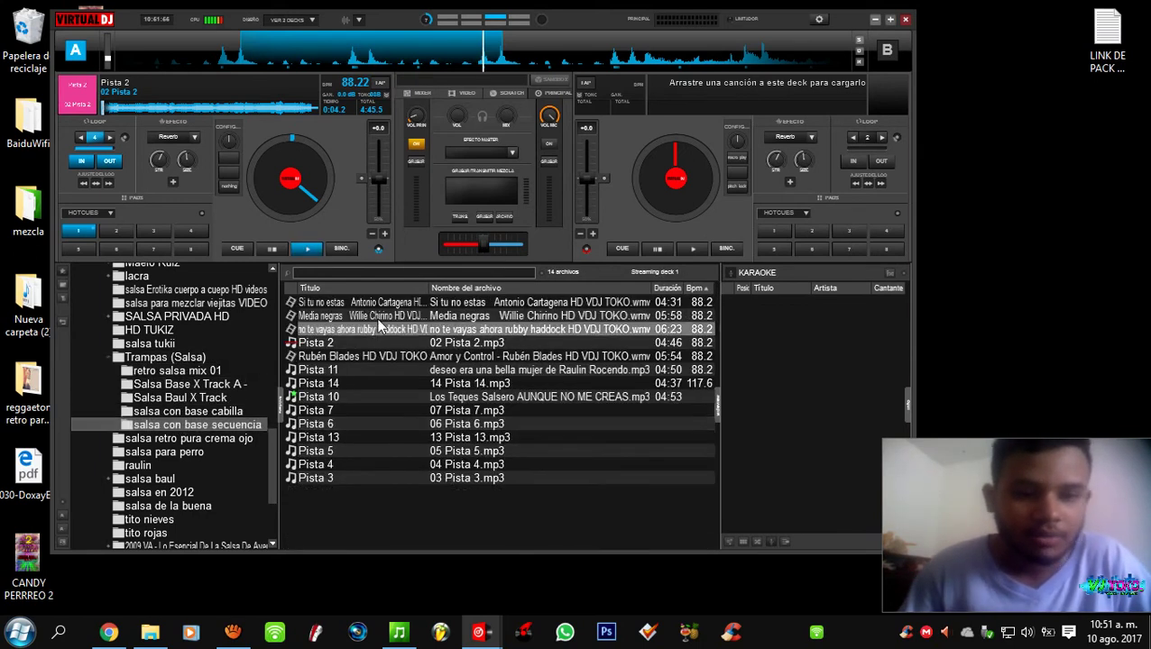
click(379, 316)
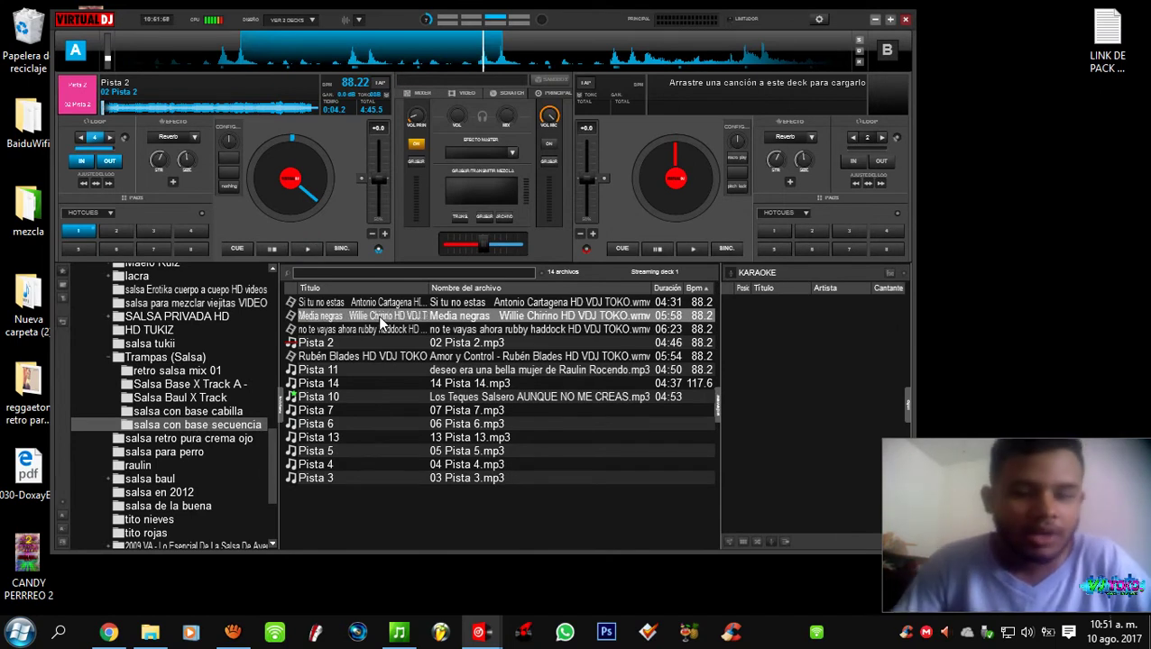
- Load 06 salsa from the Trampas (Salsa) folder onto deck A, listen to its opening, and return it to the start
click(176, 358)
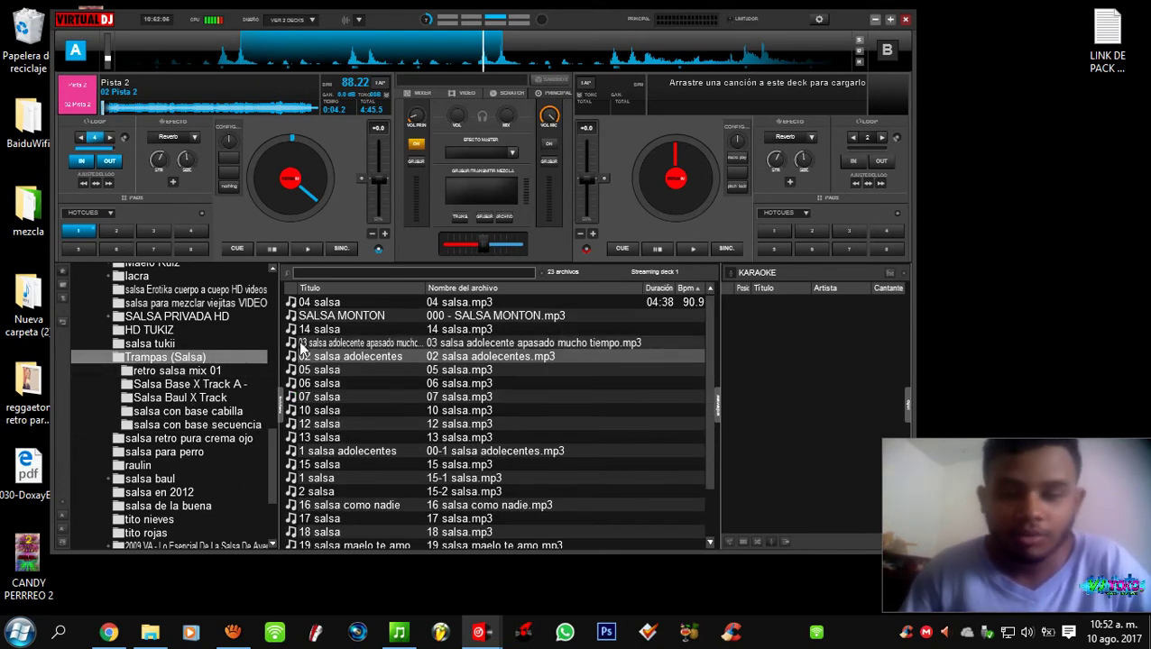
drag(390, 384, 284, 152)
click(307, 248)
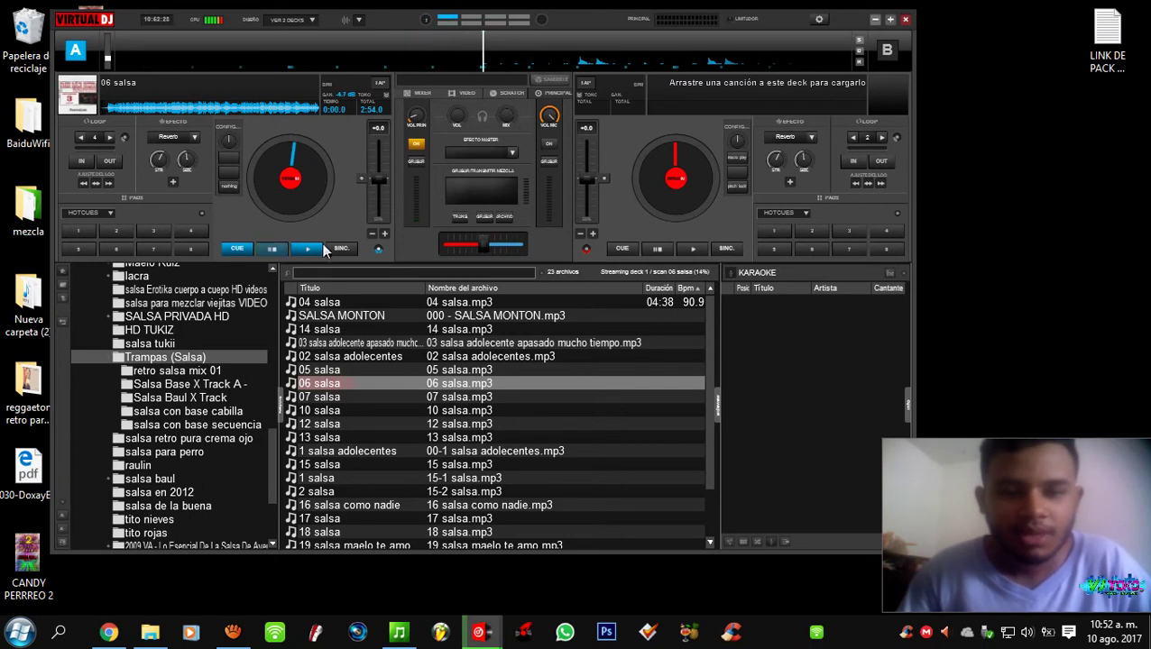
click(311, 249)
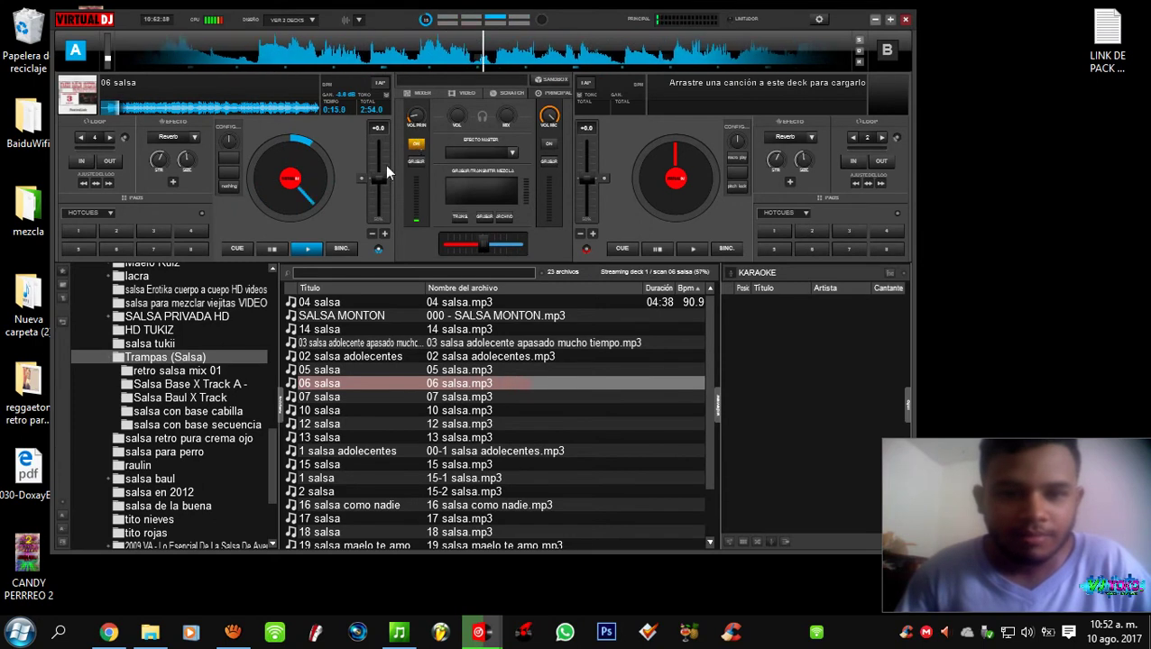
click(280, 251)
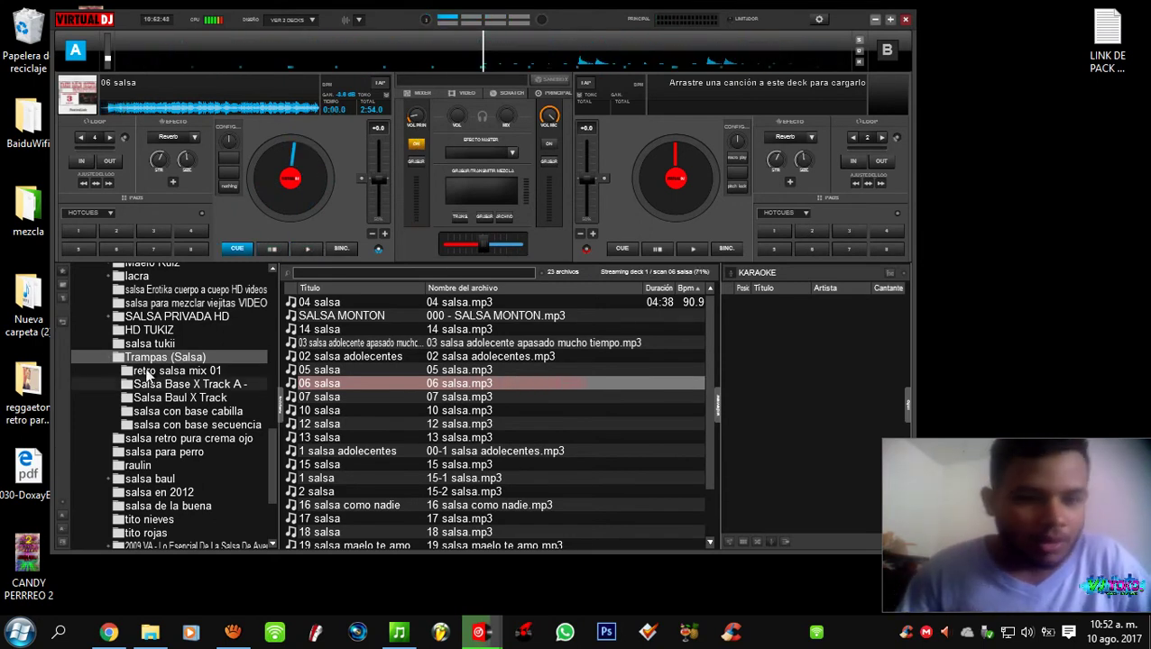
- Show the Salsa Baul X Track folder's tracks and shift the program window slightly across the desktop
click(170, 394)
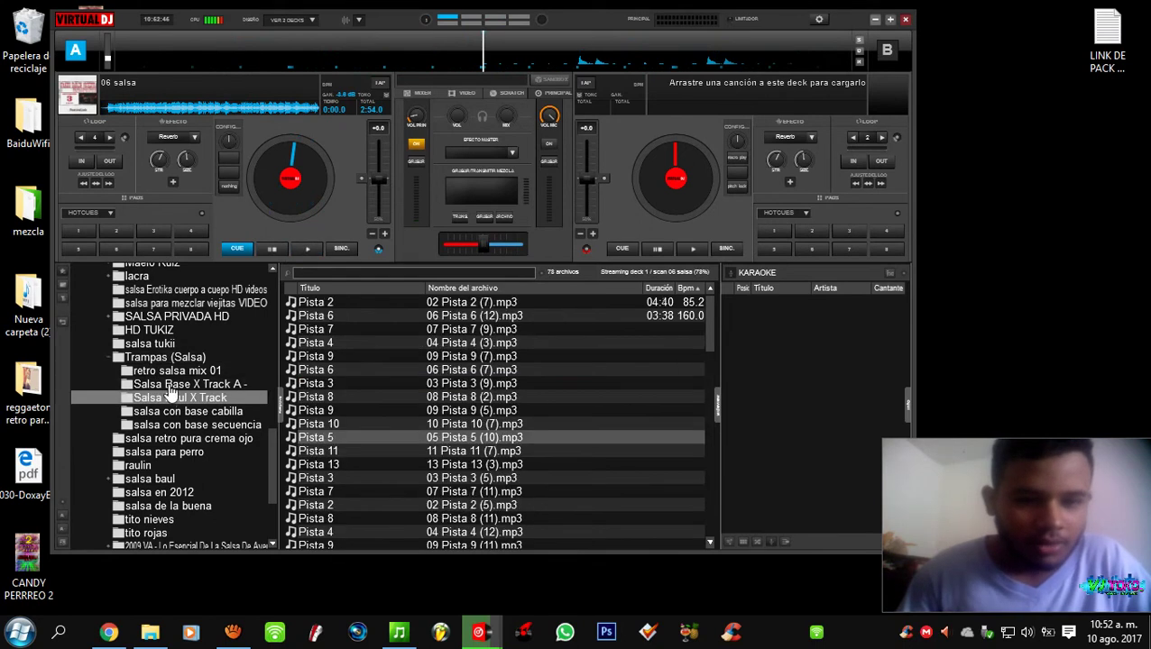
click(168, 358)
click(185, 398)
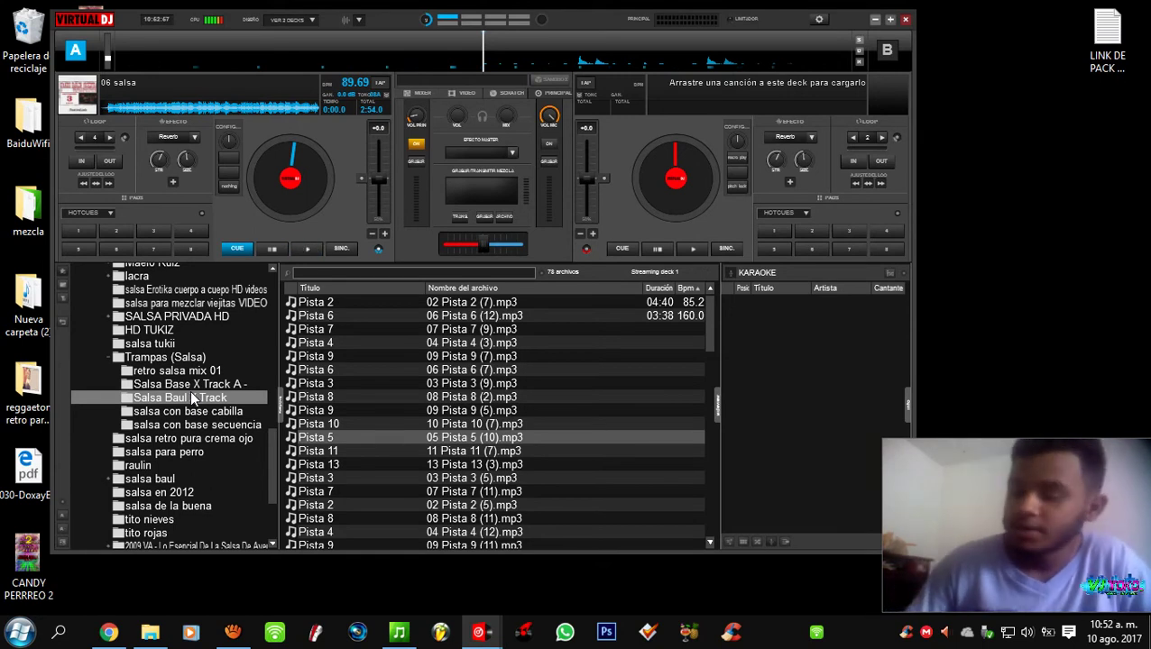
drag(384, 19, 462, 10)
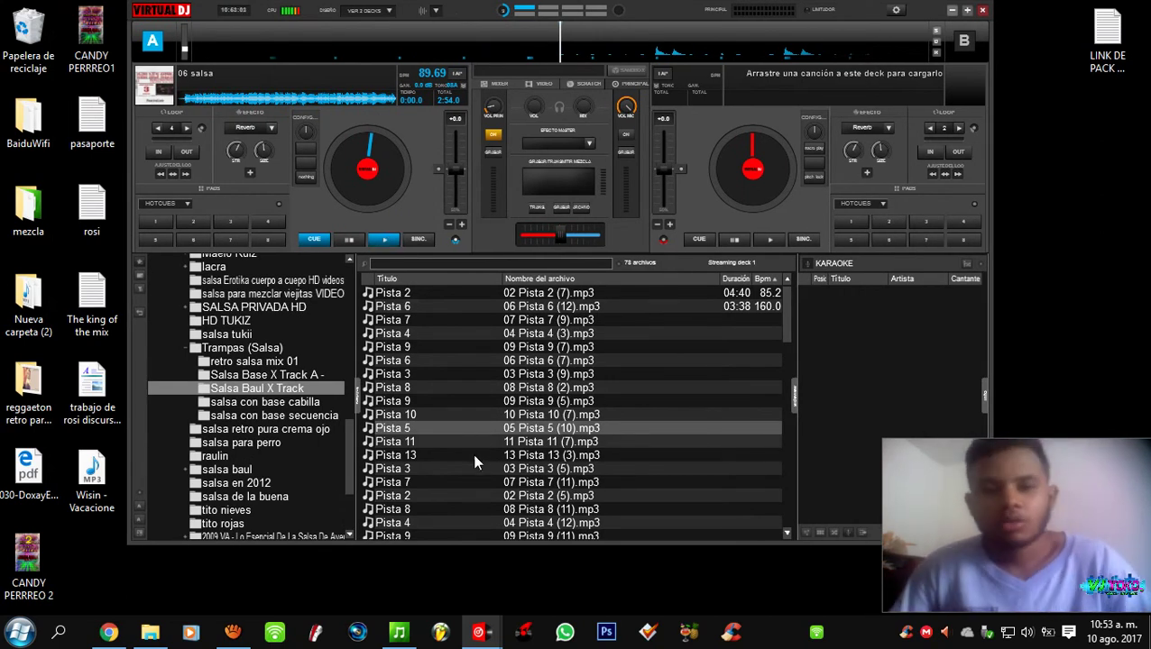
- Examine the tracks and their BPM values in Salsa Baul X Track, comparing Pista 2 and Pista 6
click(508, 377)
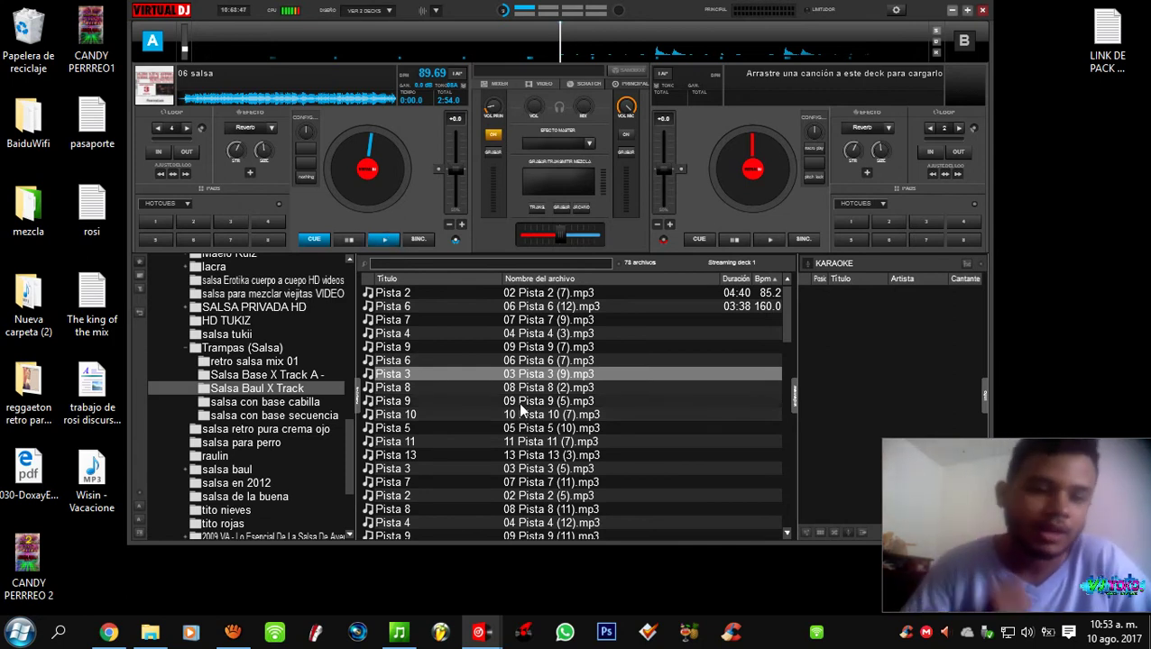
click(523, 297)
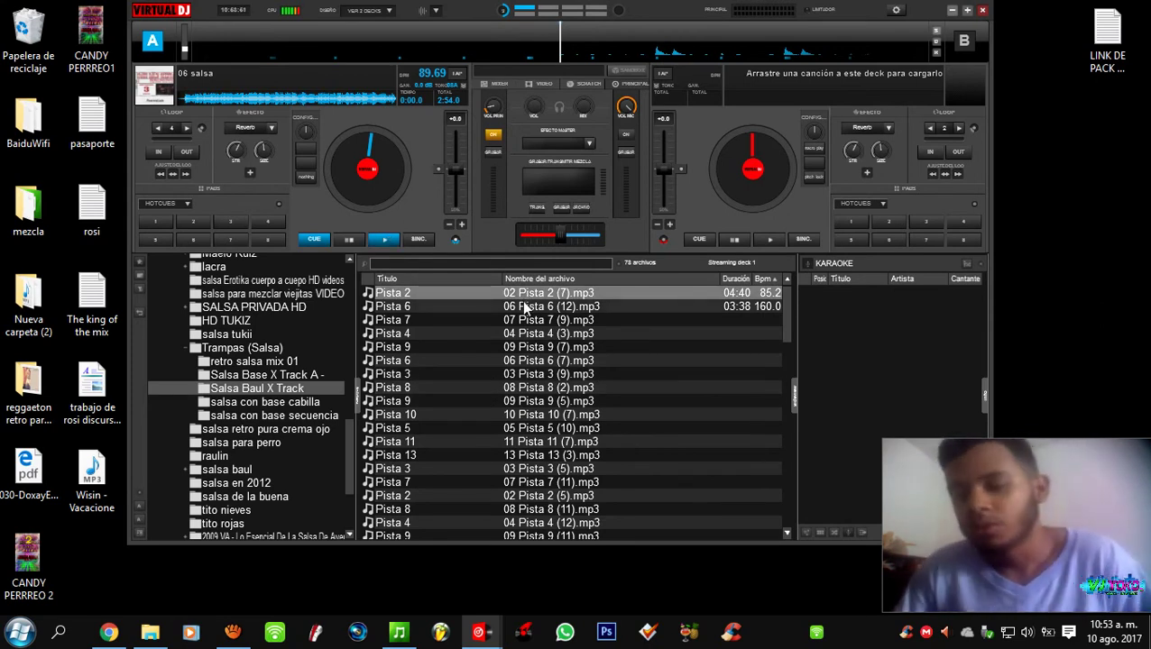
click(516, 308)
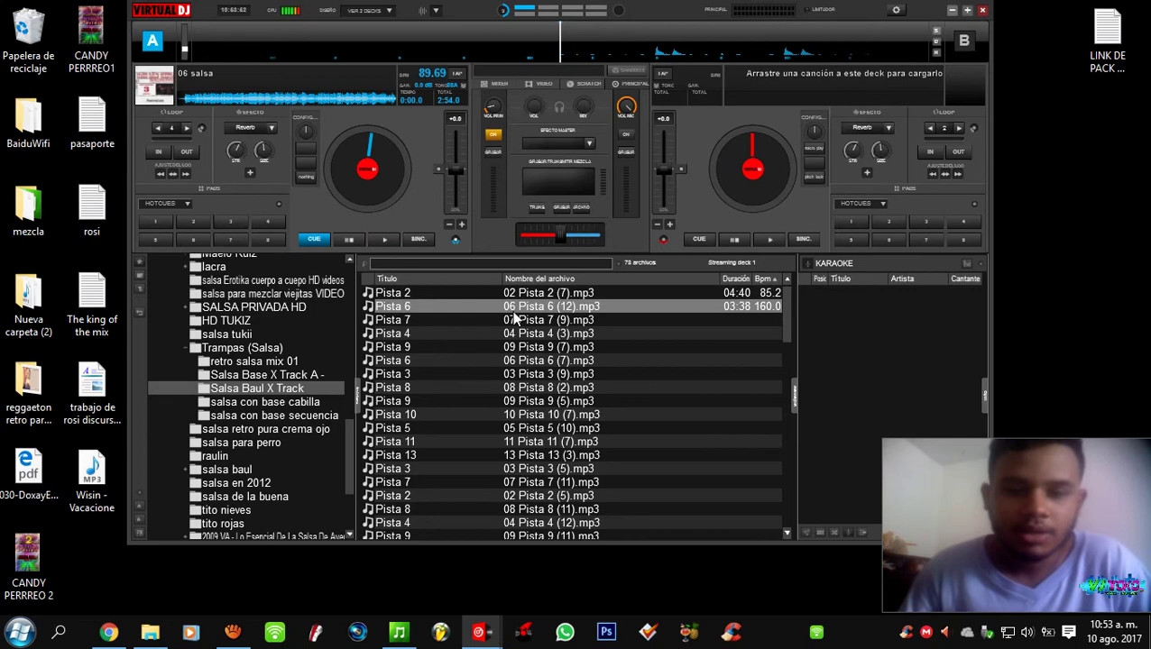
click(507, 374)
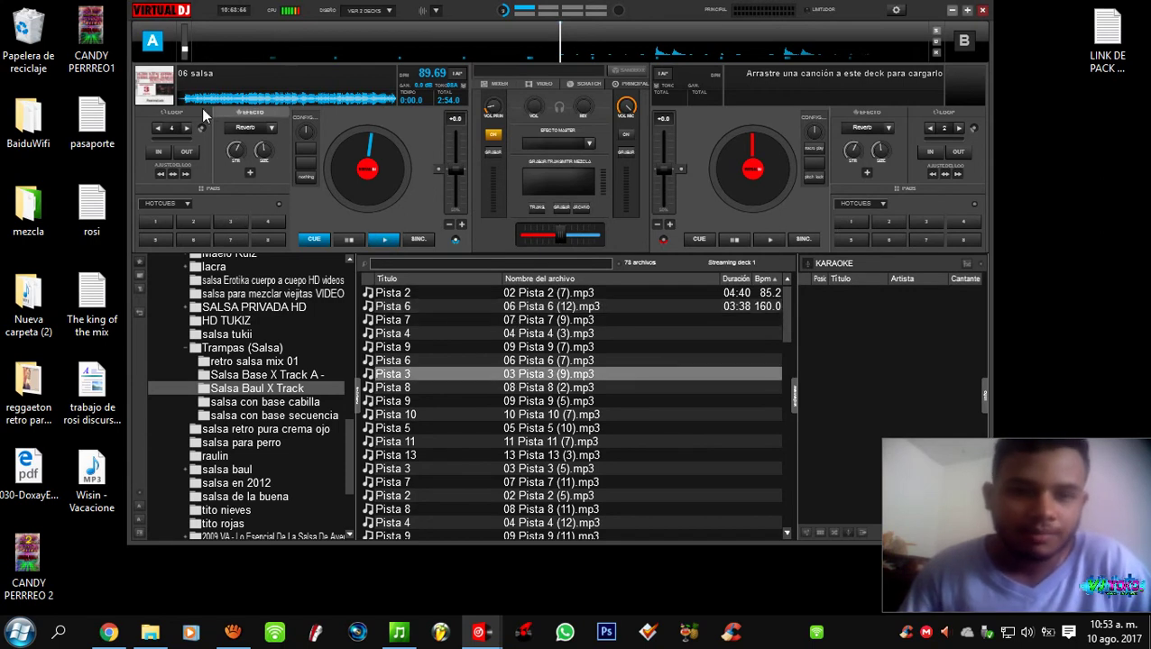
click(260, 376)
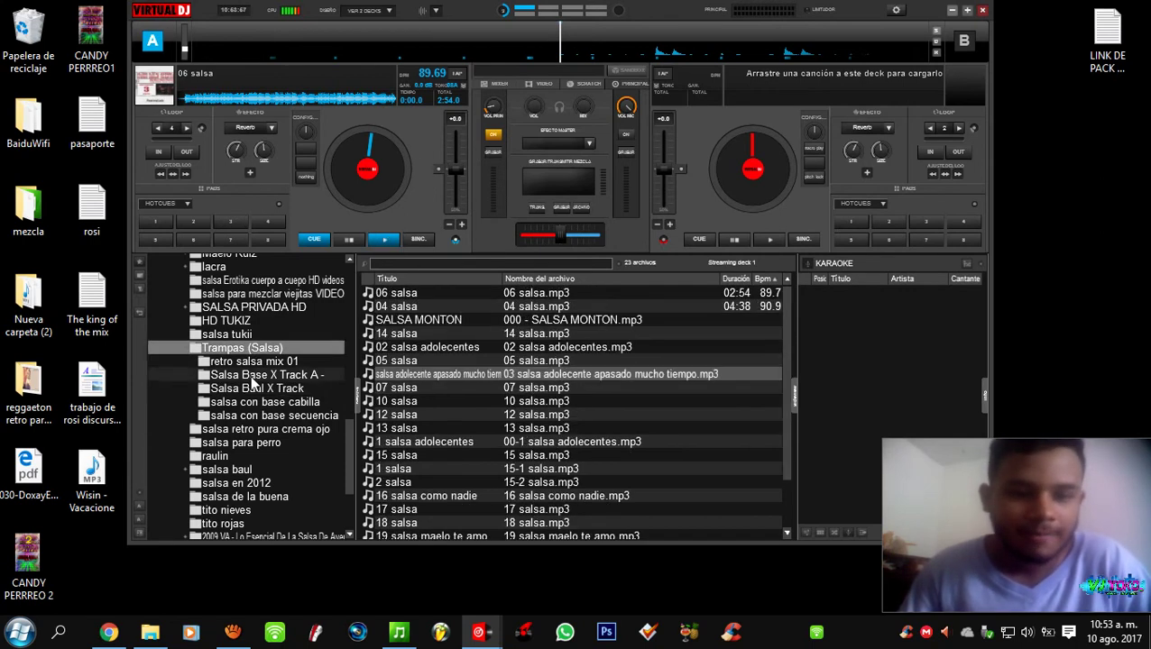
click(257, 401)
click(257, 389)
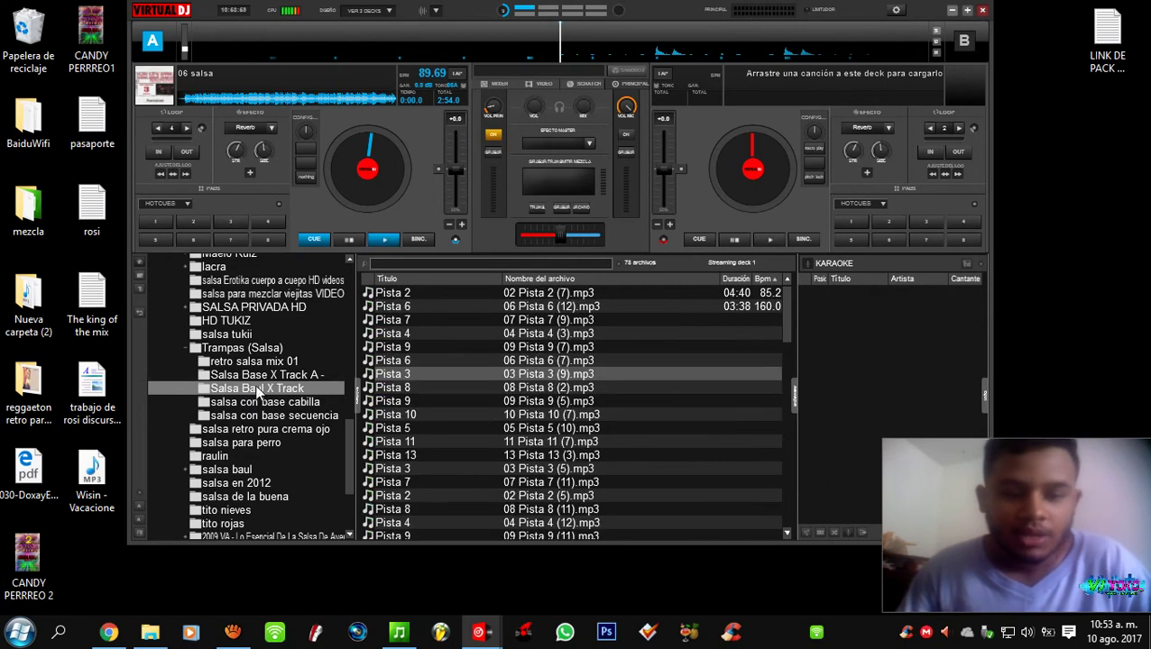
click(468, 324)
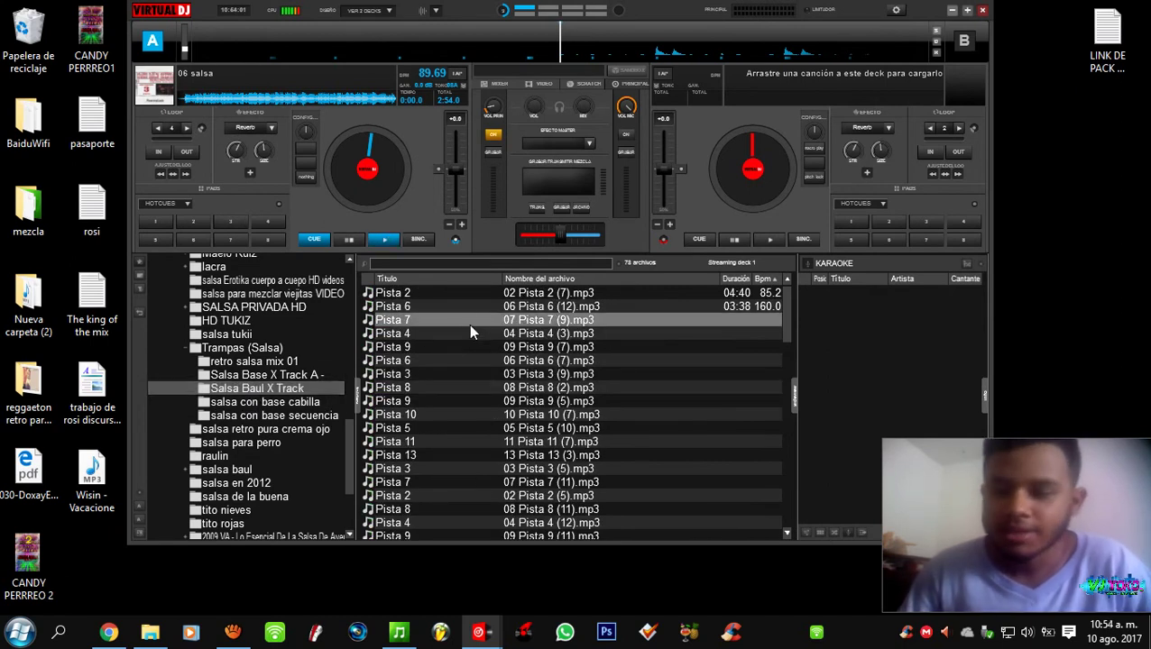
click(456, 297)
click(456, 308)
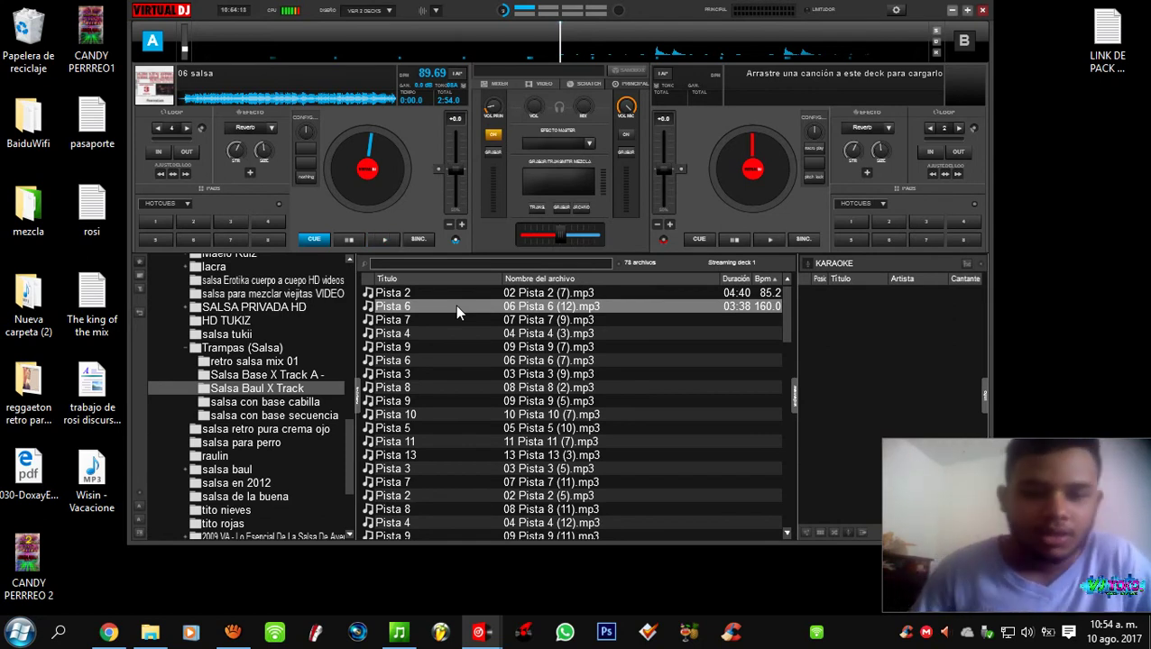
key(Up)
- Look through the list of tracks in the salsa con base cabilla folder
click(271, 402)
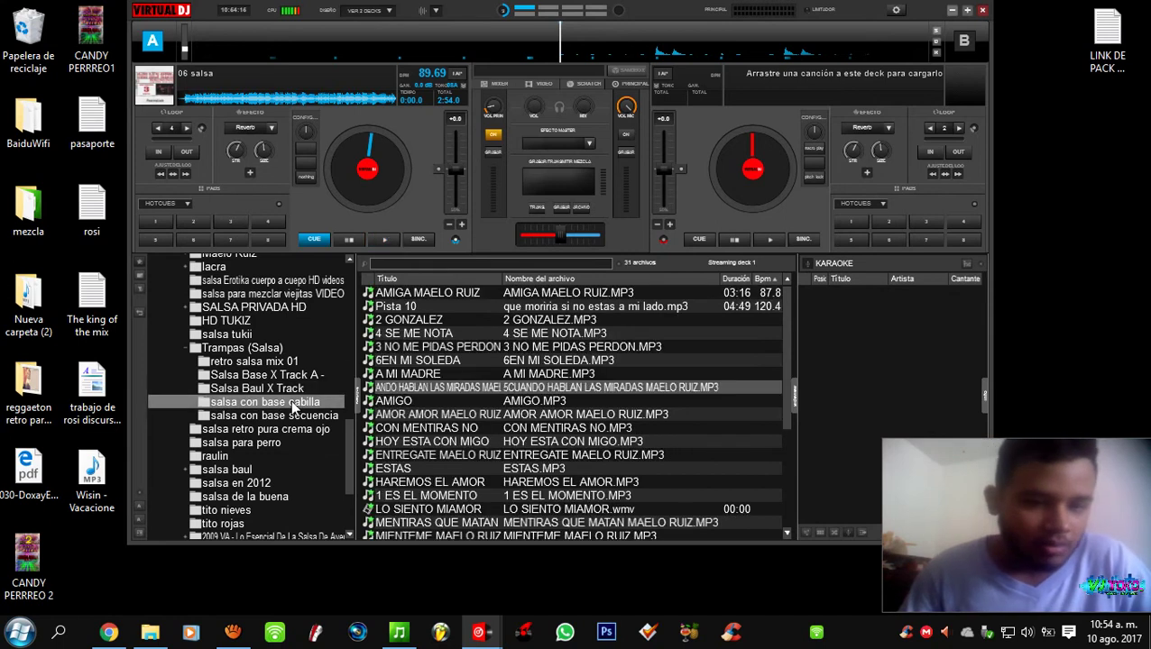
click(429, 334)
key(Up)
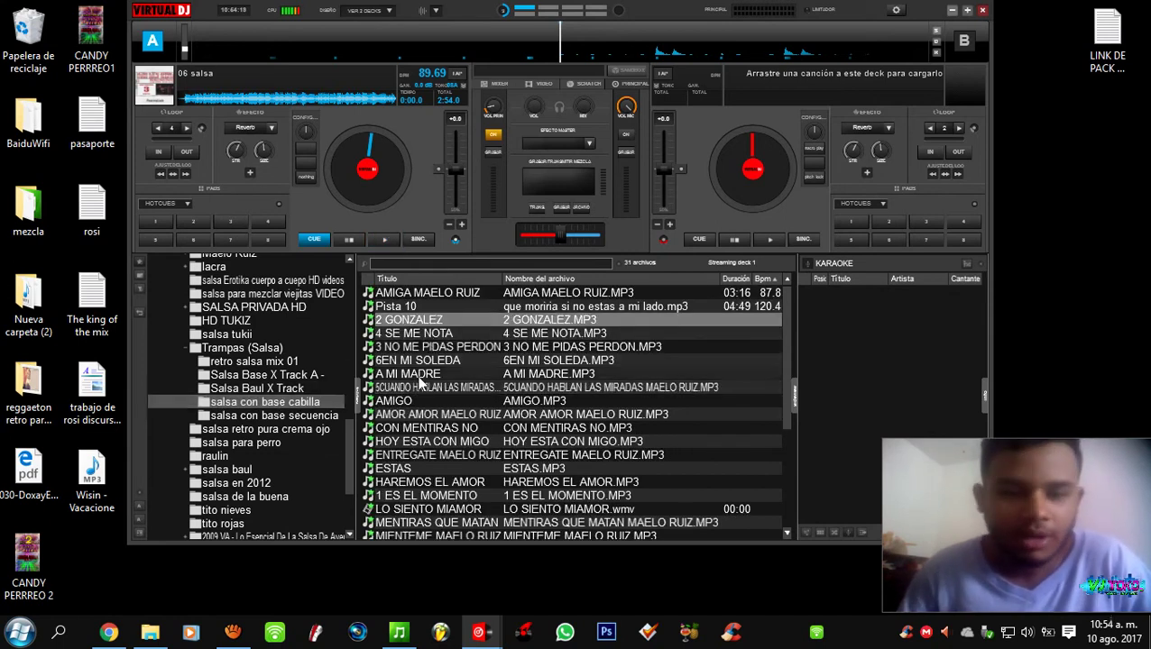
scroll(435, 388, down, 4)
scroll(435, 389, up, 4)
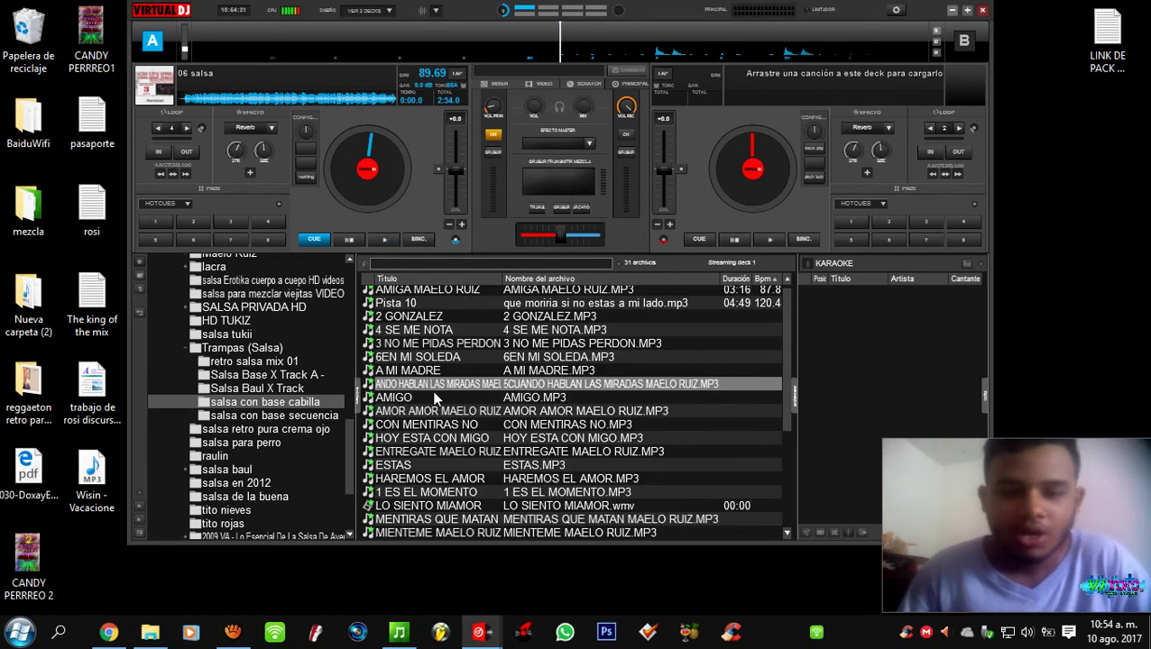
- Load Pista 7 from the salsa con base secuencia folder onto deck A and highlight Pista 11 in the list
click(270, 415)
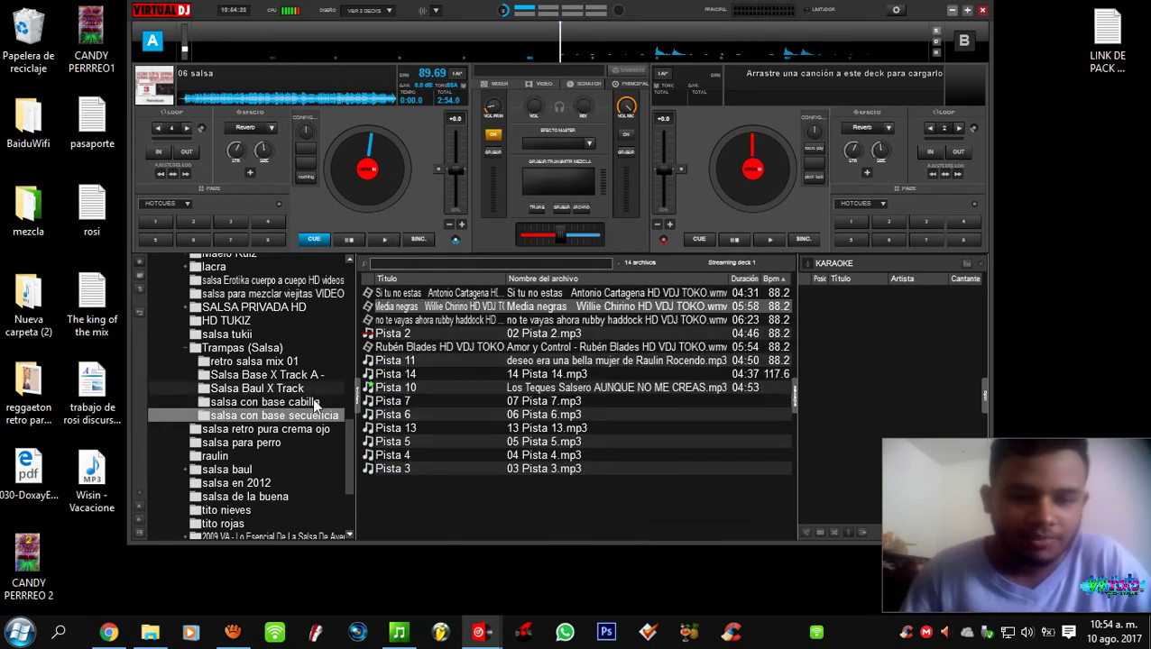
drag(397, 400, 389, 250)
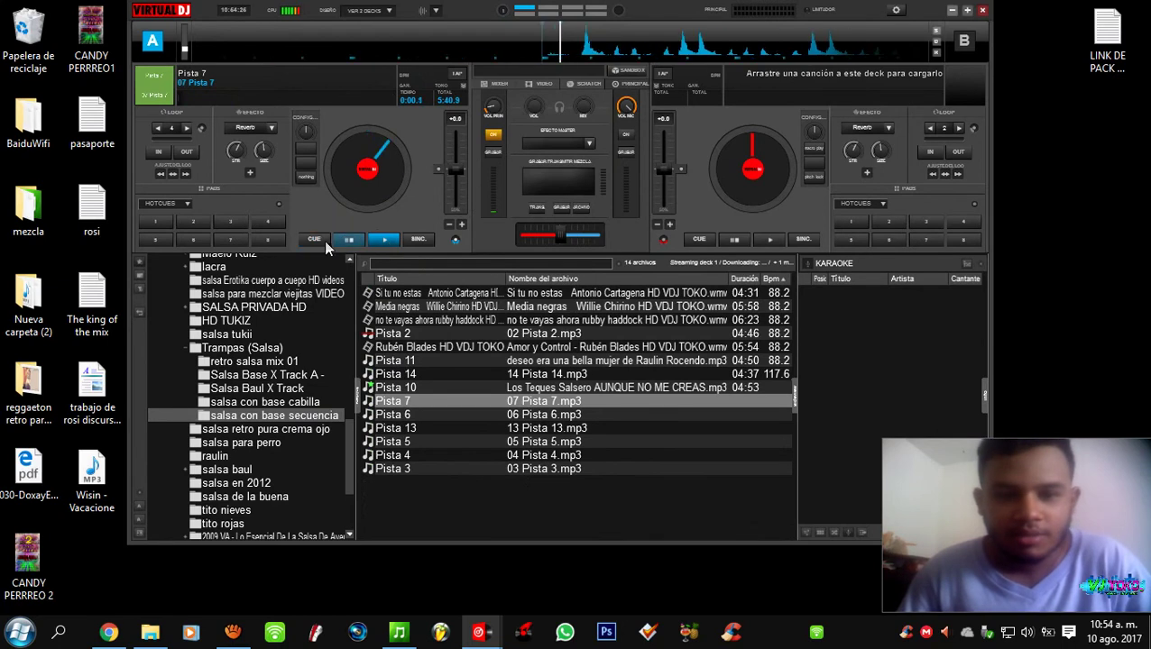
click(433, 360)
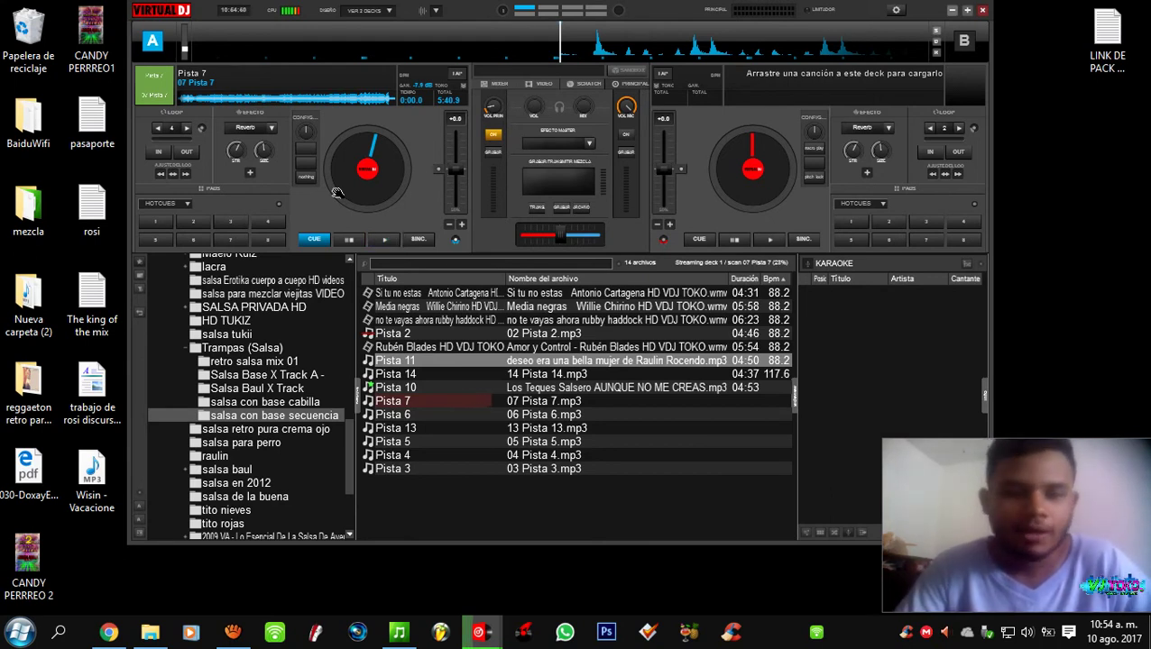
- Play Pista 7 on deck A, mark a loop's in and out points near its beginning, and pause playback
key(space)
click(162, 151)
click(187, 151)
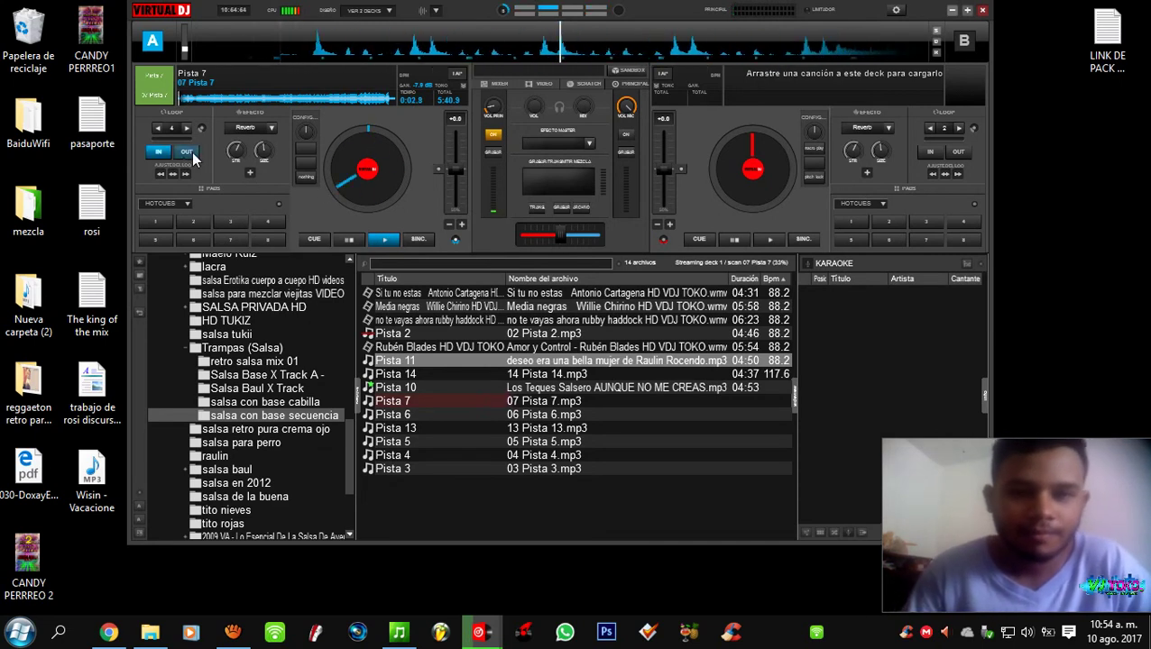
click(350, 241)
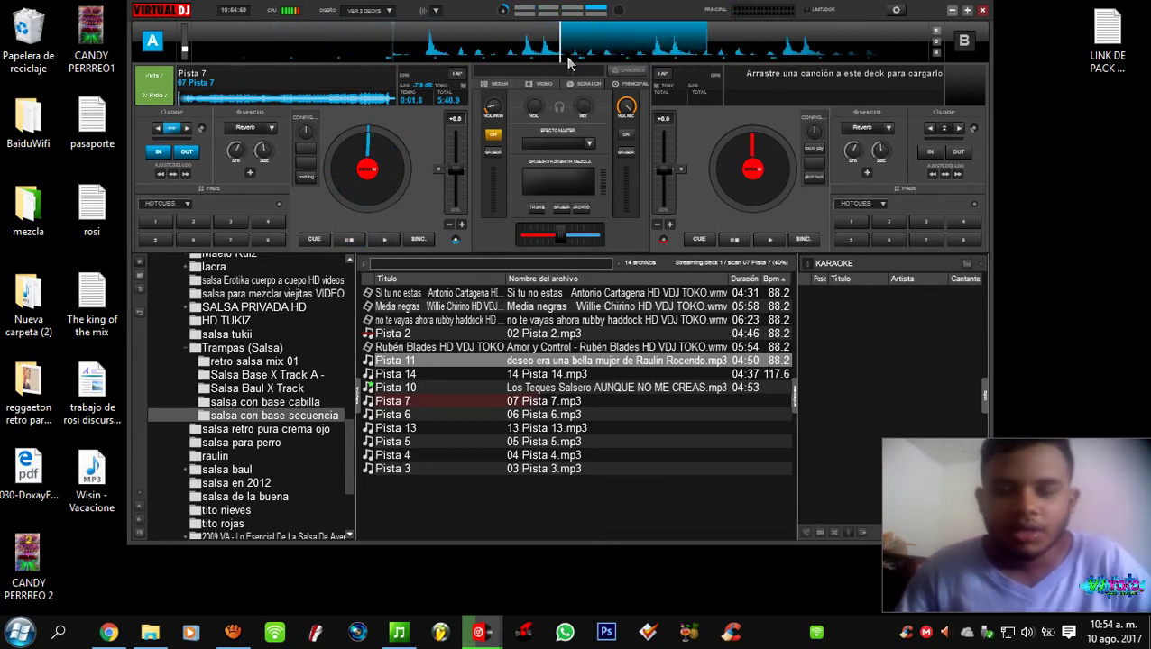
- Highlight Pista 10 in the list and nudge deck A's waveform forward to a position inside the loop
click(436, 374)
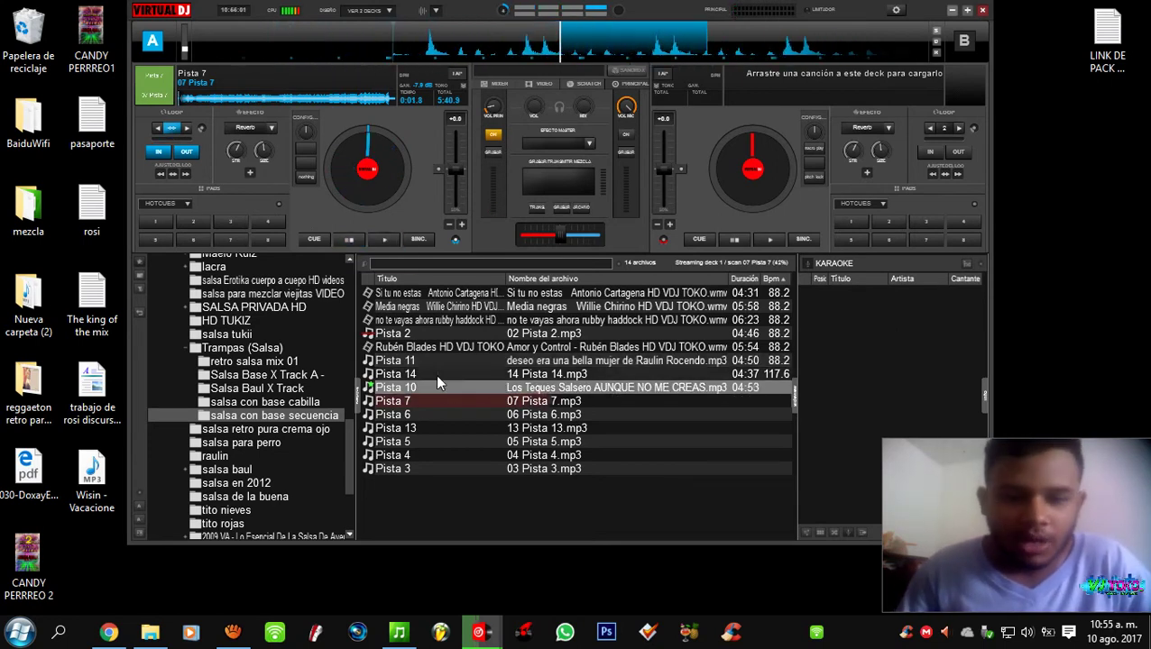
click(459, 385)
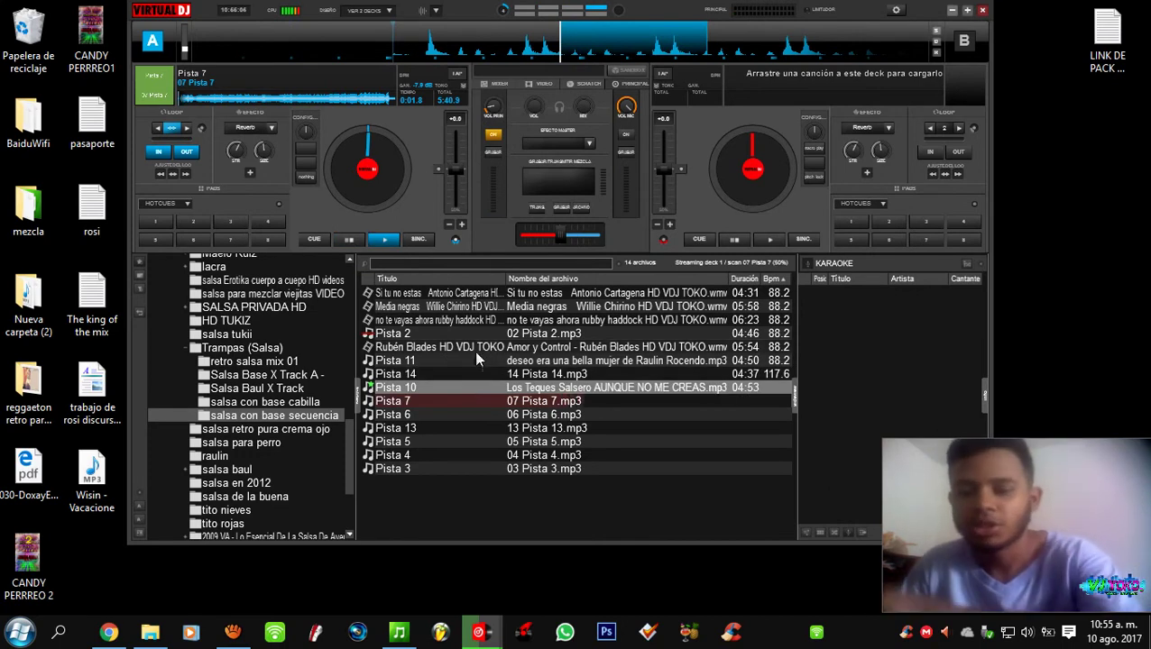
drag(572, 44, 526, 51)
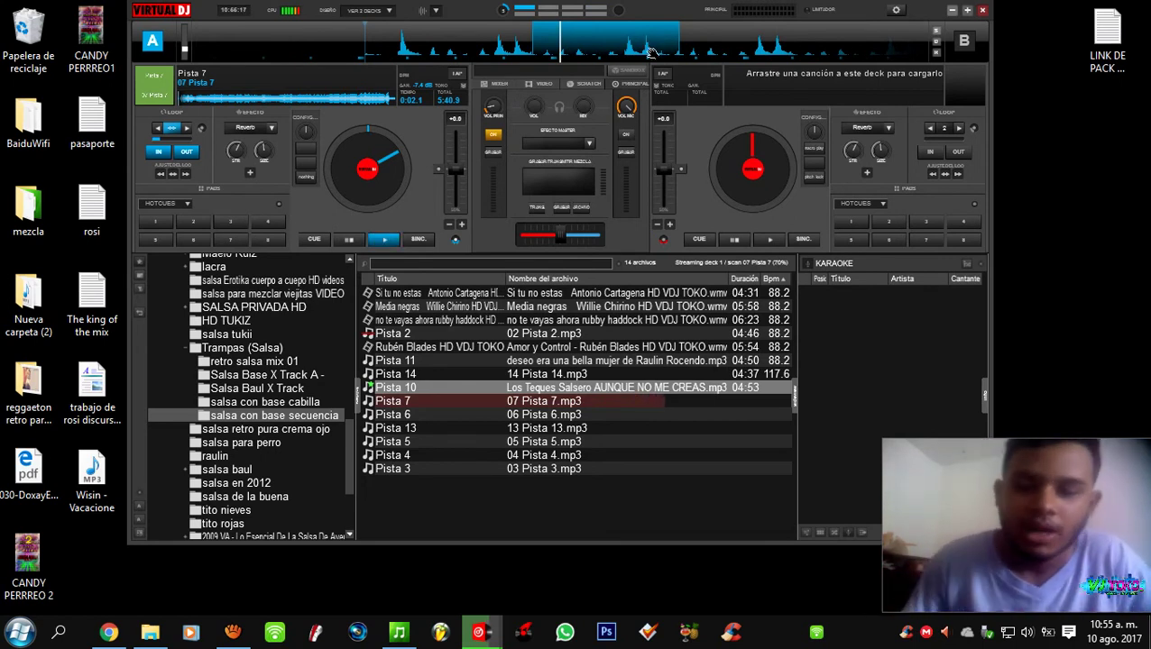
- Switch to the Downloads folder, play the Deseo Insaciable MP3 at a lower volume, pause it and close the player
click(150, 632)
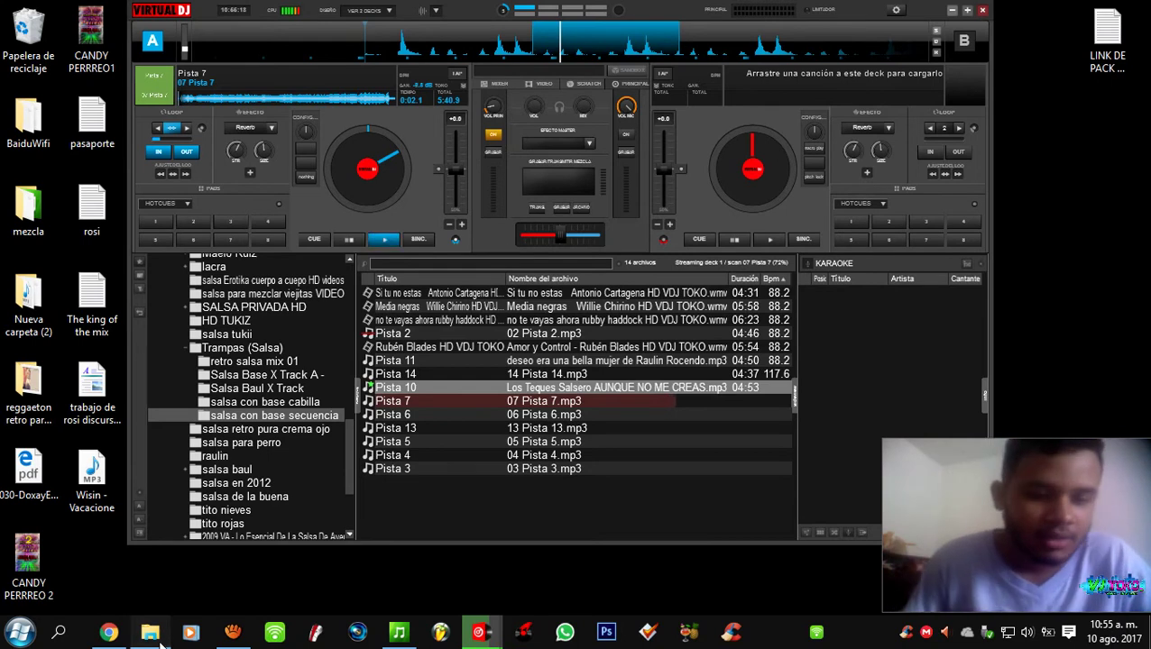
click(320, 286)
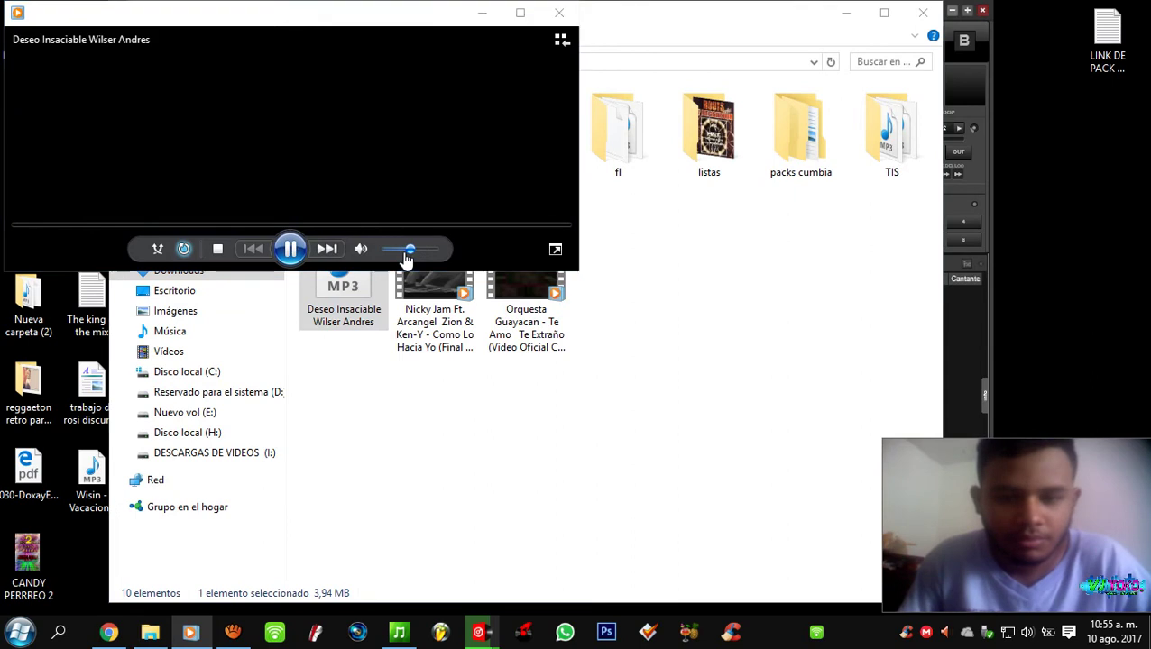
drag(406, 255, 393, 254)
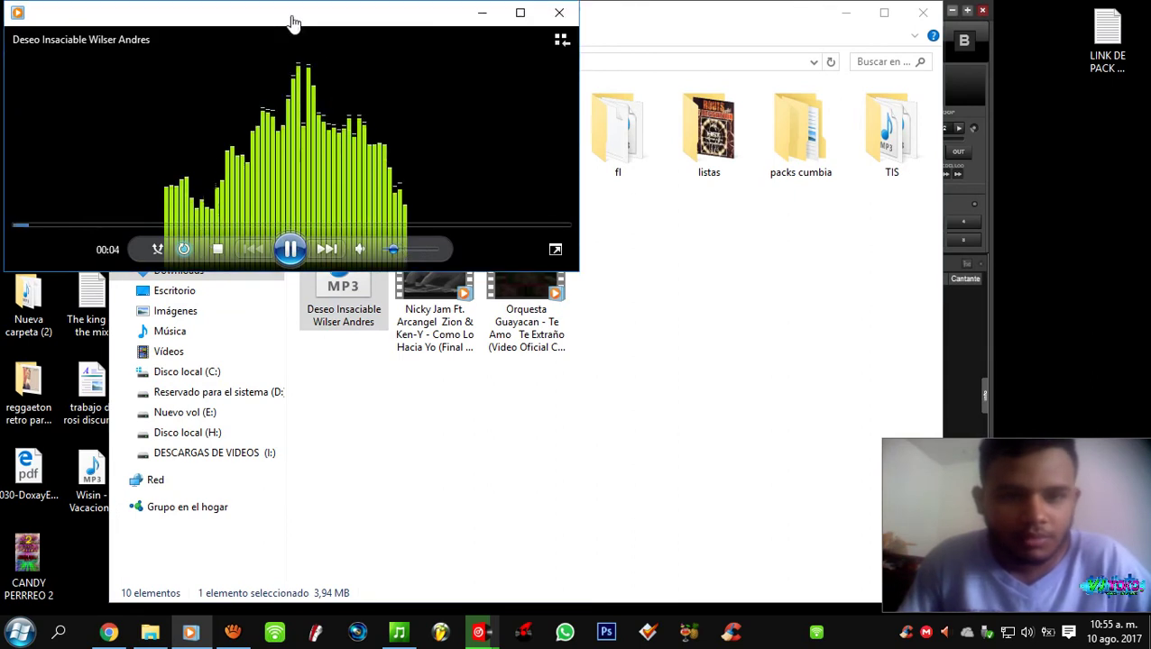
drag(293, 20, 352, 135)
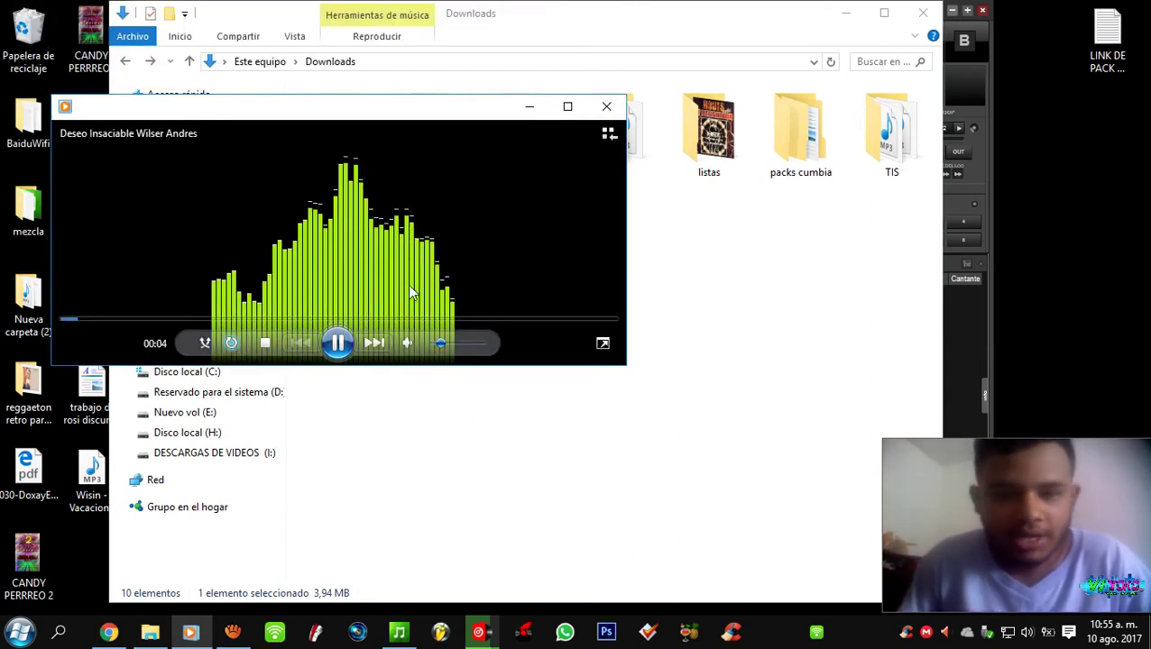
drag(370, 358, 438, 535)
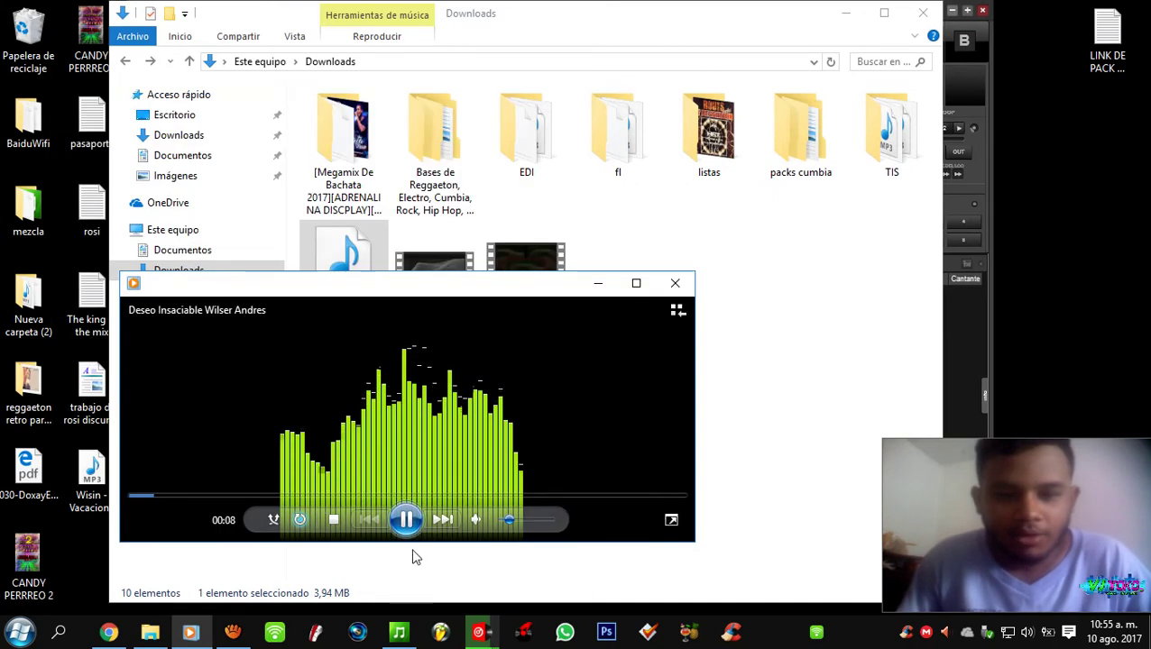
click(461, 406)
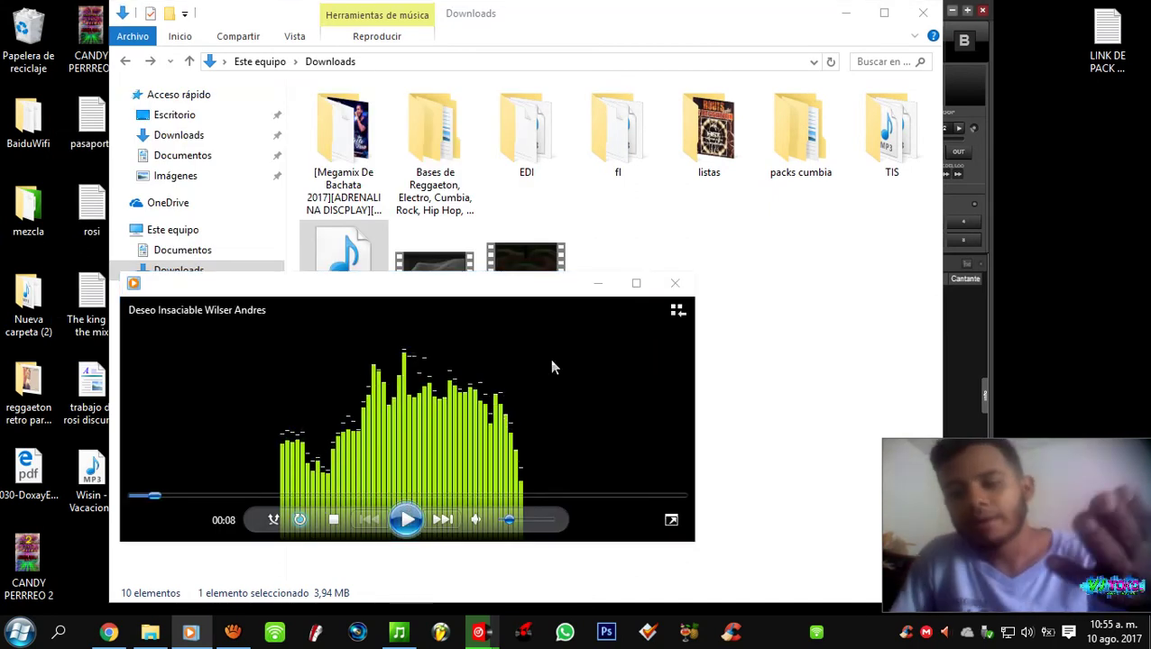
click(674, 284)
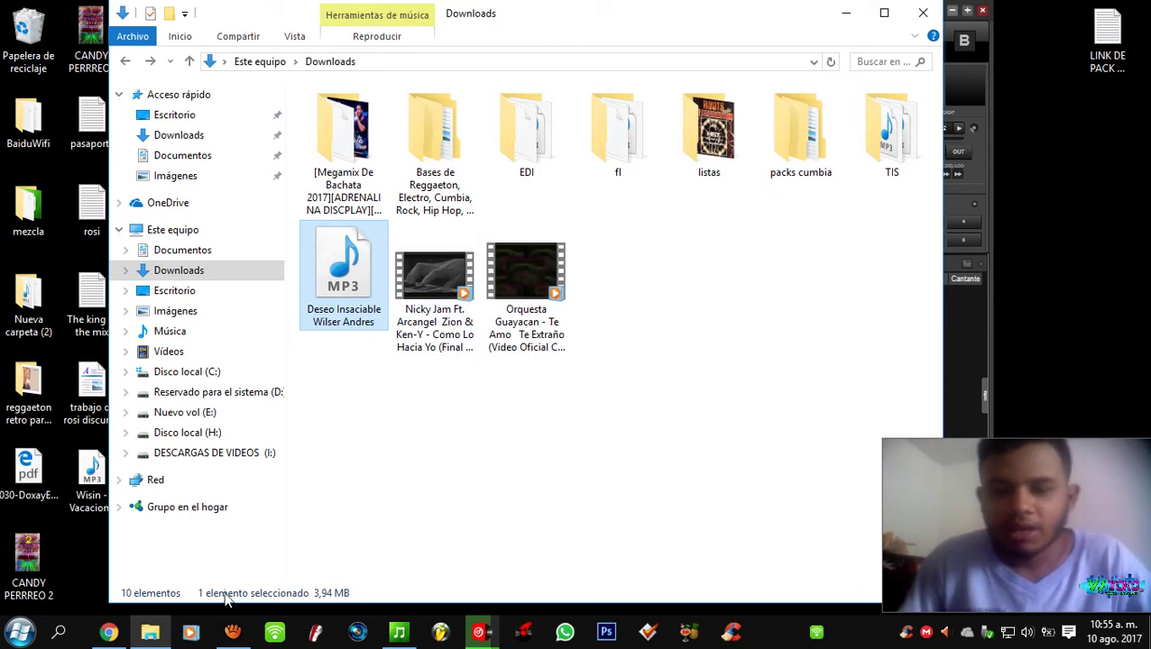
- Try to add the Deseo Insaciable MP3 to an ACID Music Studio track using Beatmapper, proceeding to its first downbeat step
drag(335, 299, 300, 127)
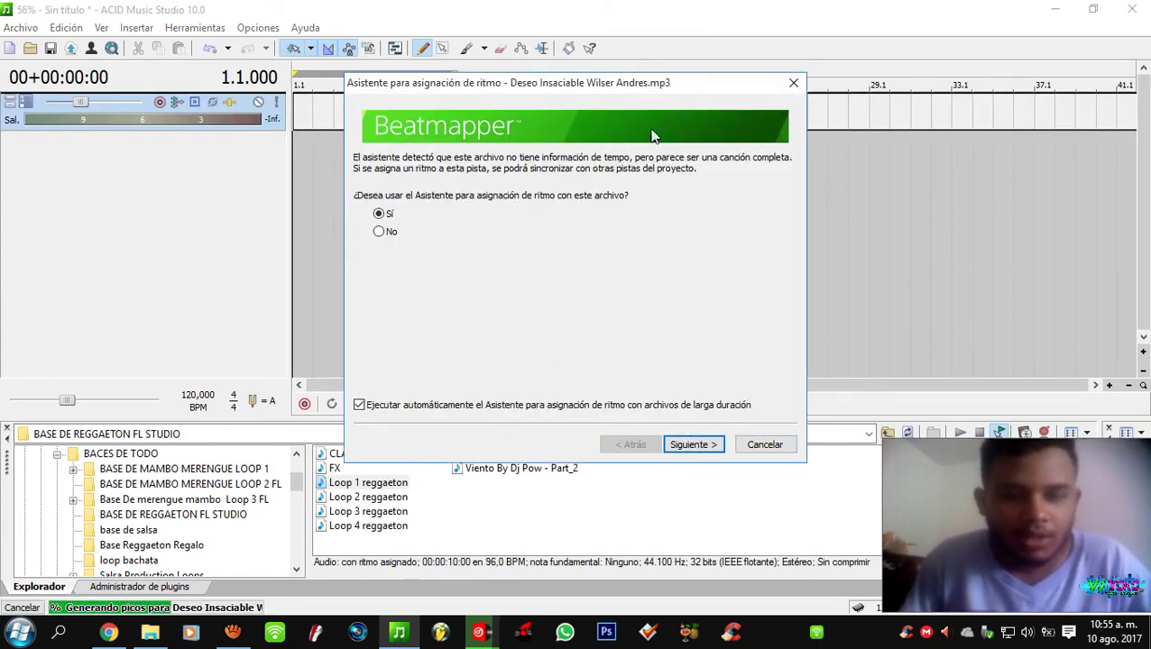
click(150, 632)
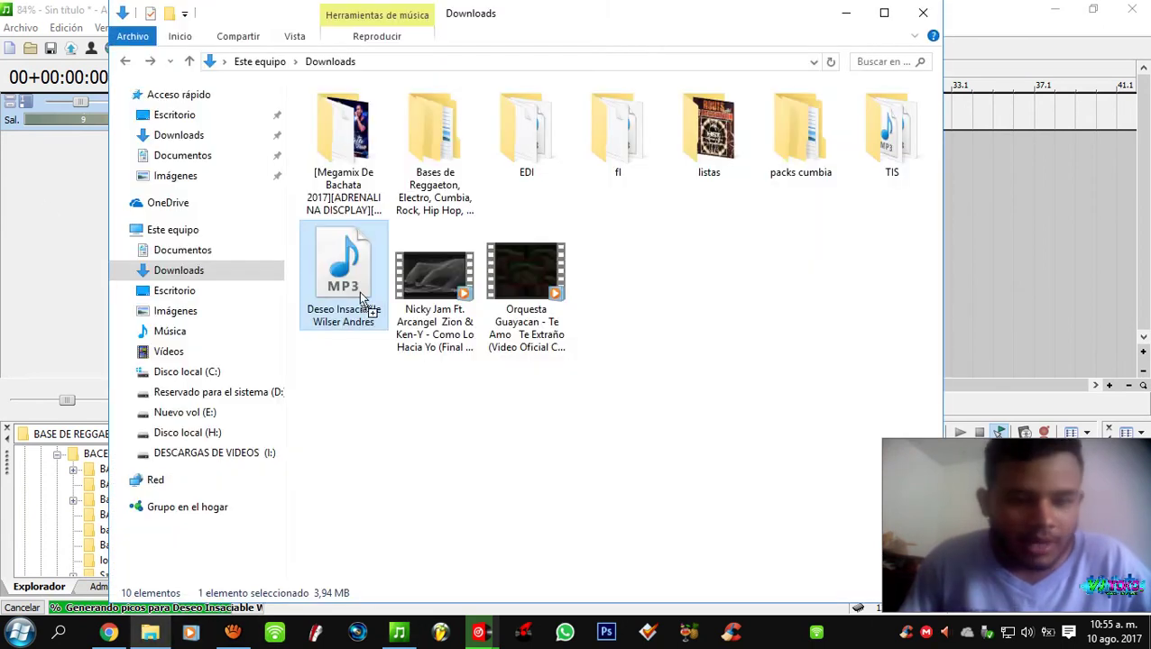
key(alt+Tab)
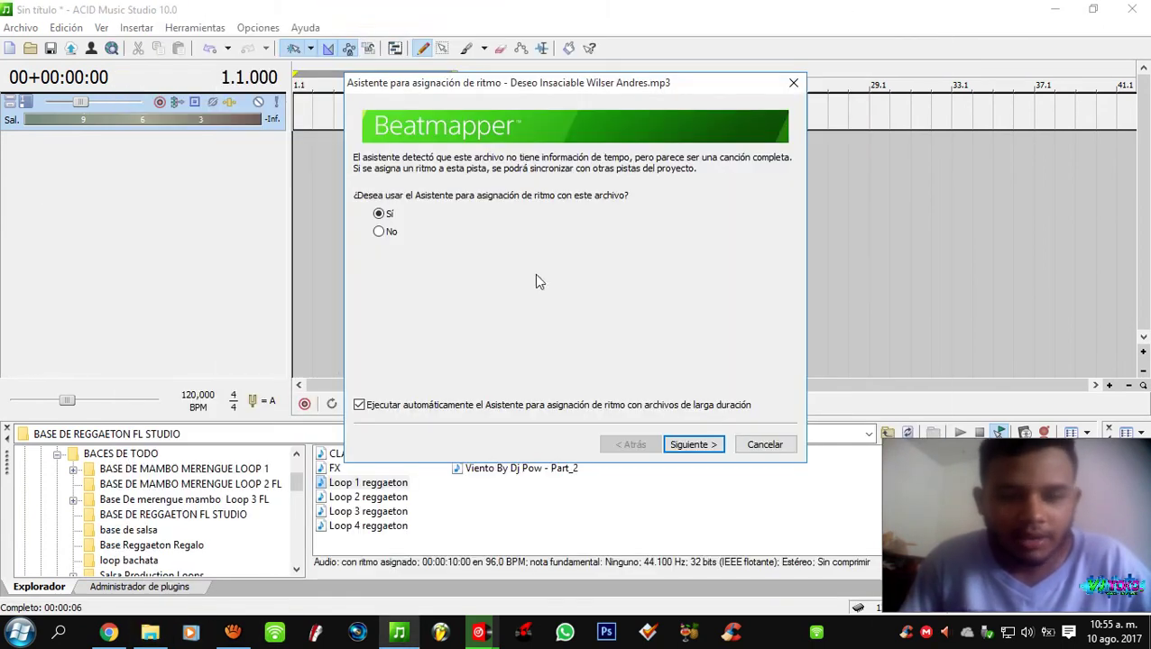
drag(576, 106, 532, 93)
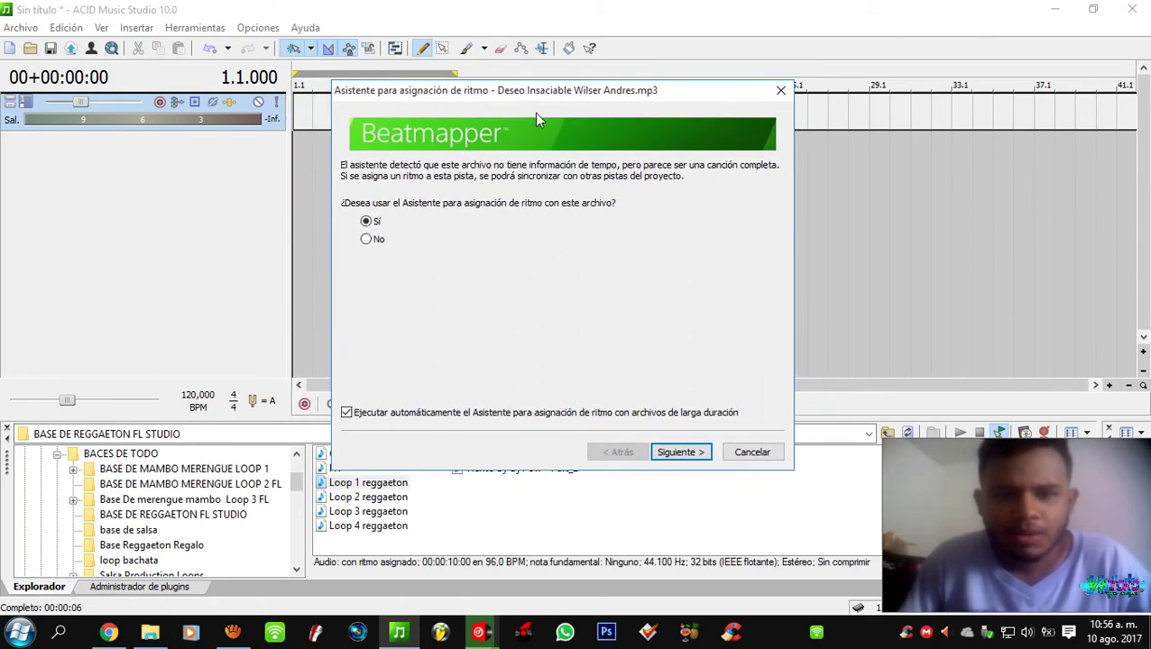
click(696, 455)
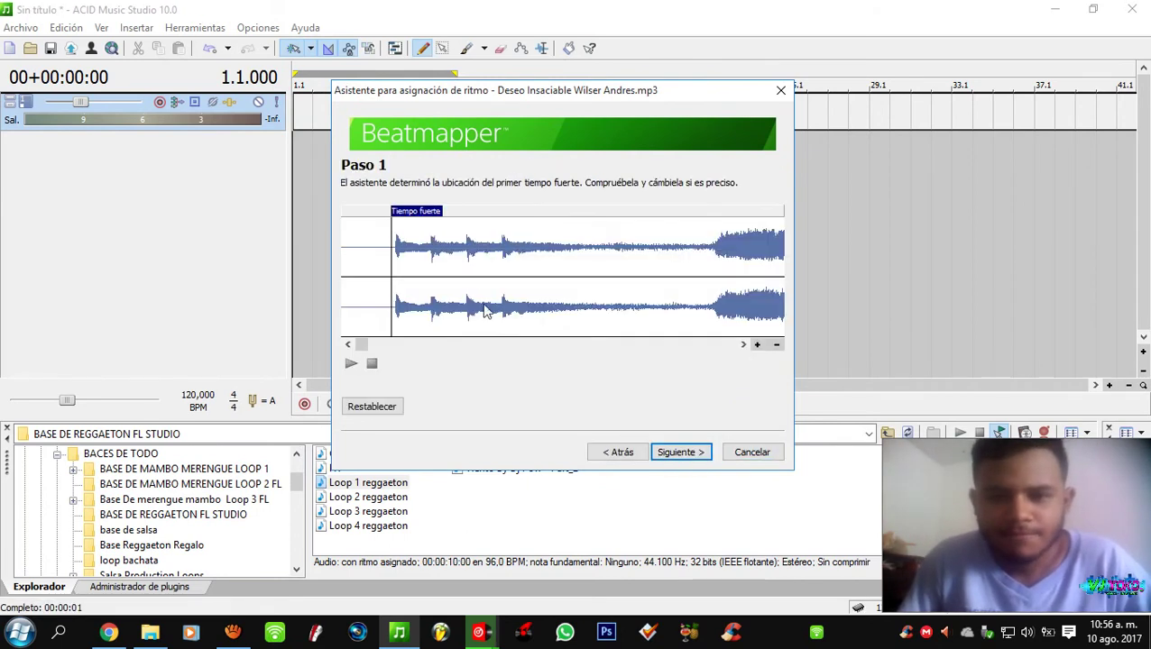
click(435, 265)
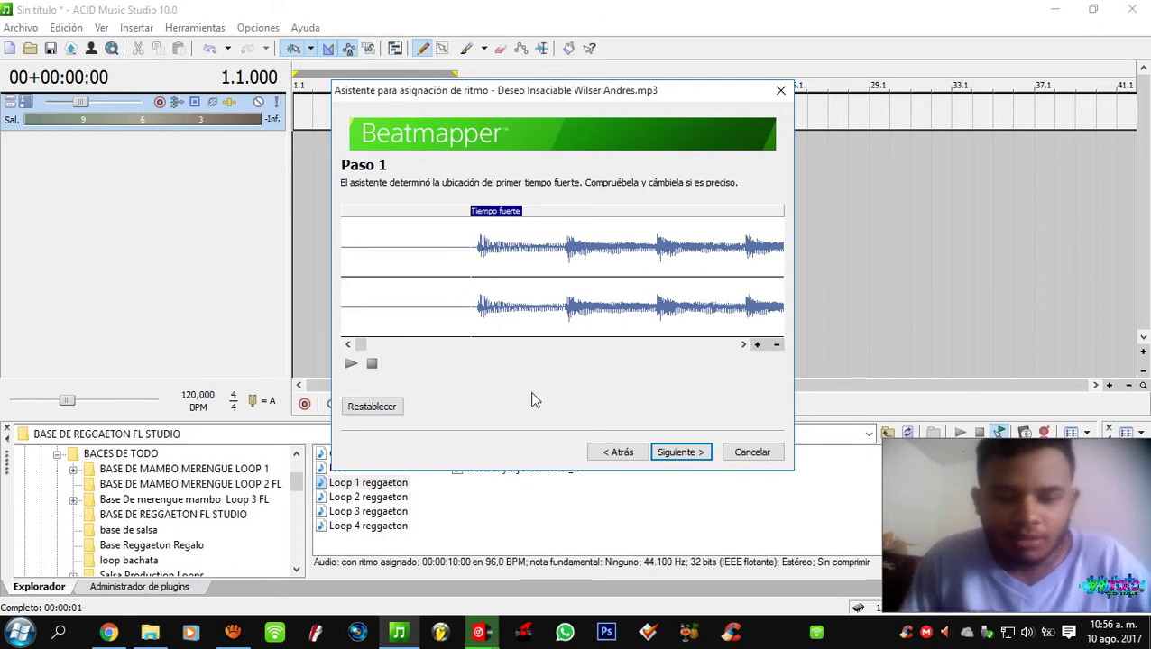
- Close the Beatmapper wizard and minimize ACID Music Studio and VirtualDJ
drag(591, 93, 538, 71)
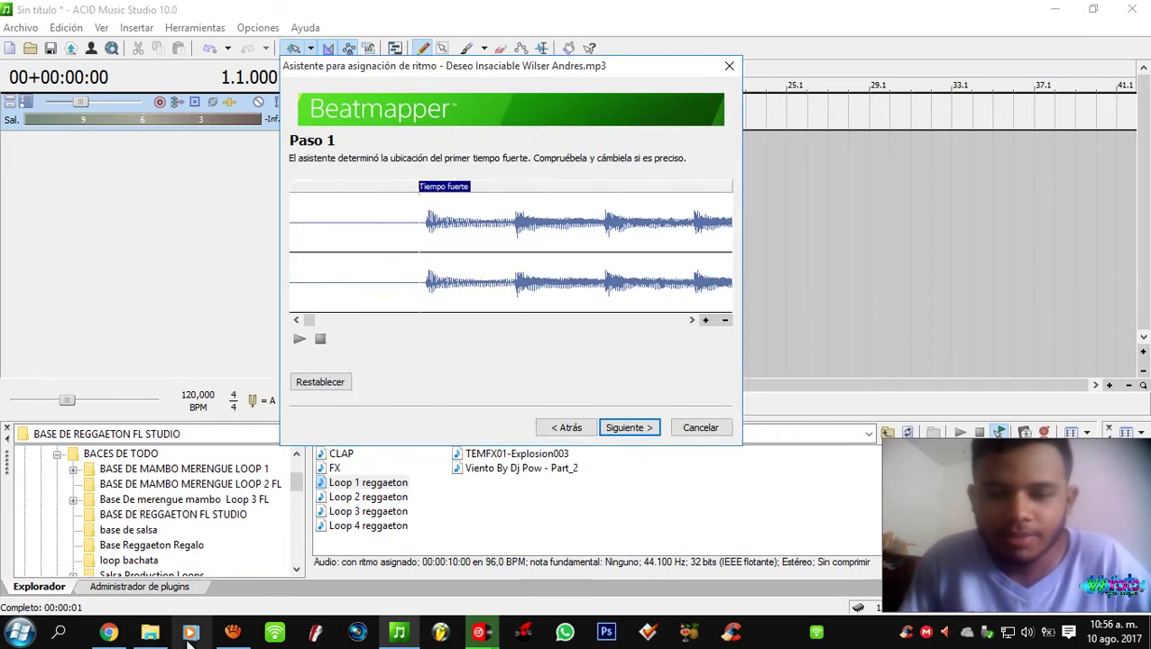
click(492, 637)
click(447, 510)
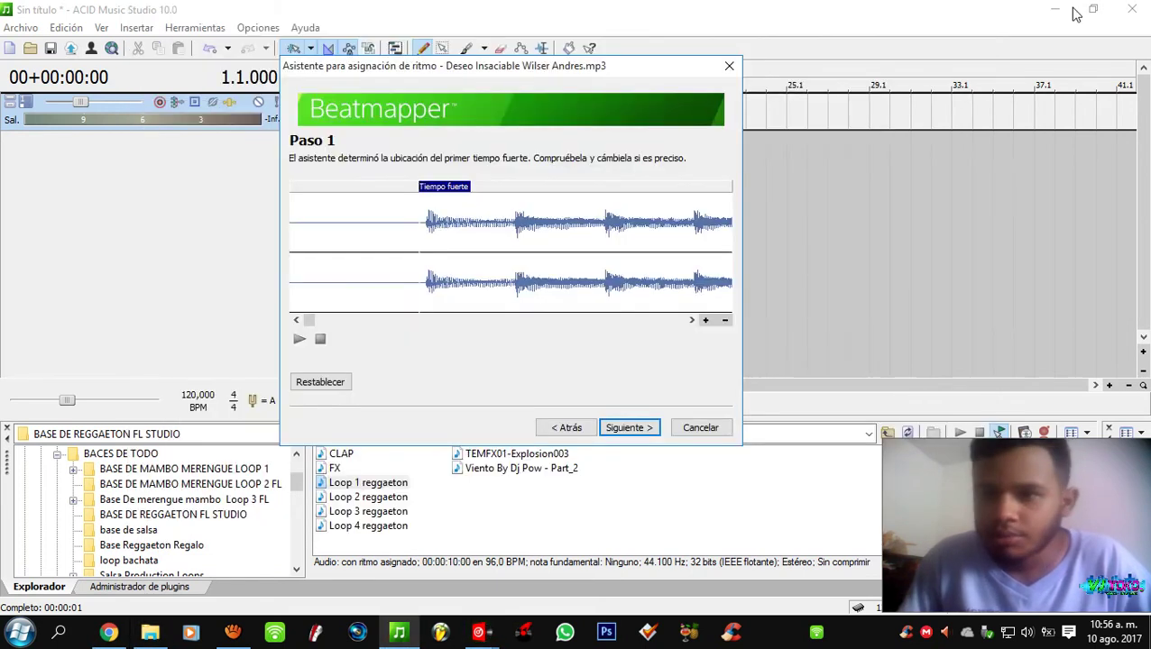
click(951, 10)
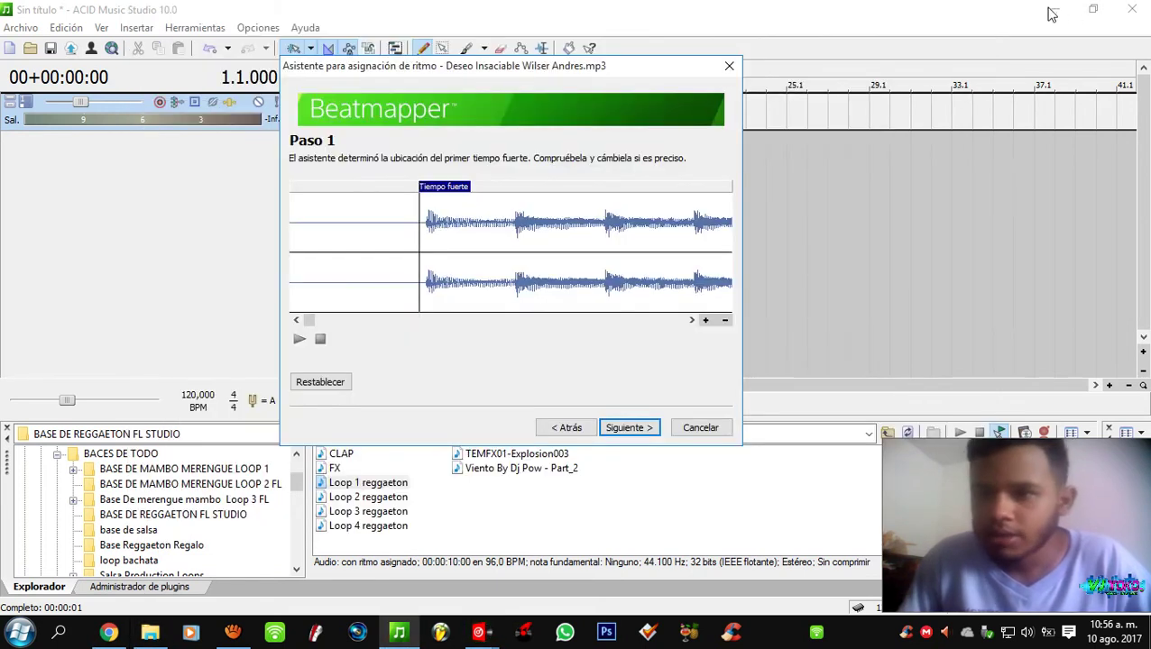
click(729, 66)
click(1061, 10)
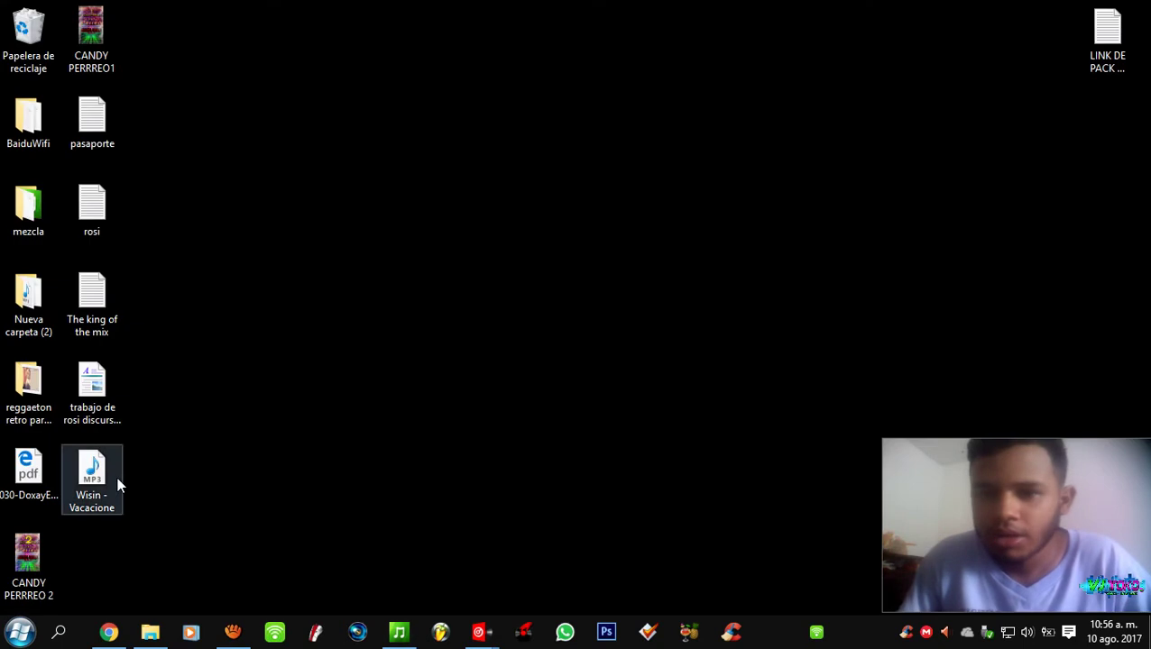
- Load the Deseo Insaciable MP3 from the Downloads folder onto VirtualDJ's deck A and position the playhead at its first beat
mouse_move(479, 637)
click(468, 541)
click(152, 639)
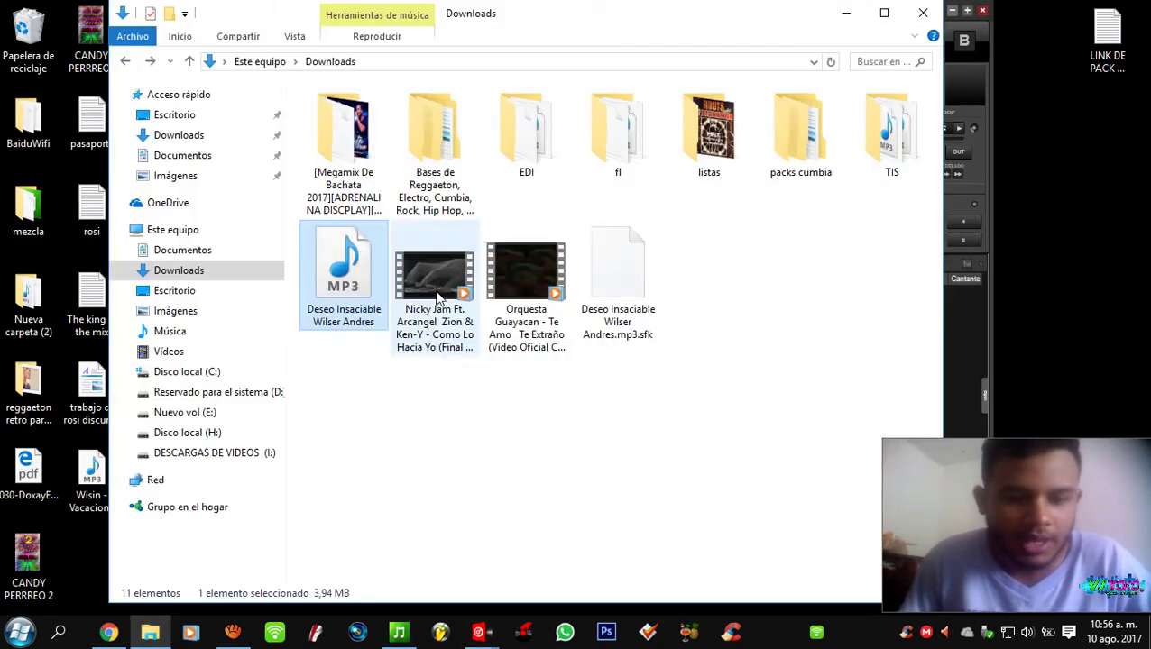
drag(557, 18, 369, 271)
click(442, 134)
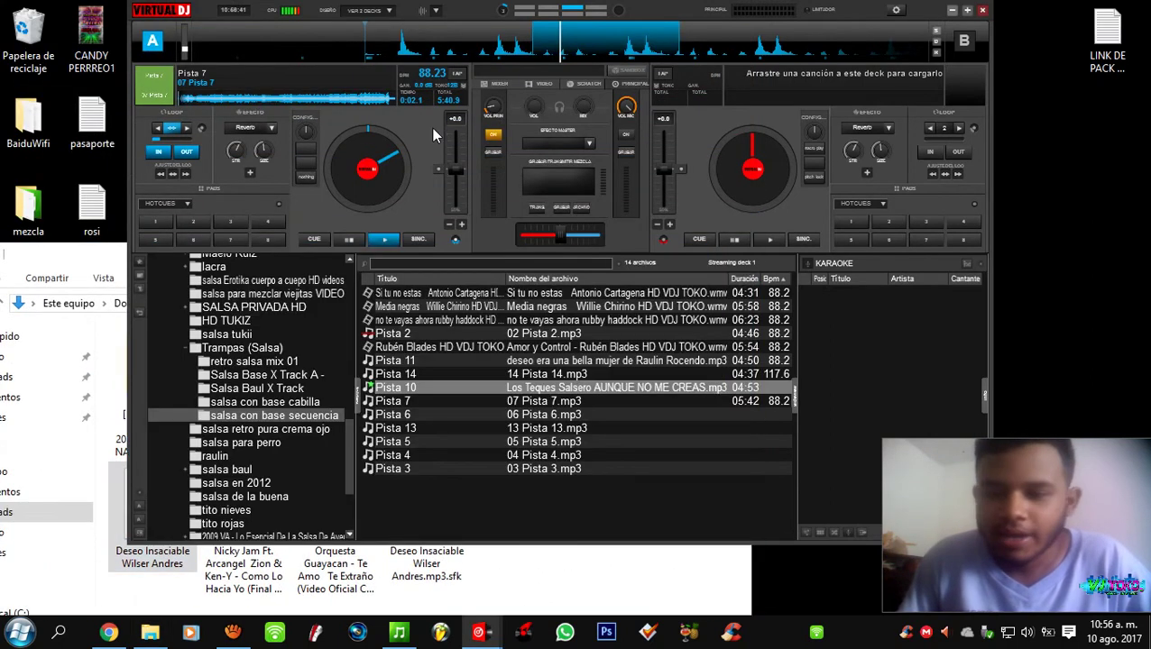
click(152, 554)
drag(152, 491, 411, 128)
click(411, 128)
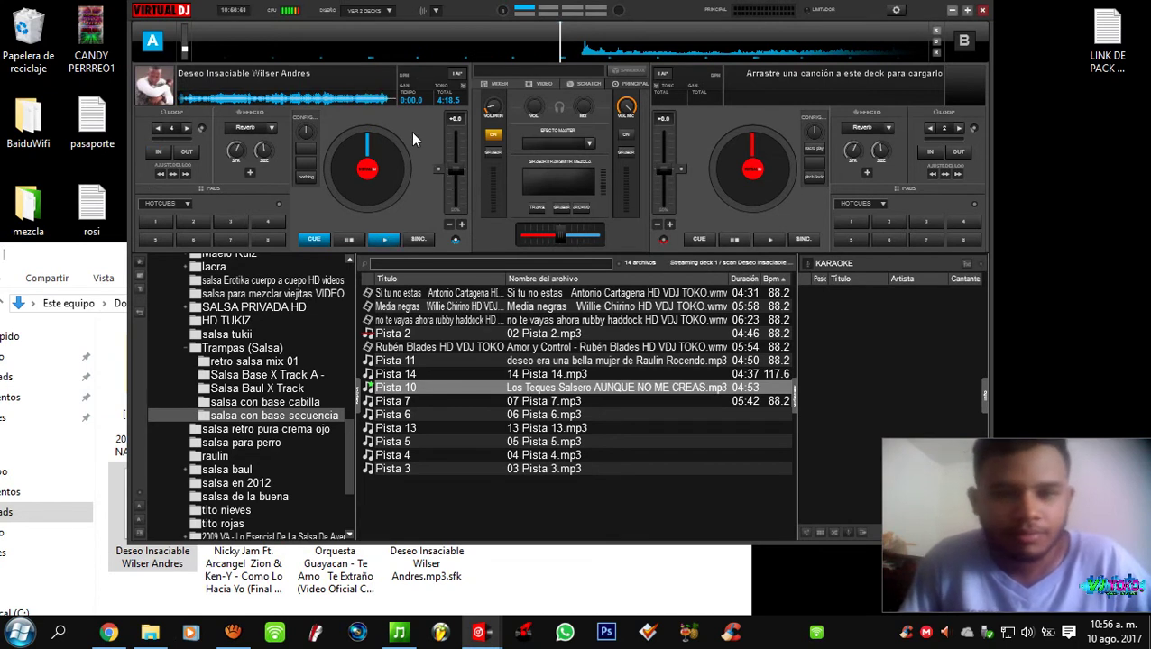
drag(426, 144, 407, 191)
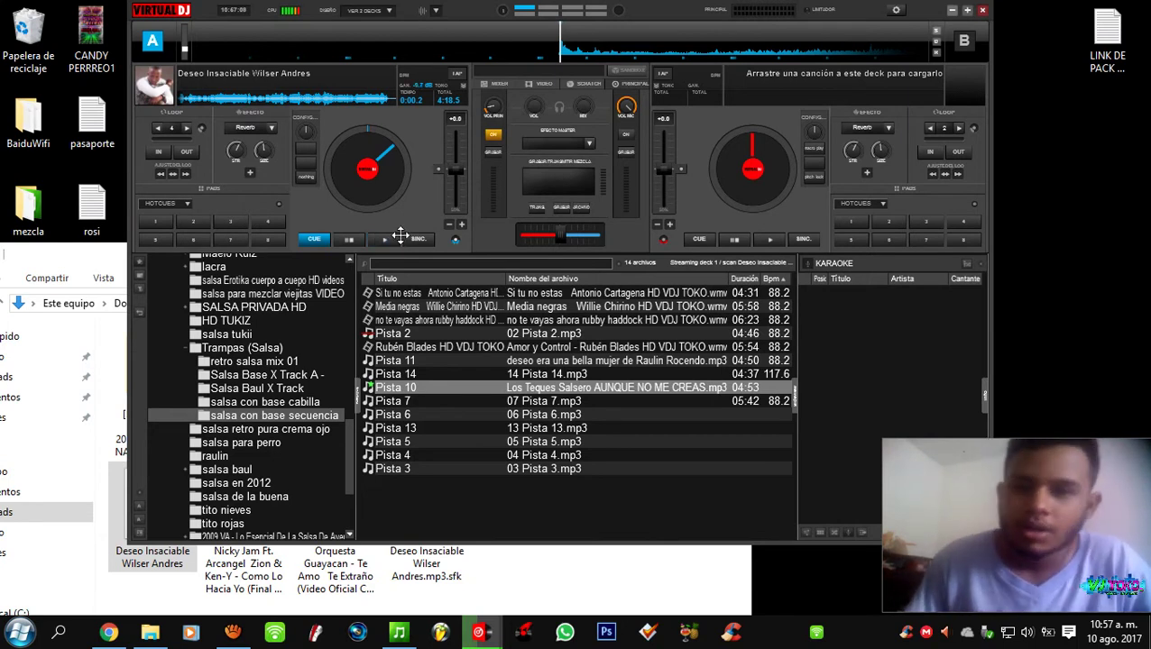
- Remove the Deseo Insaciable clip from the ACID Music Studio timeline and delete its .sfk file from the Downloads folder
click(113, 257)
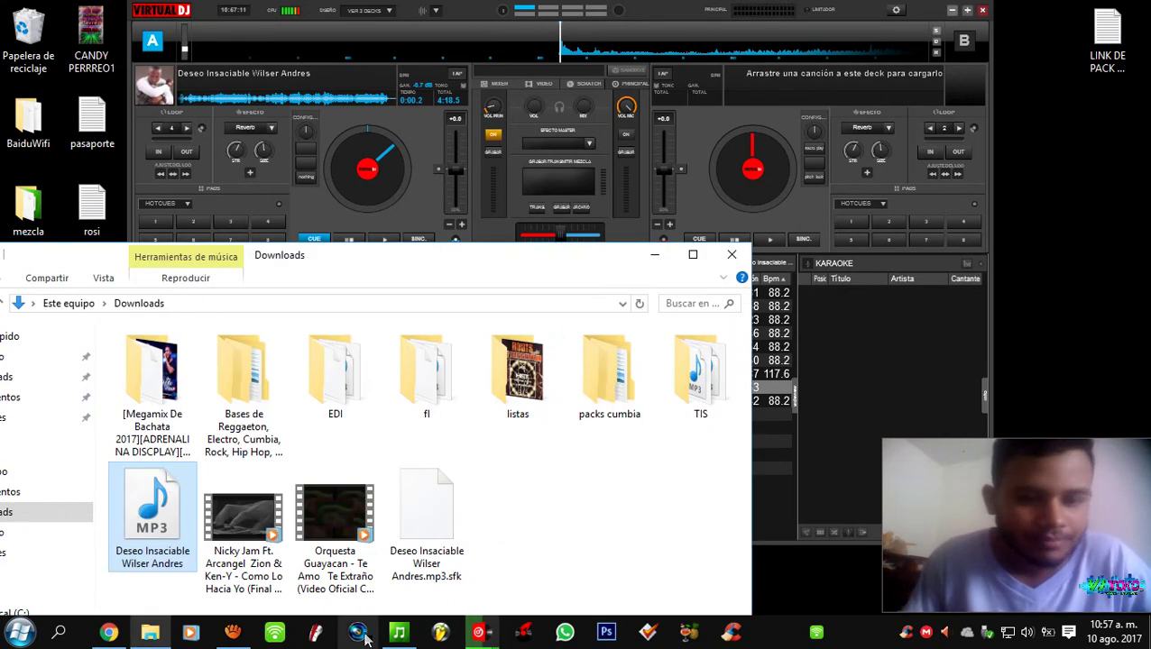
click(397, 635)
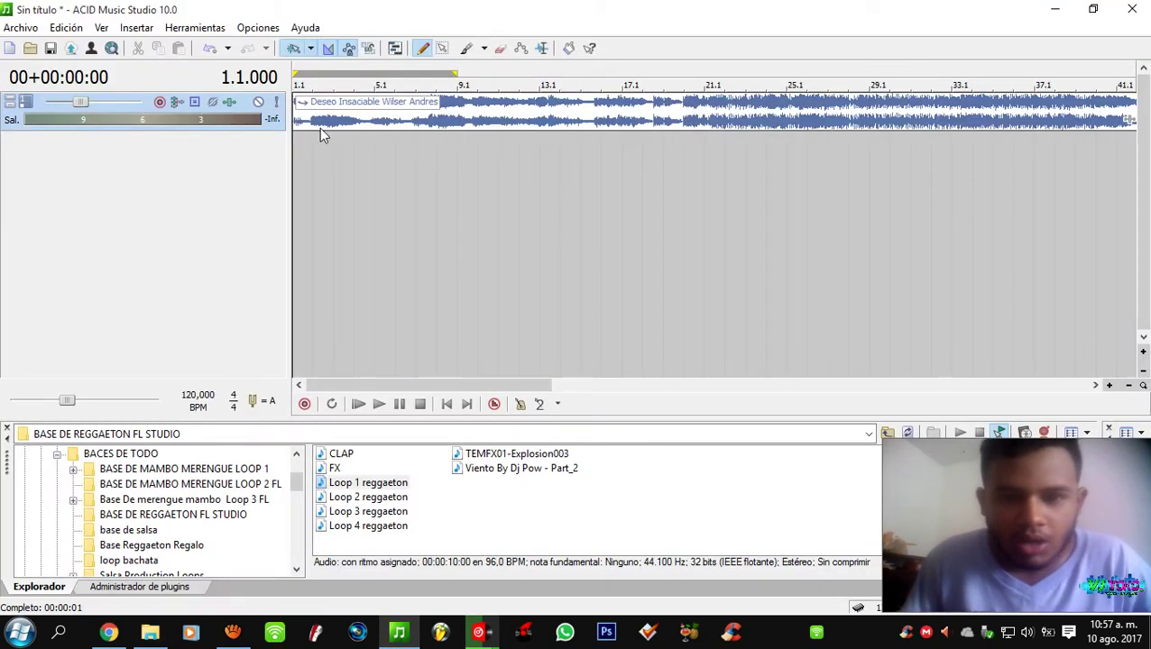
key(Delete)
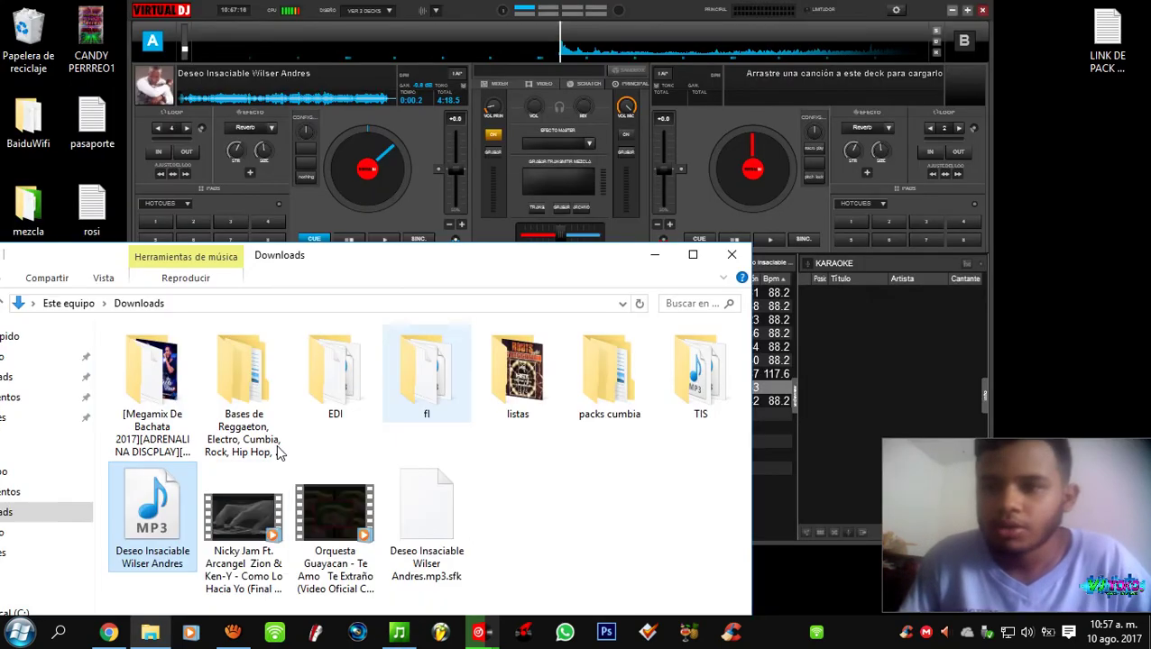
click(1054, 9)
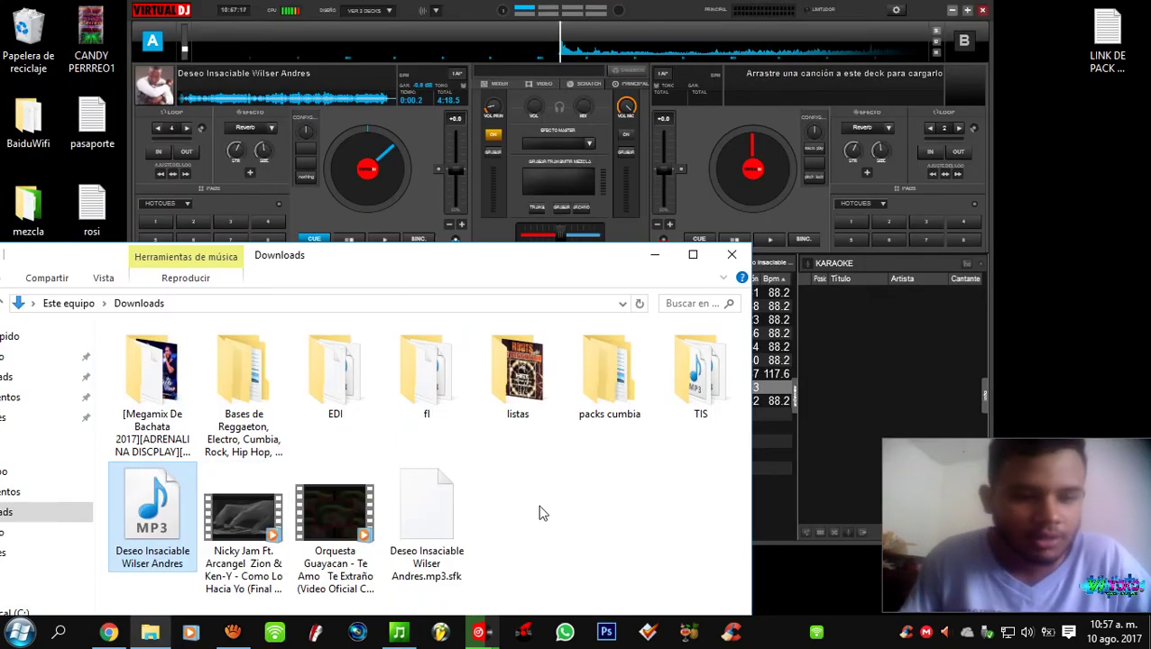
click(458, 516)
key(Delete)
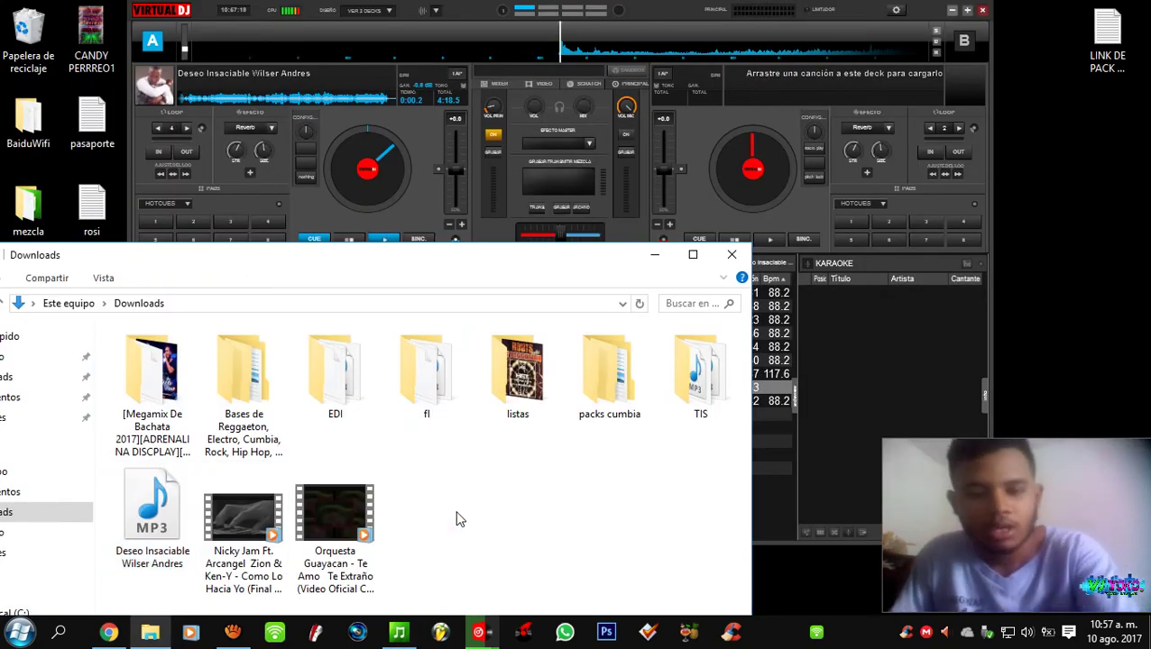
- Add the Deseo Insaciable MP3 from Downloads to ACID Music Studio and accept Beatmapper, continuing to its first downbeat step
click(132, 512)
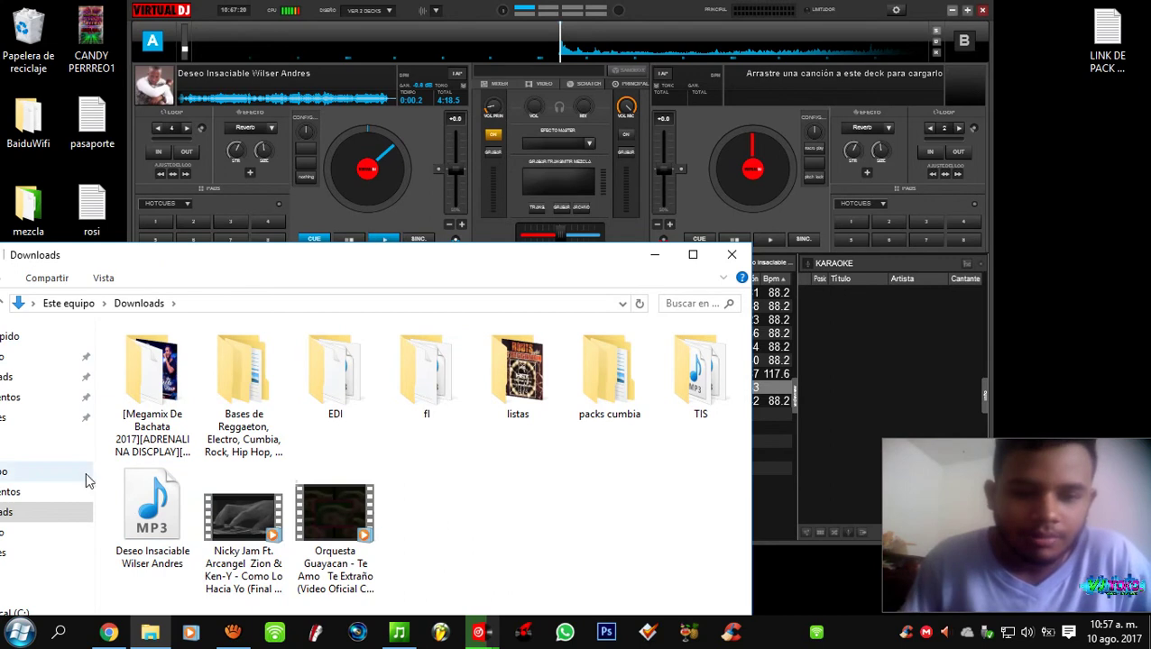
mouse_move(517, 563)
mouse_down()
mouse_move(442, 629)
mouse_move(403, 631)
mouse_move(352, 54)
mouse_move(321, 109)
mouse_move(297, 109)
mouse_up()
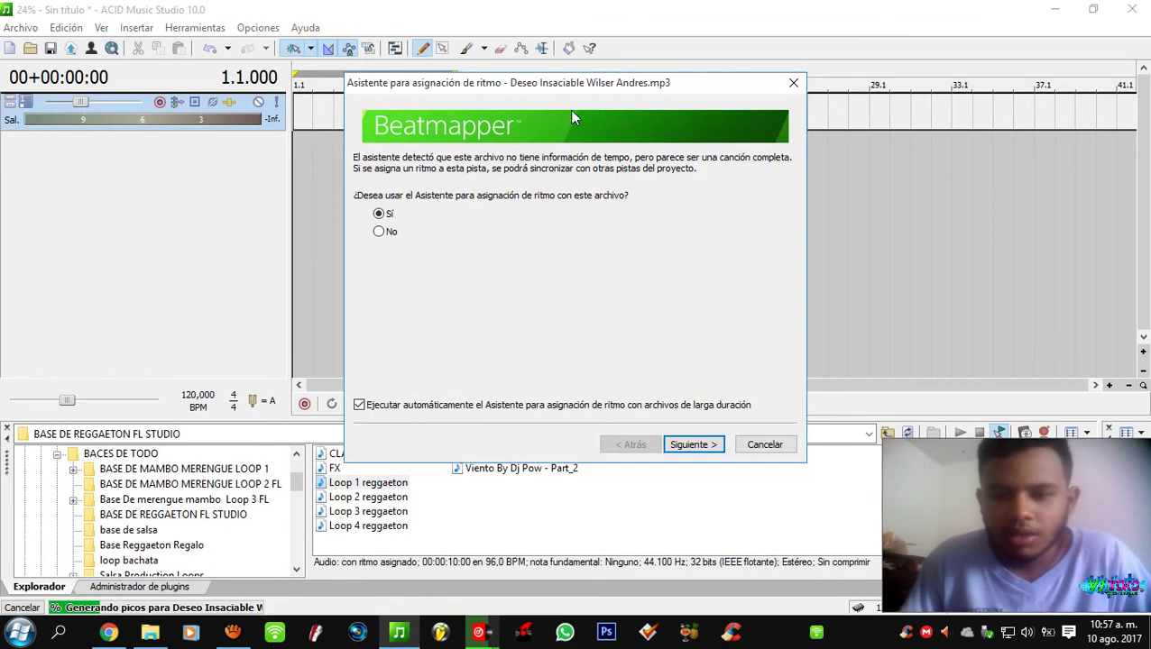
drag(561, 85, 495, 152)
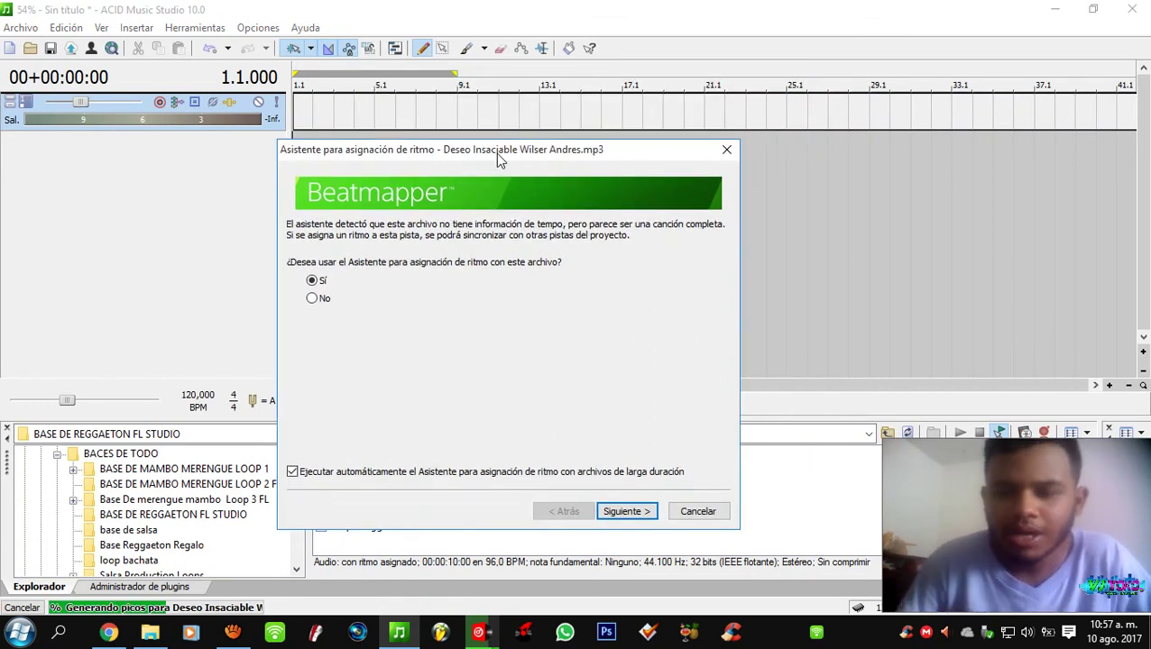
drag(490, 158, 534, 89)
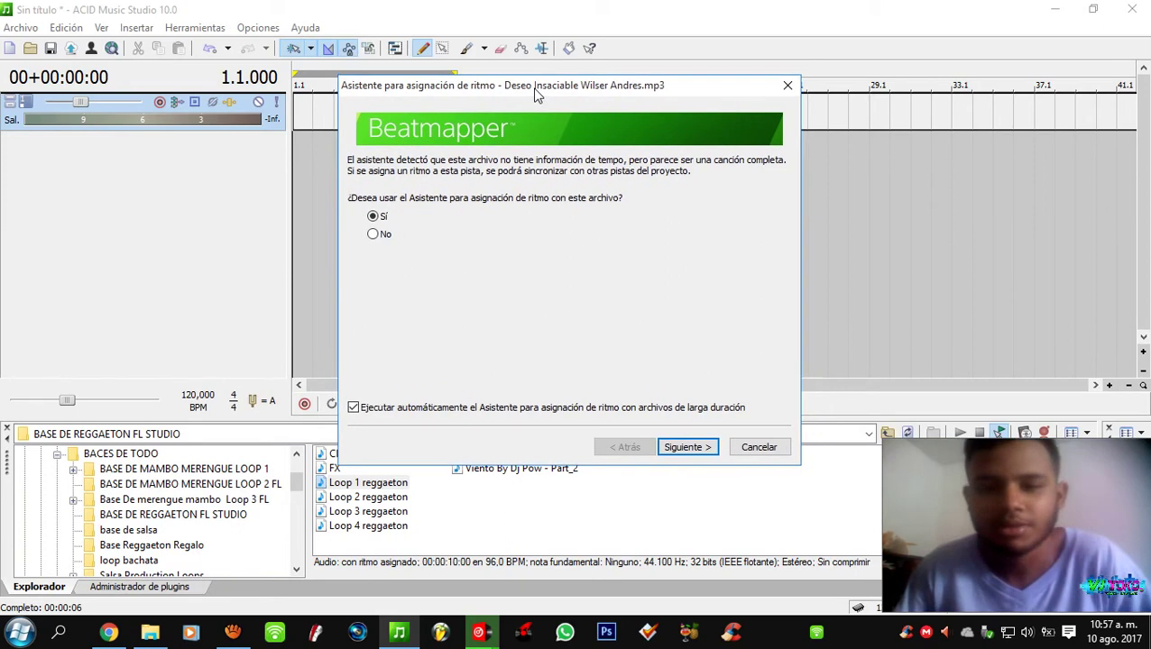
click(691, 446)
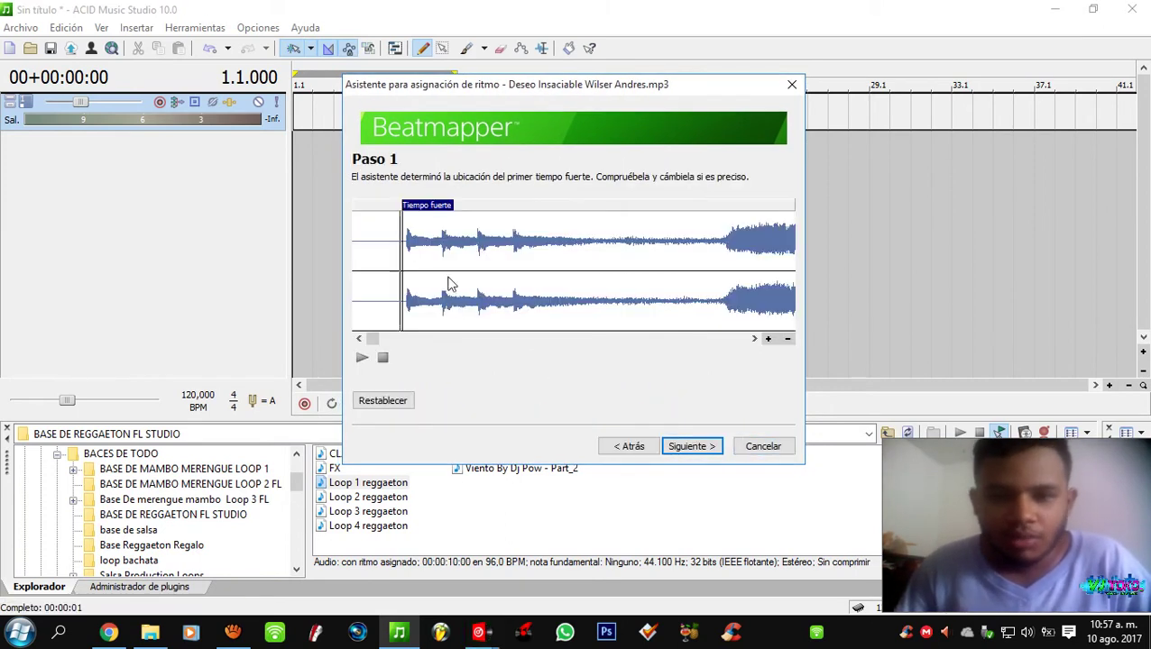
- Audition the intro of Deseo Insaciable in Beatmapper, moving the downbeat marker forward along the waveform
scroll(442, 288, down, 1)
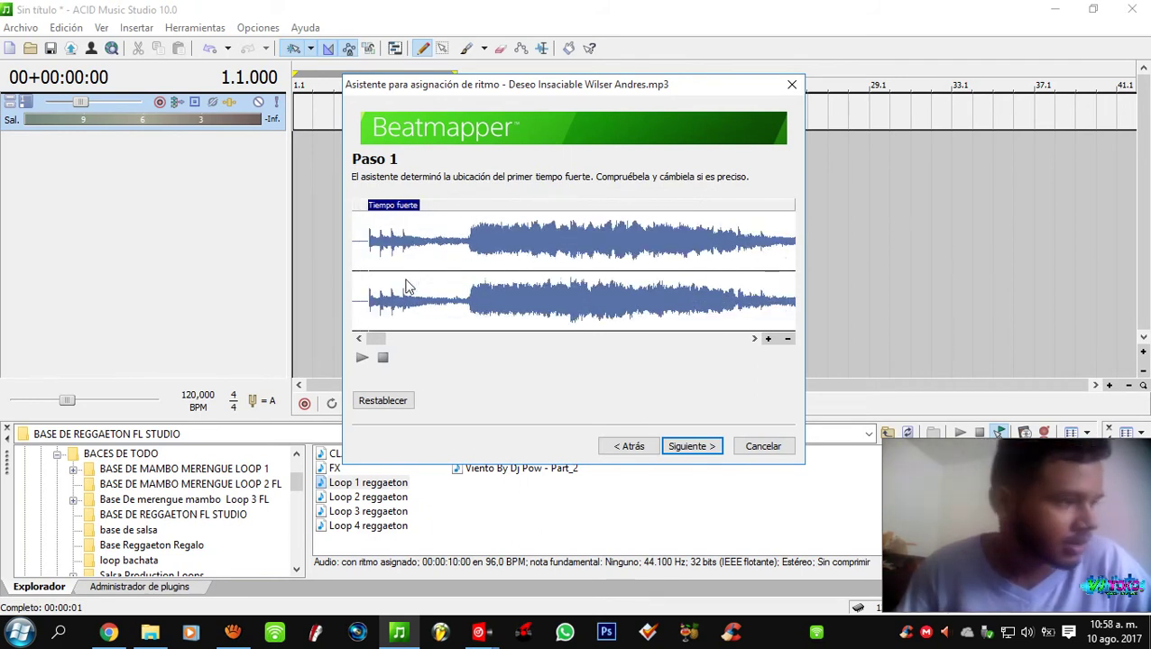
scroll(406, 287, up, 2)
scroll(406, 287, down, 1)
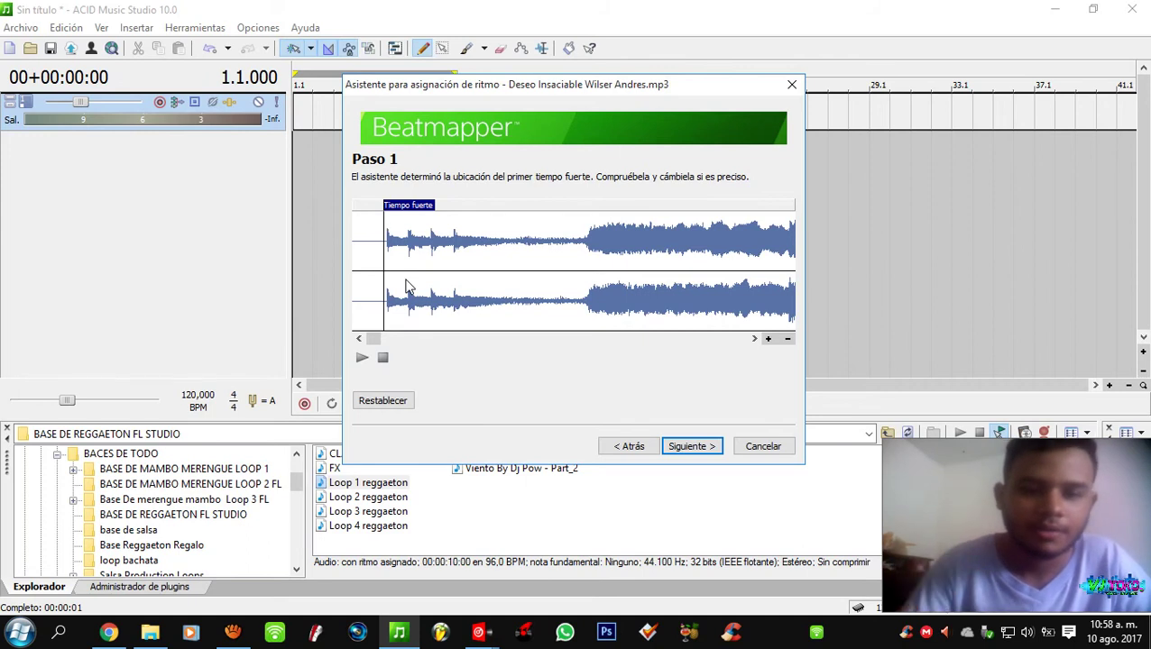
scroll(396, 271, down, 3)
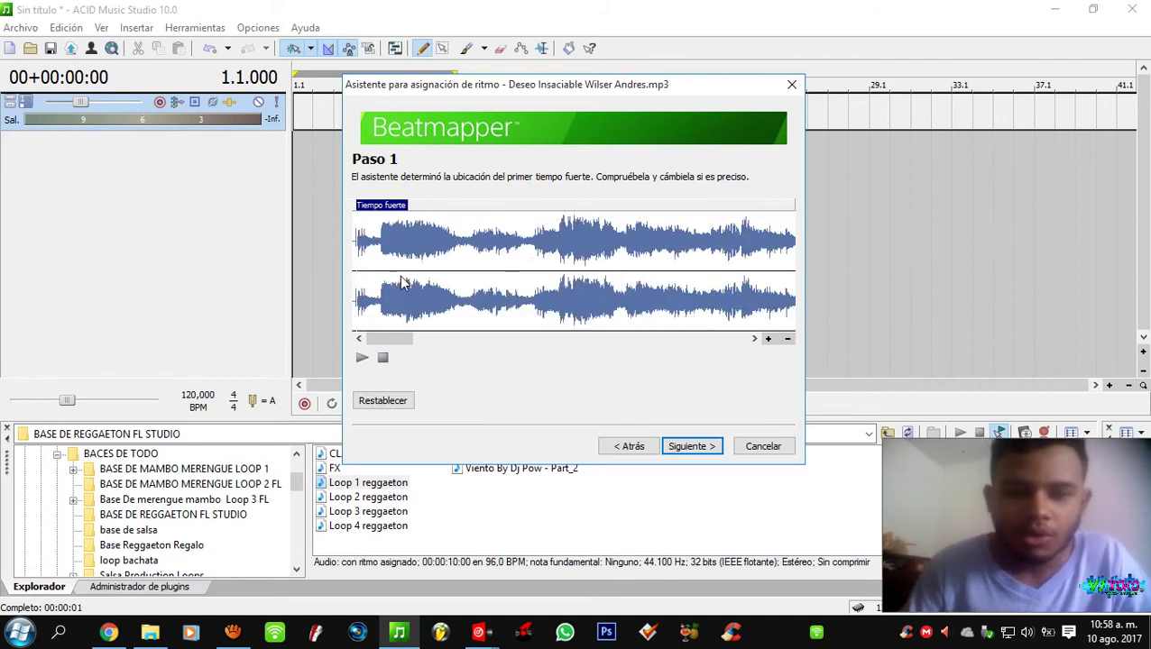
drag(385, 272, 408, 272)
scroll(527, 282, down, 2)
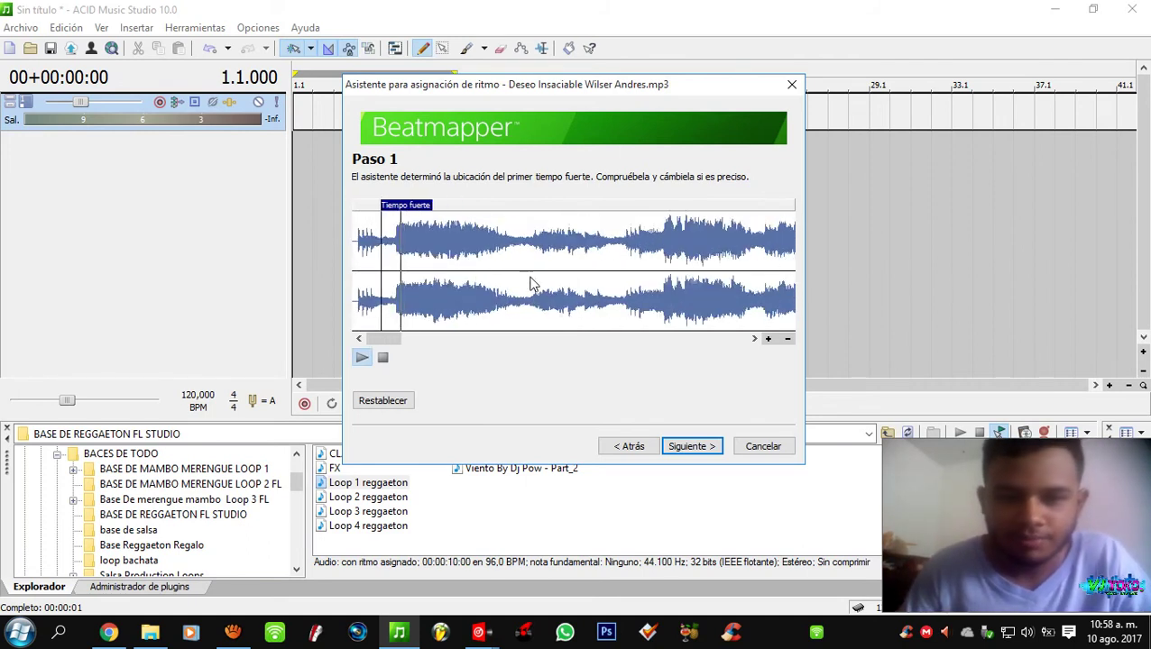
click(580, 276)
scroll(600, 276, down, 2)
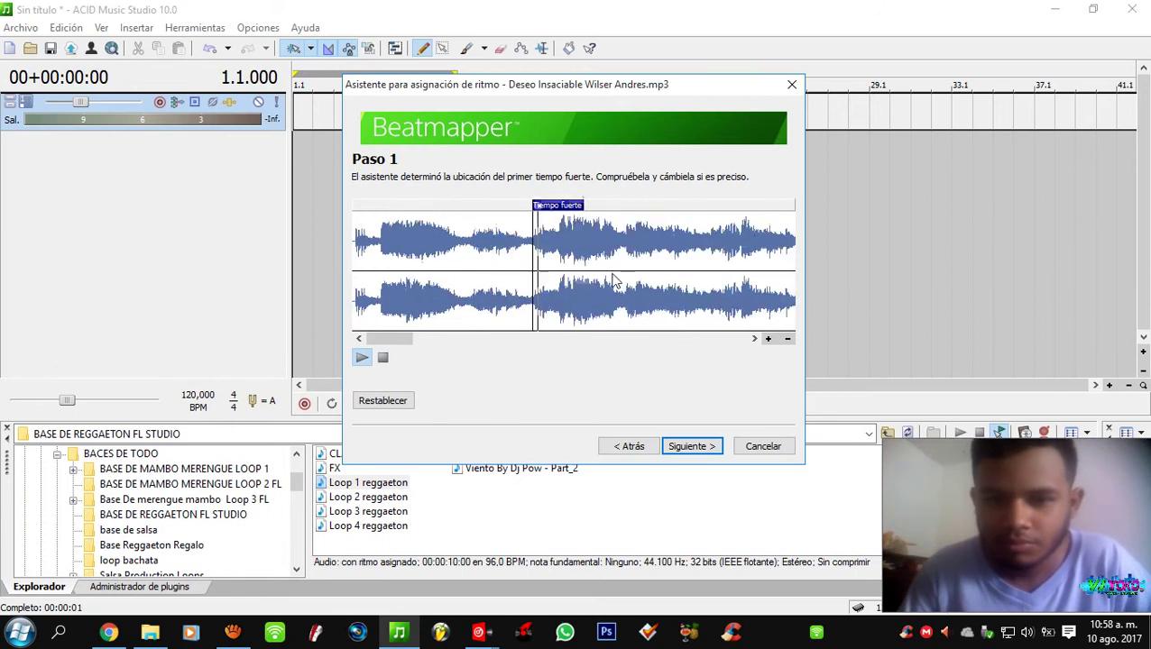
- Move the downbeat marker further past the intro and play from there to find where the rhythm comes in
scroll(587, 279, up, 1)
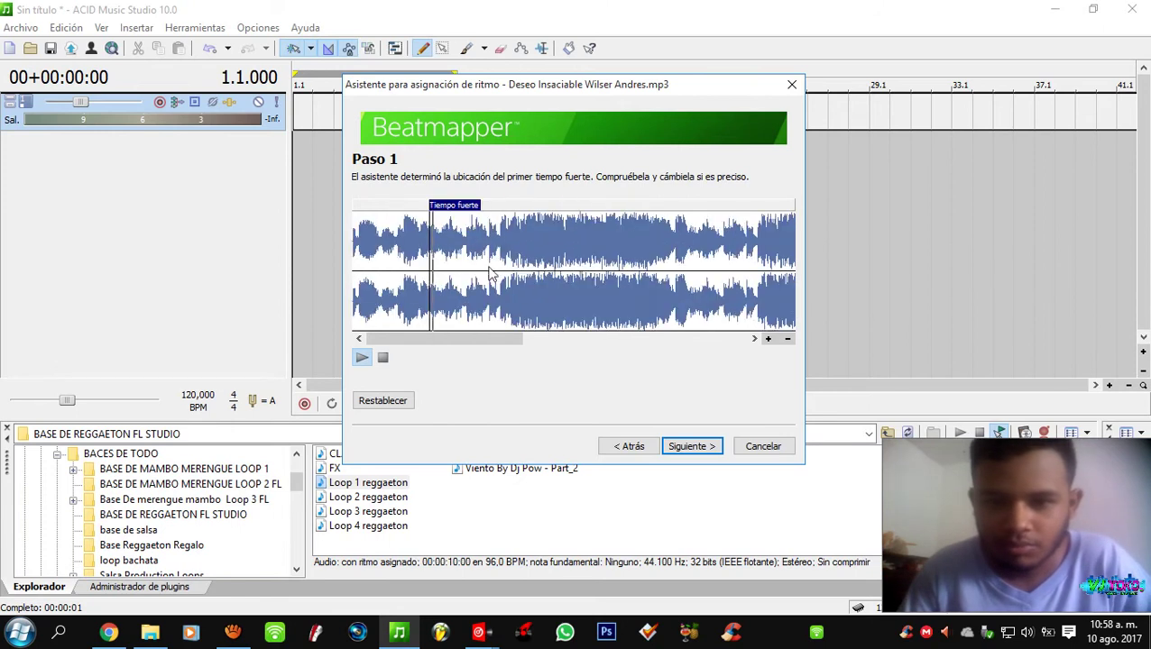
scroll(588, 275, down, 3)
click(591, 275)
scroll(595, 276, up, 1)
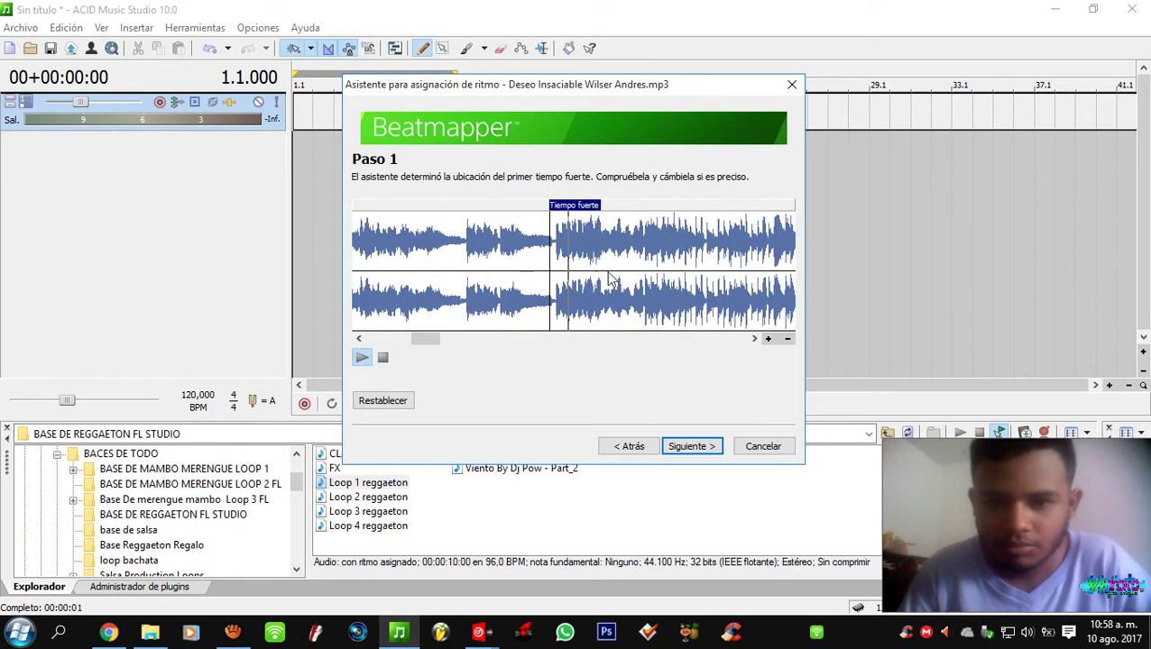
scroll(642, 266, up, 1)
scroll(643, 266, up, 2)
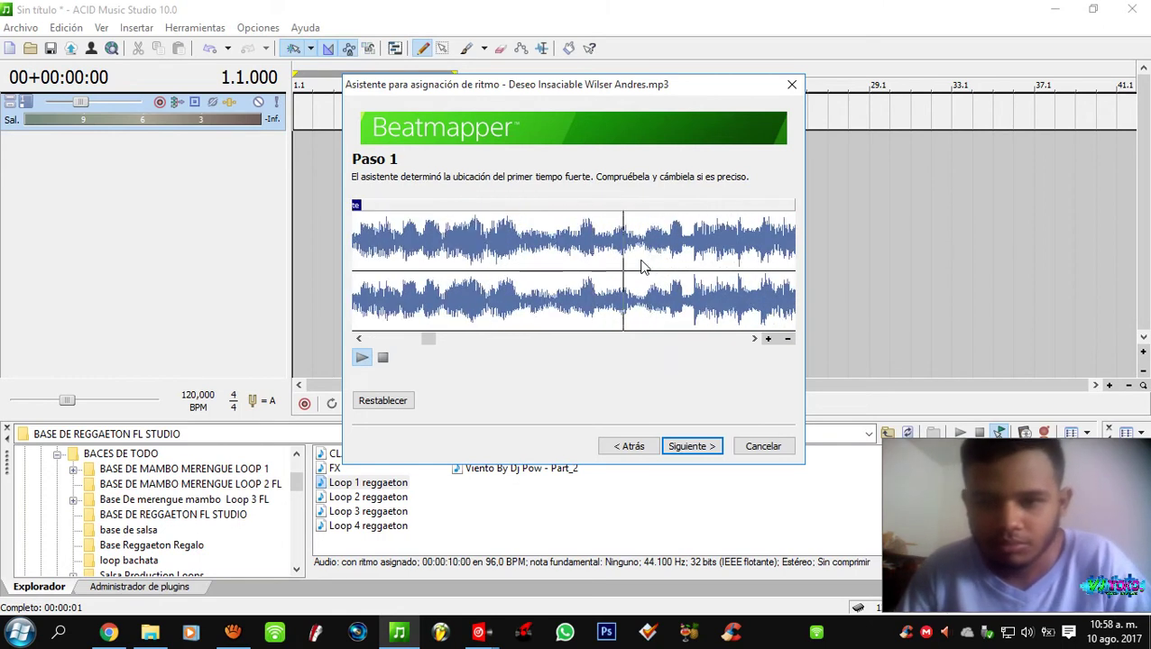
scroll(640, 270, down, 2)
scroll(620, 270, up, 2)
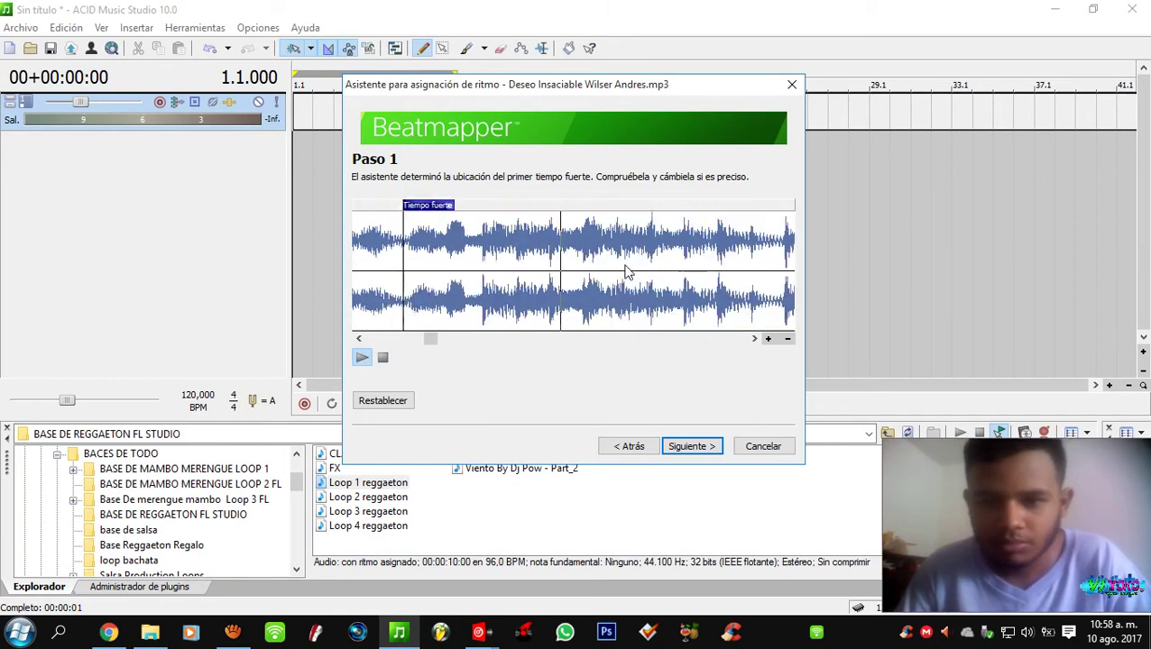
- Place the downbeat marker roughly at the strong hit that follows the short quiet gap in the waveform
click(469, 260)
scroll(469, 260, up, 1)
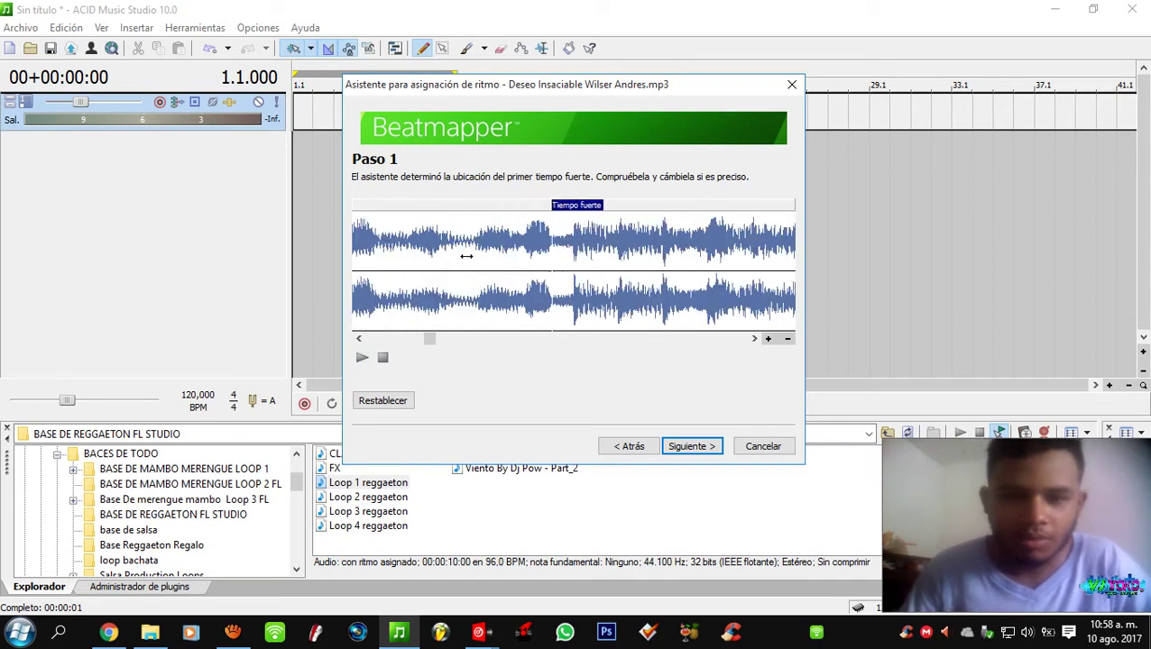
click(600, 271)
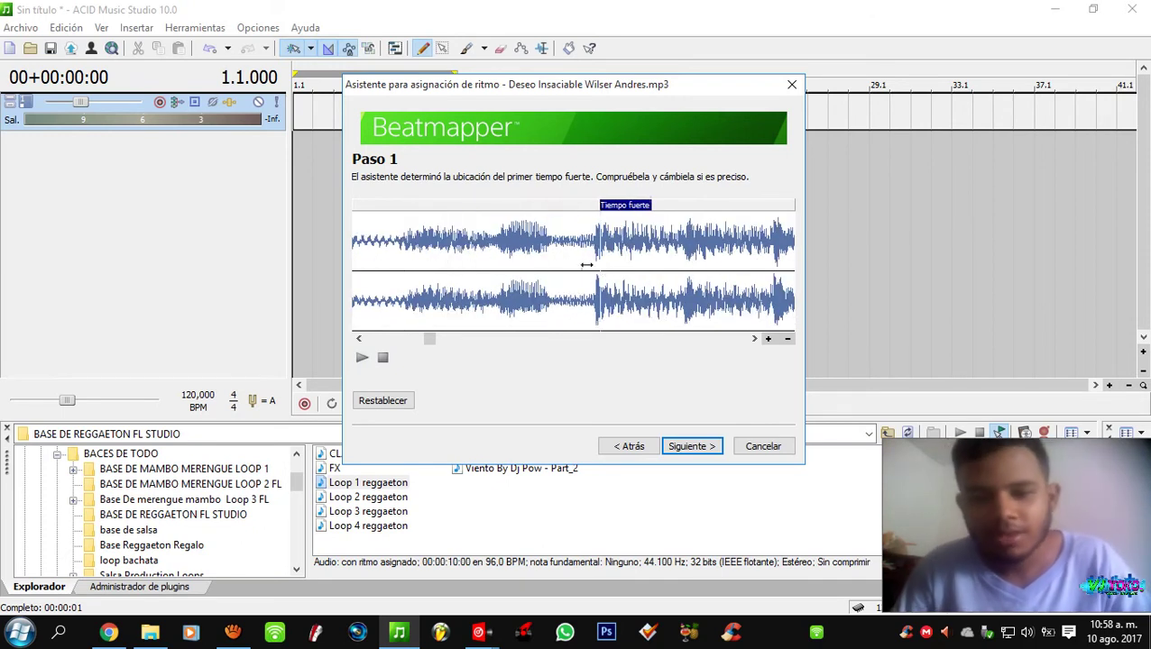
click(576, 269)
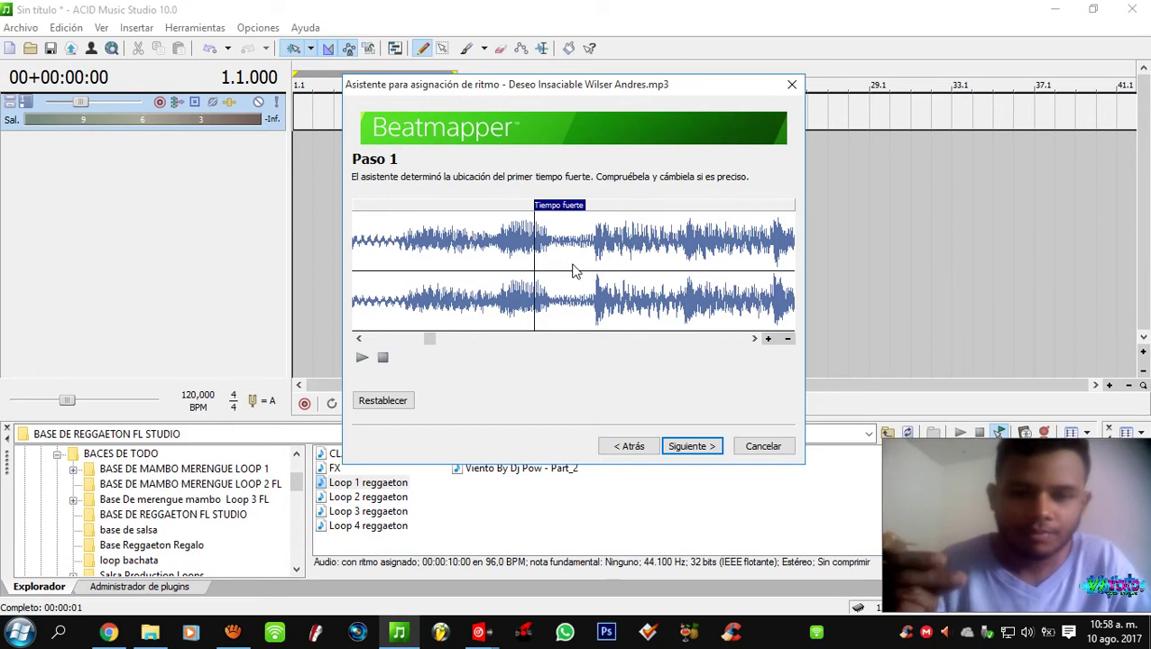
click(575, 271)
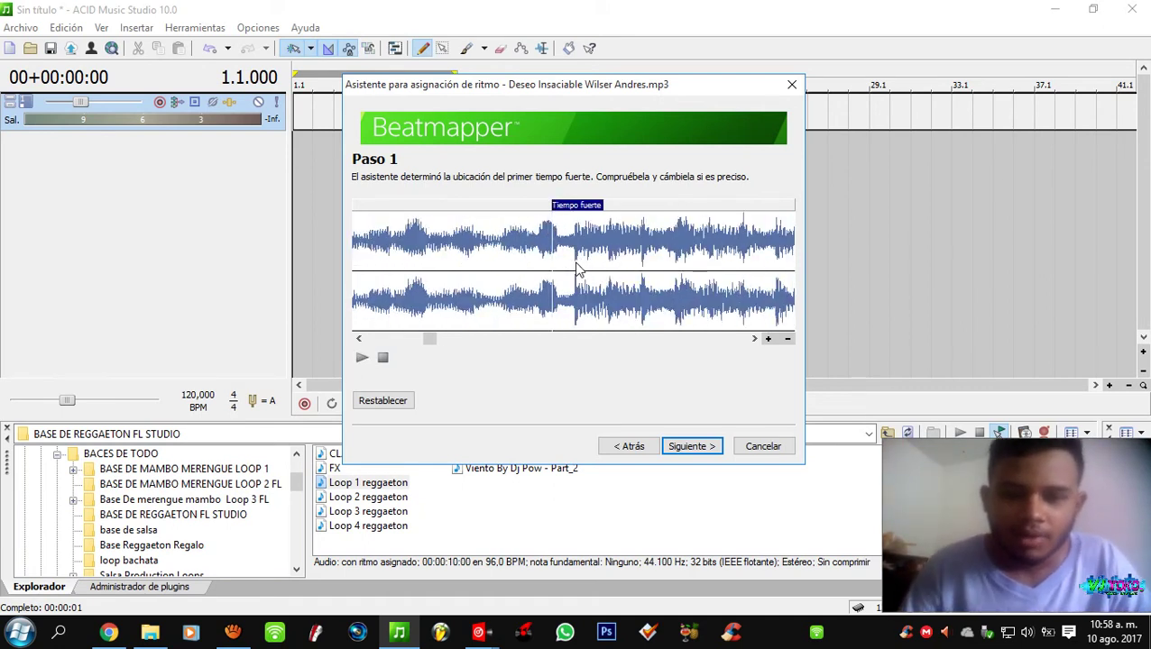
- Refine the downbeat marker onto the onset of that strong hit at close waveform magnification
click(575, 262)
scroll(575, 260, up, 3)
click(582, 273)
scroll(580, 273, down, 2)
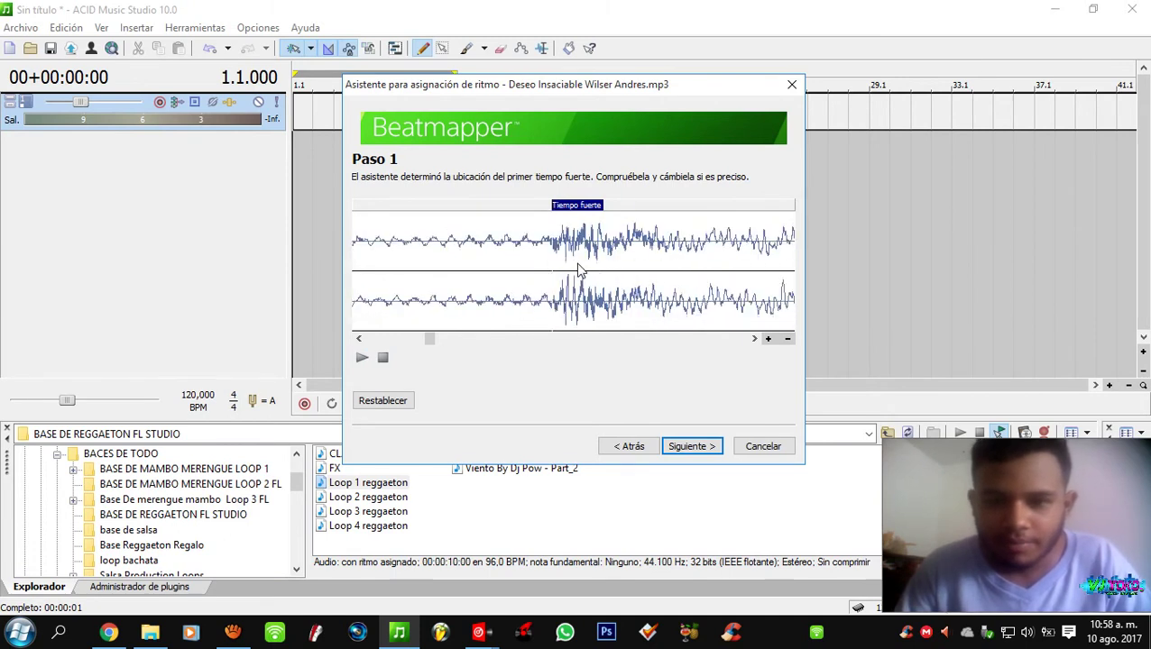
scroll(568, 270, down, 2)
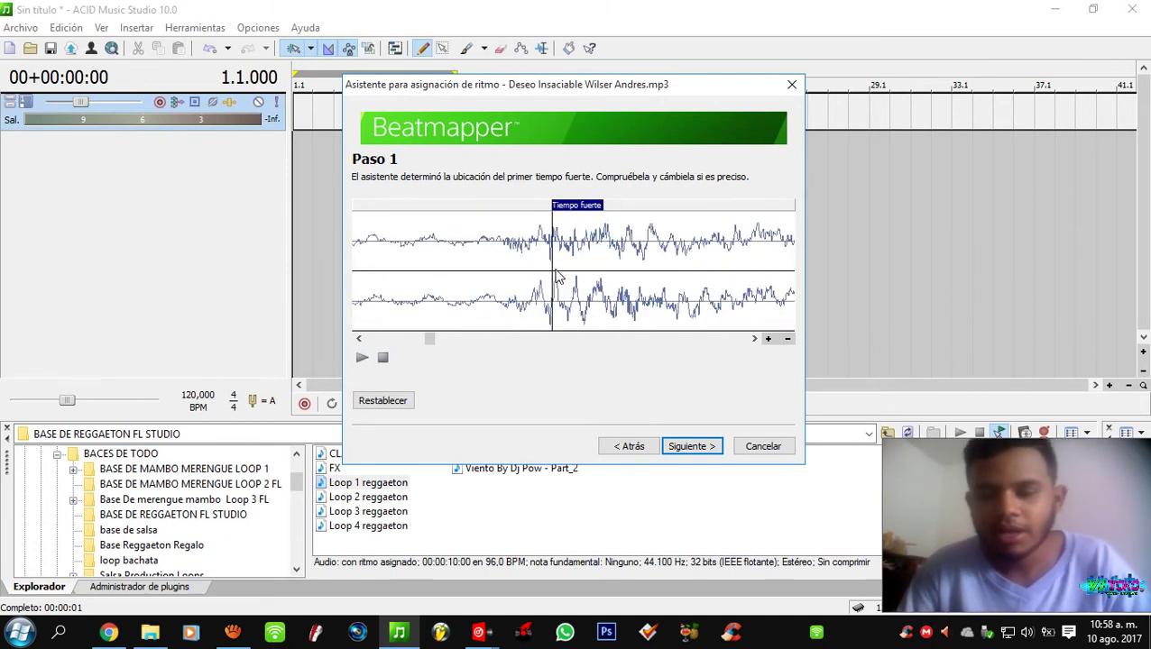
- Nudge the downbeat marker exactly onto the start of the hit's first peak and continue to the measure length step
scroll(534, 246, up, 2)
mouse_move(587, 213)
mouse_down()
mouse_move(535, 213)
mouse_move(598, 210)
mouse_move(583, 211)
mouse_up()
scroll(539, 252, down, 3)
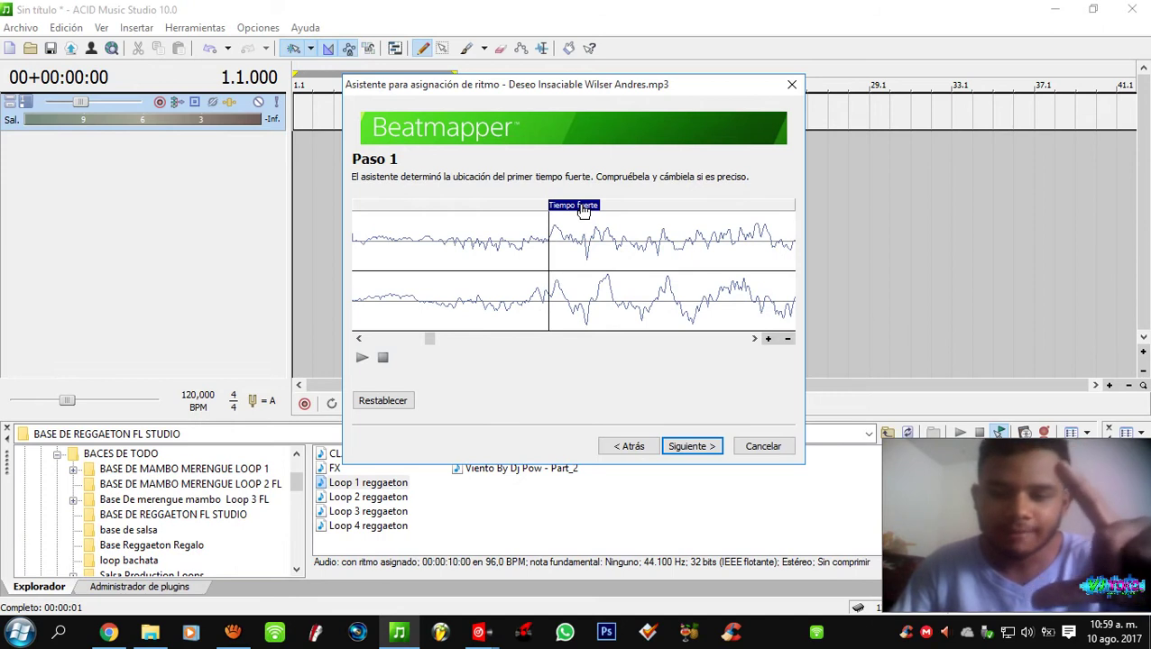
mouse_move(588, 210)
mouse_down()
mouse_move(557, 221)
mouse_move(629, 225)
mouse_move(577, 226)
mouse_move(587, 222)
mouse_up()
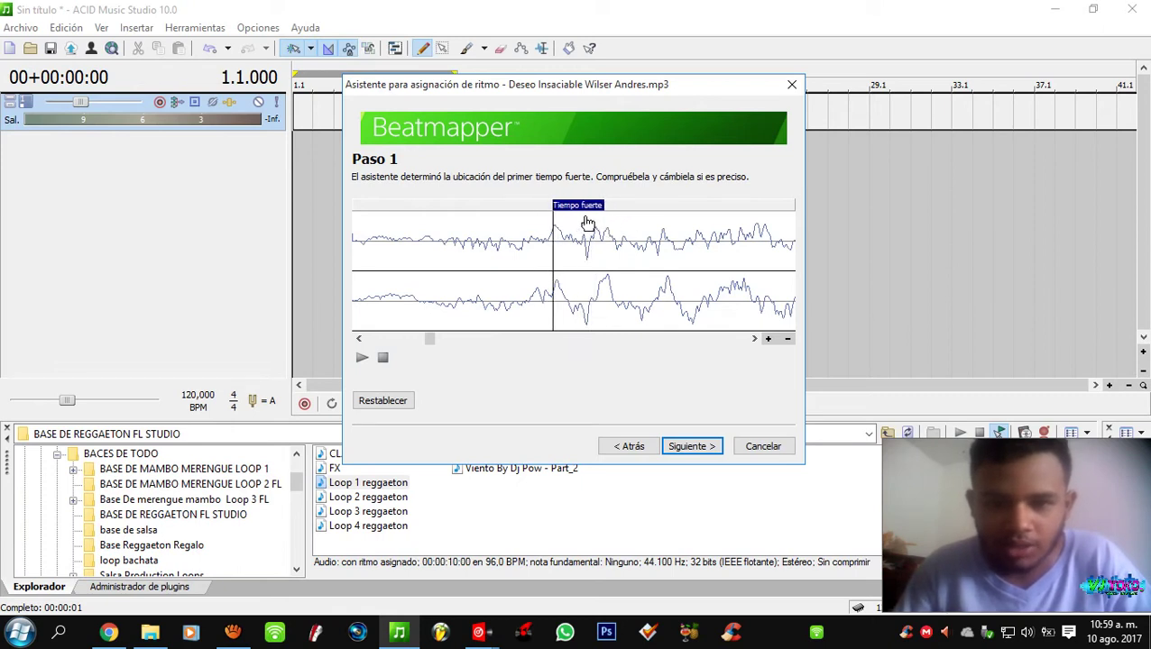
click(693, 448)
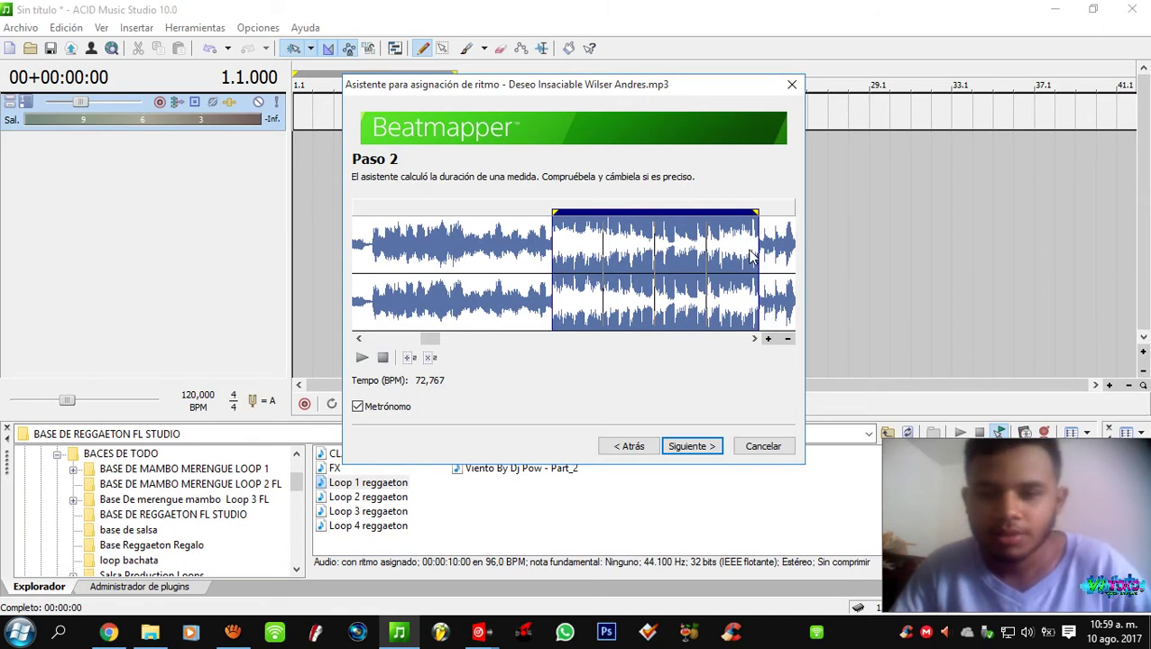
- Preview the measure check step, return to the measure length step, and try shortening the measure to a tempo of about 90.19 BPM
click(683, 446)
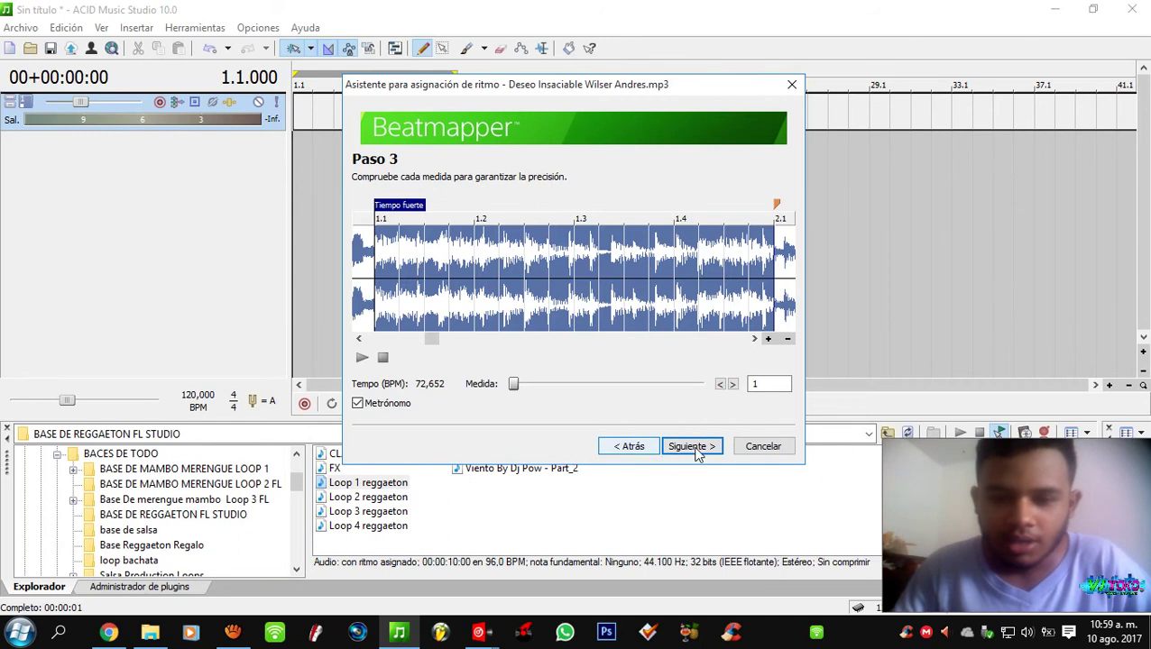
click(633, 448)
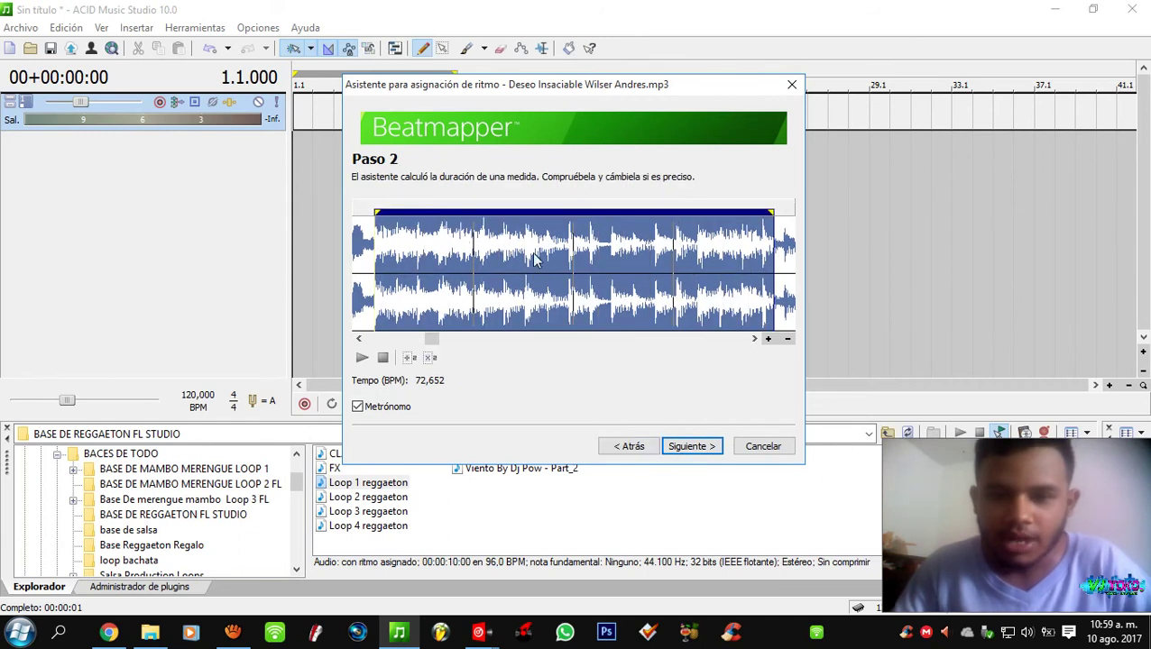
drag(772, 264, 760, 264)
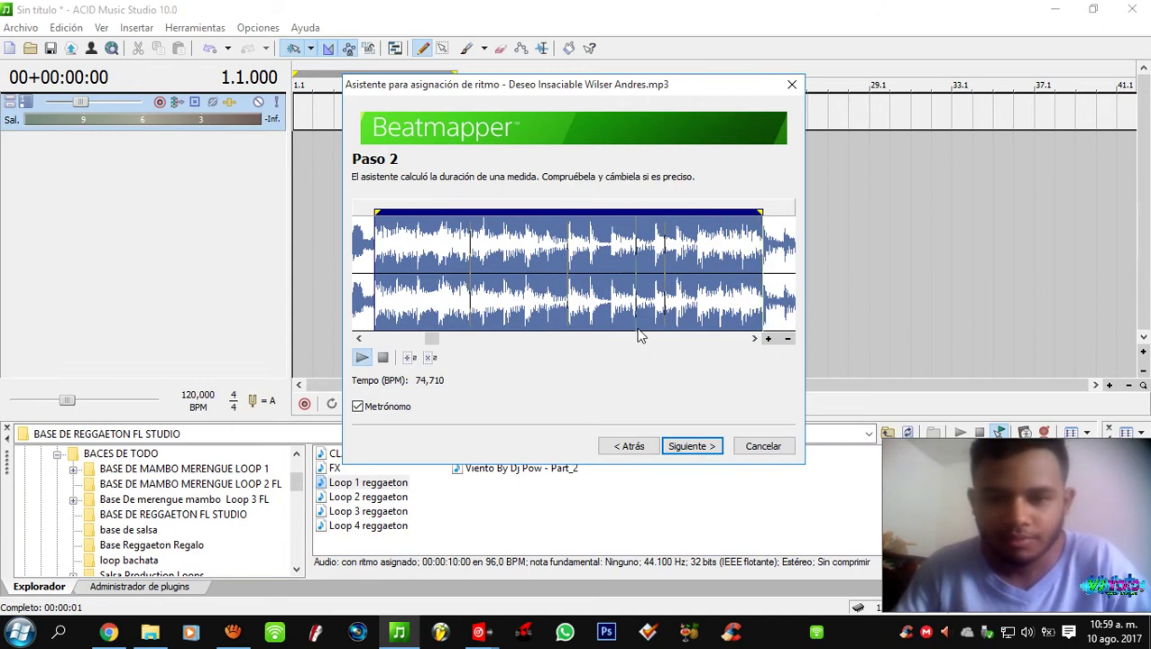
click(764, 263)
drag(708, 259, 644, 267)
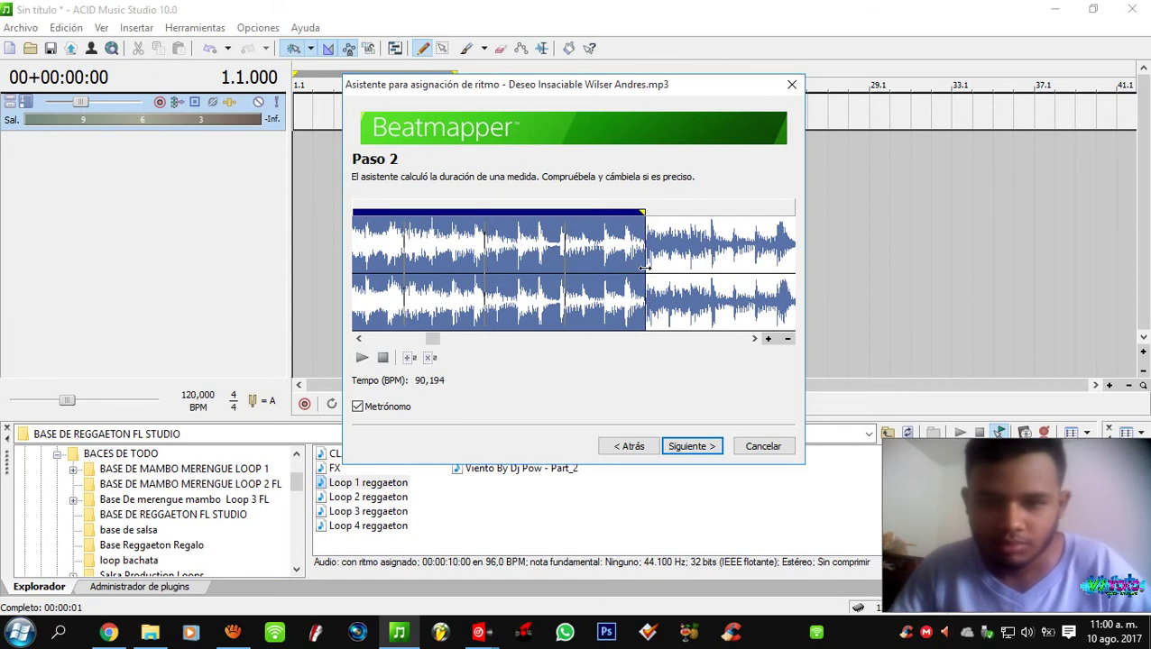
key(space)
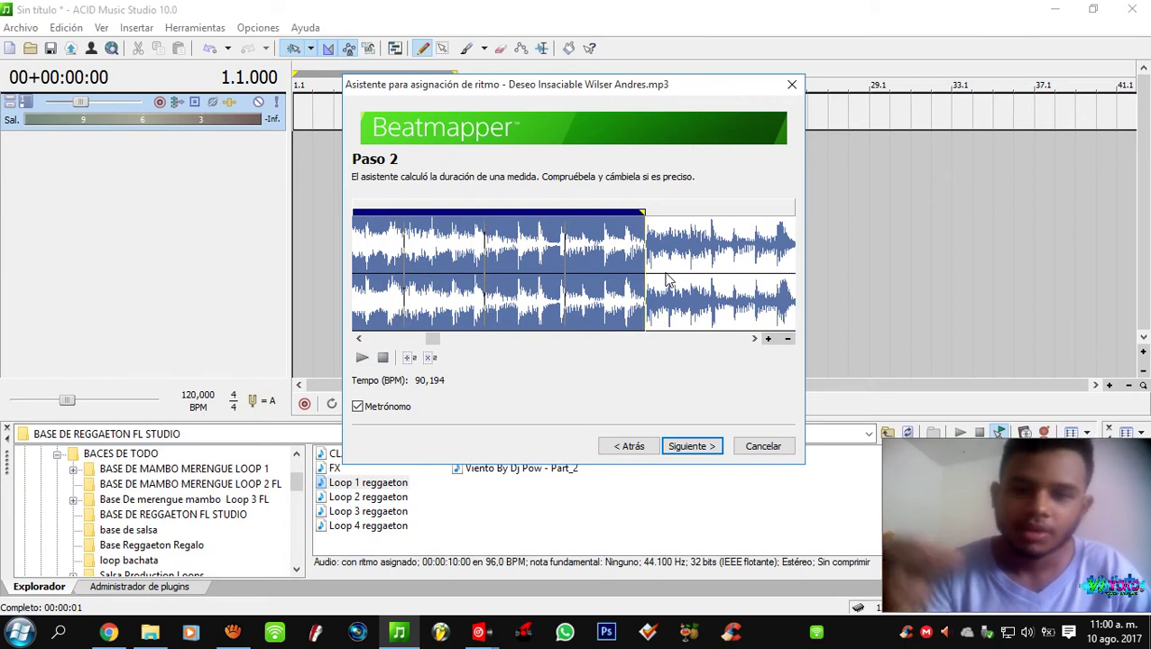
- Lengthen the measure to about 84.07 BPM, play it with the metronome, and nudge its end to about 84.41 BPM
scroll(655, 267, down, 1)
drag(552, 262, 625, 262)
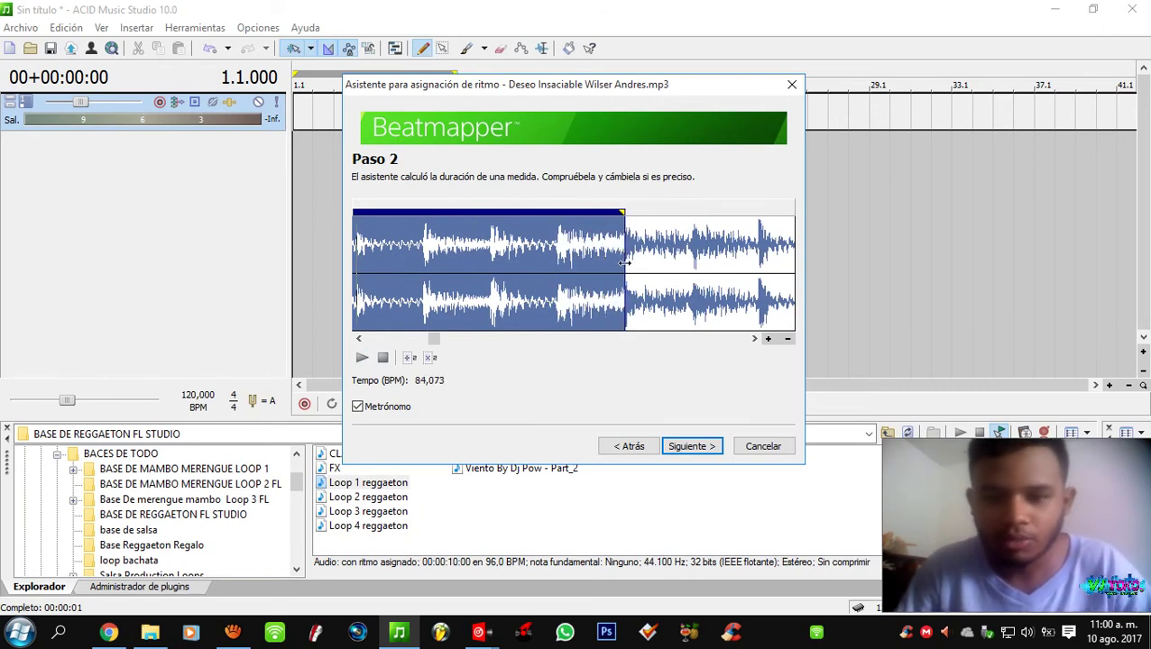
key(space)
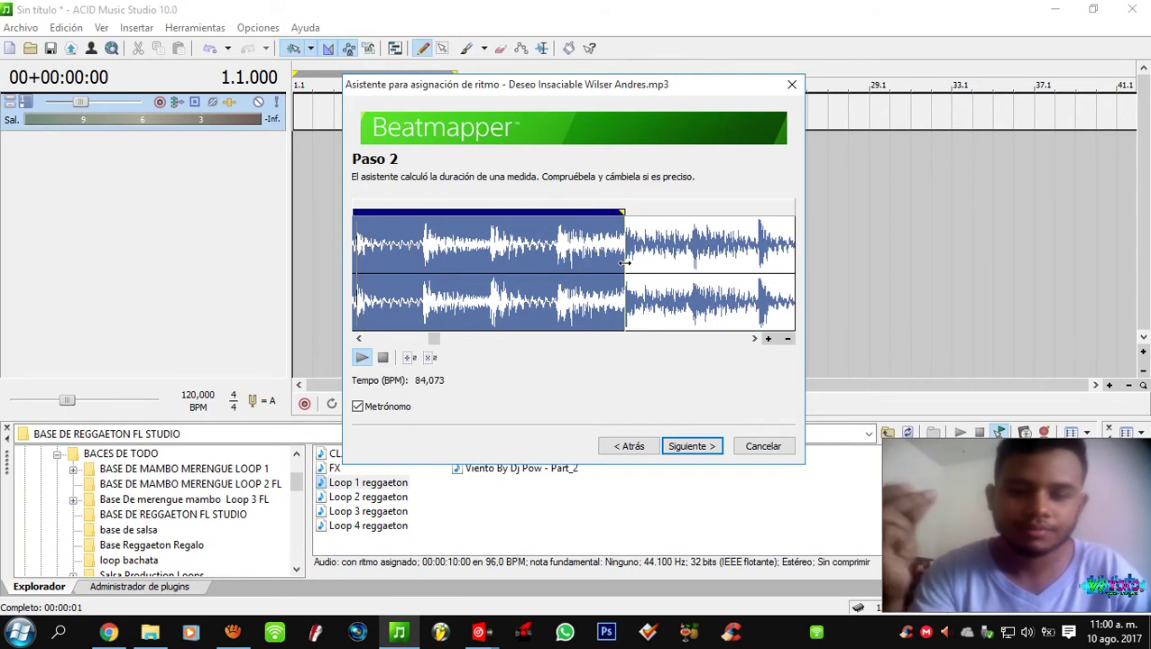
key(space)
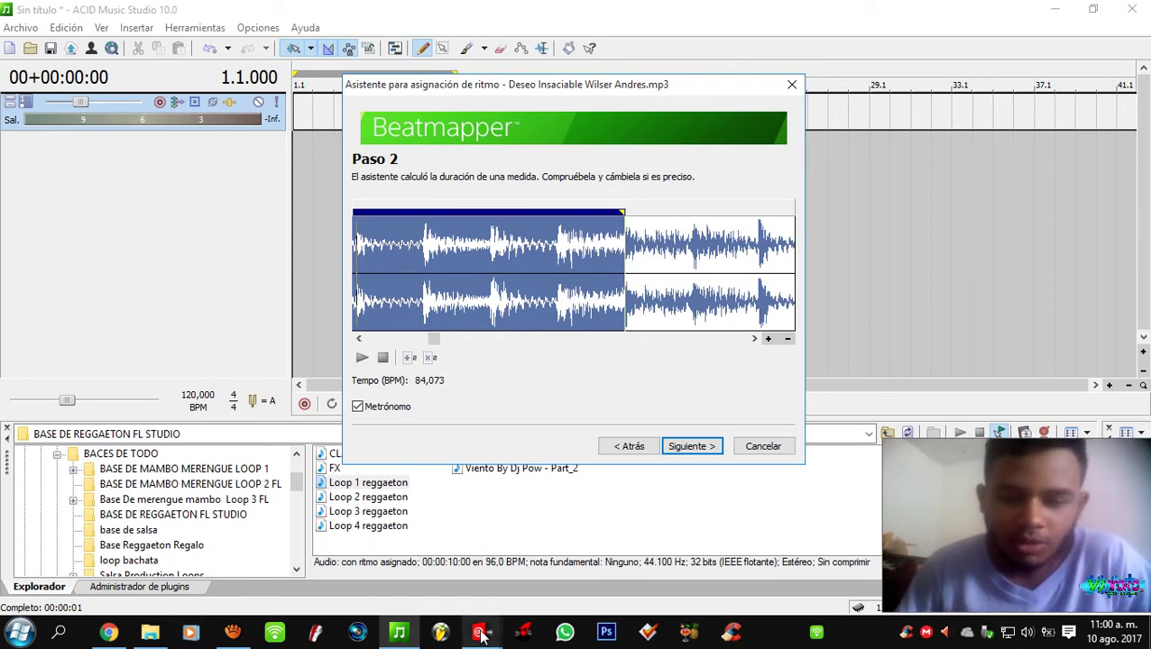
mouse_move(479, 634)
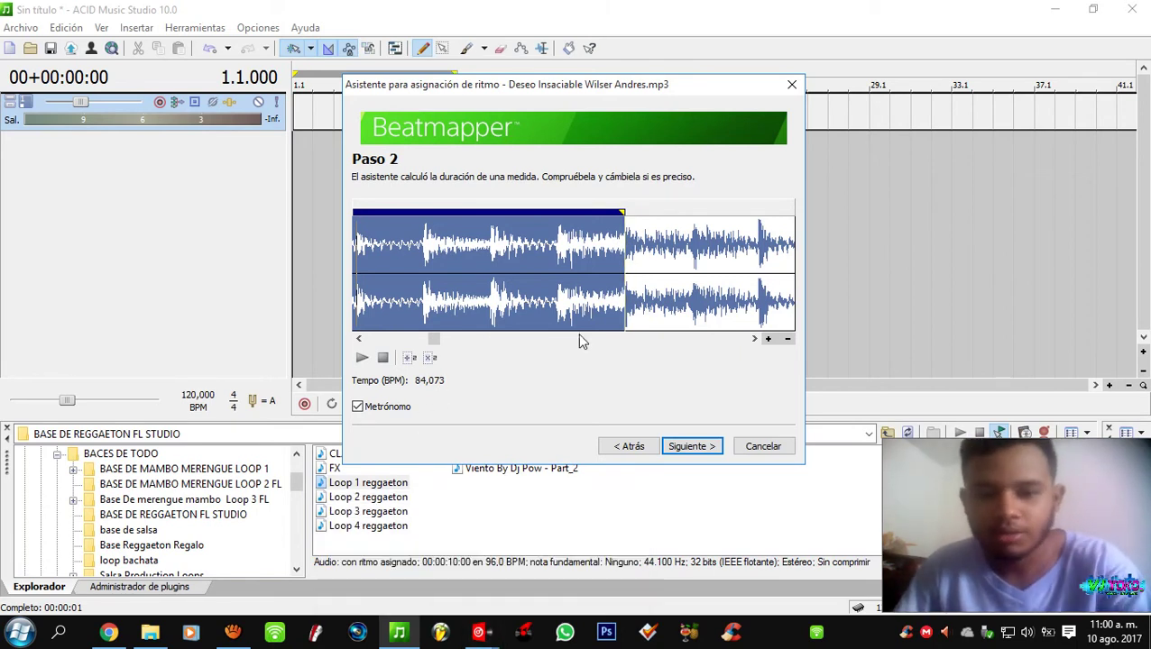
drag(626, 268, 620, 267)
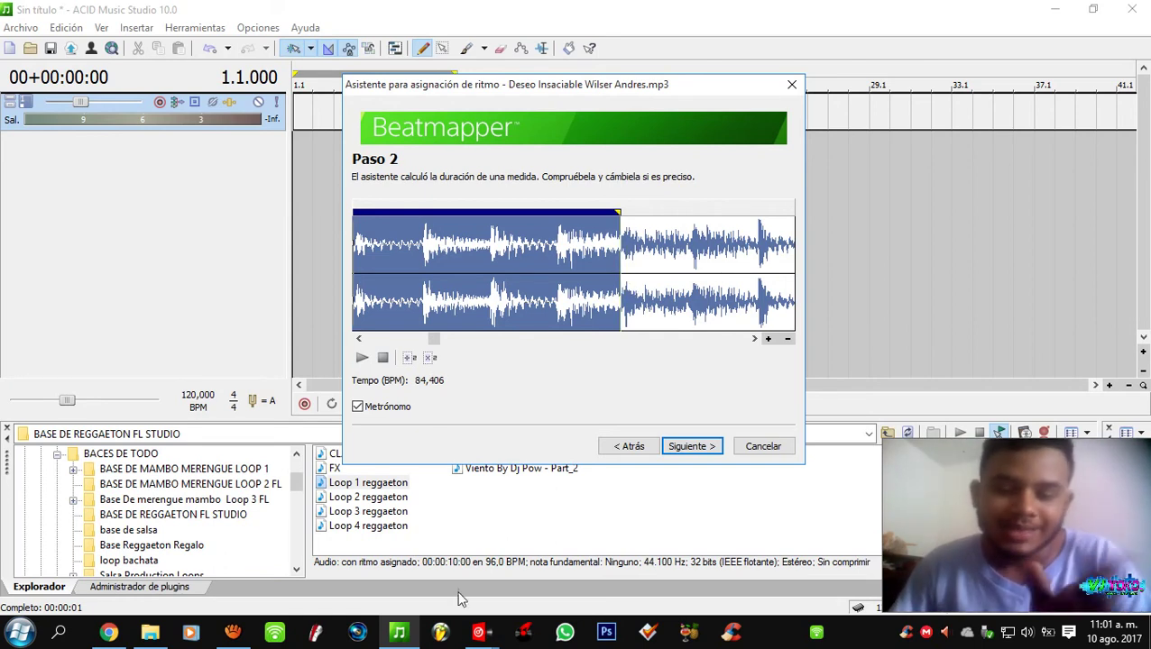
- Switch to VirtualDJ, check the tempo of Deseo Insaciable in deck A's BPM editor, and minimize VirtualDJ again
click(461, 631)
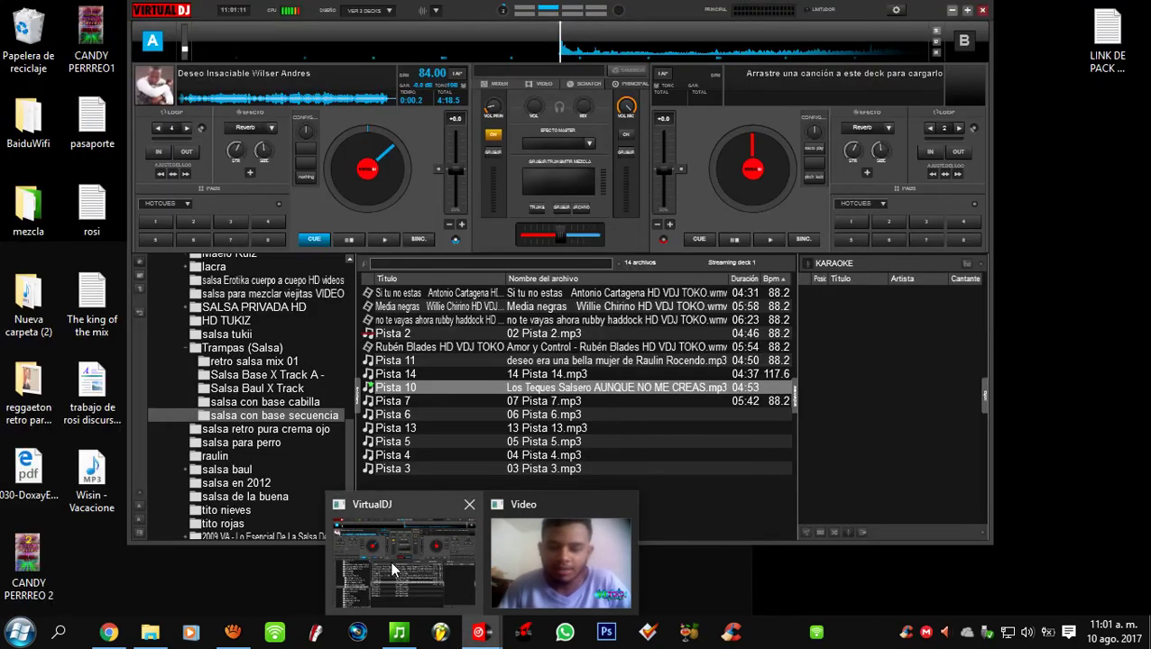
click(390, 561)
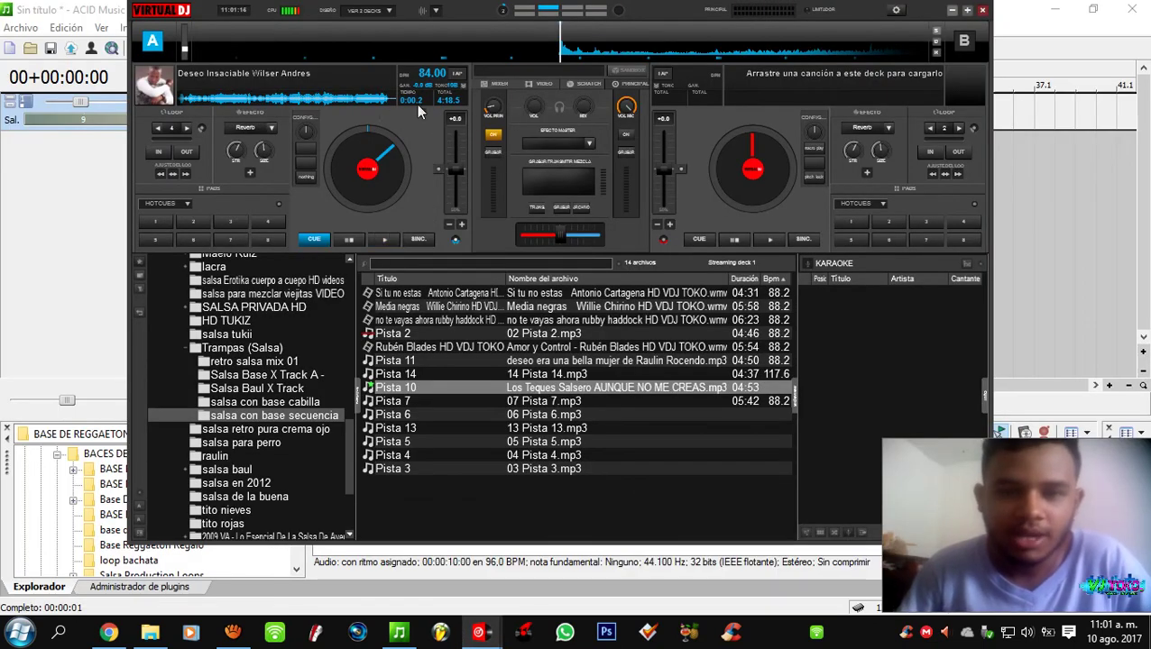
right_click(458, 79)
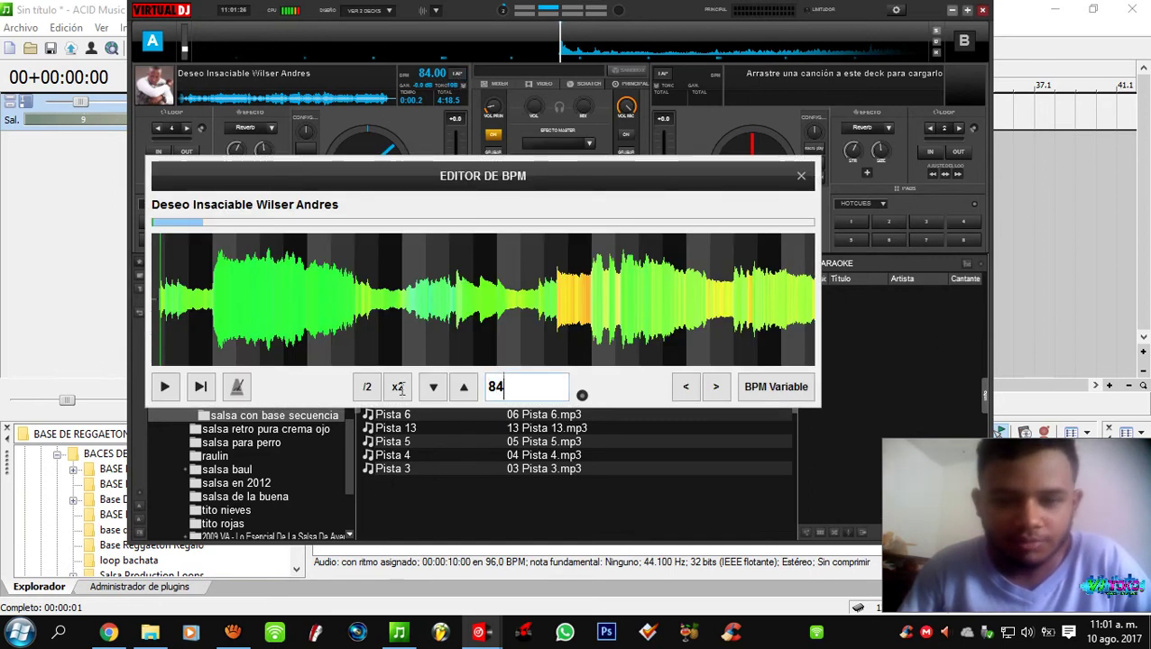
click(800, 175)
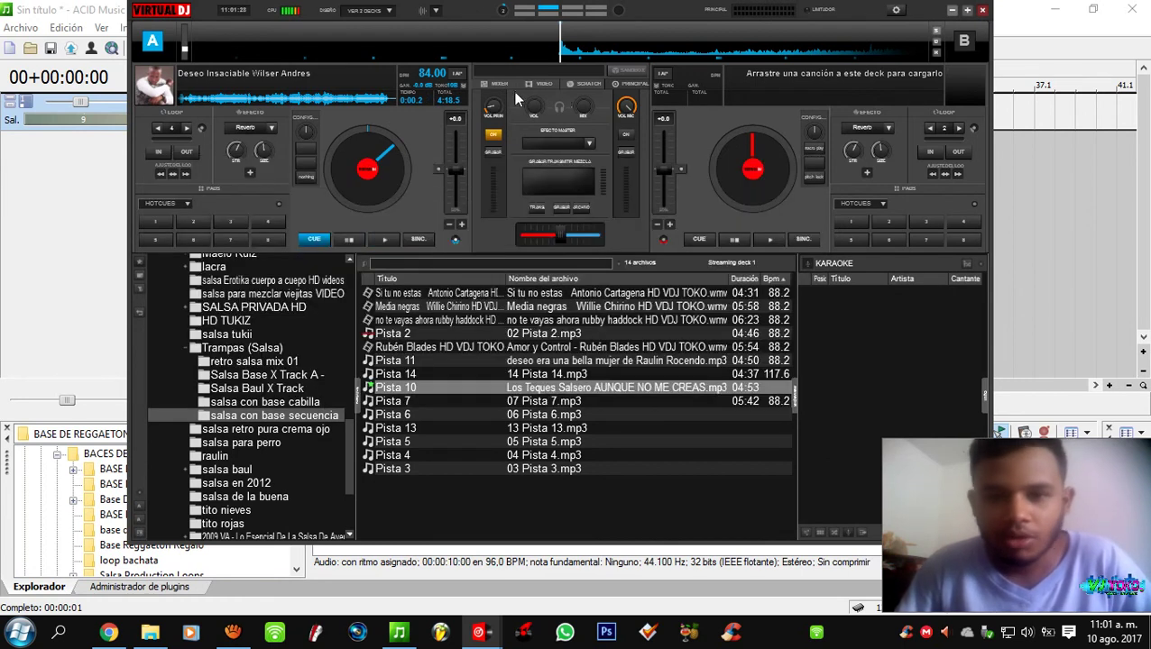
click(952, 9)
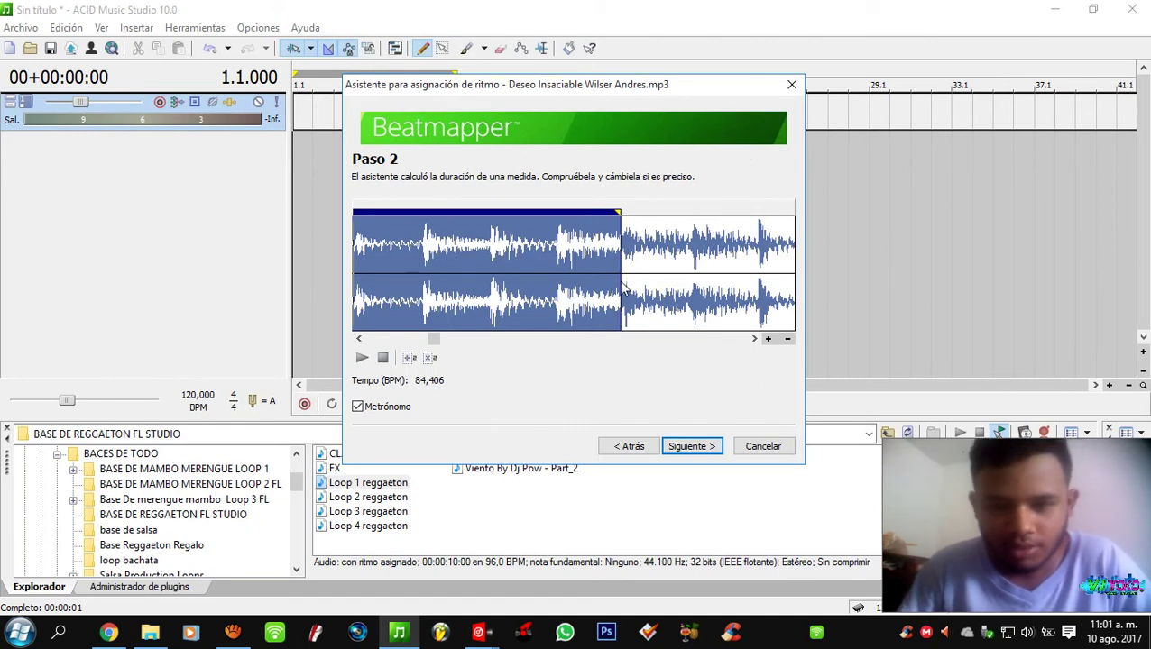
- Lengthen the measure to about 84.006 BPM and compare it with deck A's BPM in VirtualDJ, returning to ACID Music Studio
mouse_move(620, 281)
mouse_down()
mouse_move(591, 282)
mouse_move(649, 282)
mouse_move(597, 284)
mouse_move(625, 285)
mouse_up()
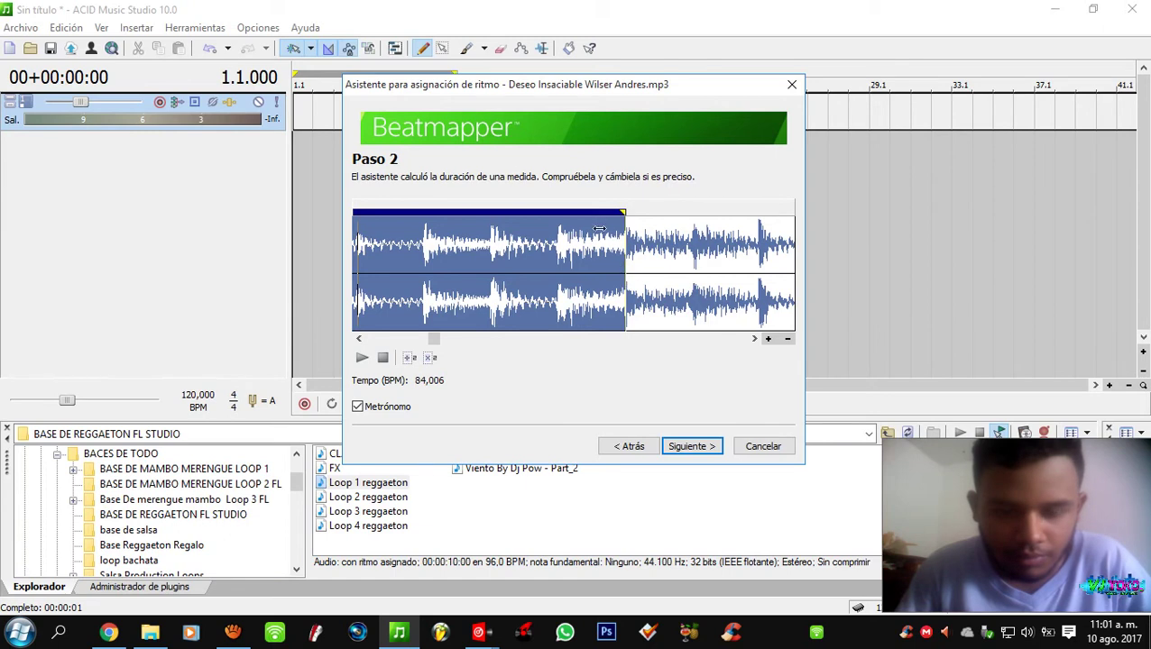
scroll(598, 227, down, 1)
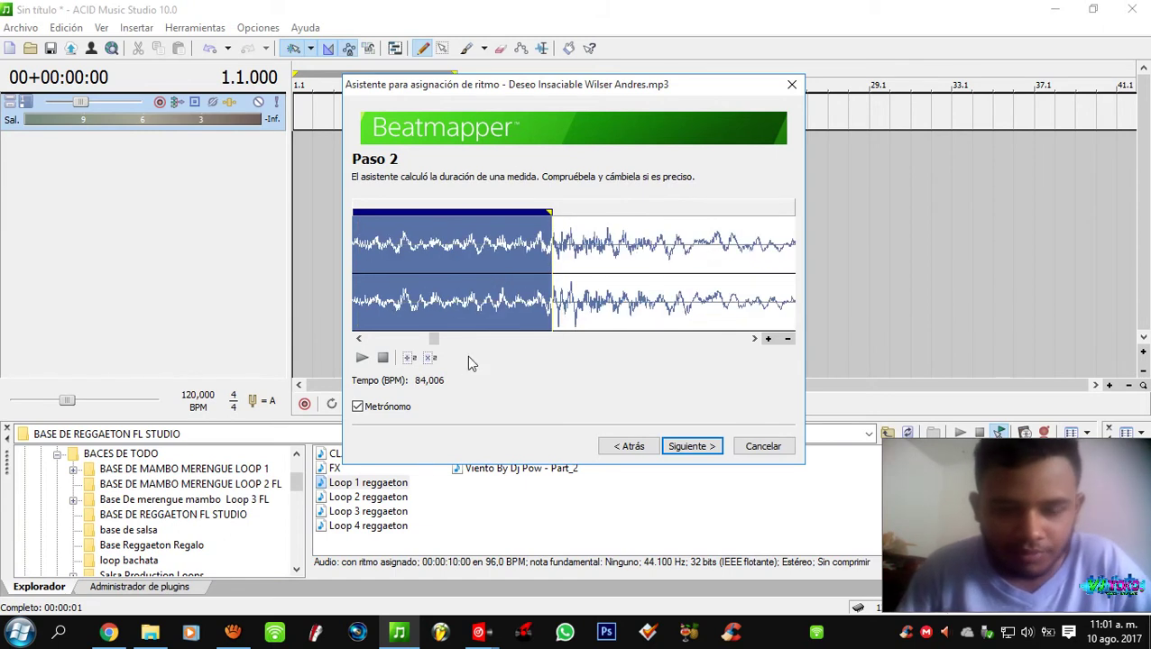
mouse_move(523, 633)
click(401, 577)
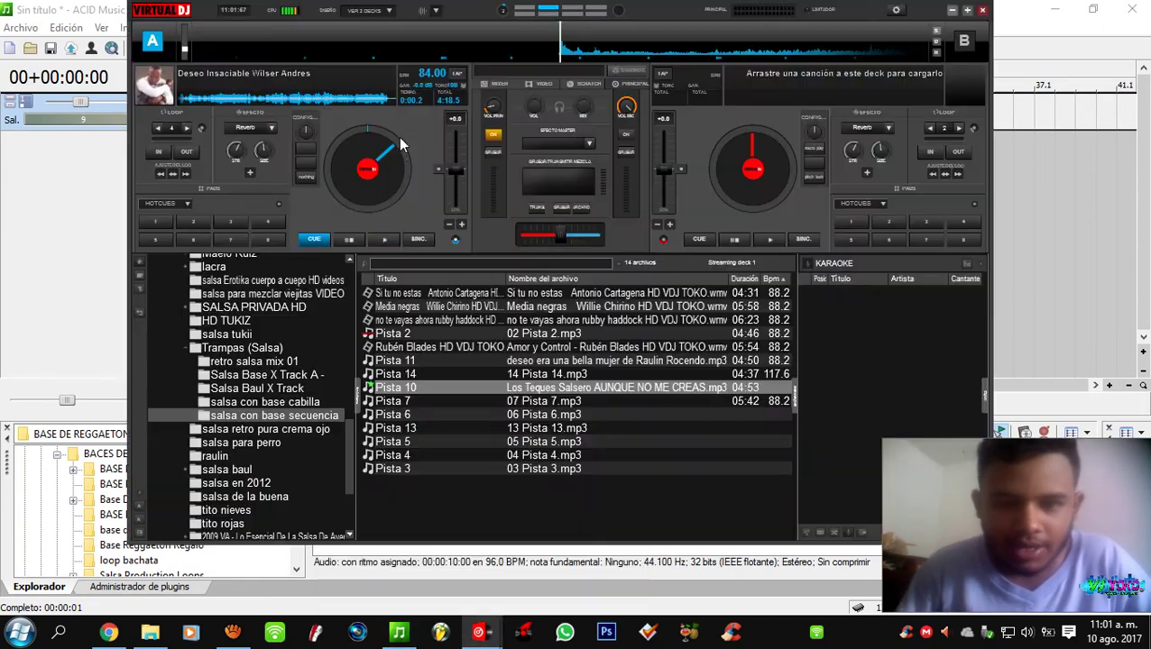
click(54, 164)
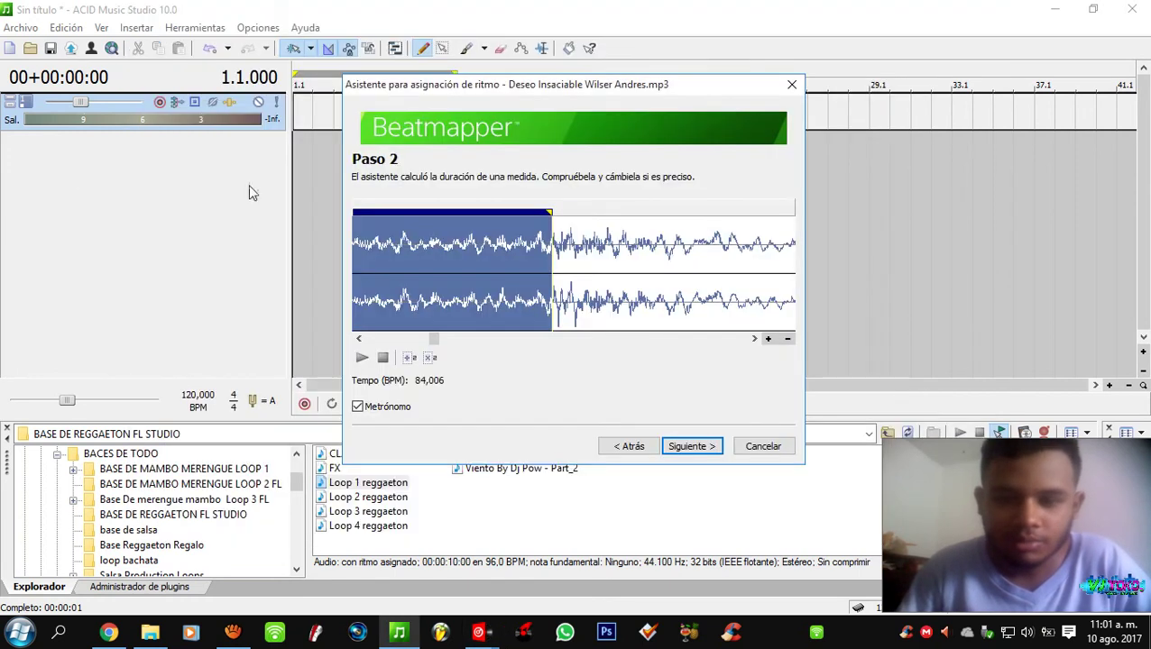
- Fine-tune the measure's end to a tempo of 84.000 BPM and play the measure with the metronome
scroll(552, 256, up, 2)
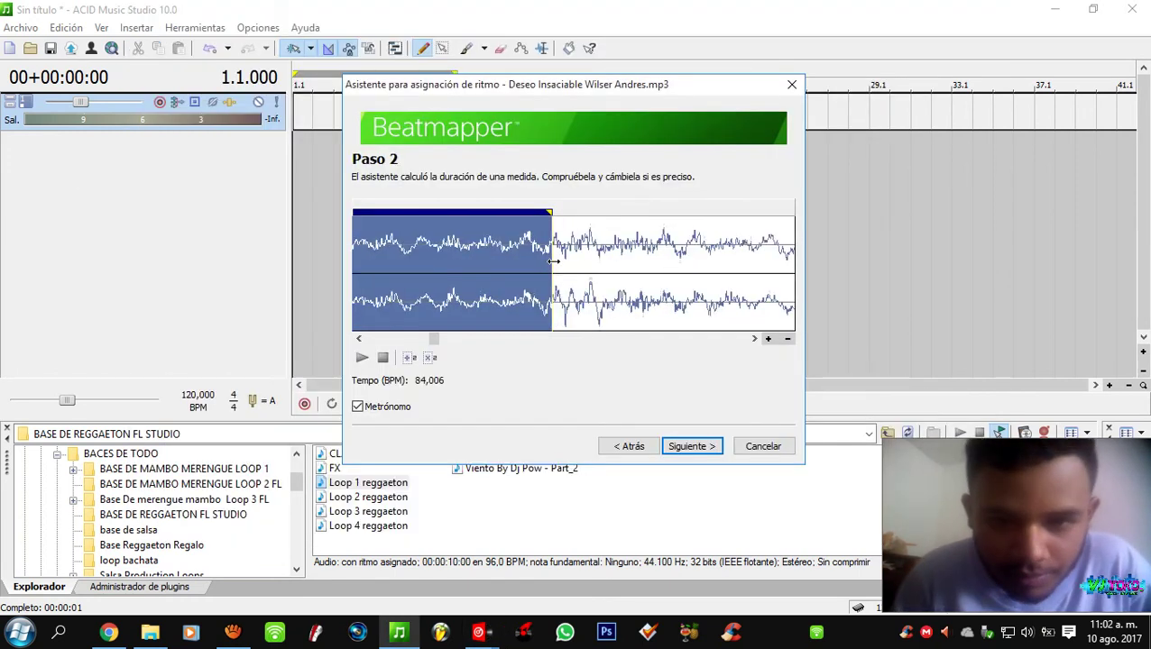
drag(553, 260, 560, 261)
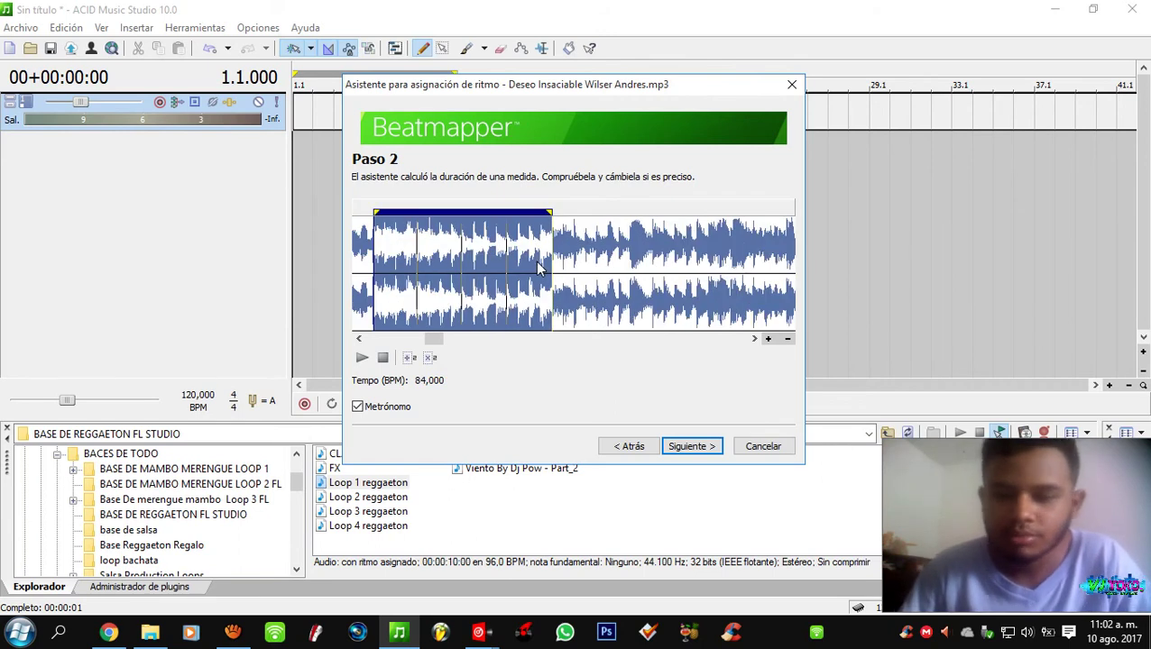
key(space)
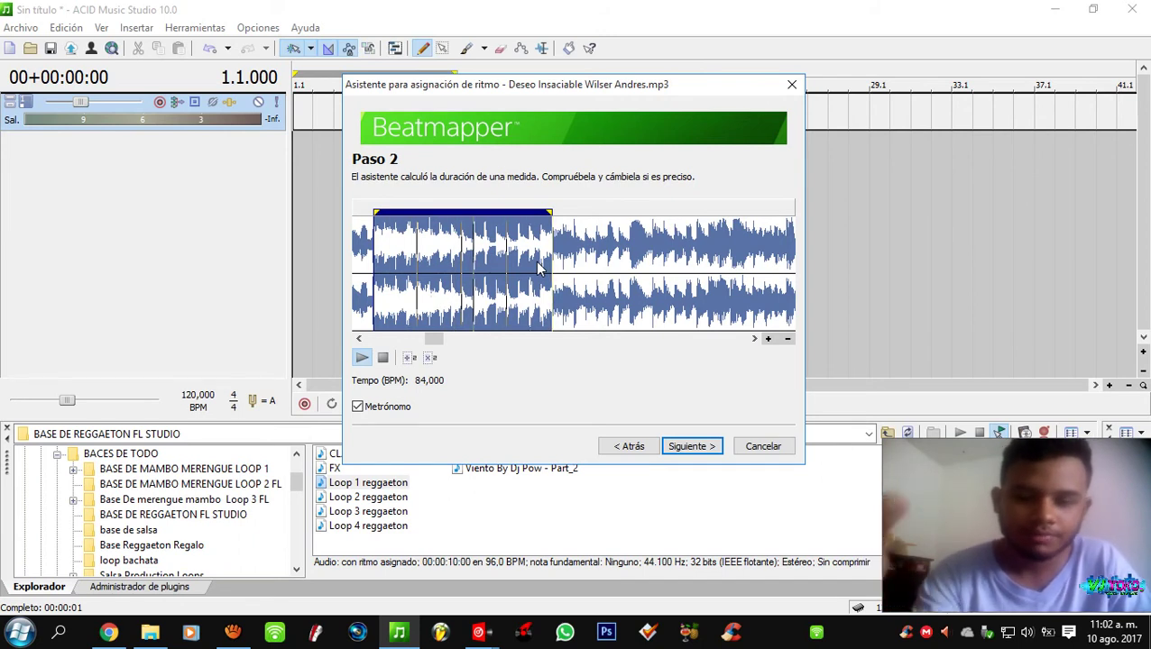
key(space)
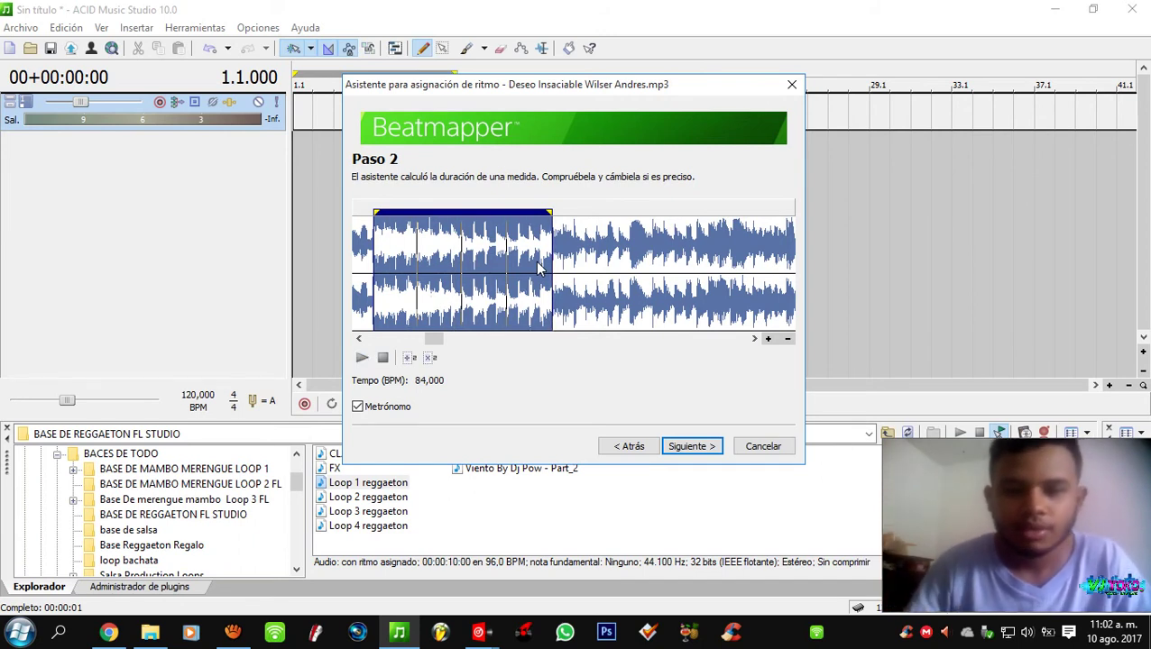
- Continue to the measure check step and nudge the measure 2 marker until the tempo is 84.000 BPM
click(686, 447)
scroll(547, 301, down, 3)
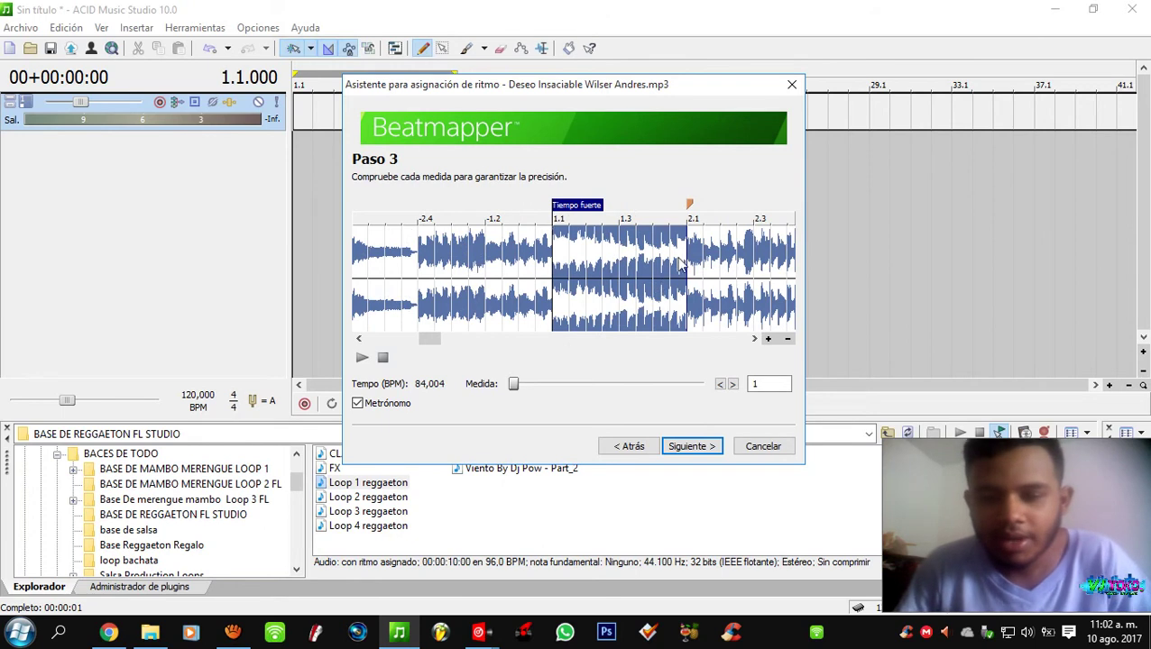
drag(554, 102, 496, 99)
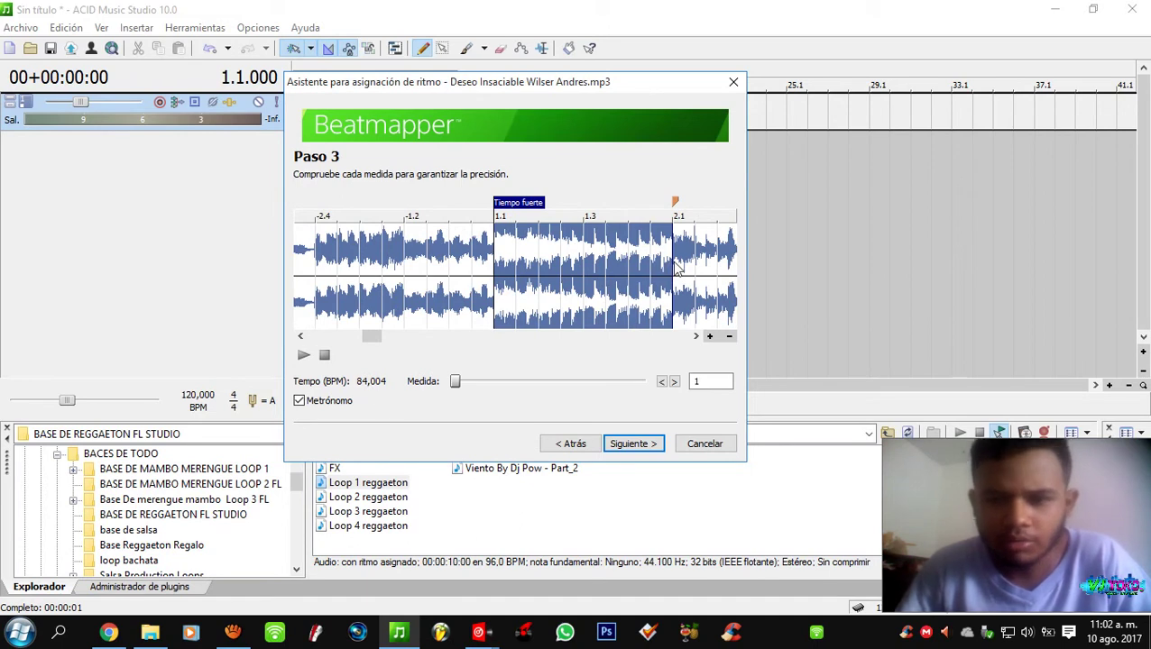
scroll(676, 266, up, 5)
scroll(532, 284, down, 2)
scroll(505, 284, up, 3)
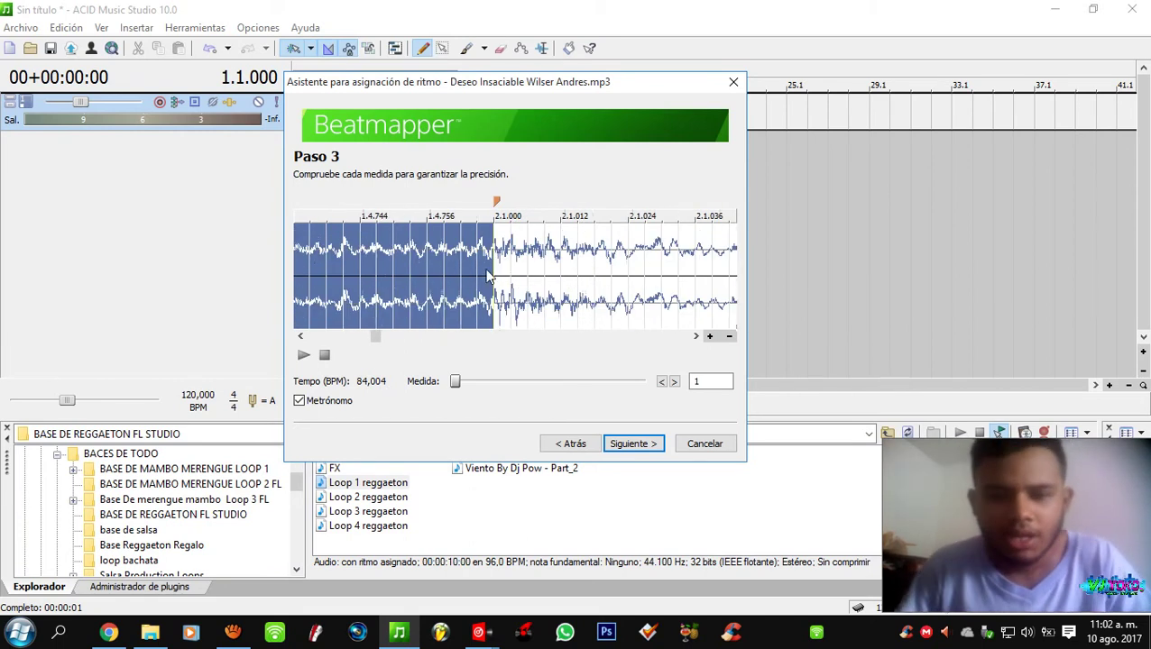
scroll(488, 271, up, 3)
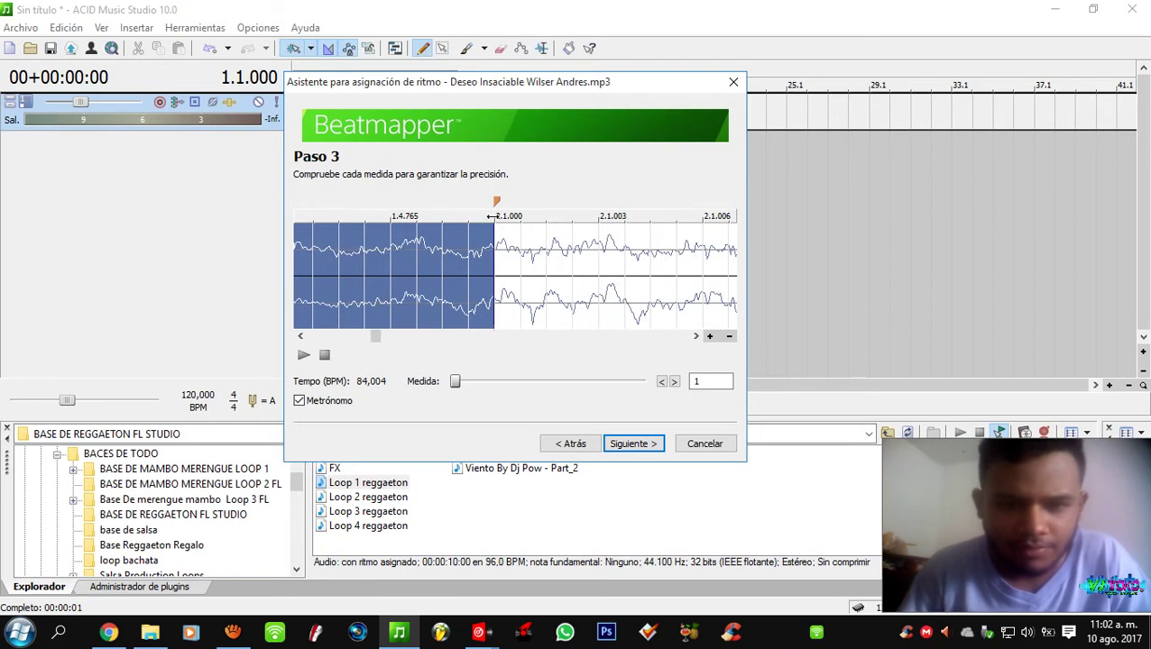
mouse_move(498, 202)
mouse_down()
mouse_move(354, 202)
mouse_move(506, 209)
mouse_up()
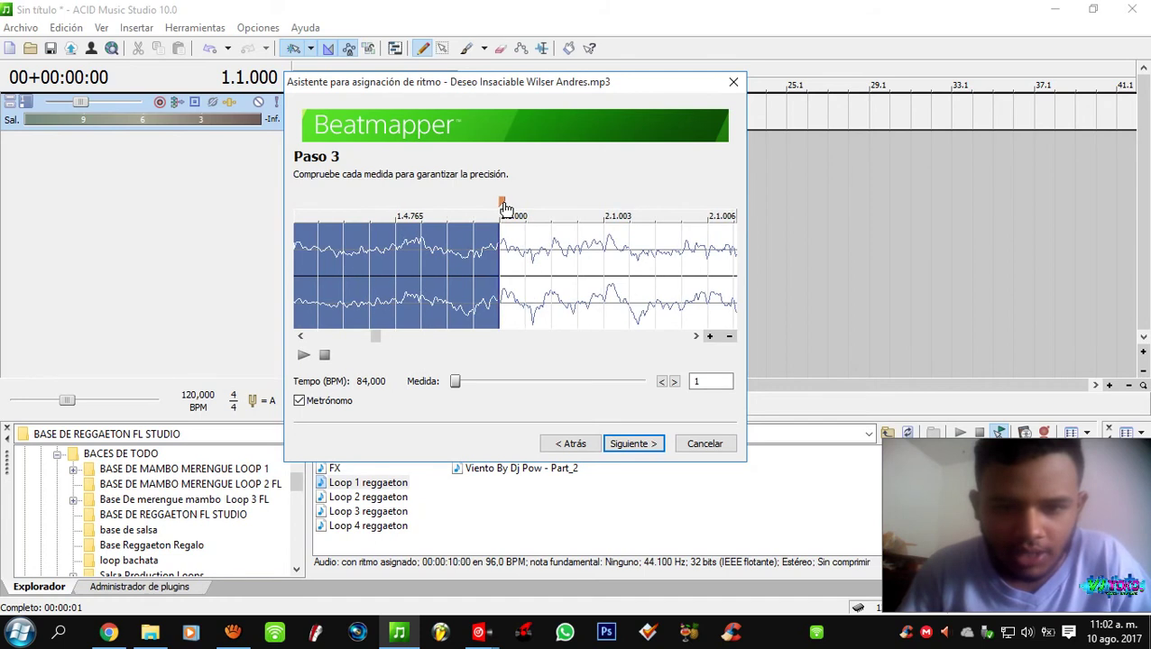
- Step through the measures up to measure 24 and back to measure 12, checking how the measure markers line up with the waveform
scroll(568, 296, down, 6)
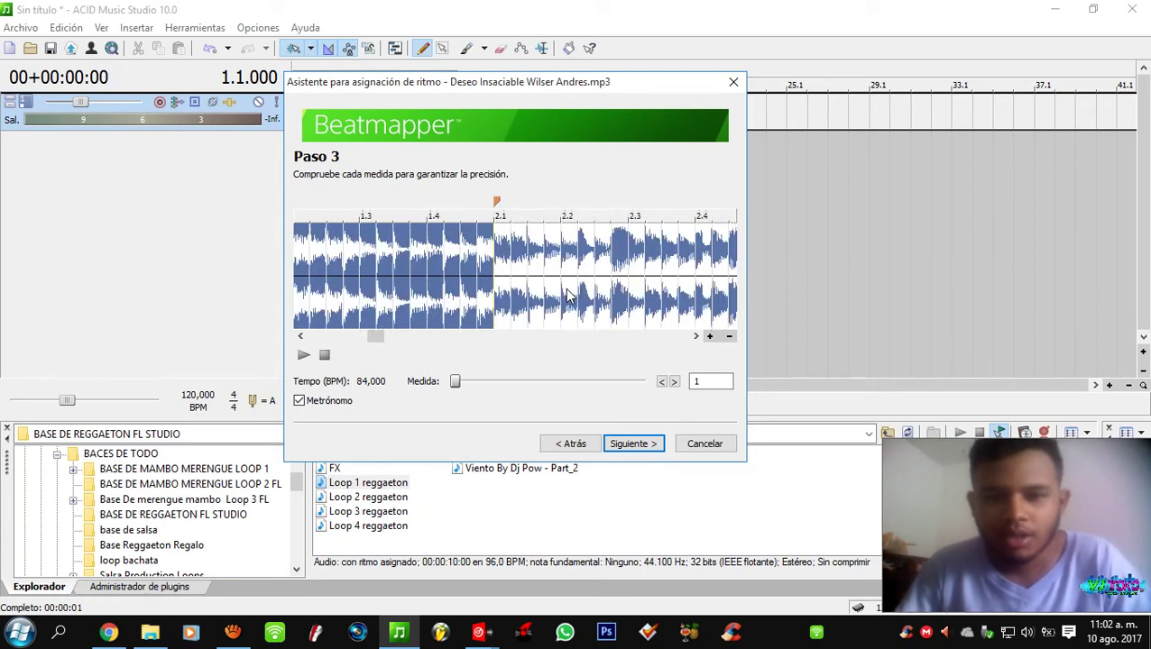
key(Right)
key(Right)
key(Right)
key(Right)
key(Right)
key(Right)
key(Right)
key(Right)
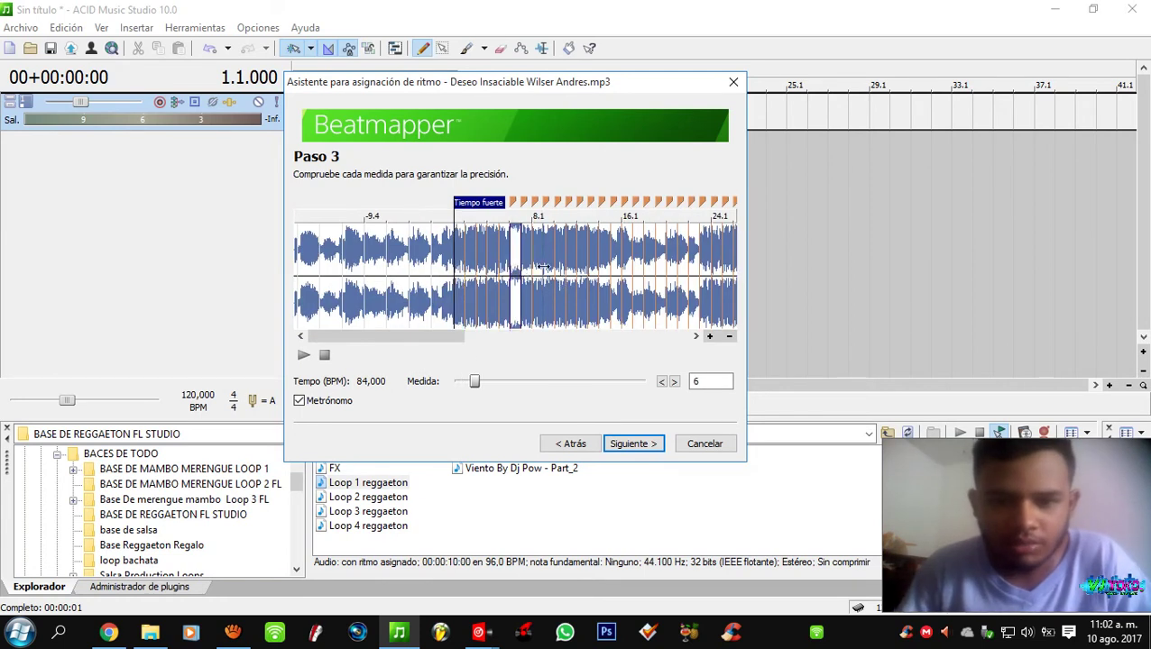
key(Right)
key(Right)
key(Right)
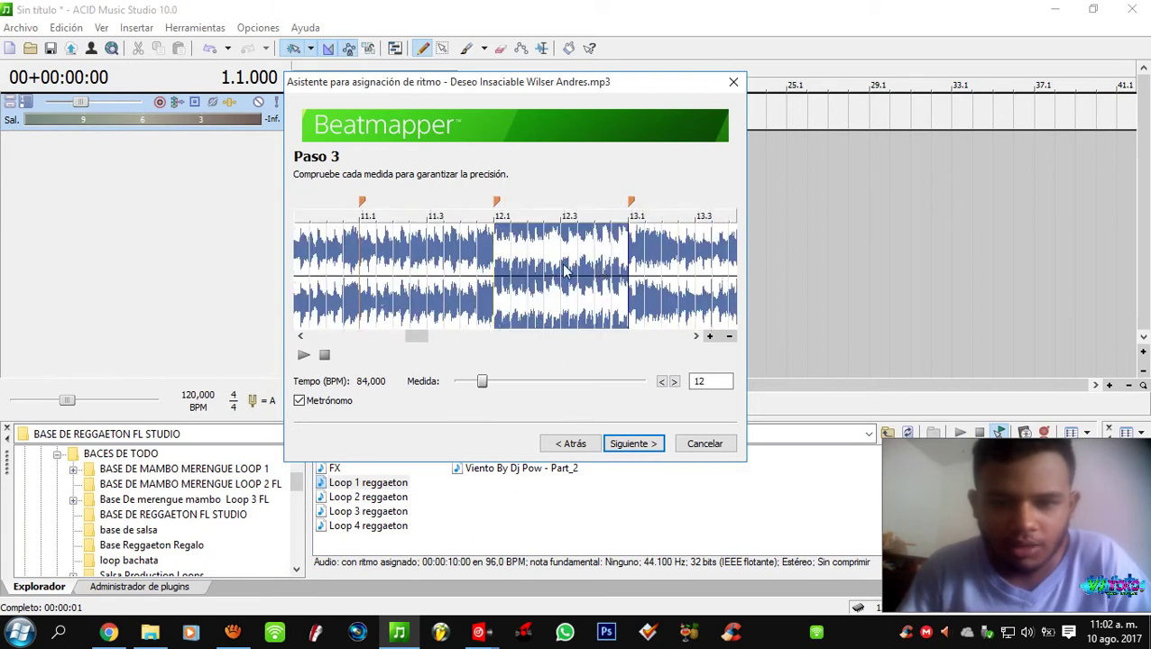
key(Right)
key(Right)
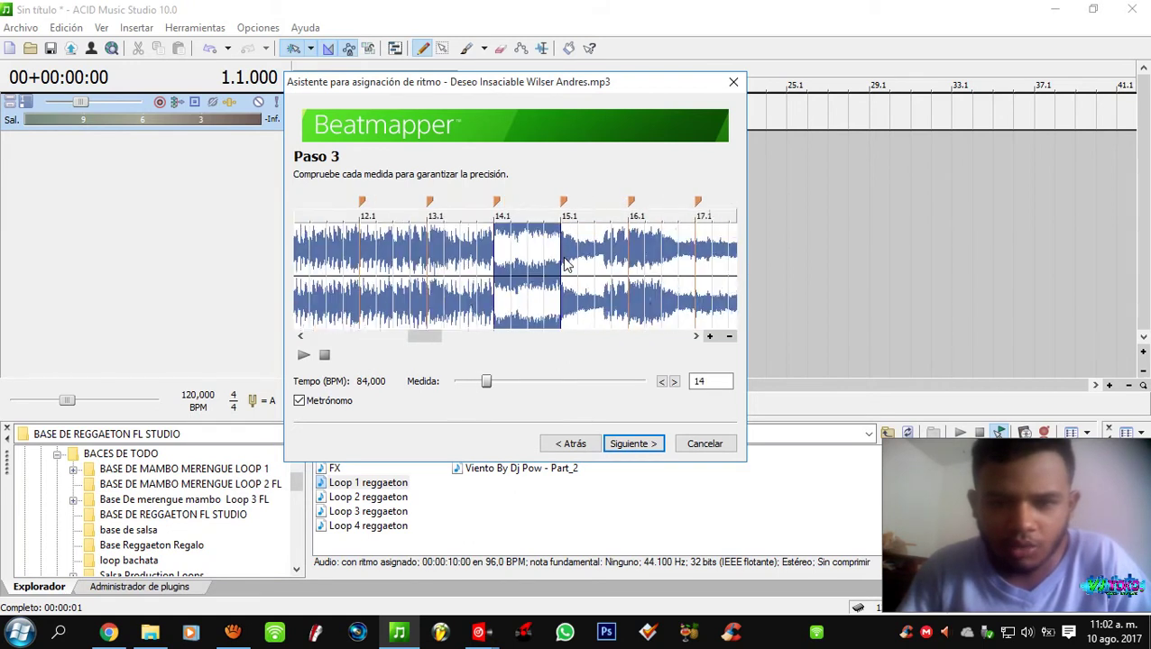
key(Right)
key(Right)
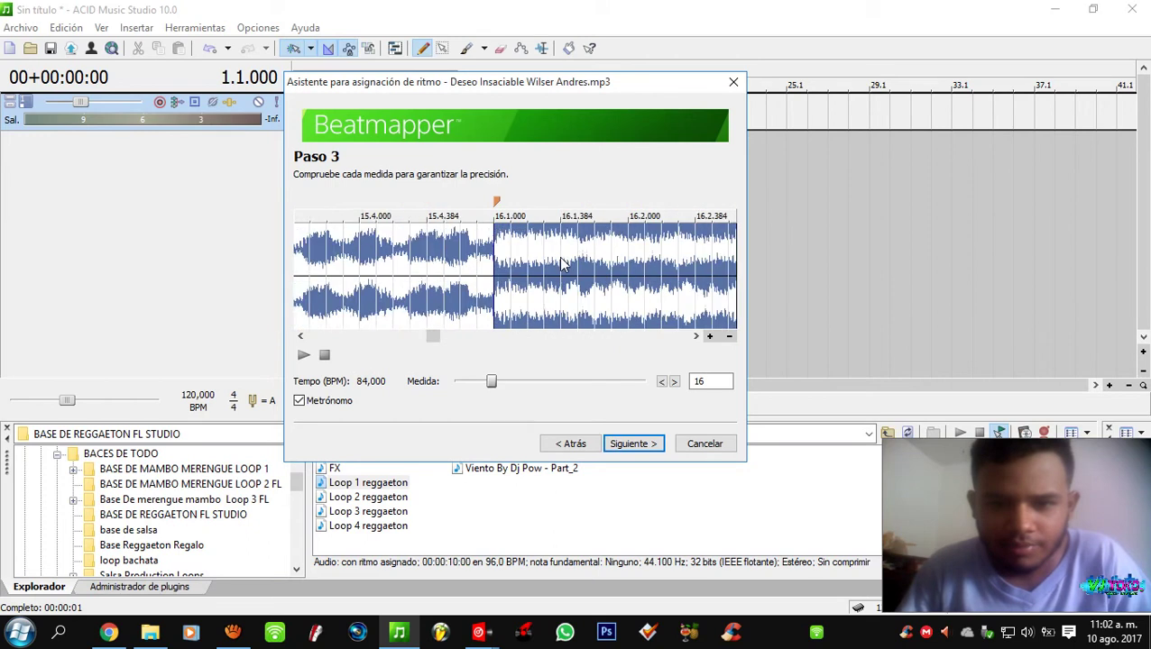
scroll(590, 268, down, 2)
key(Right)
key(Right)
key(Right)
key(Right)
key(Right)
key(Right)
key(Right)
key(Right)
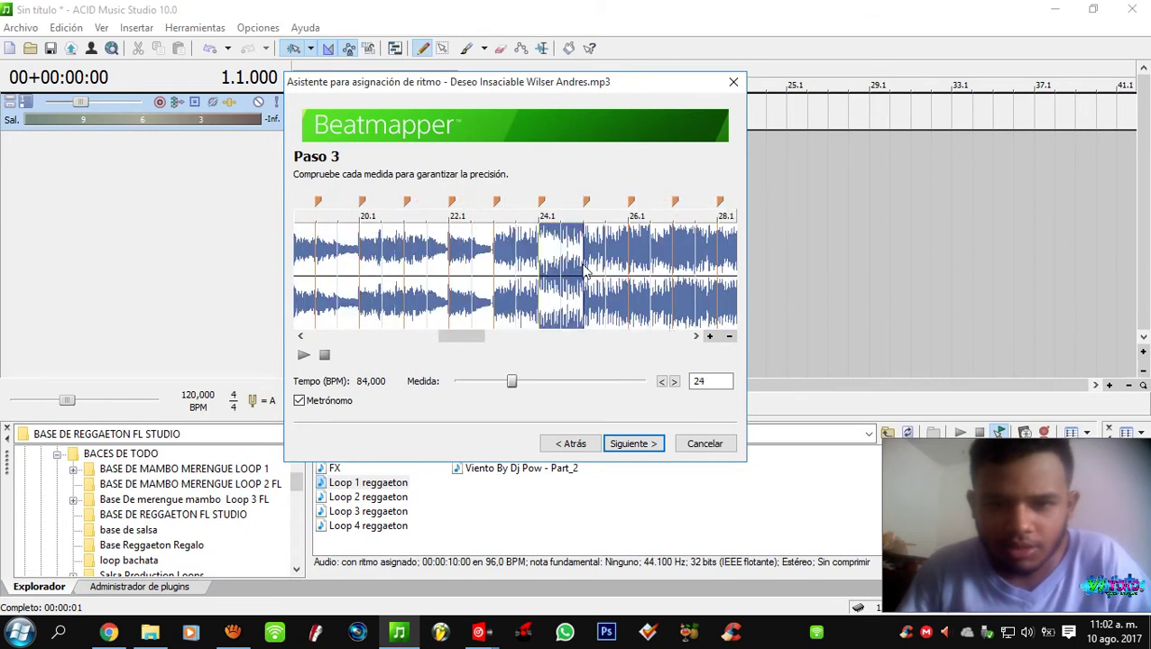
scroll(584, 271, up, 3)
scroll(580, 263, down, 3)
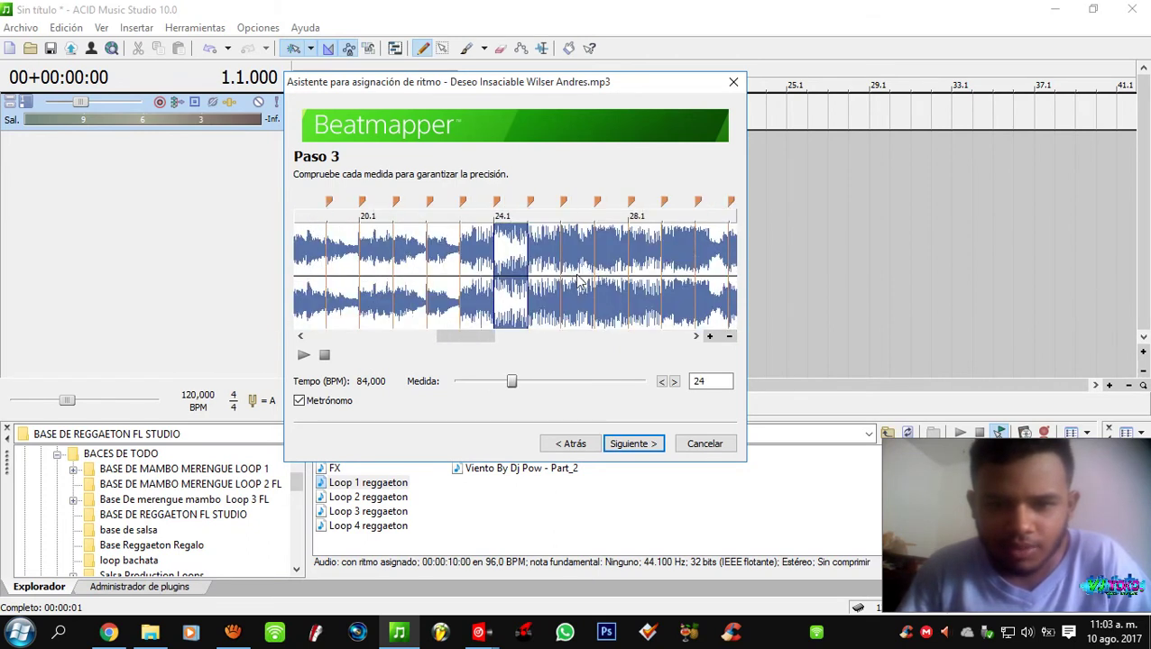
click(428, 271)
scroll(428, 270, up, 3)
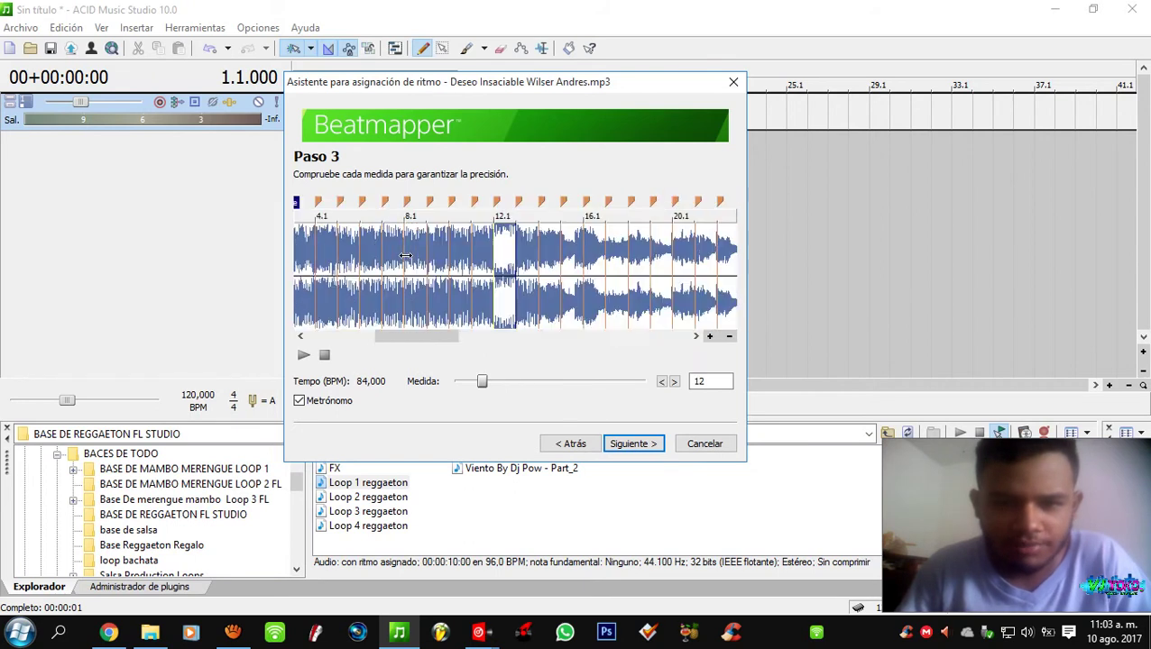
- Finish the Beatmapper wizard with project tempo matching and pitch preservation enabled, placing the track on the timeline
click(628, 444)
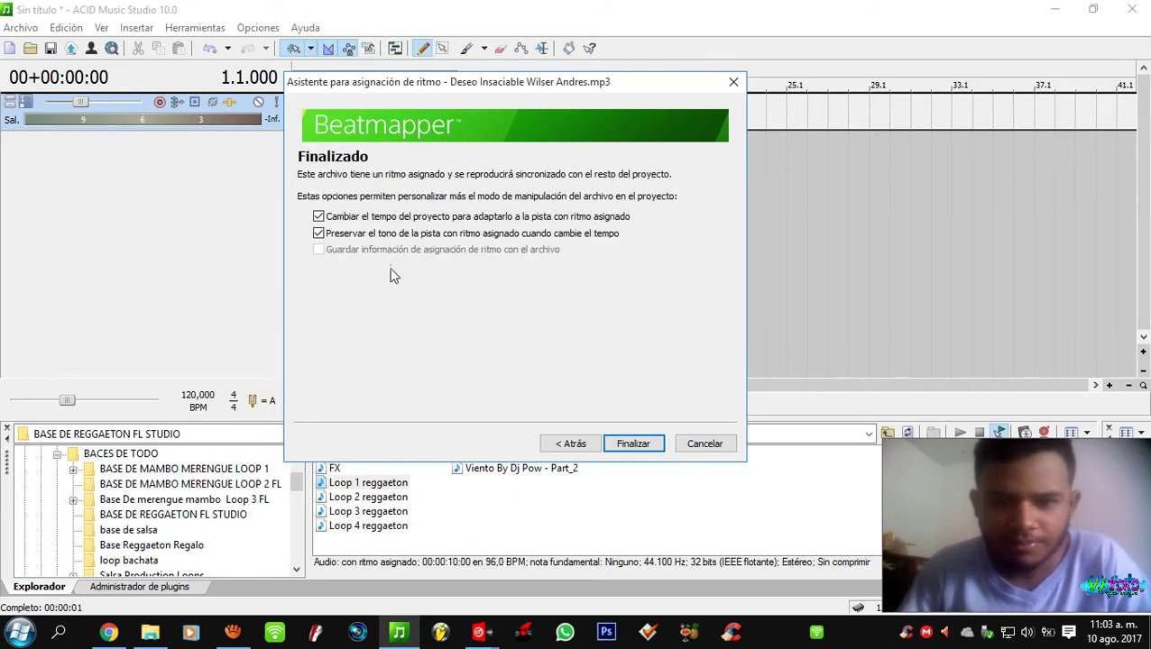
click(634, 446)
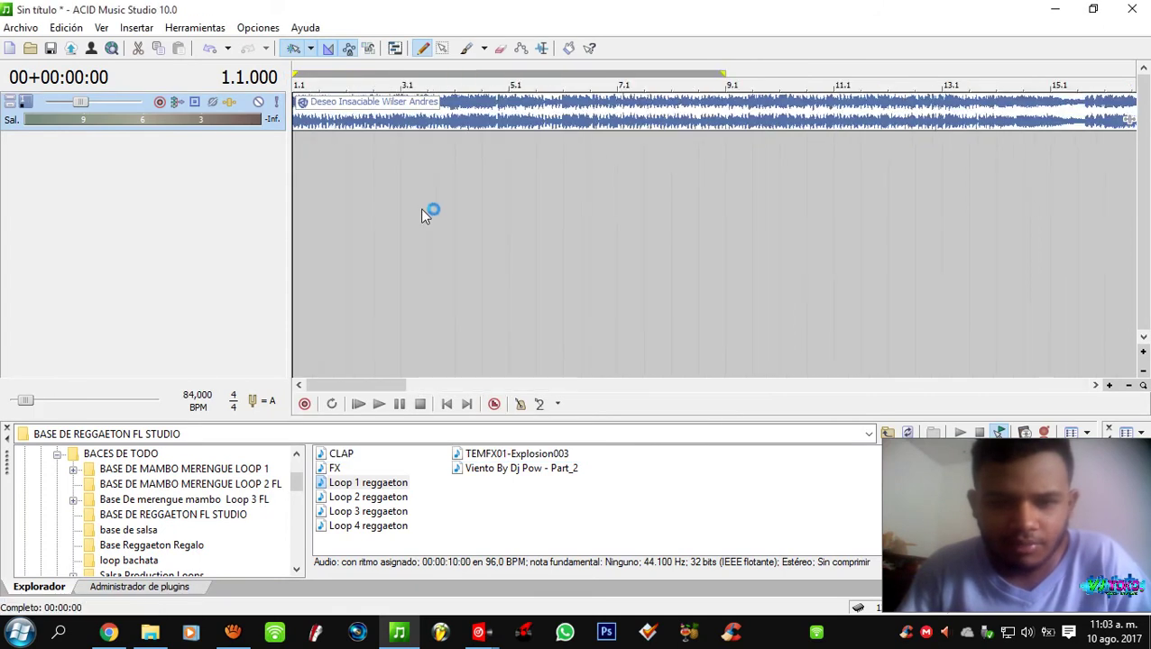
scroll(419, 181, down, 5)
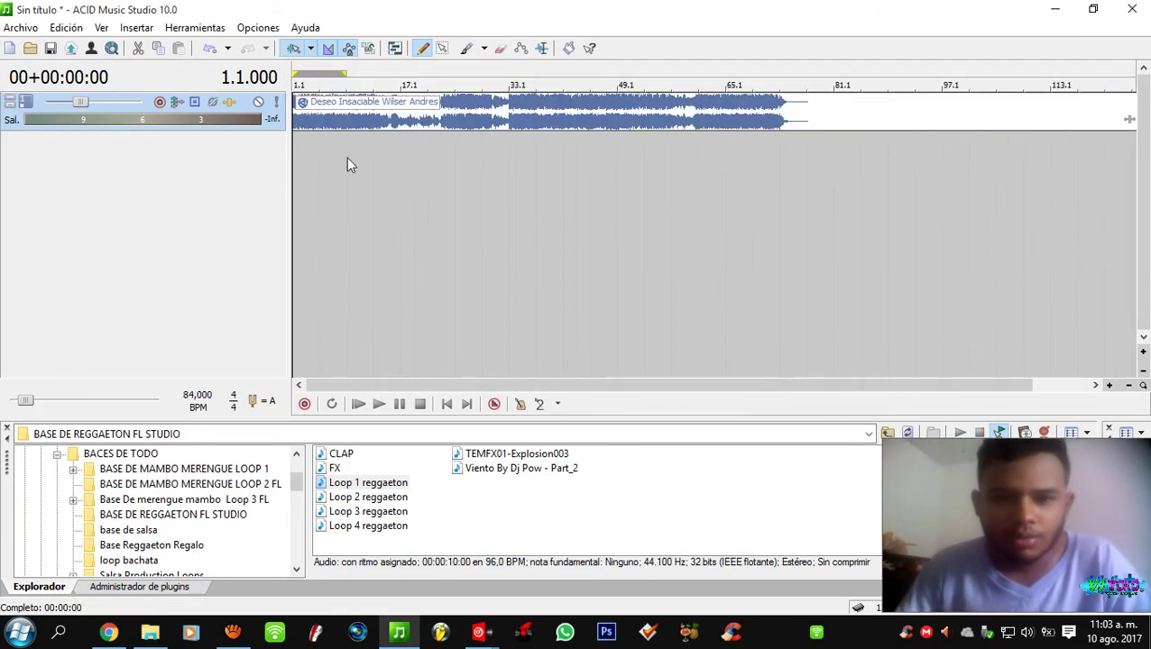
scroll(323, 156, down, 3)
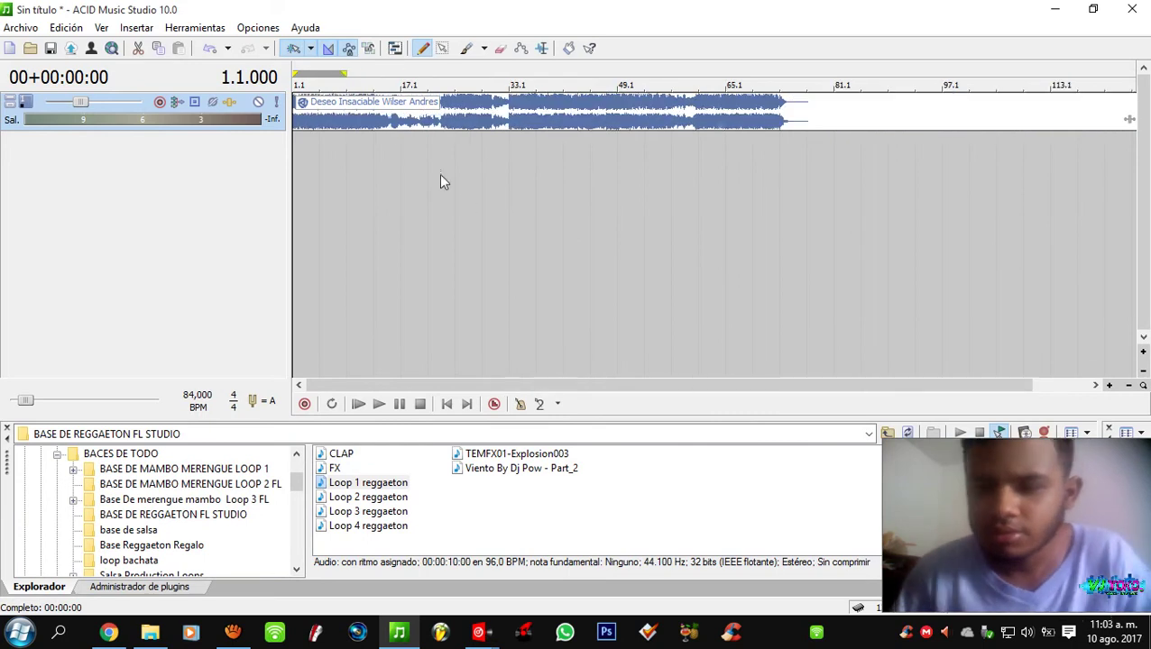
- Play the beatmapped track from the start and examine its alignment with the timeline measures
scroll(330, 172, up, 8)
key(space)
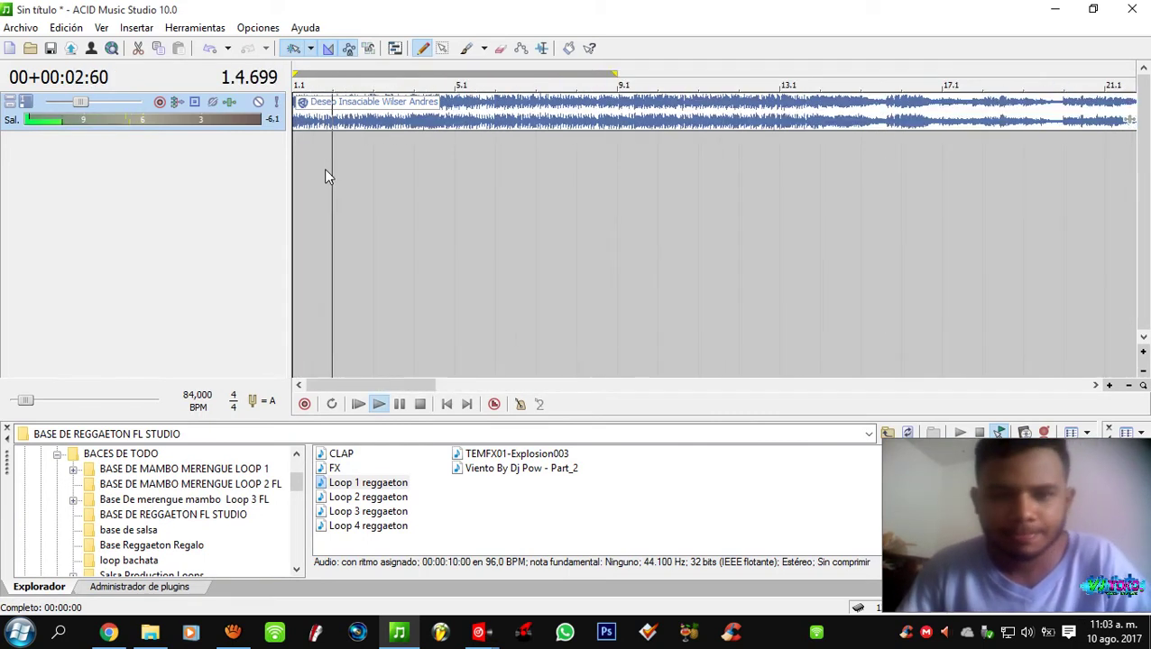
scroll(330, 177, down, 5)
key(space)
scroll(337, 173, up, 5)
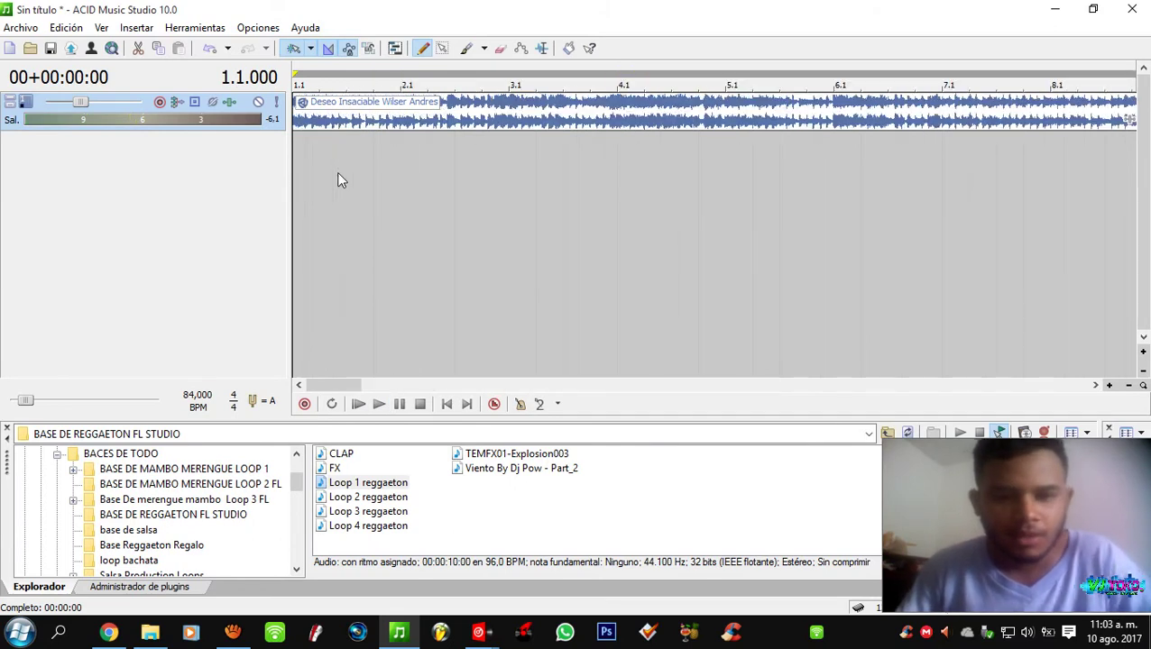
scroll(347, 189, down, 6)
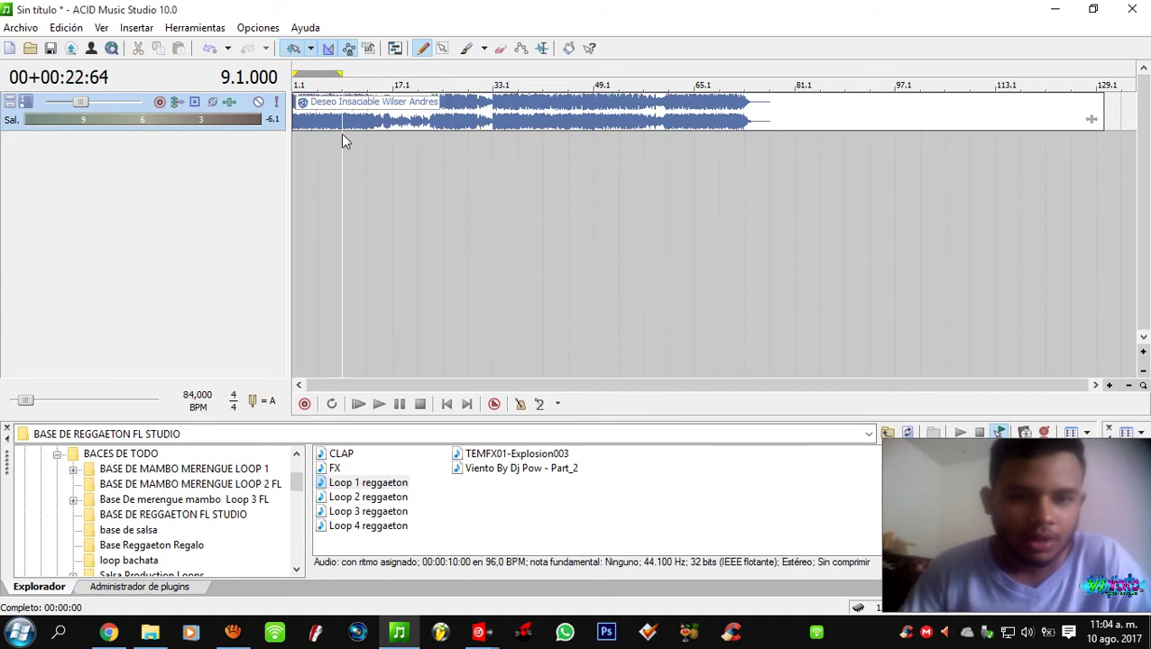
scroll(341, 141, up, 3)
scroll(440, 142, down, 3)
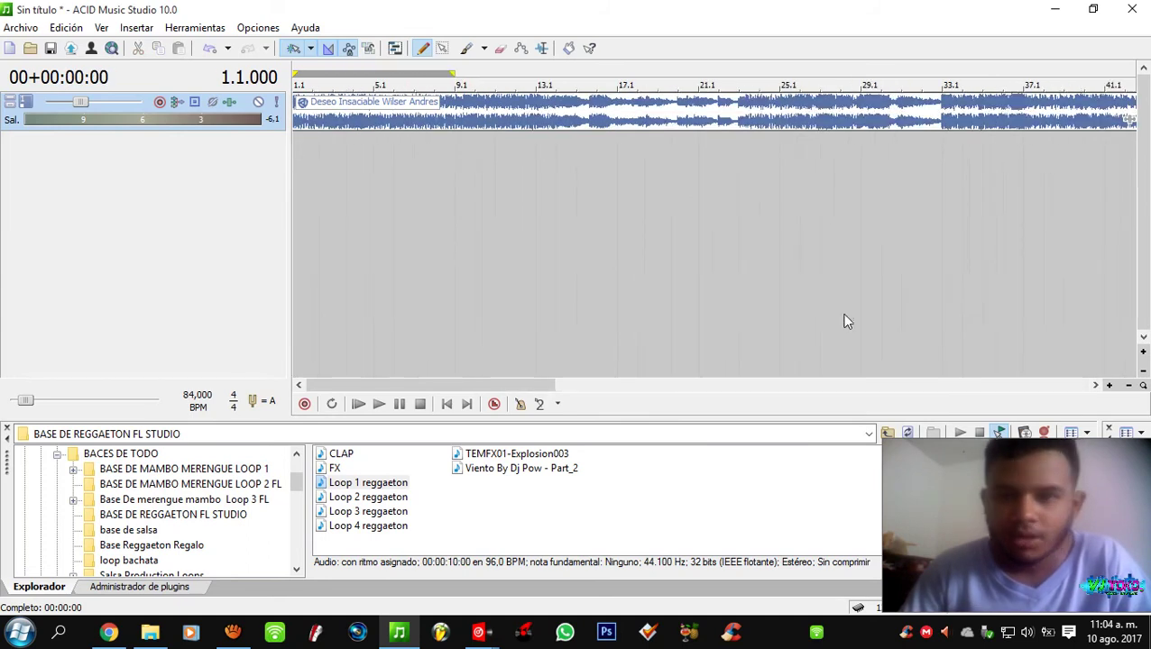
- Split the Deseo Insaciable event at measure 77.1, delete the empty remainder, and place the cursor at 5.1
click(767, 120)
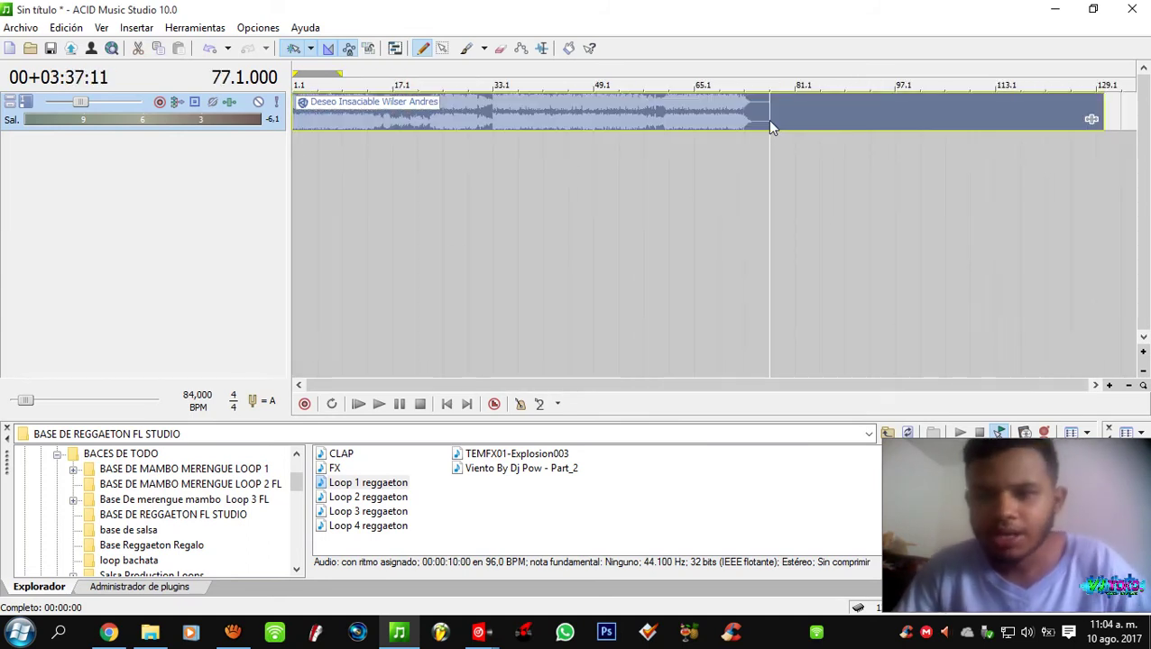
key(s)
click(817, 112)
key(Delete)
click(442, 153)
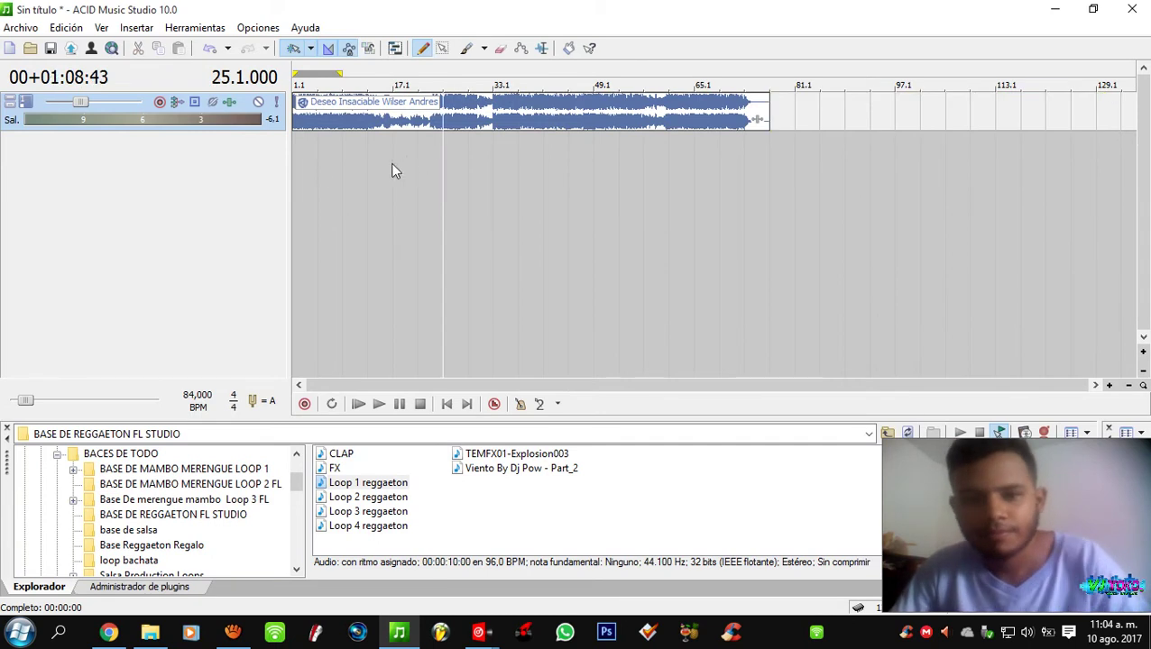
click(319, 168)
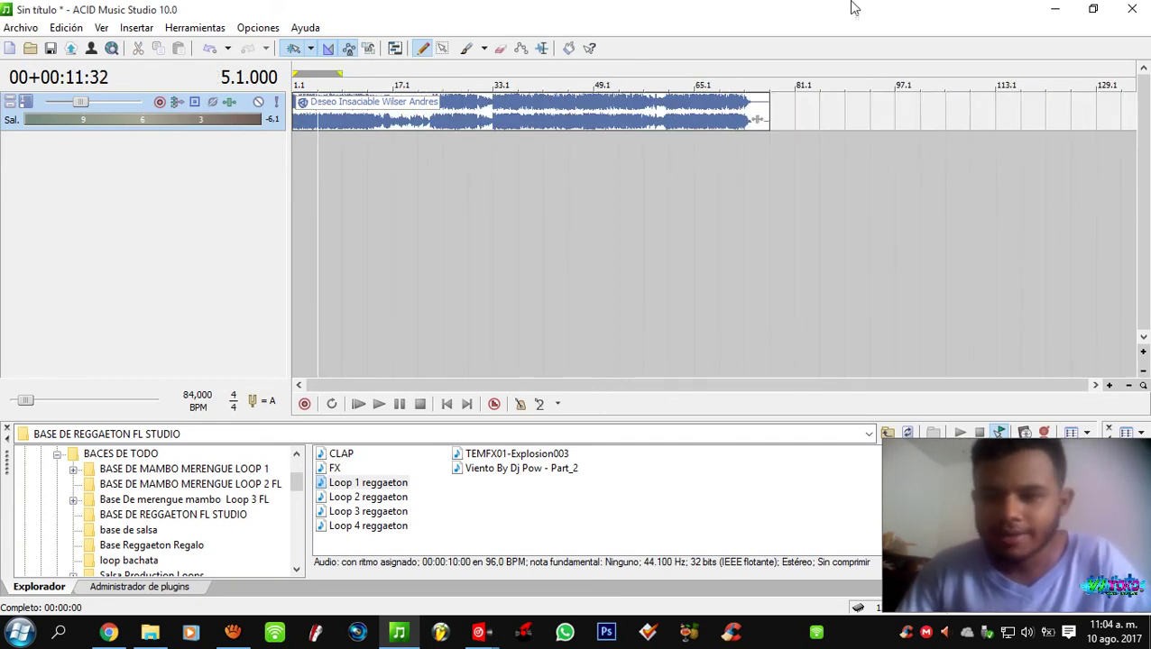
- Switch to VirtualDJ, open the 02 - Salsa Eròtica folder under salsa erotika, and browse its tracks
click(1054, 9)
scroll(279, 406, up, 4)
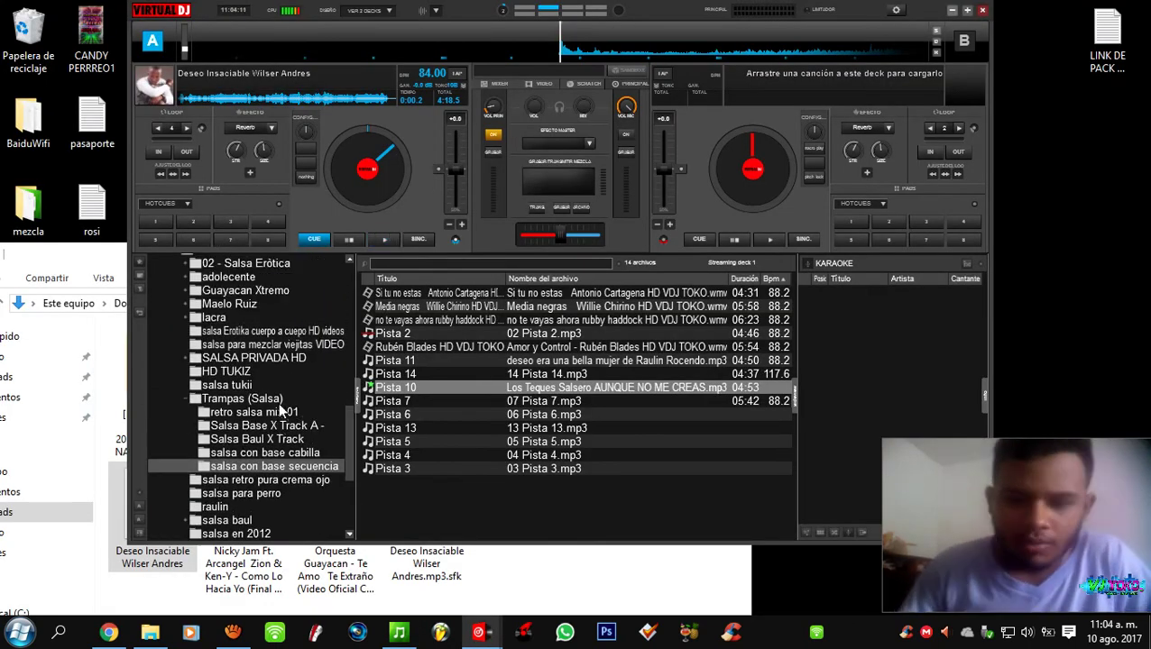
scroll(261, 408, up, 1)
scroll(242, 408, up, 1)
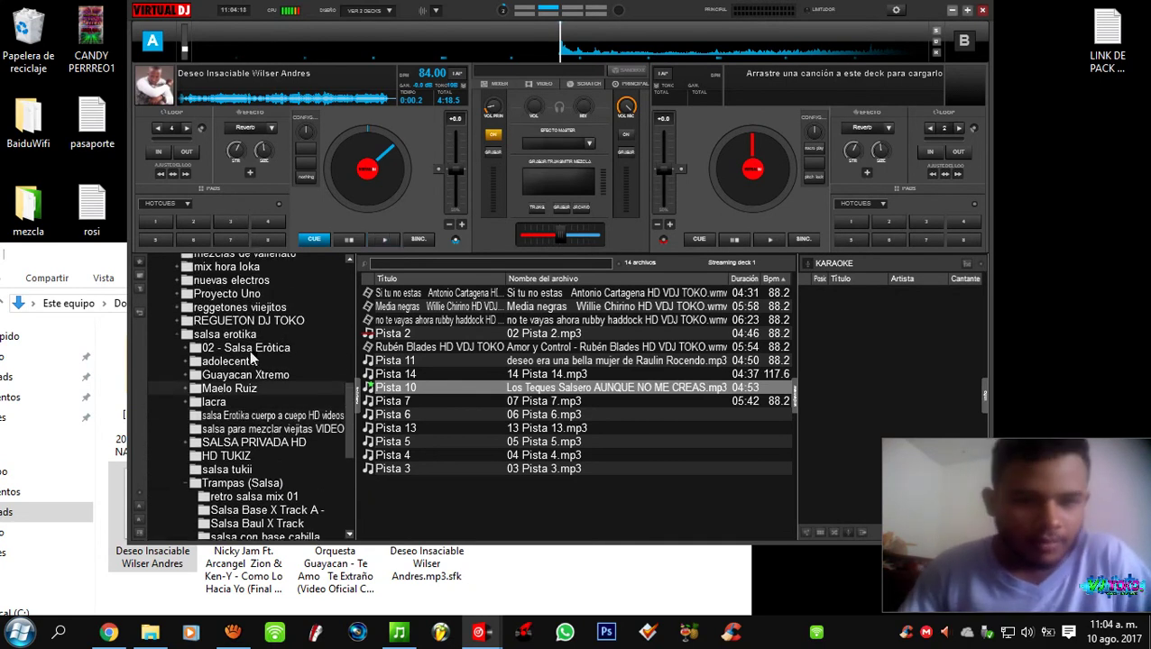
click(250, 350)
scroll(570, 415, down, 15)
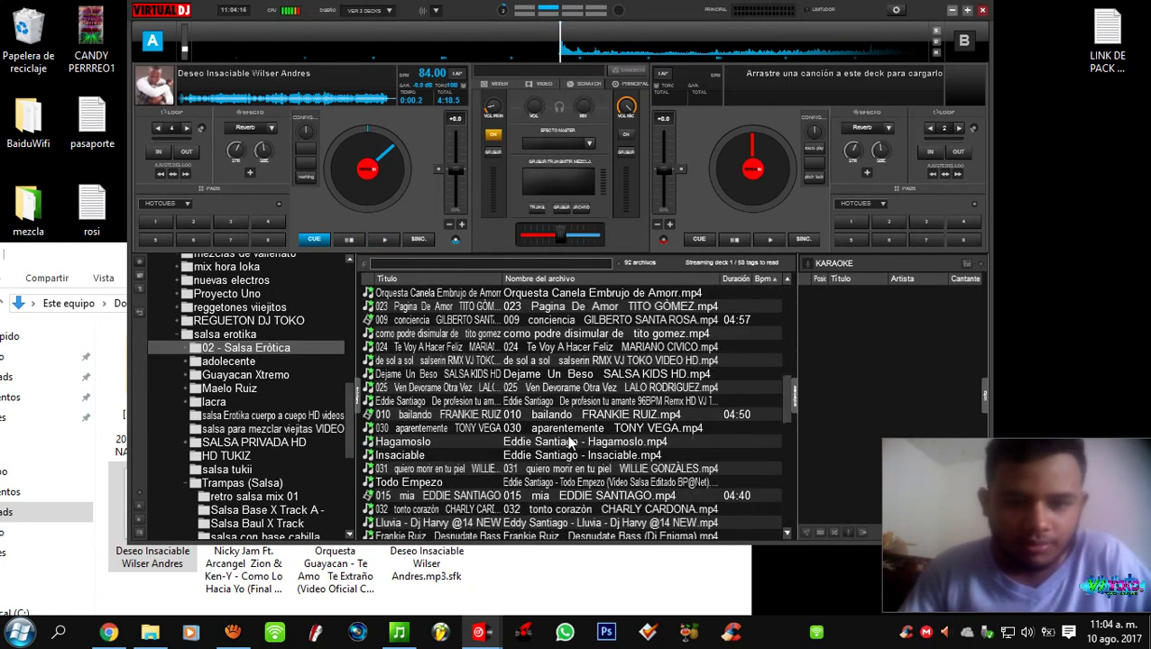
scroll(554, 476, down, 2)
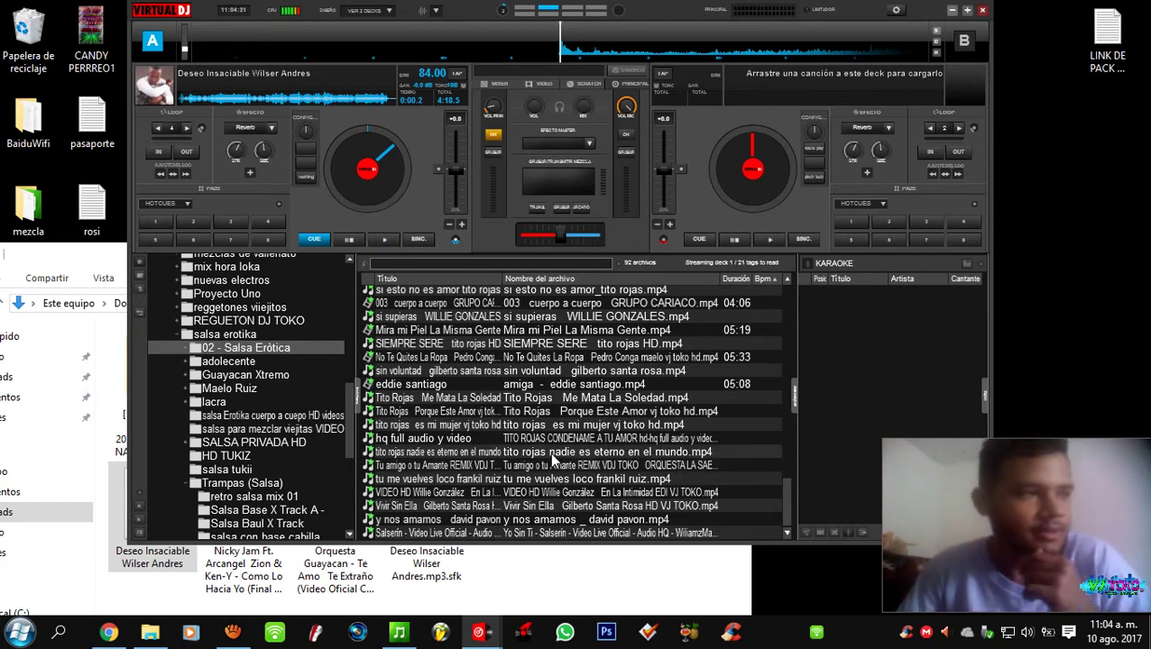
- Look through the tracks near the end of the 02 - Salsa Eròtica list for a salsa song to use
click(552, 461)
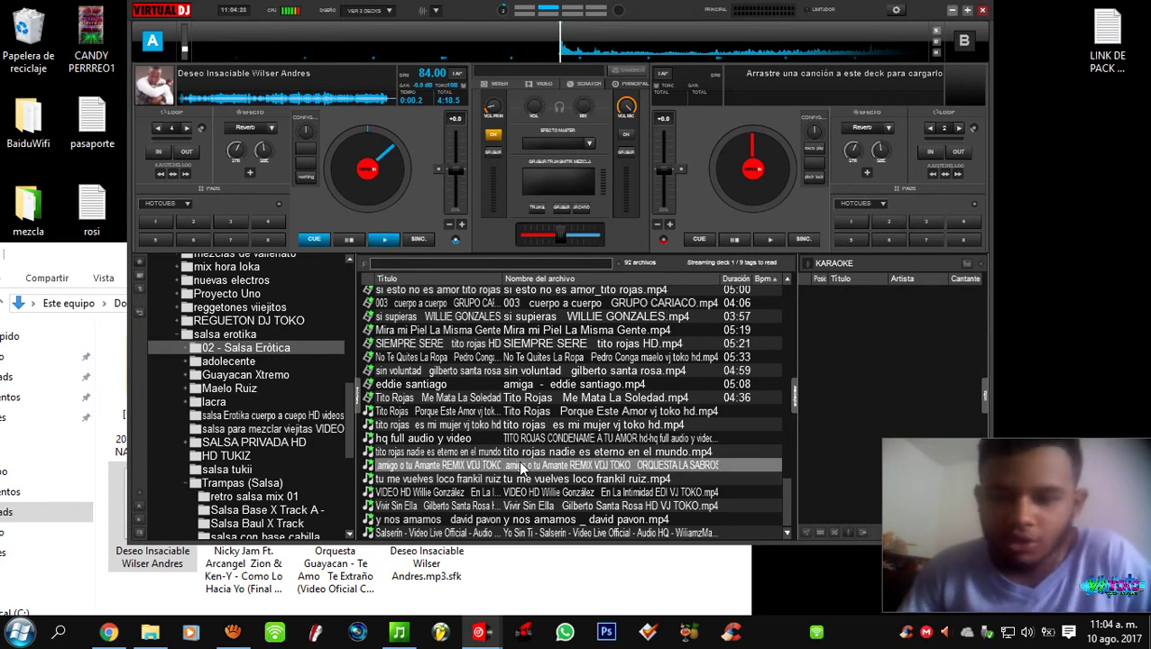
click(479, 432)
click(484, 413)
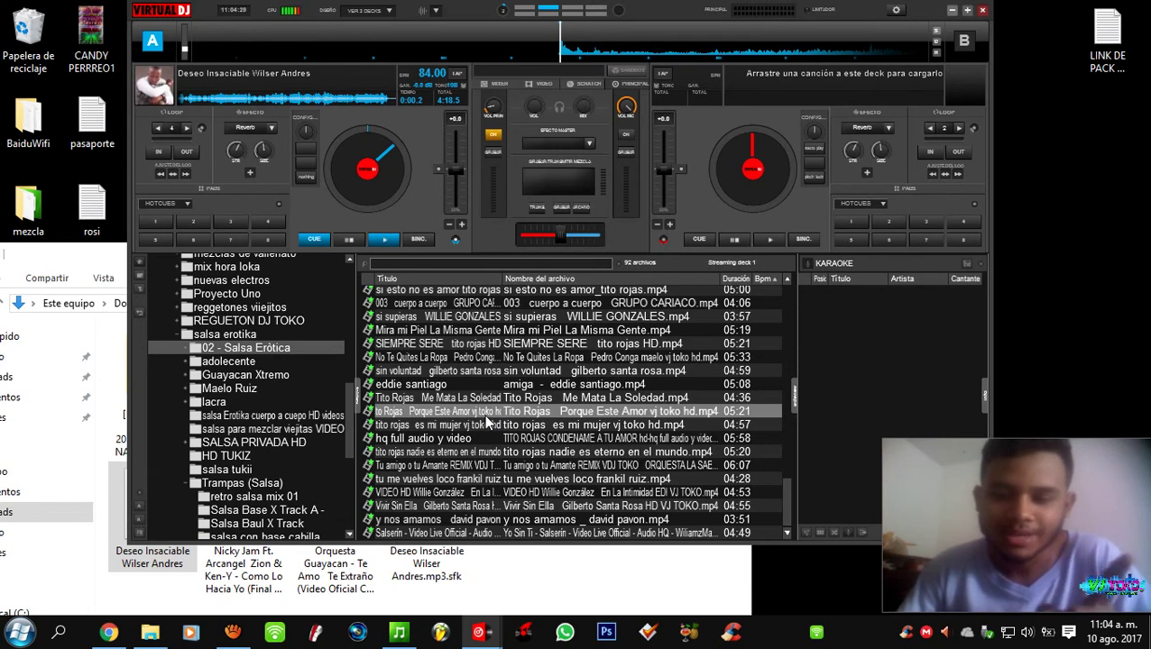
click(465, 519)
click(464, 438)
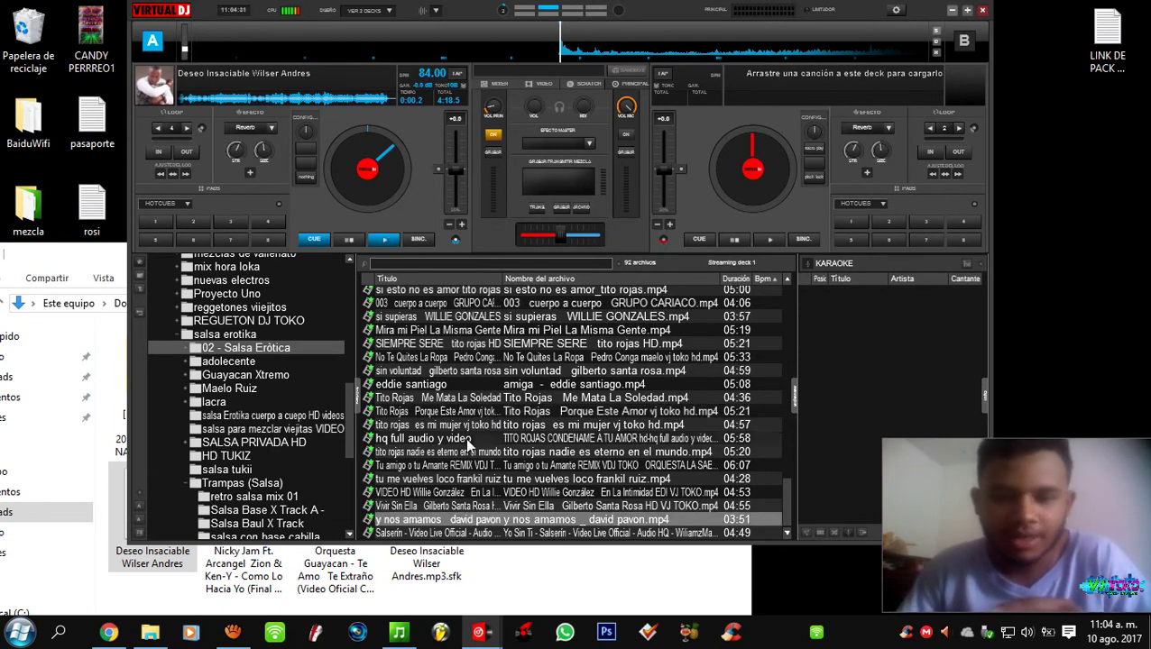
scroll(465, 438, up, 2)
scroll(463, 440, down, 2)
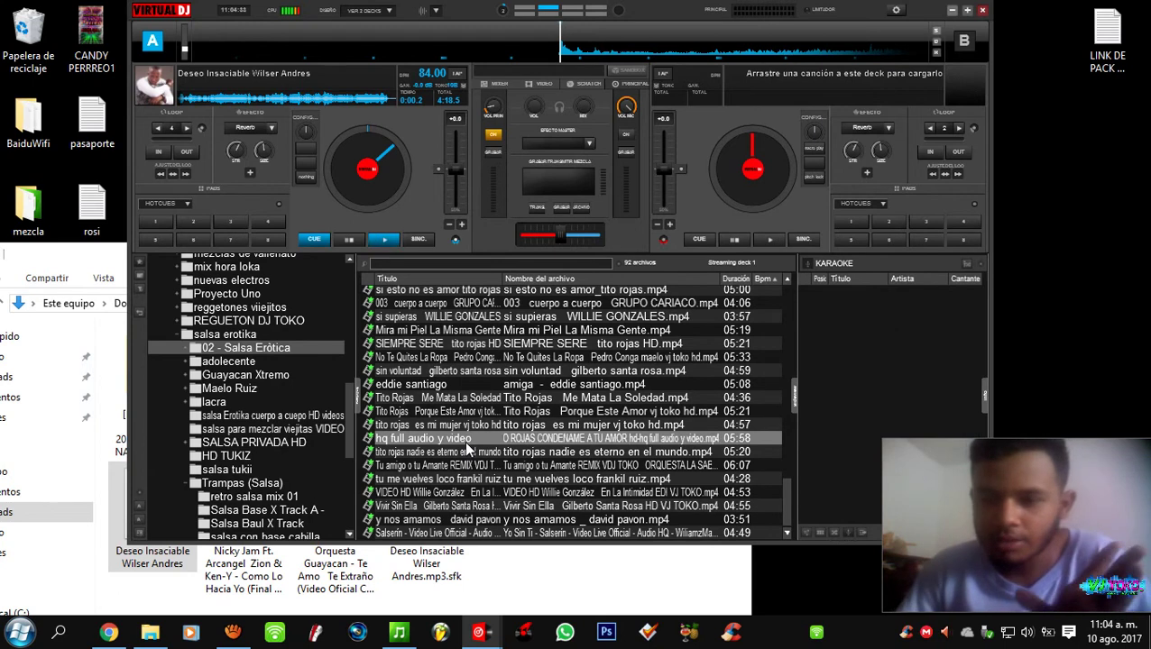
key(Down)
click(476, 413)
scroll(475, 419, up, 2)
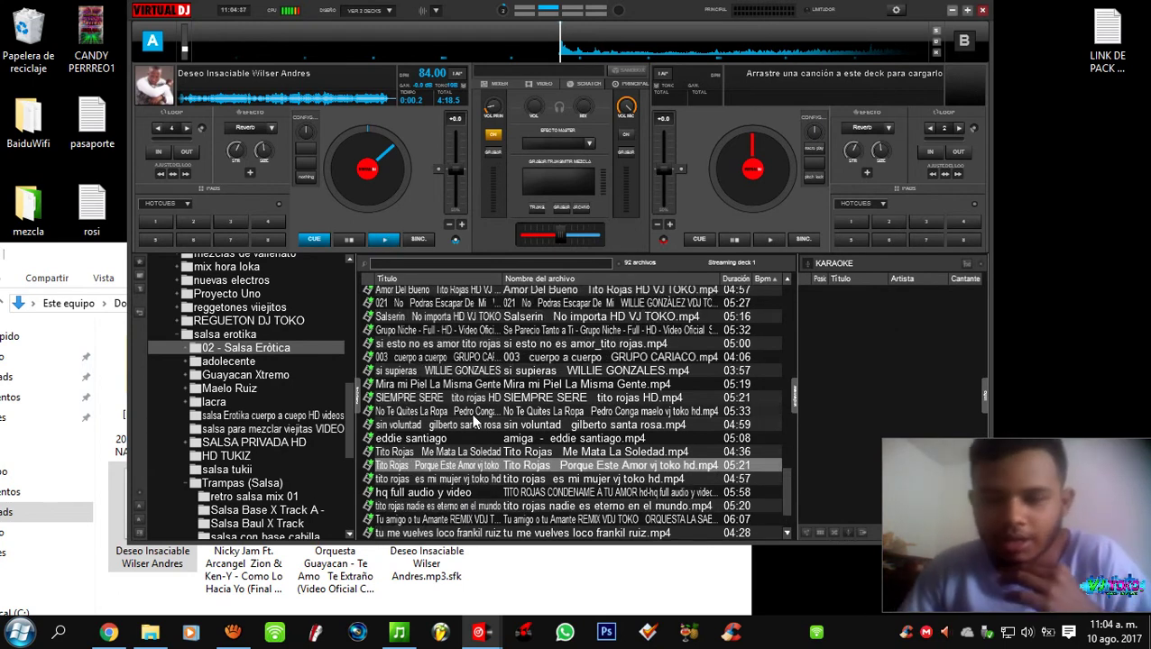
scroll(473, 420, down, 2)
key(Down)
key(Down)
key(Down)
key(Down)
click(462, 398)
scroll(462, 397, up, 2)
scroll(463, 398, down, 2)
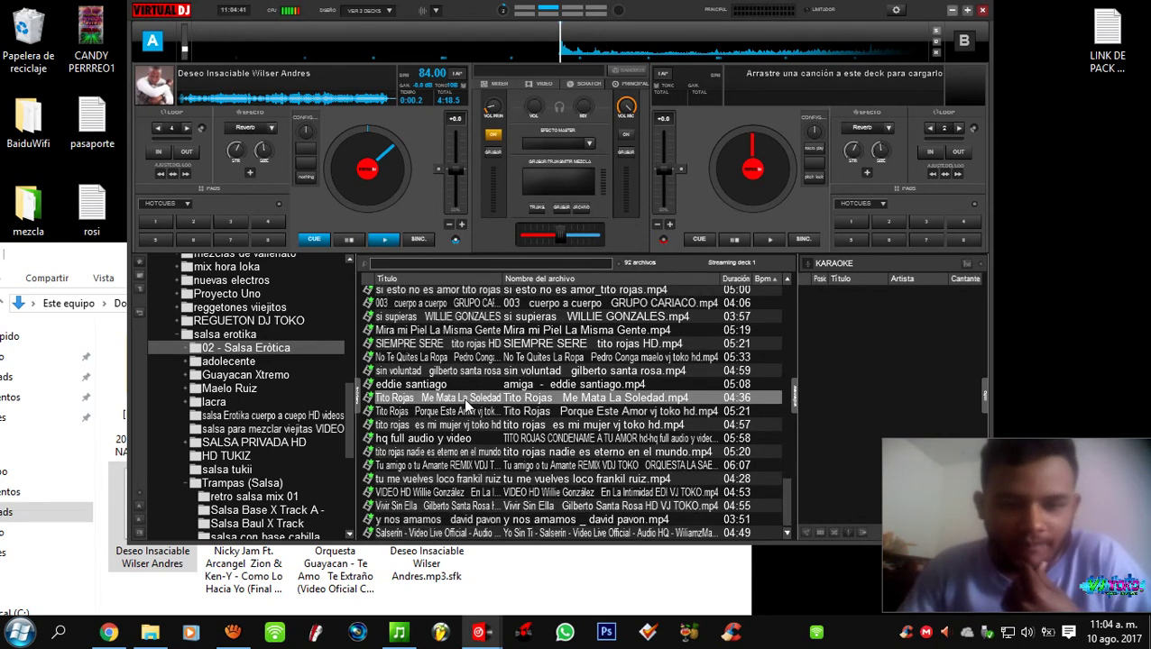
click(461, 414)
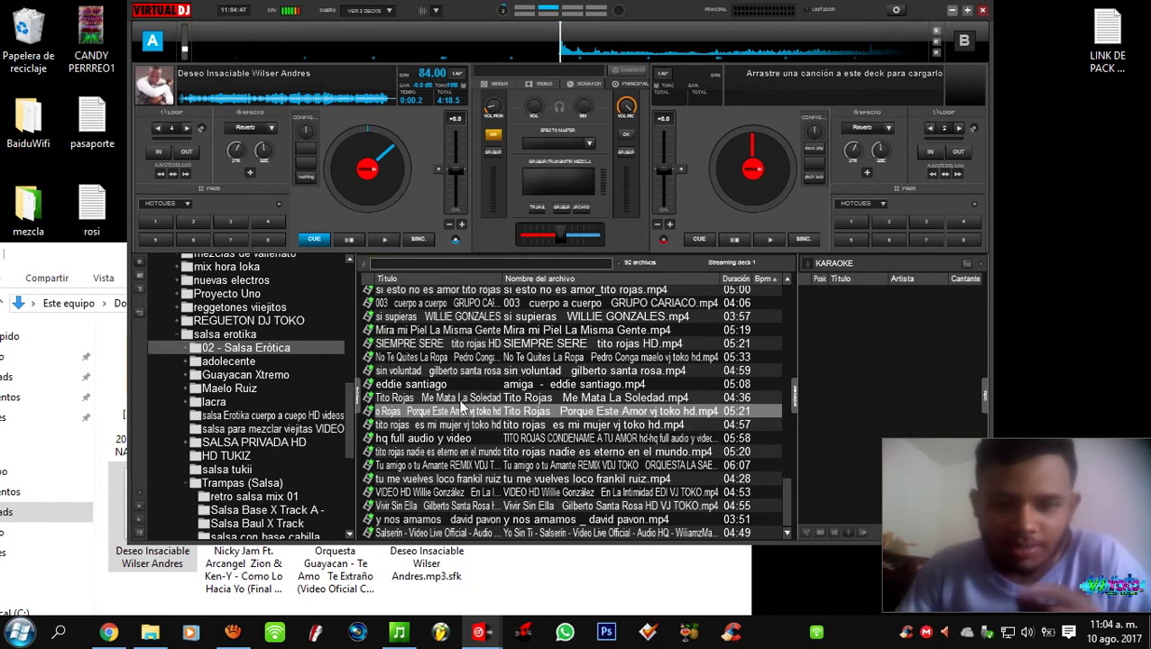
click(462, 398)
click(457, 464)
click(460, 493)
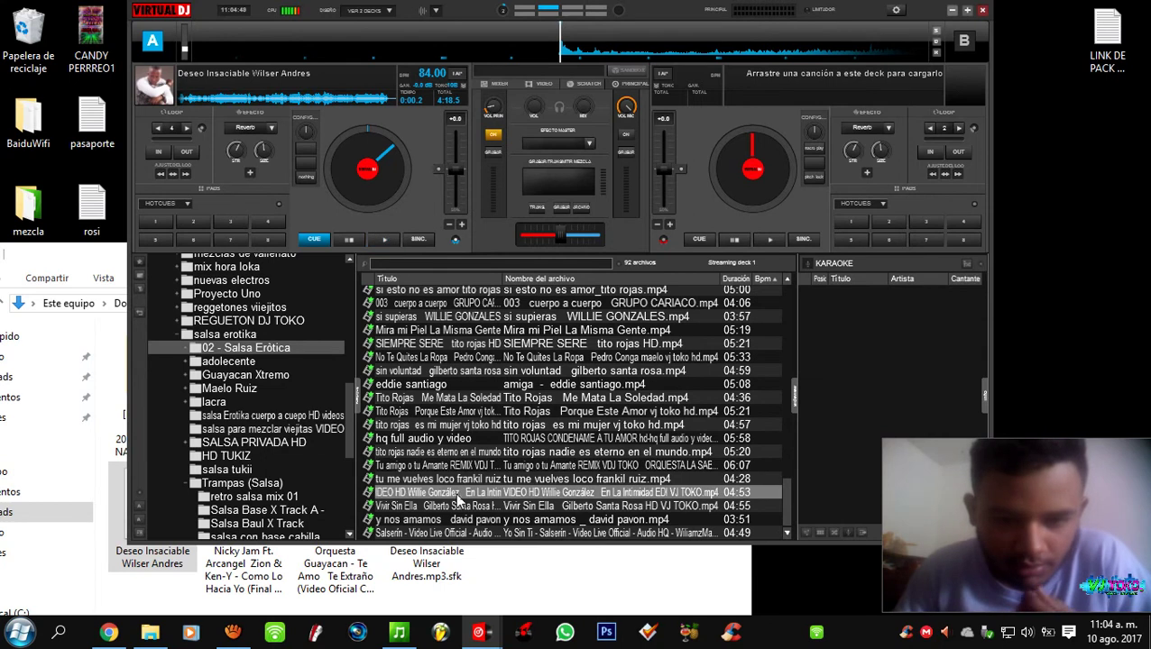
click(445, 463)
click(439, 493)
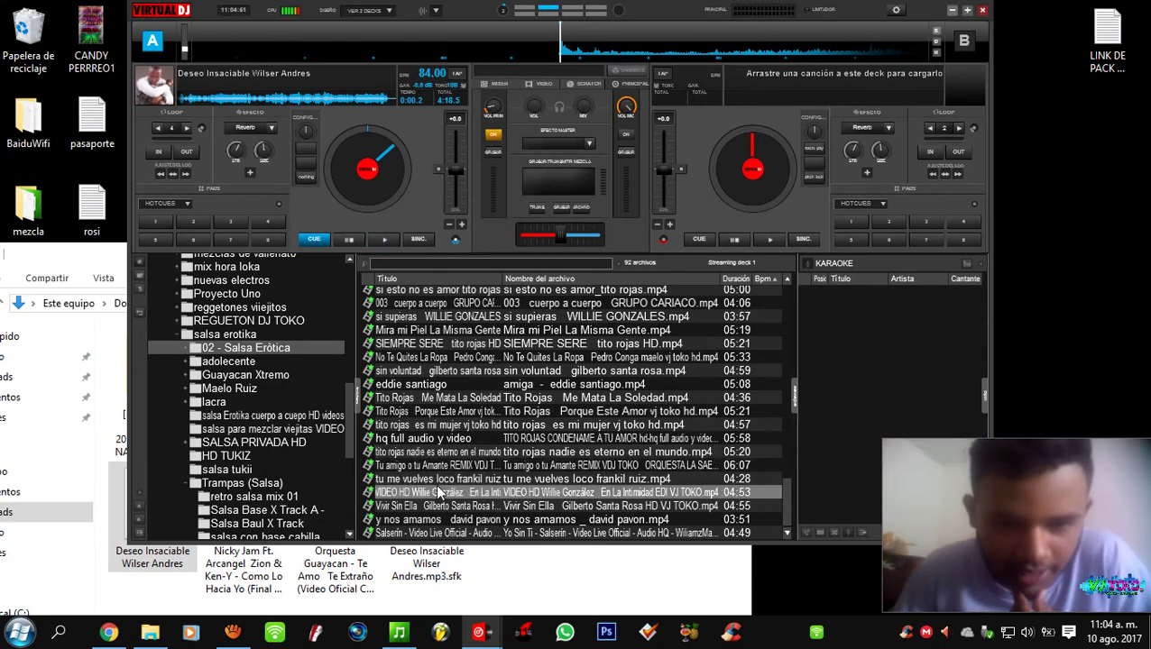
click(436, 506)
click(432, 521)
click(434, 533)
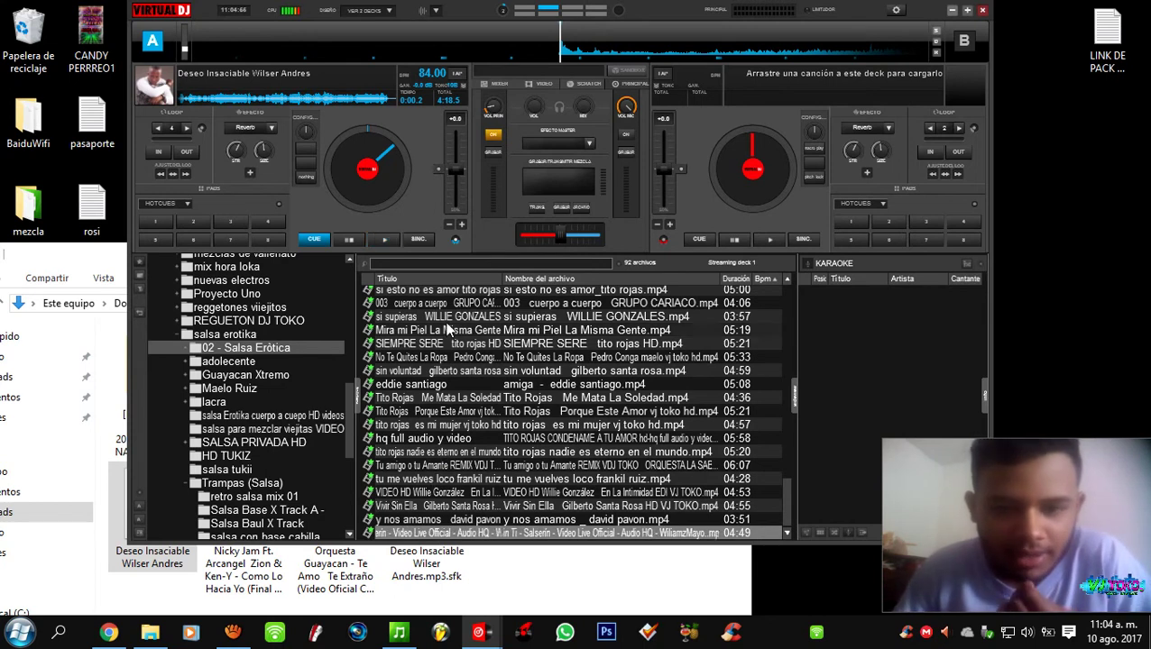
- Search the music library for "marr" and load AMARRILLA SE PONE onto deck A
click(446, 265)
text(mar)
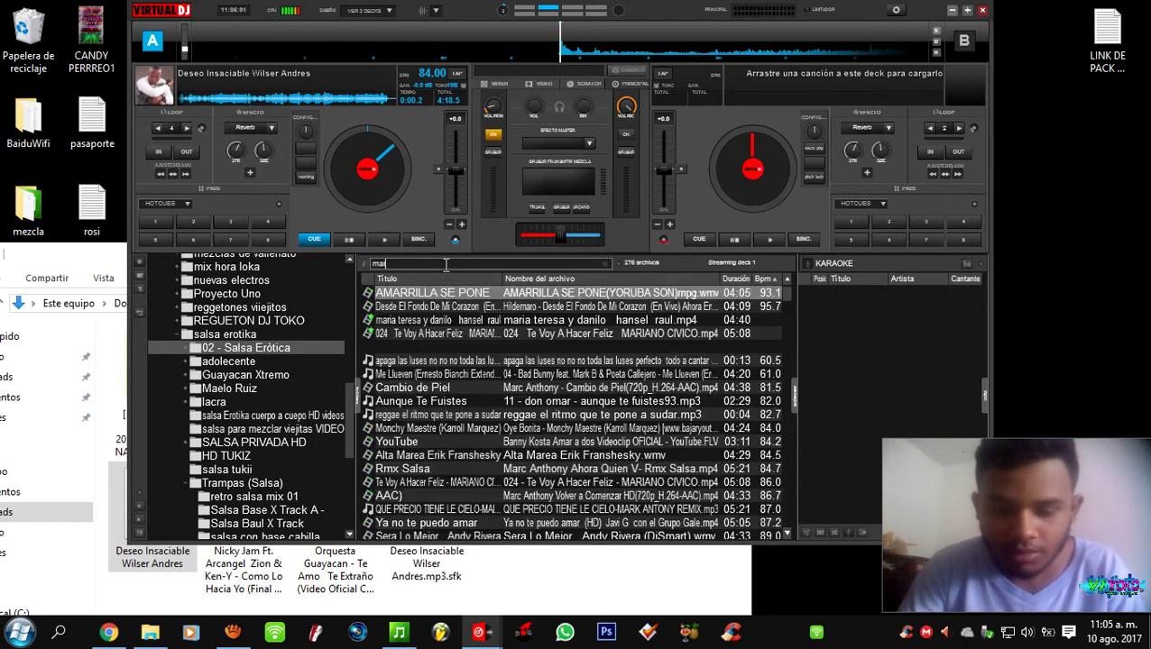
text(r)
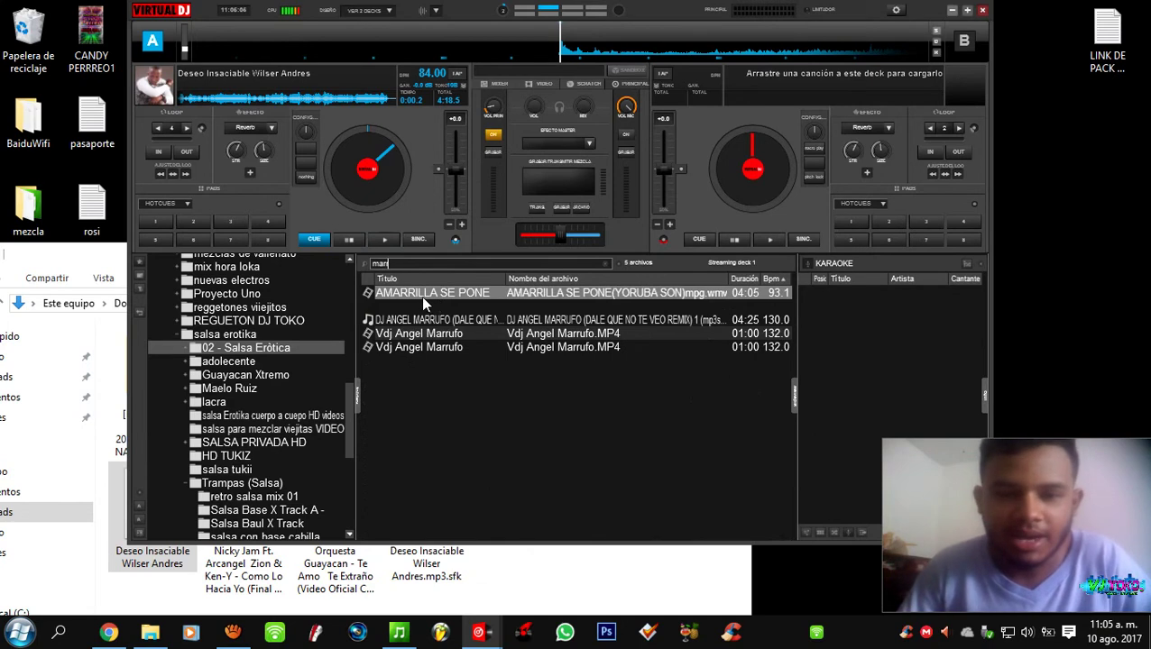
drag(419, 295, 381, 183)
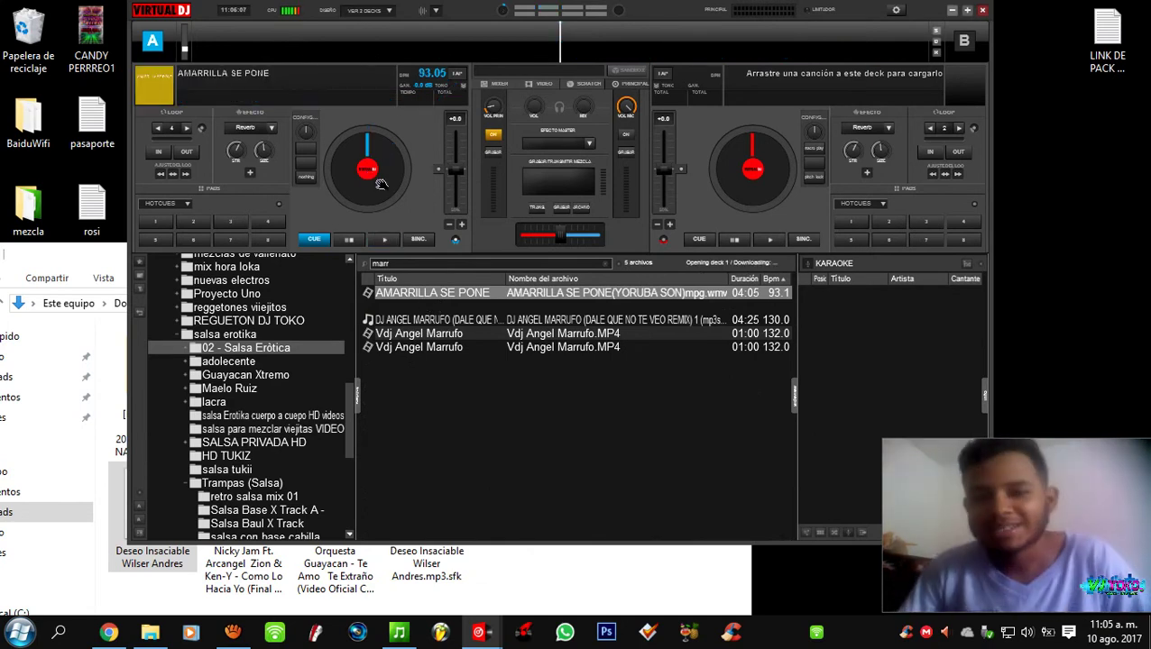
- Preview AMARRILLA SE PONE on deck A, skipping ahead in the song, pausing it, and adjusting the master volume
click(381, 238)
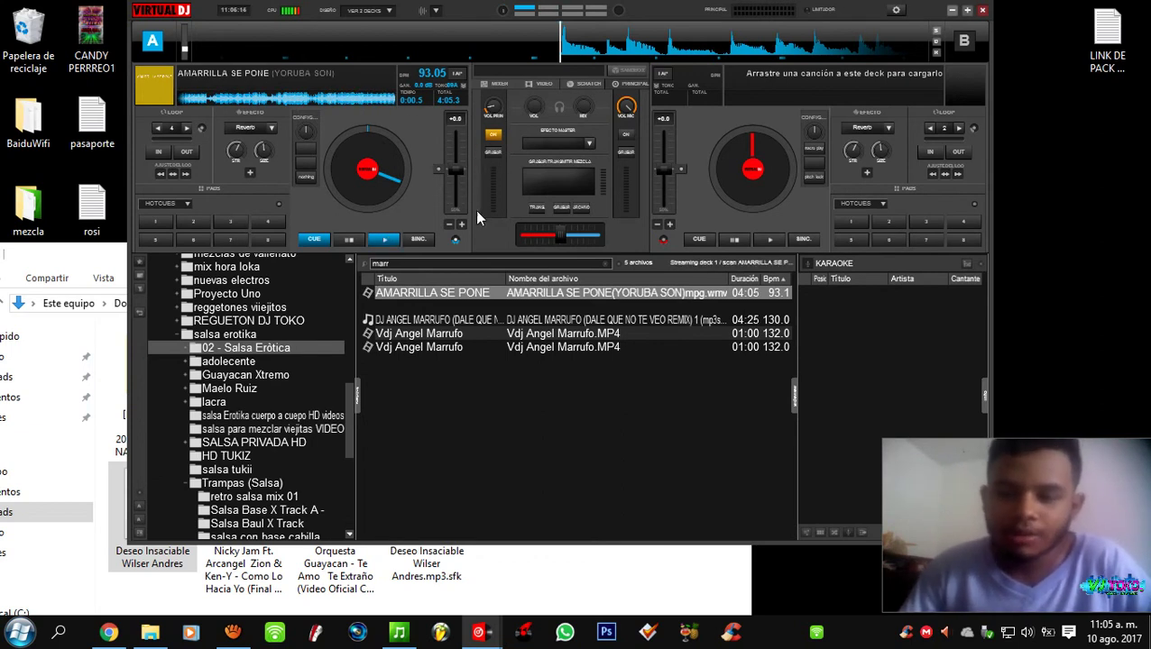
click(384, 240)
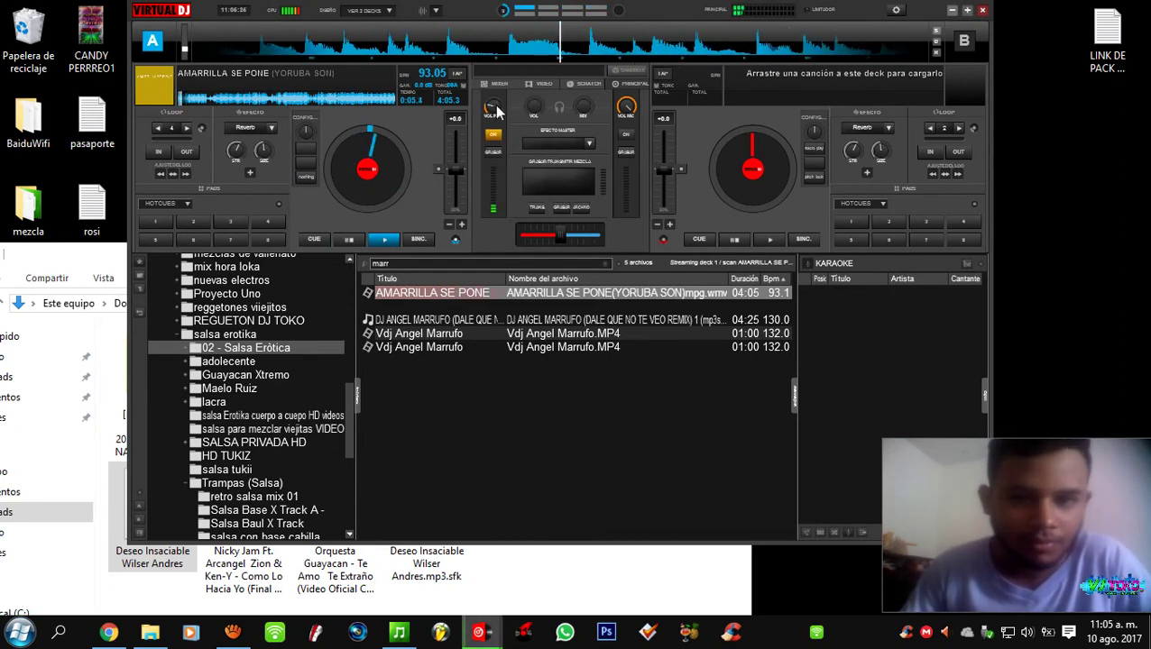
click(206, 101)
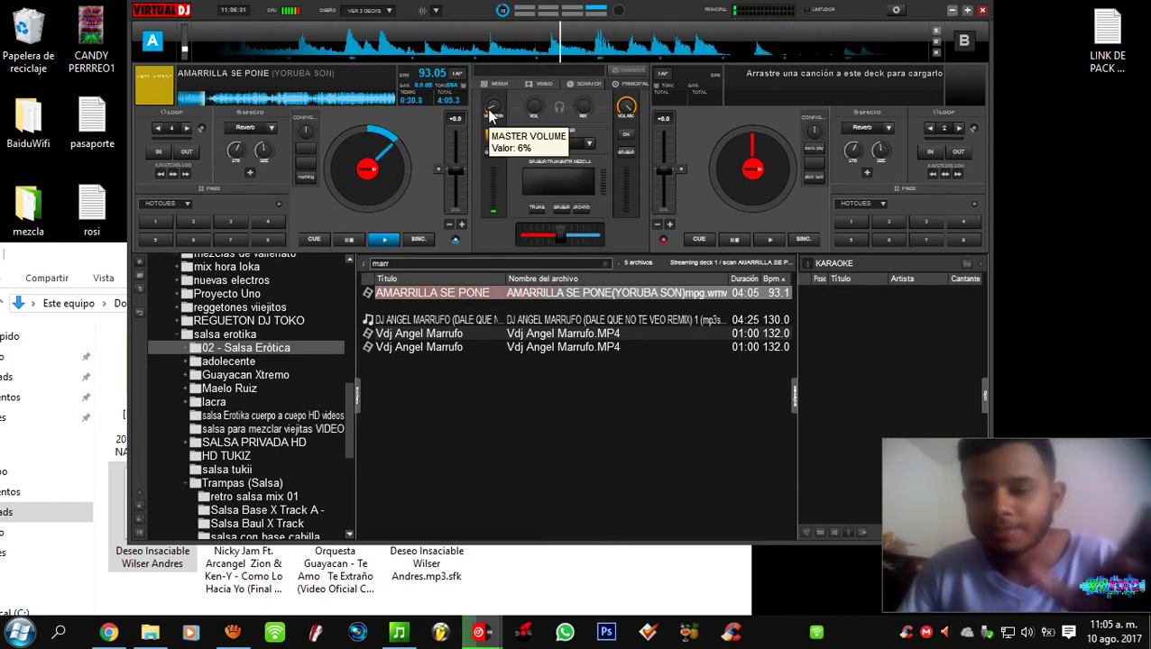
scroll(490, 112, up, 4)
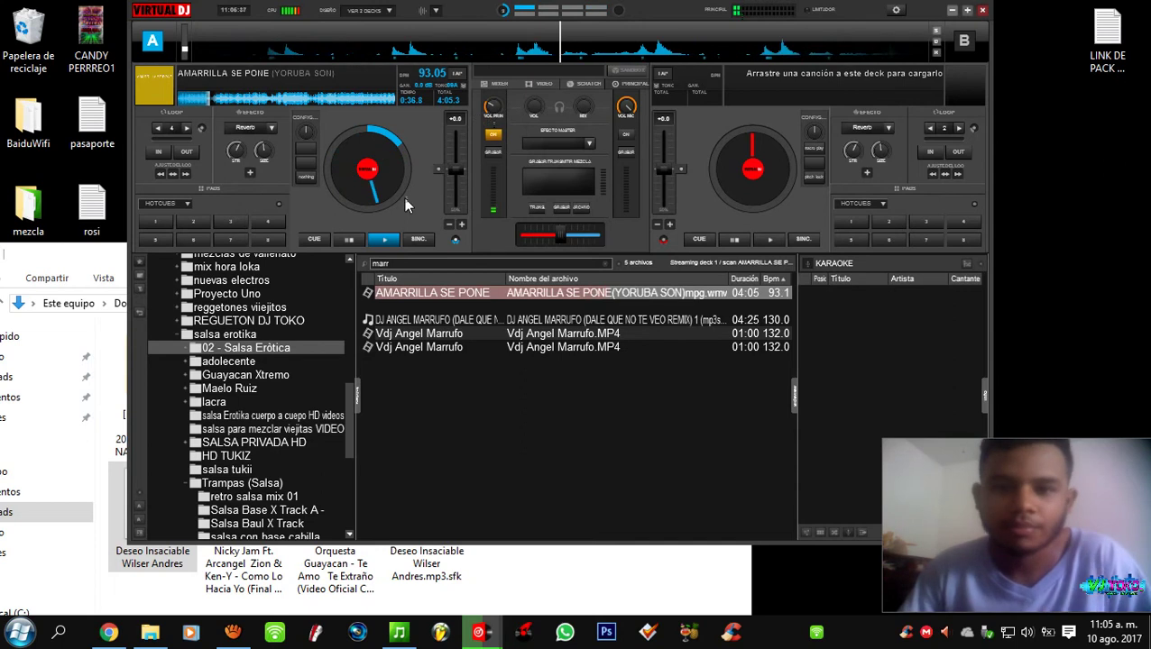
click(351, 240)
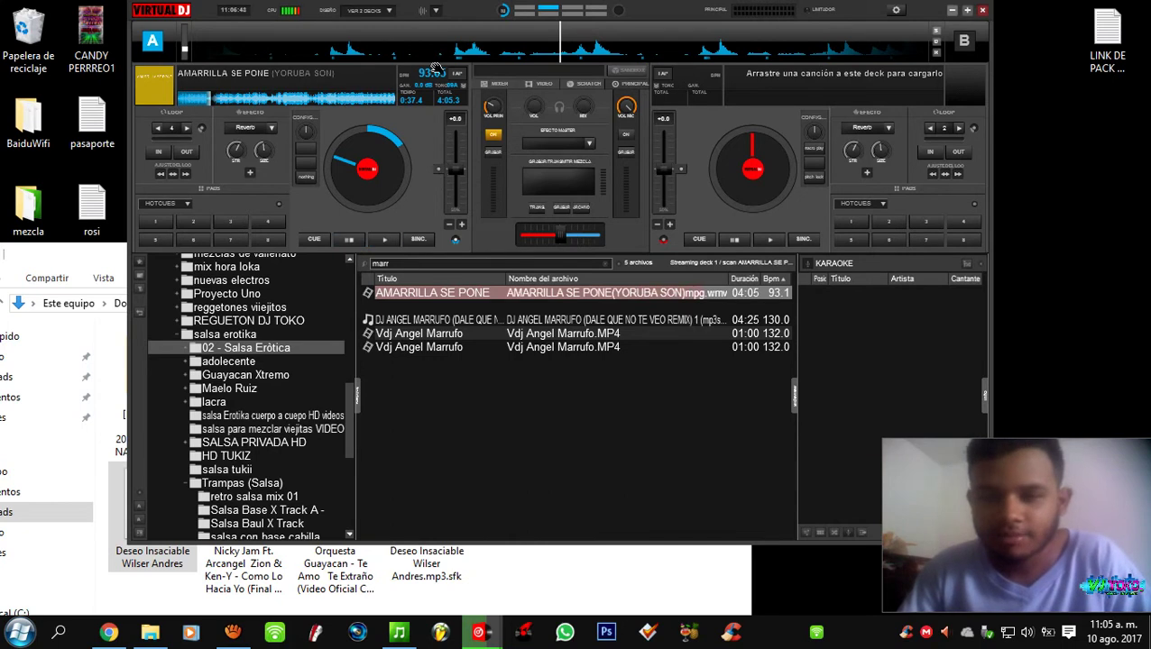
mouse_move(495, 111)
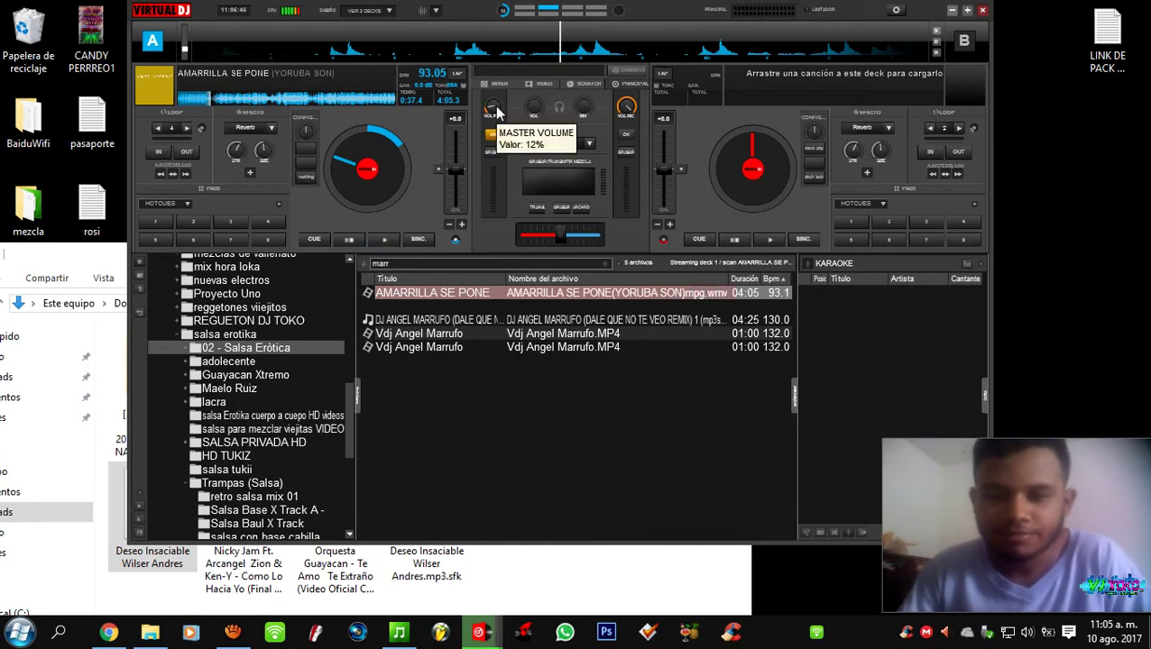
scroll(495, 111, down, 3)
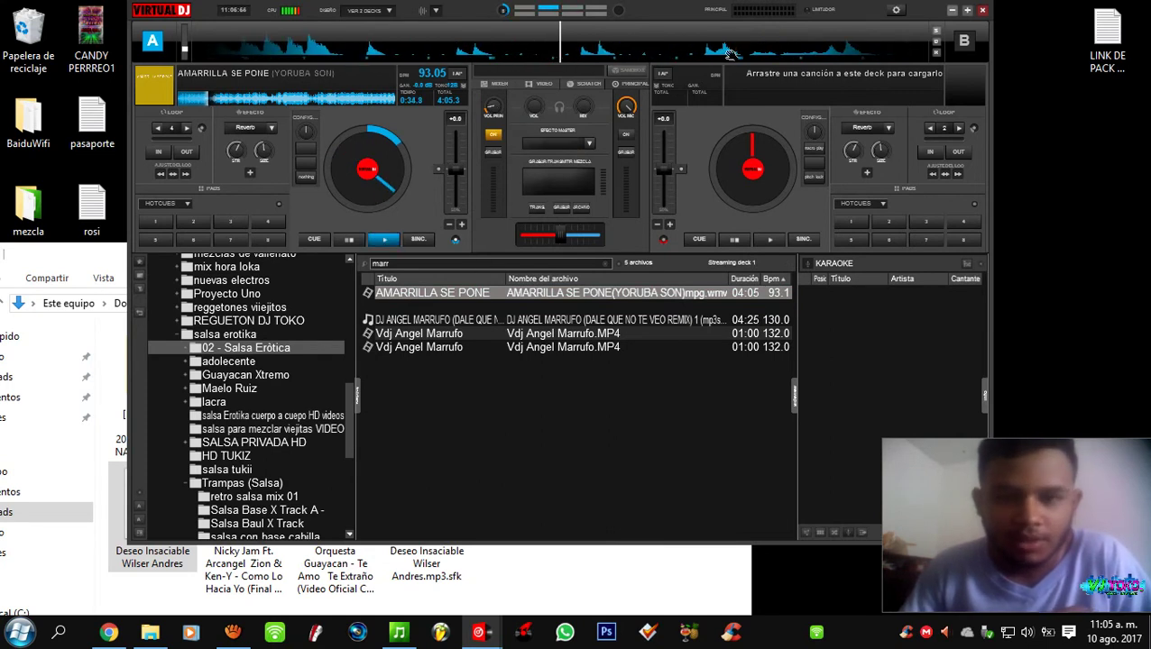
- Load Vdj Angel Marrufo onto deck A in place of the song, and open the AMARRILLA SE PONE file's folder in File Explorer
drag(415, 333, 288, 99)
click(409, 291)
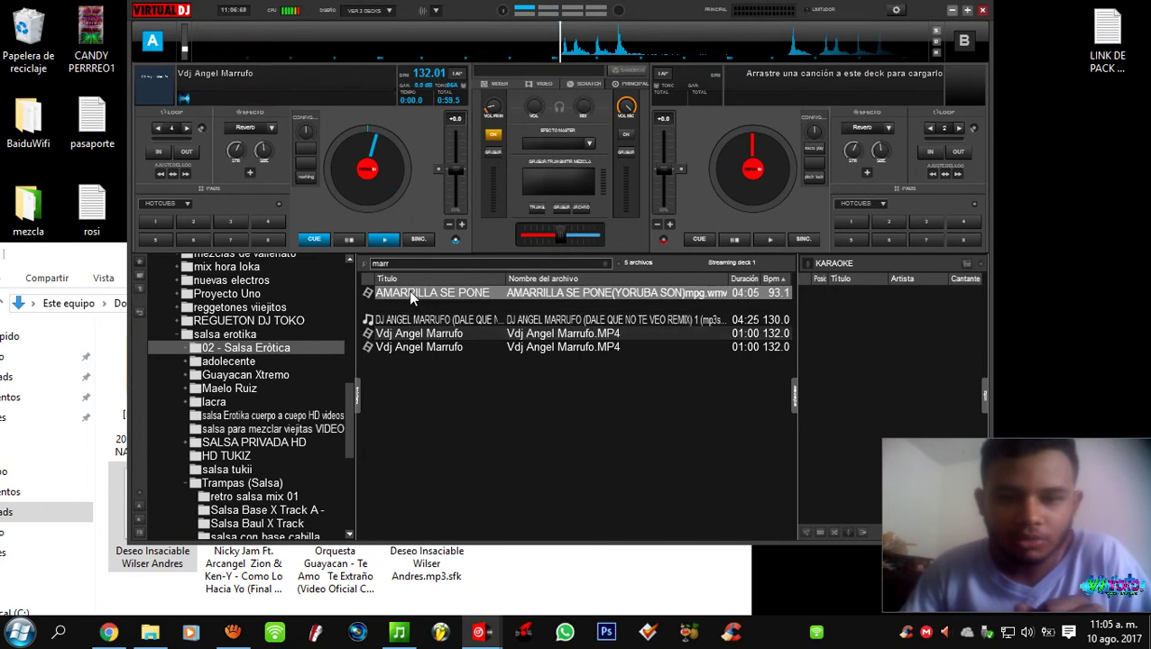
right_click(410, 293)
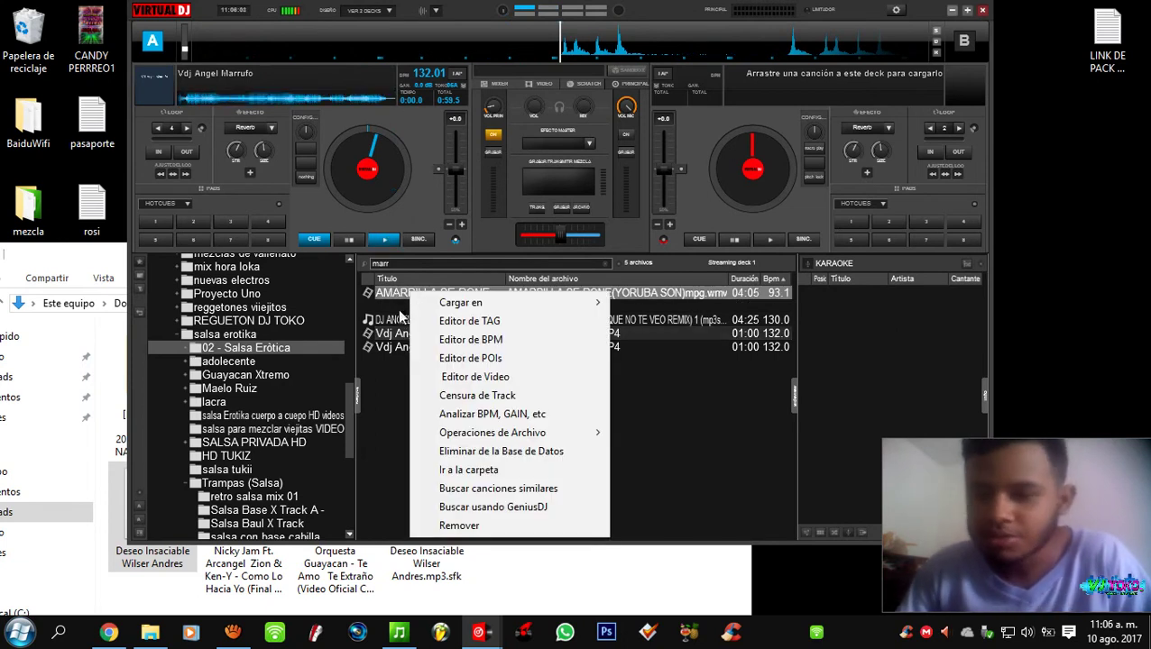
mouse_move(539, 437)
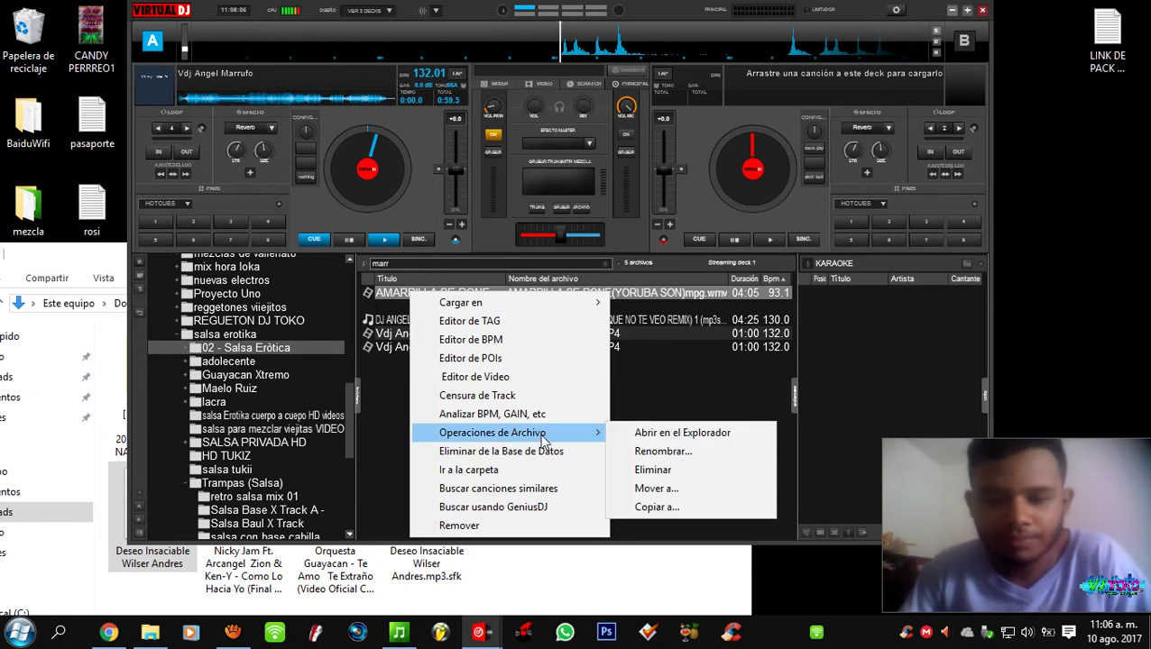
click(611, 434)
click(951, 11)
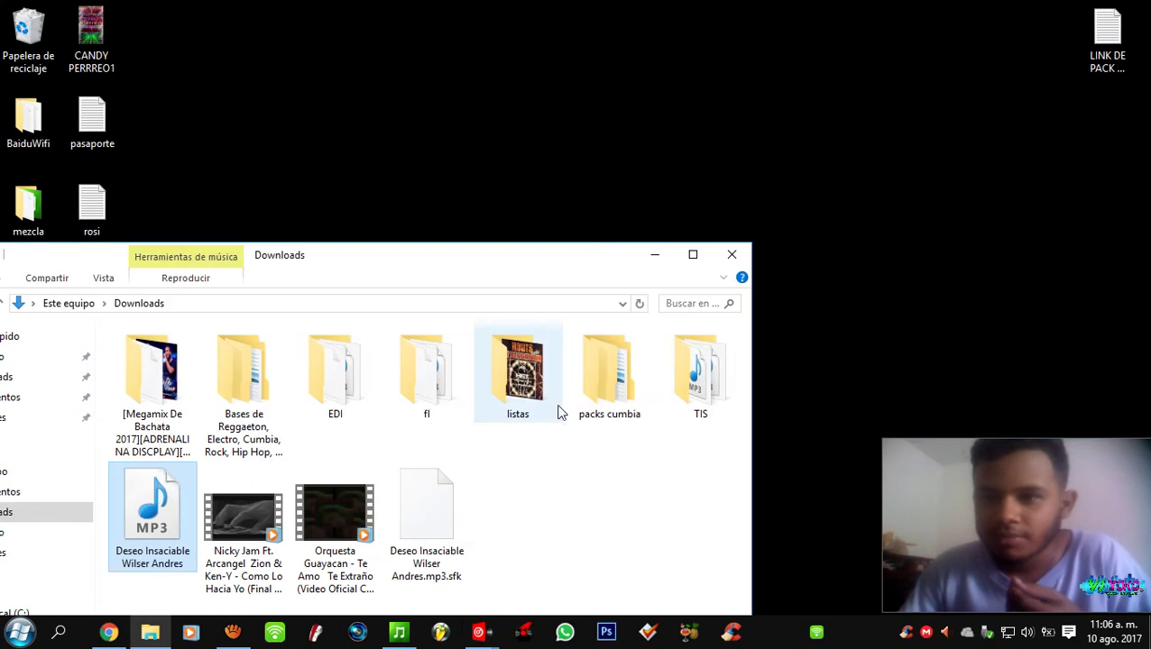
drag(411, 274, 370, 93)
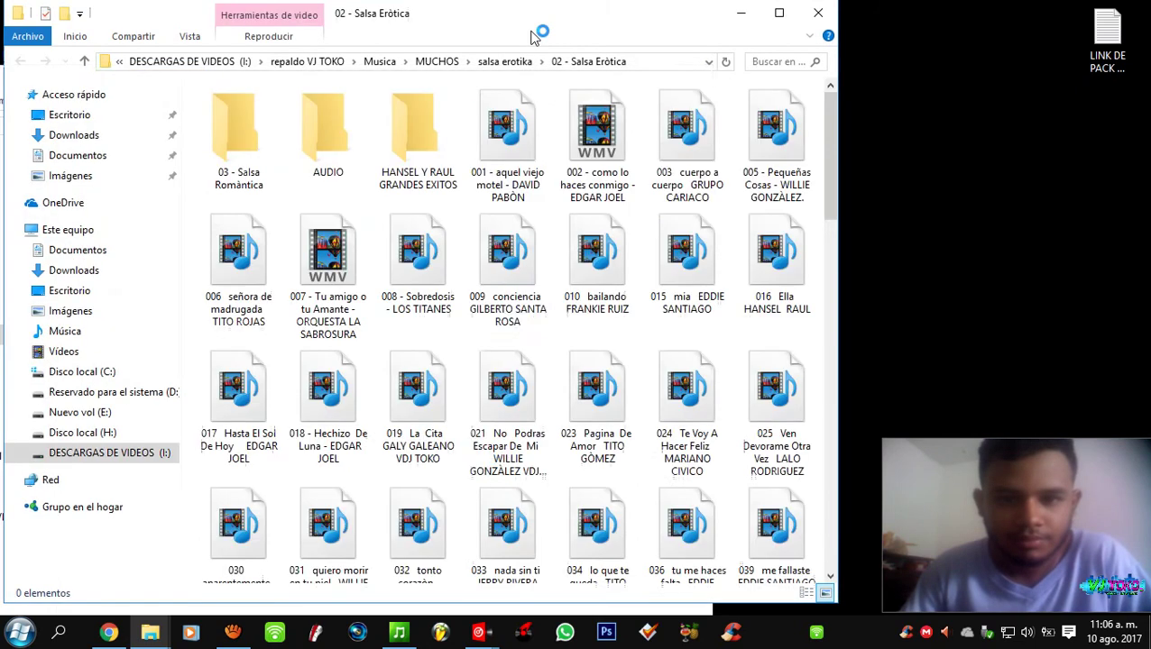
- Look through the 02 - Salsa Eròtica folder for the song's file and search the folder for "amarill"
scroll(658, 458, down, 2)
scroll(658, 459, down, 10)
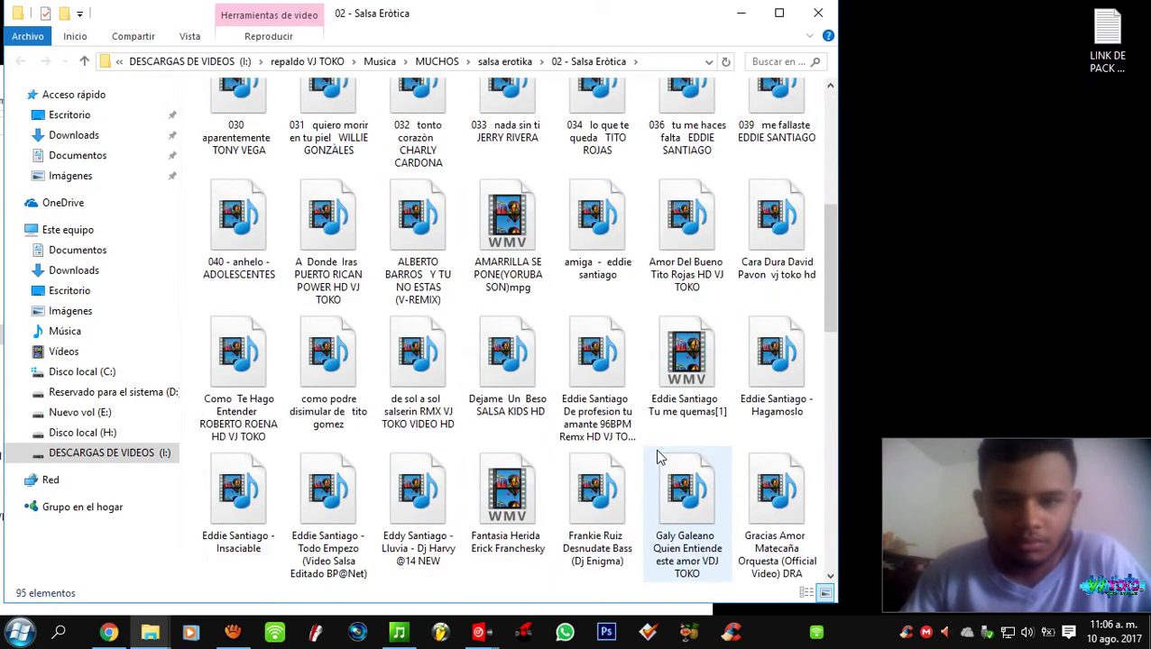
scroll(658, 458, up, 12)
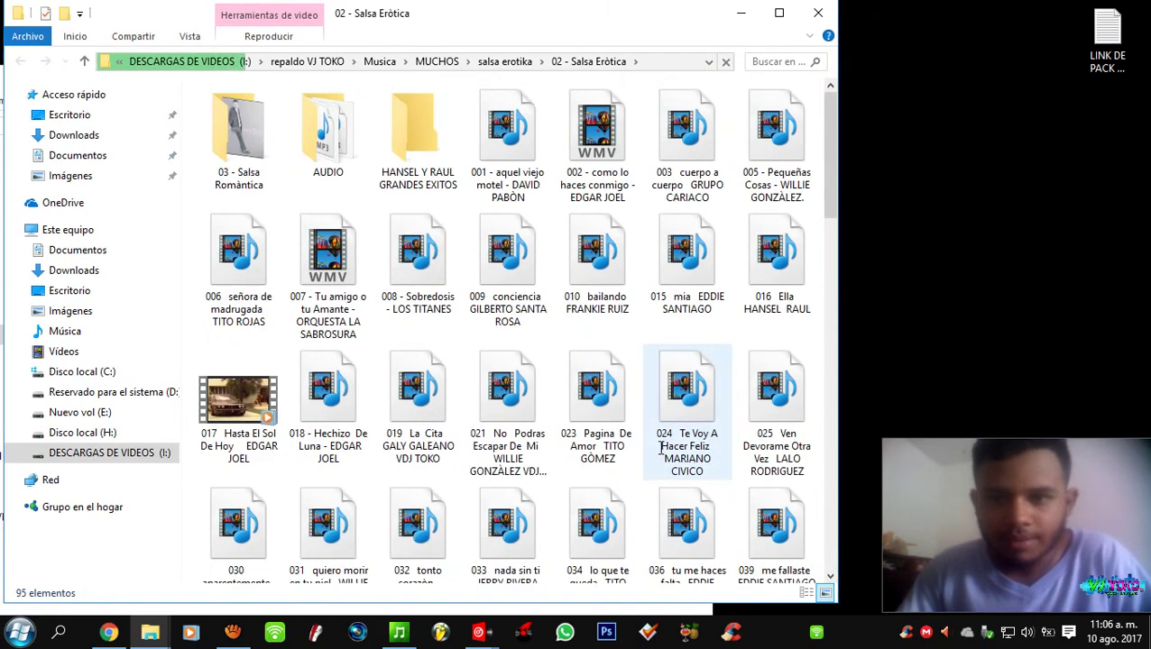
scroll(661, 454, down, 10)
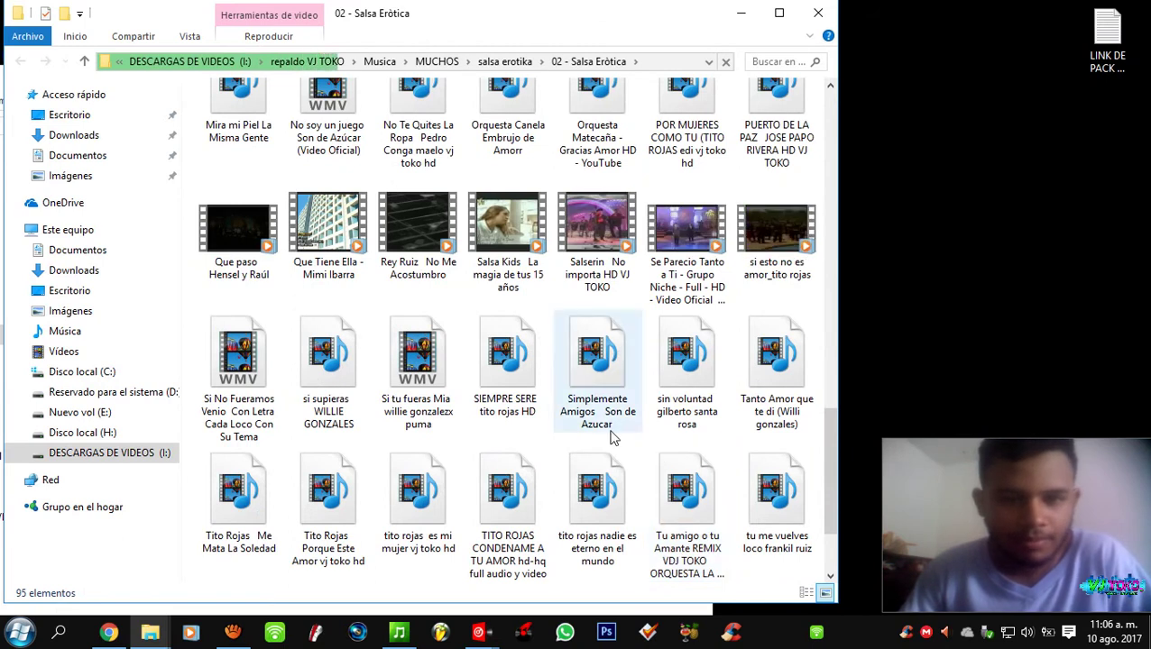
scroll(684, 365, down, 2)
scroll(690, 392, up, 2)
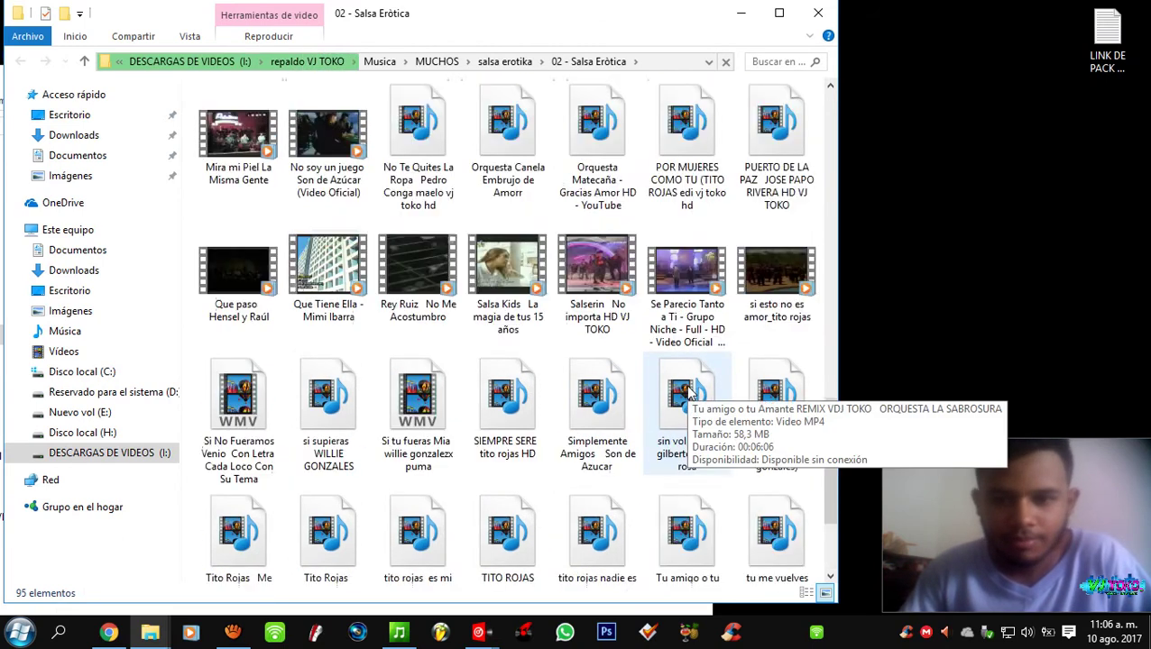
scroll(765, 189, up, 6)
click(784, 61)
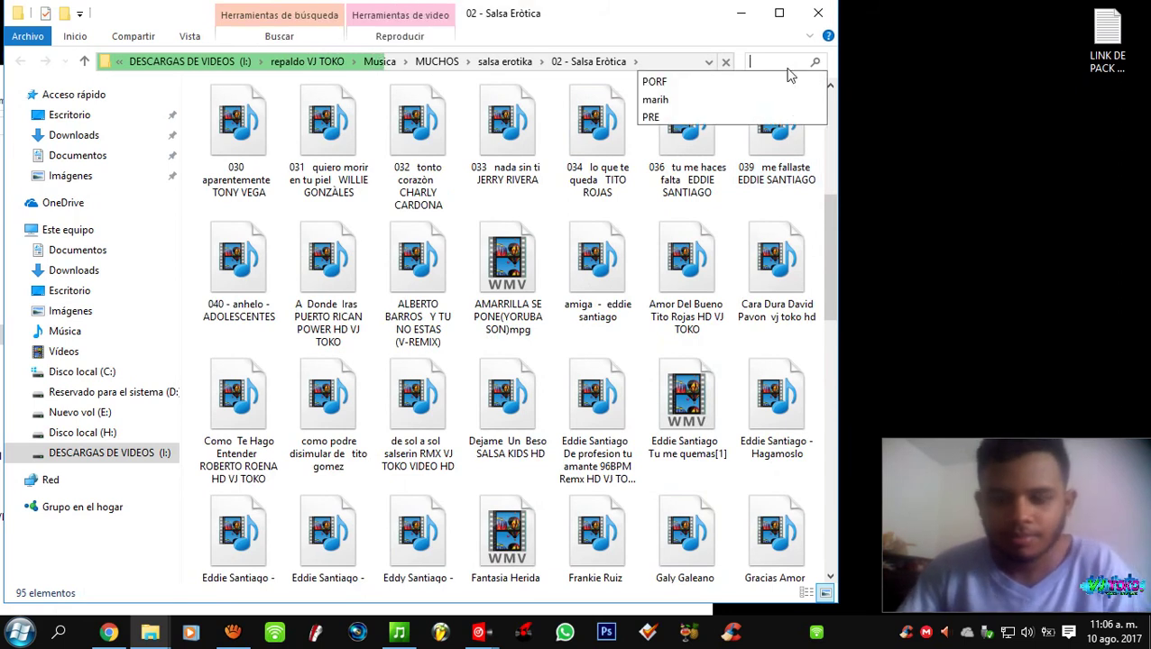
text(amarill)
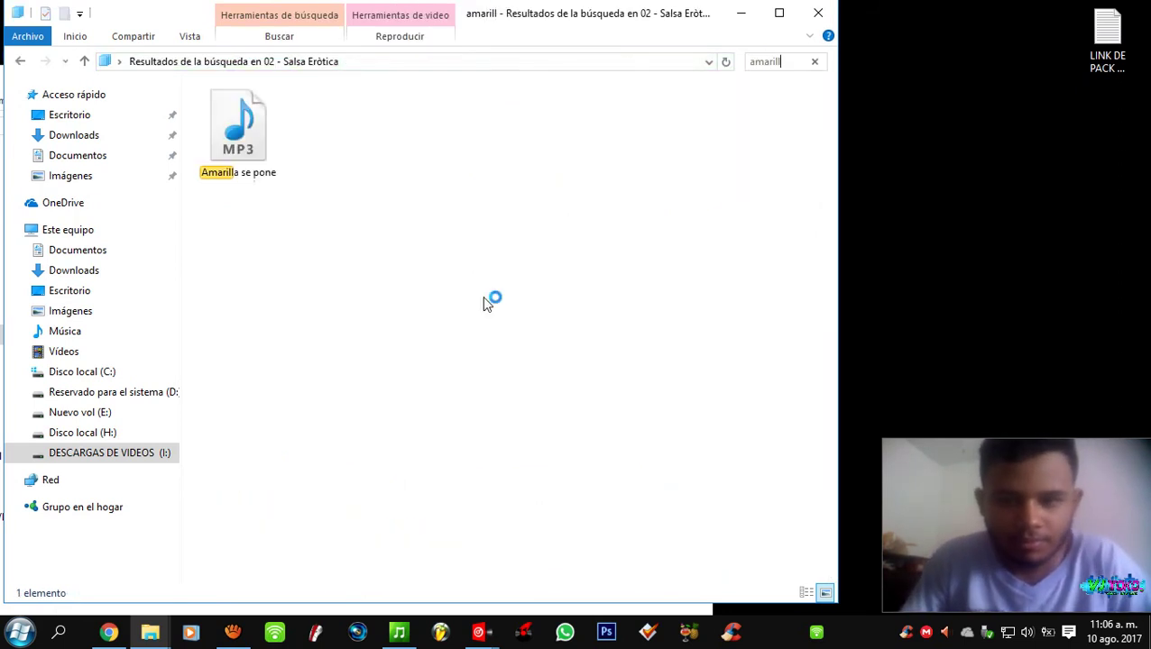
- Bring the Amarilla se pone MP3 from the search results into the ACID Music Studio project on a second track
click(257, 159)
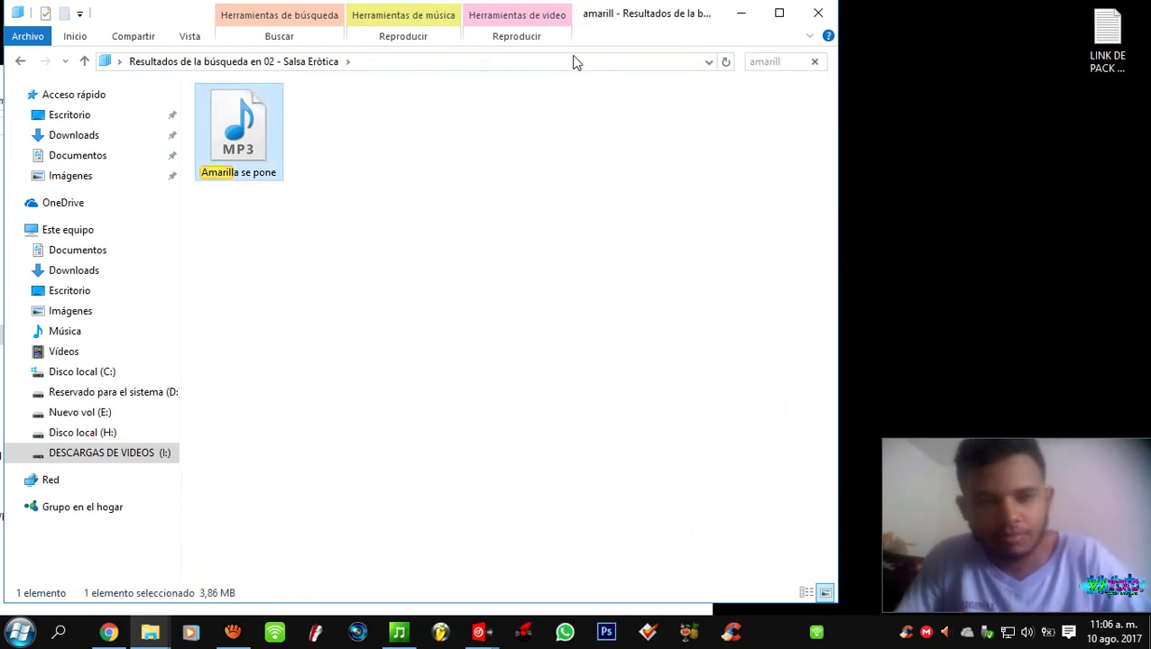
drag(633, 34, 624, 39)
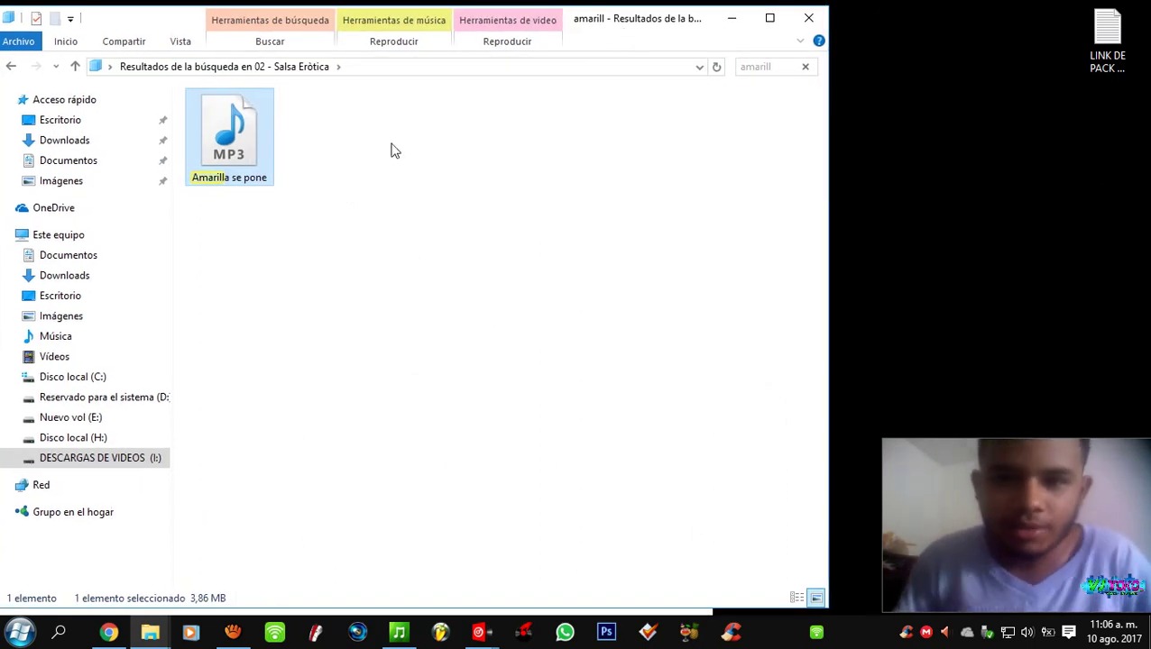
mouse_move(242, 151)
mouse_down()
mouse_move(248, 139)
mouse_move(255, 166)
mouse_up()
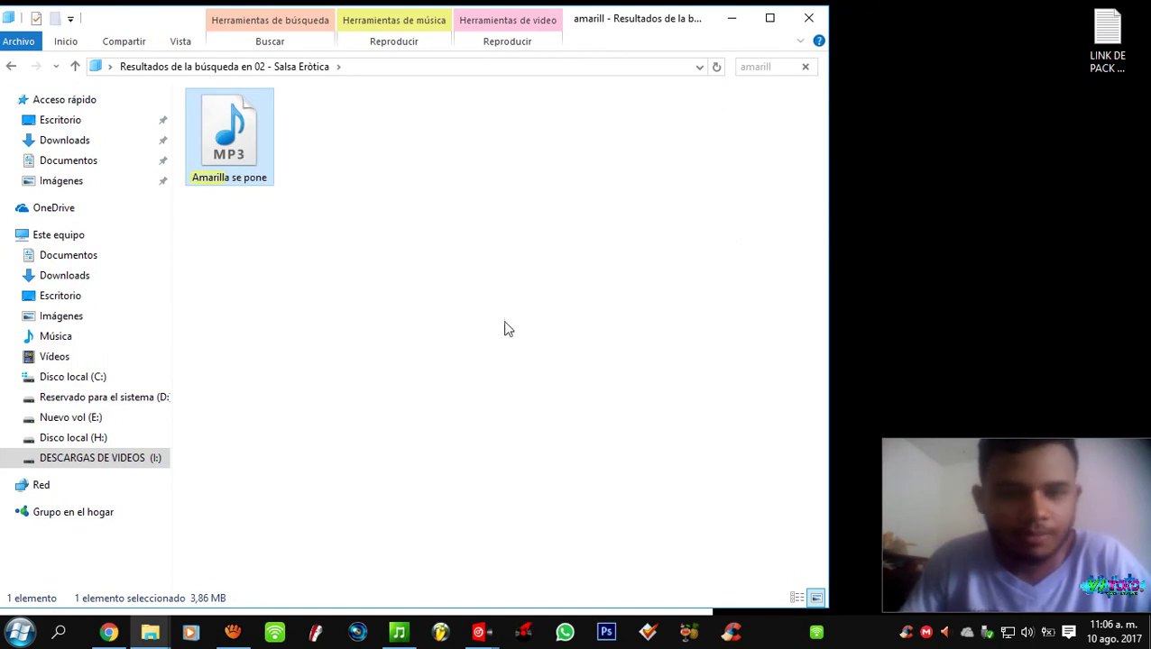
drag(208, 140, 402, 356)
drag(308, 189, 297, 149)
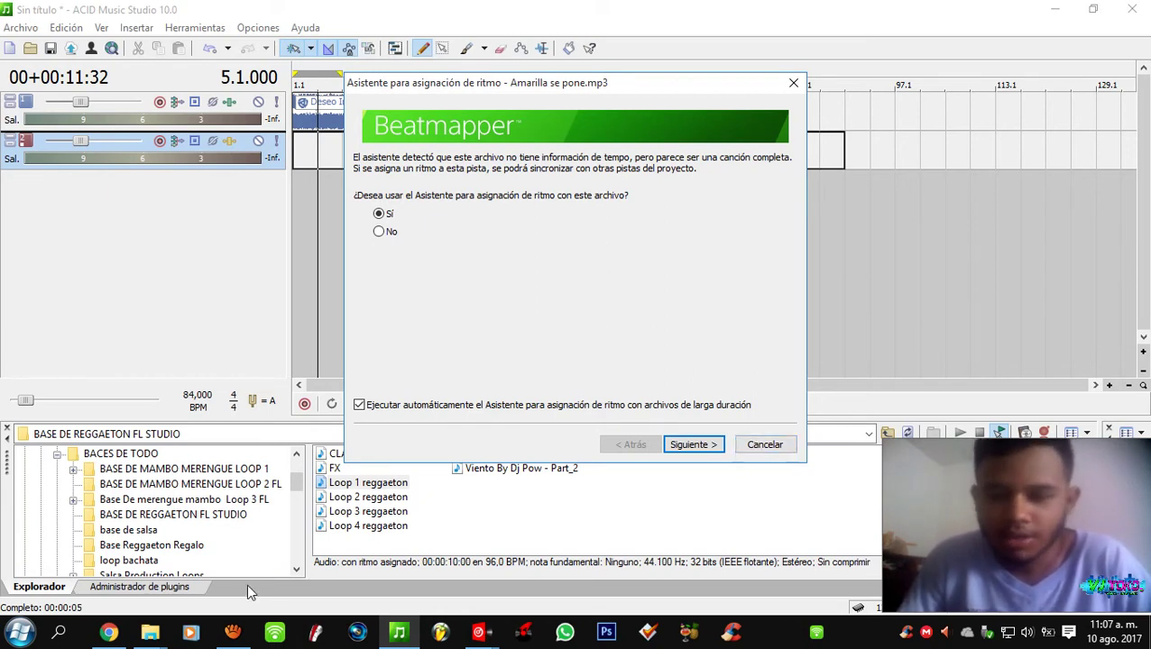
- Cancel the Beatmapper wizard for Amarilla se pone.mp3
mouse_move(574, 84)
mouse_down()
mouse_move(609, 134)
mouse_move(598, 108)
mouse_move(553, 82)
mouse_up()
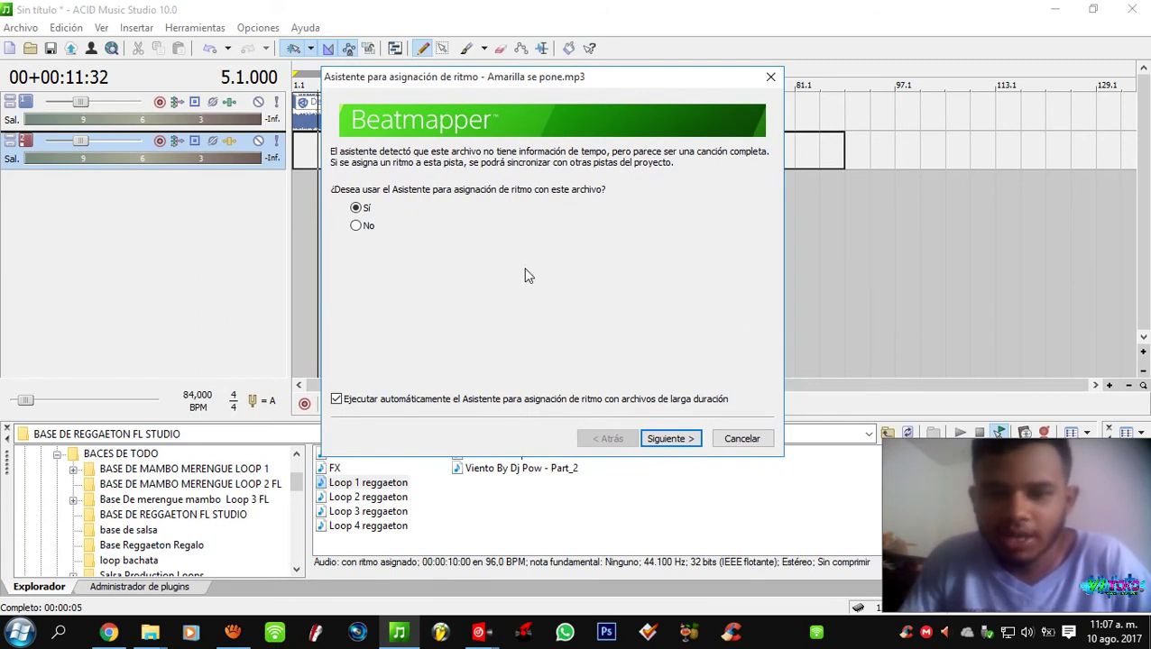
drag(503, 78, 537, 82)
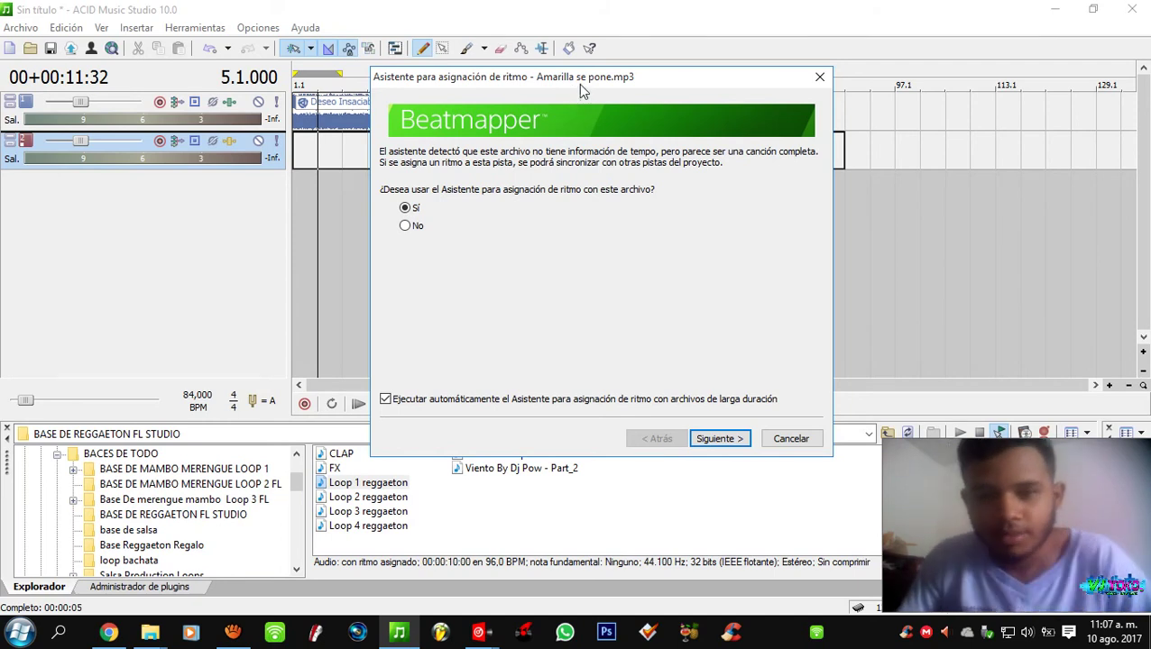
drag(582, 90, 570, 91)
click(777, 440)
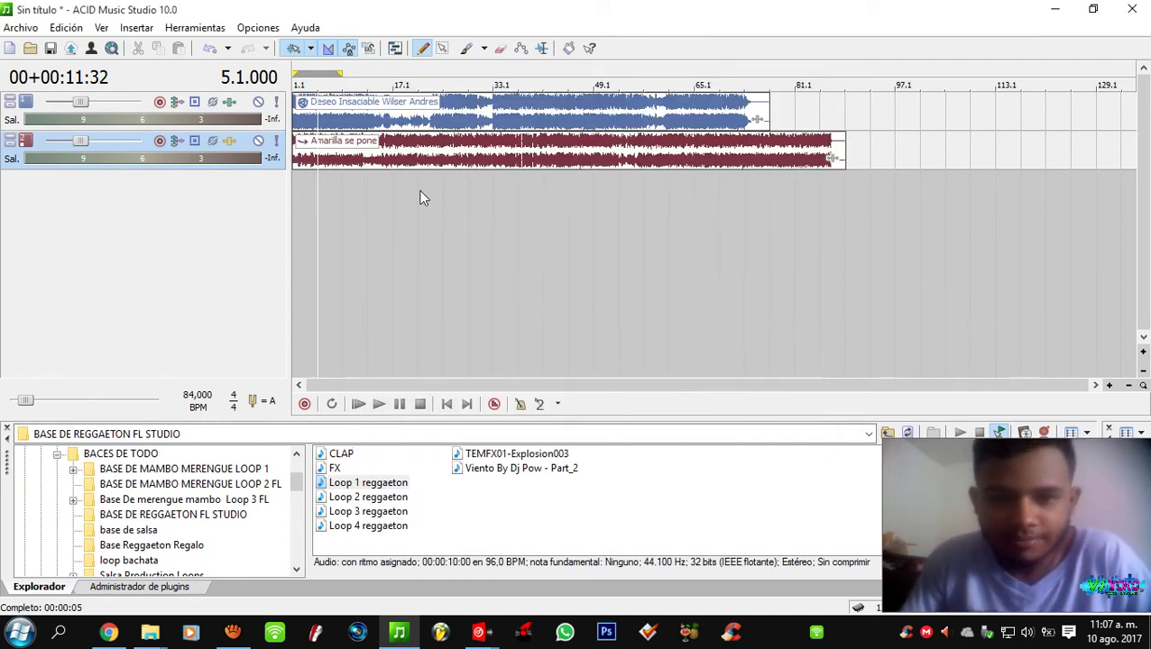
- Open the clip properties of Amarilla se pone, set its ACID type to Con ritmo asignado, and show its stretch settings
click(361, 161)
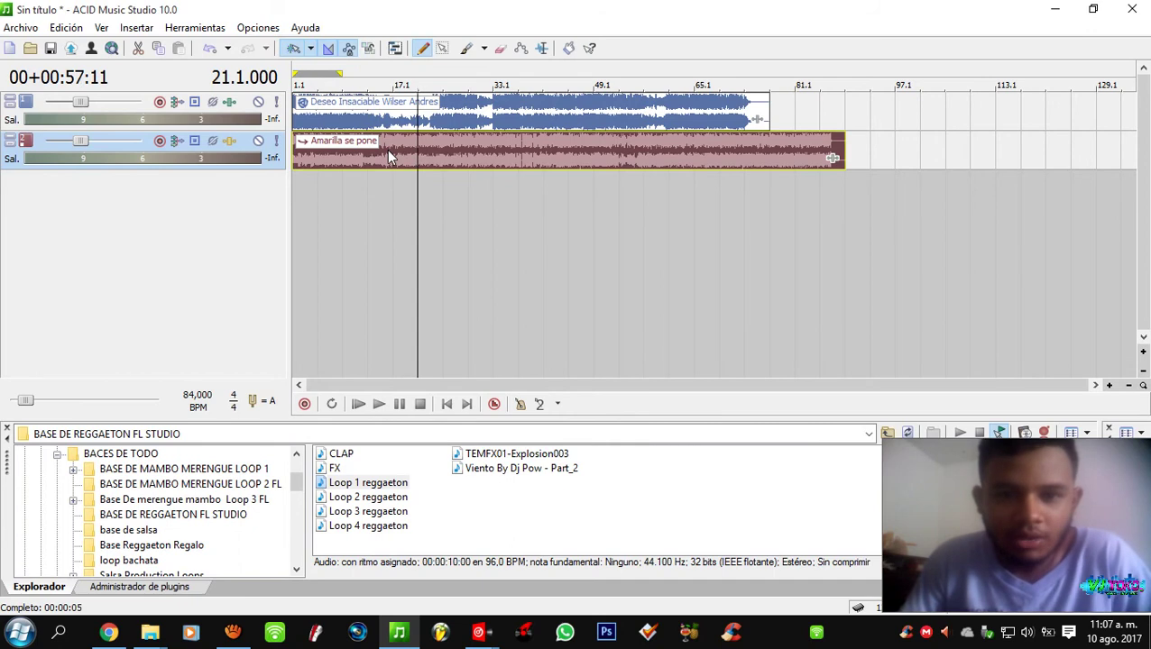
click(403, 145)
right_click(402, 144)
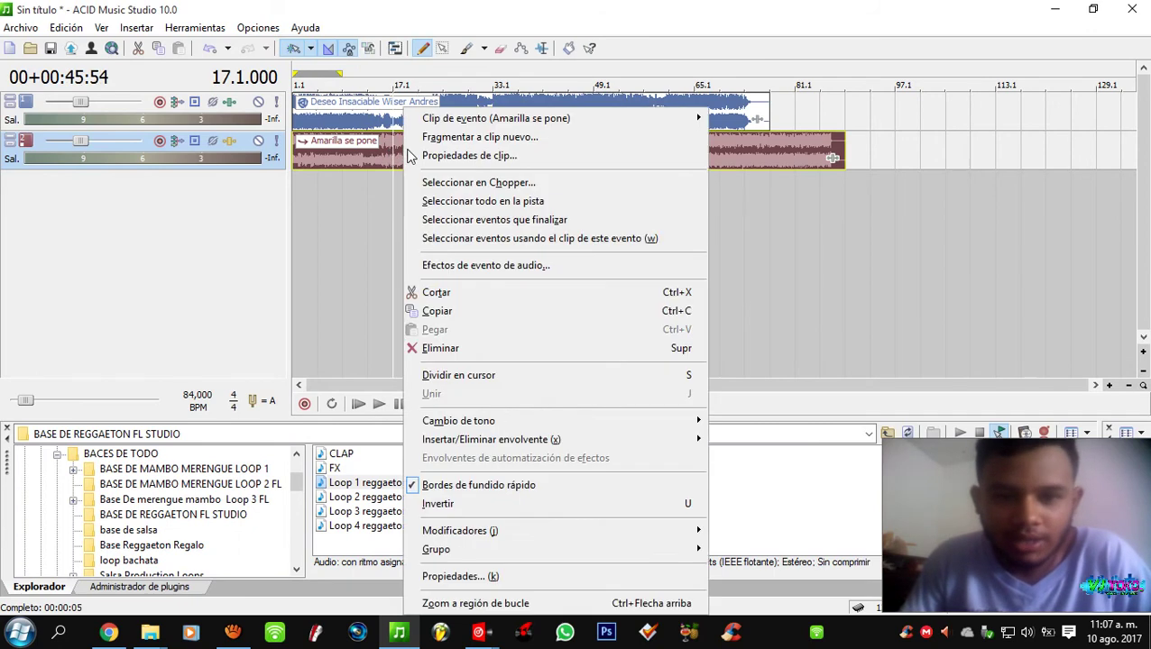
click(460, 156)
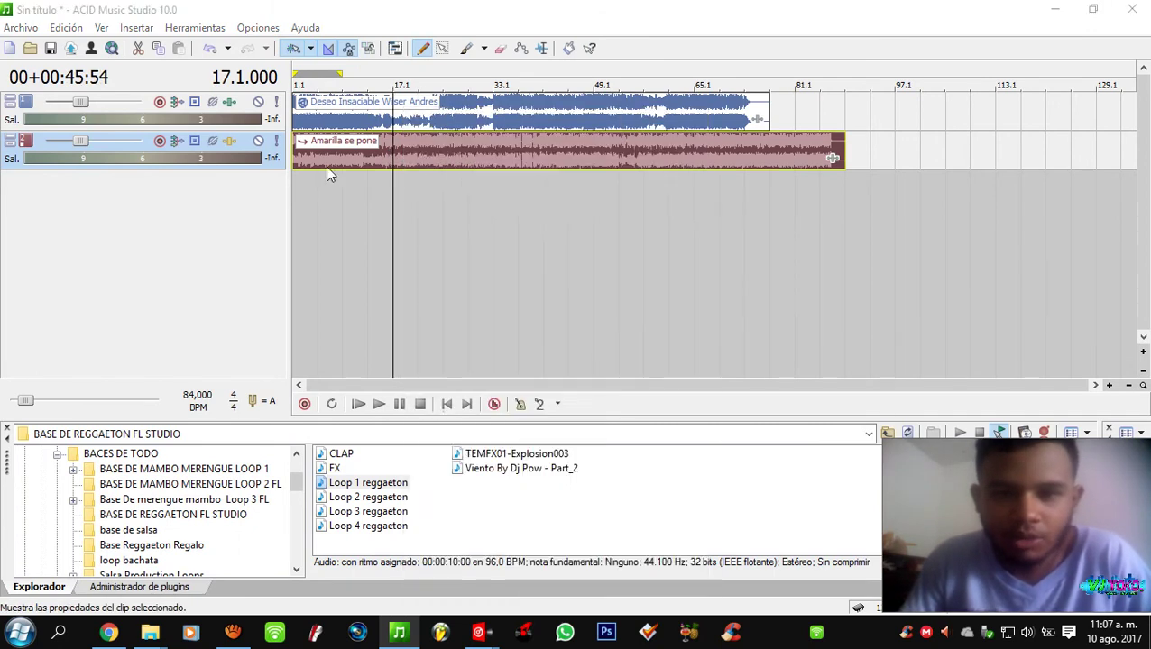
click(242, 238)
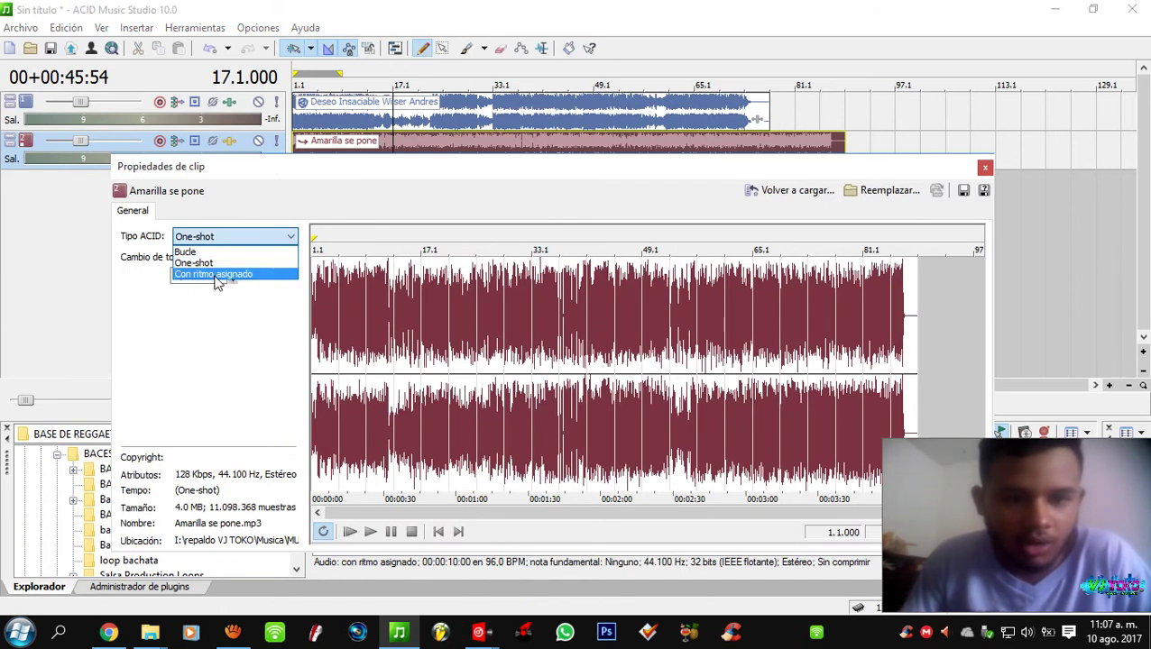
click(217, 275)
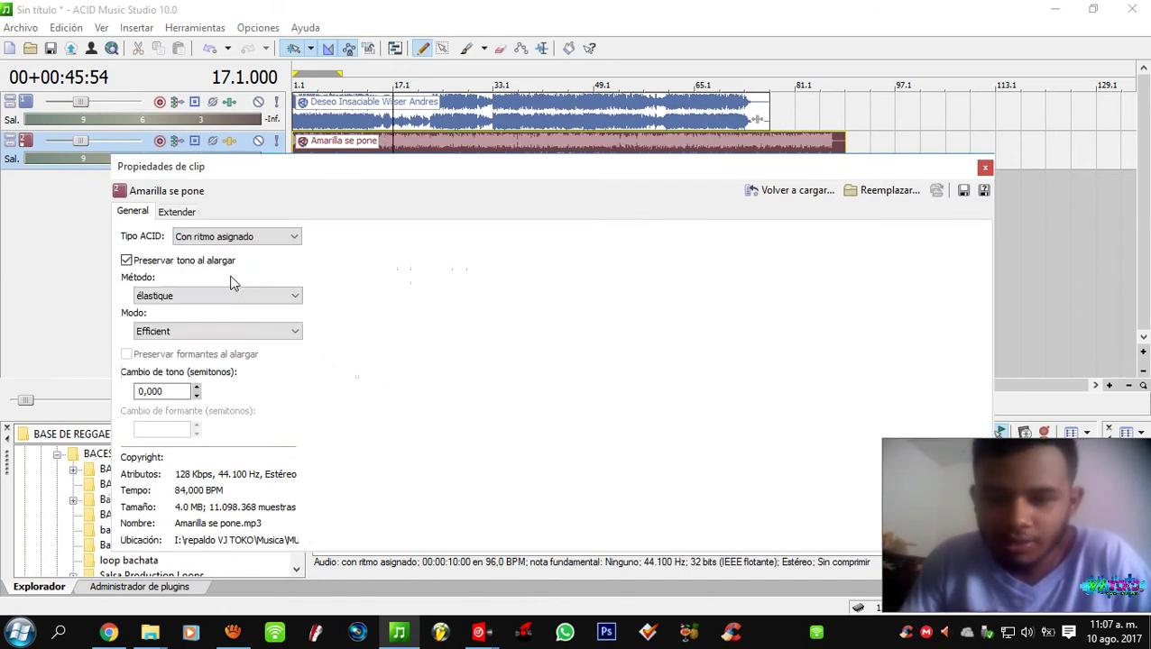
click(178, 213)
double_click(162, 298)
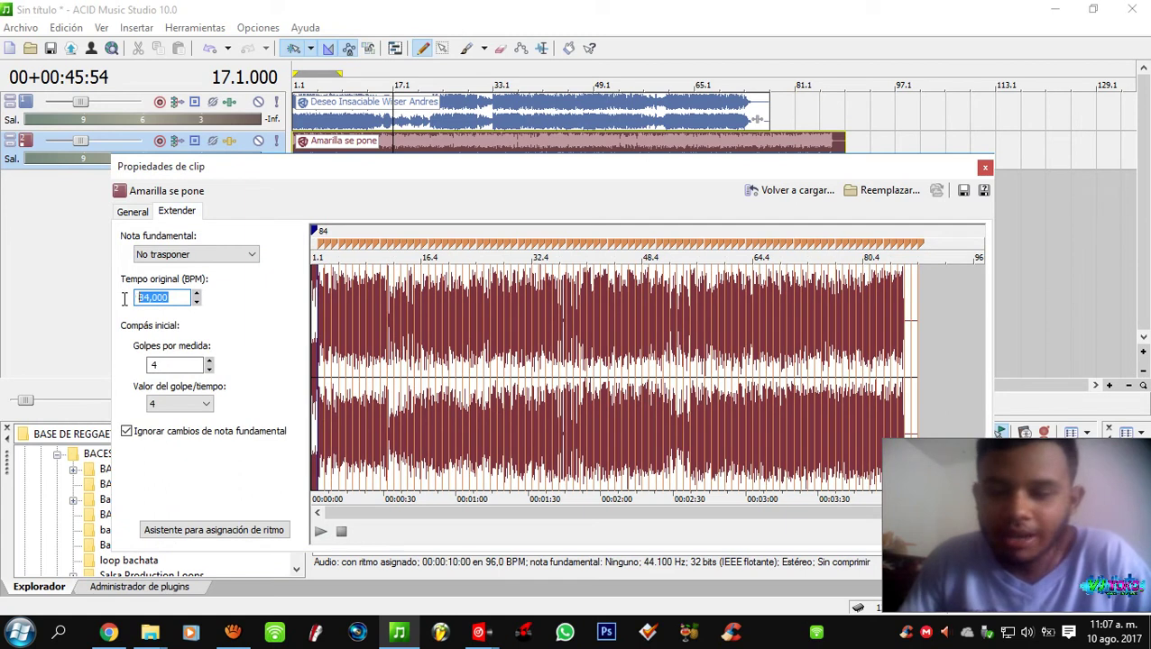
click(388, 313)
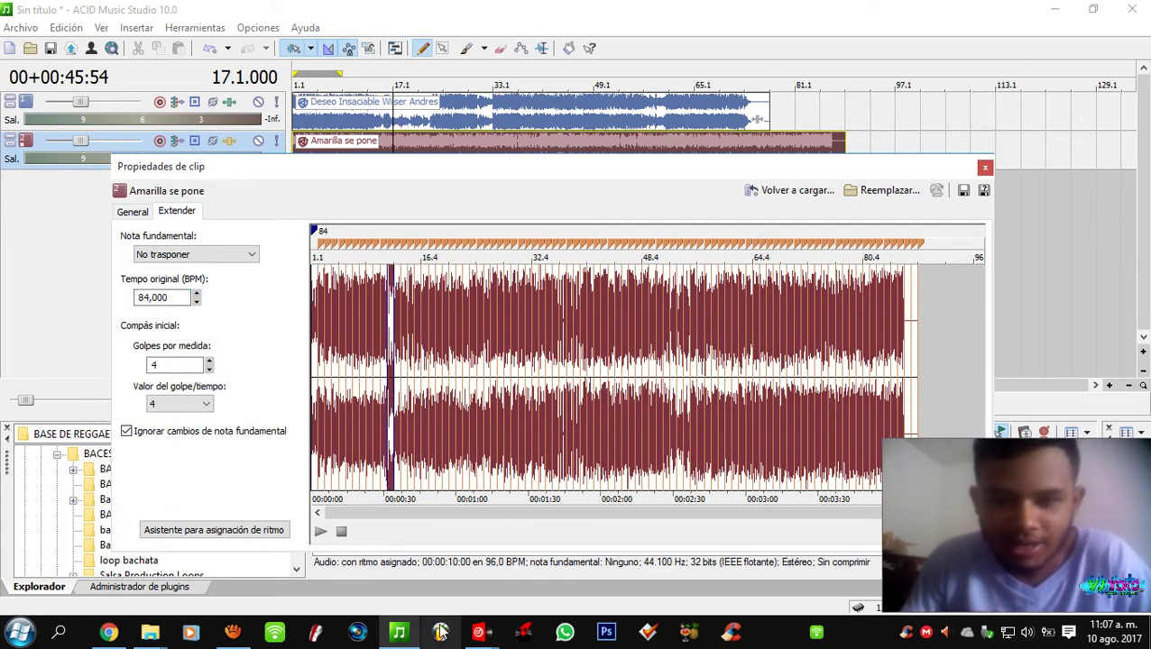
- Switch to VirtualDJ and load AMARRILLA SE PONE onto deck A in place of Vdj Angel Marrufo
click(478, 631)
click(420, 592)
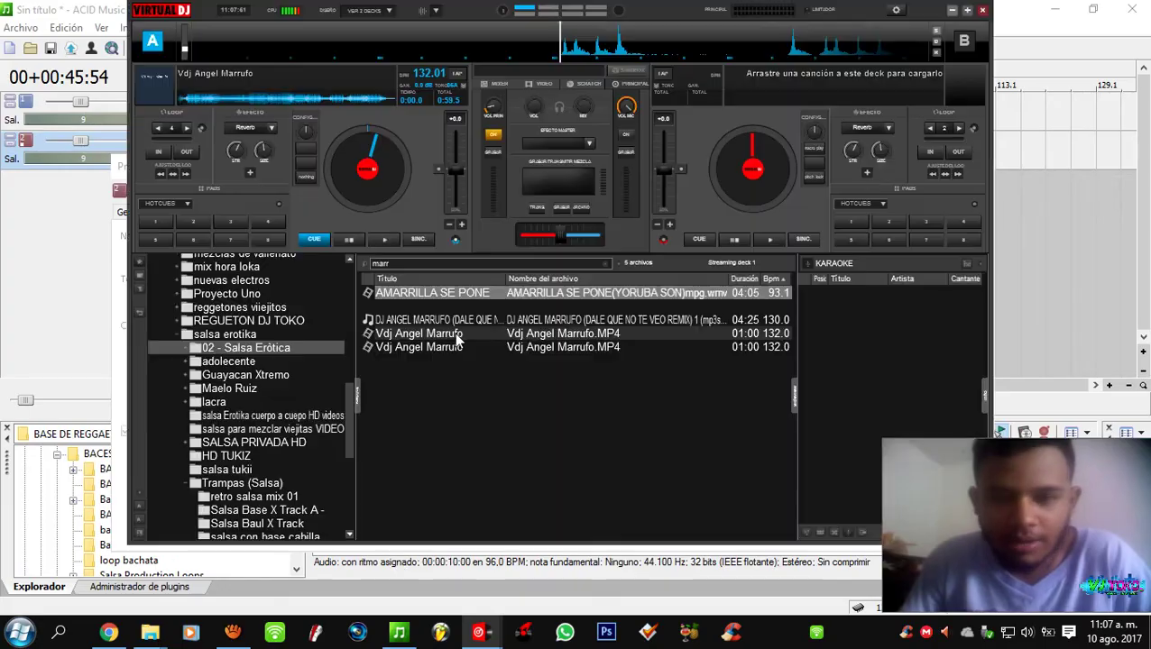
drag(415, 293, 341, 180)
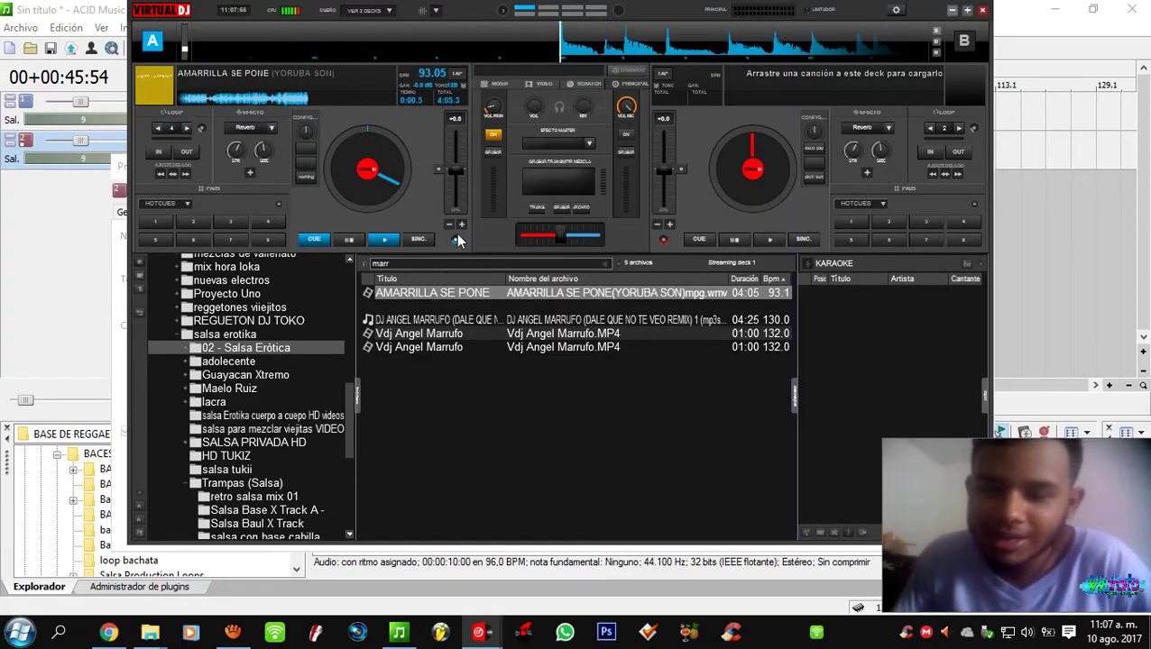
- Copy the BPM value of AMARRILLA SE PONE from the BPM editor, close the editor, and return to ACID Music Studio
click(457, 77)
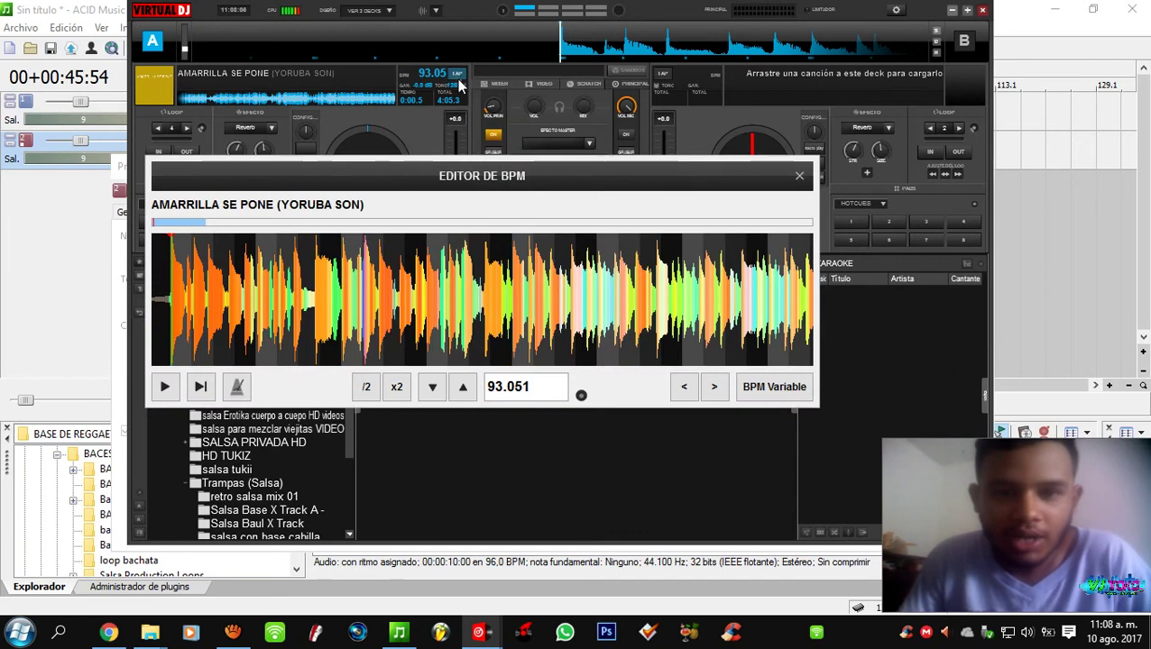
double_click(540, 386)
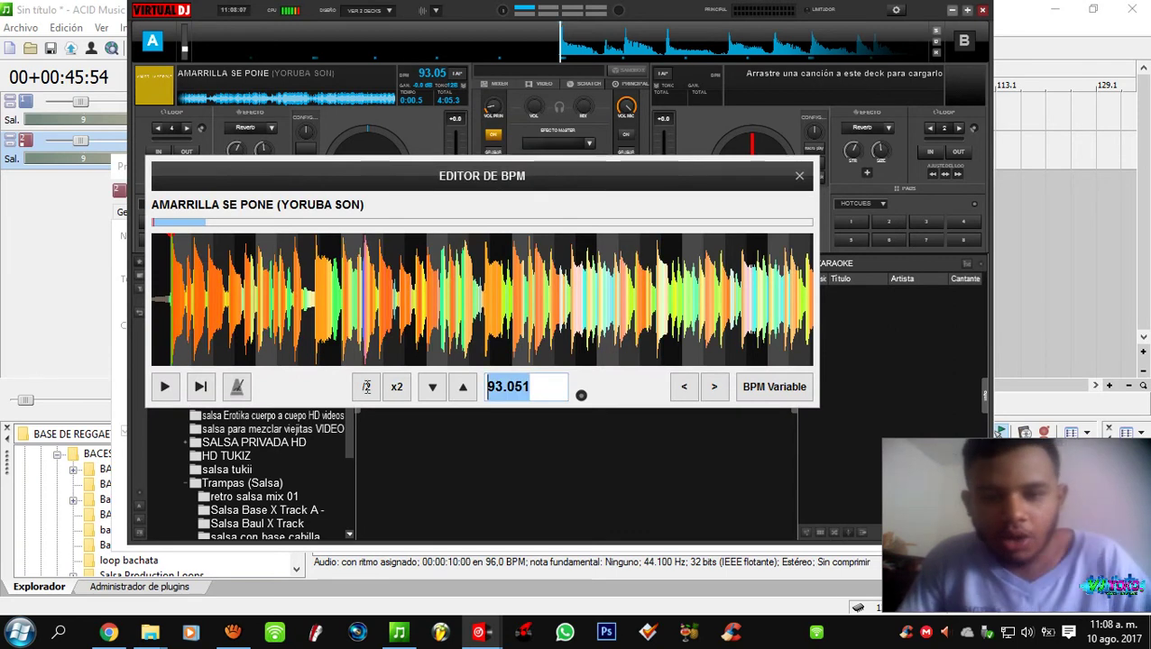
click(798, 174)
click(458, 77)
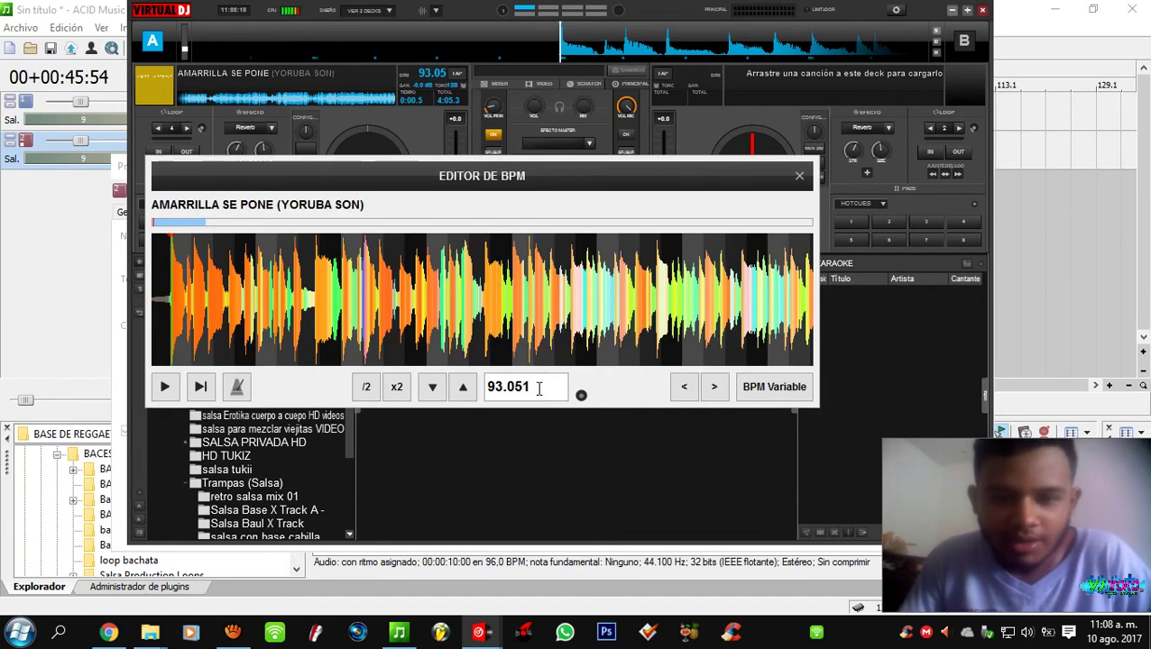
drag(539, 388, 470, 389)
key(ctrl+c)
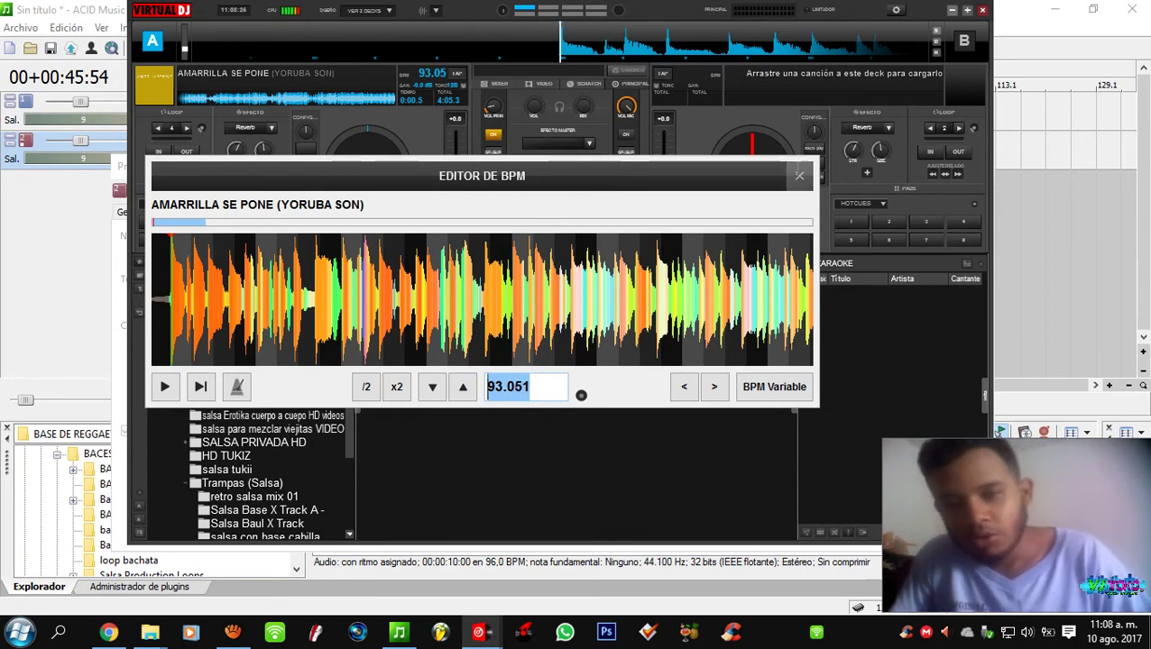
key(Return)
click(52, 285)
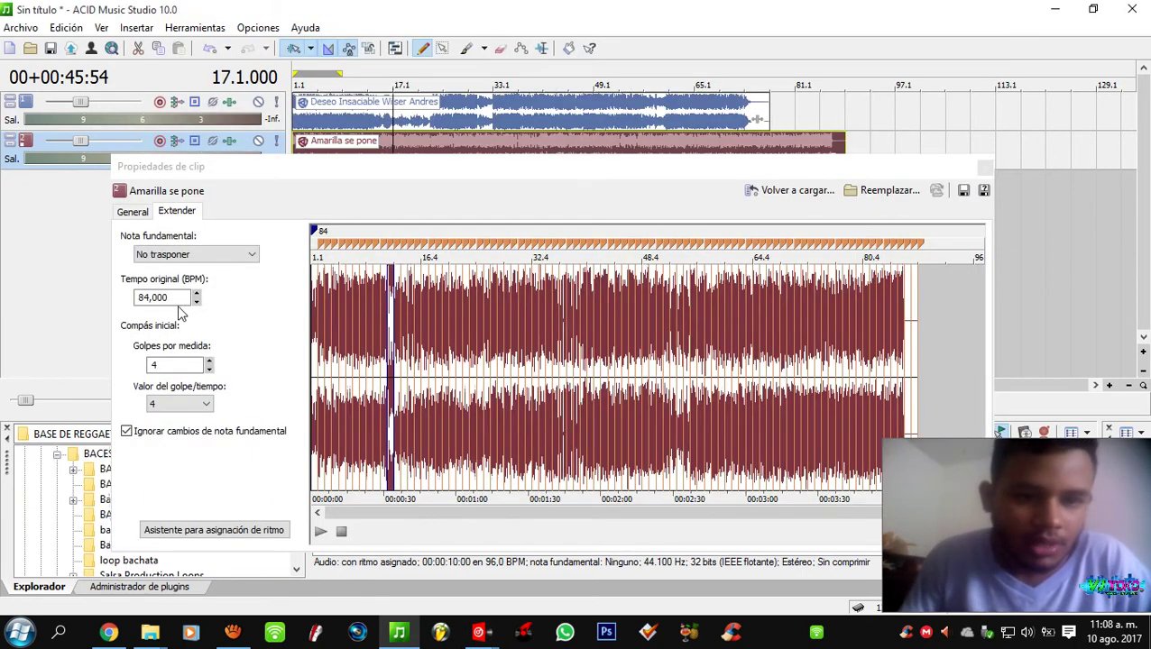
- Set the Amarilla se pone clip's ACID type back to Con ritmo asignado
key(ctrl+v)
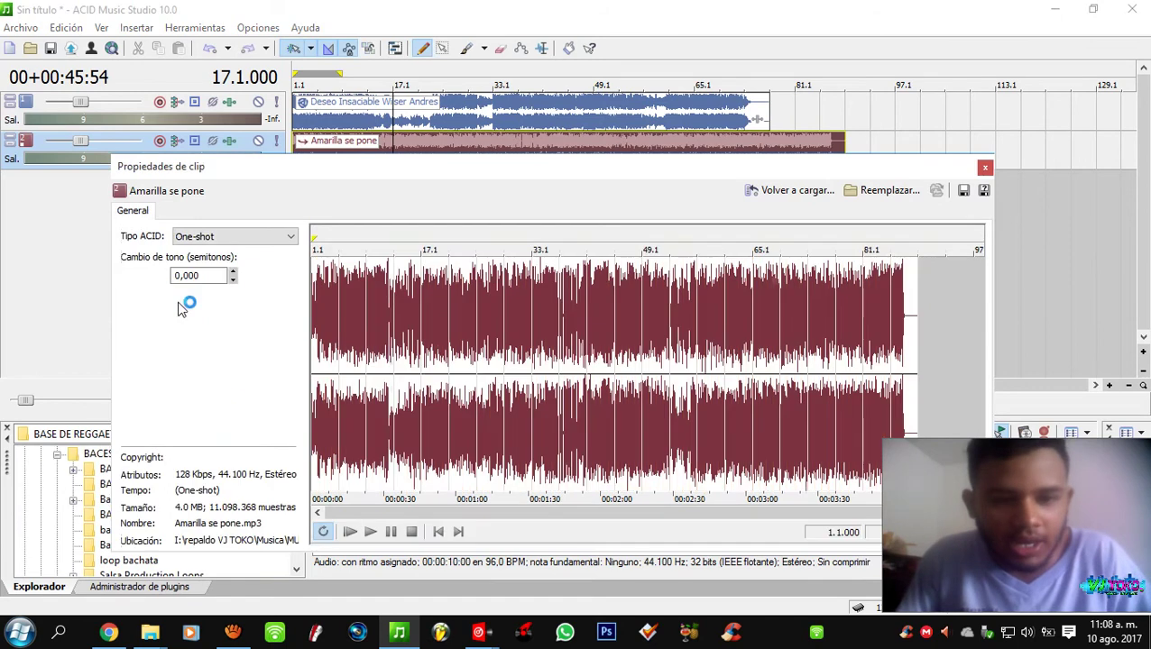
click(282, 236)
click(249, 273)
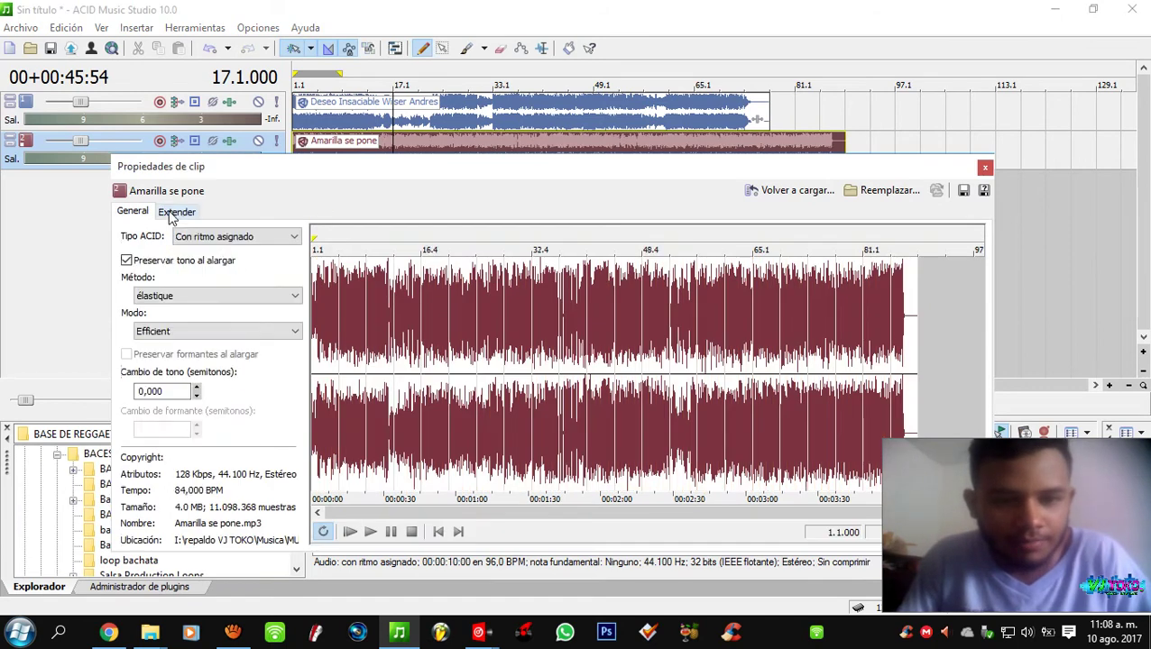
- Set the original tempo of the Amarilla se pone clip to 93,051 BPM and close its clip properties
click(177, 210)
double_click(158, 300)
click(152, 305)
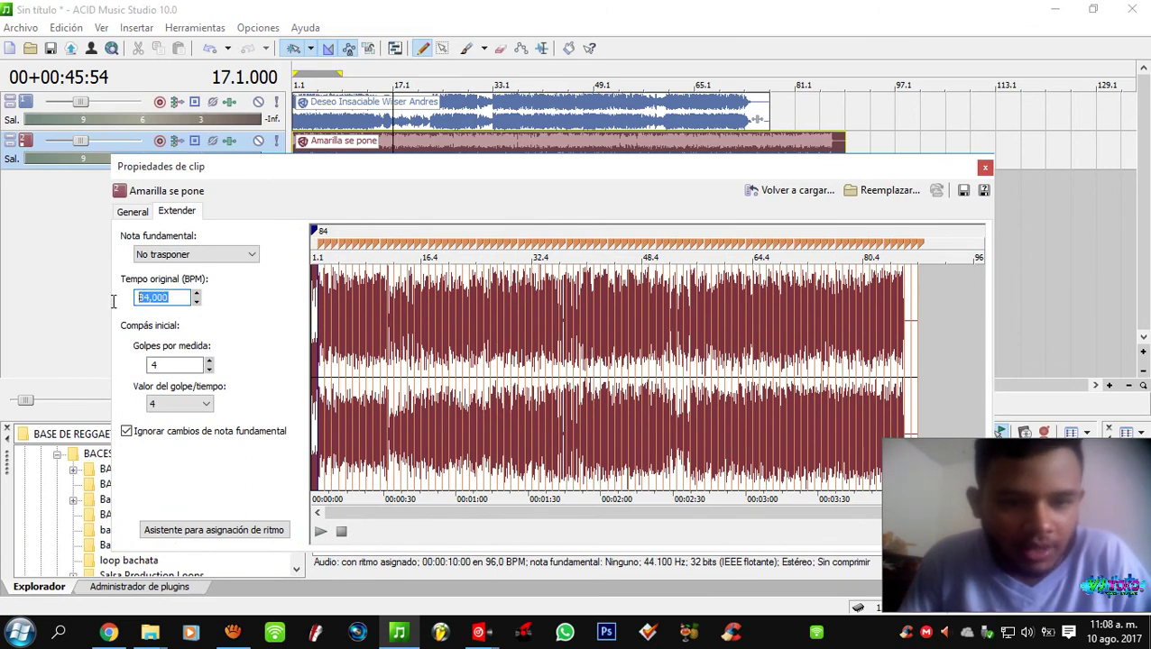
text(93,351)
key(BackSpace)
text(,)
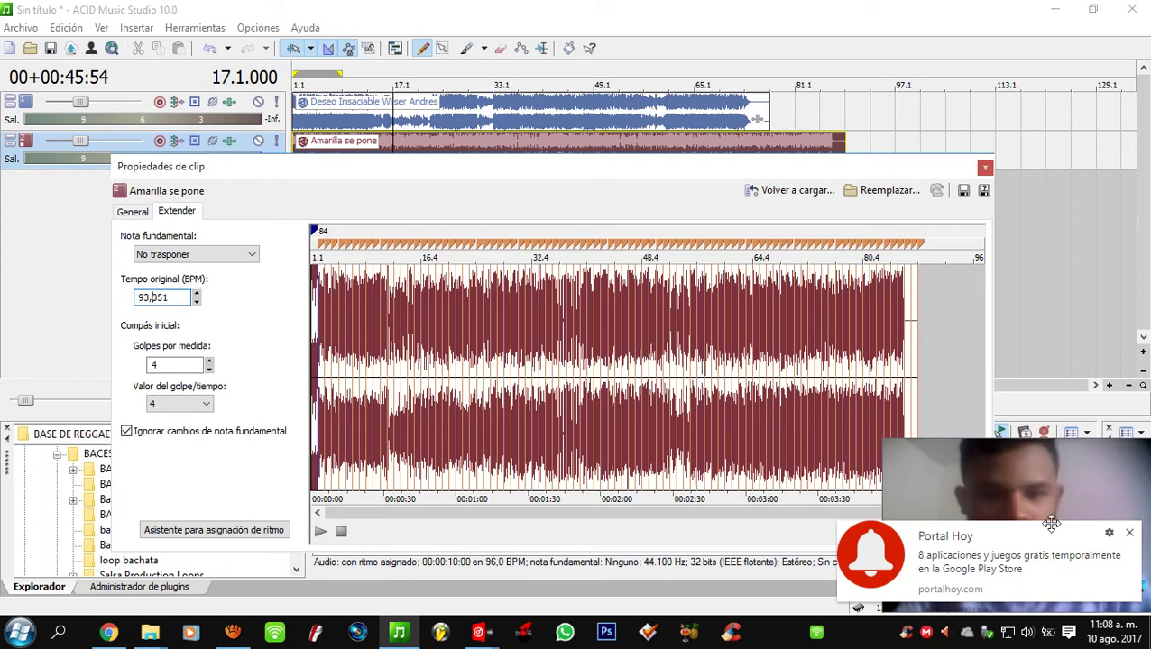
click(1131, 539)
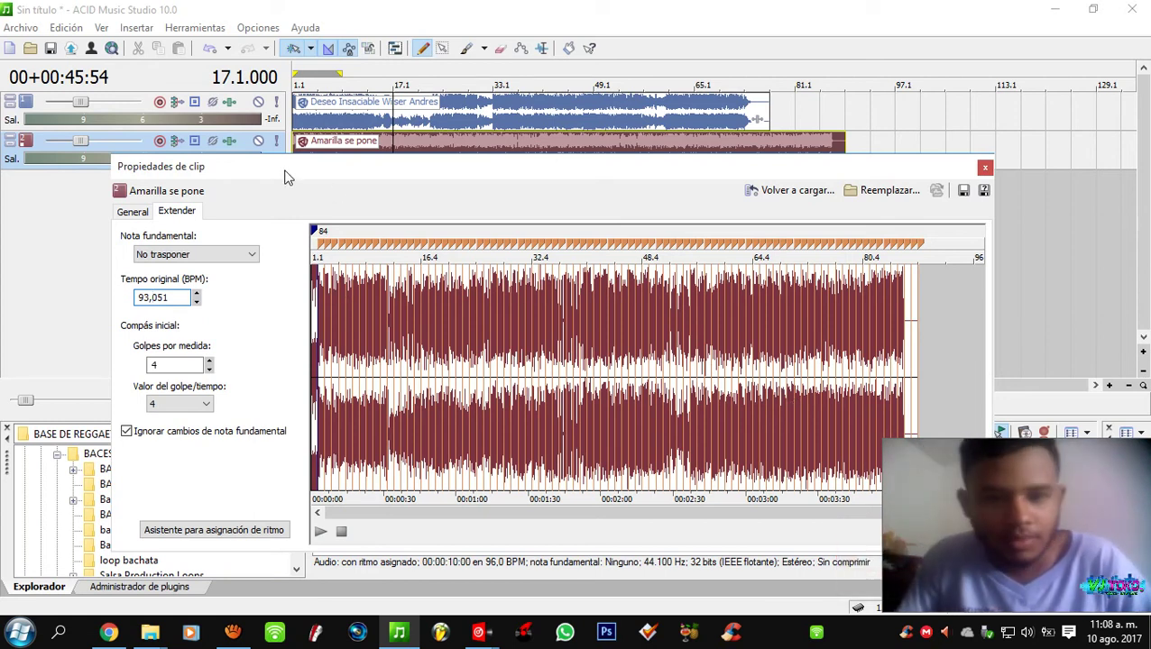
click(170, 298)
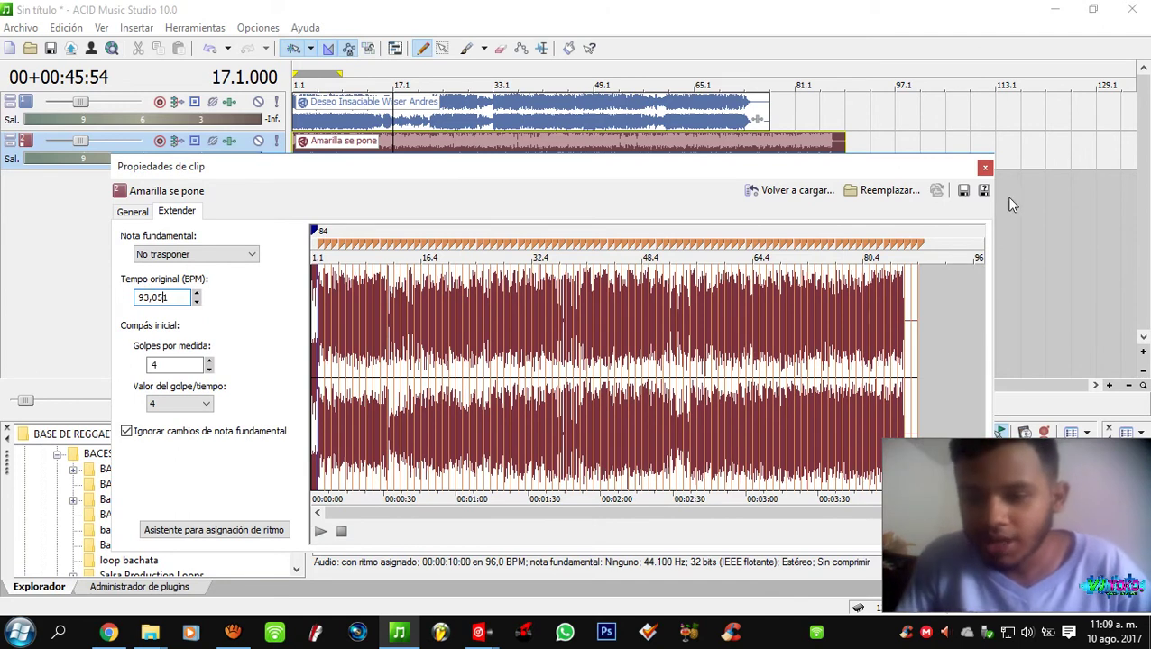
click(984, 167)
- Mute the Amarilla se pone track and listen briefly to Deseo Insaciable from near measure 3 of the timeline
click(353, 209)
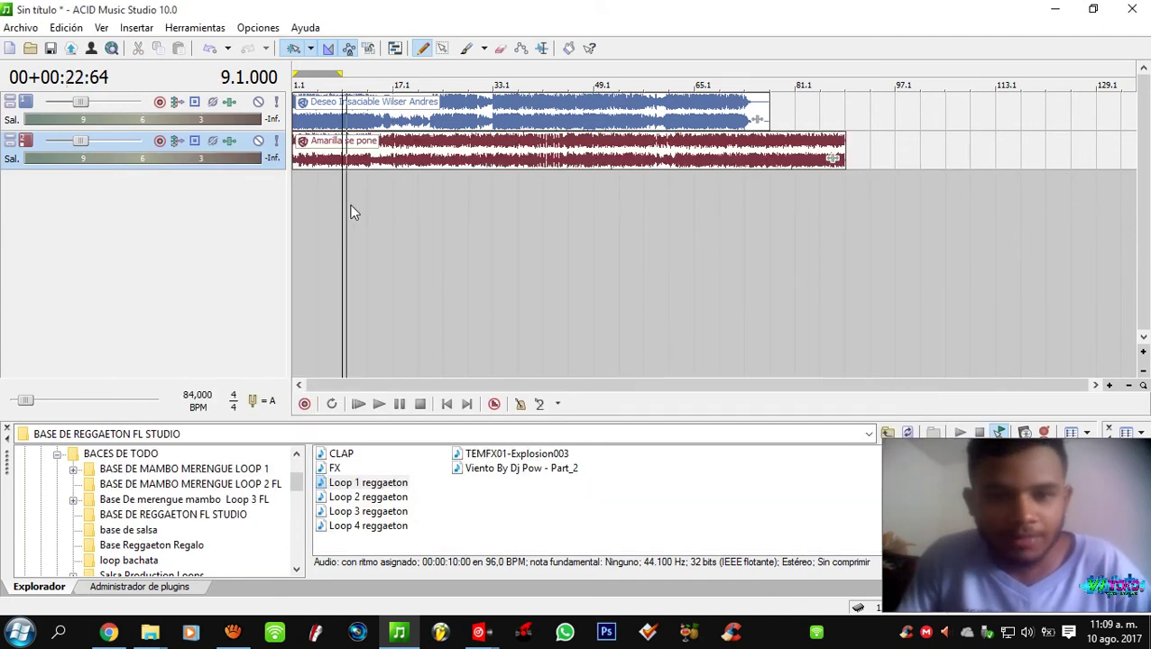
scroll(316, 200, up, 3)
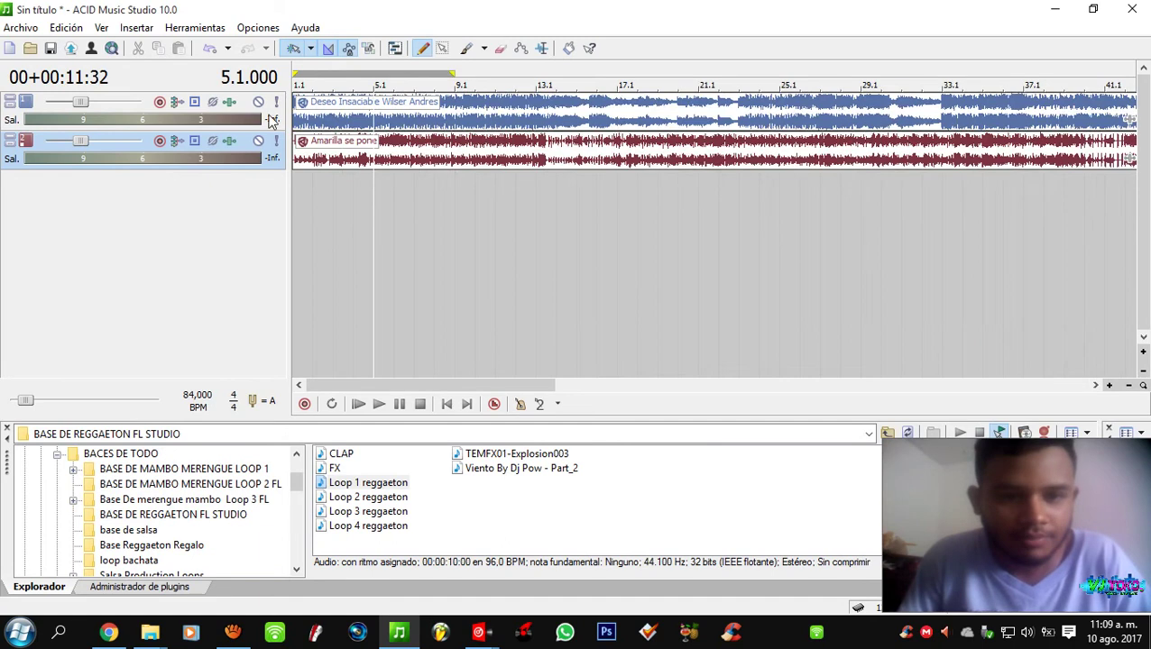
click(321, 148)
click(260, 142)
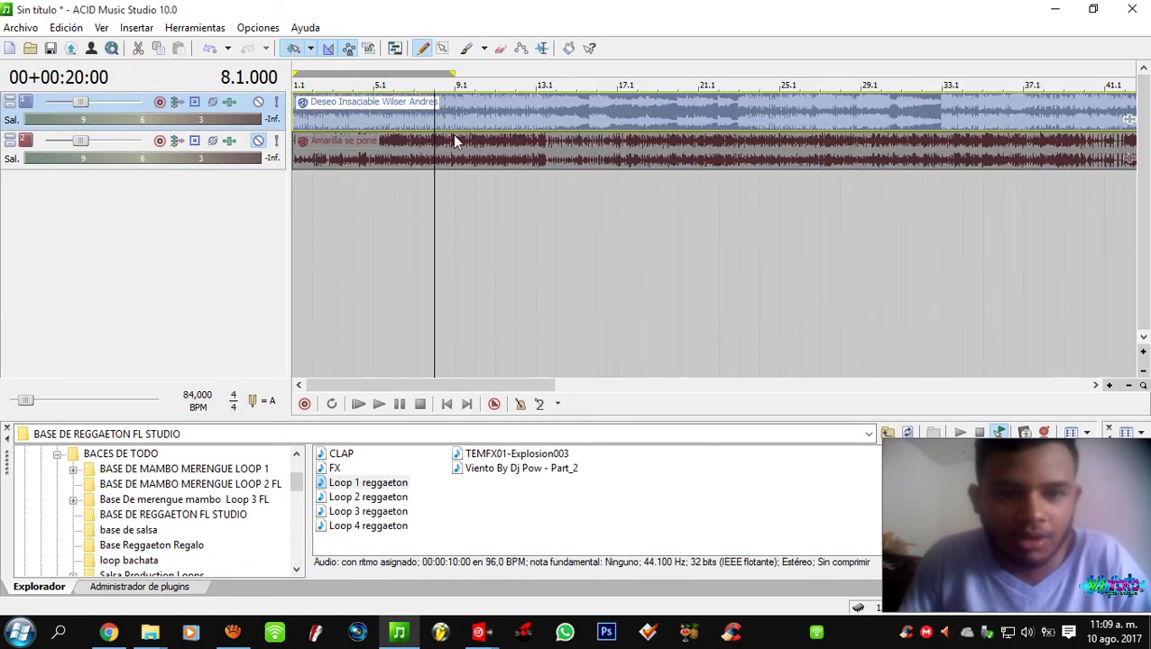
key(space)
click(332, 208)
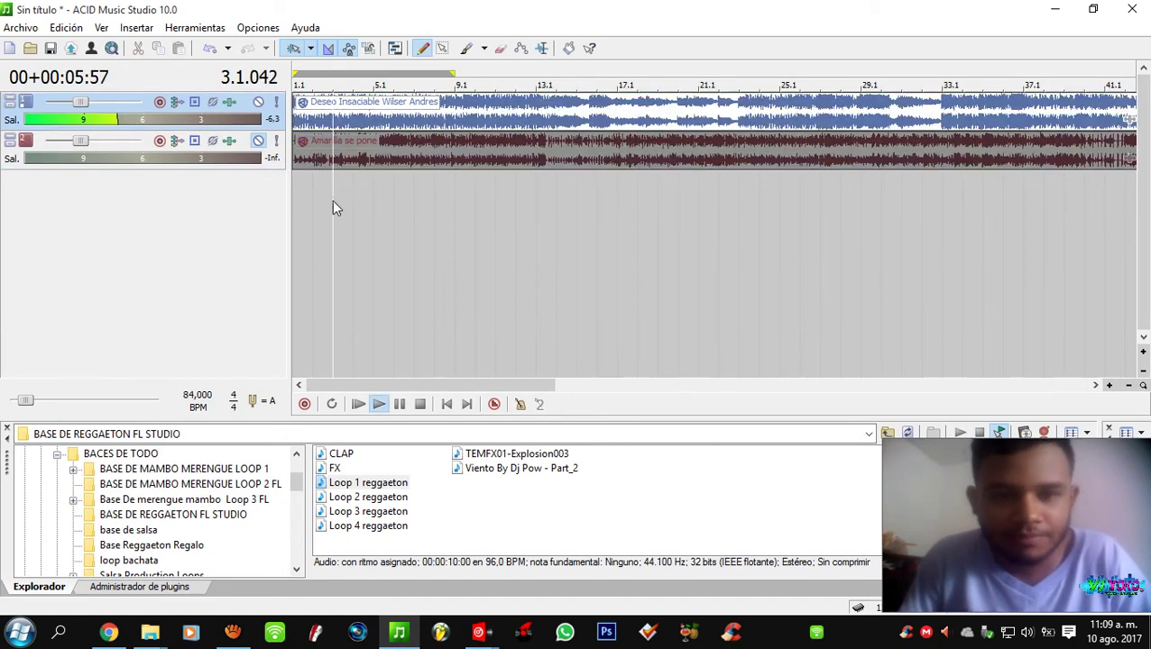
key(space)
- Mute the Deseo Insaciable track, unmute Amarilla se pone, and play it from measure 13.1
click(260, 104)
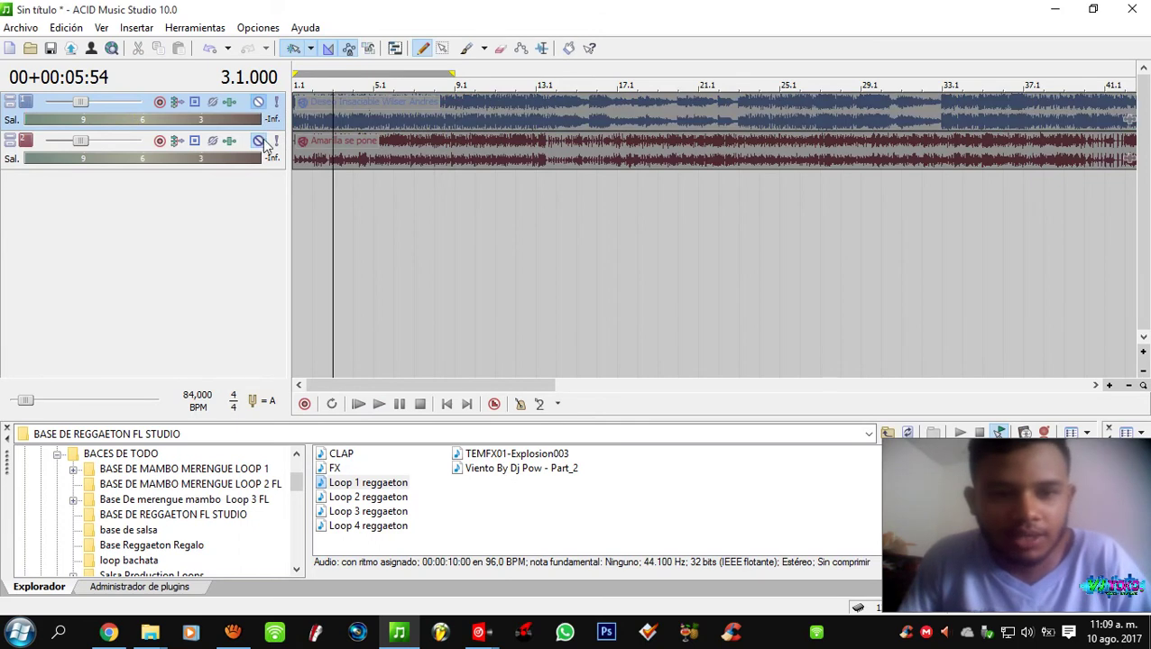
click(258, 141)
click(453, 189)
click(535, 197)
scroll(537, 198, up, 1)
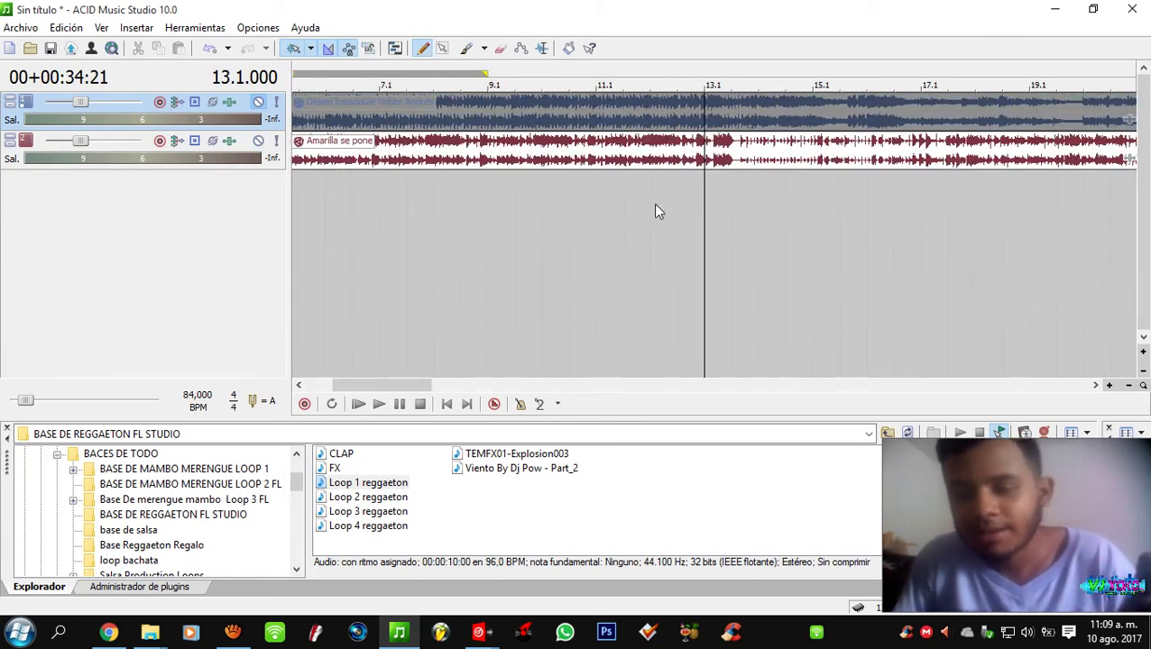
scroll(717, 194, up, 2)
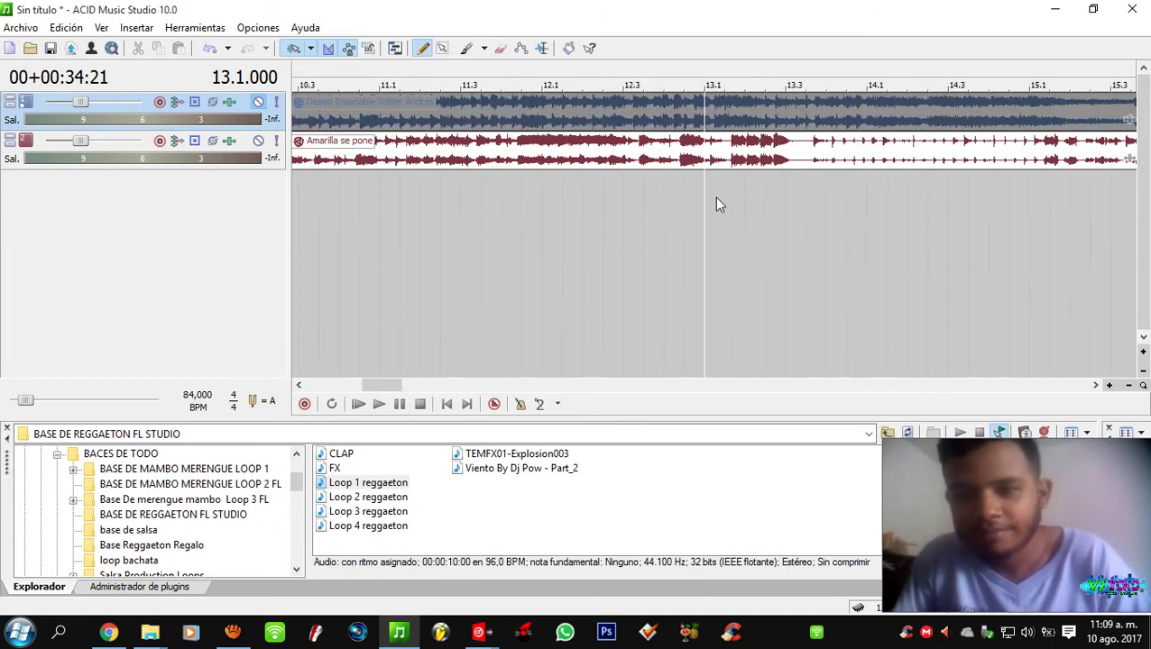
key(space)
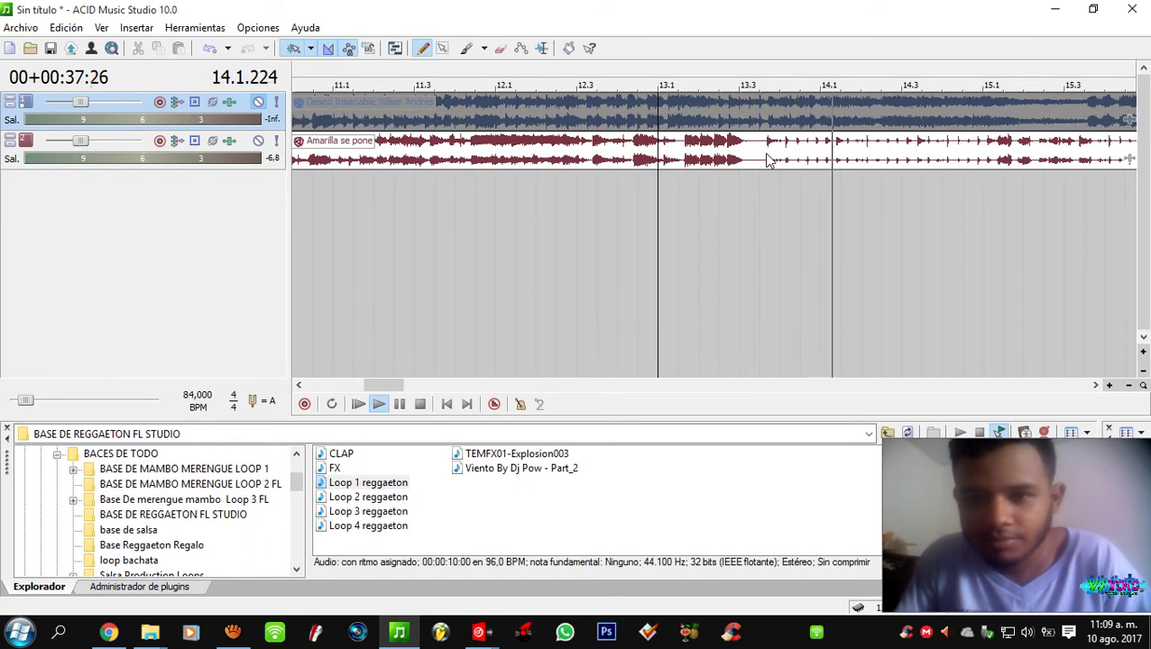
- Play Amarilla se pone from the quiet passage between 13.3 and 13.4 to locate its first beat
click(763, 159)
scroll(758, 161, up, 3)
scroll(751, 162, up, 3)
click(657, 162)
key(space)
scroll(658, 161, down, 6)
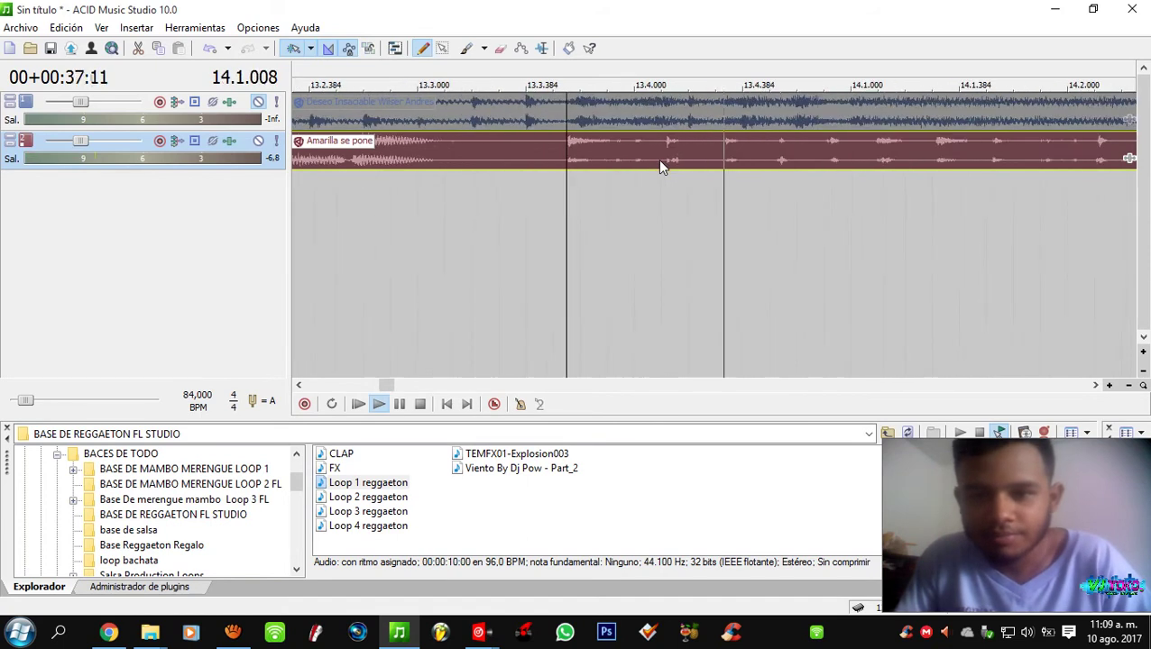
key(space)
key(space)
key(space)
- Split the Amarilla se pone clip at 13.3.531 and delete the part before the split
scroll(638, 171, up, 5)
scroll(755, 160, up, 4)
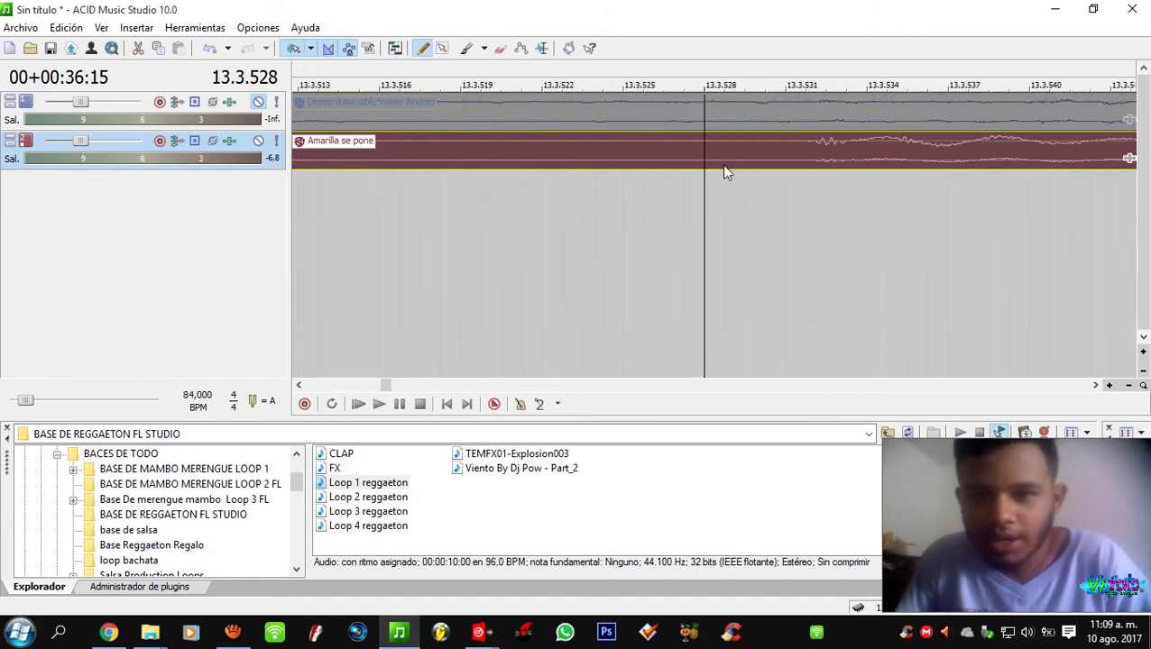
click(721, 161)
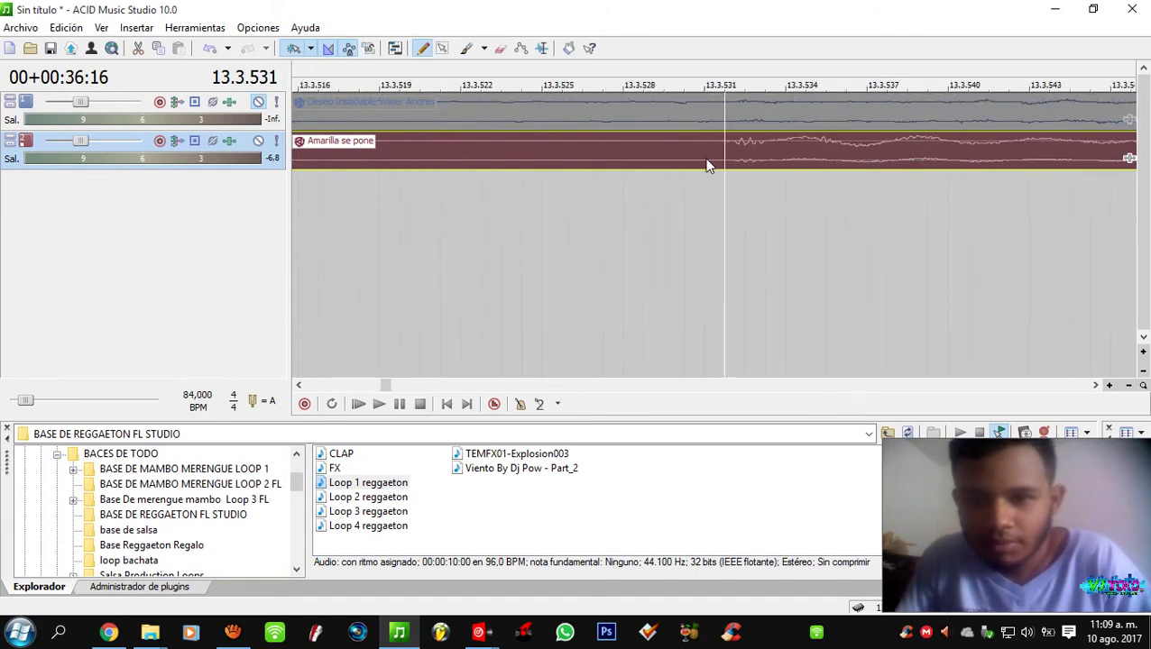
key(s)
drag(1010, 162, 755, 172)
click(399, 155)
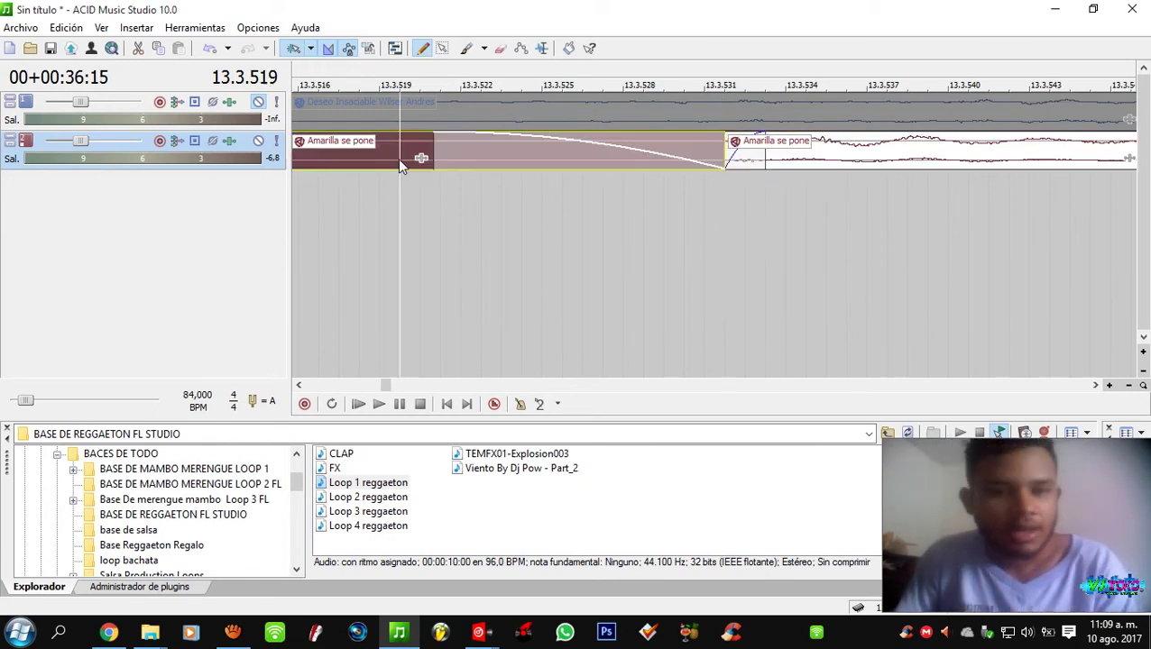
key(Delete)
- Move the remaining Amarilla se pone clip to the start of the timeline at 1.1.000
click(724, 180)
scroll(713, 177, down, 5)
scroll(671, 213, up, 4)
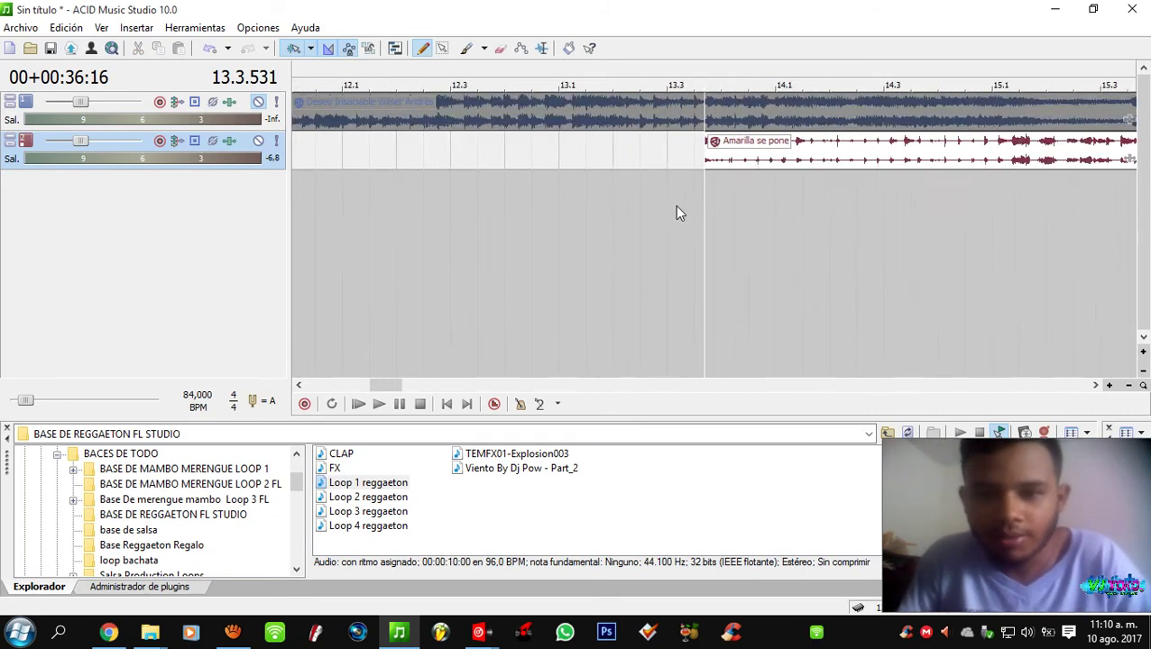
scroll(677, 204, down, 5)
drag(631, 163, 315, 171)
click(297, 201)
scroll(299, 201, up, 10)
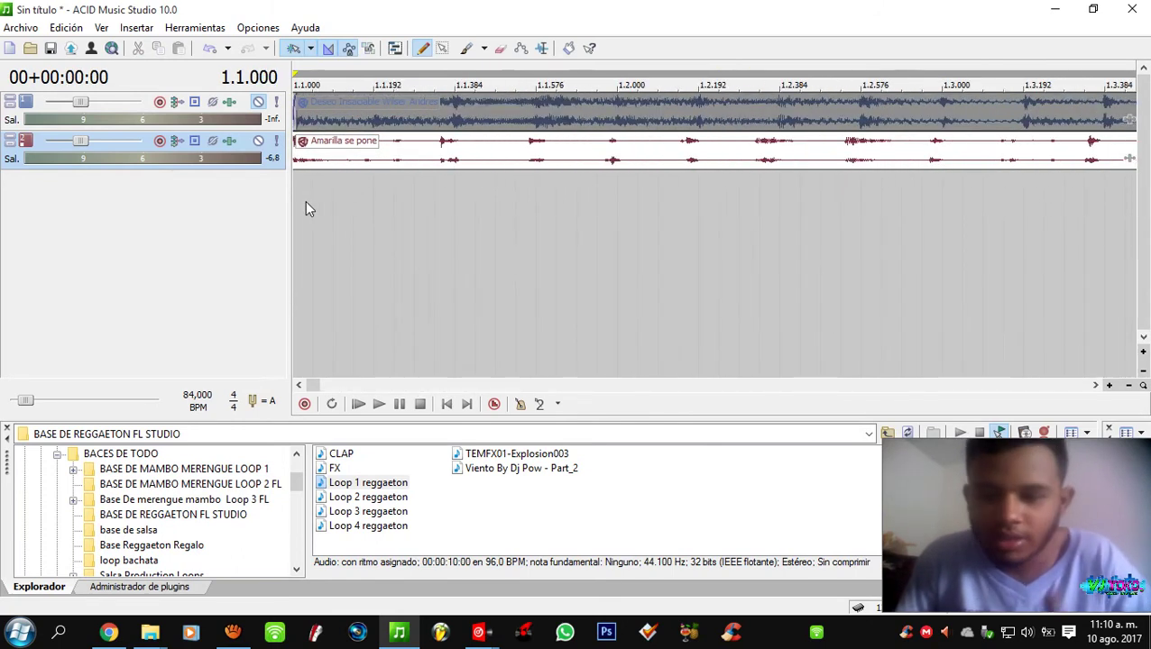
scroll(316, 203, down, 3)
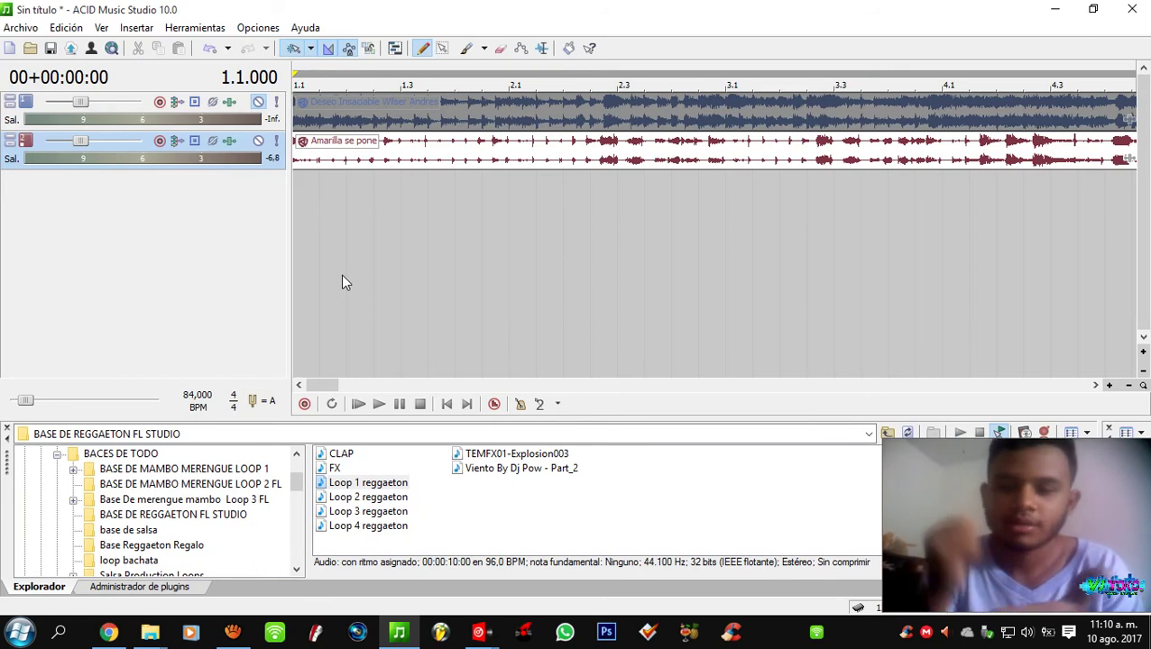
- Listen to the first measure of Amarilla se pone from the start of the timeline
key(space)
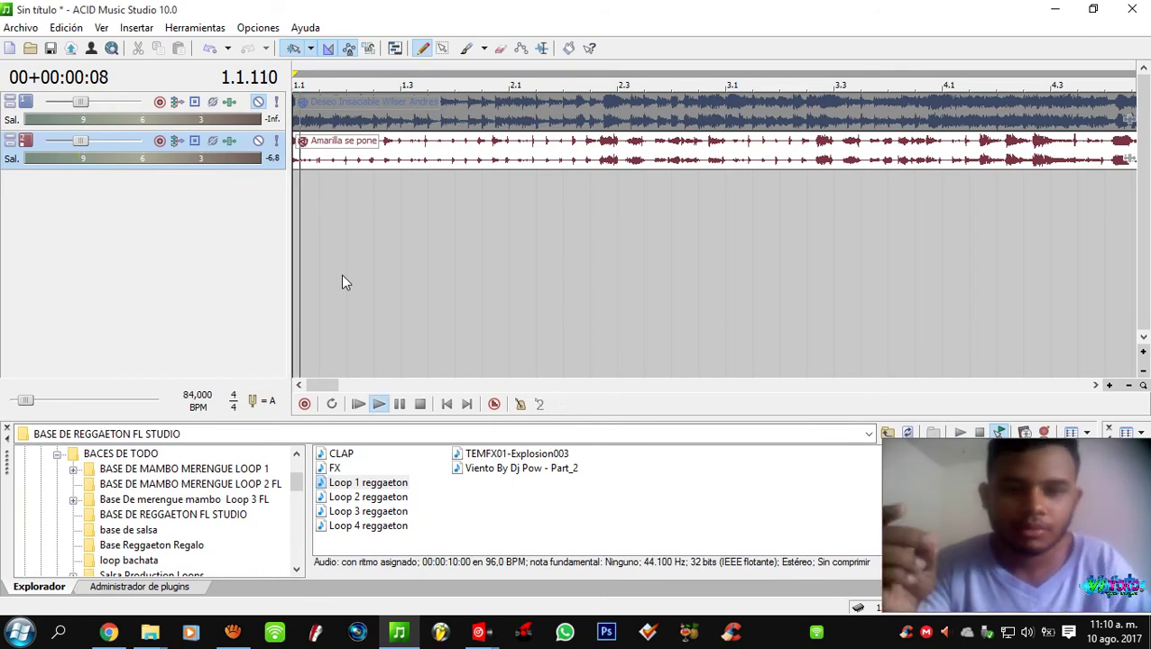
key(space)
key(space)
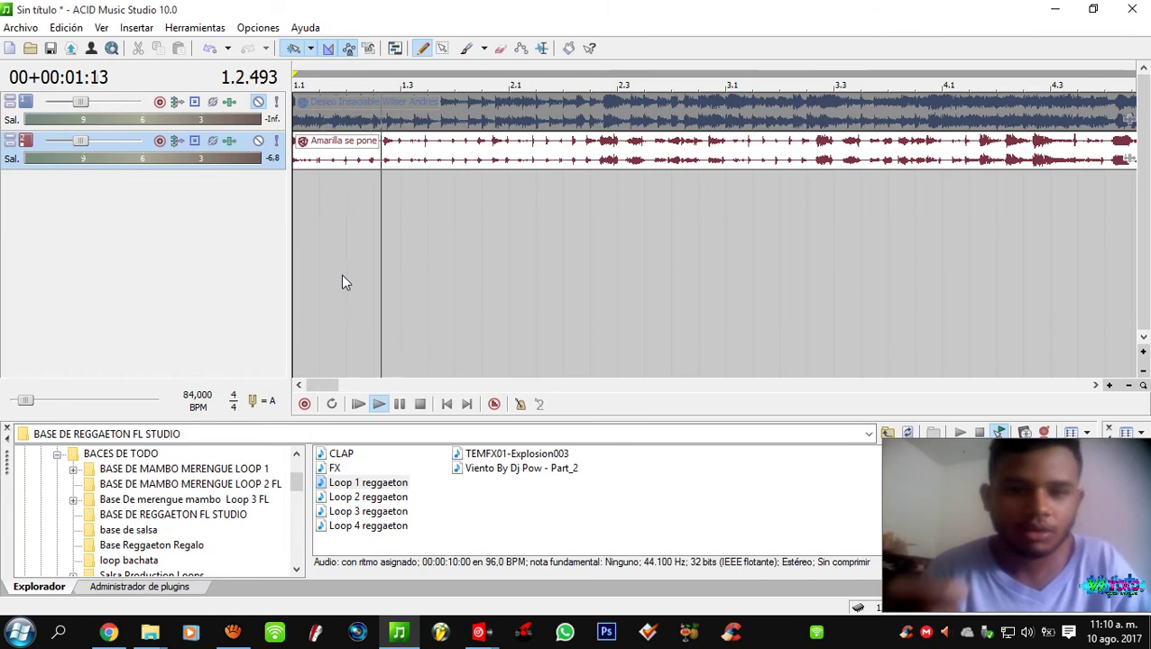
key(space)
key(space)
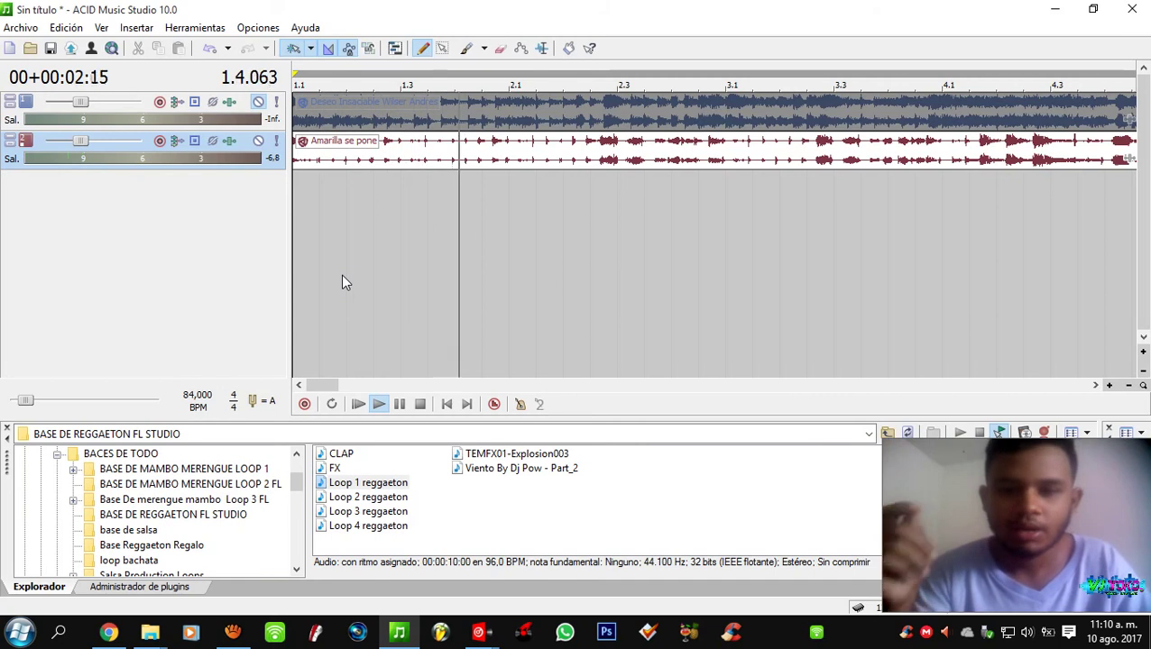
key(space)
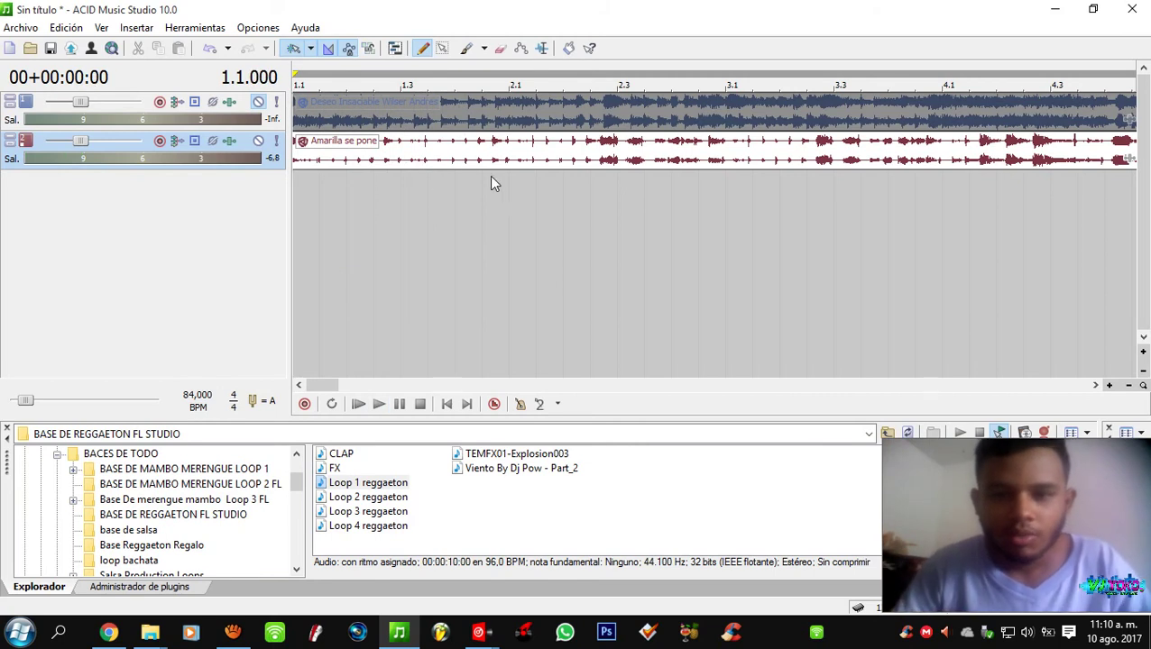
- Split the Amarilla se pone clip at 2.1.000 and delete everything after that point
click(506, 155)
scroll(506, 155, up, 8)
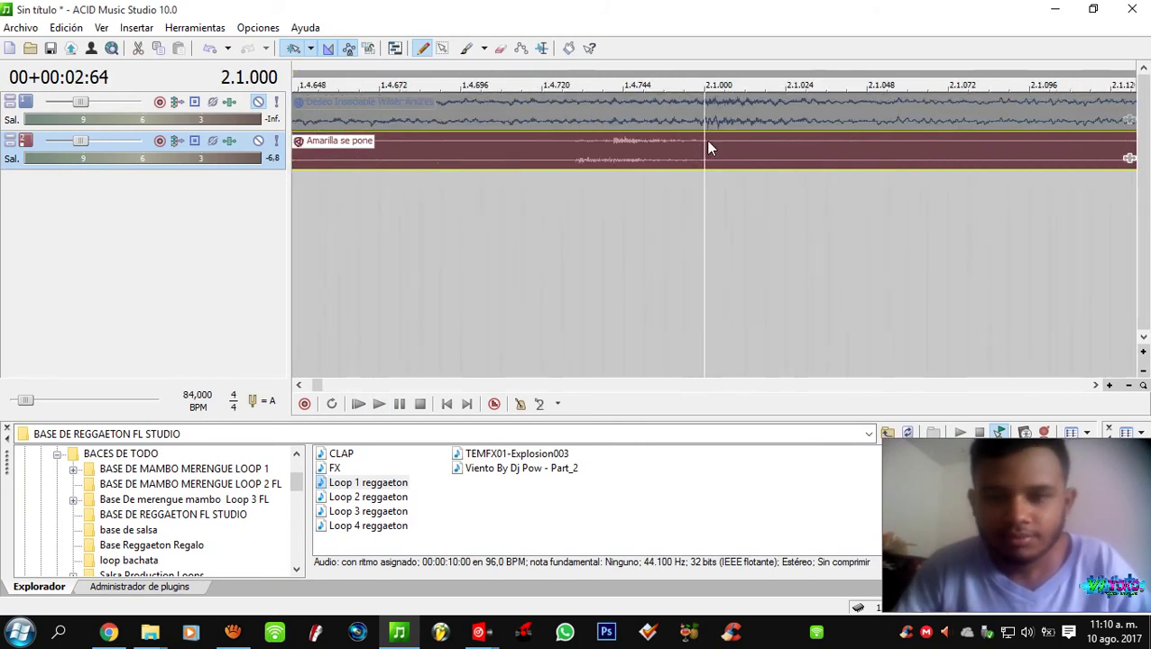
scroll(706, 149, down, 5)
scroll(706, 150, up, 3)
scroll(644, 153, down, 5)
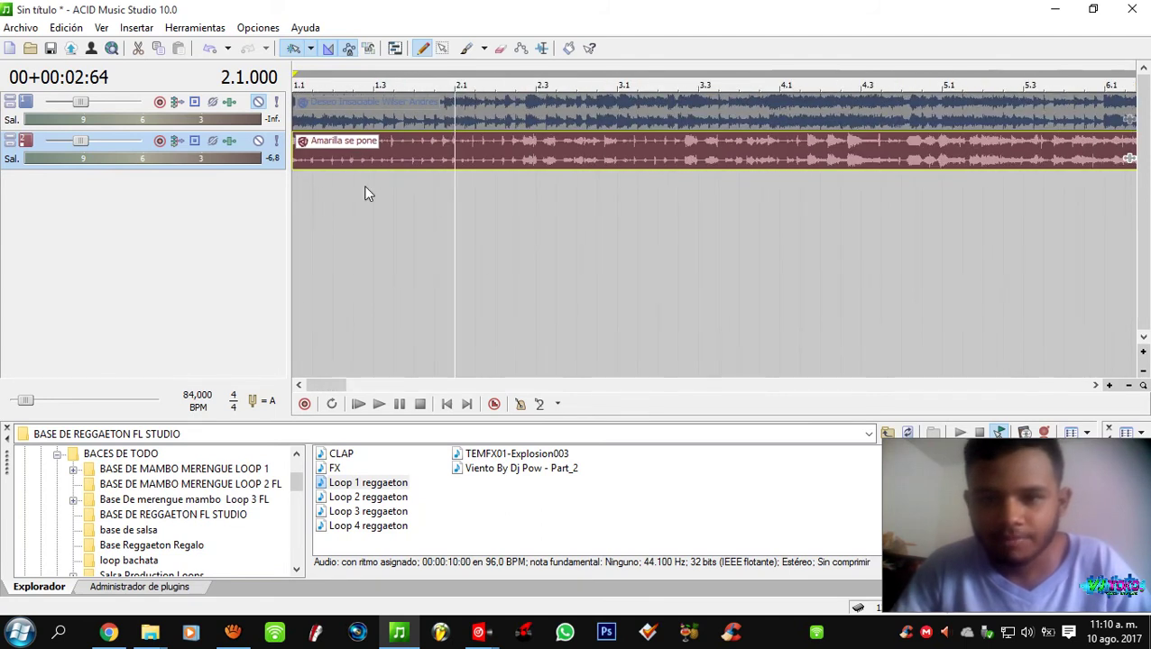
click(292, 178)
key(space)
click(446, 151)
scroll(446, 151, up, 5)
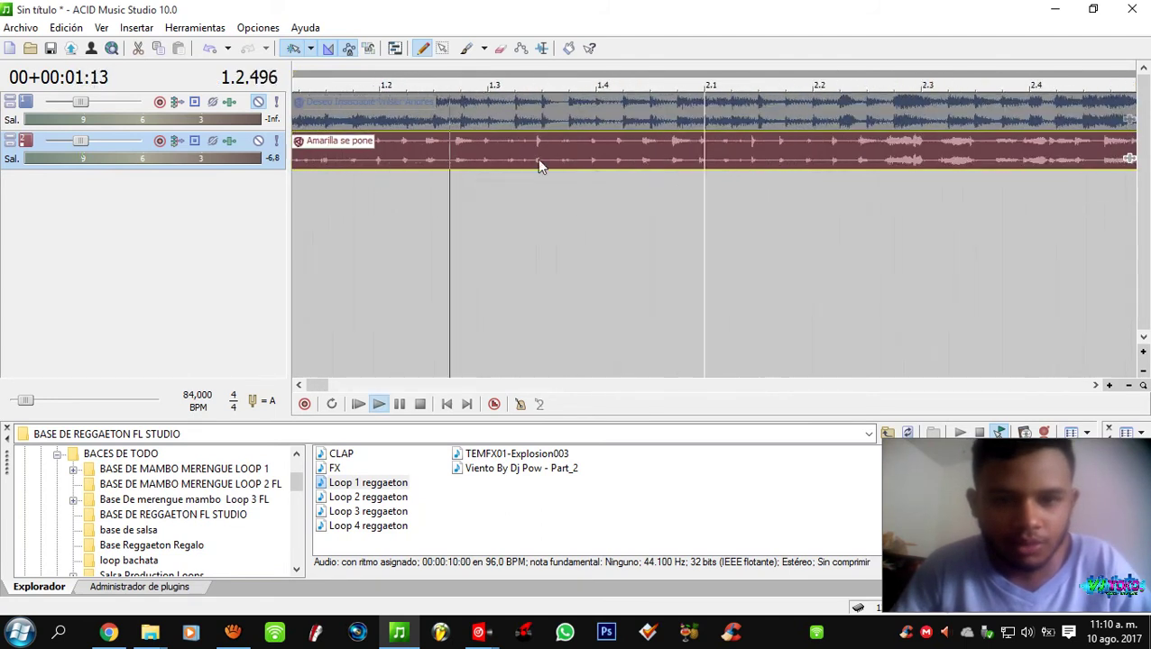
key(space)
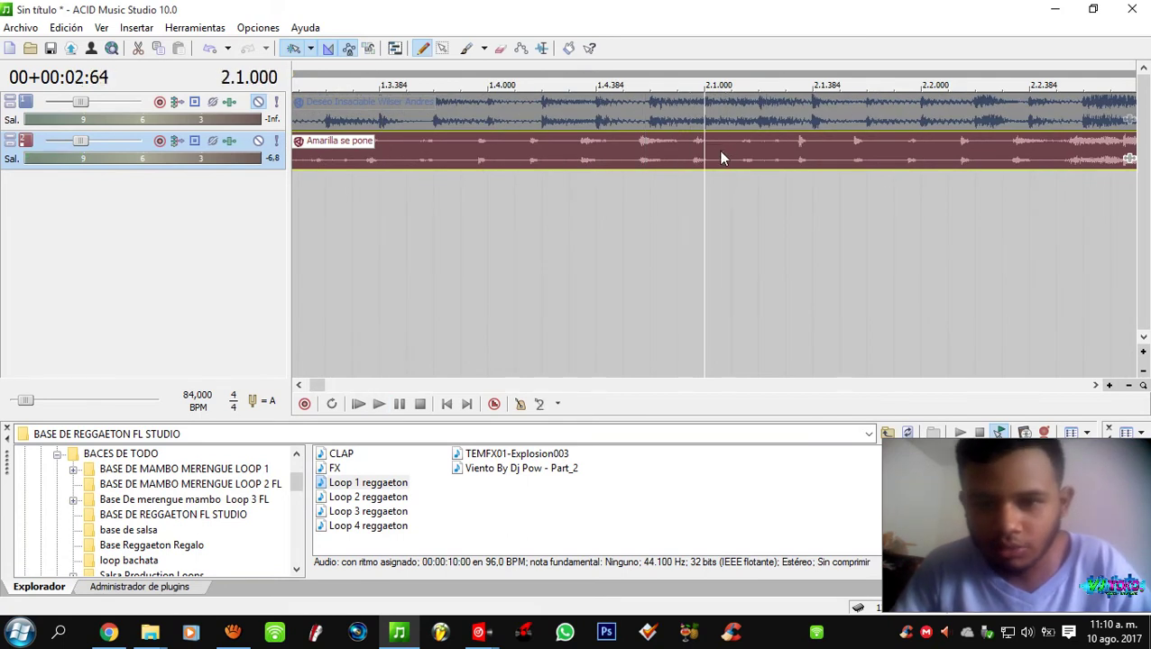
key(s)
scroll(723, 152, down, 6)
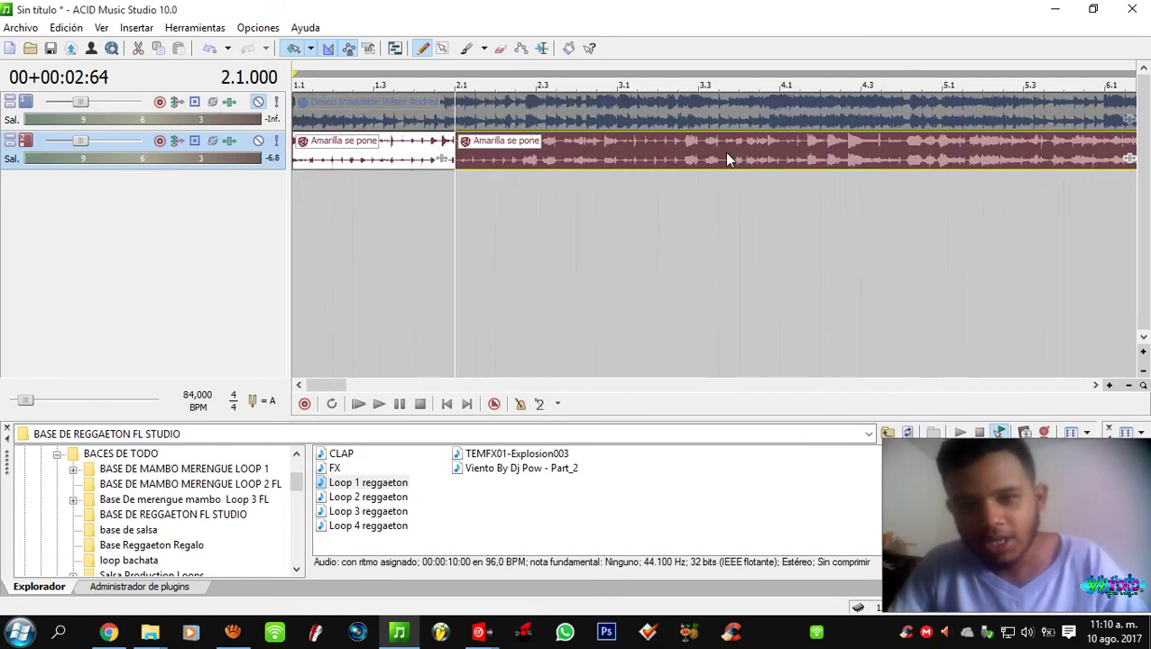
key(Delete)
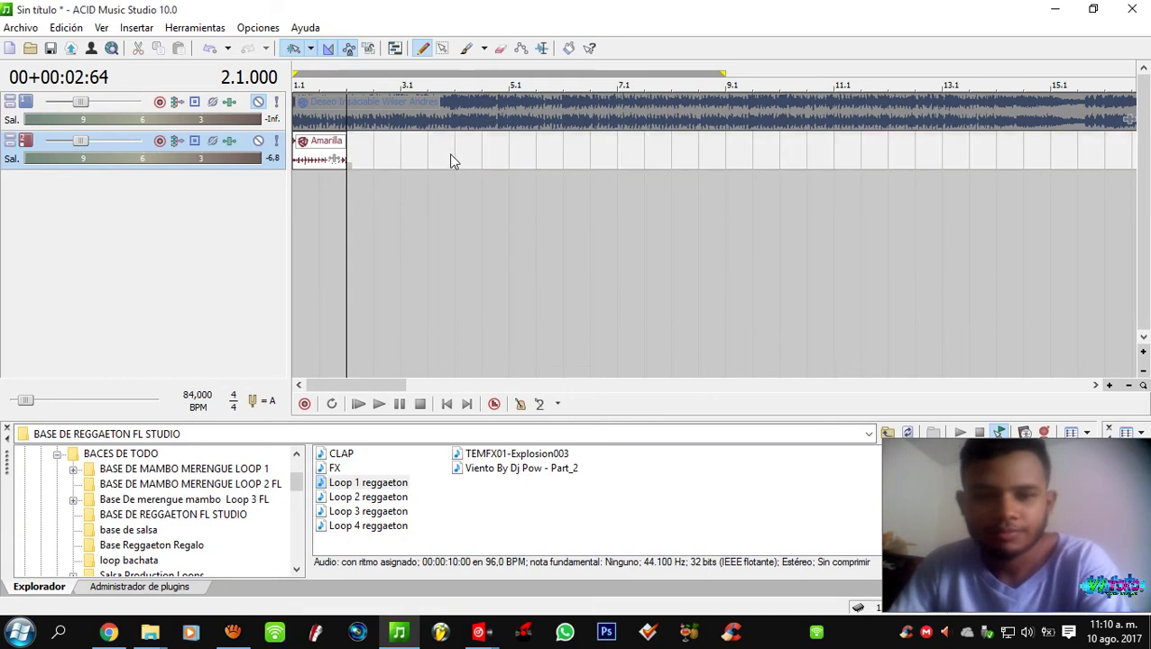
- Play the remaining one-measure Amarilla se pone clip from the start of the timeline
click(294, 171)
scroll(299, 170, up, 5)
click(416, 165)
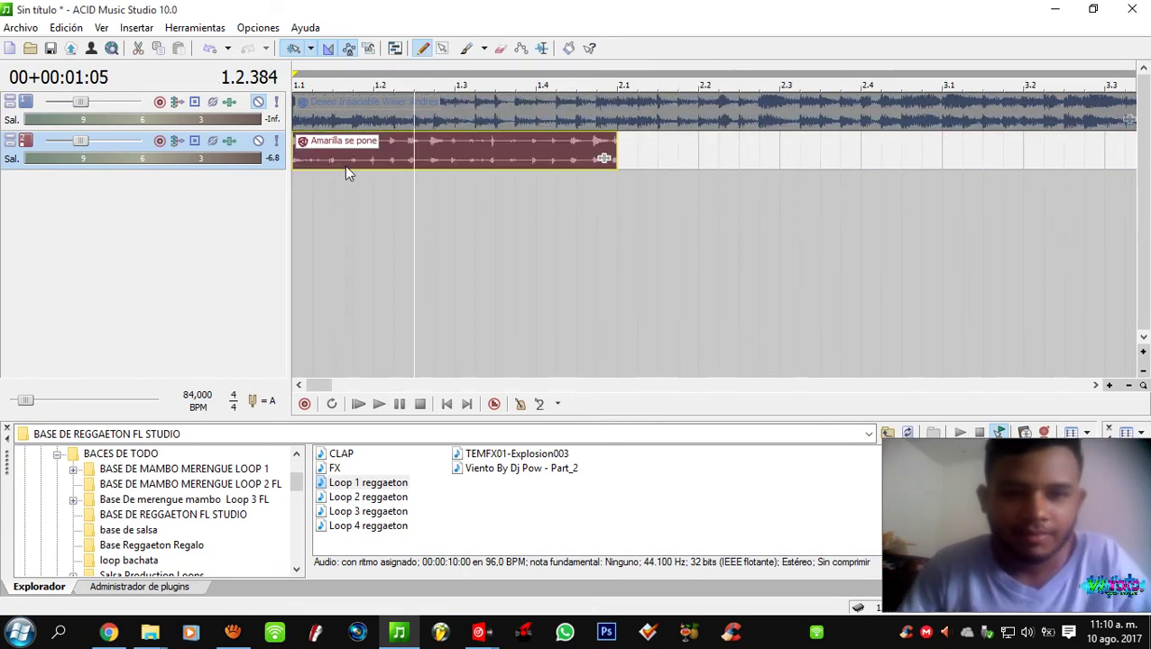
click(292, 202)
key(space)
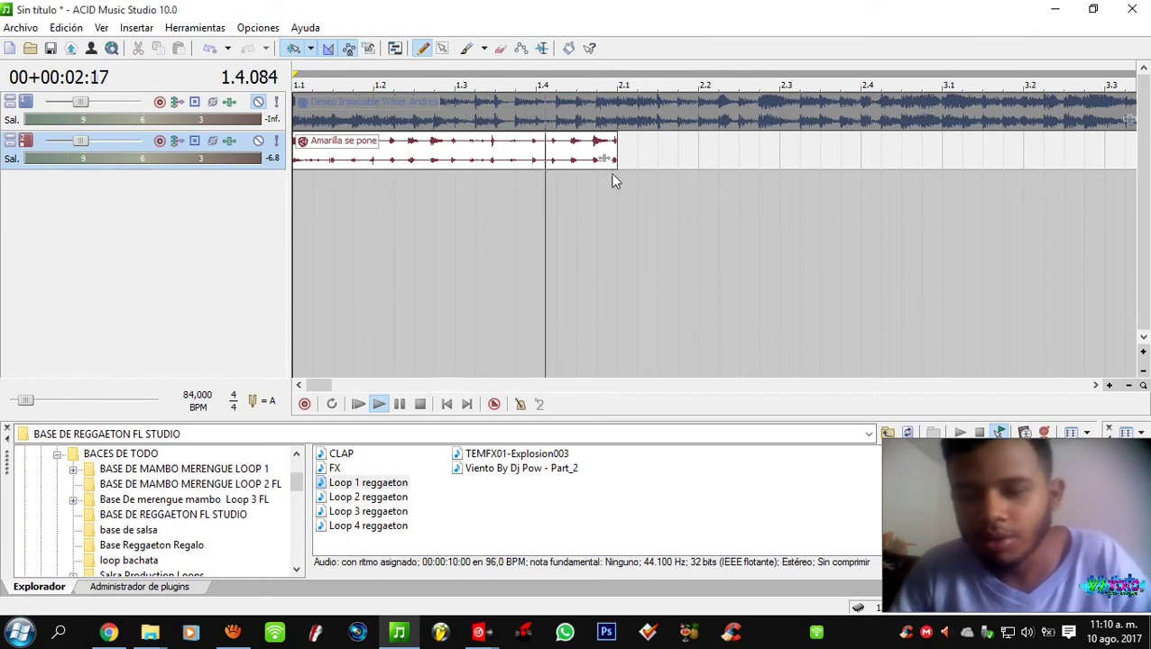
key(space)
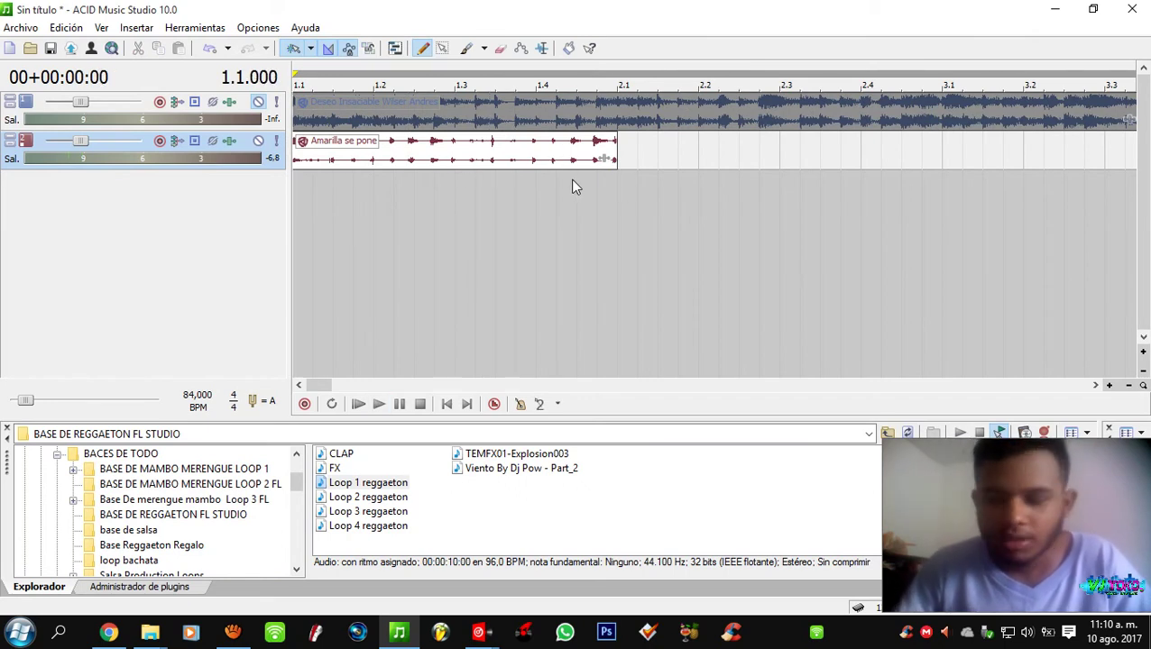
- Examine how the beats in the one-measure Amarilla se pone clip line up with the timeline grid
click(495, 153)
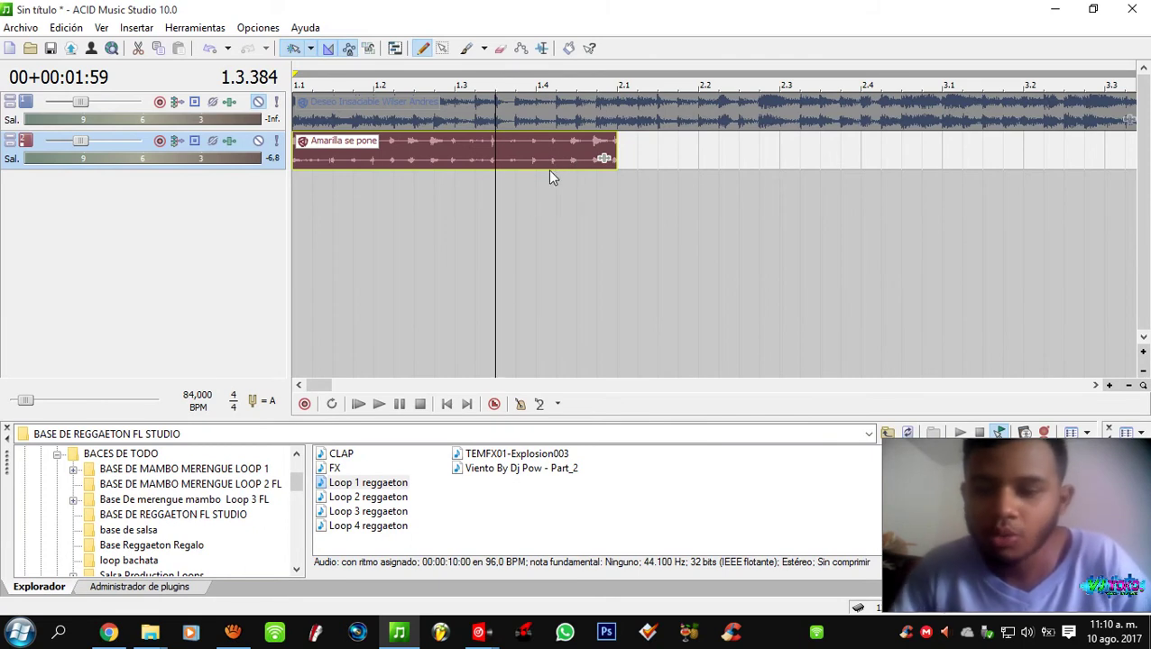
scroll(541, 162, down, 2)
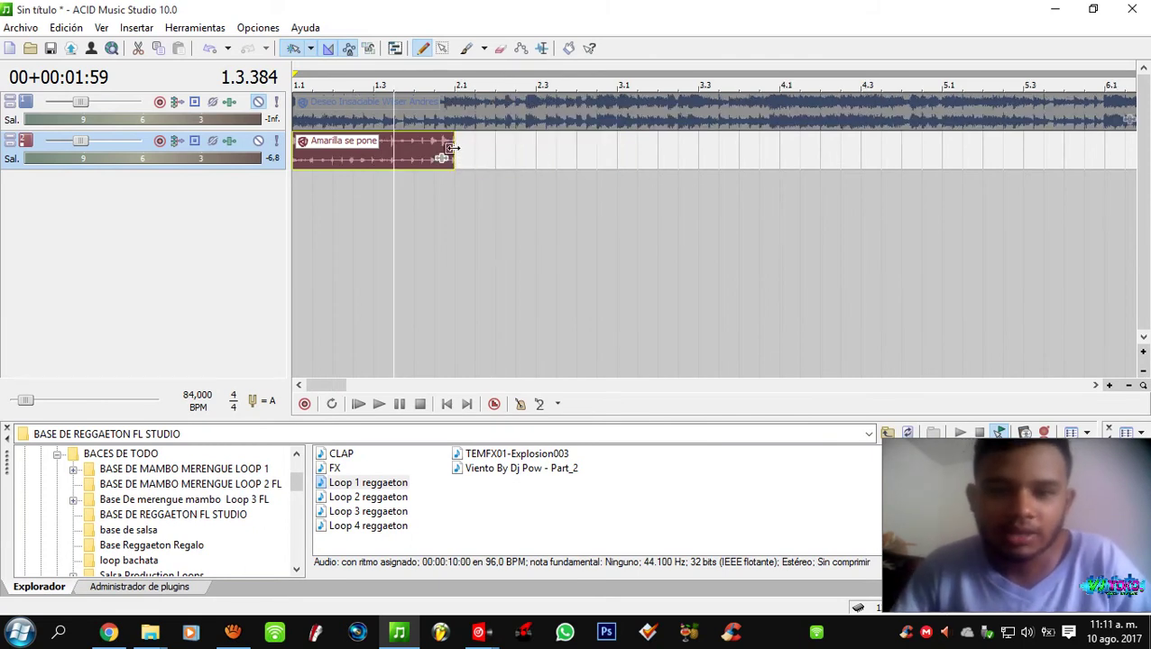
scroll(470, 170, down, 3)
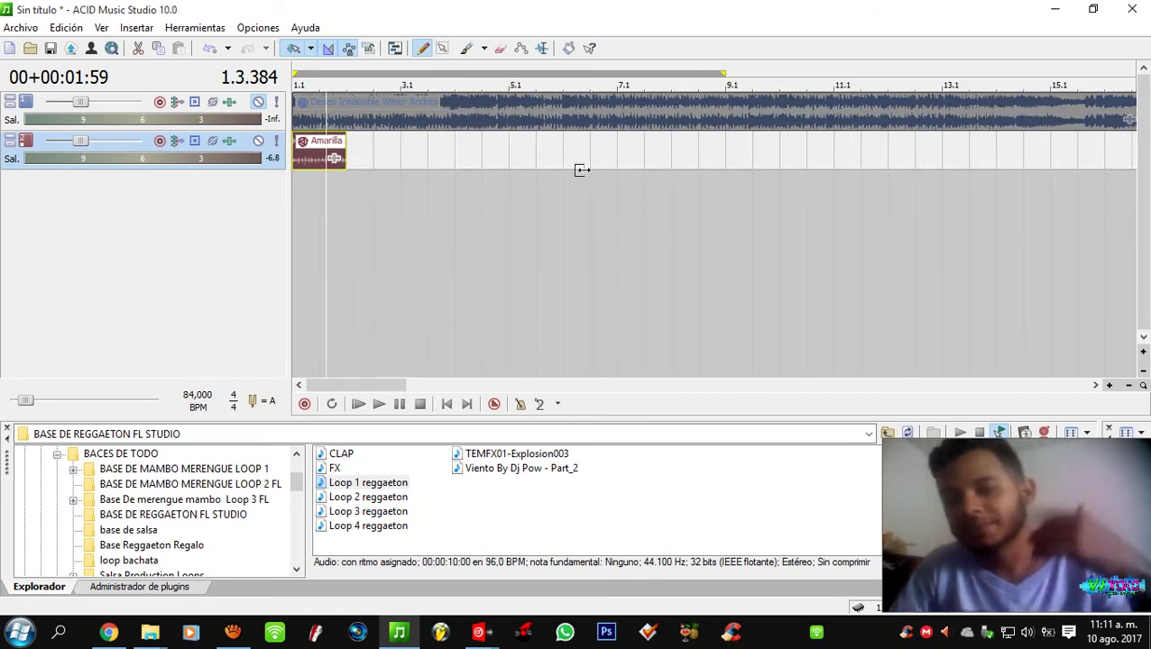
scroll(793, 144, up, 3)
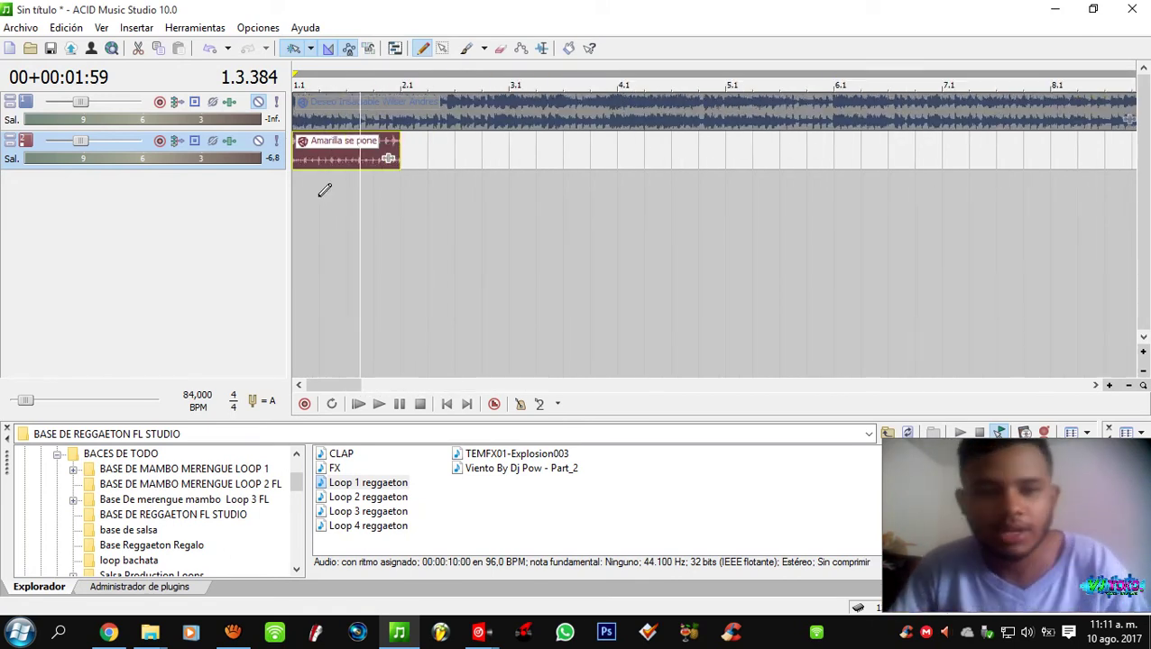
scroll(320, 169, up, 2)
click(365, 156)
scroll(343, 164, down, 1)
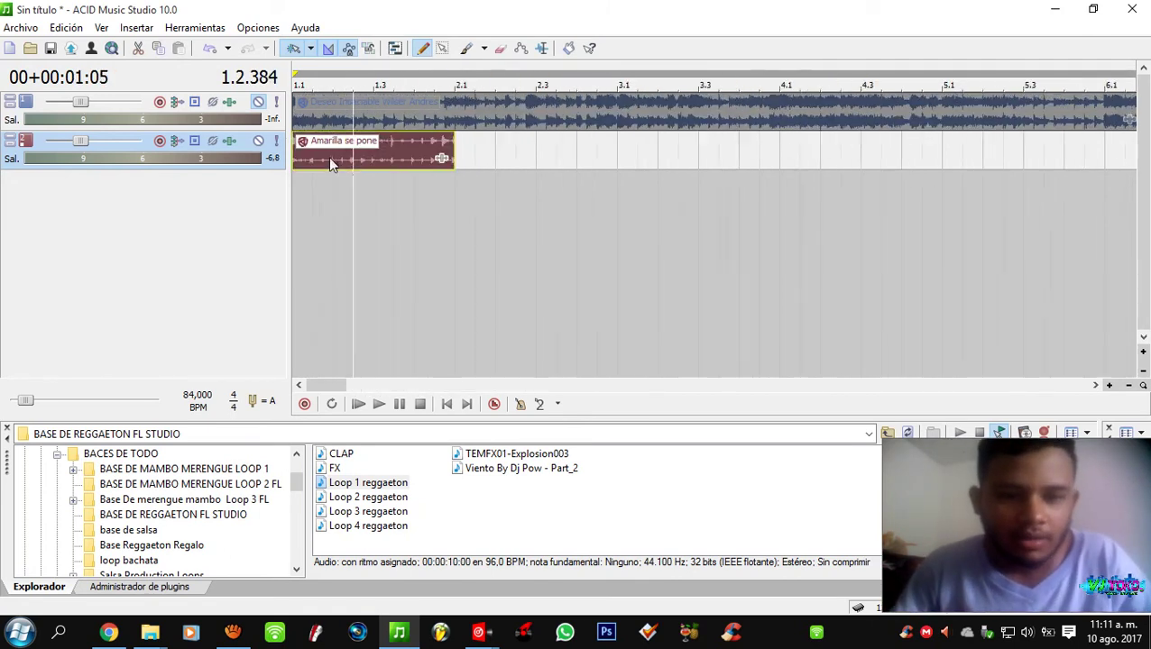
scroll(313, 160, up, 3)
click(309, 160)
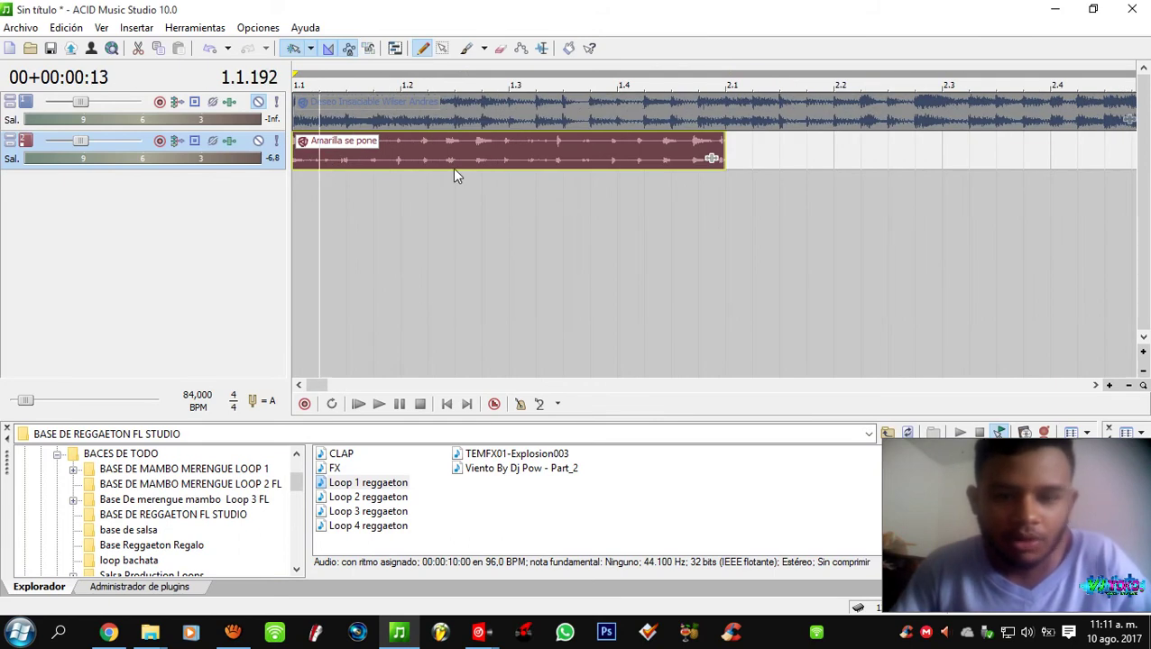
scroll(423, 178, down, 1)
click(304, 159)
scroll(305, 158, up, 2)
scroll(333, 155, down, 1)
scroll(361, 158, up, 3)
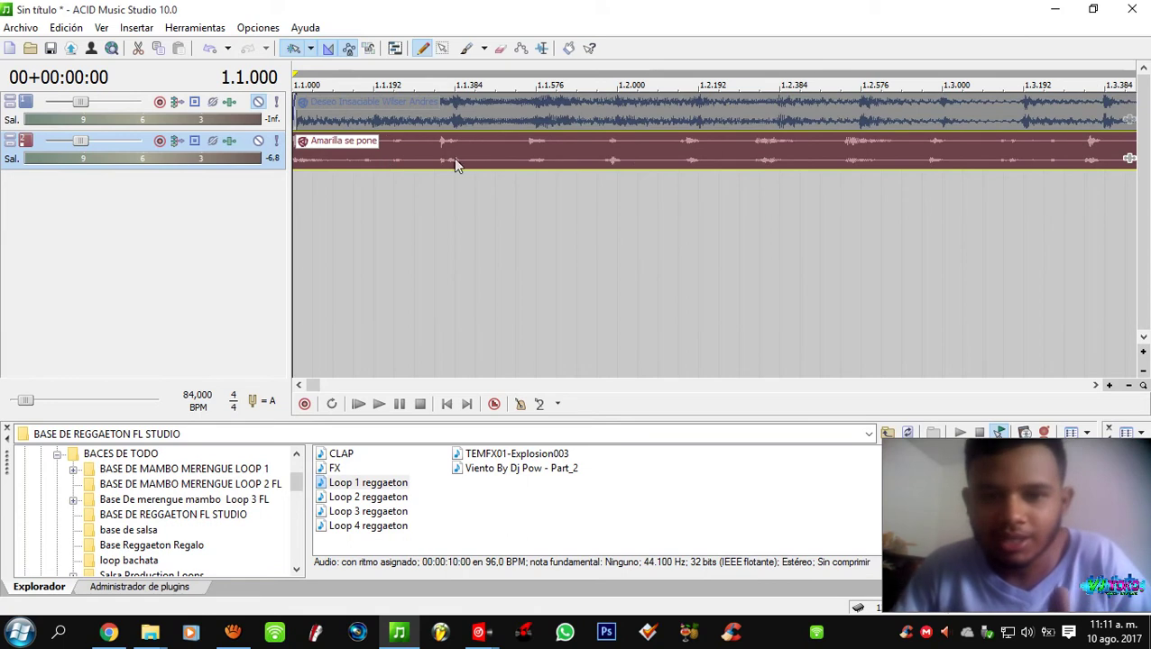
scroll(465, 162, down, 1)
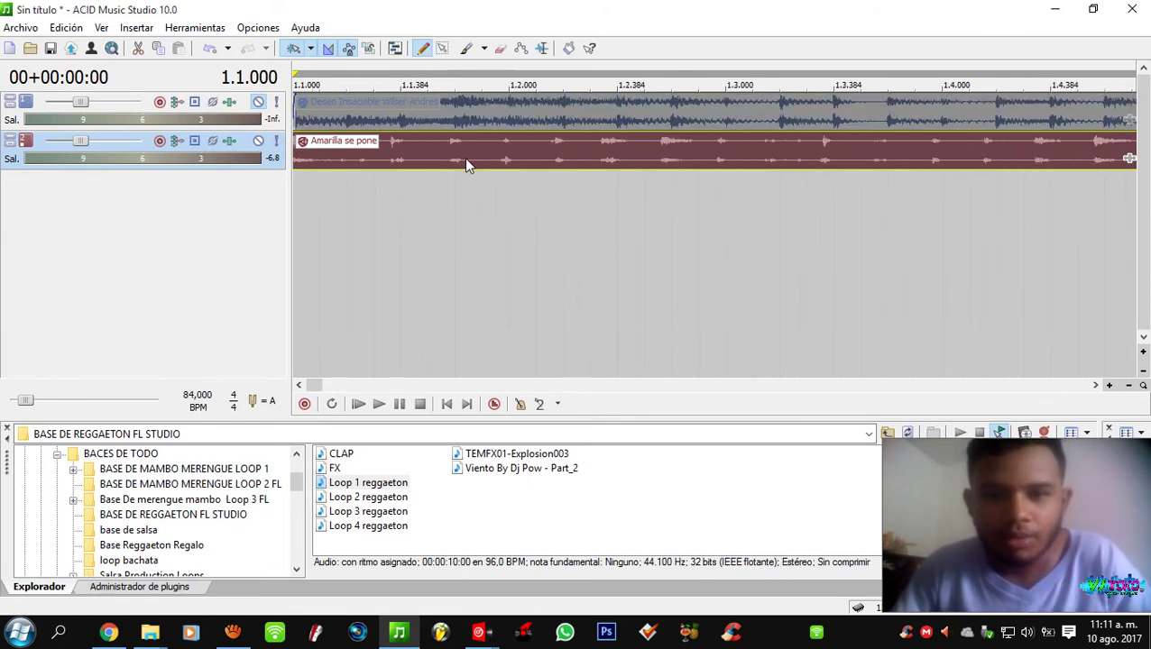
- Compare the Amarilla se pone beat near 1.1.384 with the grid line and the Deseo Insaciable beat
scroll(572, 156, down, 1)
scroll(409, 154, up, 2)
click(453, 159)
scroll(452, 159, up, 2)
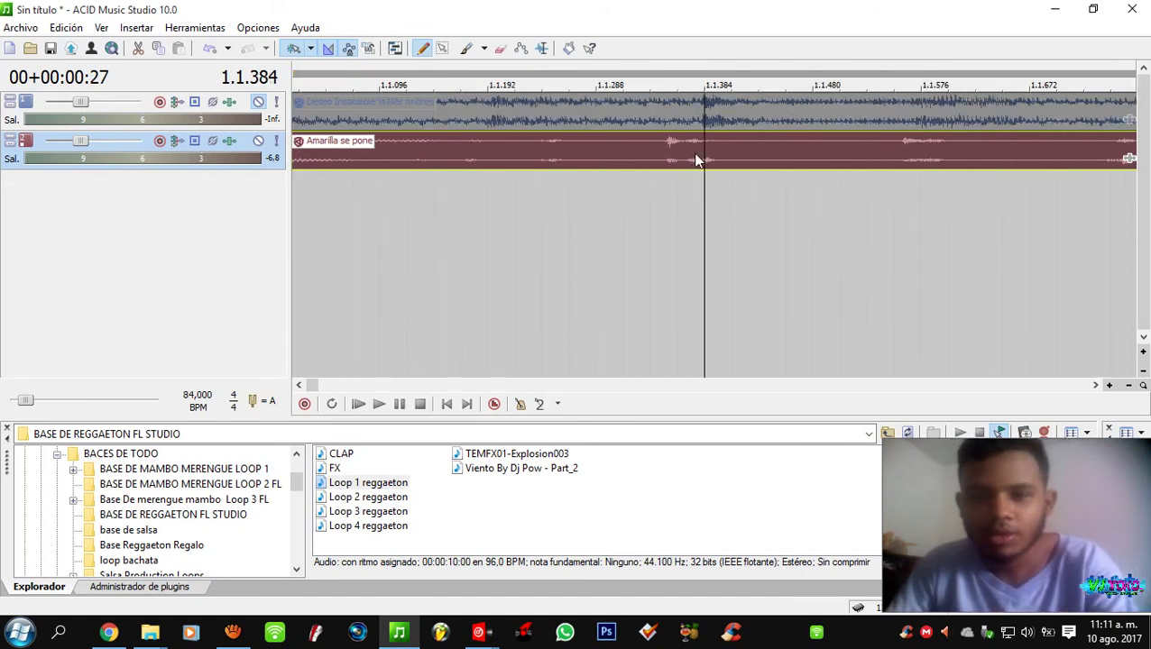
scroll(691, 150, up, 1)
scroll(693, 135, up, 2)
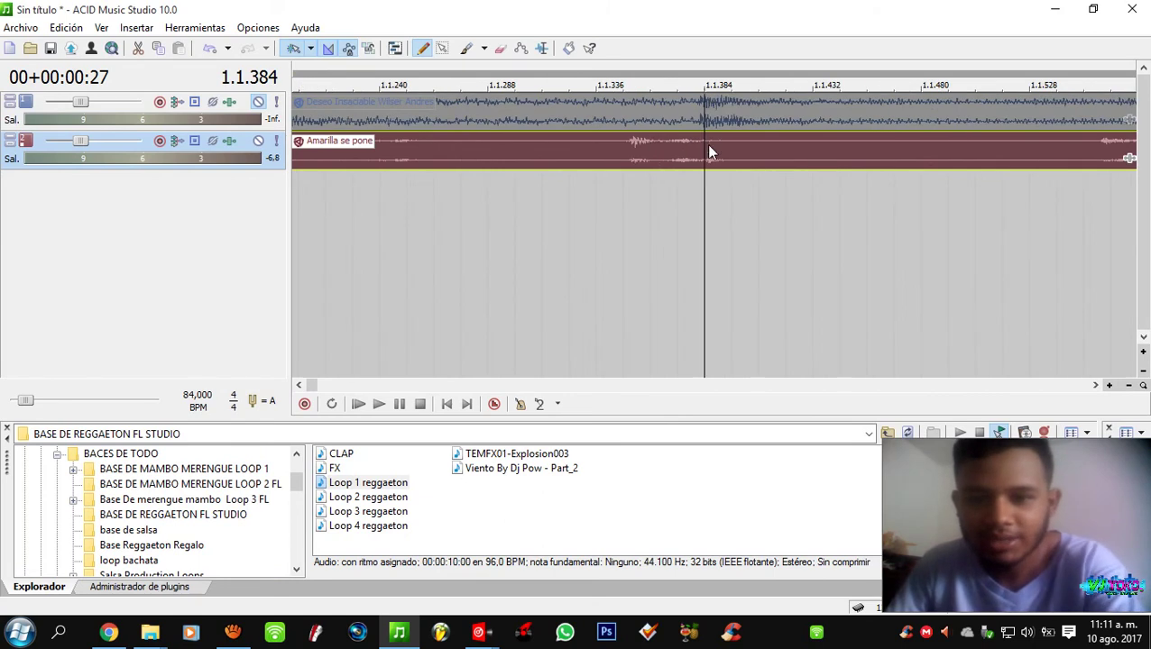
scroll(708, 224, down, 1)
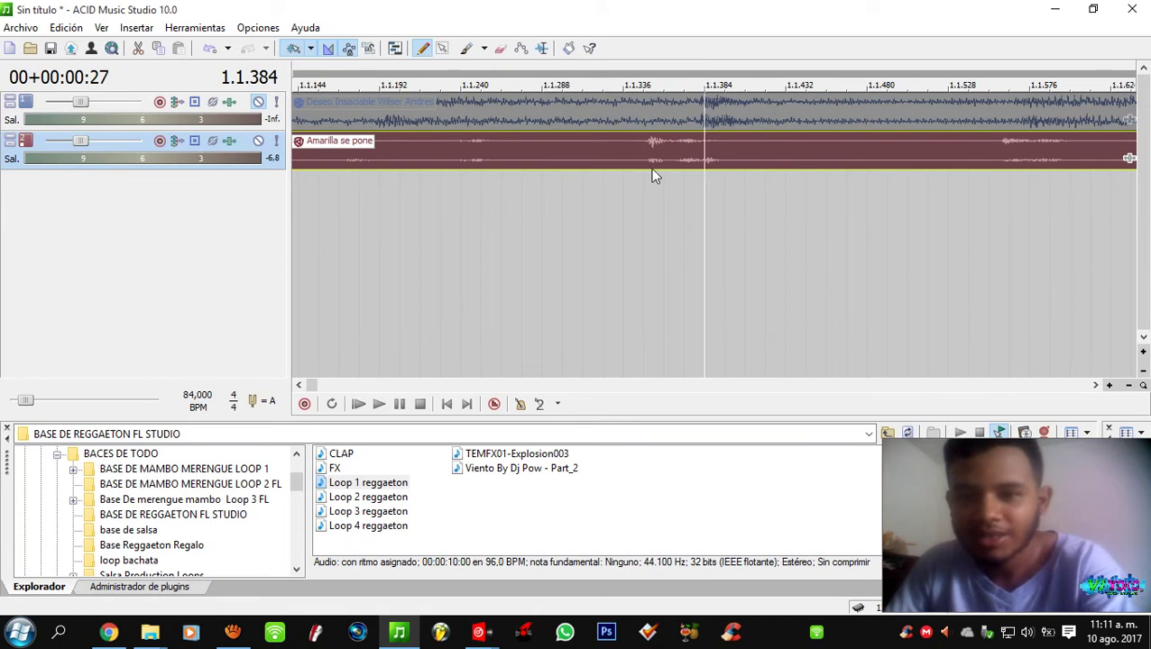
scroll(648, 168, down, 2)
scroll(580, 171, down, 3)
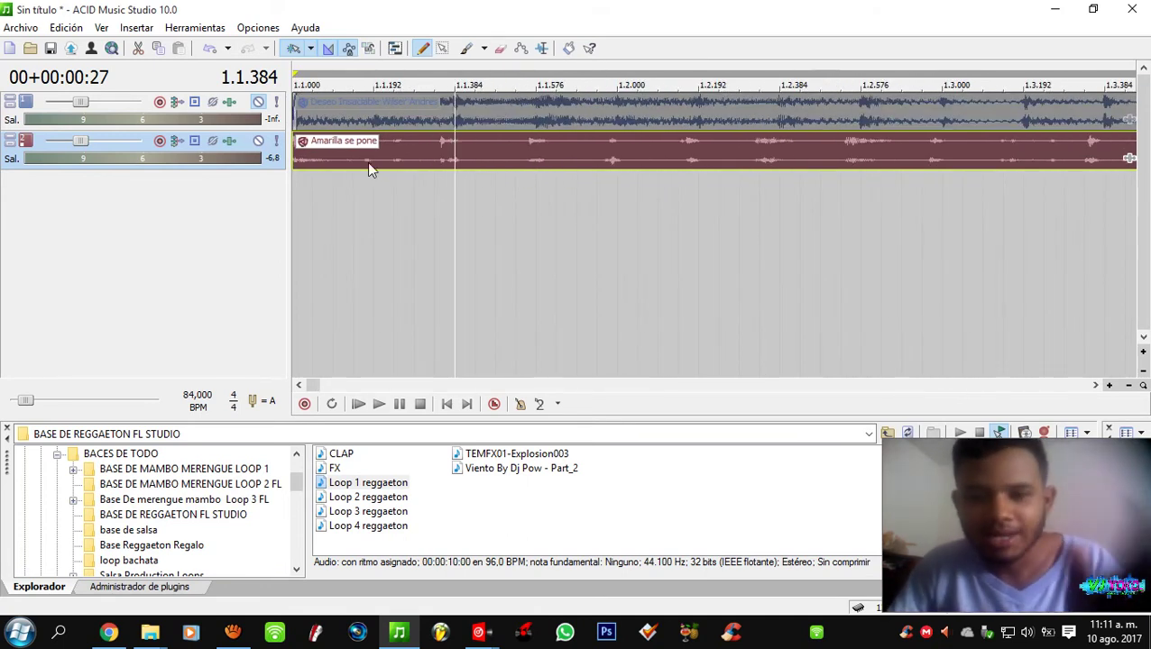
- Listen briefly to the opening of Amarilla se pone and split its clip at 1.1.156, before the second beat
click(300, 183)
scroll(492, 203, up, 3)
key(space)
key(space)
click(483, 161)
scroll(541, 155, up, 3)
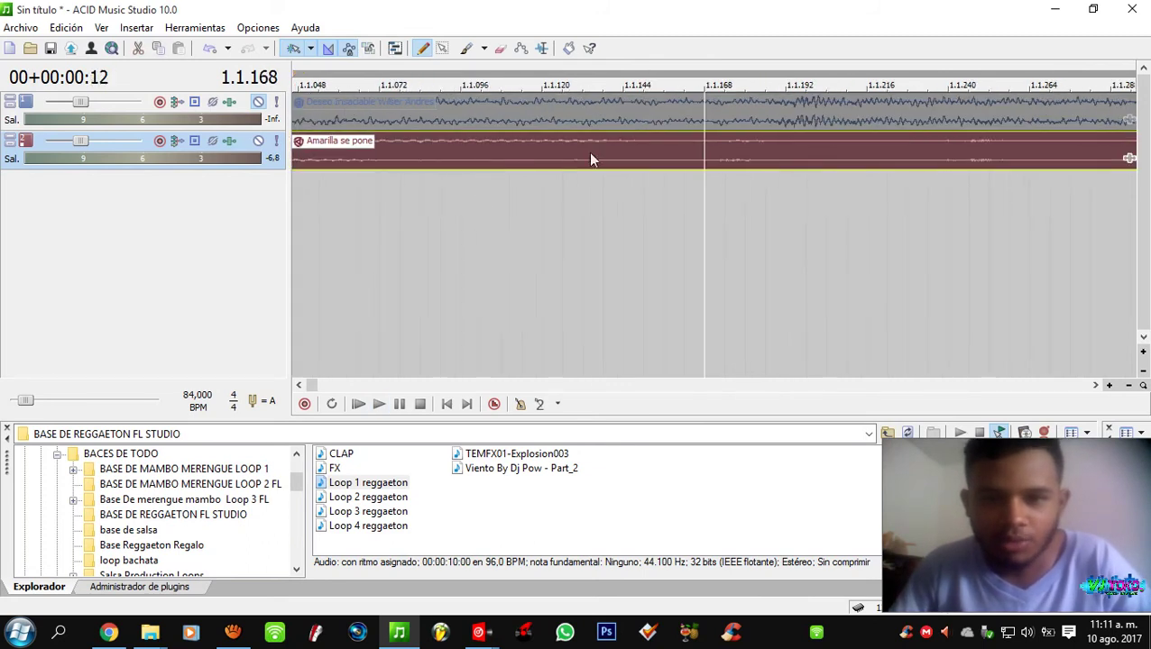
click(670, 153)
key(s)
scroll(683, 168, down, 1)
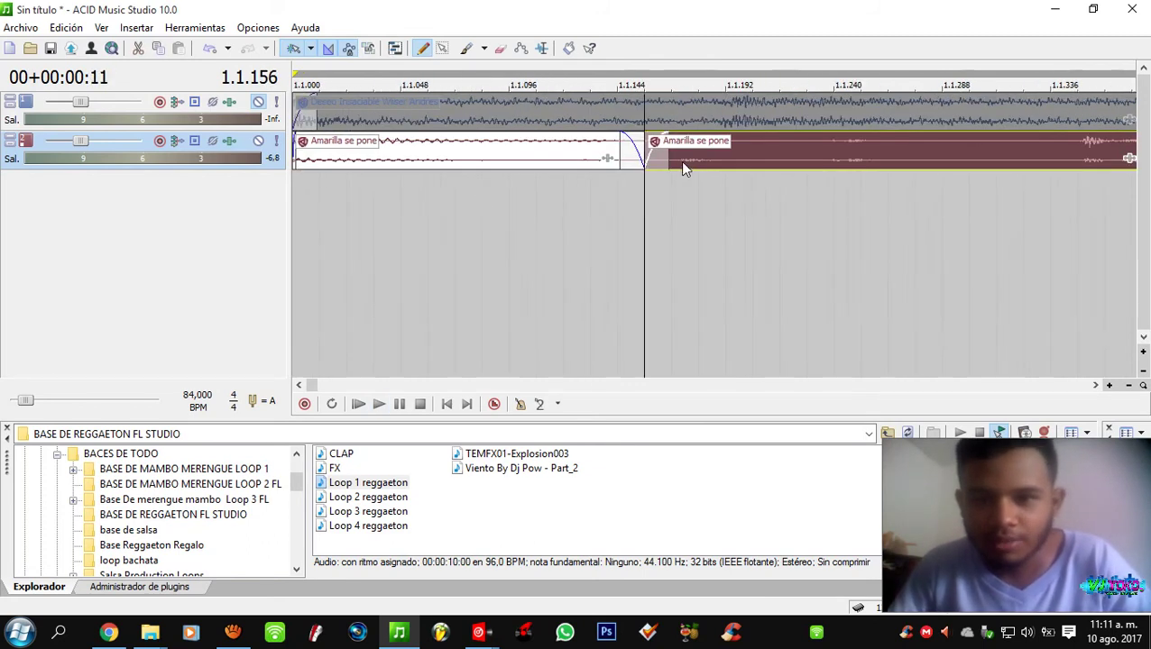
scroll(683, 168, down, 1)
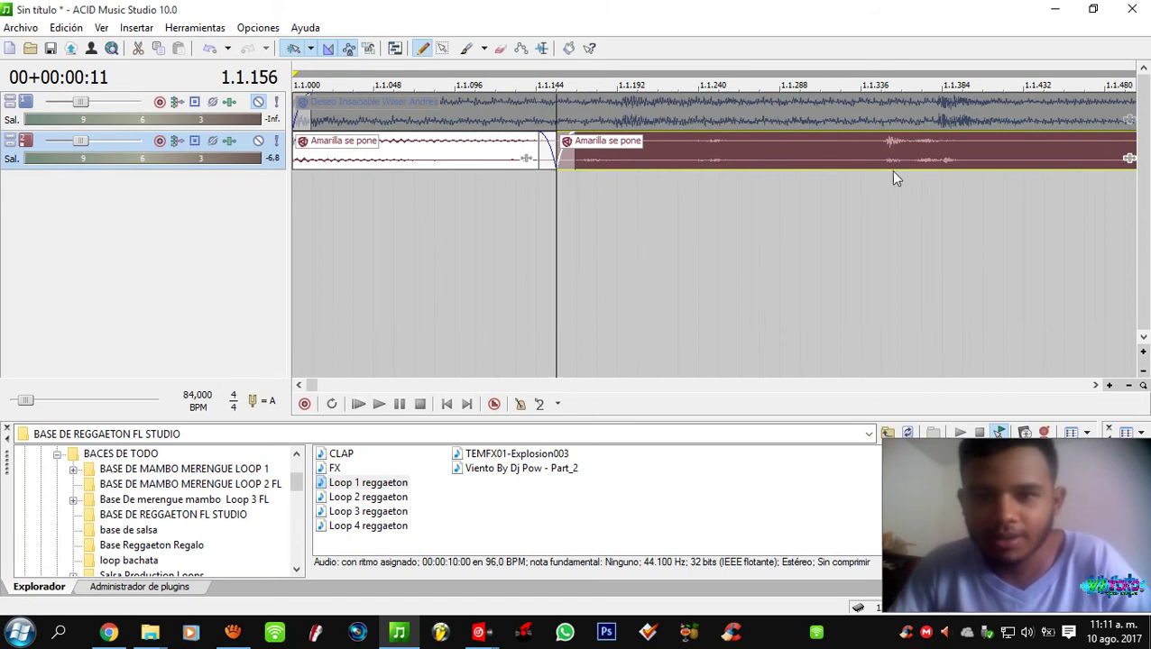
- Replay the opening of Amarilla se pone across the new split and check its following beats against the grid
click(935, 183)
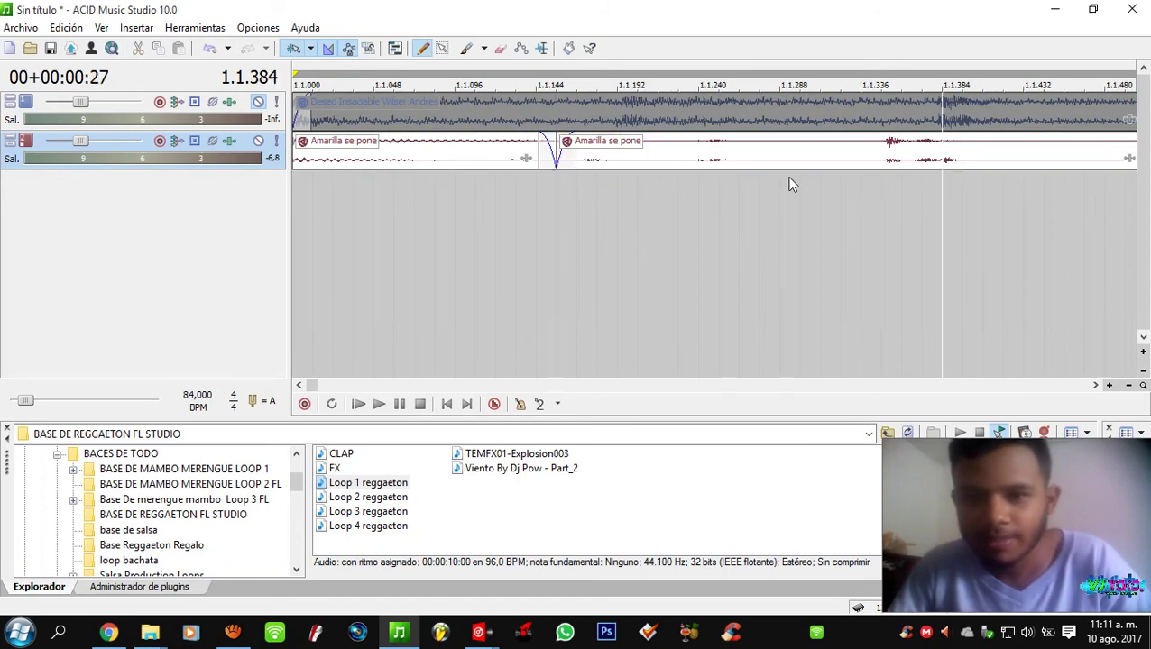
click(703, 188)
scroll(704, 188, up, 2)
scroll(631, 181, down, 4)
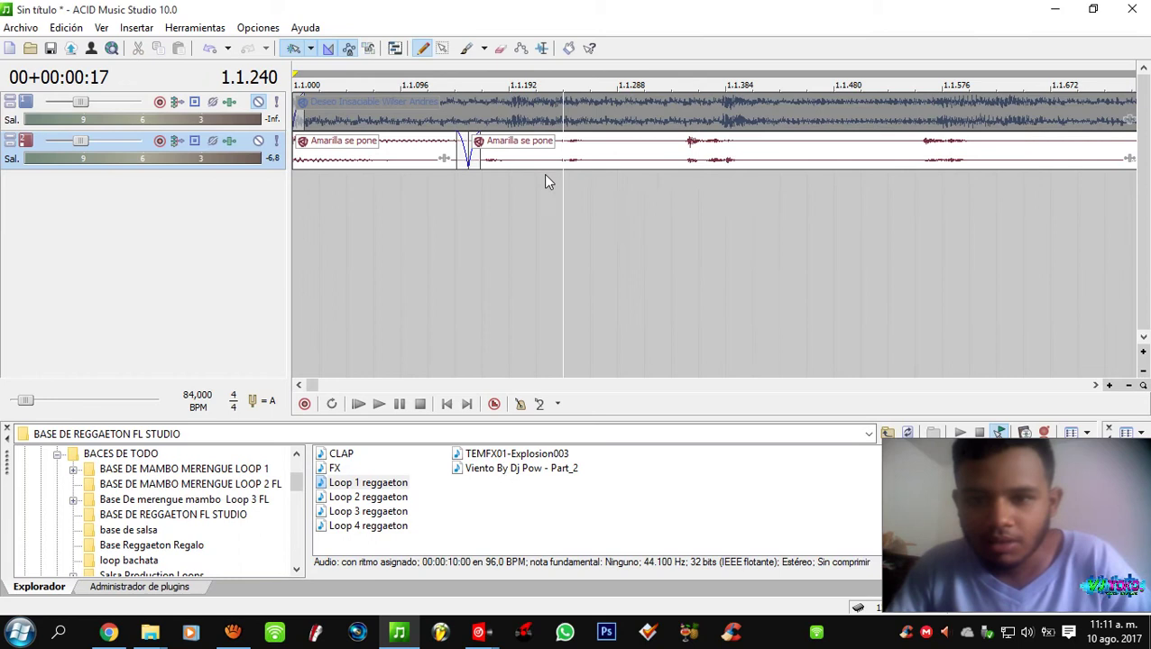
click(301, 196)
key(space)
key(space)
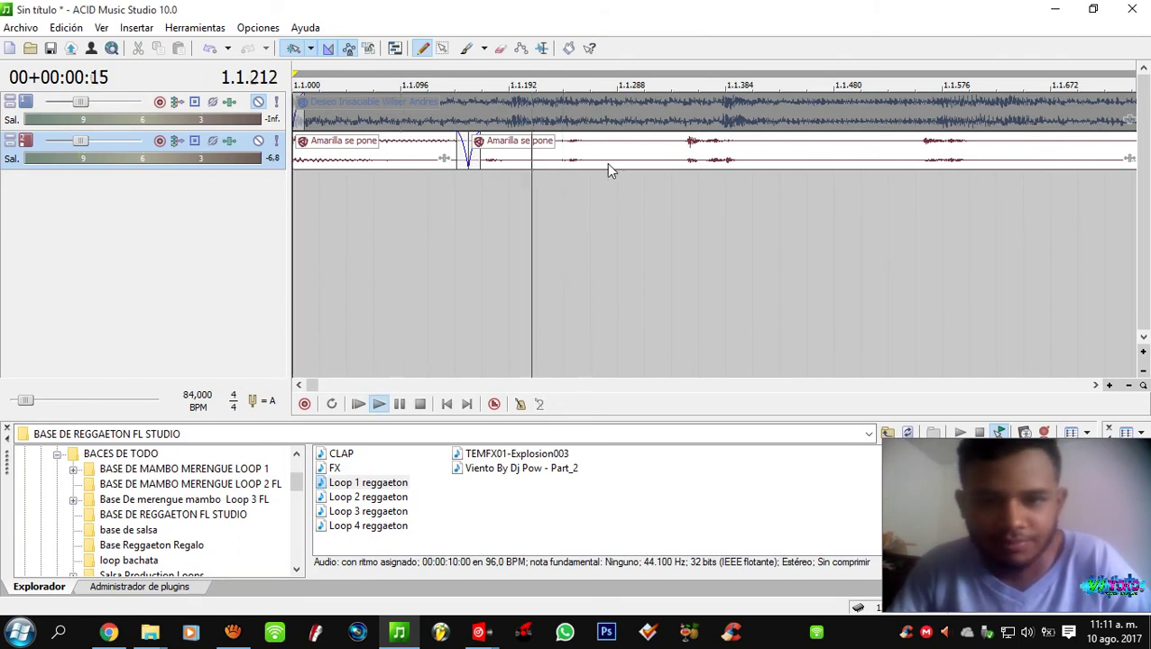
key(space)
key(space)
scroll(665, 170, down, 4)
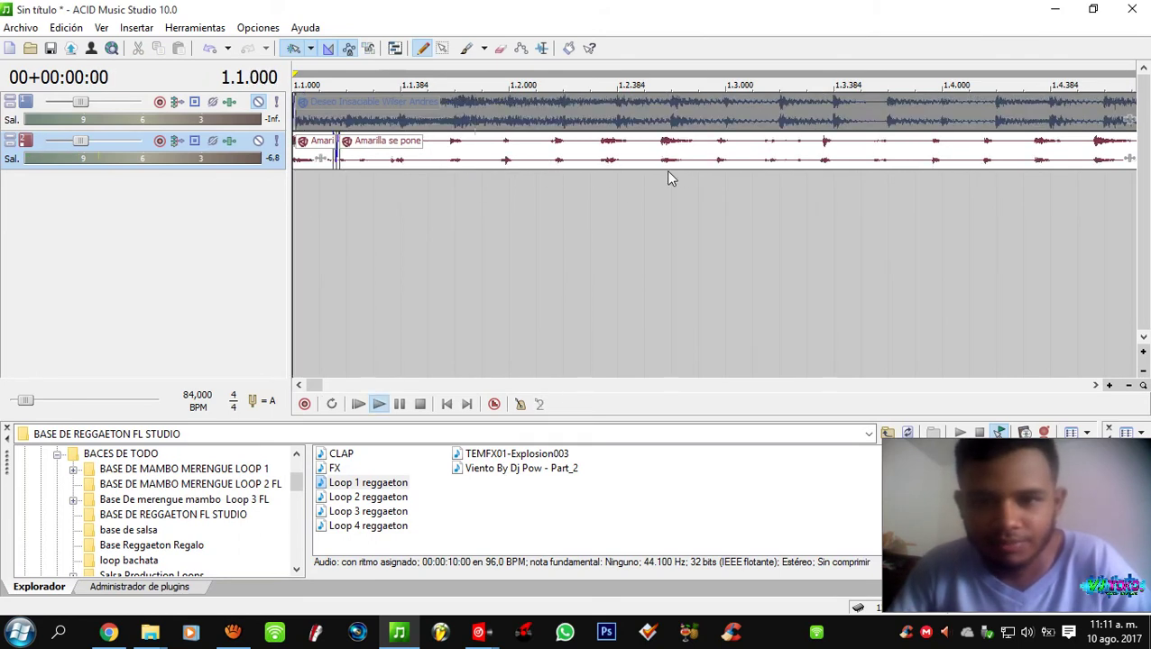
key(space)
key(space)
key(space)
scroll(573, 164, up, 3)
key(space)
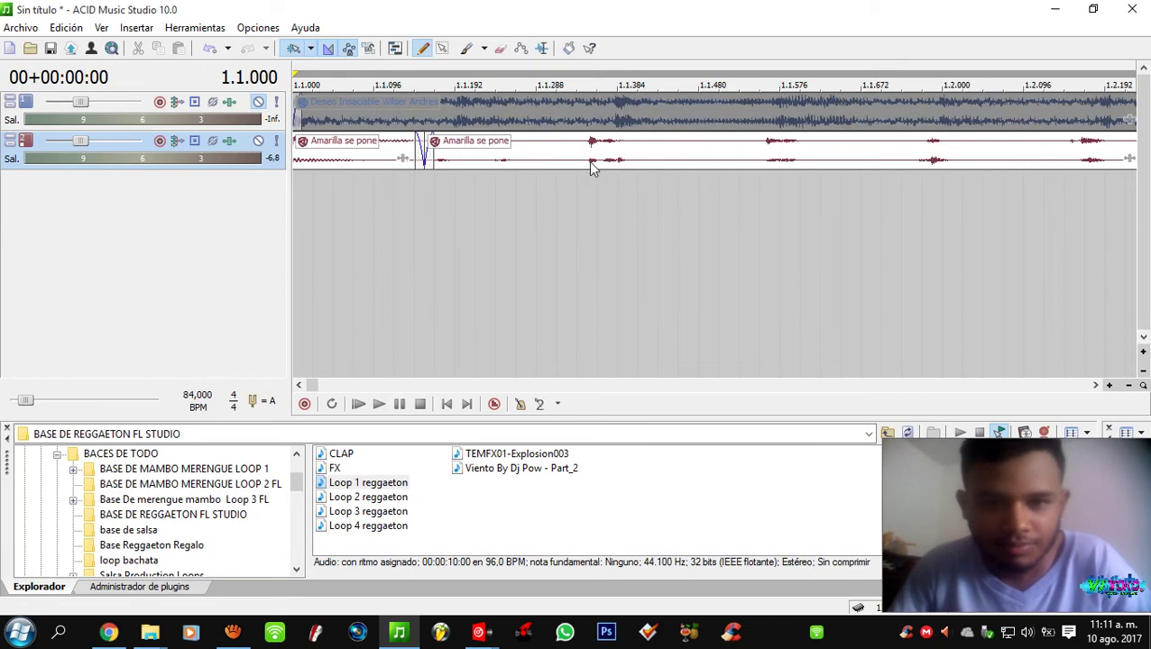
- Shift the second Amarilla se pone clip so its beat lands on 1.1.384, in line with Deseo Insaciable
click(616, 160)
scroll(614, 165, up, 2)
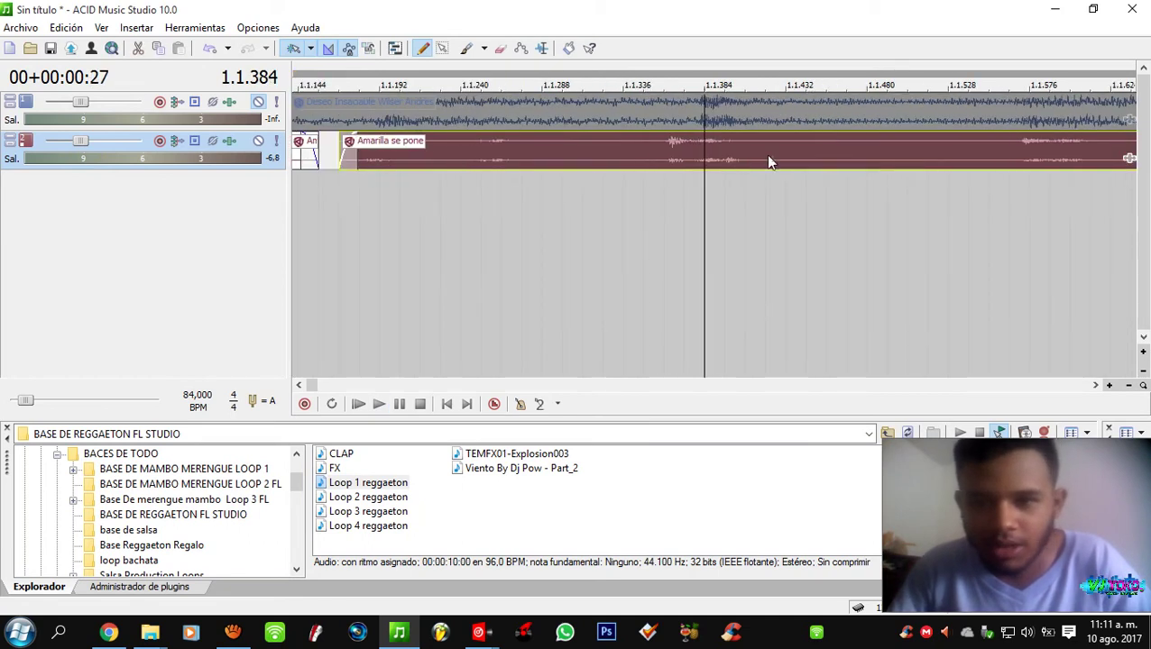
scroll(774, 165, up, 4)
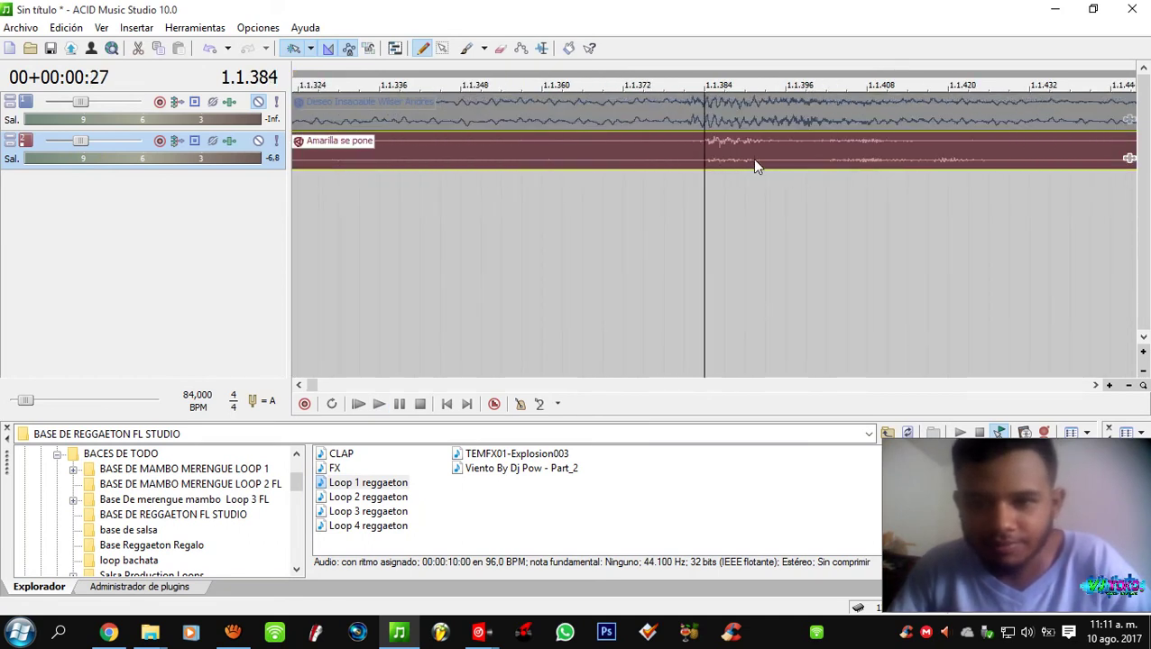
scroll(605, 165, down, 6)
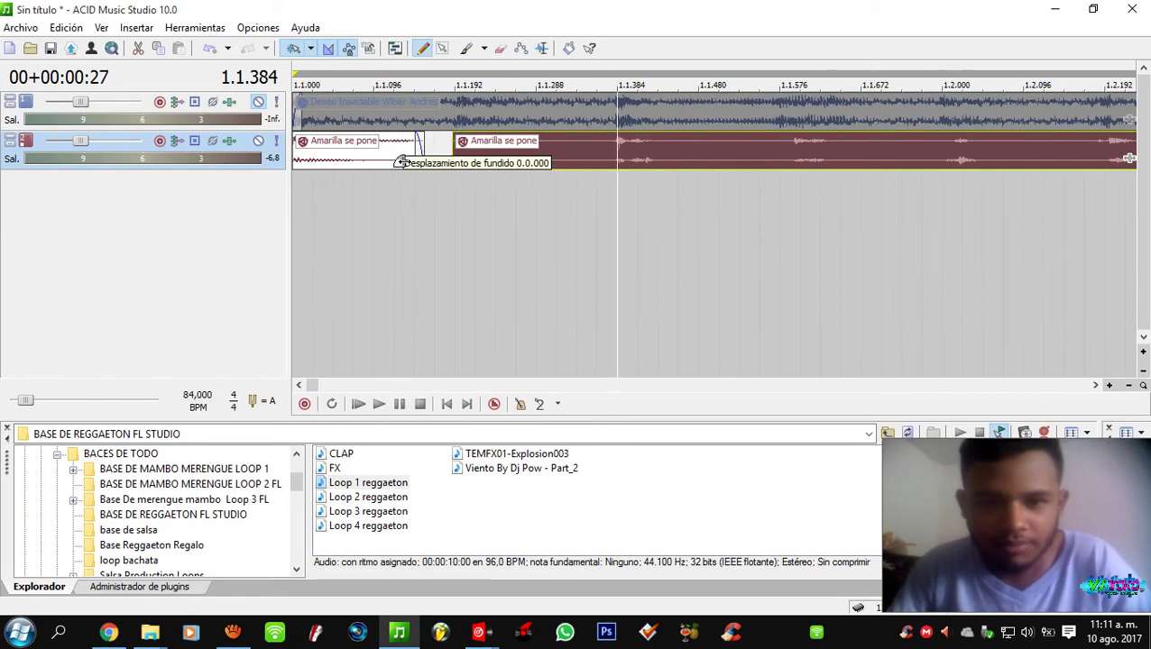
click(454, 161)
scroll(666, 157, up, 3)
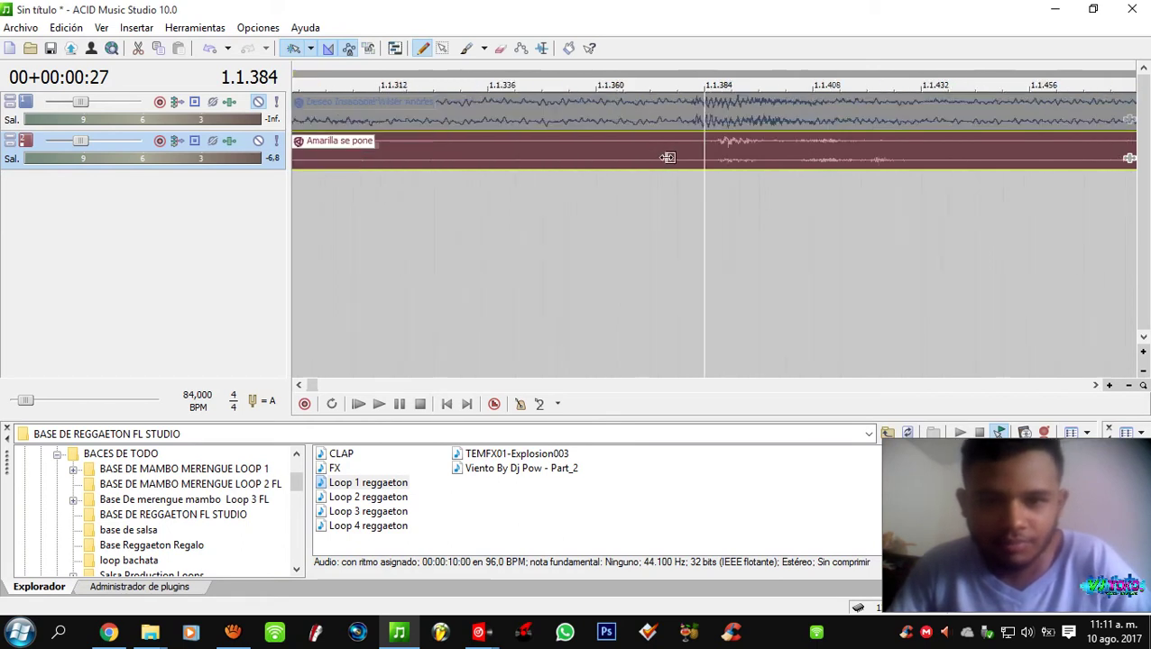
scroll(569, 175, down, 4)
scroll(576, 164, up, 2)
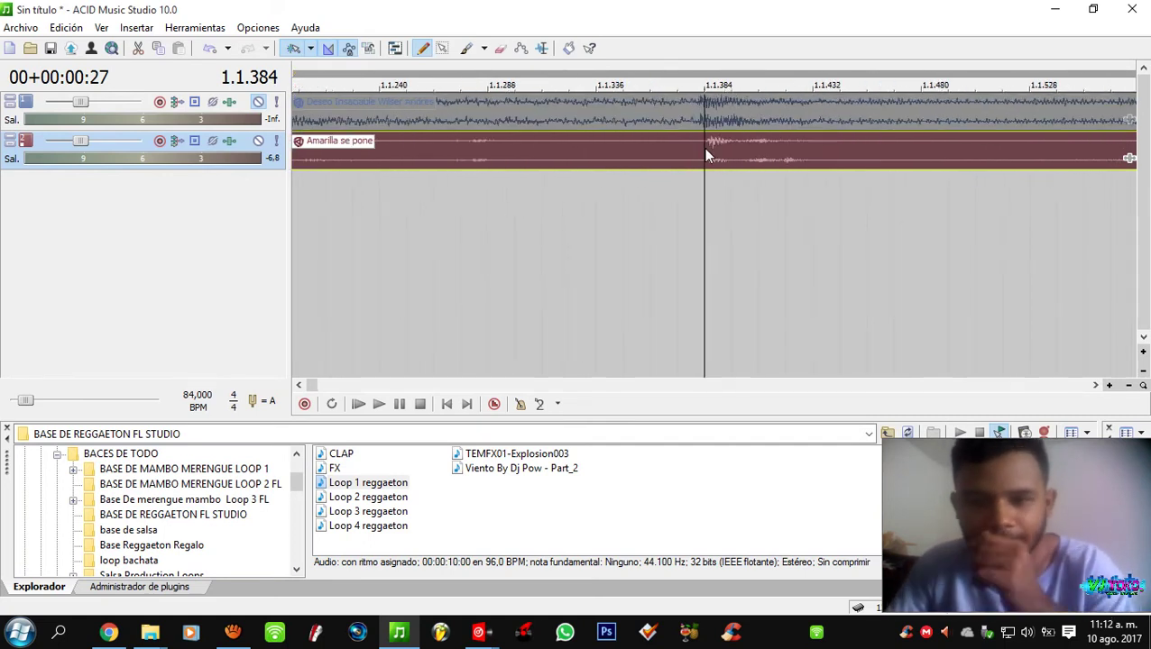
- Split Amarilla se pone at 1.1.528 and shift the new clip earlier so its beat starts on 1.1.576
scroll(706, 148, down, 2)
click(797, 159)
scroll(769, 168, up, 1)
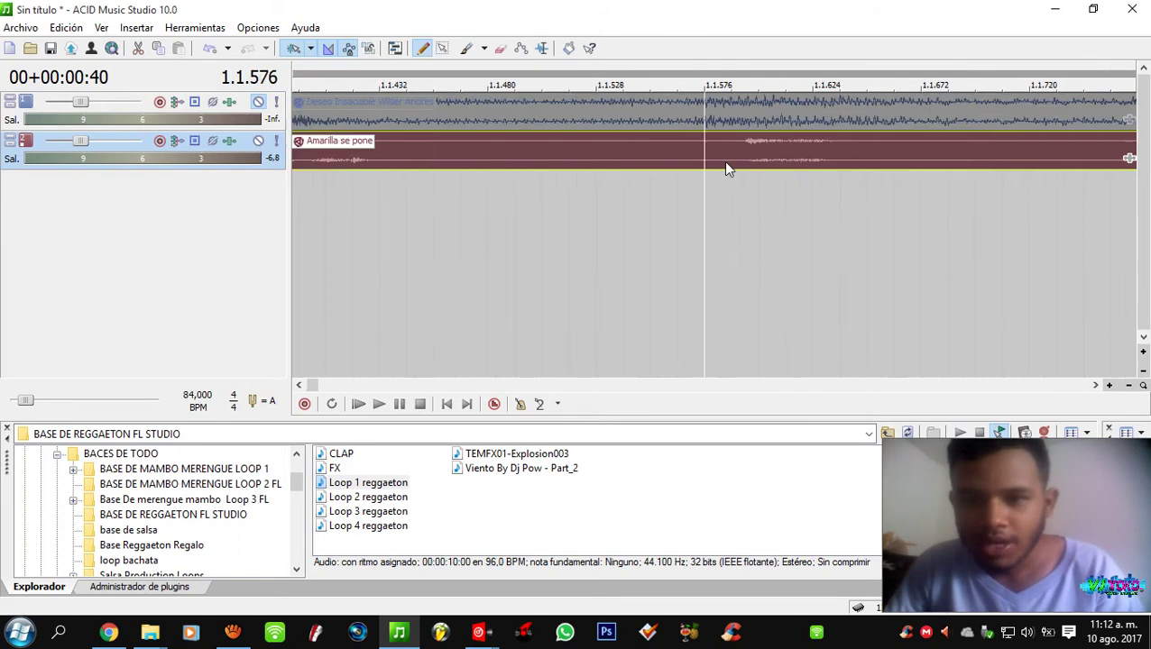
click(628, 169)
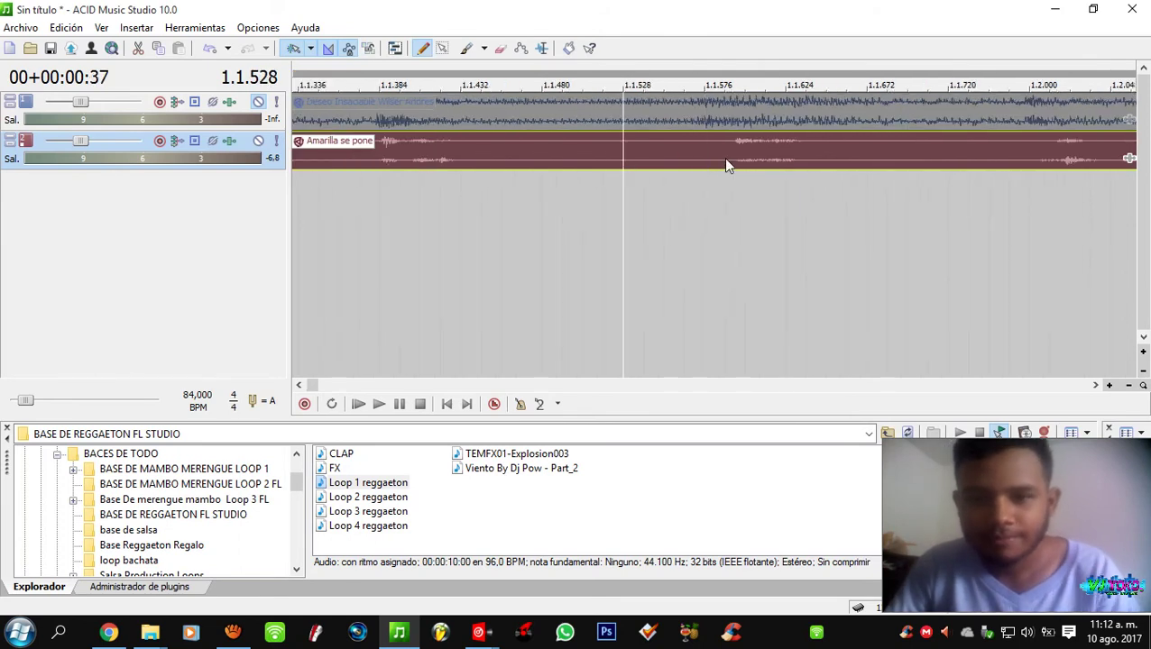
key(s)
click(710, 156)
scroll(710, 156, up, 2)
scroll(758, 165, down, 3)
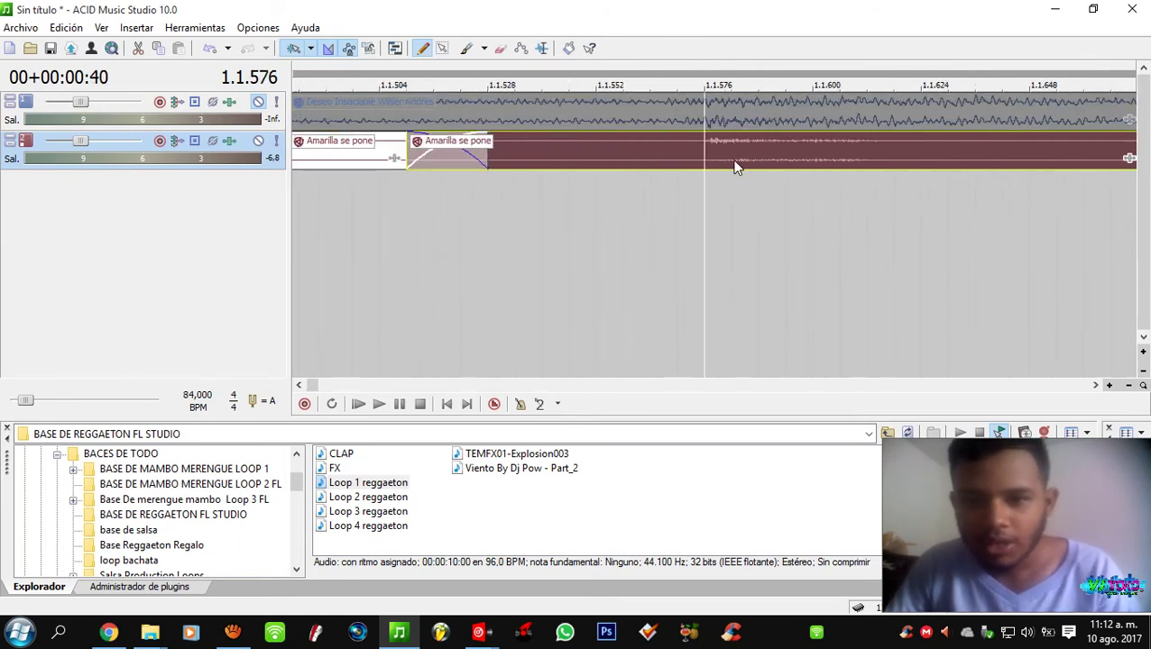
- Compare the Amarilla se pone beat at 1.2.000 with the grid line and the Deseo Insaciable beat
click(907, 161)
scroll(850, 161, up, 1)
scroll(735, 166, down, 1)
scroll(731, 162, down, 1)
scroll(727, 160, up, 1)
scroll(720, 165, down, 1)
scroll(721, 164, up, 2)
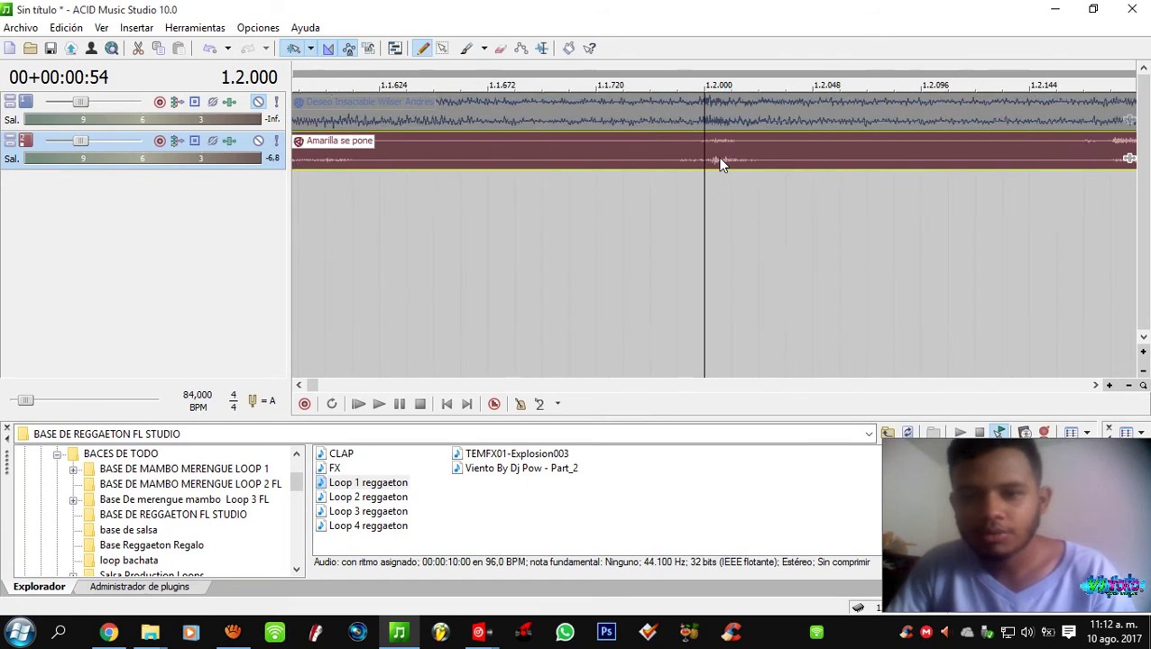
- Split Amarilla se pone at about 1.2.132 and shift the new clip later so its beat lands on 1.2.192
scroll(861, 167, down, 1)
click(913, 166)
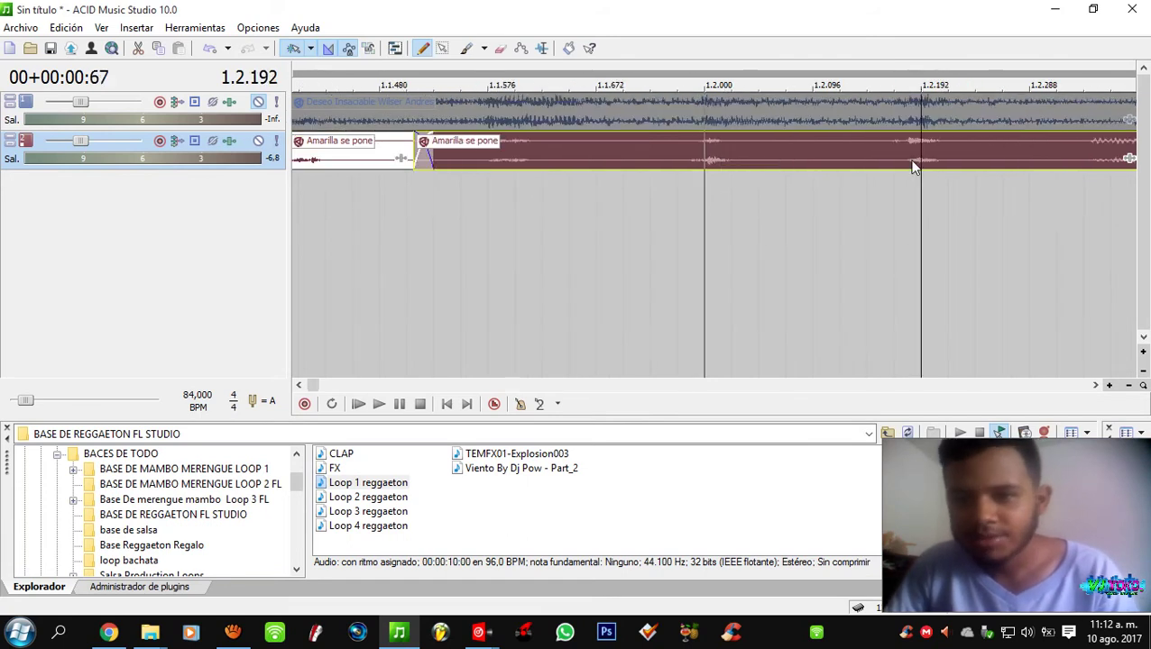
scroll(714, 154, up, 1)
click(568, 160)
click(711, 161)
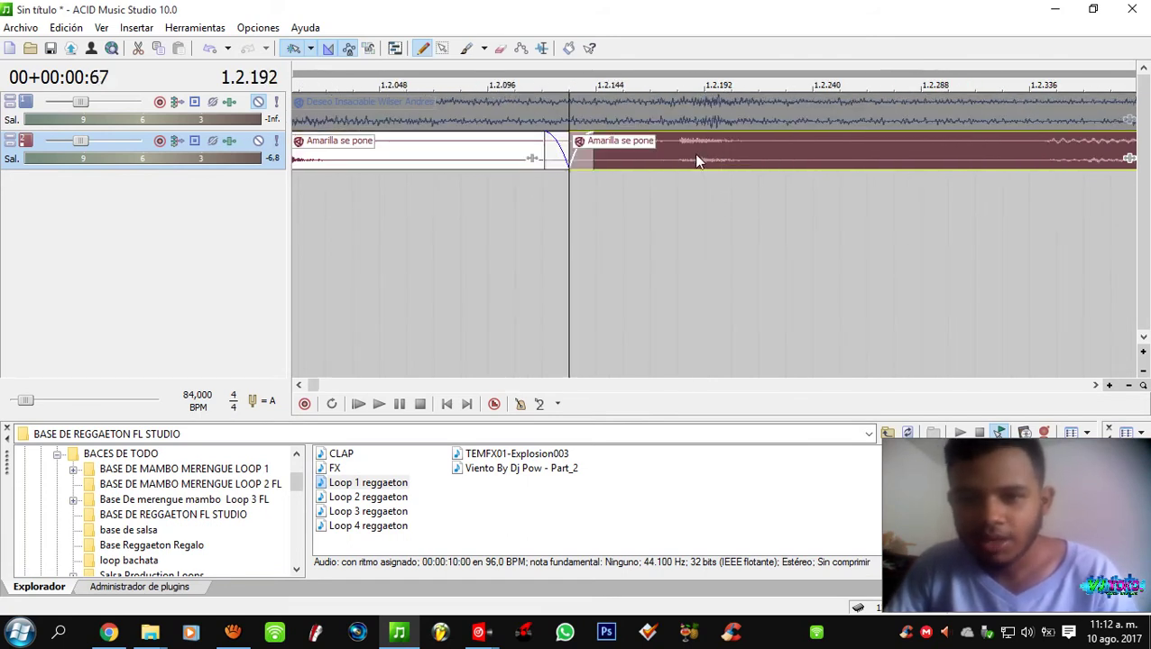
scroll(708, 153, up, 2)
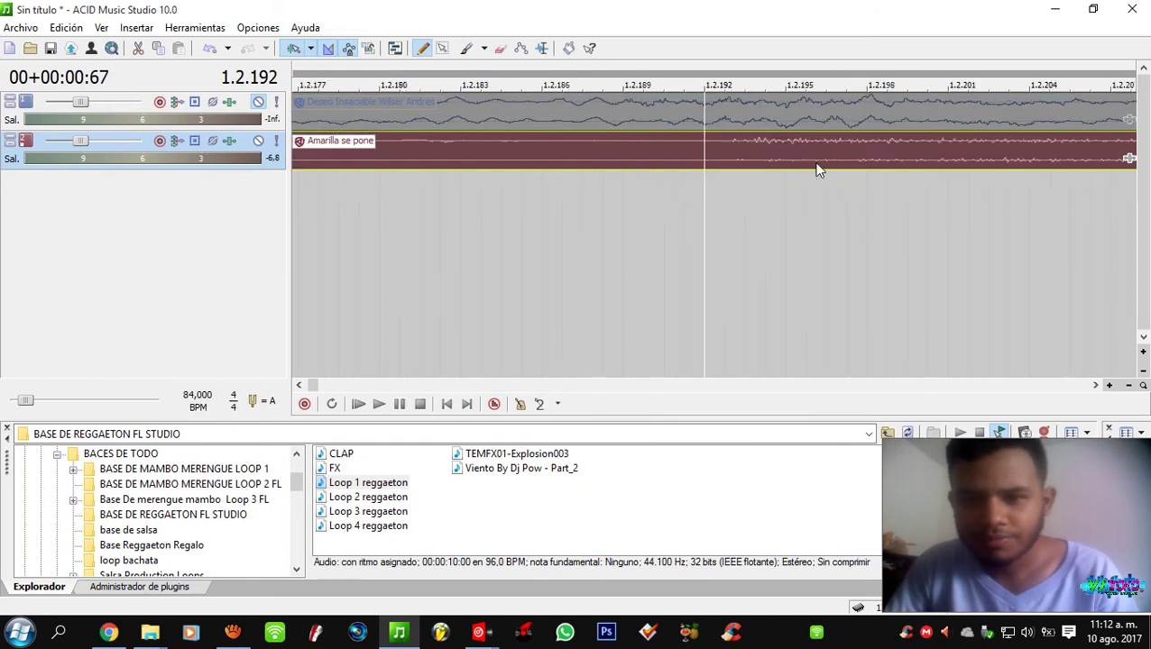
scroll(639, 144, down, 2)
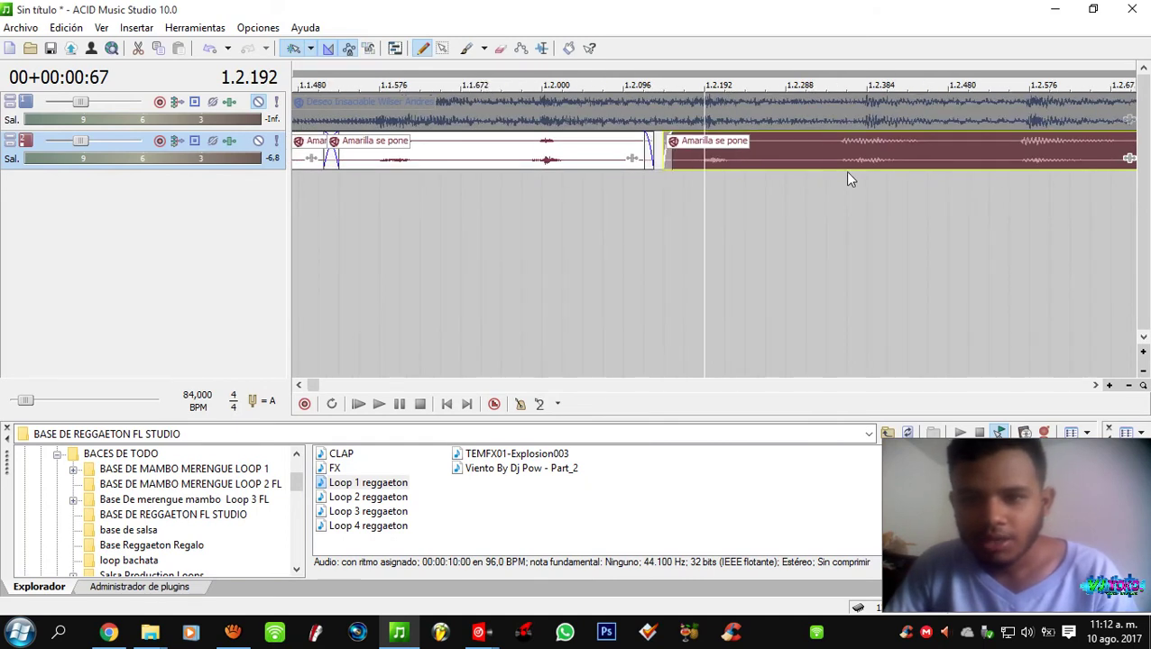
- Check the Amarilla se pone beats at 1.2.384 and 1.2.576, and split the clip at about 1.2.522
click(884, 163)
scroll(838, 170, up, 2)
scroll(755, 164, down, 2)
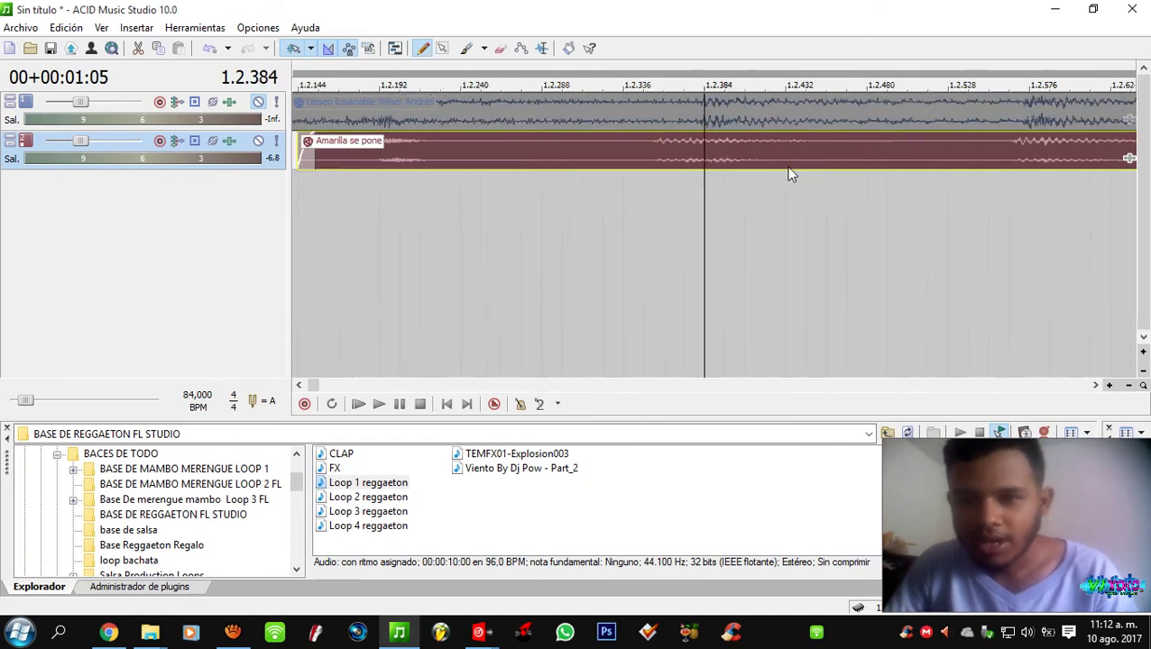
scroll(753, 161, down, 2)
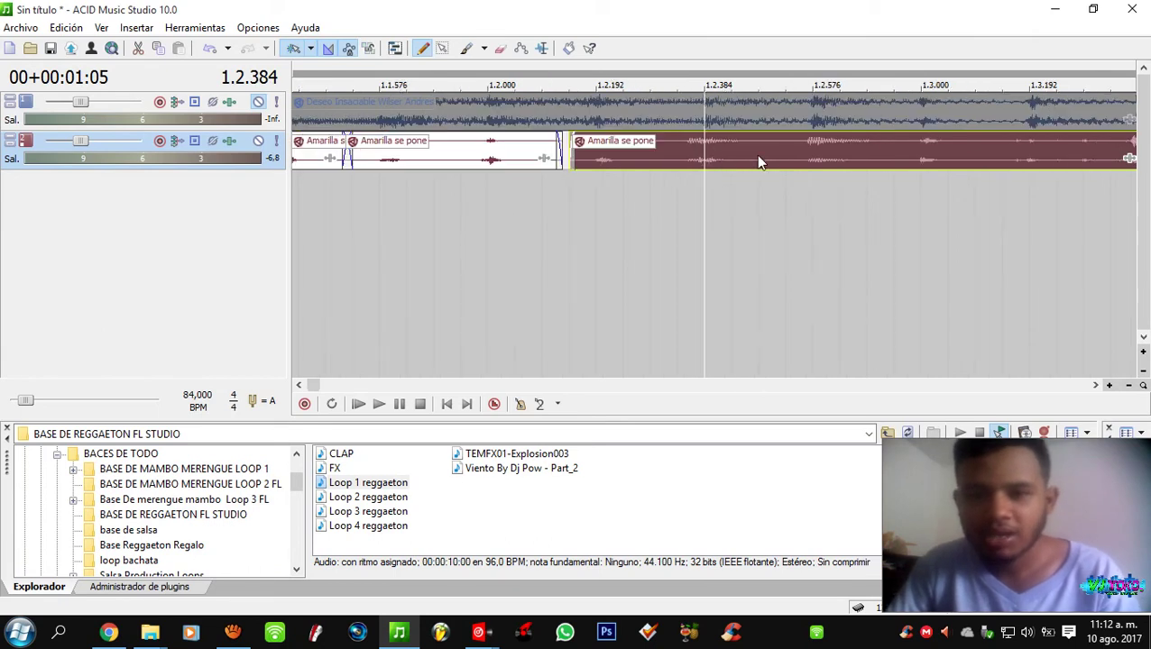
click(810, 164)
scroll(670, 162, up, 2)
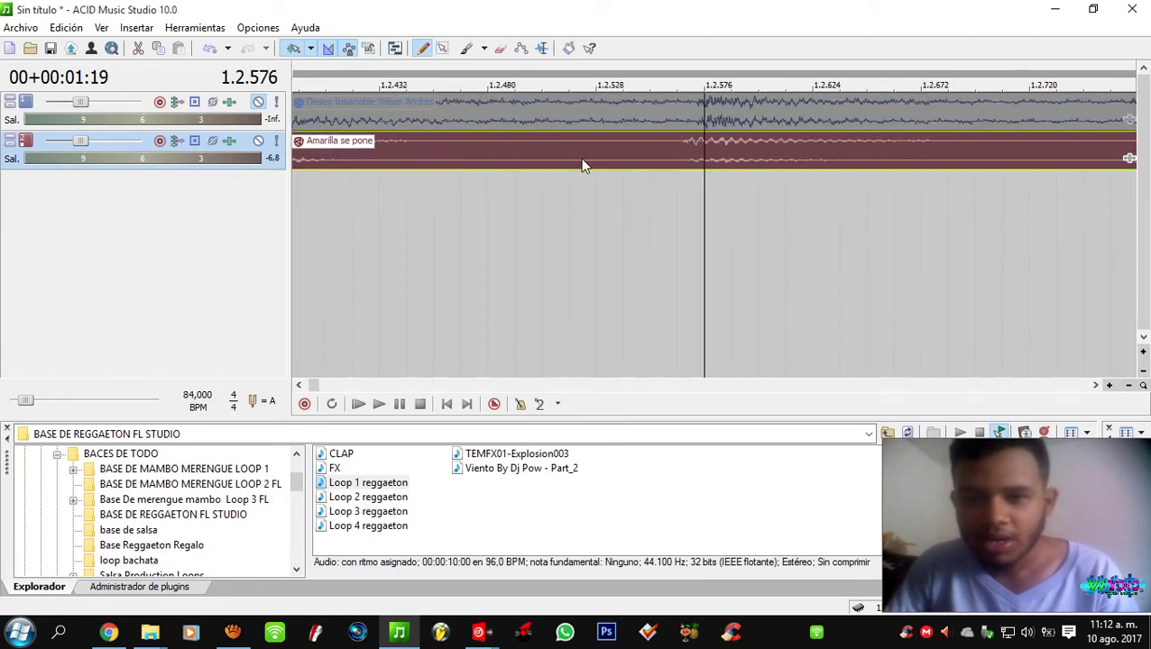
click(582, 164)
key(s)
- Shift the newly split Amarilla se pone clip later so its beat lines up with Deseo Insaciable at 1.2.576
click(685, 155)
scroll(686, 156, up, 3)
scroll(758, 187, down, 1)
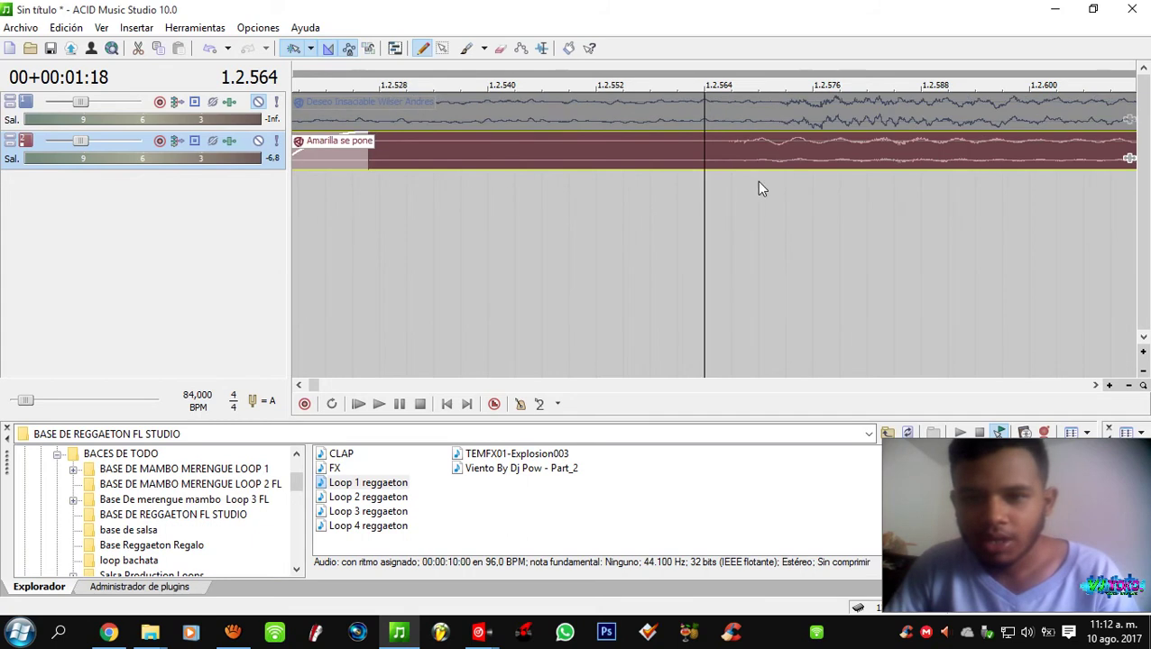
click(786, 180)
scroll(759, 181, down, 3)
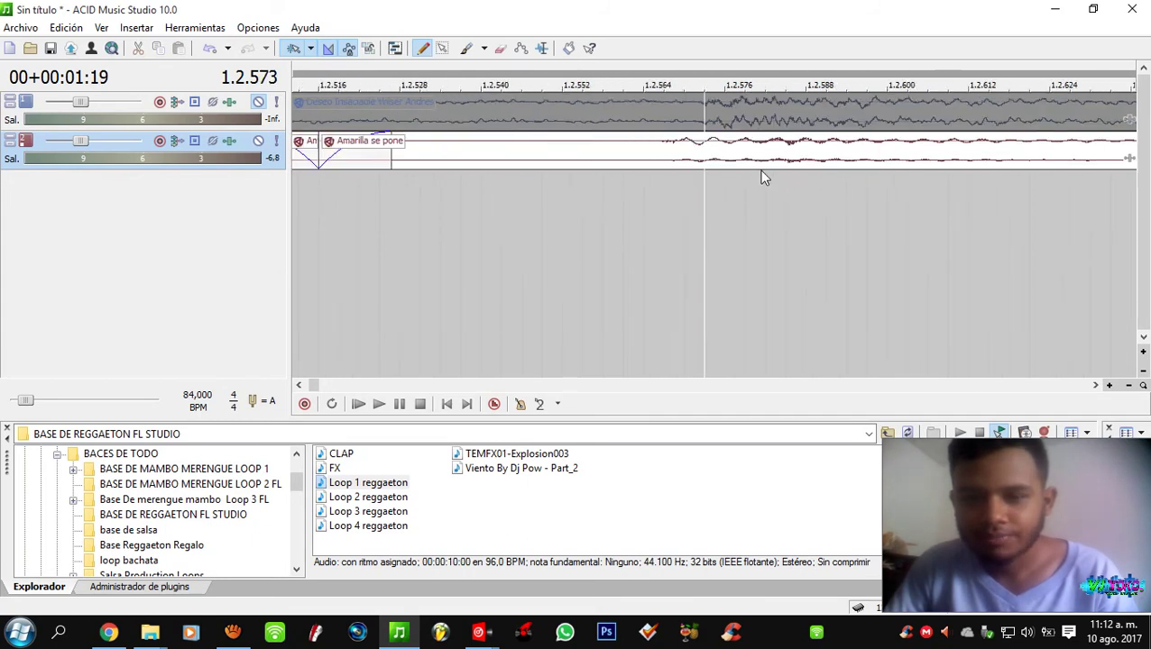
scroll(747, 166, up, 2)
click(728, 170)
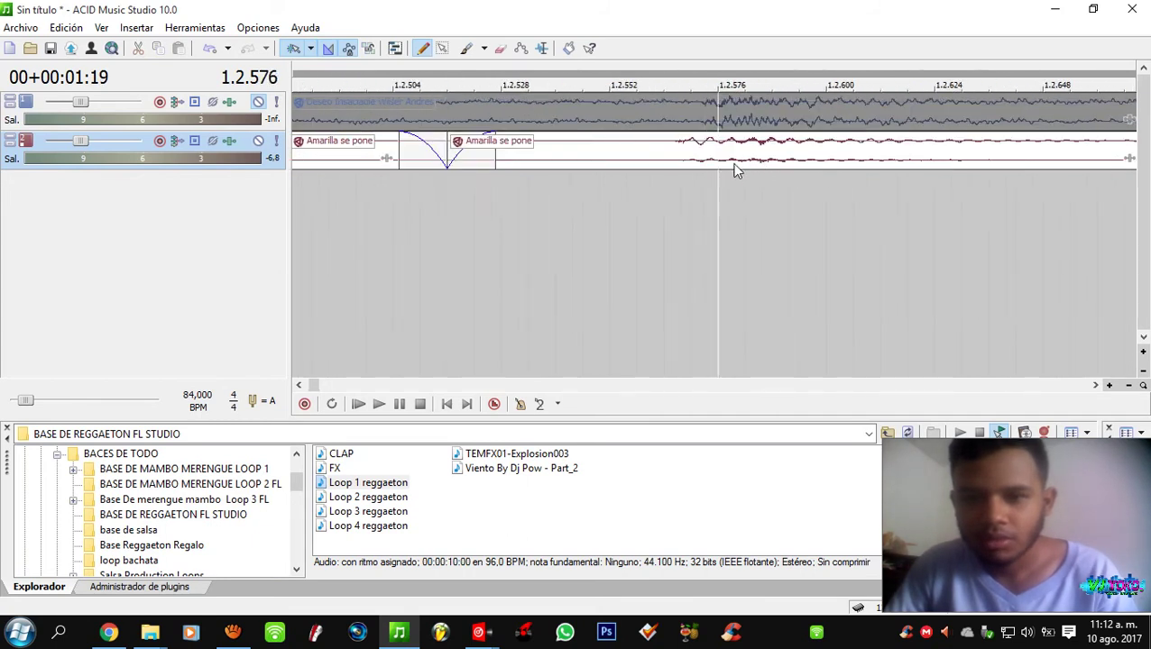
click(756, 165)
scroll(777, 176, down, 3)
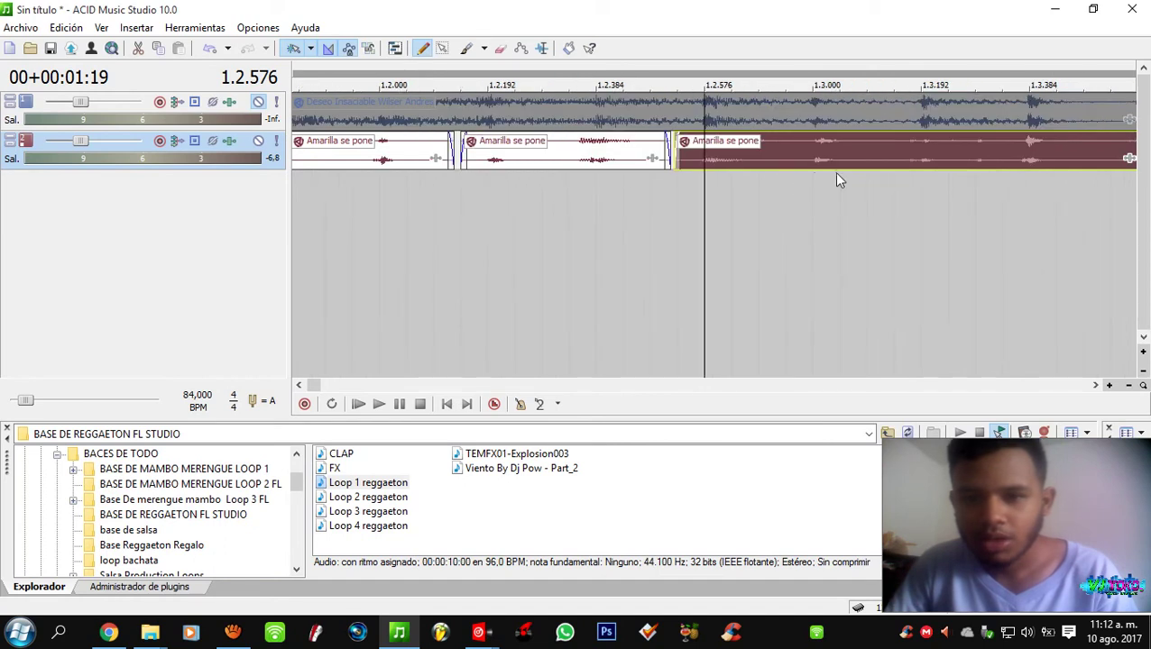
- Split Amarilla se pone at 1.2.753 and shift the new clip slightly earlier, bringing its beat close to 1.3.000
click(814, 180)
scroll(794, 172, up, 2)
click(666, 161)
scroll(745, 164, up, 2)
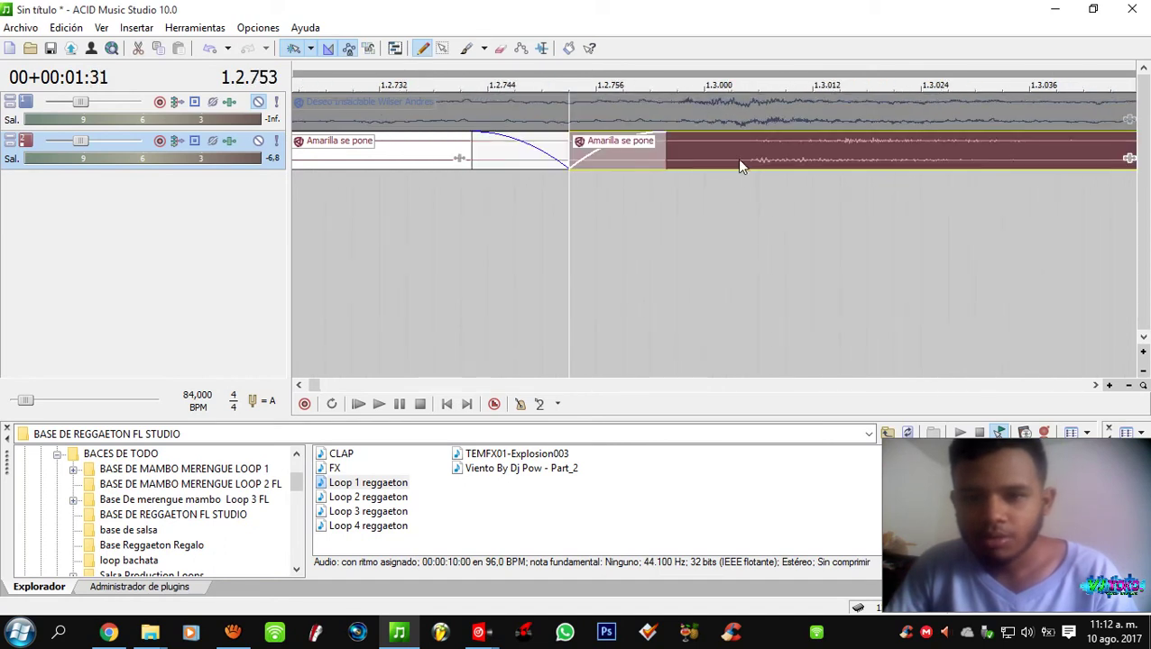
click(728, 162)
drag(762, 163, 740, 161)
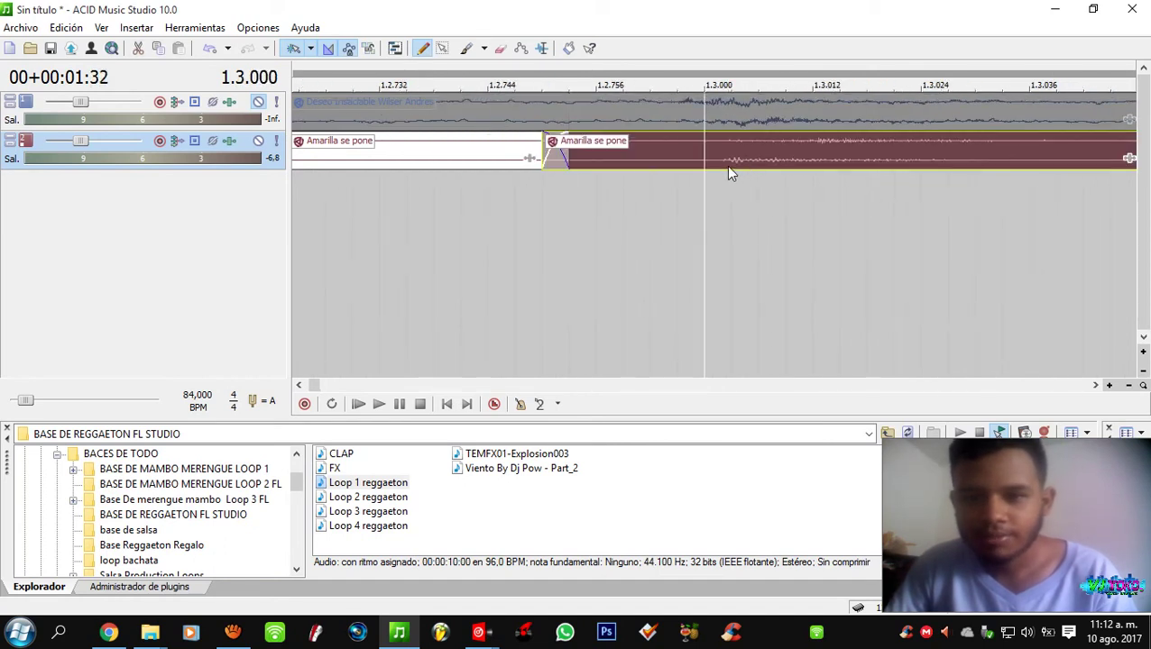
scroll(722, 174, down, 4)
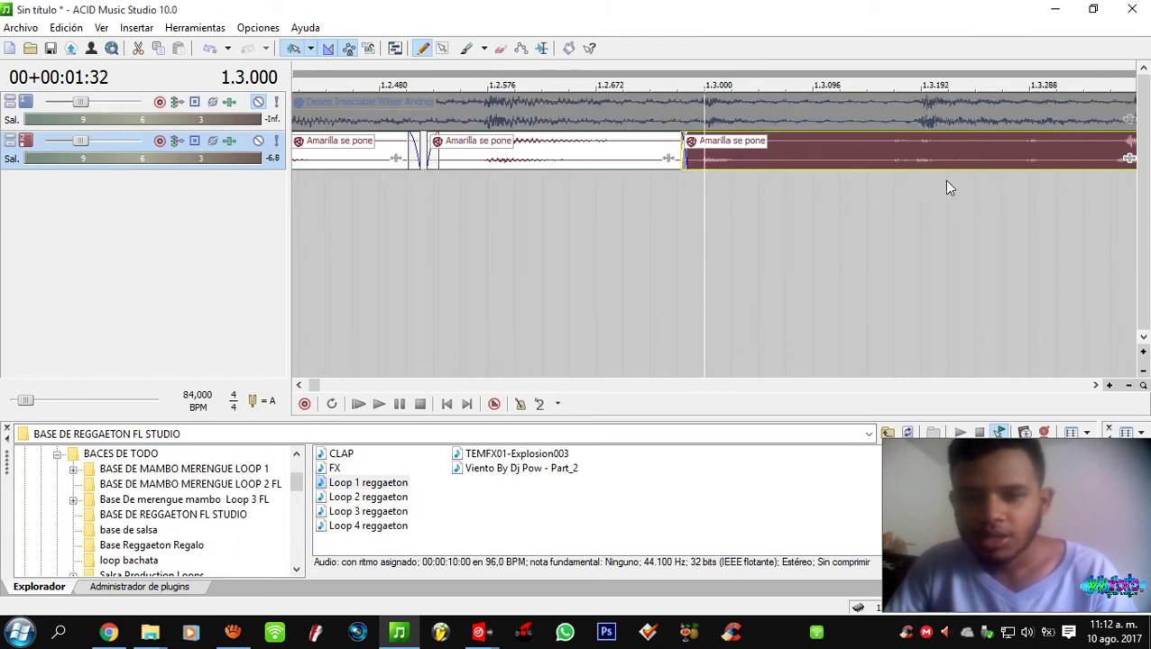
- Compare the Amarilla se pone beats at 1.3.192, 1.2.000 and 1.1.384 with the grid lines and Deseo Insaciable
click(784, 186)
scroll(776, 184, up, 4)
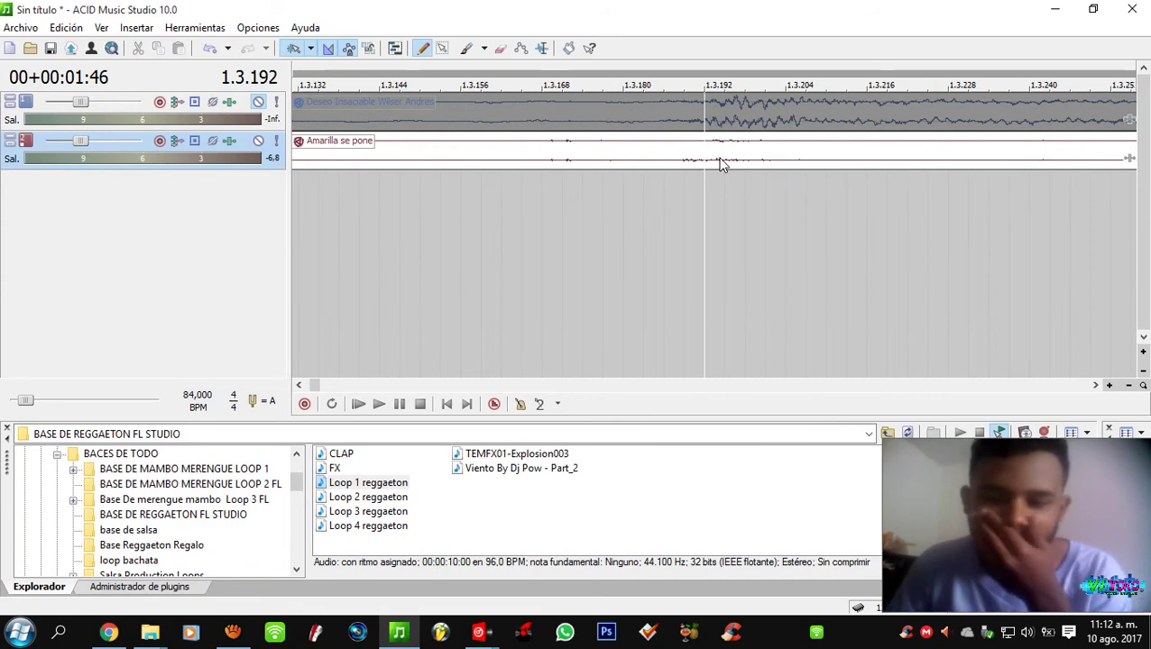
scroll(732, 179, down, 4)
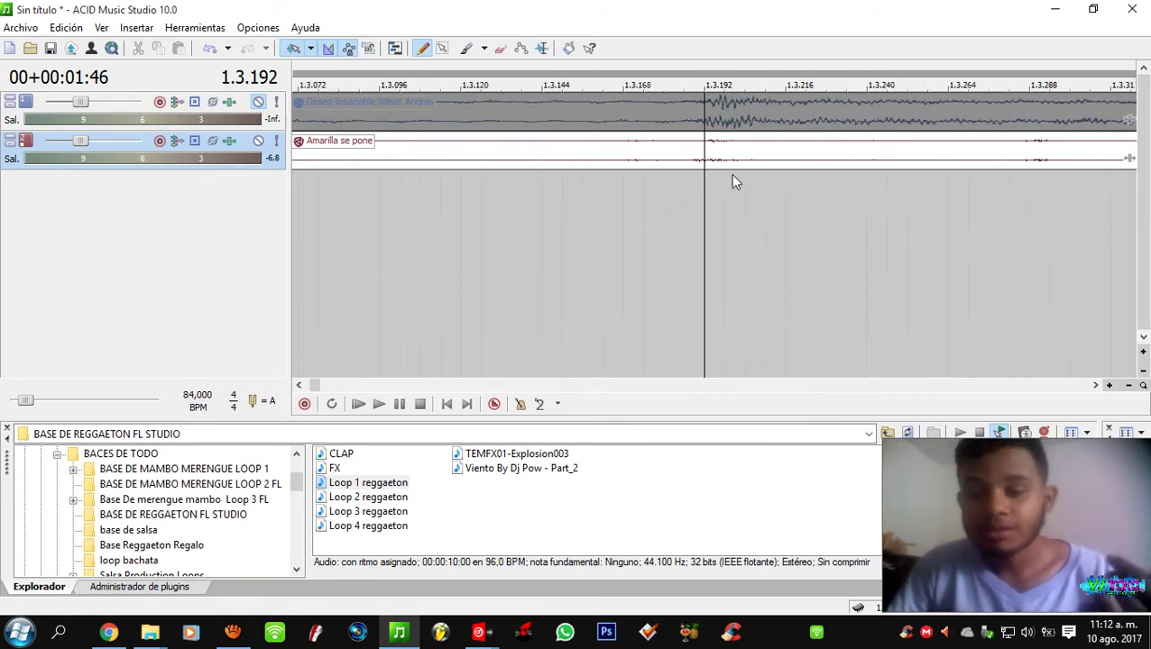
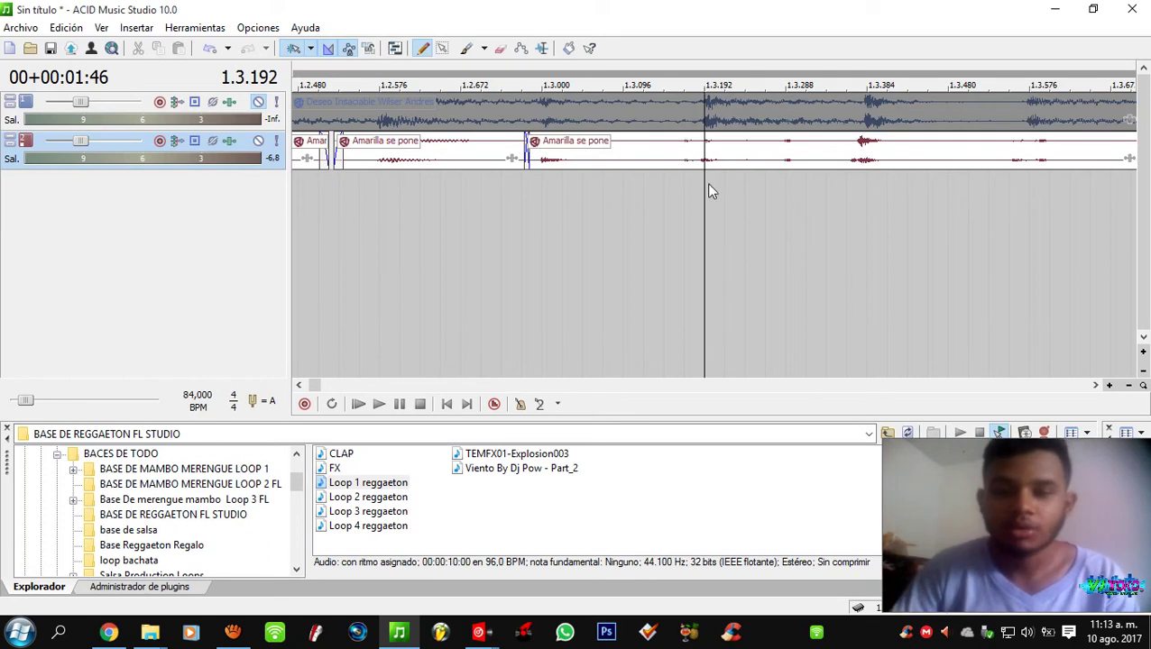
scroll(708, 184, down, 3)
click(410, 161)
scroll(410, 160, up, 2)
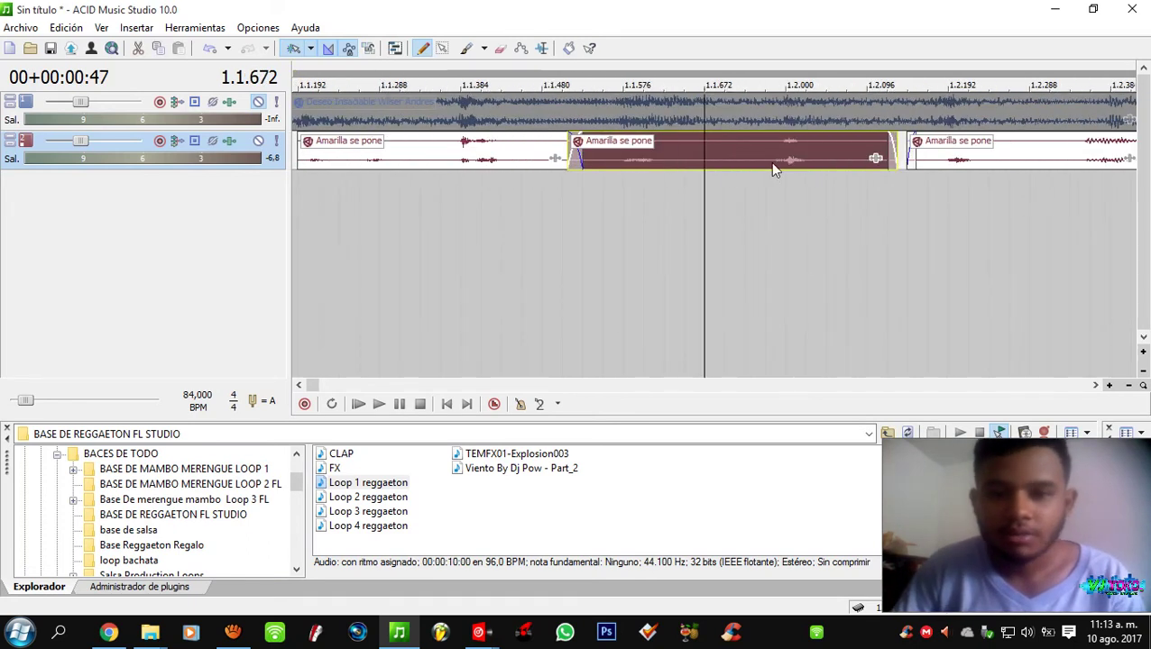
scroll(769, 161, down, 1)
click(514, 127)
scroll(532, 128, up, 3)
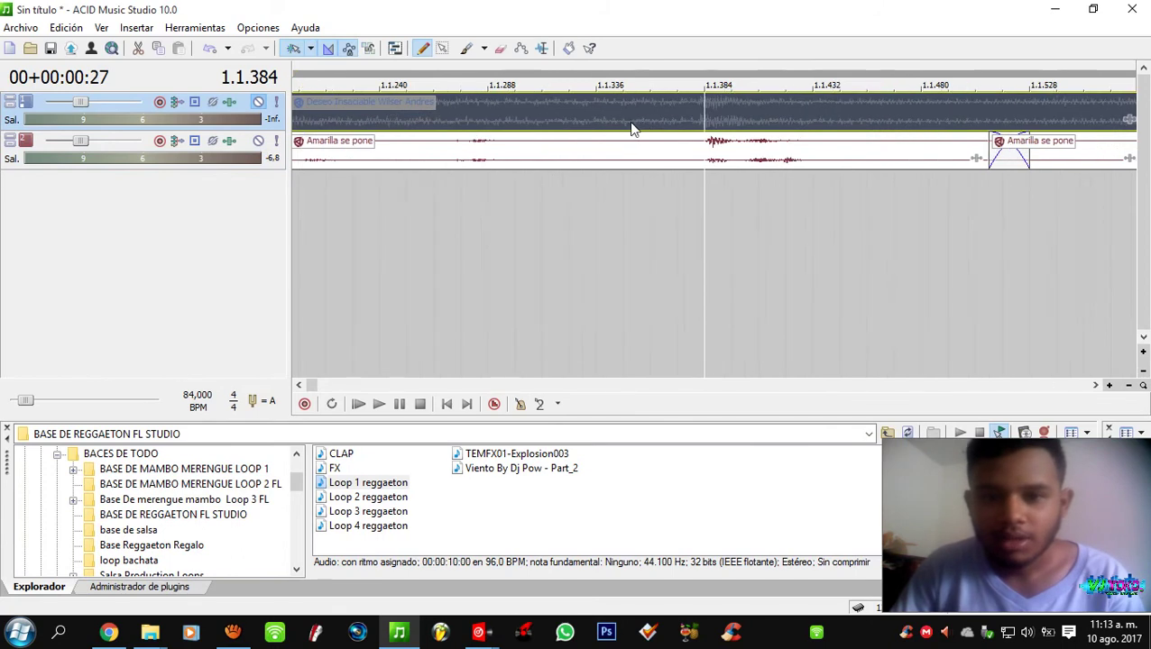
scroll(706, 127, down, 3)
scroll(586, 125, up, 7)
scroll(722, 135, down, 6)
scroll(715, 147, up, 6)
scroll(742, 159, up, 3)
- Shift the Amarilla se pone clip around 1.1.384 so its beat starts on that grid line together with Deseo Insaciable
click(711, 161)
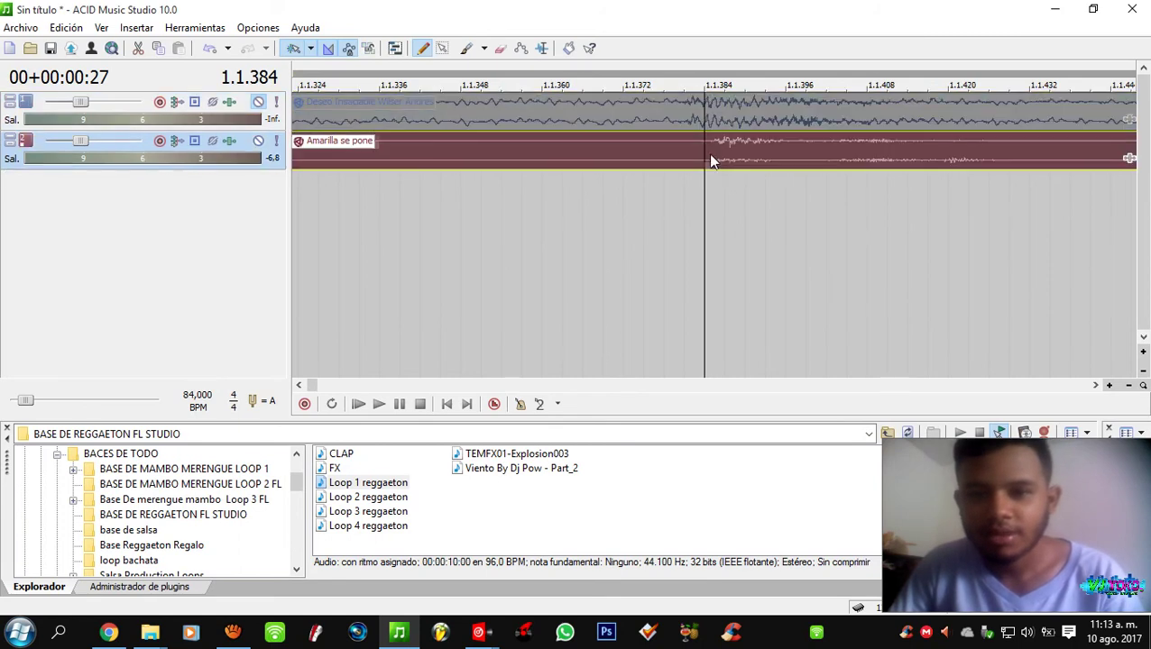
click(724, 154)
drag(739, 153, 700, 156)
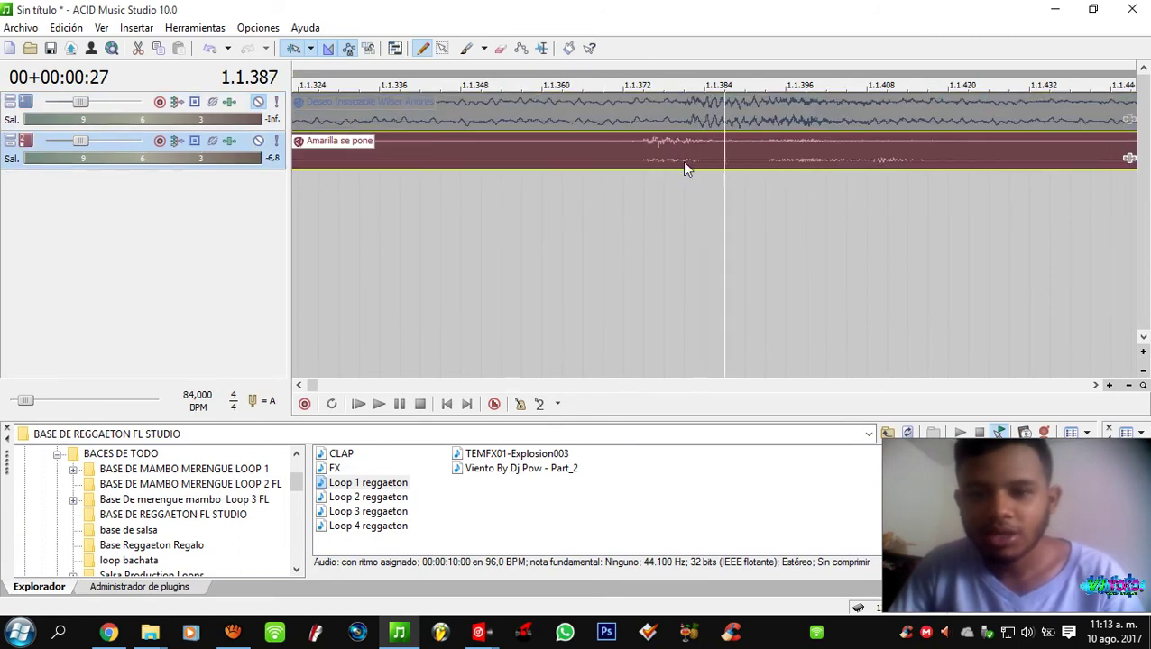
click(664, 167)
click(709, 174)
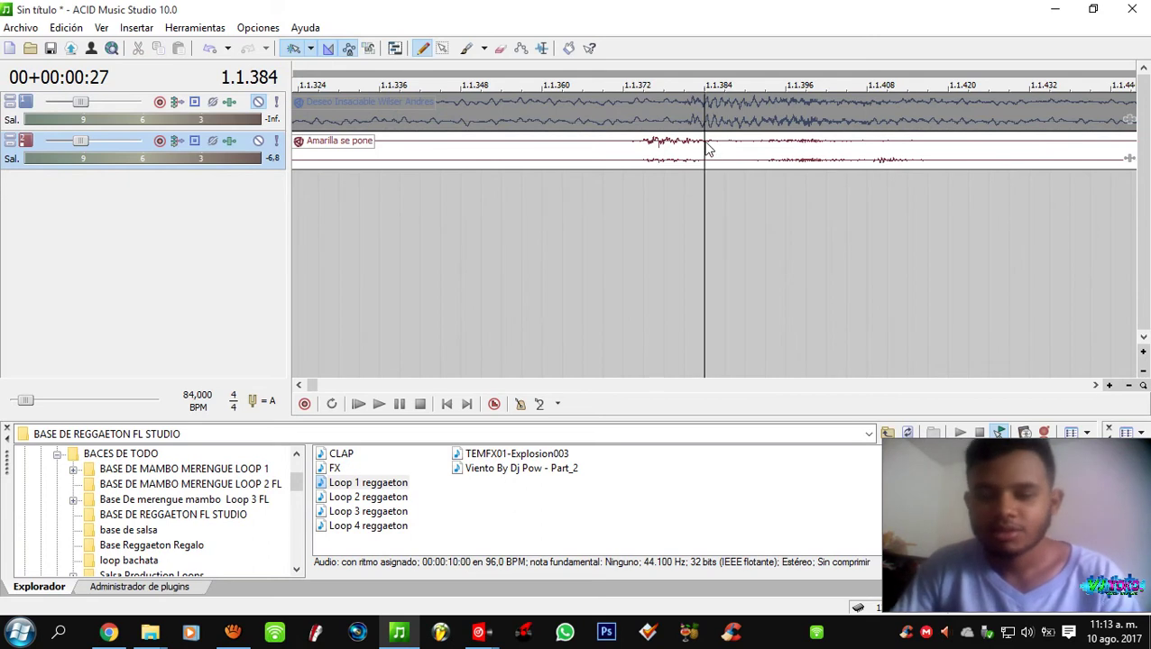
drag(747, 152, 811, 154)
scroll(760, 151, down, 2)
scroll(743, 157, down, 3)
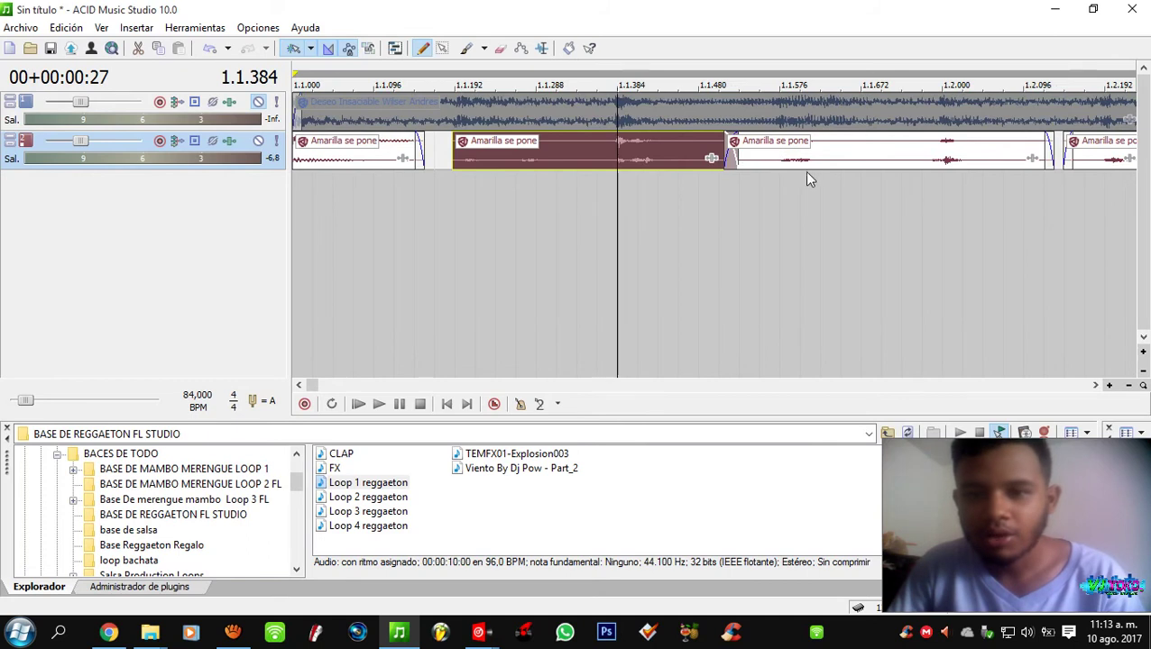
- Compare the Amarilla se pone beats at 1.1.576, 1.2.000 and 1.2.192 with the grid lines and Deseo Insaciable
click(789, 187)
scroll(789, 187, right, 2)
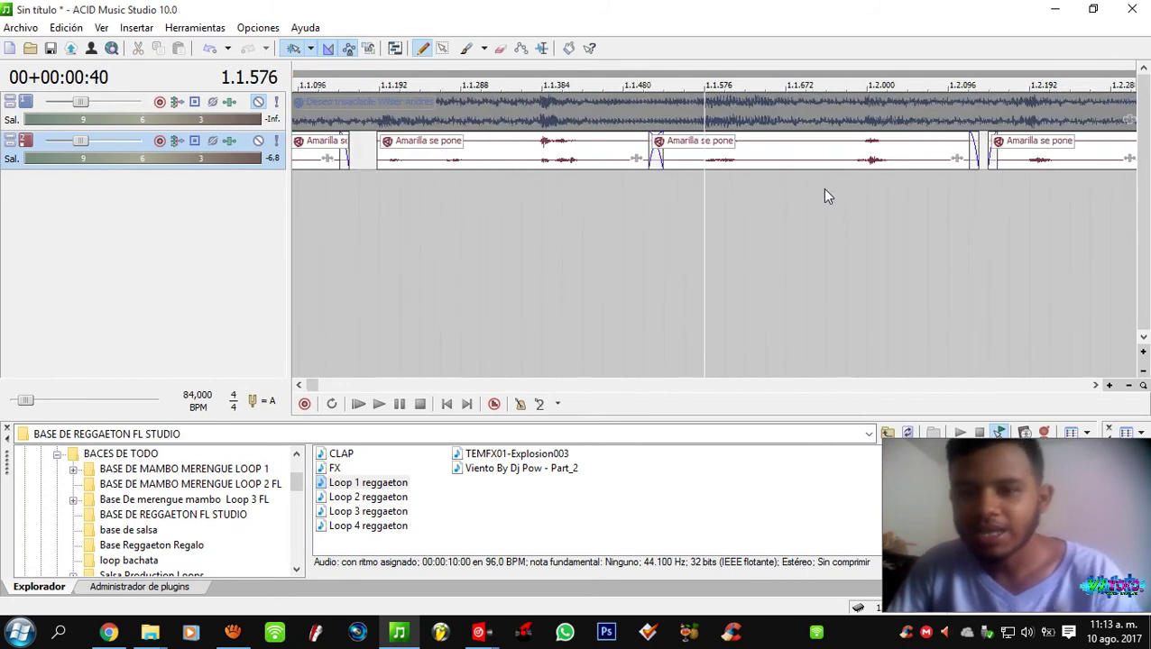
click(850, 187)
scroll(864, 190, down, 3)
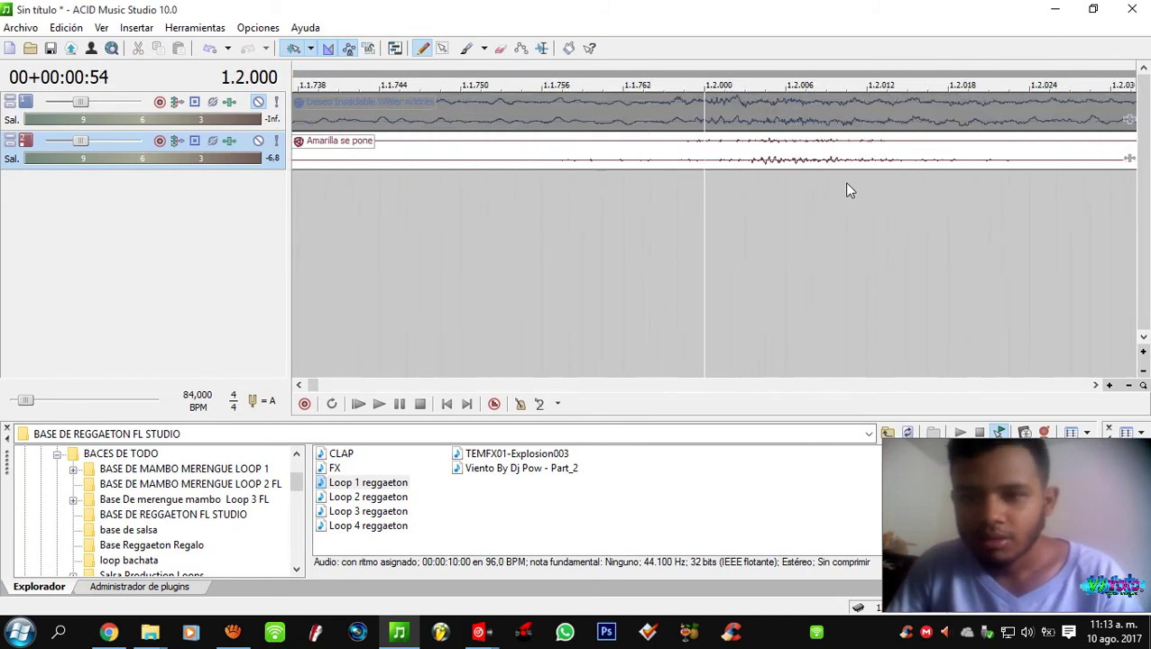
click(812, 192)
scroll(812, 191, up, 4)
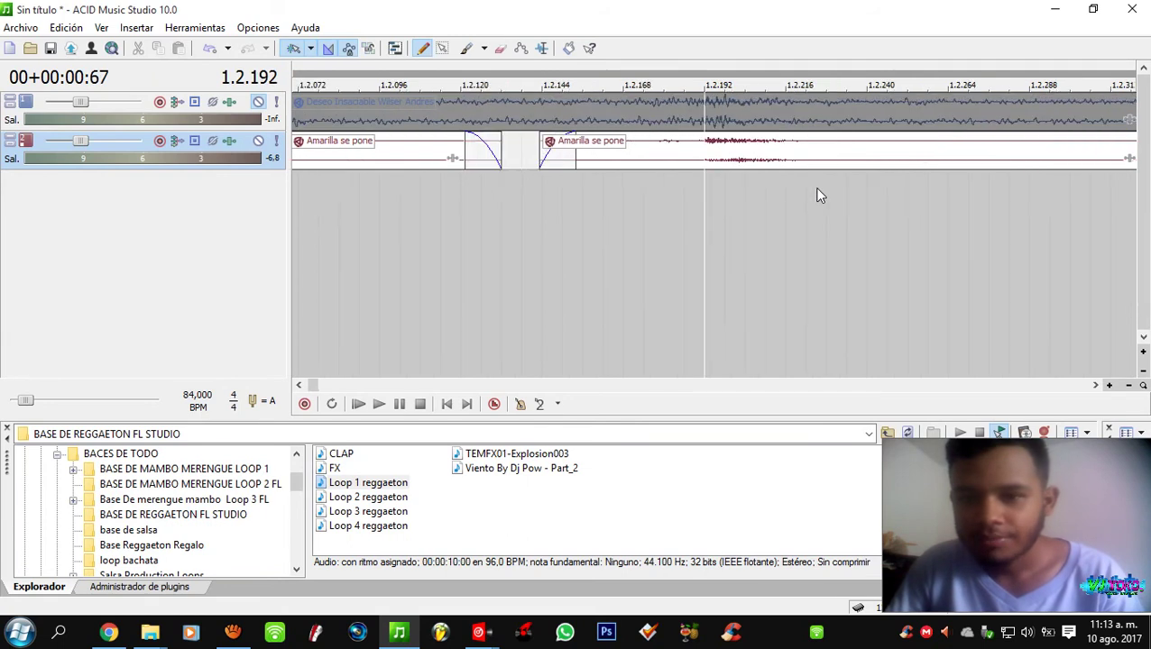
- Shift the Amarilla se pone clip around 1.2.384 later, bringing its beat closer to the Deseo Insaciable beat at 1.2.384
scroll(811, 189, down, 3)
click(816, 191)
scroll(809, 193, up, 3)
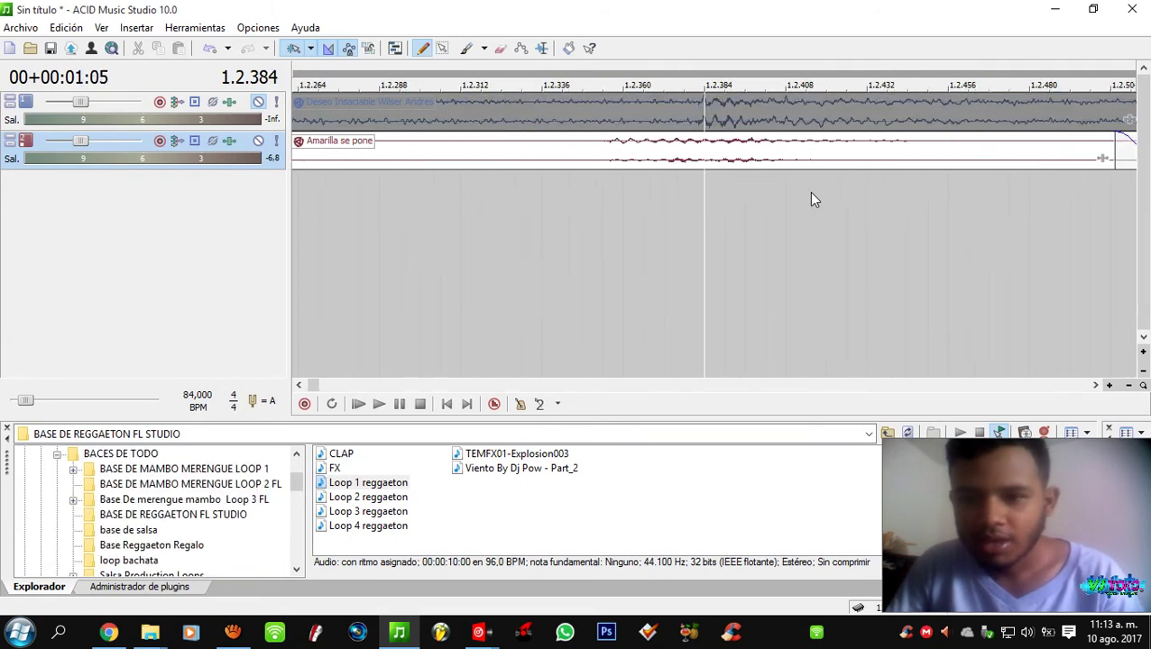
scroll(812, 197, up, 2)
click(757, 164)
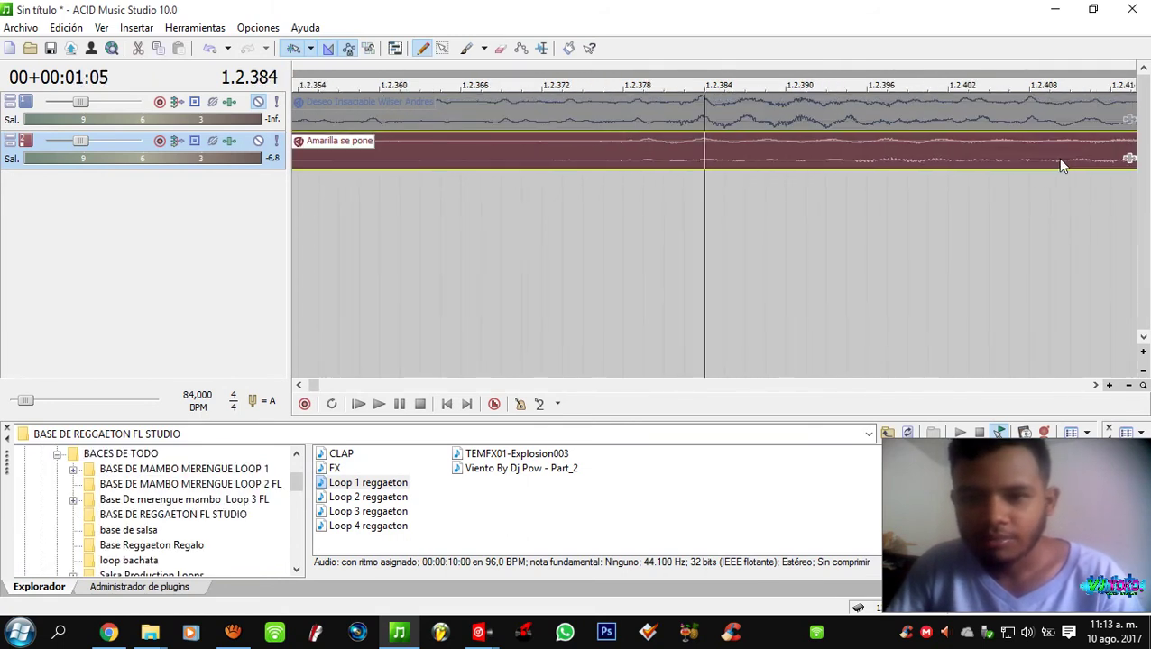
- Split the "Amarilla se pone" clip after its 1.2.192 hit and move the first piece earlier to line up with the reference track
scroll(676, 213, down, 3)
click(631, 173)
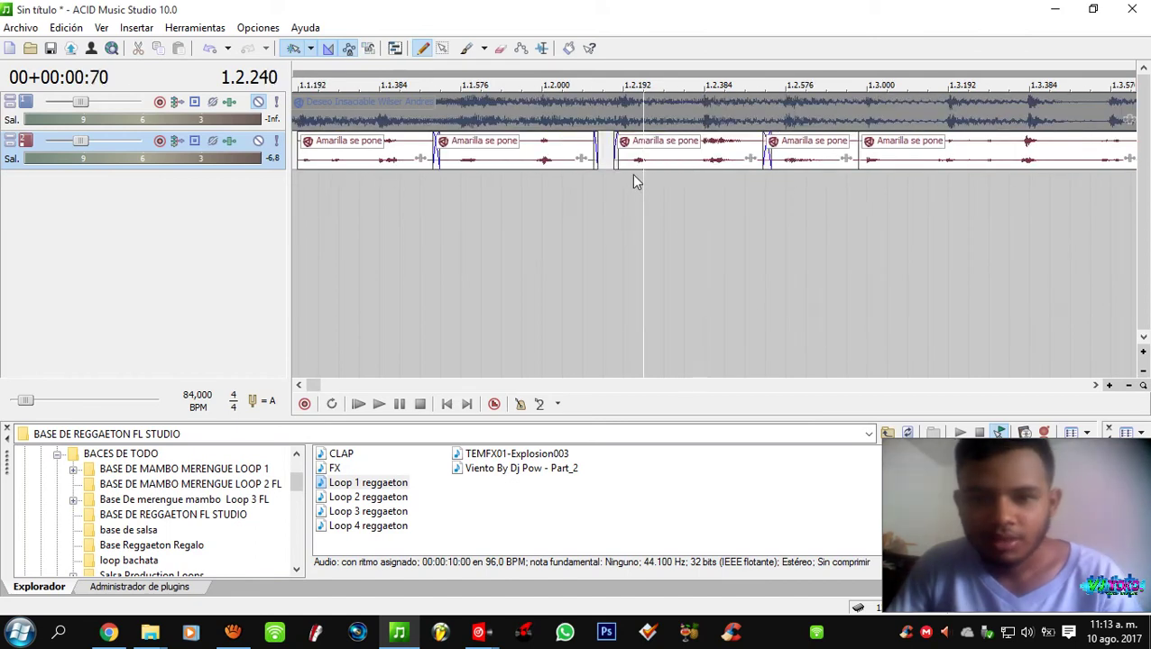
scroll(631, 173, up, 2)
click(814, 148)
key(s)
click(623, 191)
scroll(624, 191, up, 2)
scroll(712, 193, down, 3)
click(684, 181)
click(704, 156)
scroll(708, 154, up, 2)
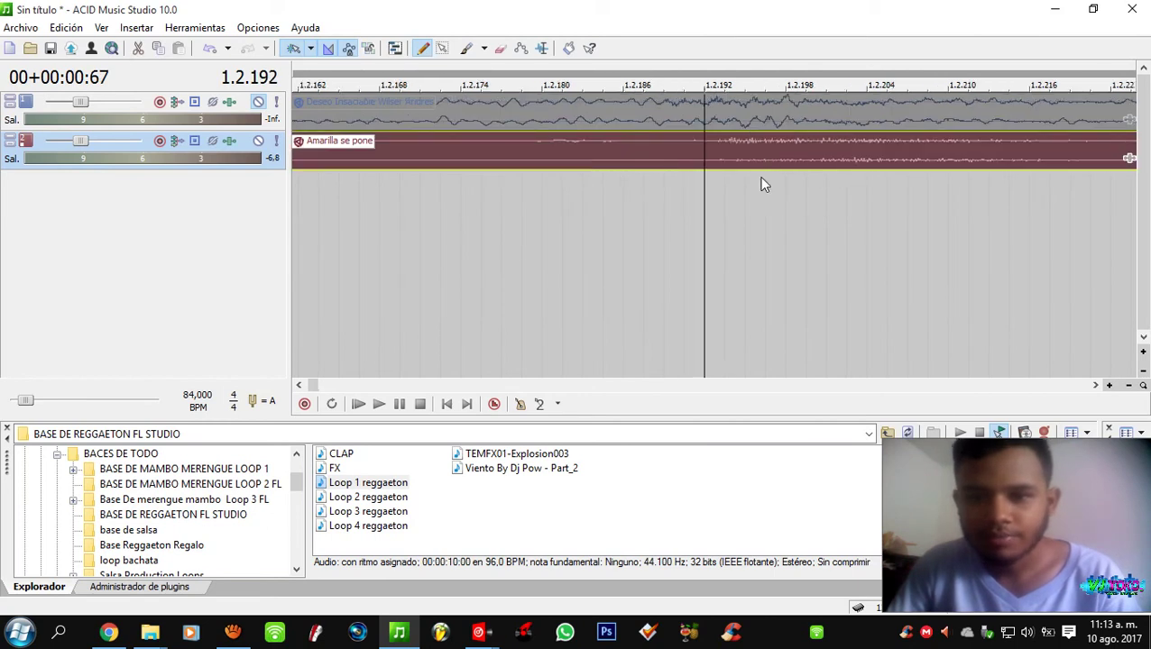
- Check how the second track's hits line up with the reference waveform from 1.2.576 to 1.3.192
scroll(776, 189, down, 5)
click(674, 187)
scroll(674, 188, up, 2)
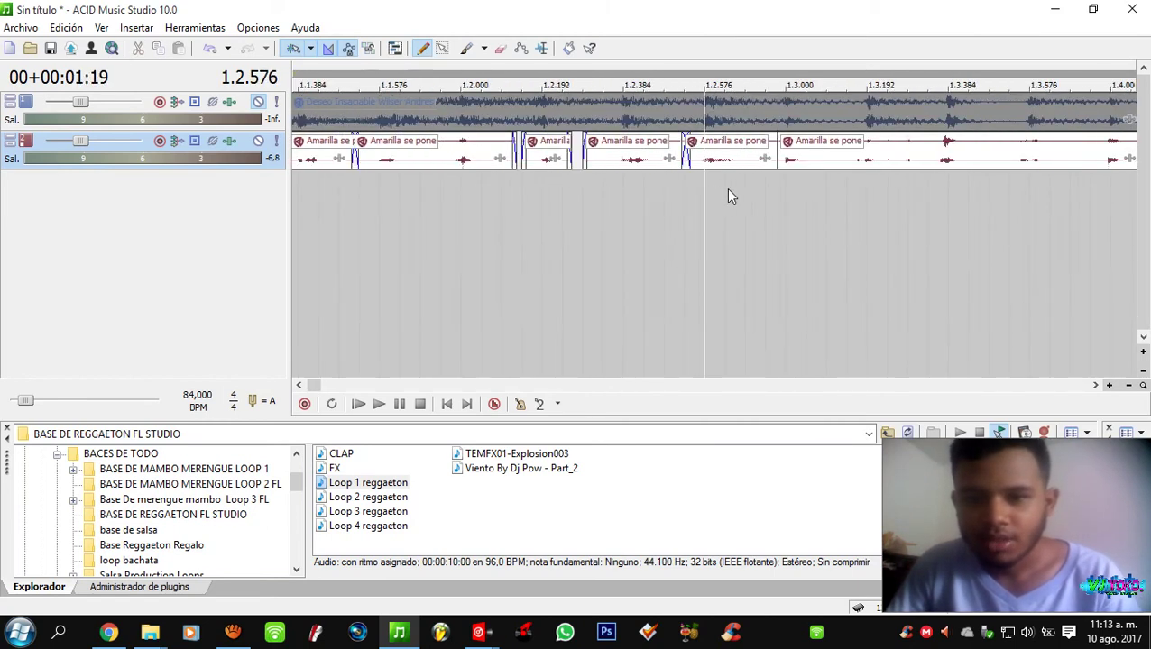
click(785, 191)
scroll(789, 191, up, 2)
scroll(789, 191, down, 2)
scroll(791, 199, down, 5)
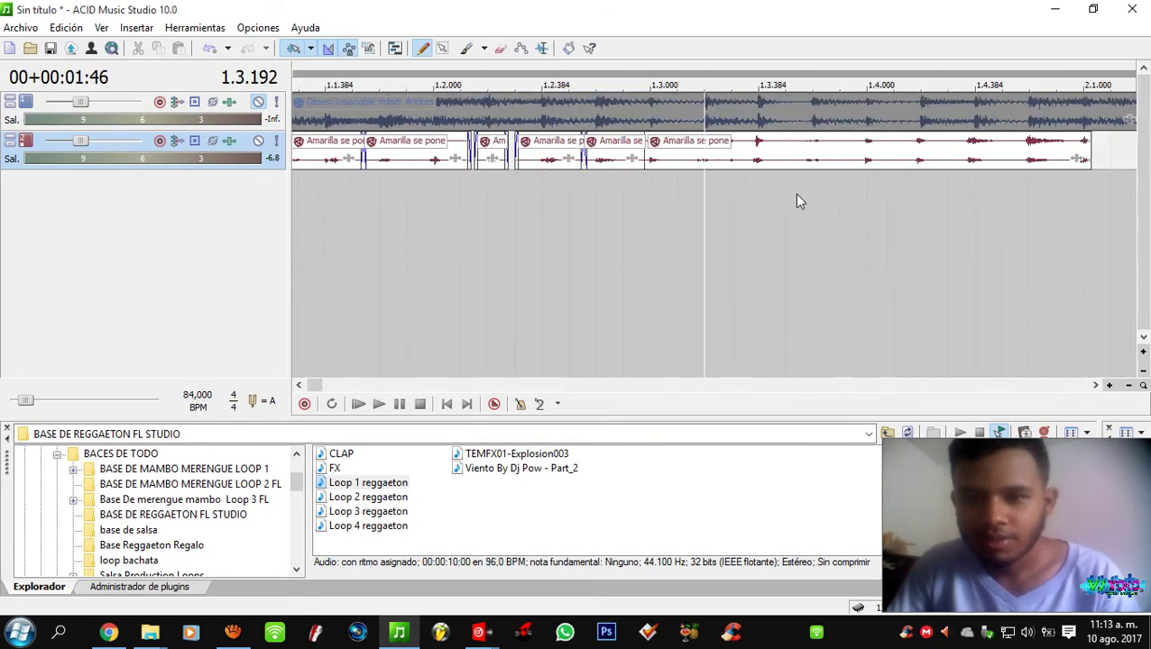
- Split the clip near 1.3.324 and move the second piece later so its hit aligns with the reference at 1.3.384
click(749, 192)
scroll(749, 192, up, 5)
click(568, 167)
key(s)
click(688, 169)
scroll(752, 172, up, 3)
click(841, 184)
scroll(793, 194, up, 1)
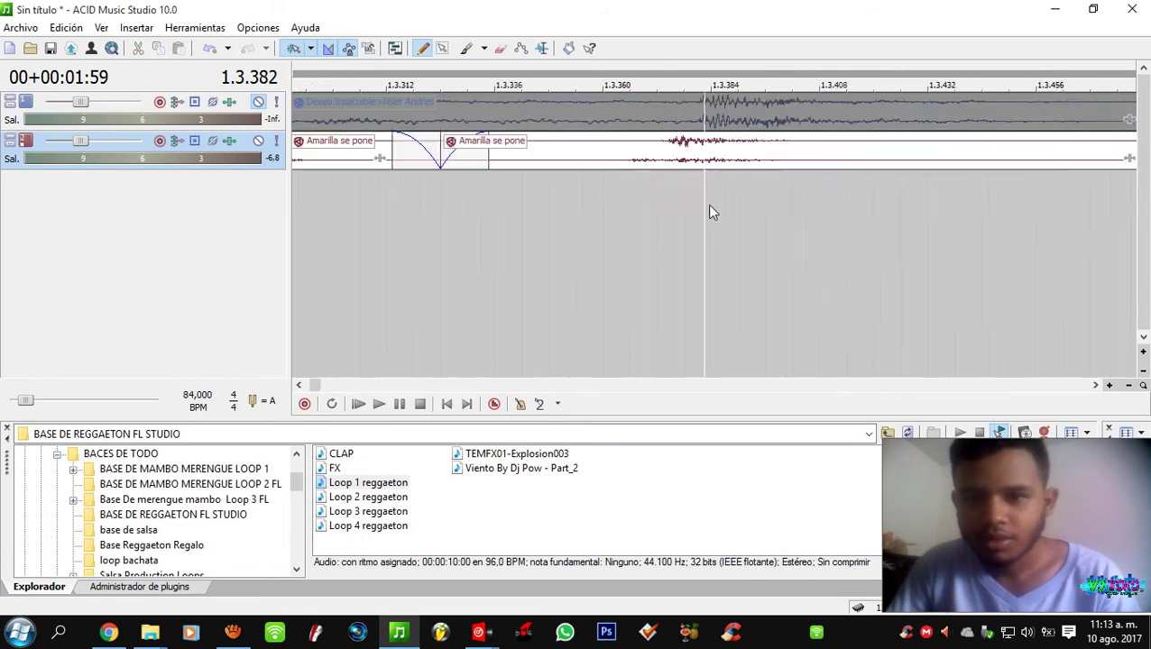
drag(724, 168, 839, 165)
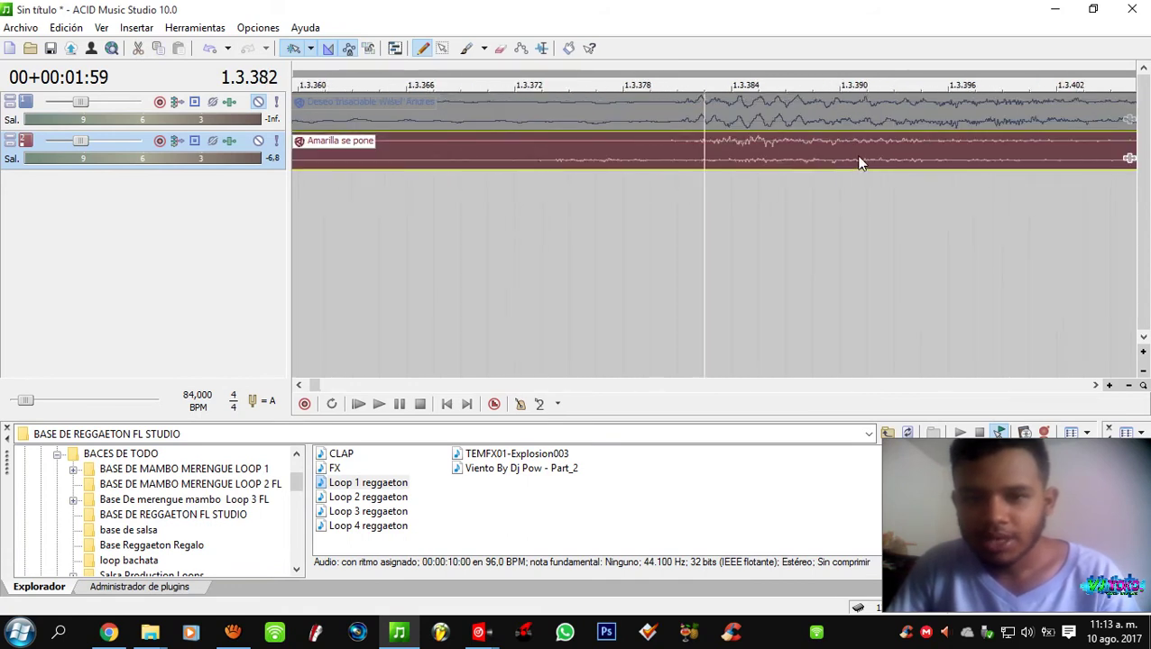
scroll(866, 152, down, 5)
scroll(853, 151, up, 1)
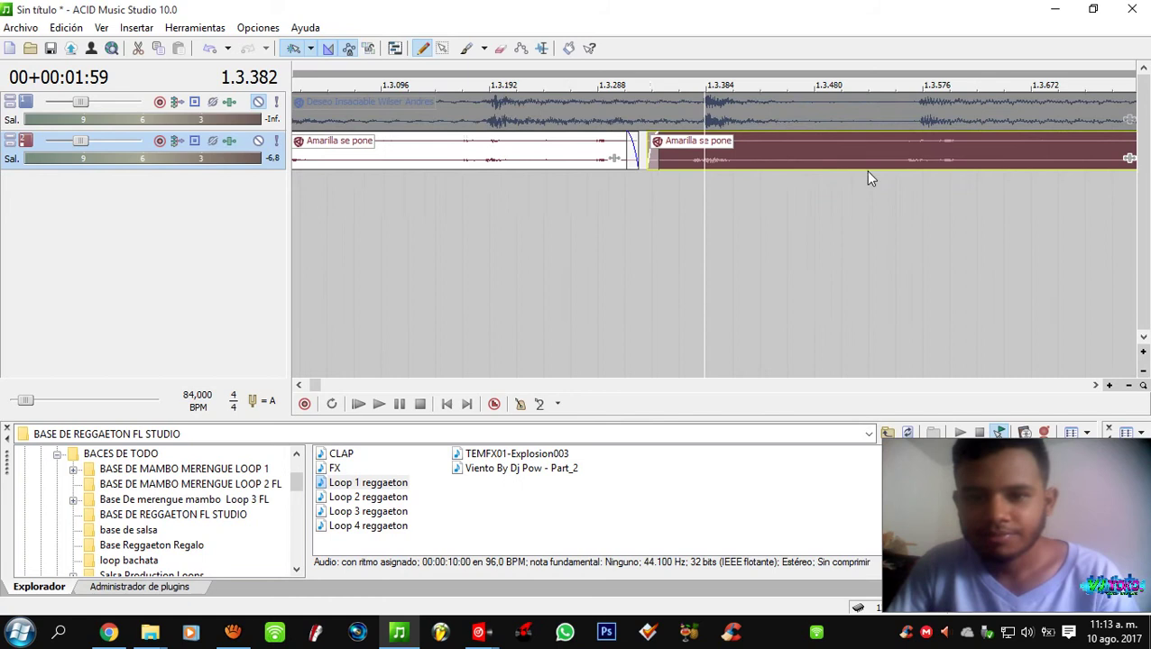
- Examine the second track's alignment with the reference waveform at 1.3.576, back at 1.3.384, and on the following beats
click(914, 189)
scroll(820, 173, up, 3)
scroll(775, 171, down, 3)
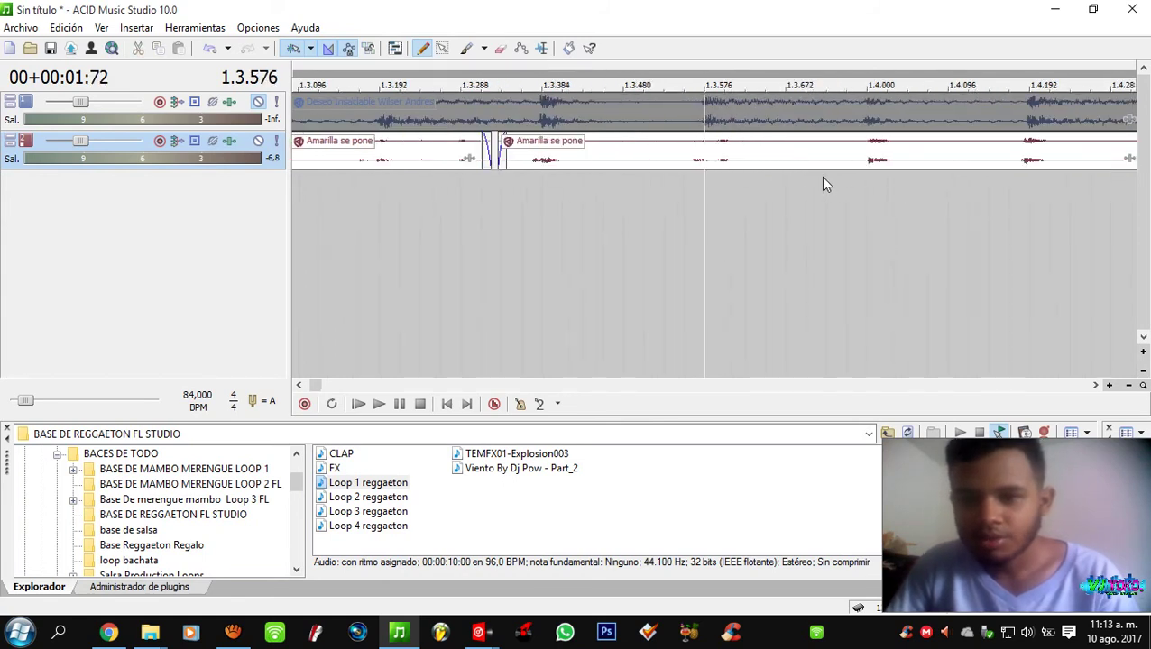
scroll(820, 176, up, 3)
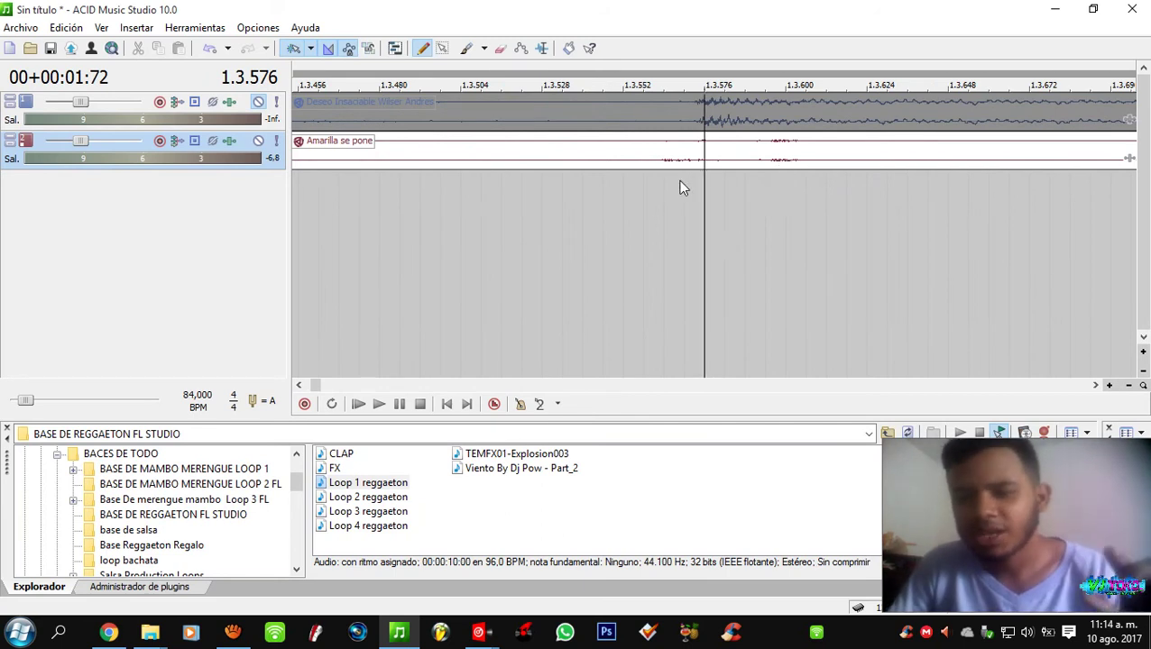
scroll(689, 166, up, 1)
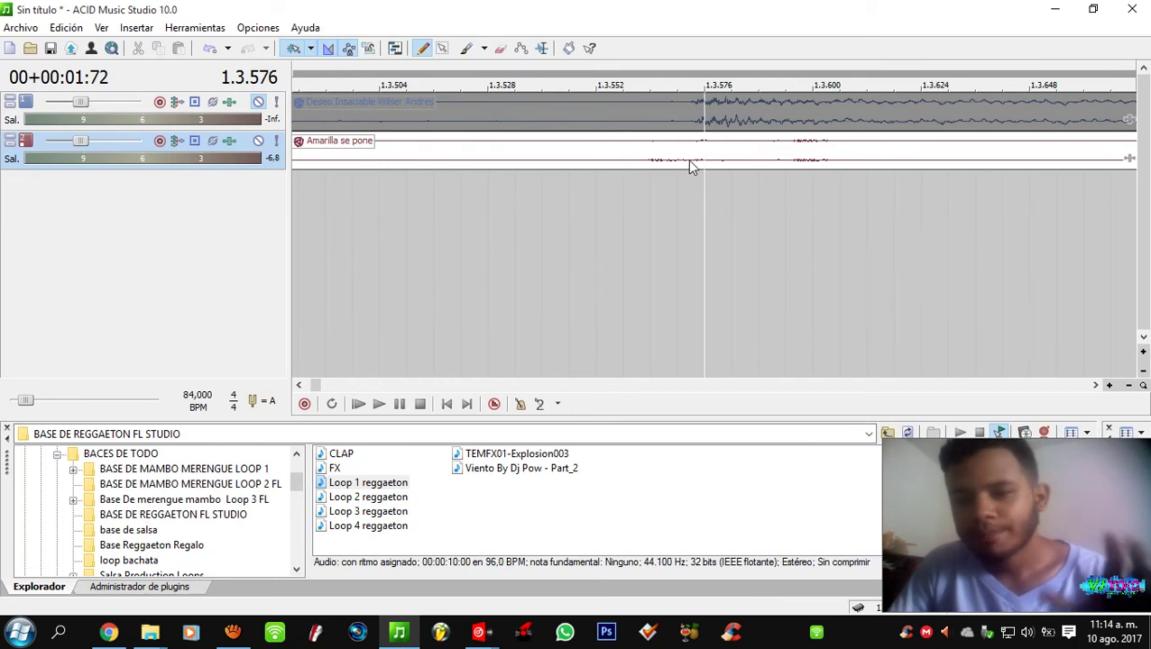
scroll(689, 166, down, 2)
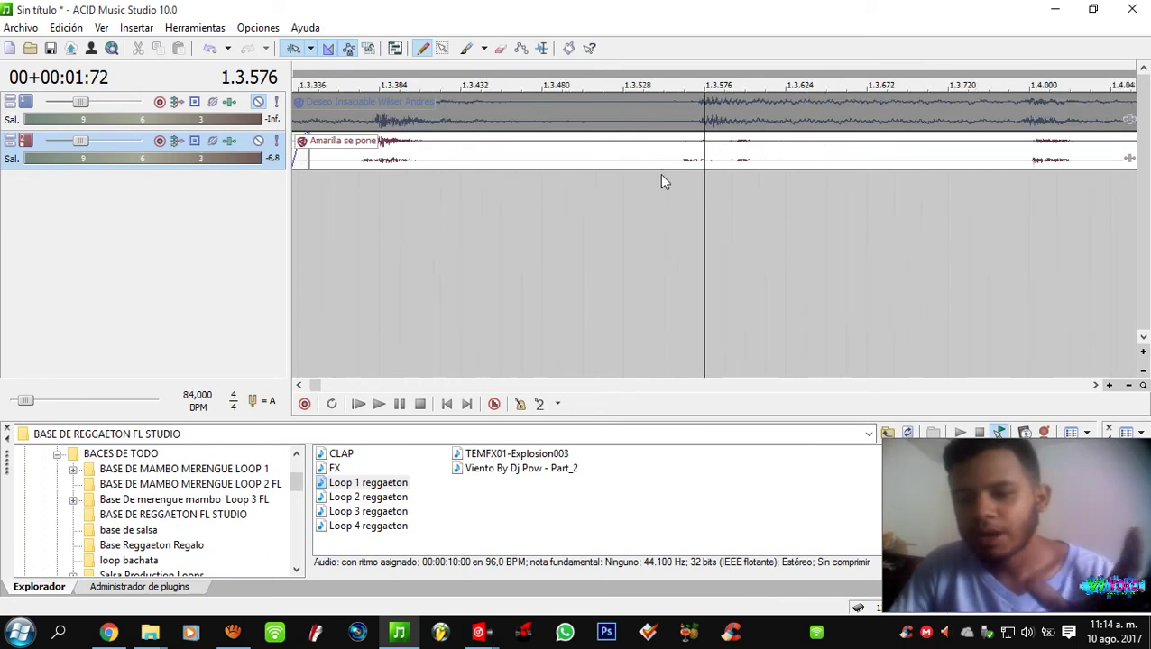
click(382, 198)
scroll(406, 197, down, 1)
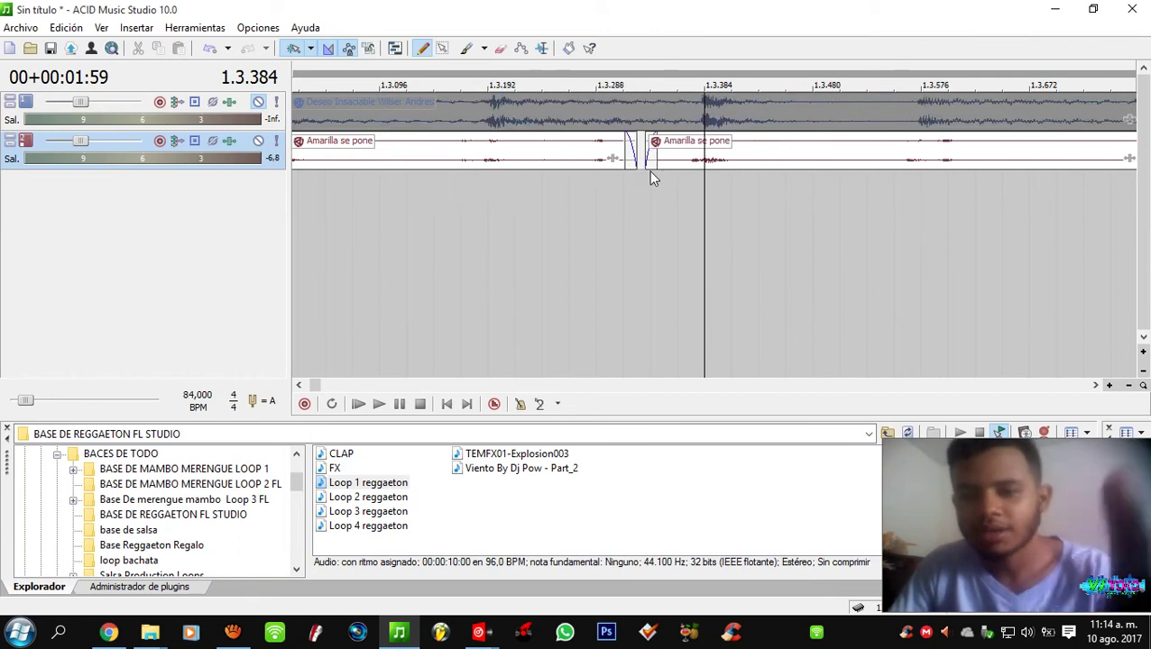
scroll(686, 176, down, 1)
click(784, 179)
scroll(790, 181, up, 2)
scroll(790, 180, down, 2)
click(919, 192)
scroll(847, 194, up, 2)
scroll(816, 191, down, 2)
- Split the clip just before 1.4.192 and move the second piece later to match the reference hit there
click(861, 190)
scroll(861, 191, up, 2)
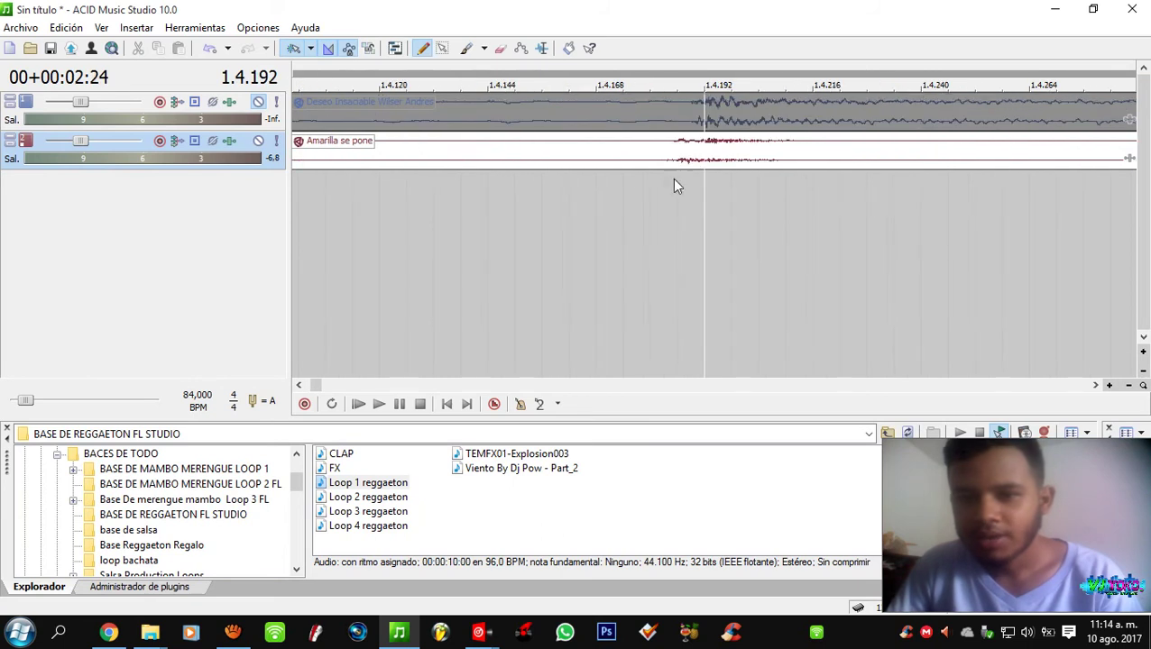
drag(599, 167, 696, 164)
scroll(790, 165, up, 2)
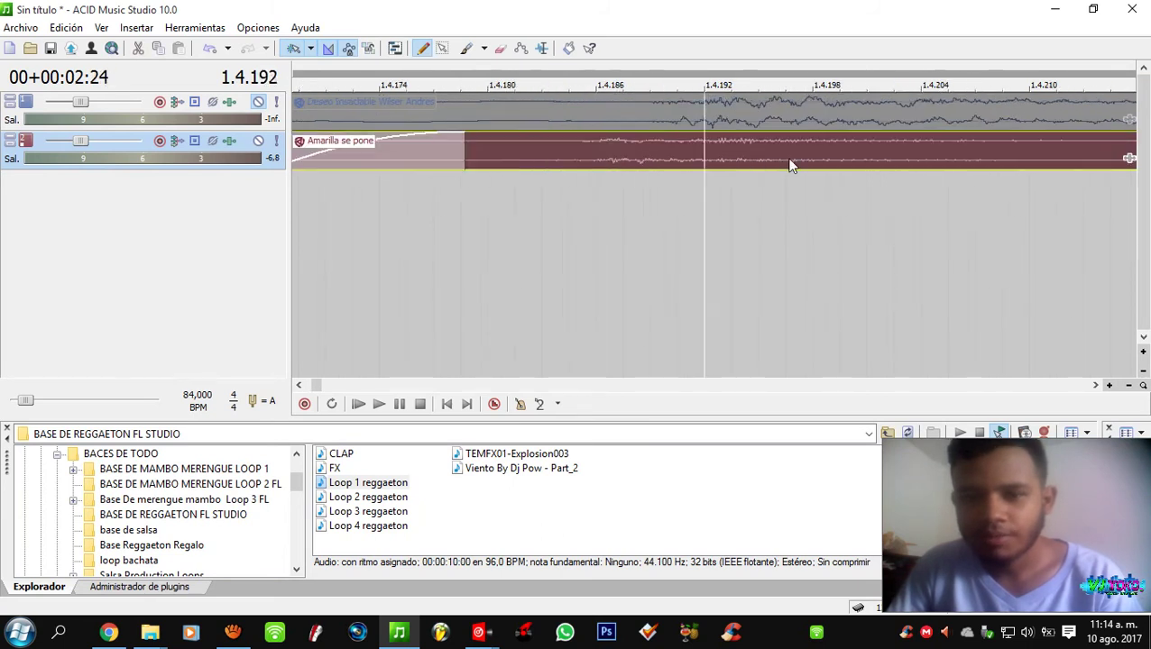
drag(790, 165, 893, 195)
scroll(863, 180, down, 3)
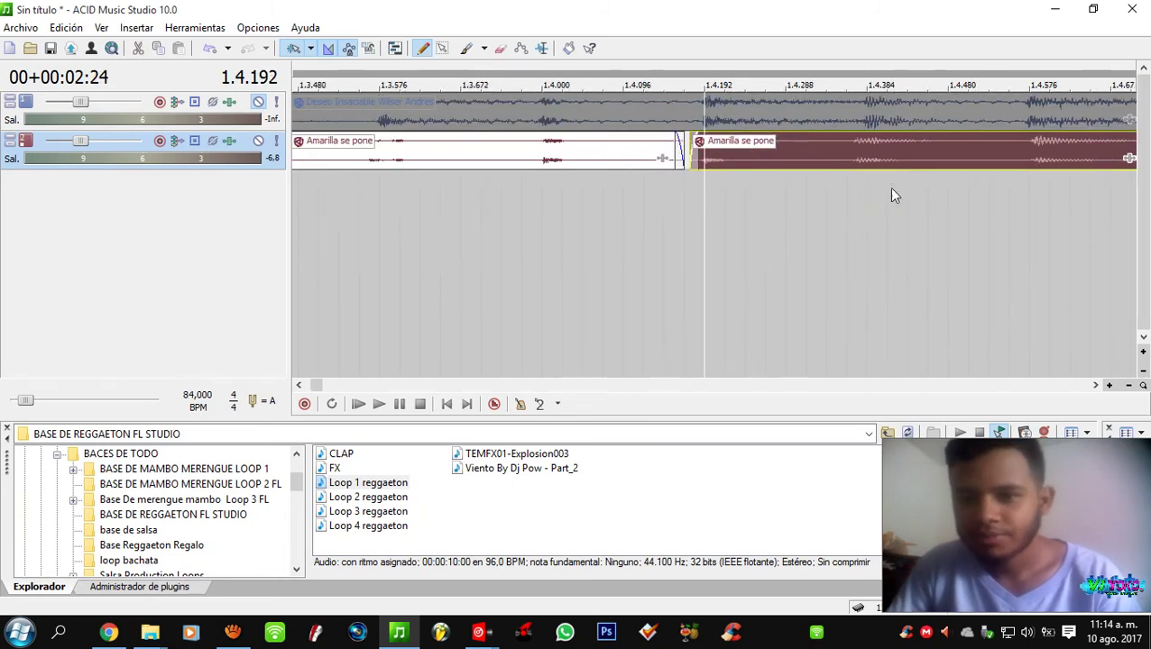
- Split the clip at 1.4.360 and shift the second piece later so its hit aligns with the reference at 1.4.384
click(866, 188)
scroll(865, 189, up, 4)
drag(830, 171, 877, 171)
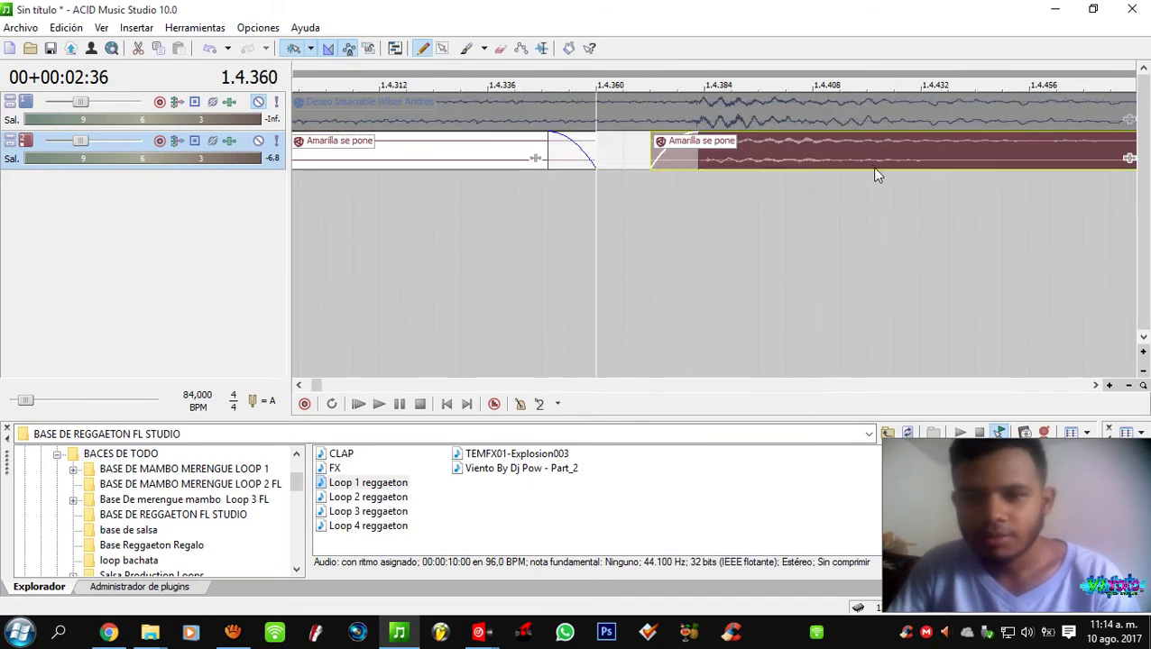
click(690, 237)
scroll(706, 233, up, 4)
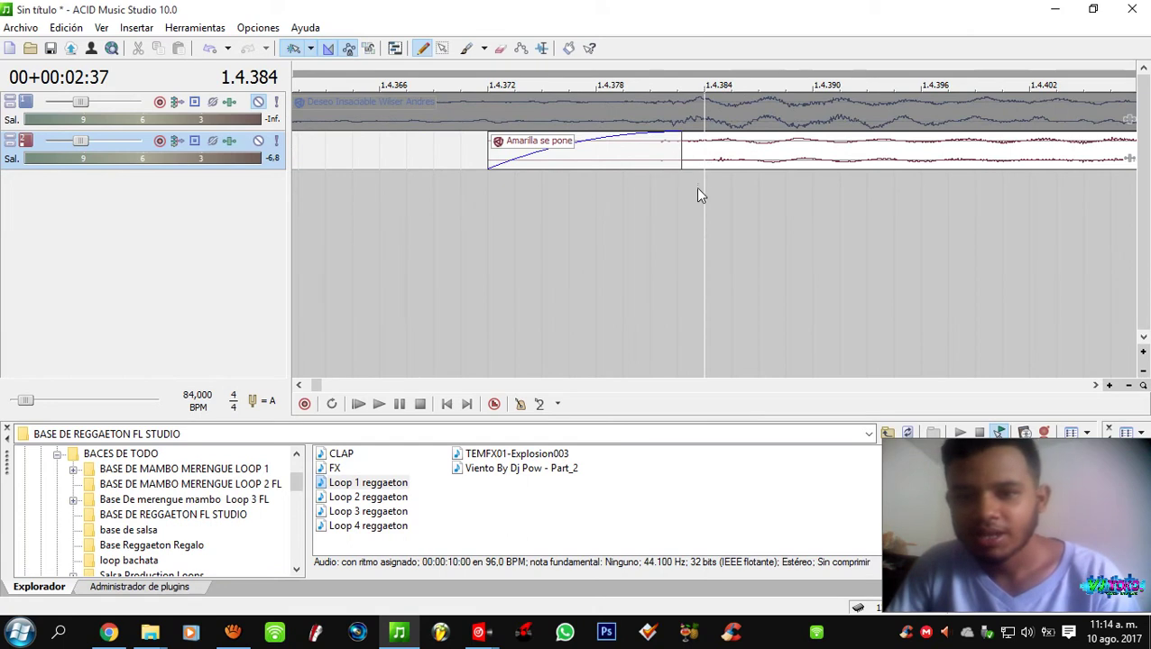
scroll(695, 186, down, 1)
scroll(709, 122, down, 3)
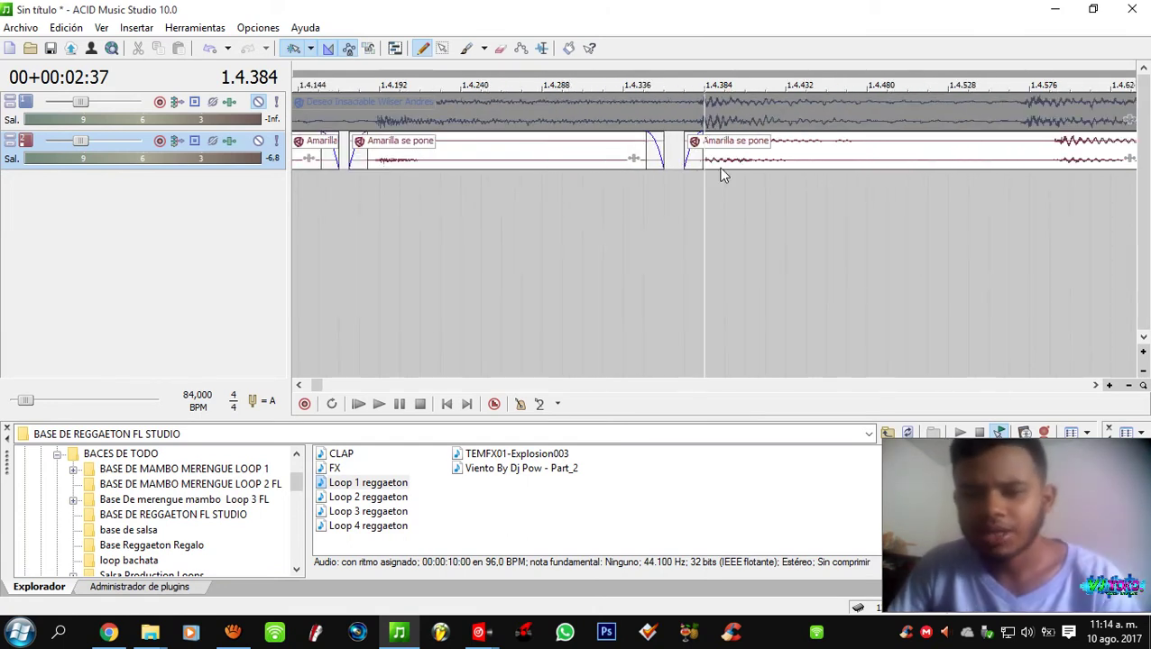
scroll(735, 229, down, 1)
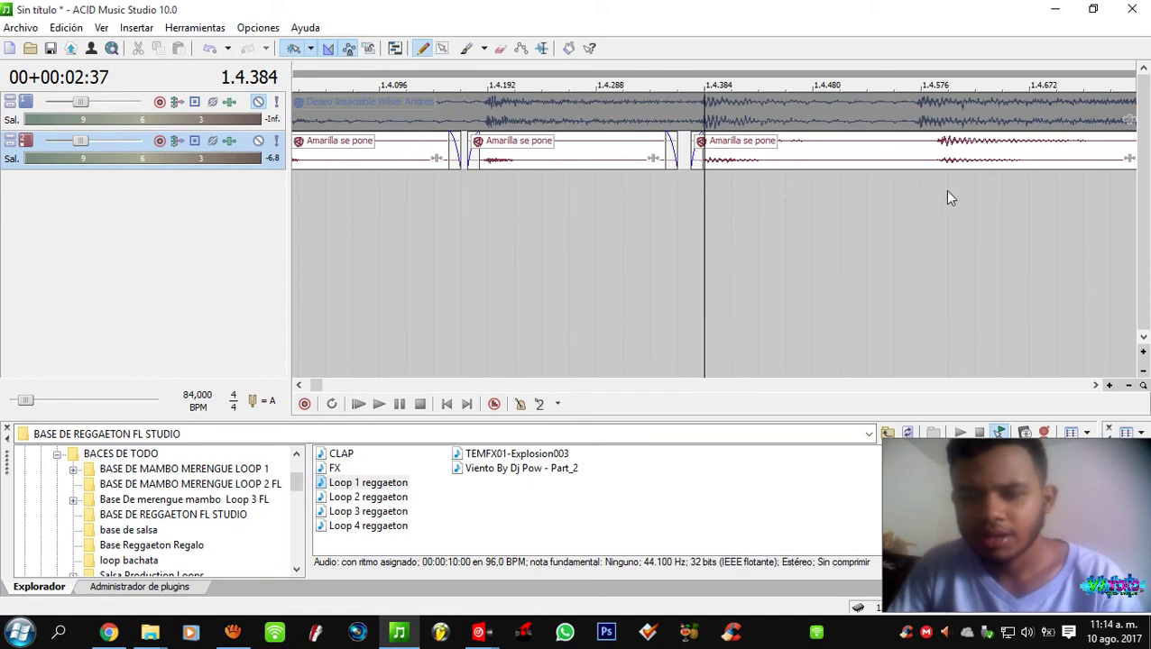
- Split the clip at 1.4.558 and move the second piece earlier to align its hit with the reference at 1.4.576
click(918, 189)
scroll(931, 189, up, 2)
click(643, 155)
key(s)
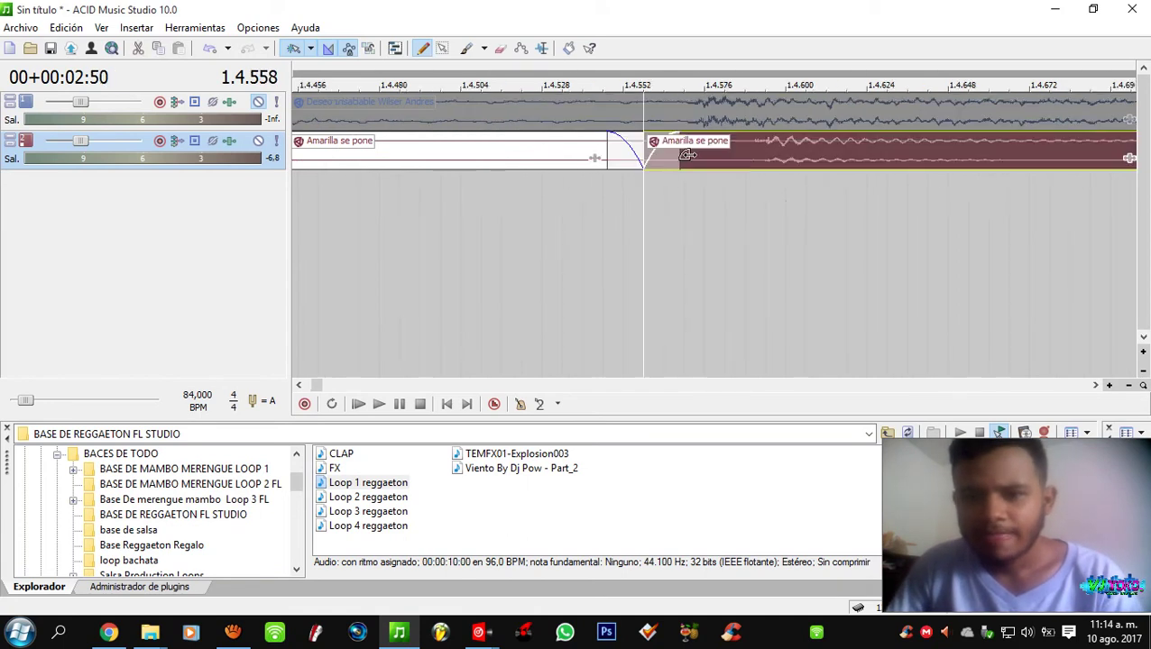
scroll(722, 159, up, 3)
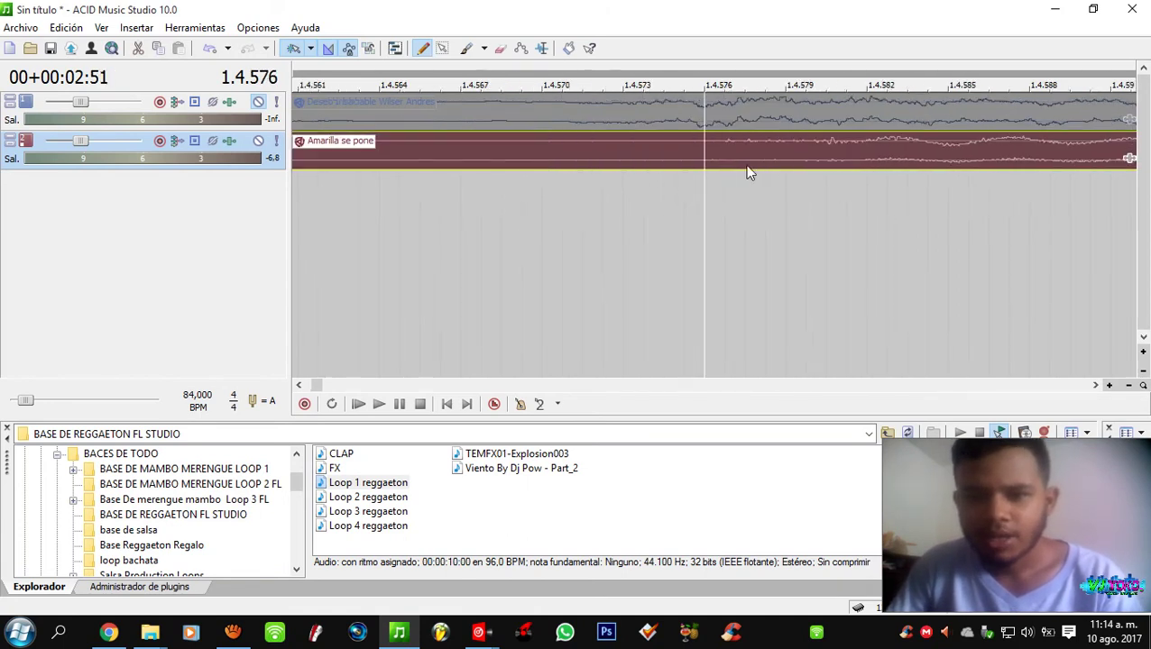
drag(722, 169, 628, 168)
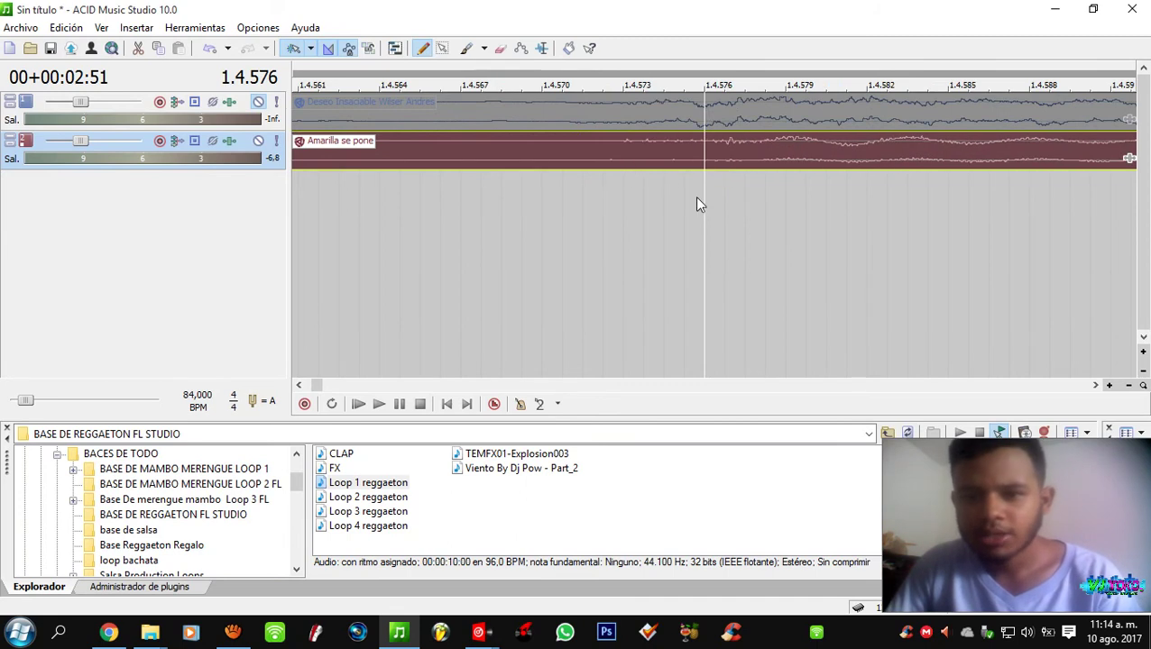
scroll(692, 198, down, 4)
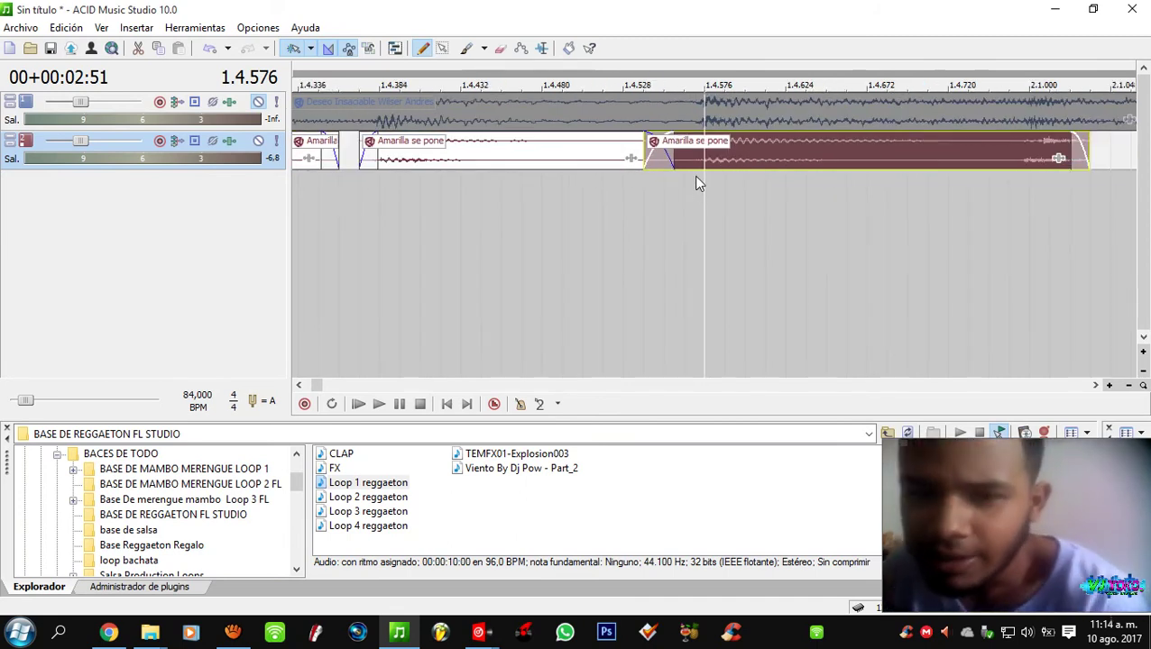
- Review the split pieces on the second track against the reference waveform, including the piece spanning 1.3.576
scroll(659, 175, down, 2)
scroll(661, 183, up, 2)
scroll(661, 183, down, 3)
scroll(661, 183, up, 2)
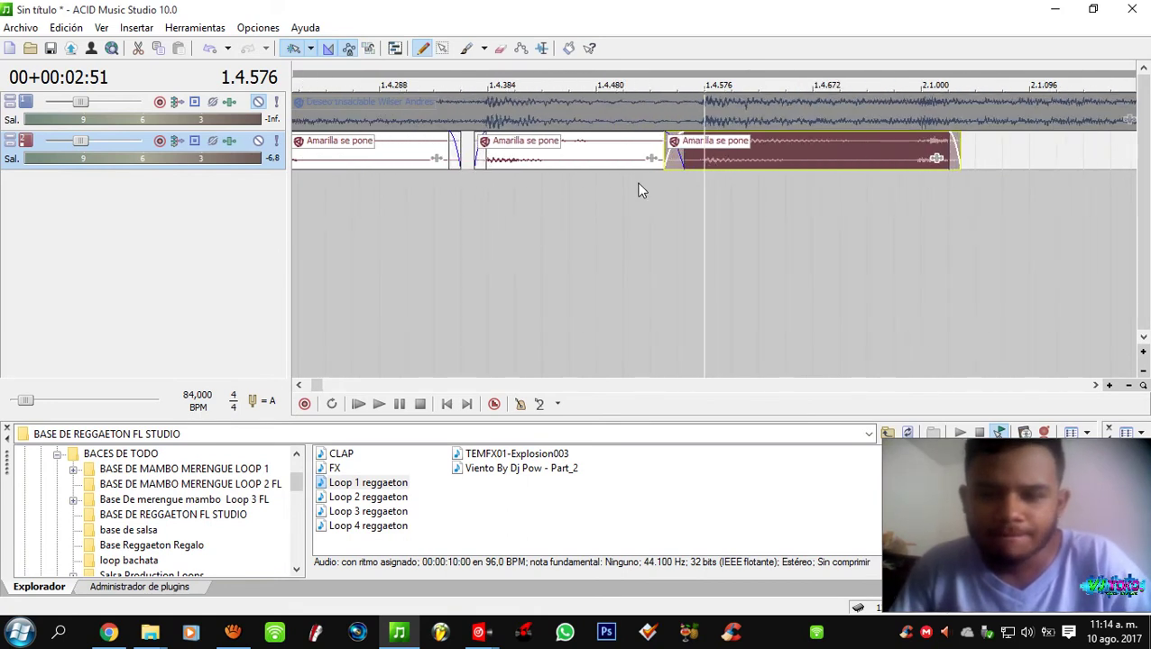
scroll(641, 190, down, 2)
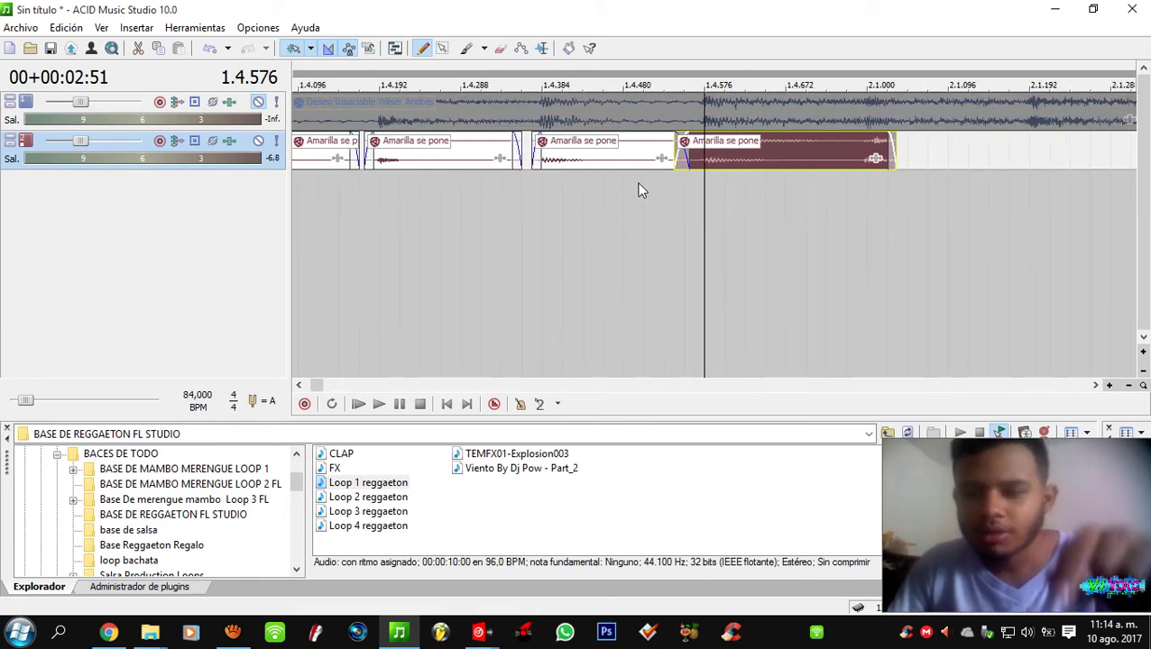
scroll(700, 208, up, 1)
scroll(700, 207, down, 2)
scroll(700, 208, up, 3)
scroll(631, 205, down, 4)
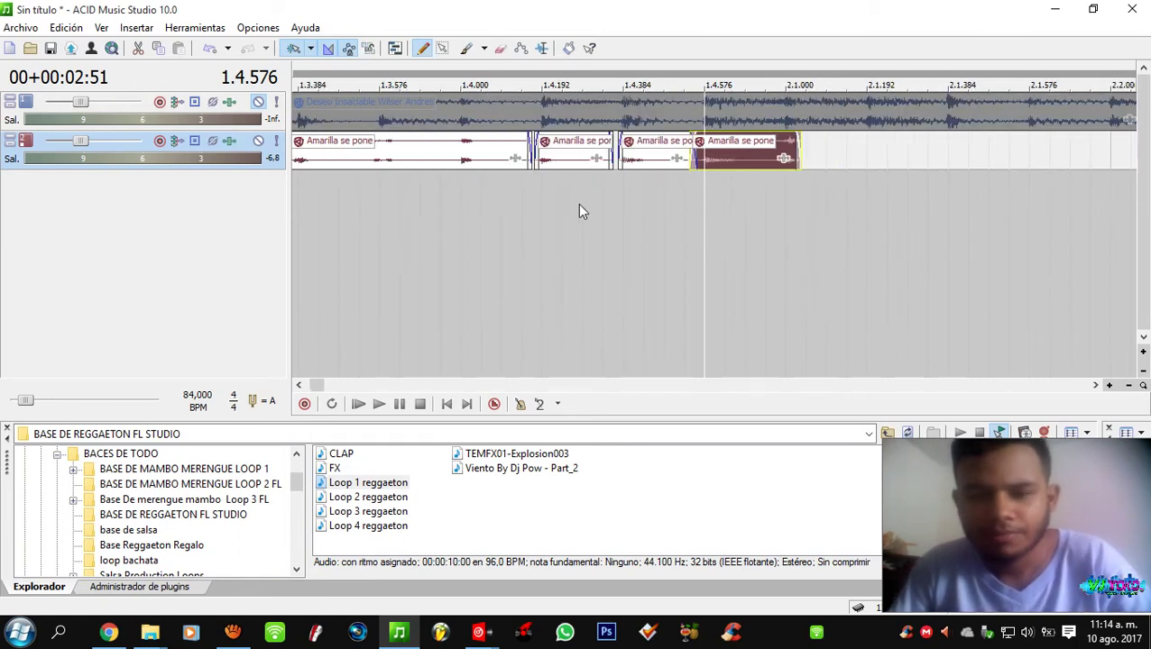
click(537, 157)
scroll(540, 165, up, 2)
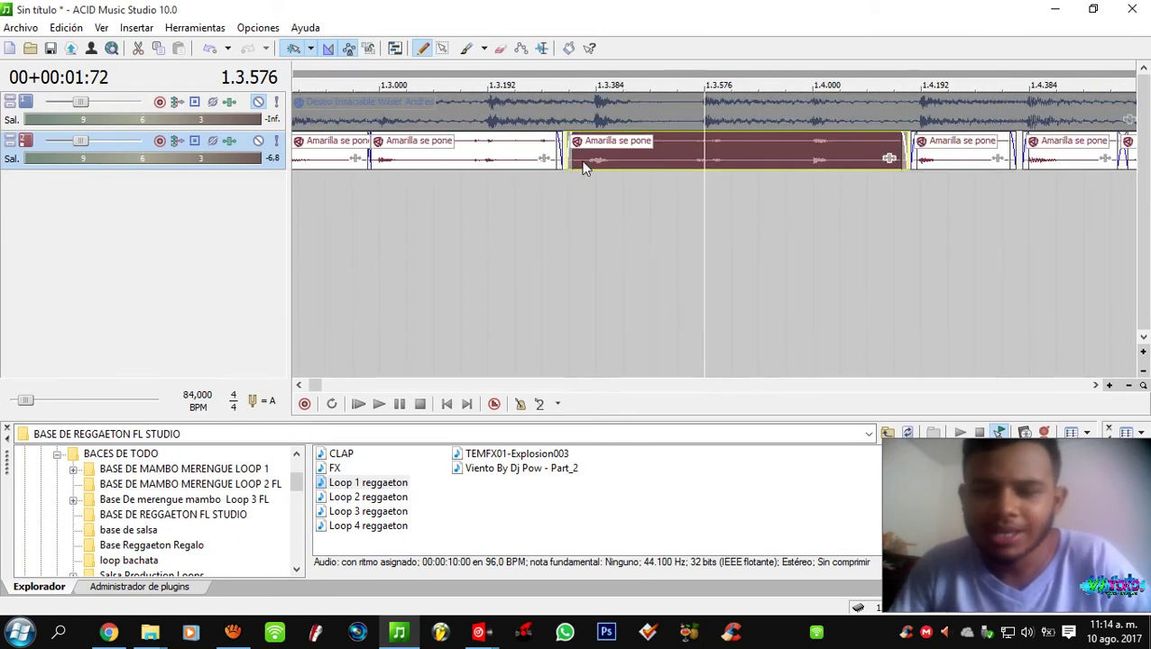
scroll(586, 168, down, 1)
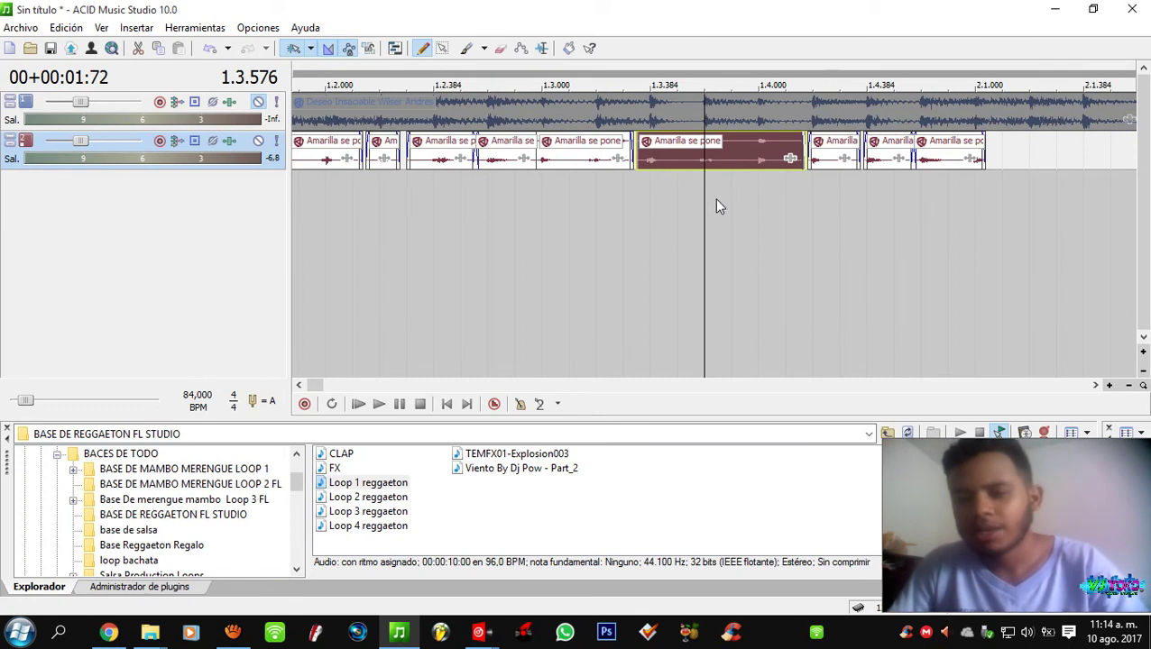
scroll(794, 181, down, 3)
scroll(811, 180, up, 2)
- Split the last clip just before 2.1.000 and shift the short end piece slightly later
click(875, 186)
scroll(758, 180, up, 4)
click(771, 183)
click(792, 189)
scroll(788, 188, up, 4)
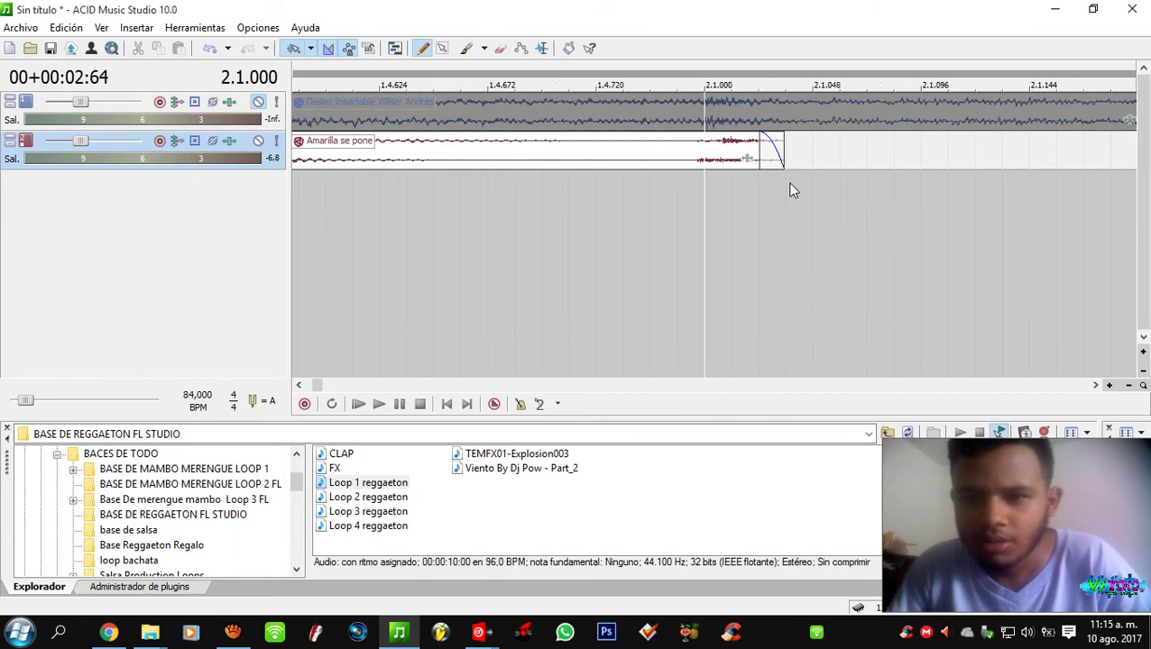
click(629, 163)
key(s)
click(709, 163)
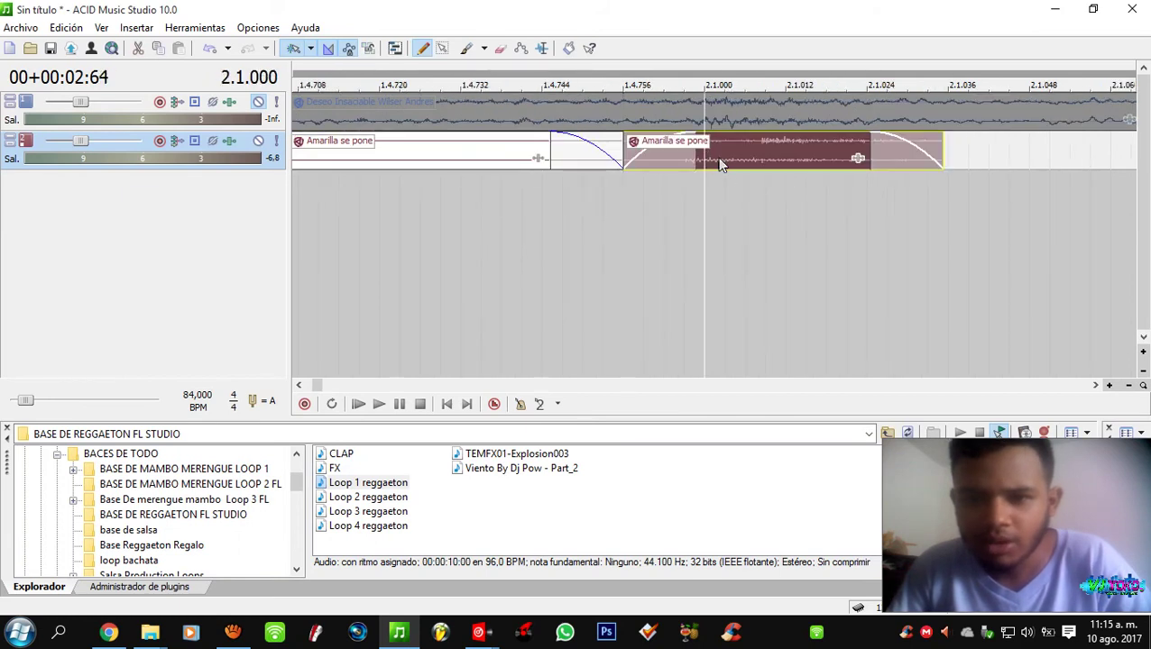
scroll(686, 163, down, 4)
scroll(670, 176, up, 4)
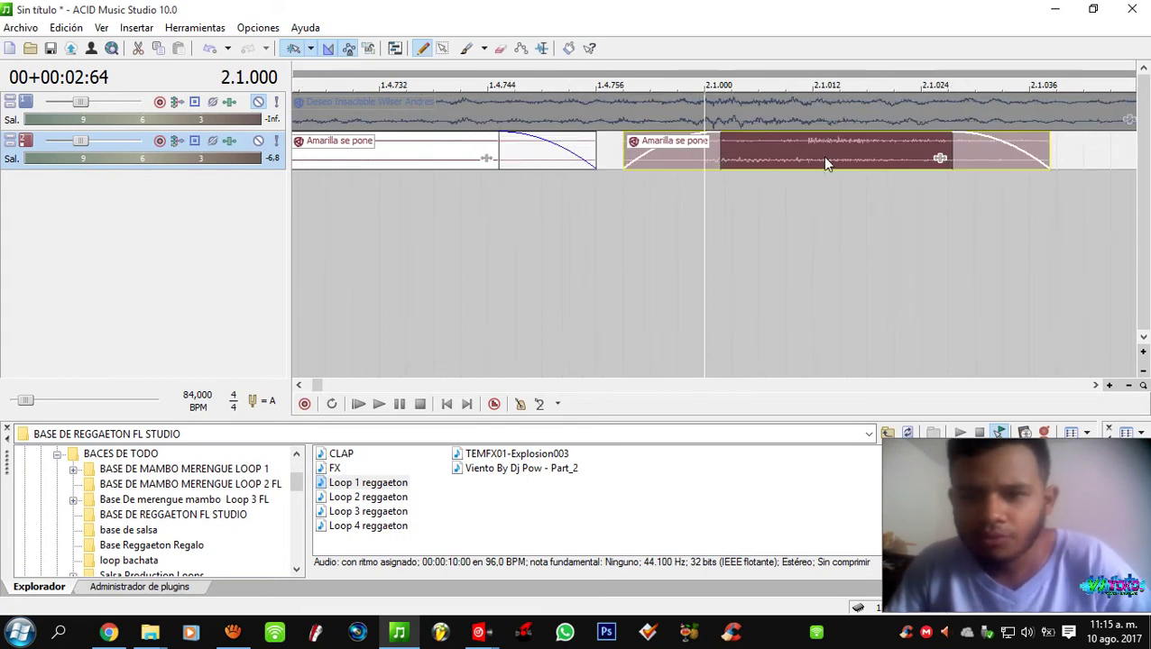
- Delete the short end piece and extend the remaining last clip's end to 2.1.000
key(Delete)
drag(597, 152, 702, 153)
scroll(503, 181, down, 4)
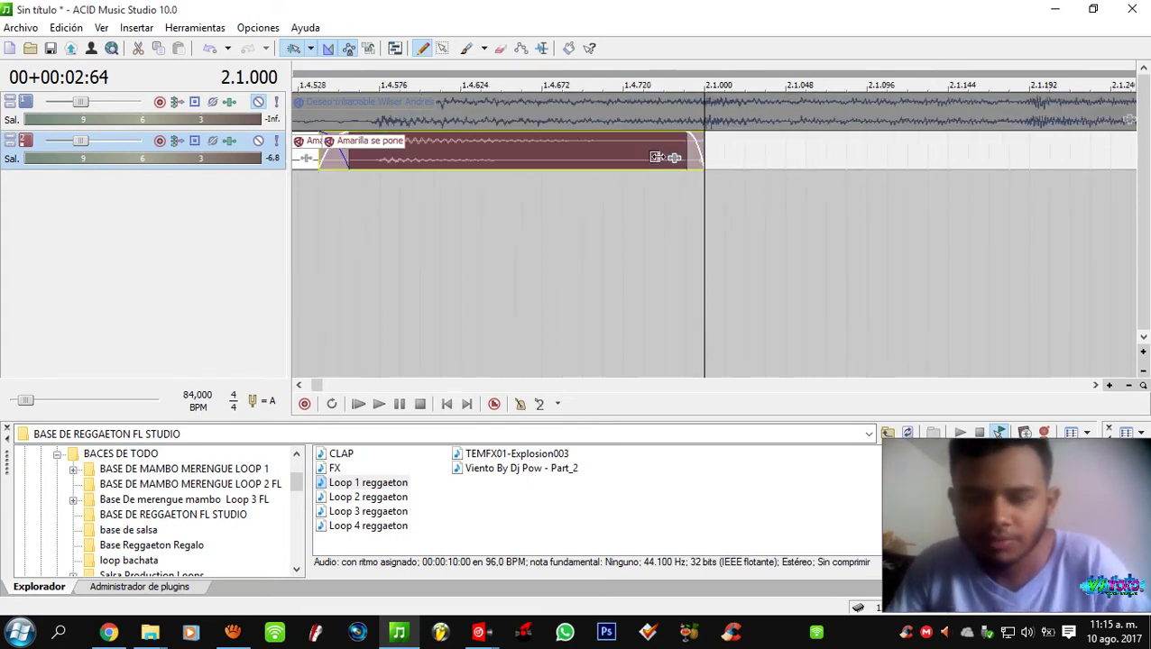
- Extend the start of the piece after the gap near 1.4.366 earlier so it overlaps the preceding piece
click(599, 195)
scroll(599, 196, up, 6)
click(620, 194)
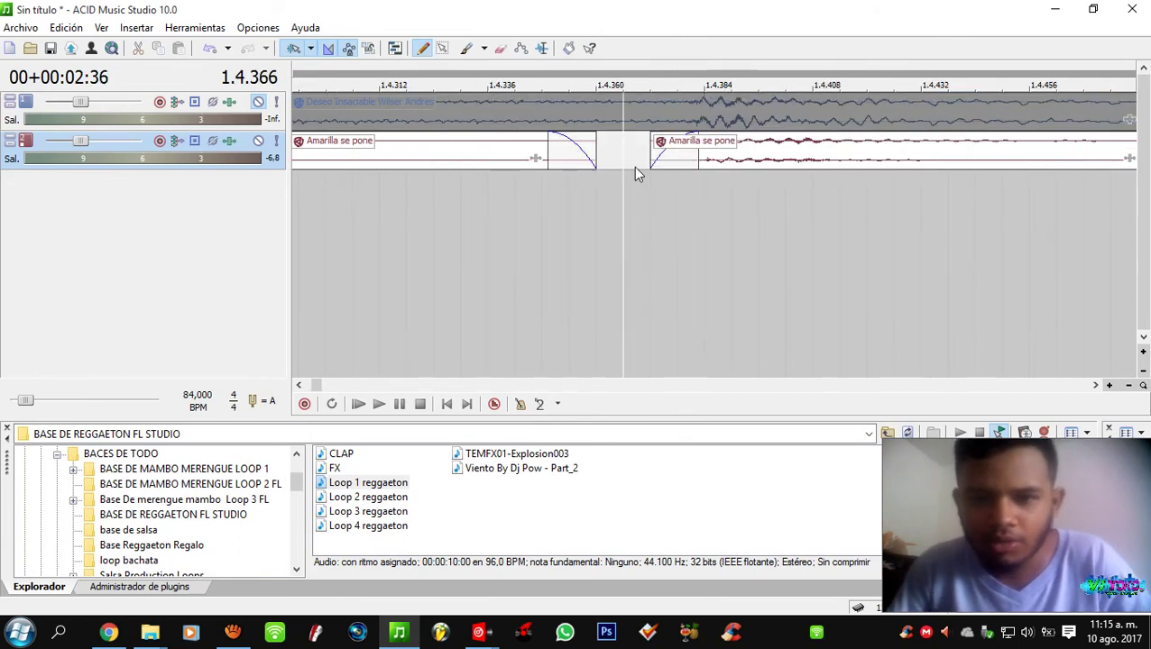
scroll(631, 180, up, 3)
scroll(712, 168, down, 3)
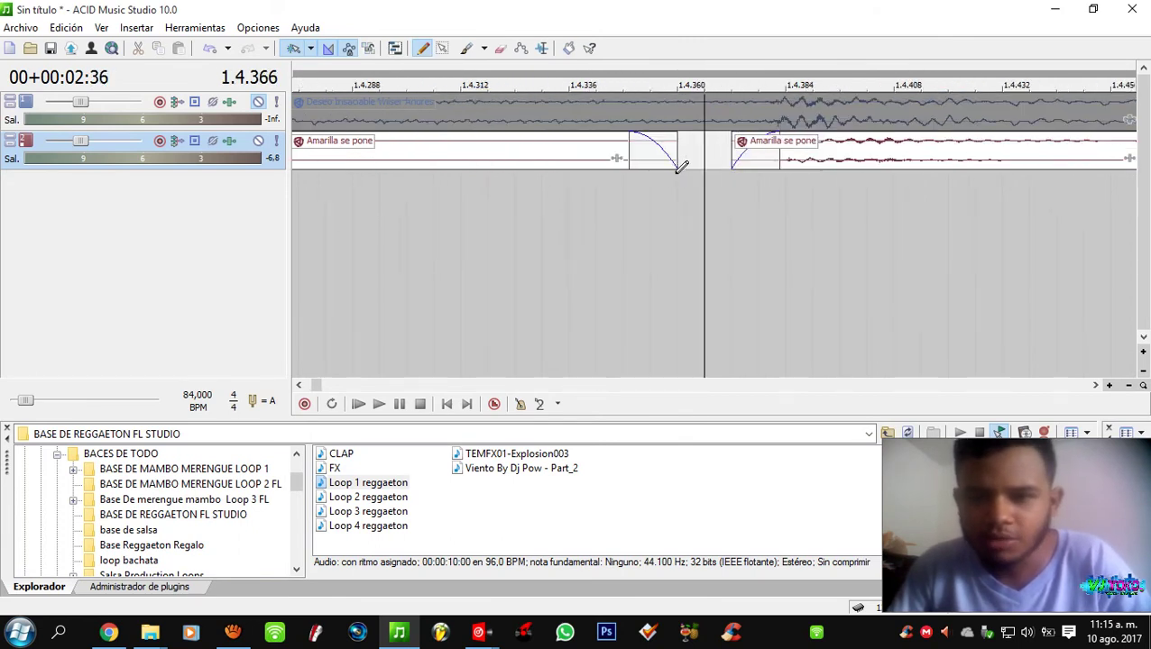
scroll(717, 168, up, 2)
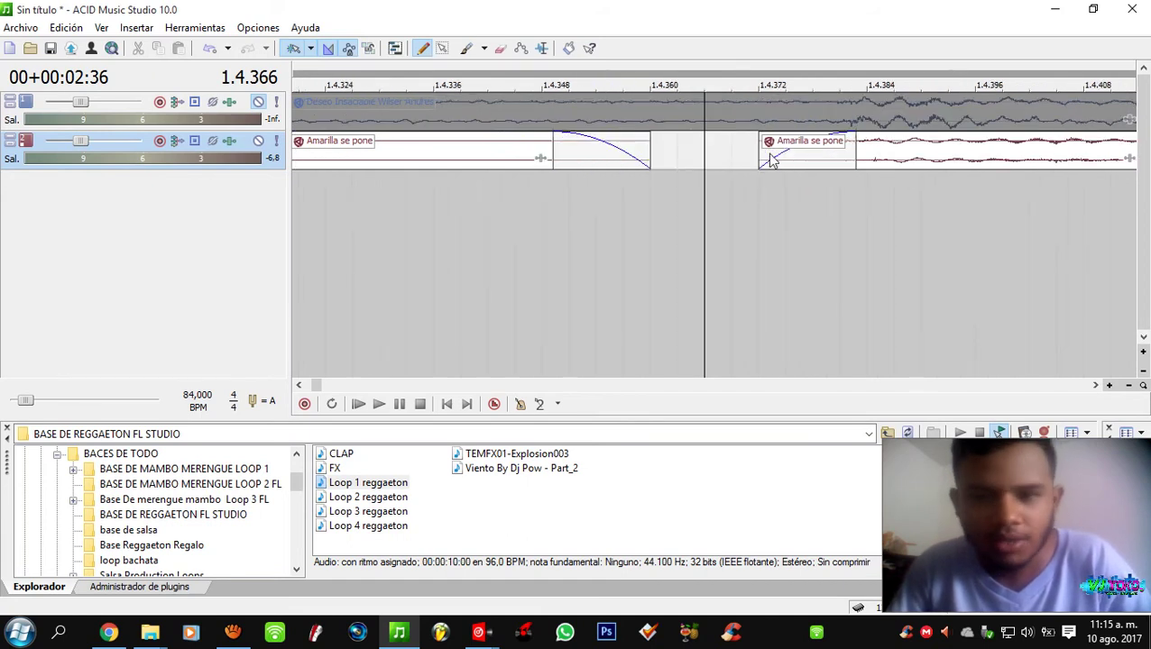
drag(771, 160, 582, 161)
scroll(613, 202, down, 3)
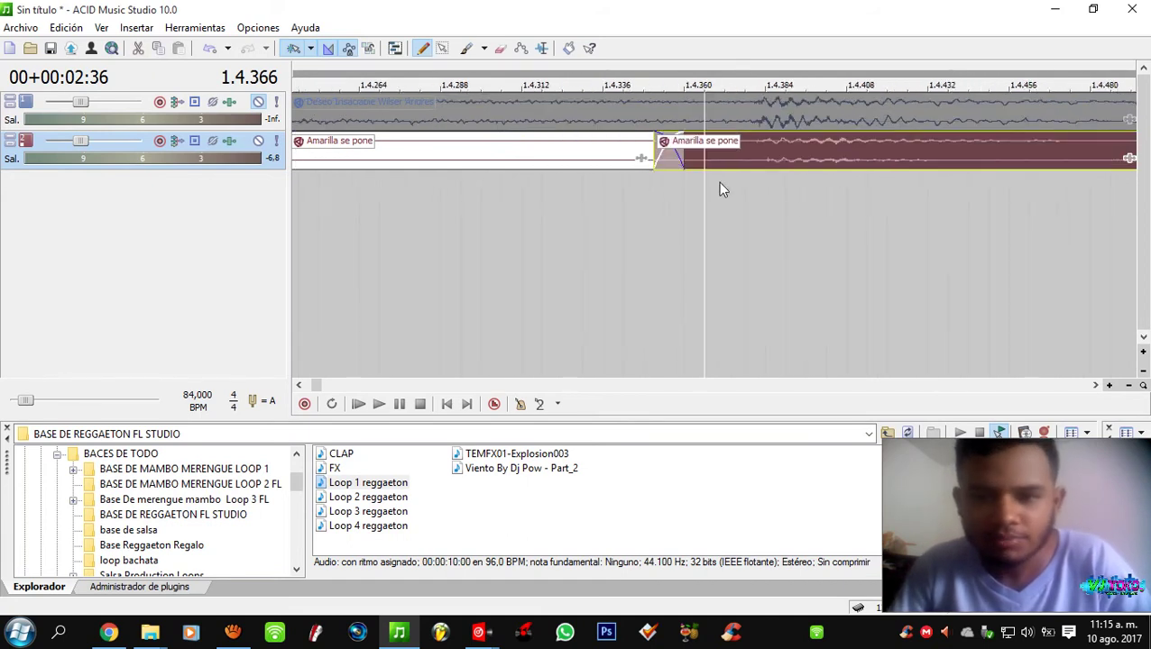
- Close the gap near 1.4.168 by extending the following piece's start back over the end of the preceding one
scroll(720, 173, down, 3)
scroll(620, 184, up, 6)
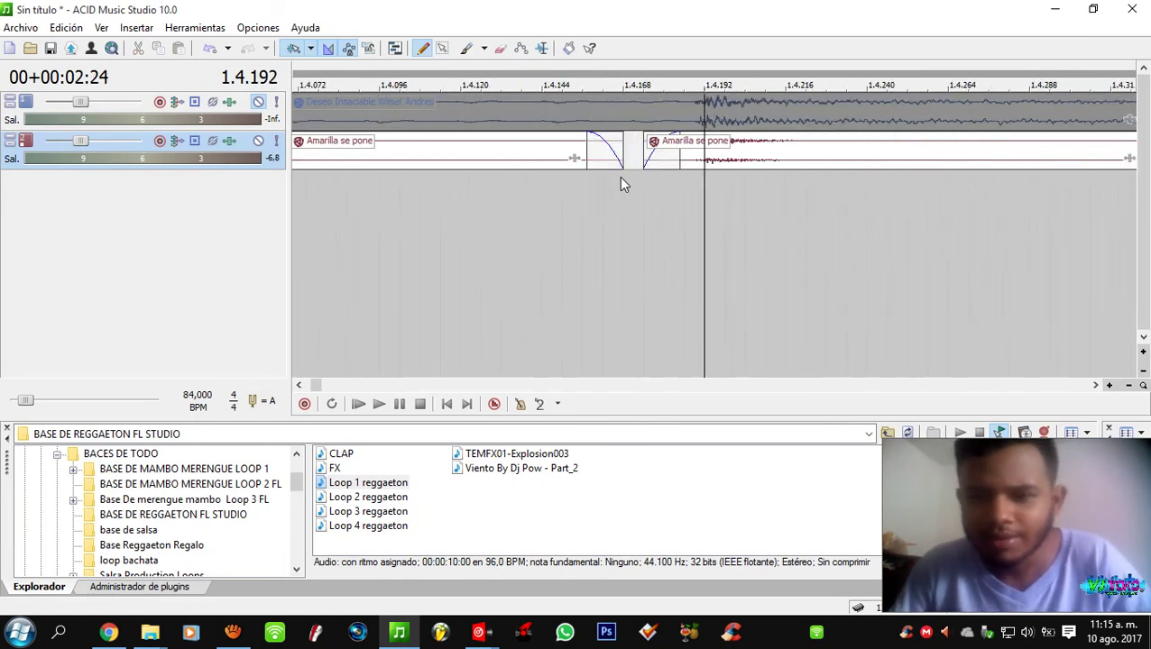
scroll(621, 184, up, 2)
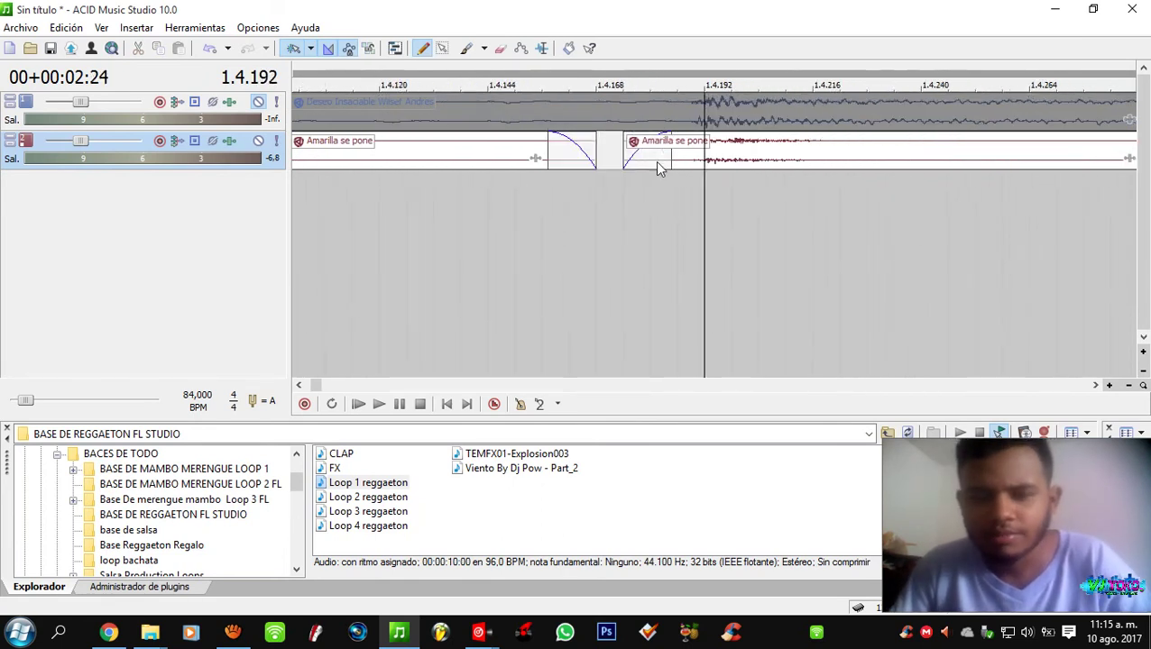
click(644, 151)
scroll(549, 165, down, 8)
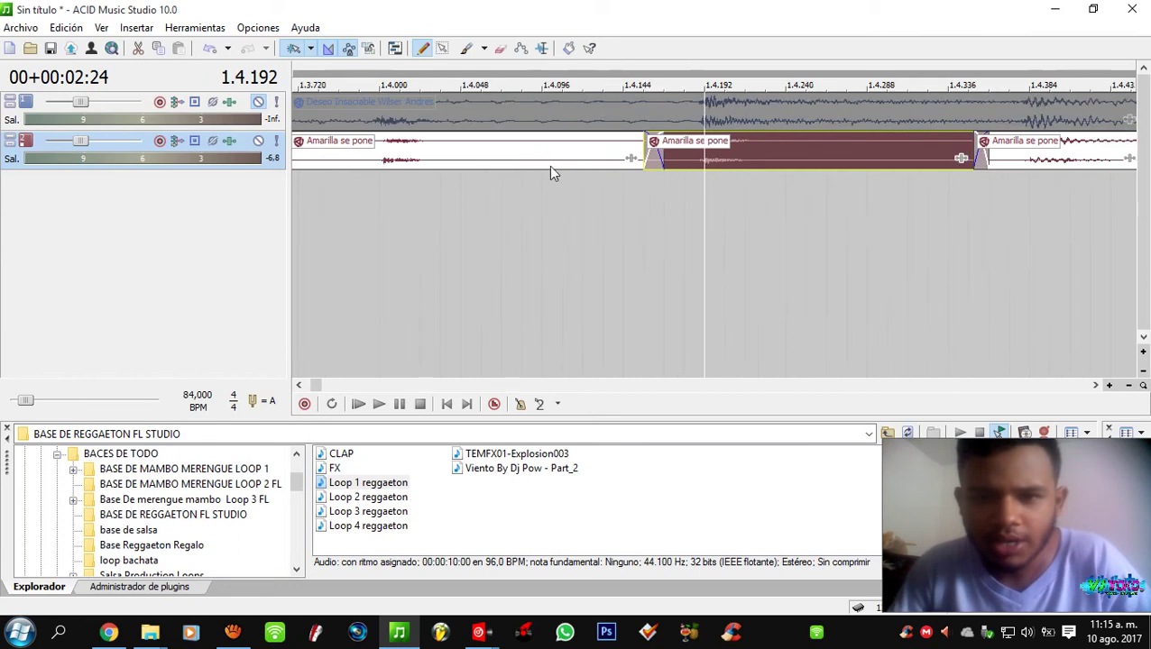
- Close the gap just before 1.3.331 by extending the following piece's start back over the preceding piece
click(519, 201)
scroll(541, 194, up, 5)
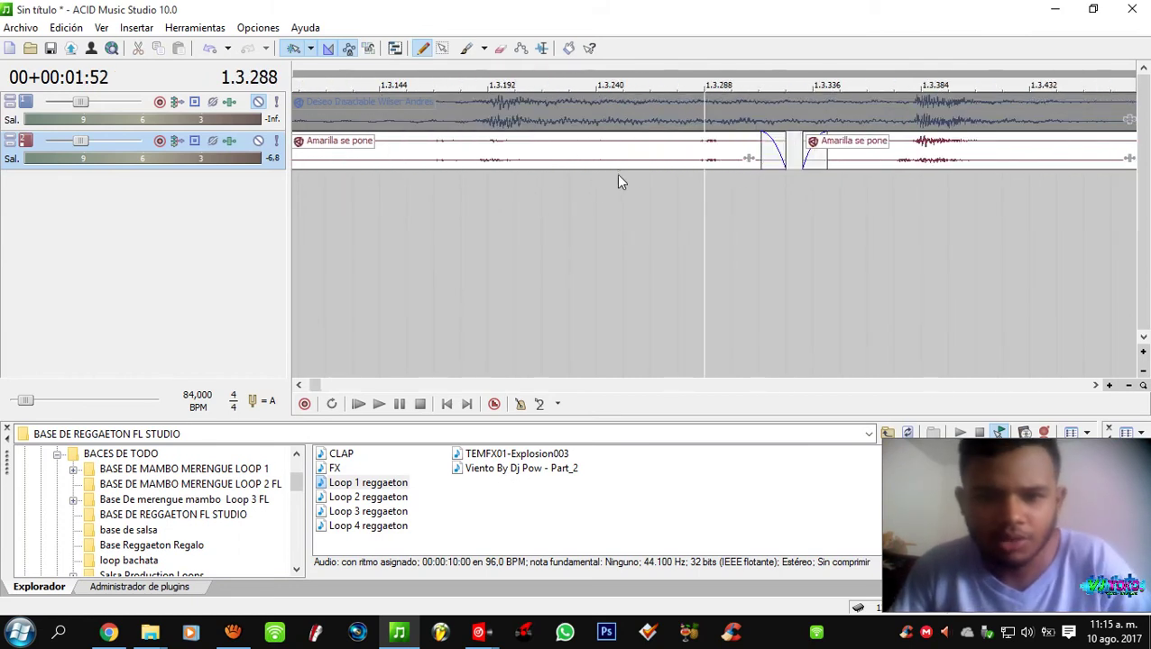
click(805, 170)
scroll(805, 169, up, 2)
drag(706, 162, 539, 163)
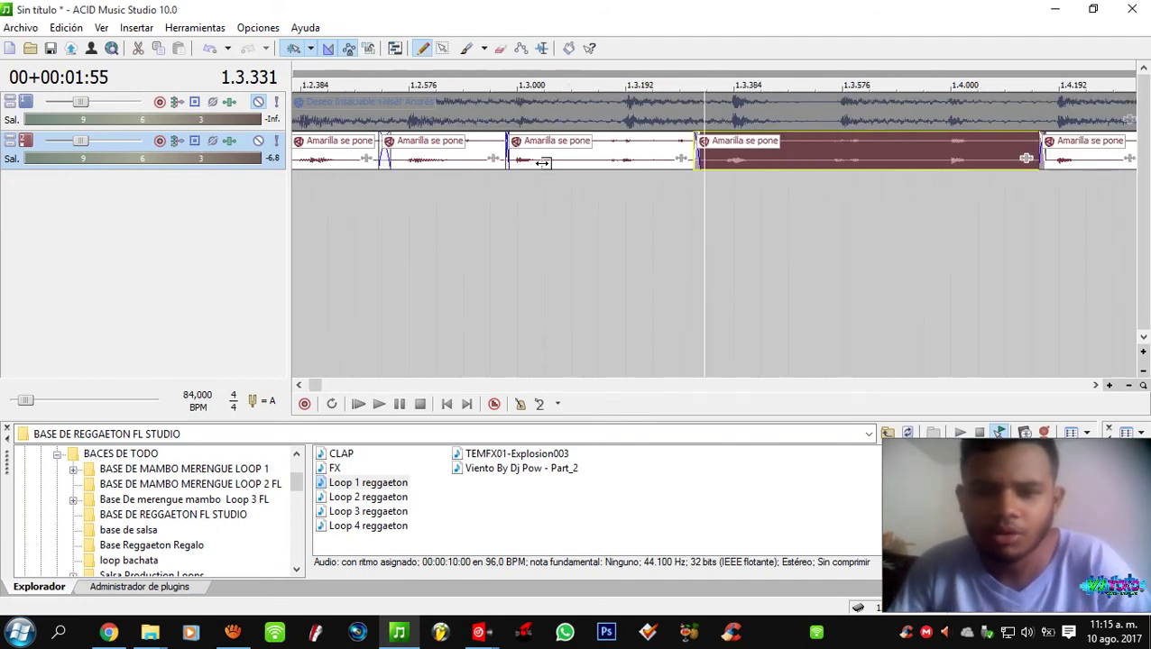
- Extend the start of the piece near 1.2.288 earlier until it overlaps the piece before it
click(499, 204)
scroll(537, 191, down, 2)
scroll(444, 194, down, 3)
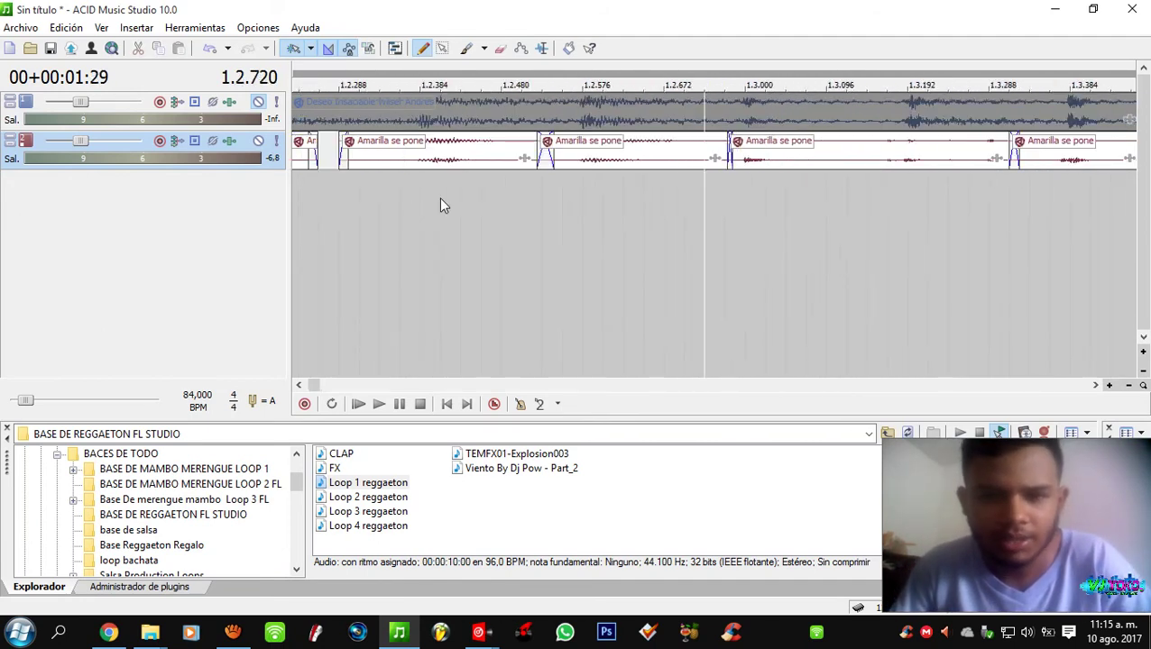
click(433, 198)
scroll(444, 207, up, 3)
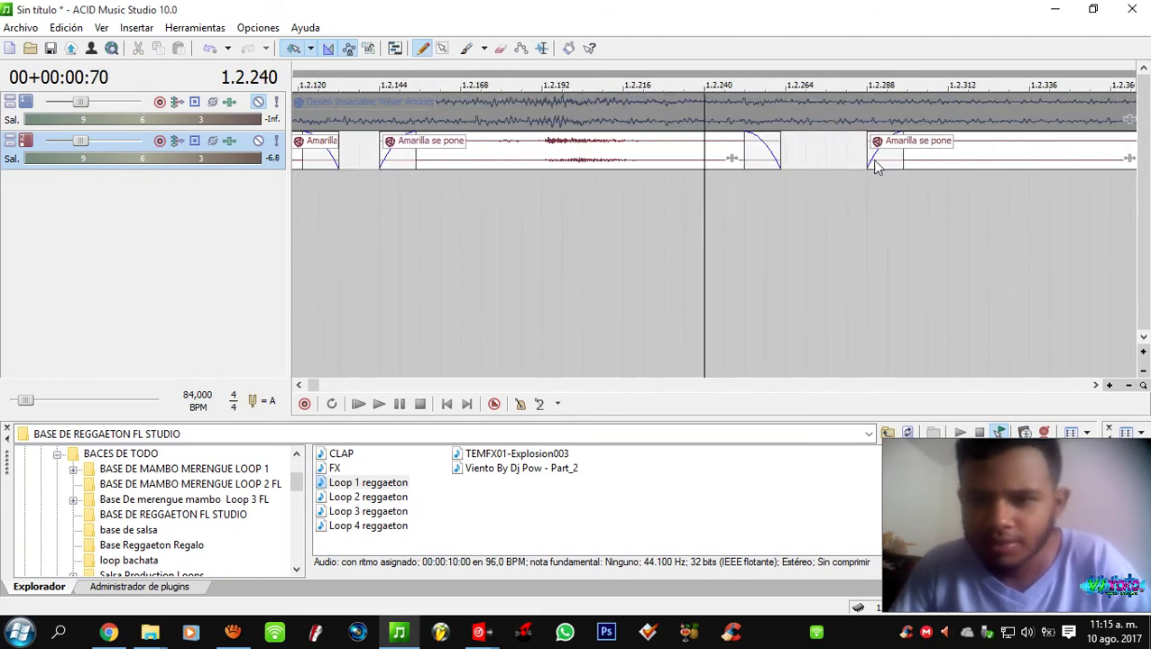
click(871, 164)
scroll(544, 198, down, 3)
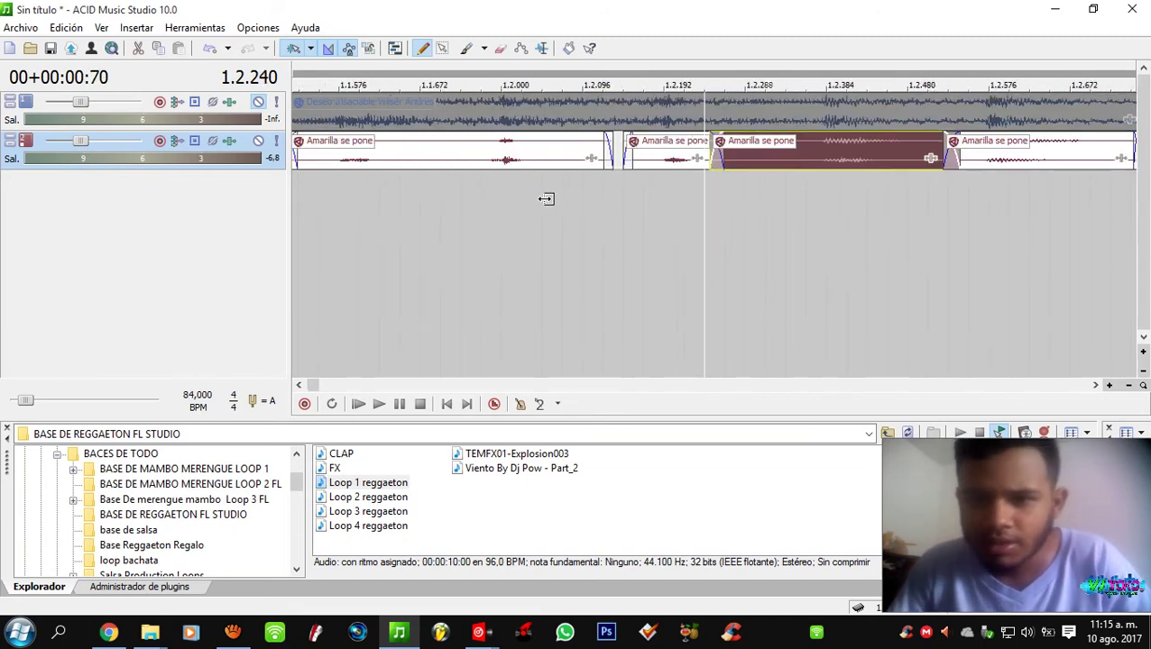
- Extend the start of the piece near 1.2.144 earlier until it overlaps the piece before it
click(624, 195)
scroll(624, 195, up, 4)
click(712, 159)
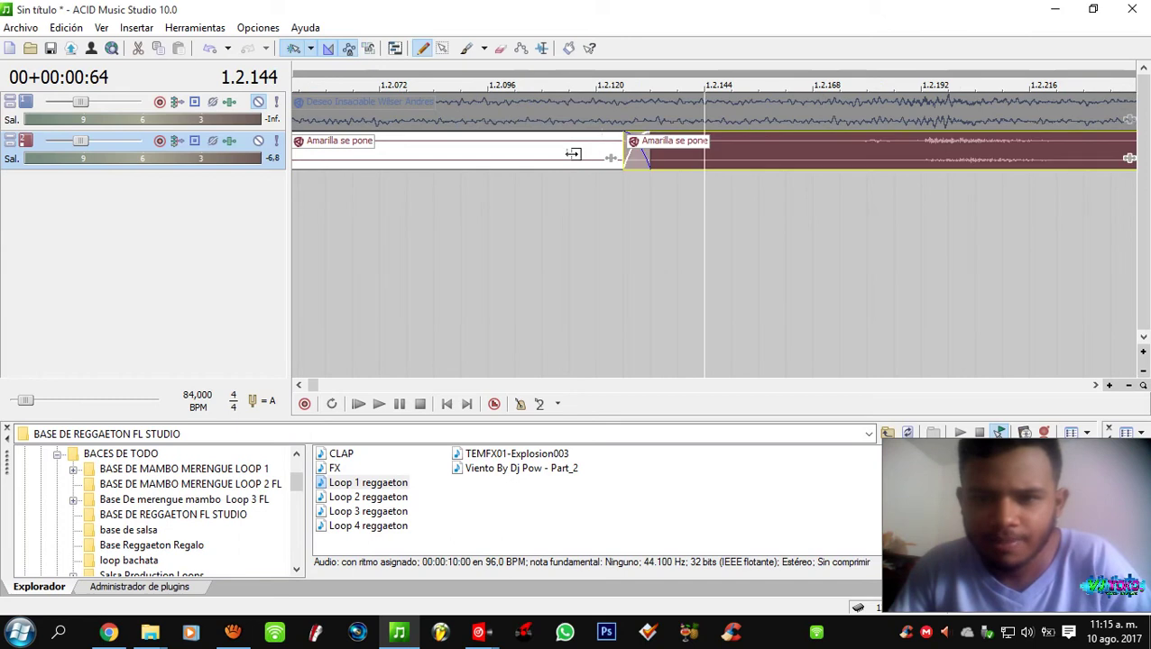
- Extend the start of the piece at 1.1.192 earlier to close the gap after the first piece
scroll(540, 197, down, 5)
click(376, 208)
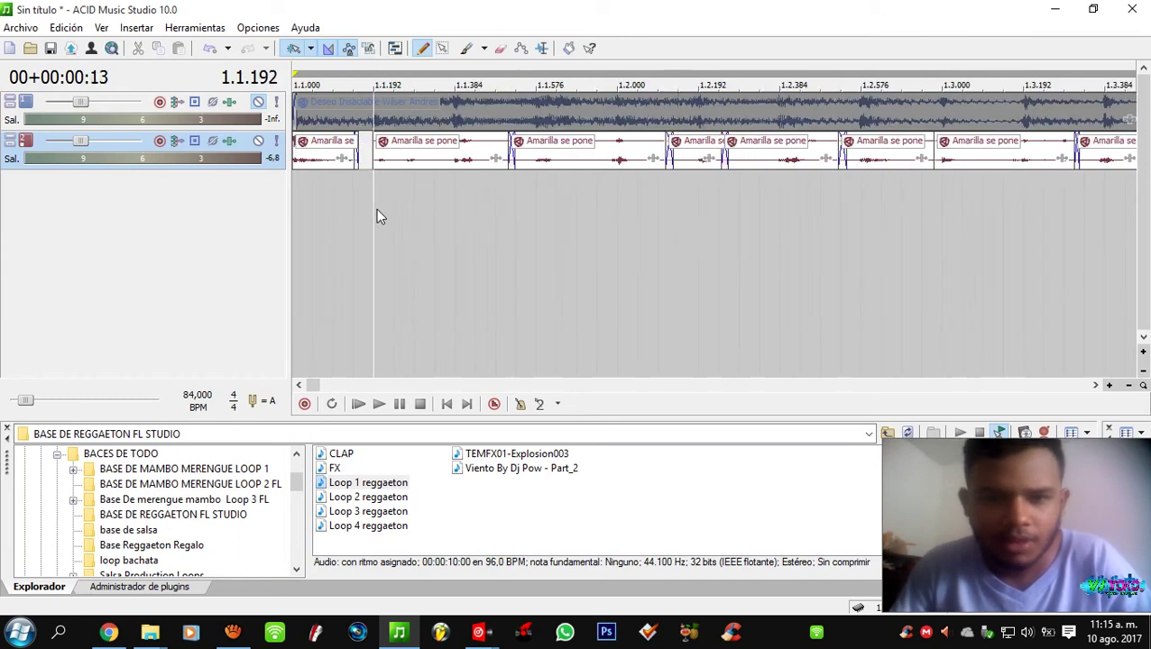
scroll(376, 208, up, 4)
click(496, 159)
scroll(505, 176, down, 4)
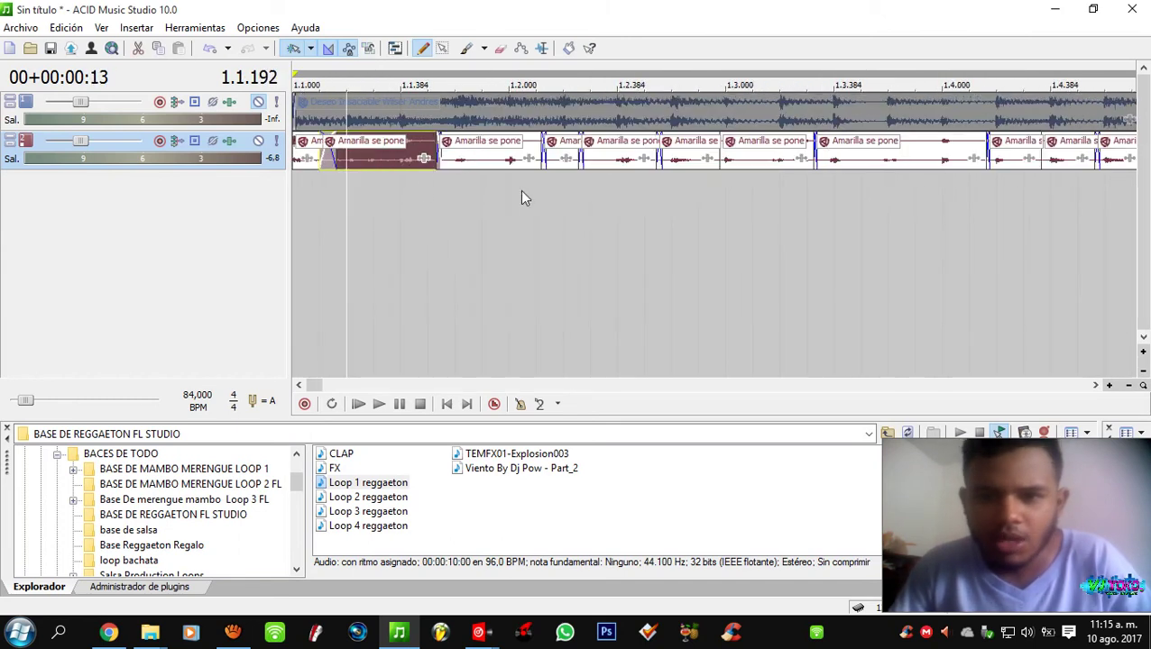
- Play the adjusted loop pieces from 1.1.000 to check the rhythm
click(294, 189)
scroll(294, 188, down, 3)
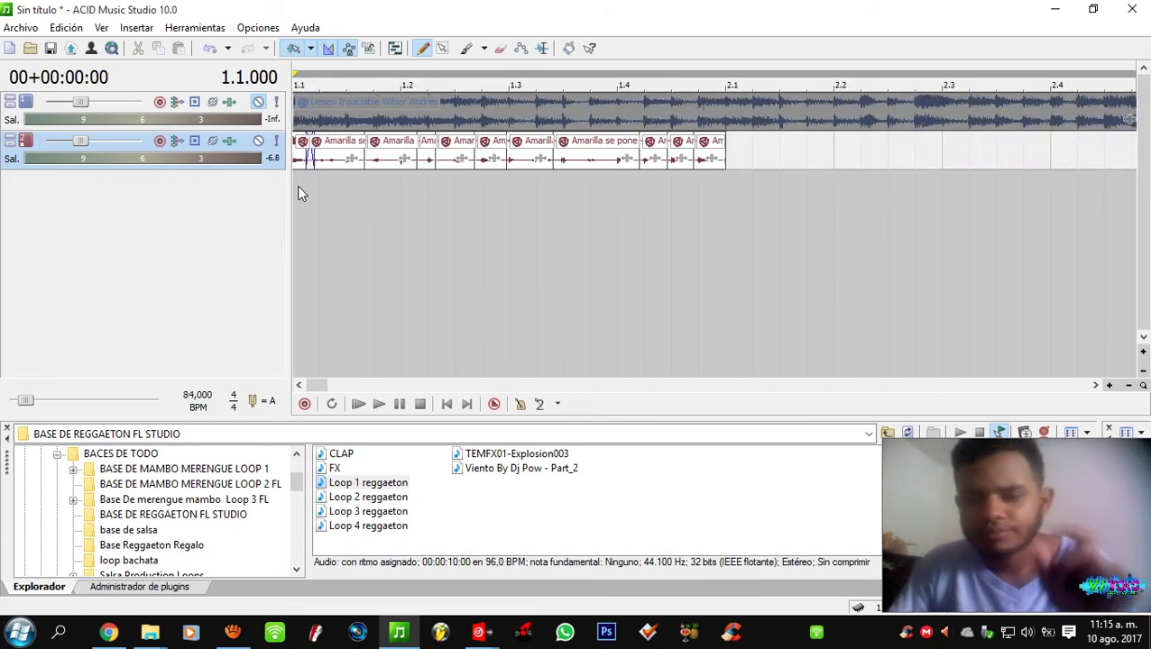
key(space)
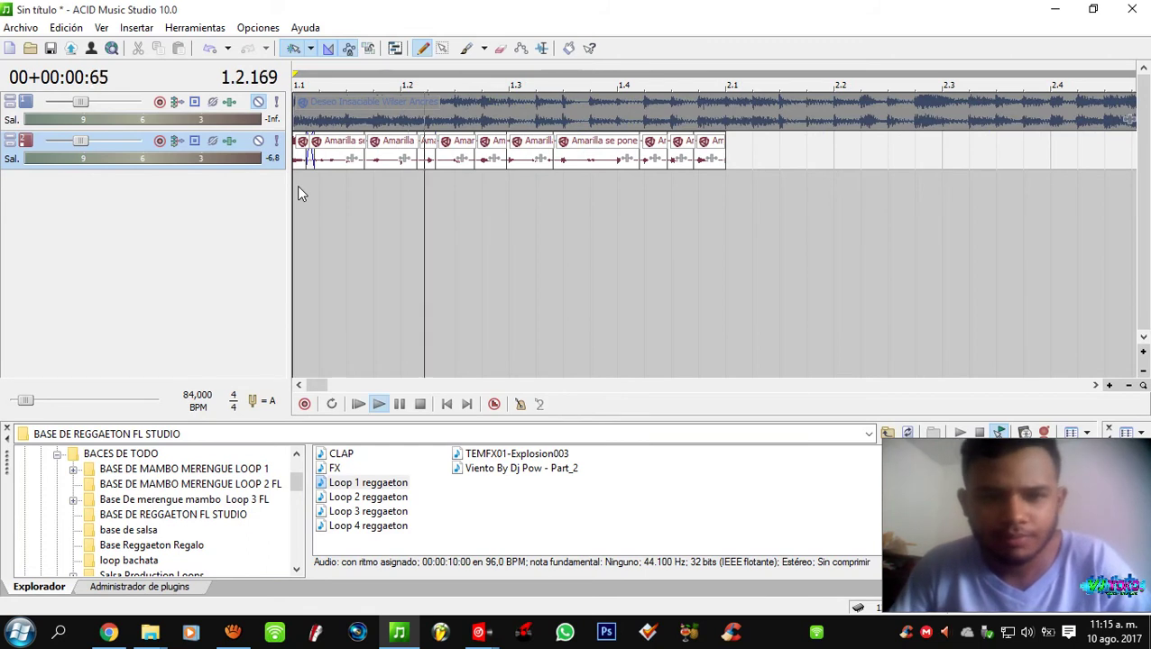
key(space)
key(space)
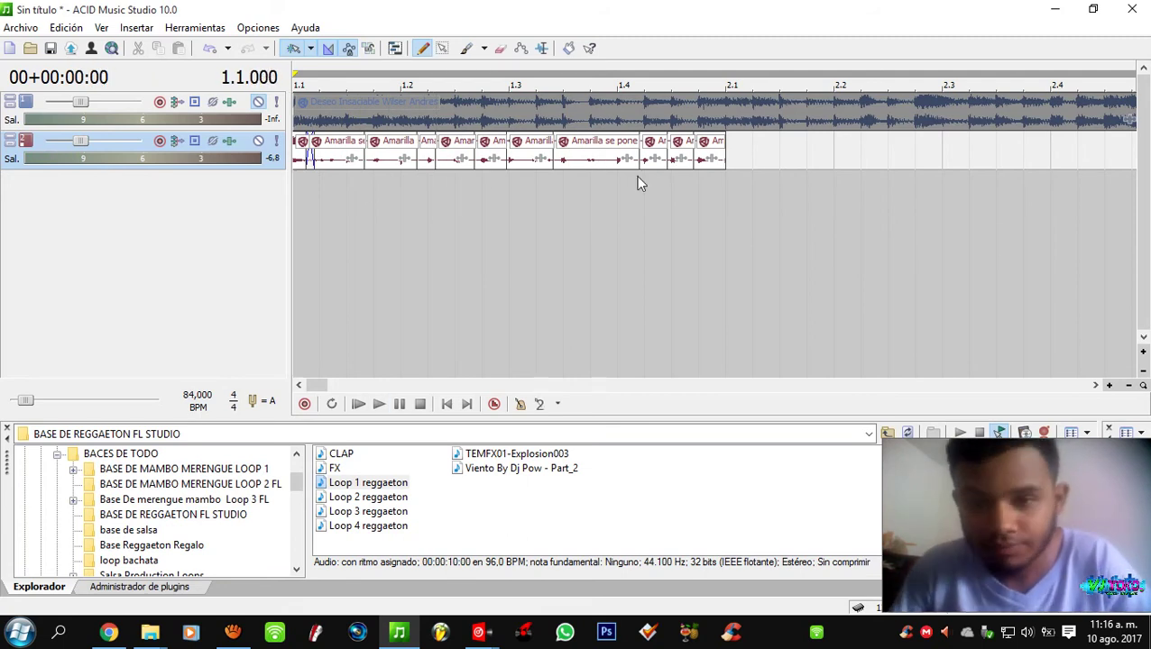
- Copy all the loop pieces on the second track and paste them at 2.1.000
scroll(685, 150, down, 5)
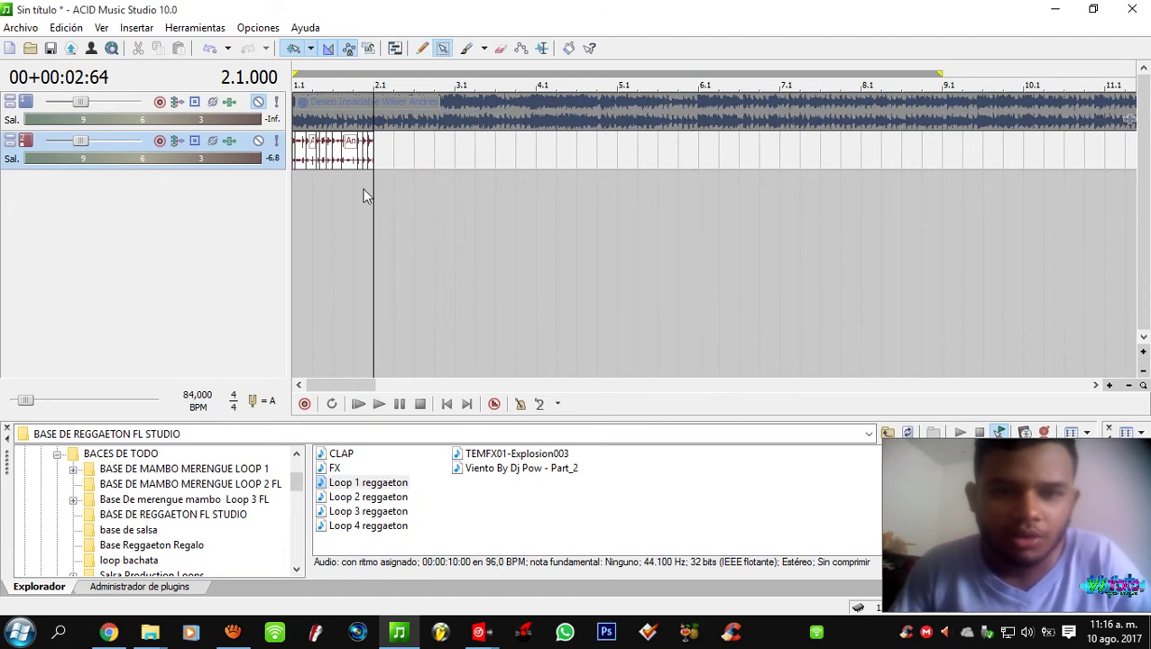
scroll(352, 196, up, 3)
scroll(494, 185, down, 4)
scroll(353, 184, up, 2)
drag(501, 175, 273, 158)
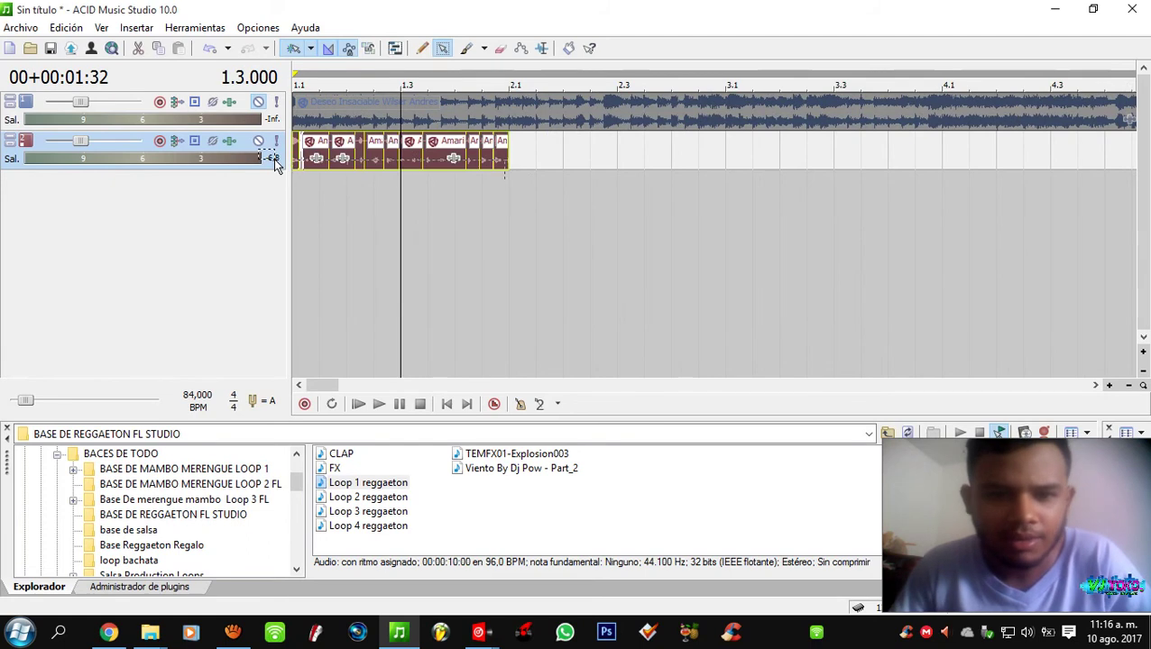
click(509, 148)
scroll(519, 149, up, 3)
key(ctrl+v)
scroll(457, 171, down, 5)
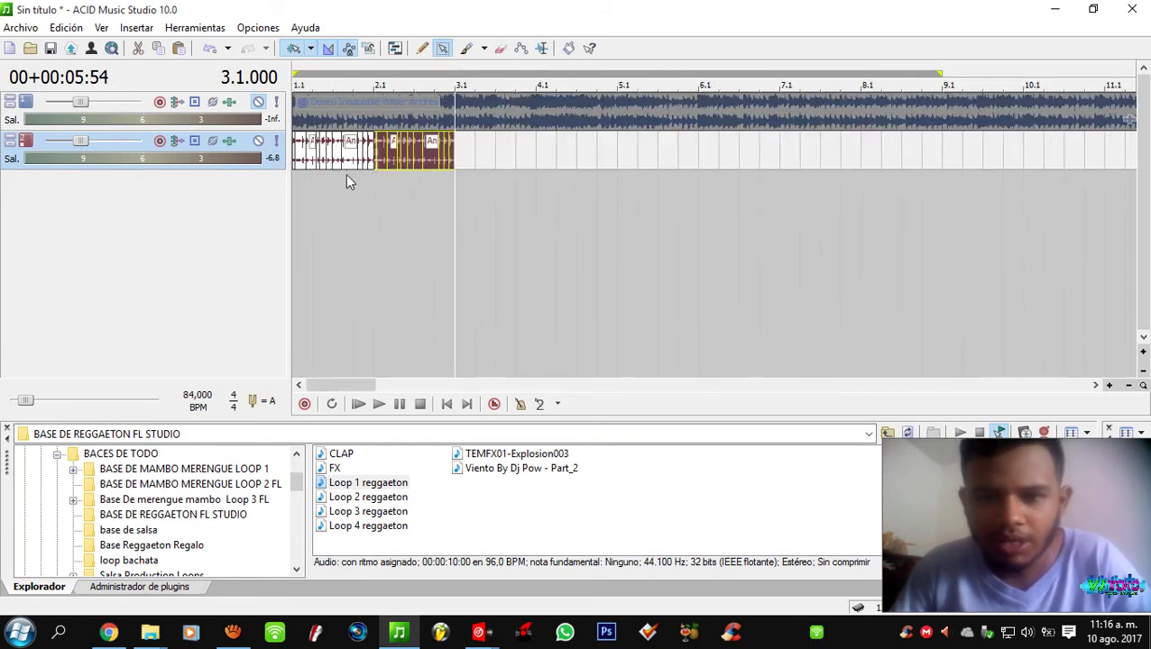
- Play both copies of the loop from 1.1.000
click(302, 185)
scroll(307, 185, up, 3)
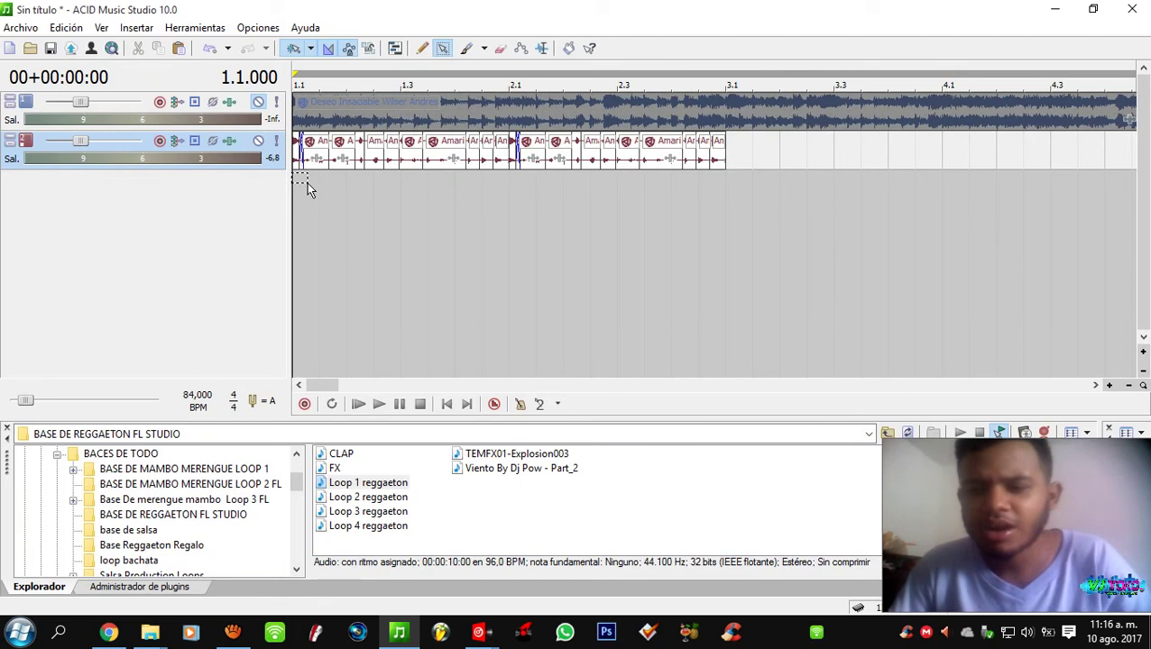
key(space)
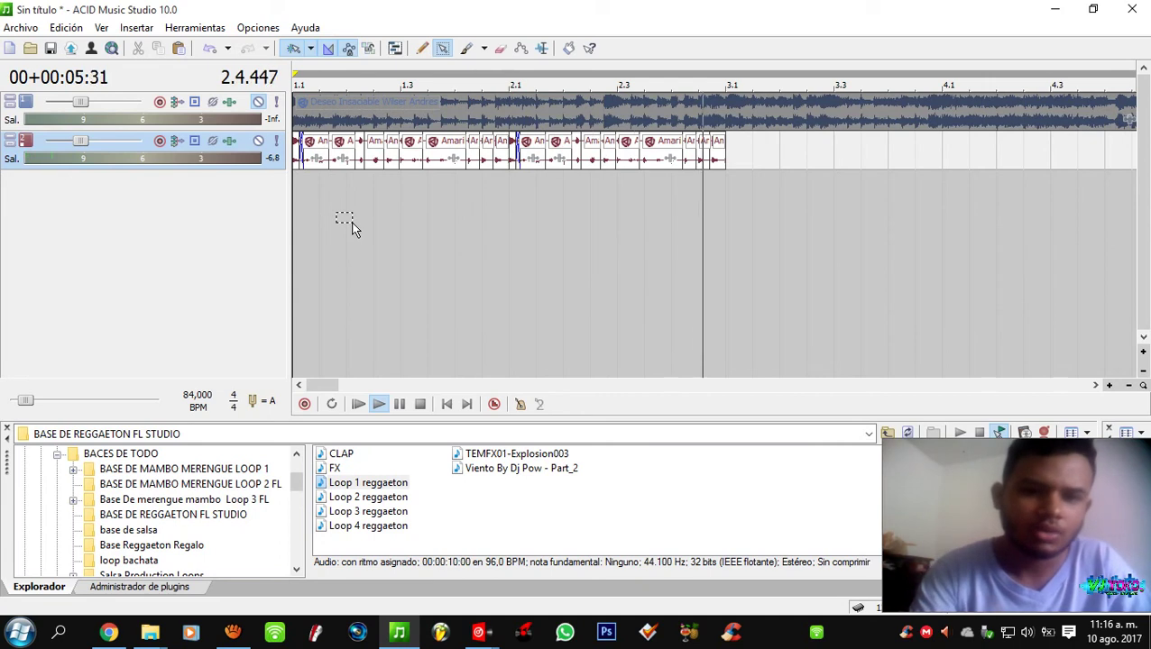
- Play the join between the two copies around 2.1.000 to check the transition
click(516, 180)
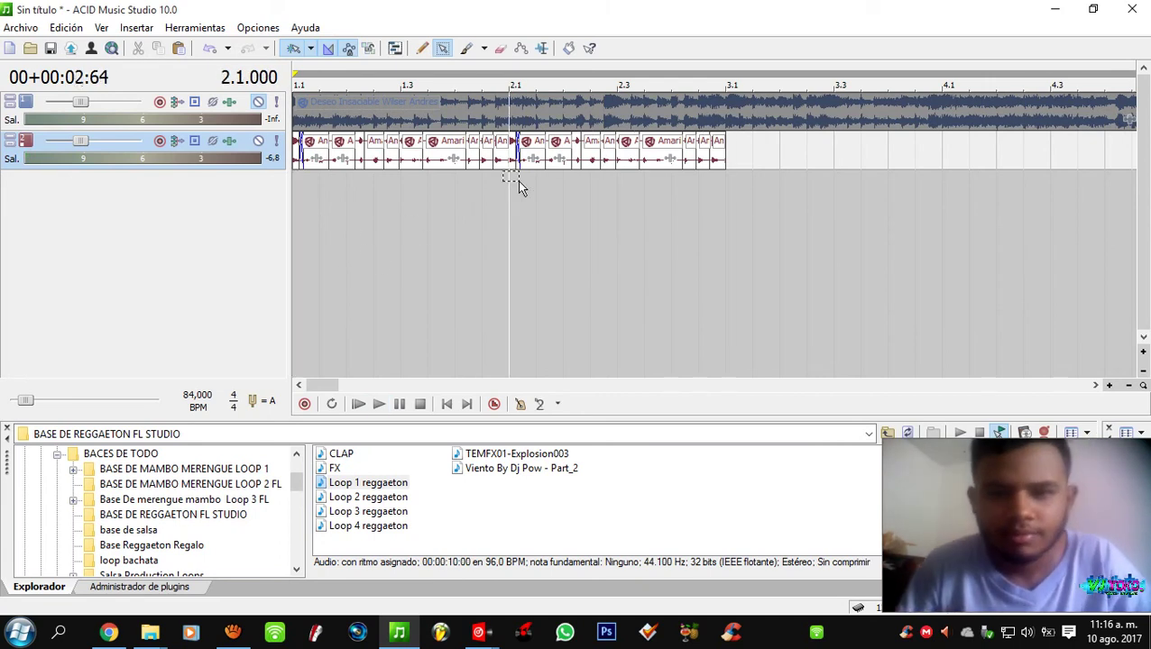
scroll(517, 180, up, 4)
scroll(747, 230, down, 2)
key(space)
key(space)
click(462, 257)
key(space)
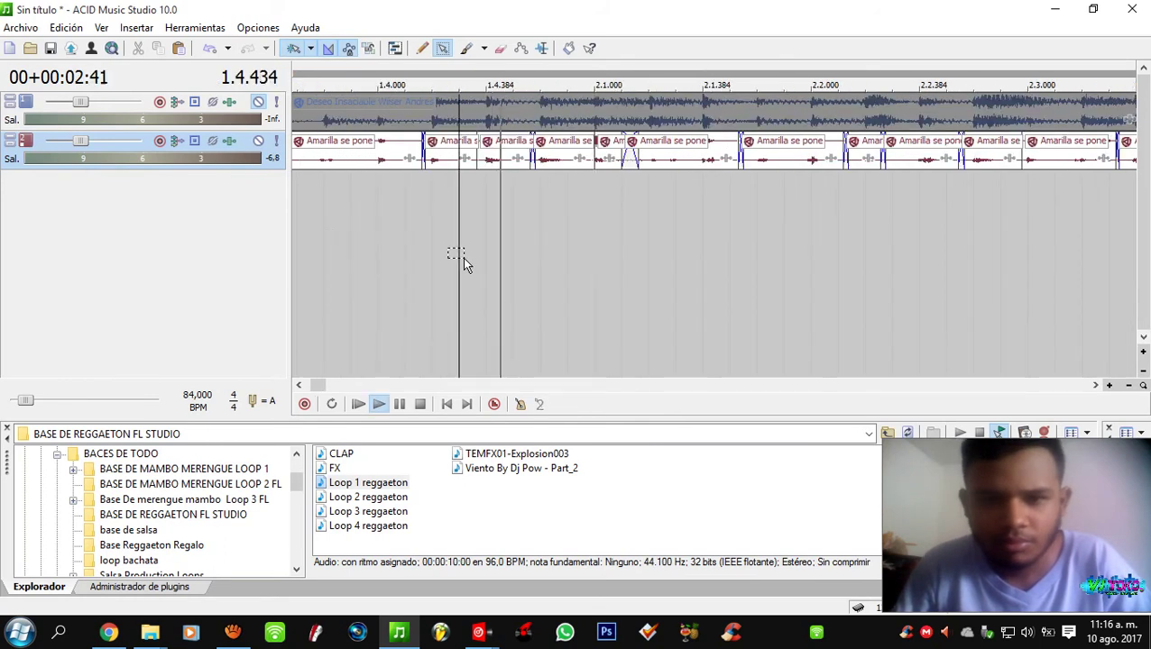
click(462, 257)
- Replay the doubled loop from the beginning and stop playback
scroll(469, 230, down, 5)
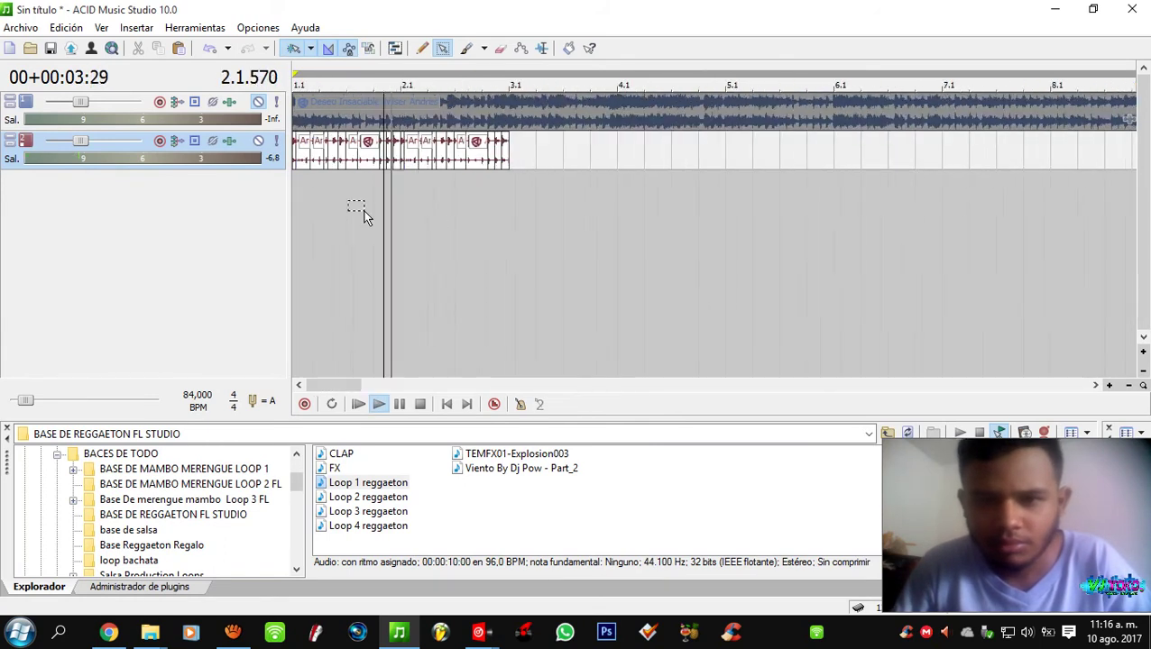
click(300, 206)
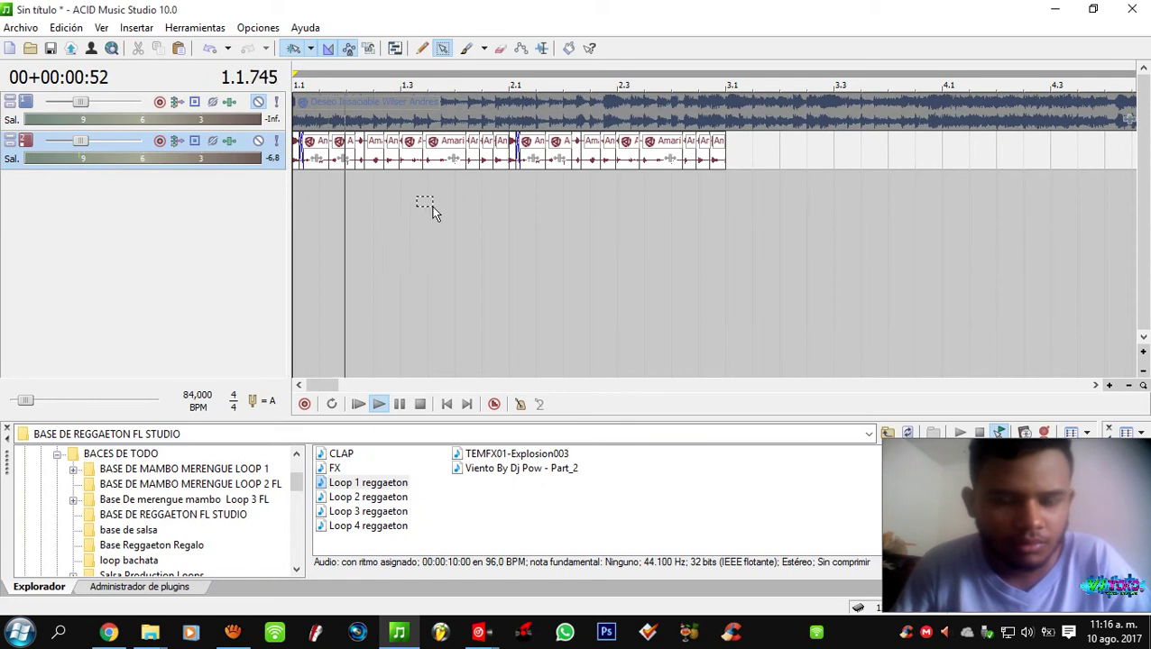
scroll(638, 210, up, 4)
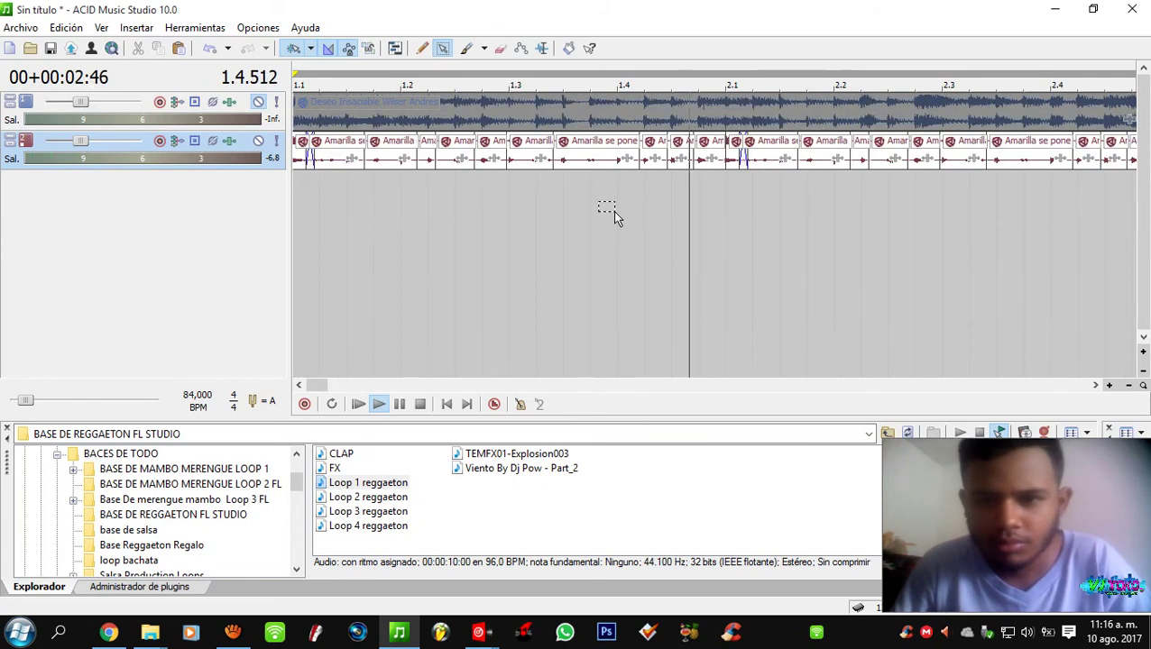
scroll(638, 210, down, 4)
click(302, 207)
key(space)
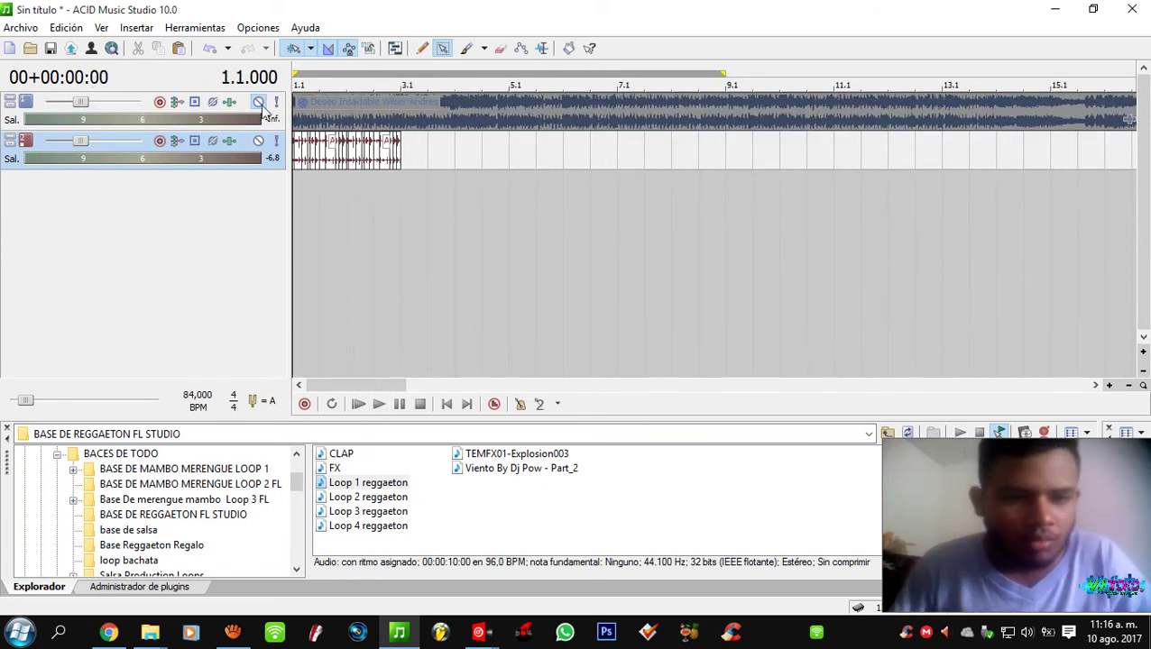
- Paste another copy of the loop pieces at 3.1.000 and remove it
scroll(422, 234, up, 4)
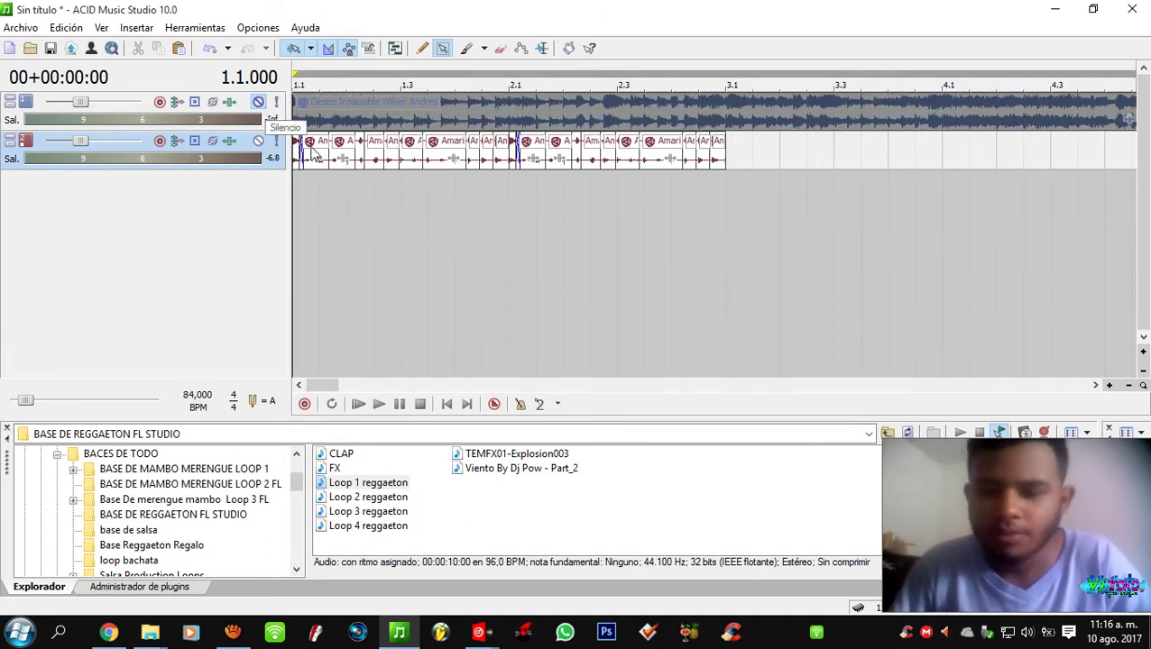
scroll(390, 183, down, 2)
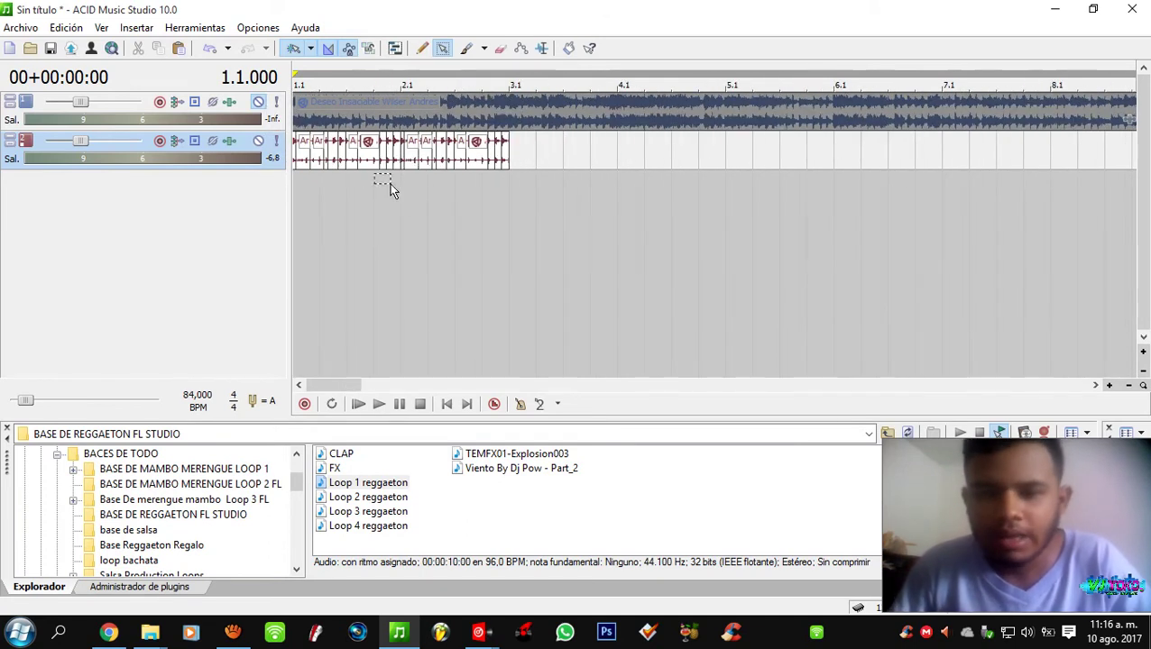
click(511, 161)
key(ctrl+v)
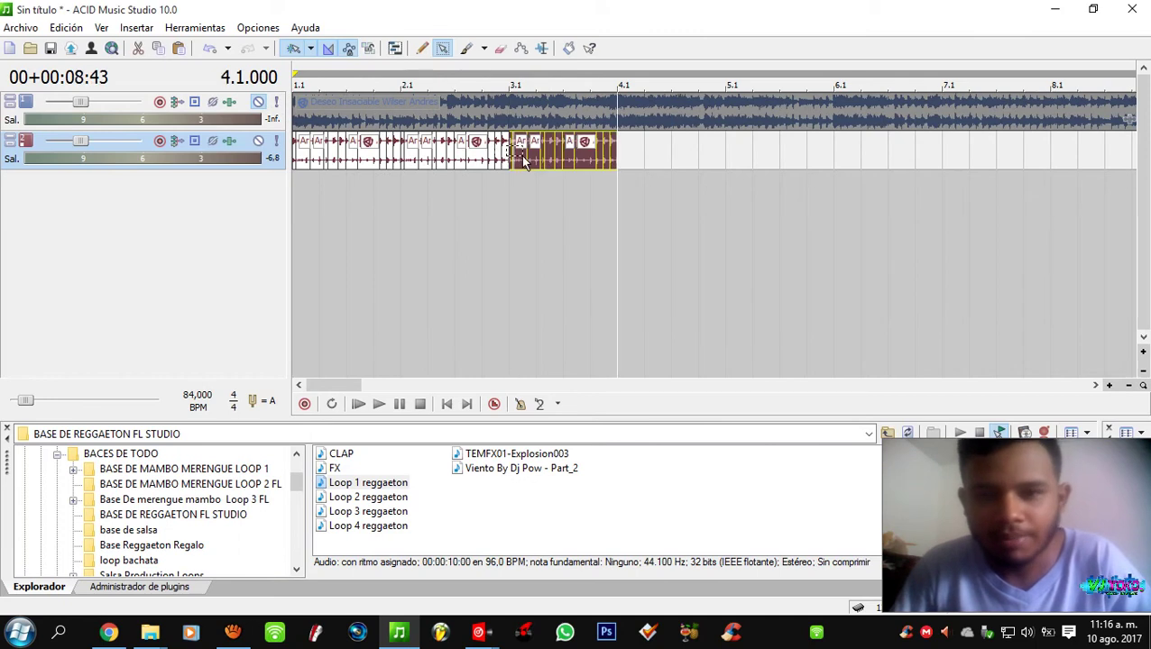
key(Delete)
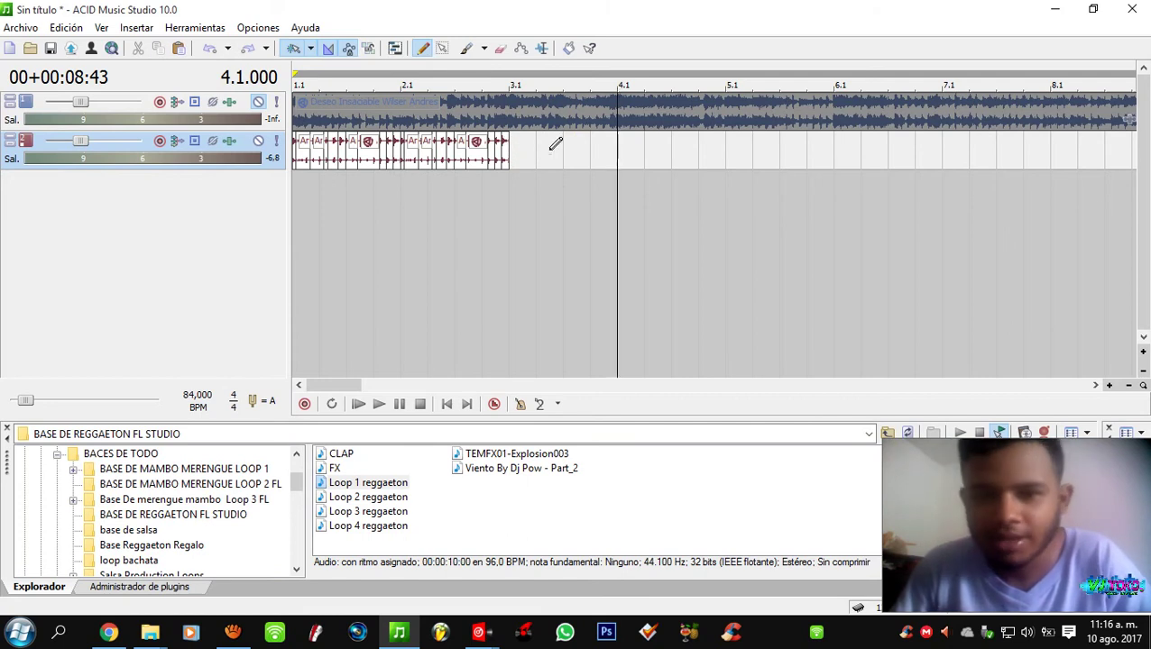
- Try to draw more of the loop on the second track past 3.1.000, and undo it
drag(537, 145, 752, 143)
key(ctrl+z)
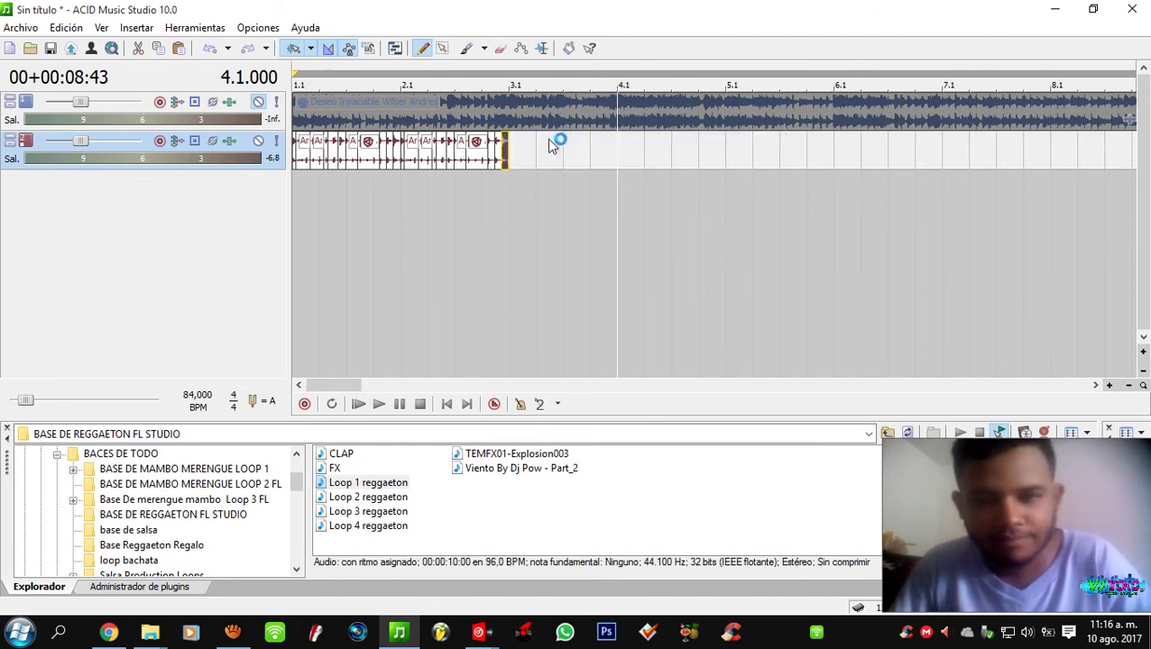
- Examine the loop pieces between 1.2 and 1.4 against the reference song's waveform
click(363, 206)
scroll(362, 203, up, 2)
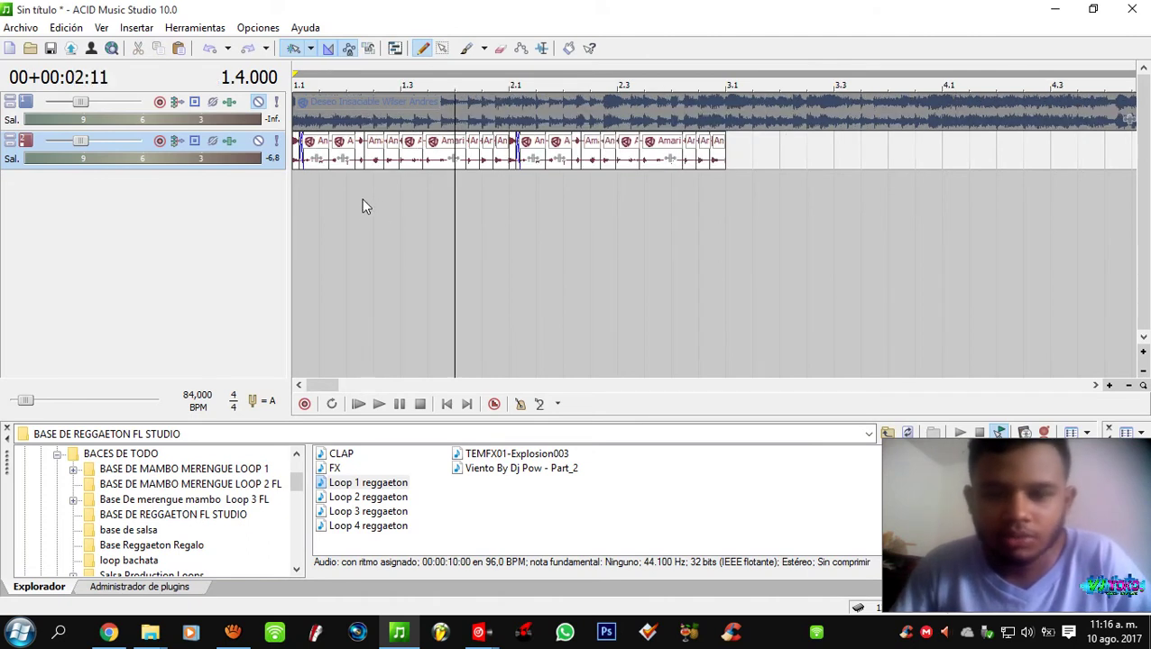
click(320, 111)
scroll(323, 112, down, 2)
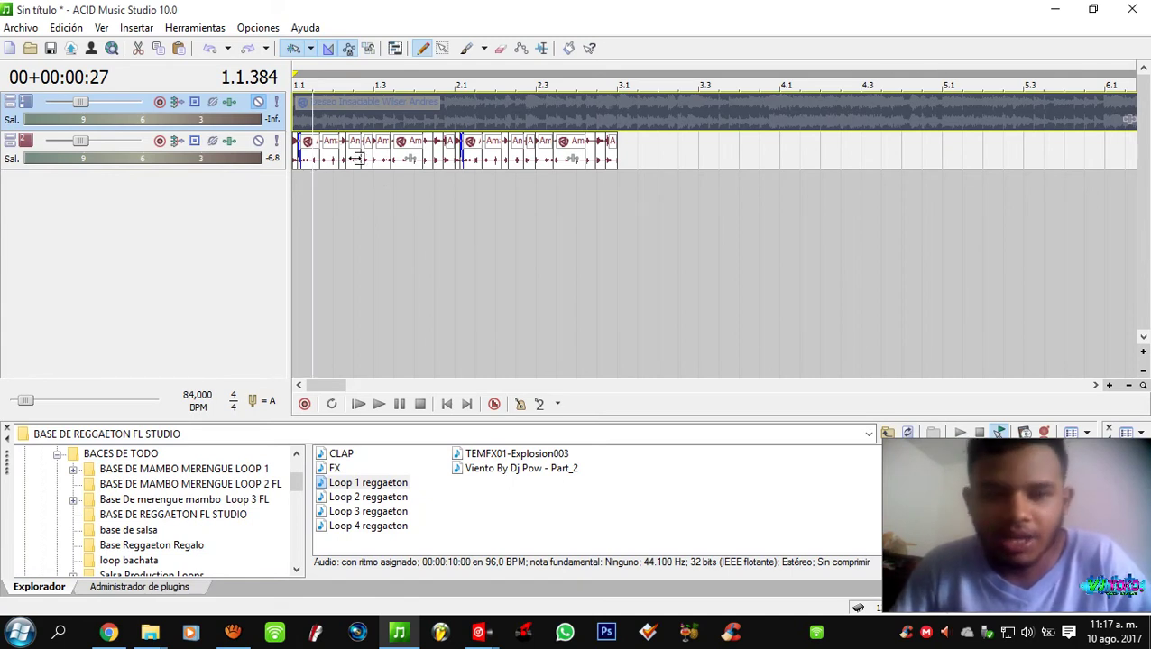
click(381, 160)
scroll(380, 161, up, 2)
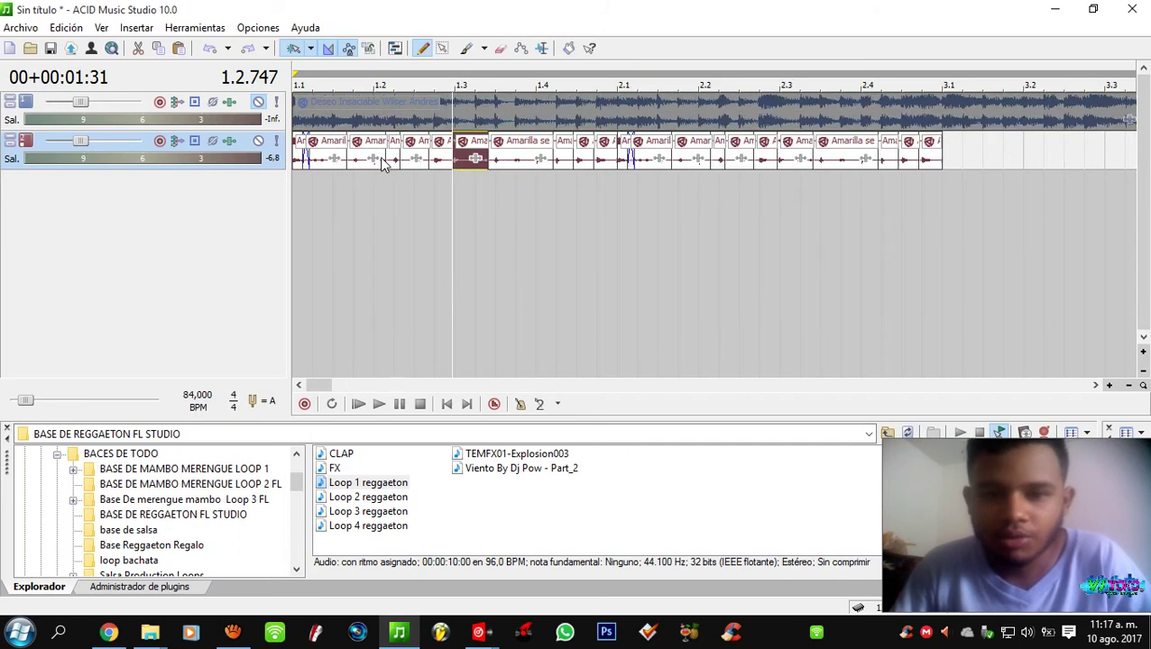
scroll(381, 161, down, 2)
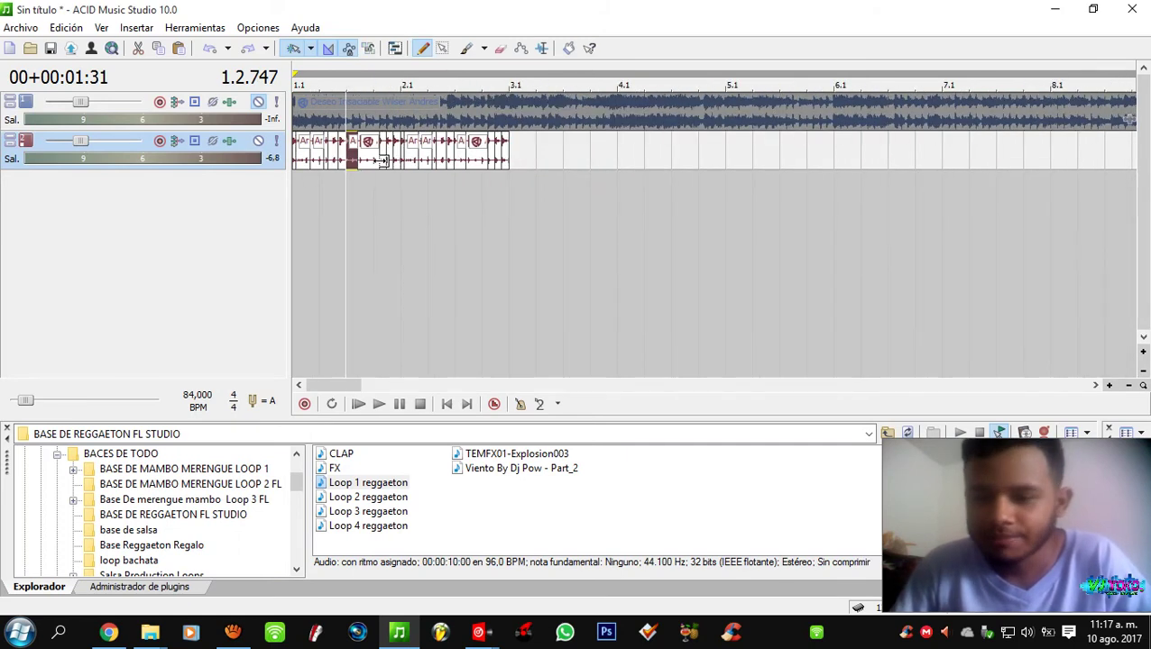
click(379, 161)
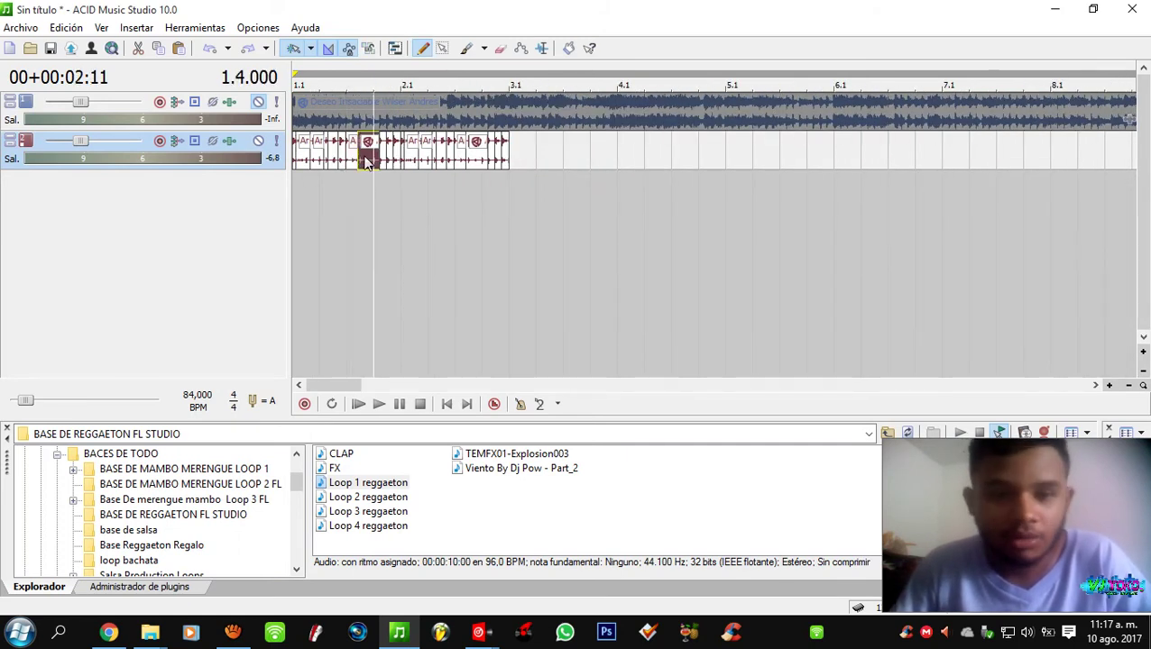
scroll(370, 163, up, 2)
scroll(368, 162, up, 2)
scroll(370, 162, down, 2)
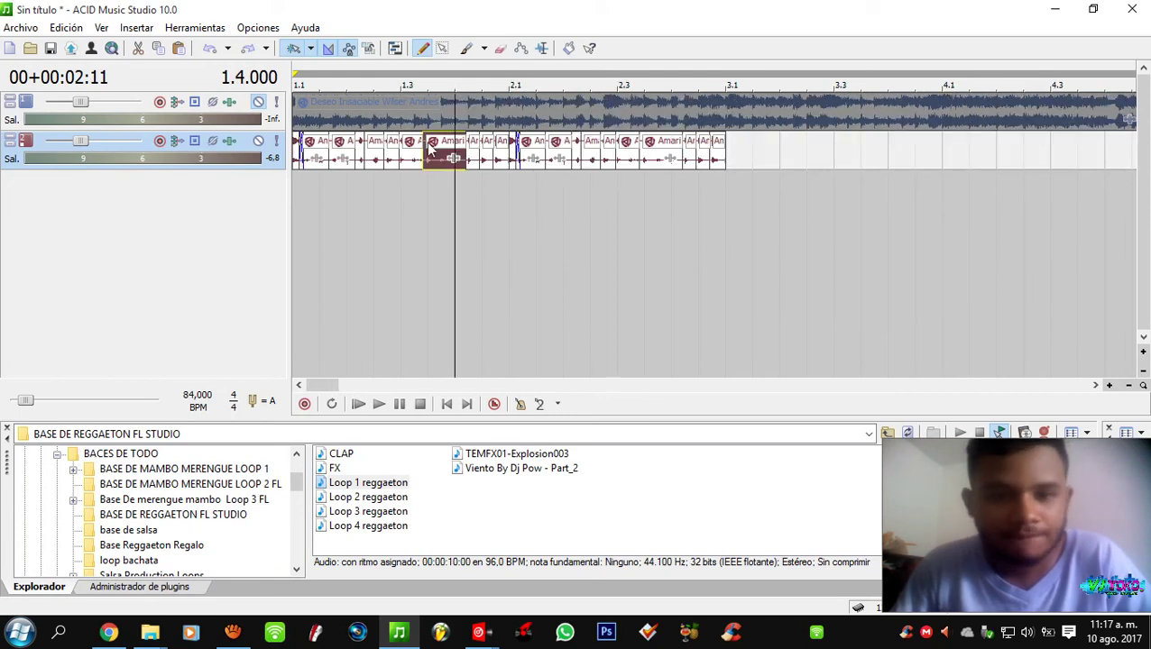
- Compare the first loop copy's piece boundaries around 1.3.384 and back to 1.1.000 with the reference beats
click(433, 161)
scroll(493, 170, up, 2)
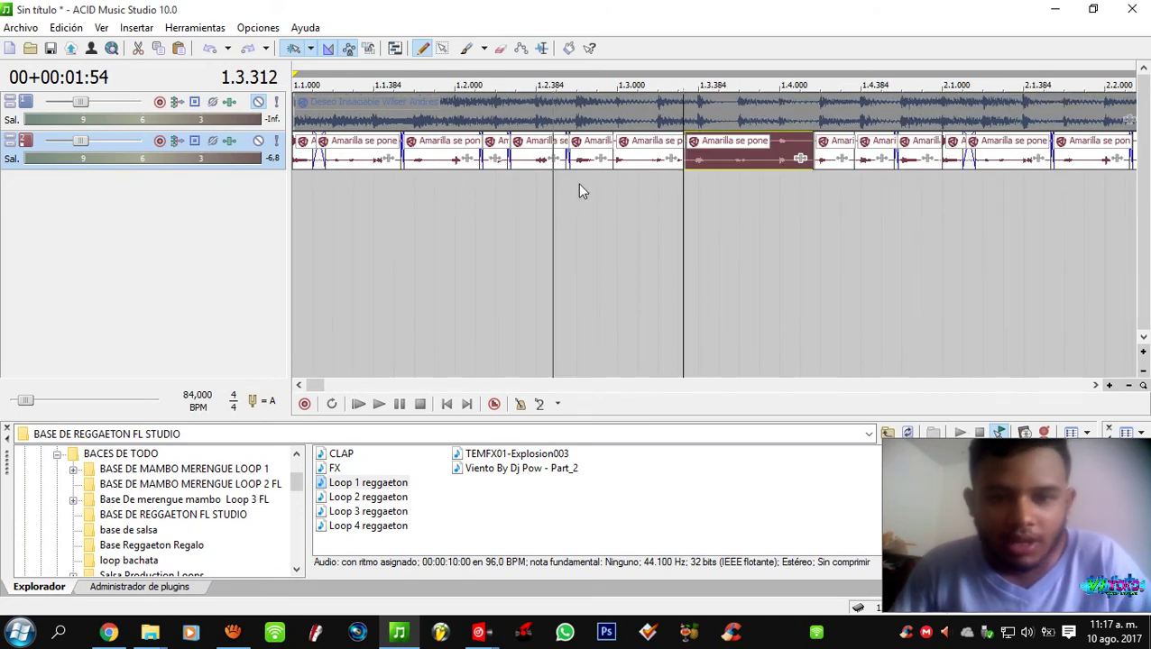
scroll(577, 183, down, 3)
scroll(547, 174, up, 2)
click(566, 154)
scroll(565, 154, up, 1)
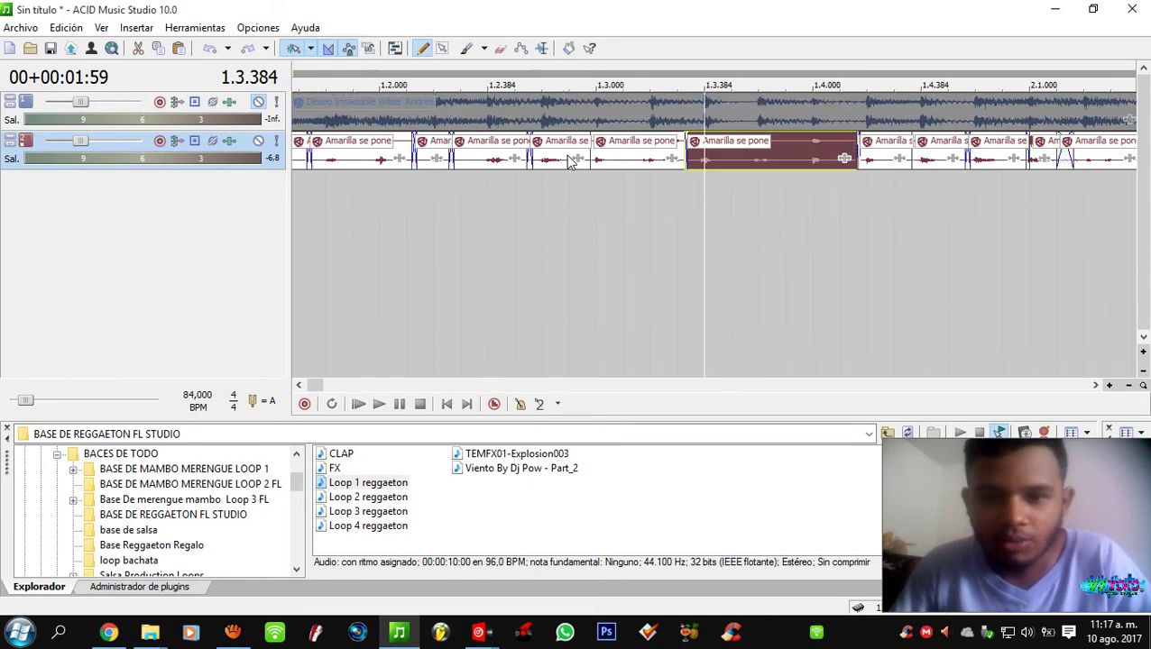
scroll(517, 164, down, 3)
click(304, 184)
scroll(300, 188, up, 1)
click(300, 188)
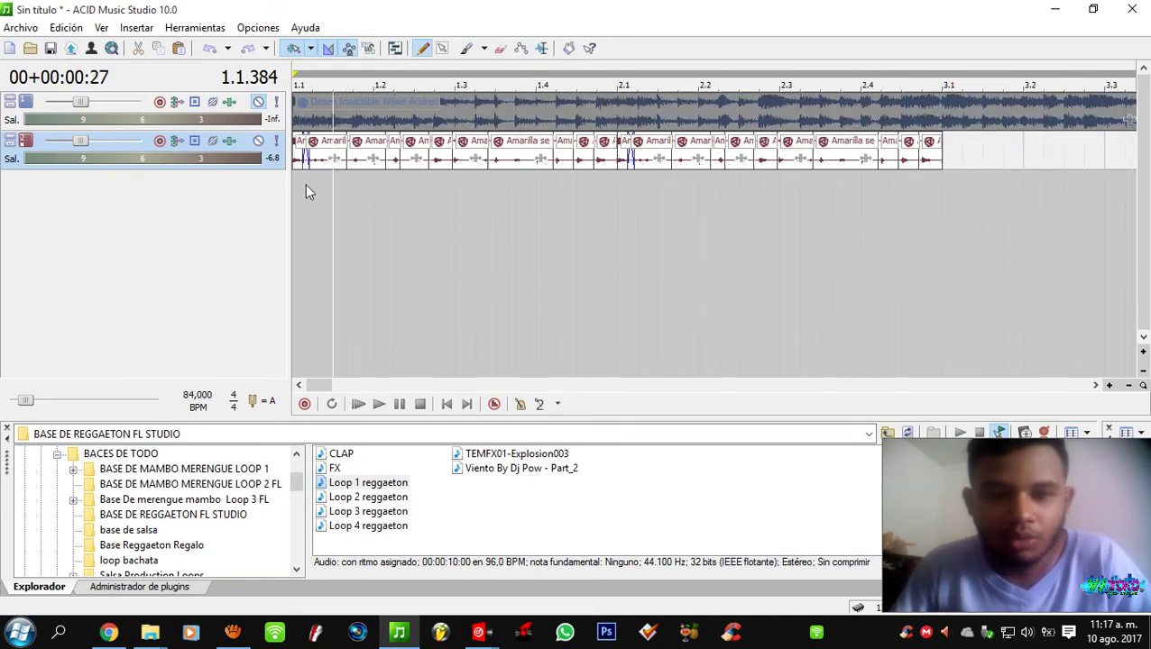
scroll(299, 188, up, 1)
scroll(303, 197, down, 1)
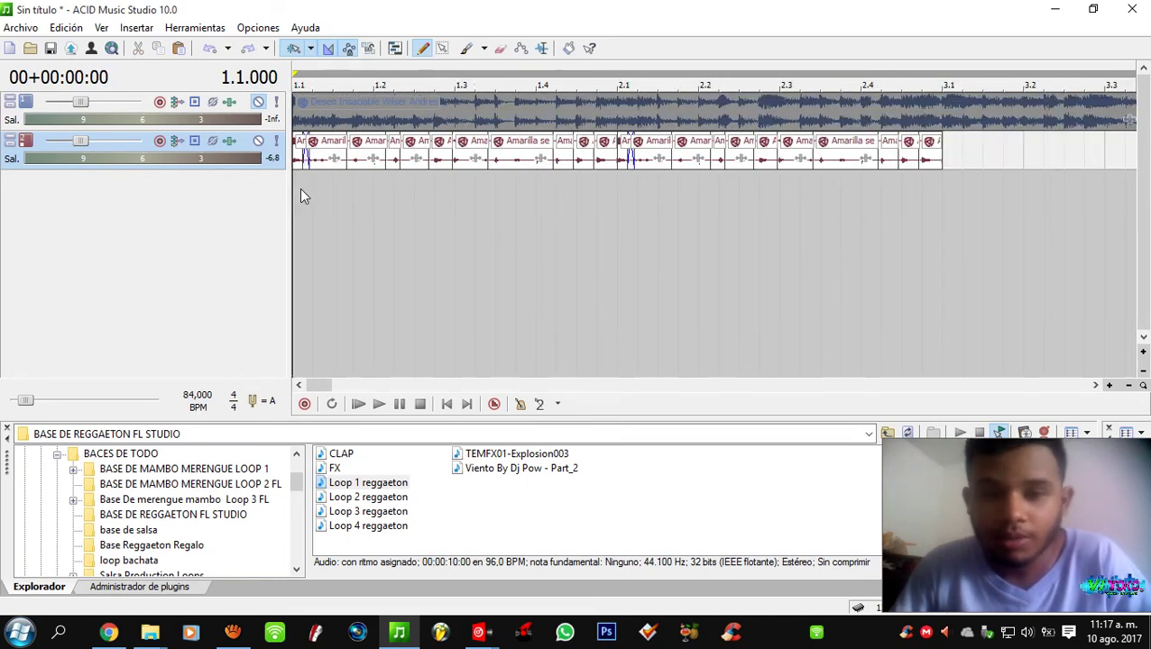
scroll(519, 172, down, 4)
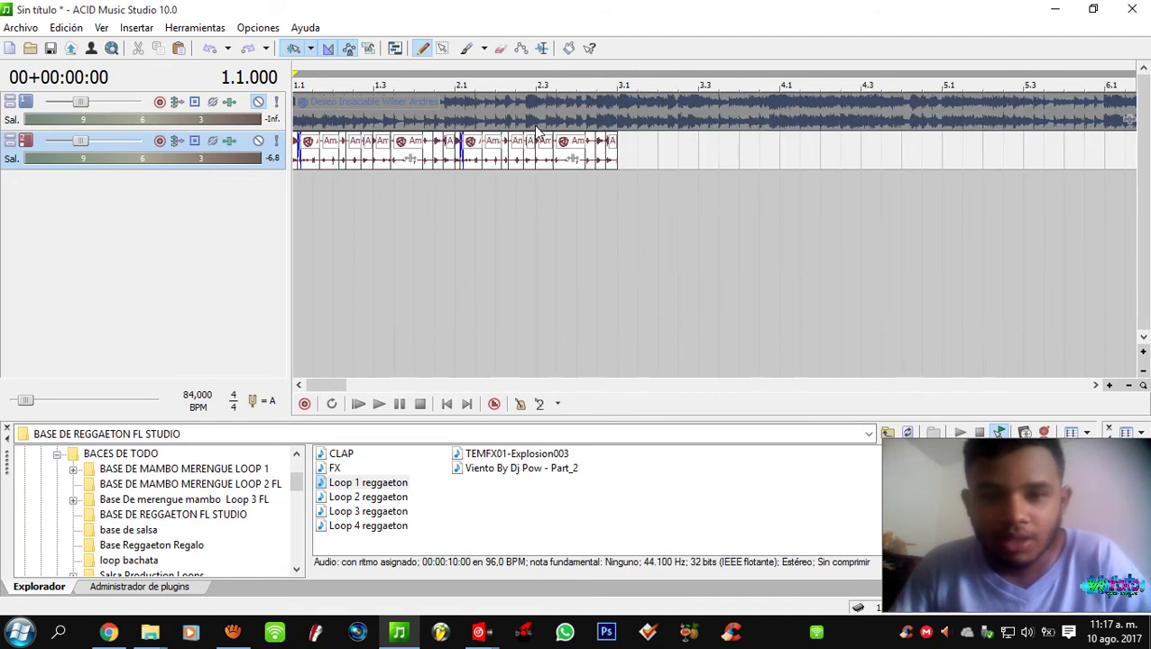
- Split the reference song at 3.1.000 and delete the part after it so it ends with the loop copies
click(422, 109)
scroll(496, 106, up, 3)
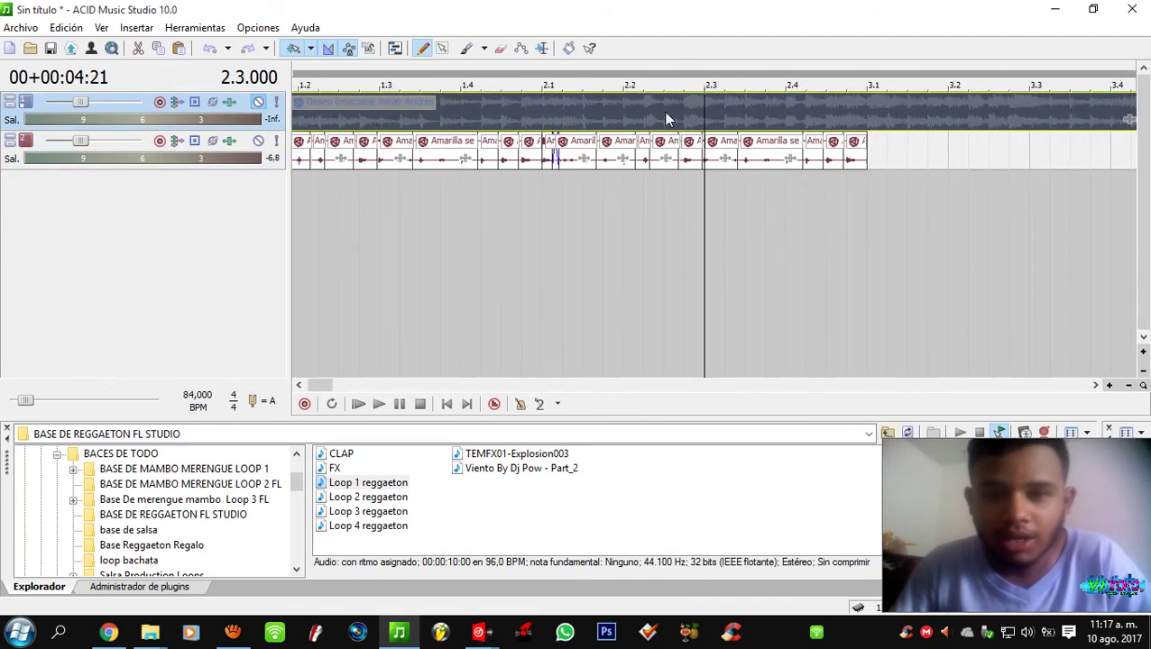
scroll(586, 115, down, 3)
click(515, 118)
scroll(553, 108, up, 4)
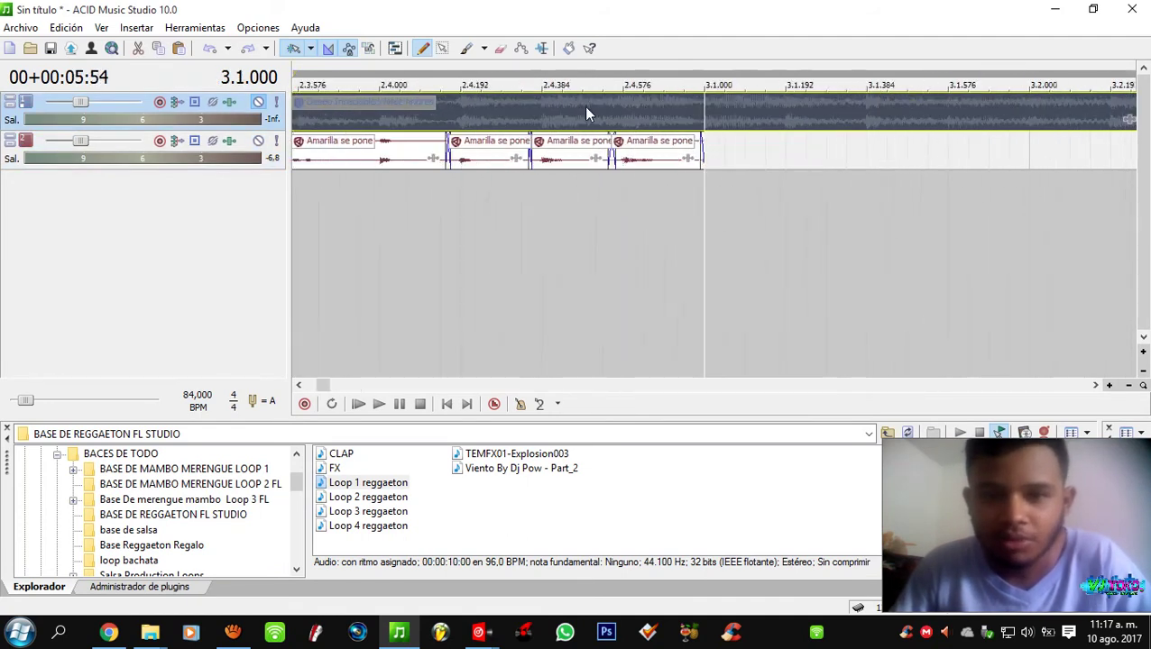
key(s)
key(Delete)
click(683, 110)
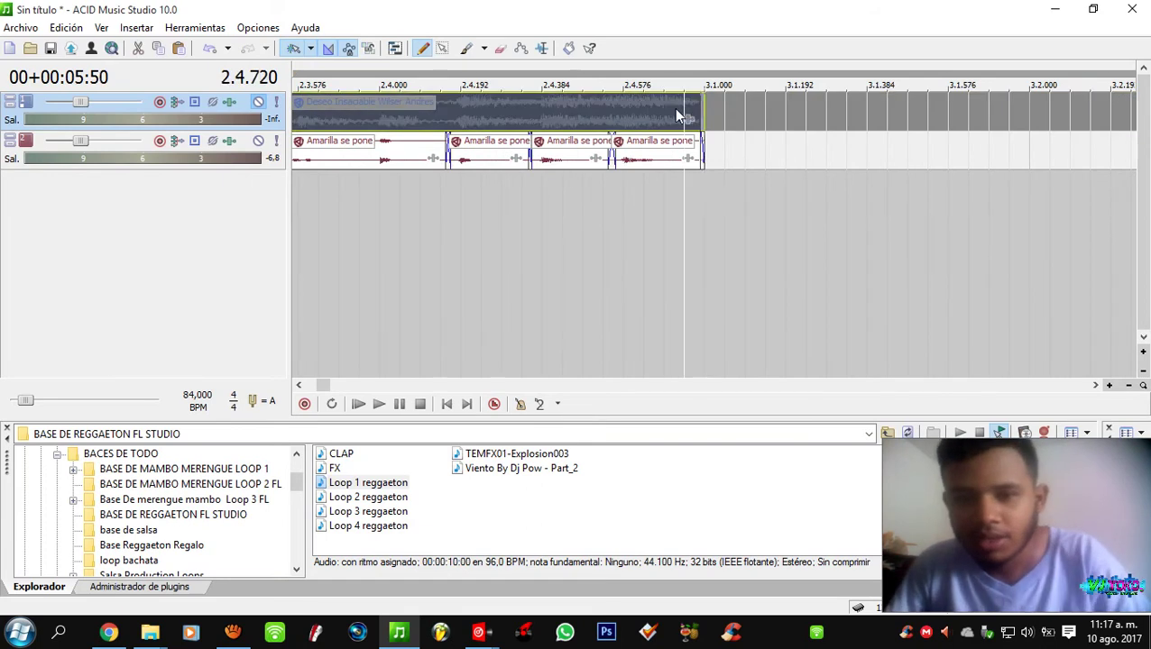
- Review the shortened reference song alongside the two loop copies, from the first bar to 2.2.000
scroll(758, 109, down, 2)
scroll(338, 197, down, 2)
click(330, 197)
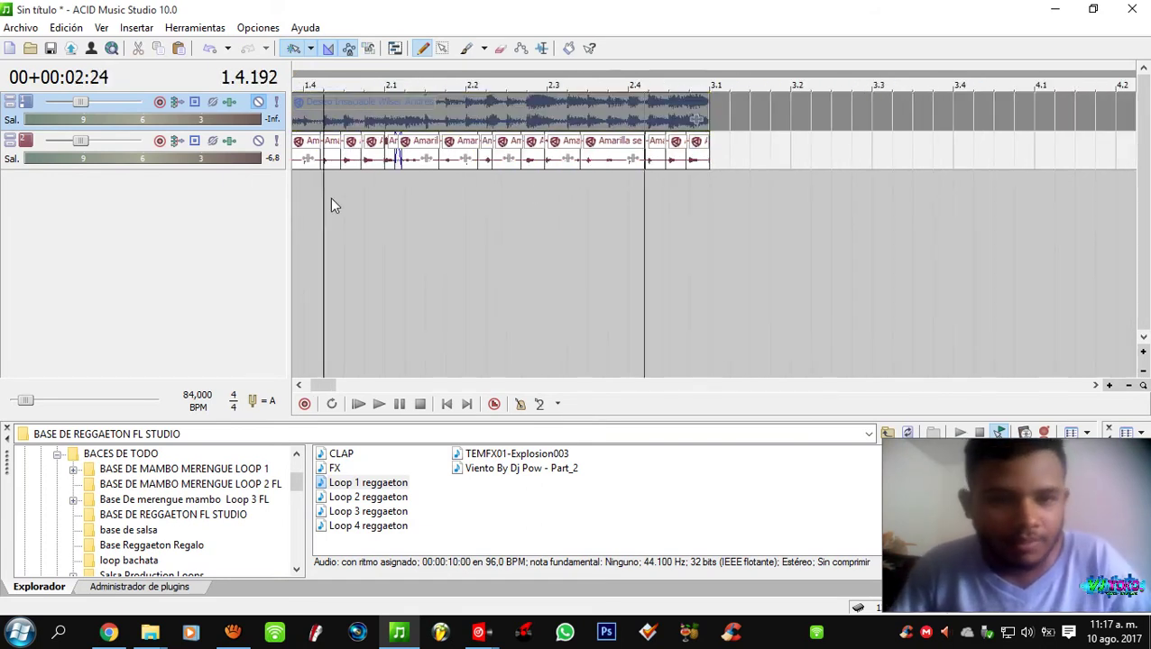
scroll(343, 195, down, 3)
click(331, 177)
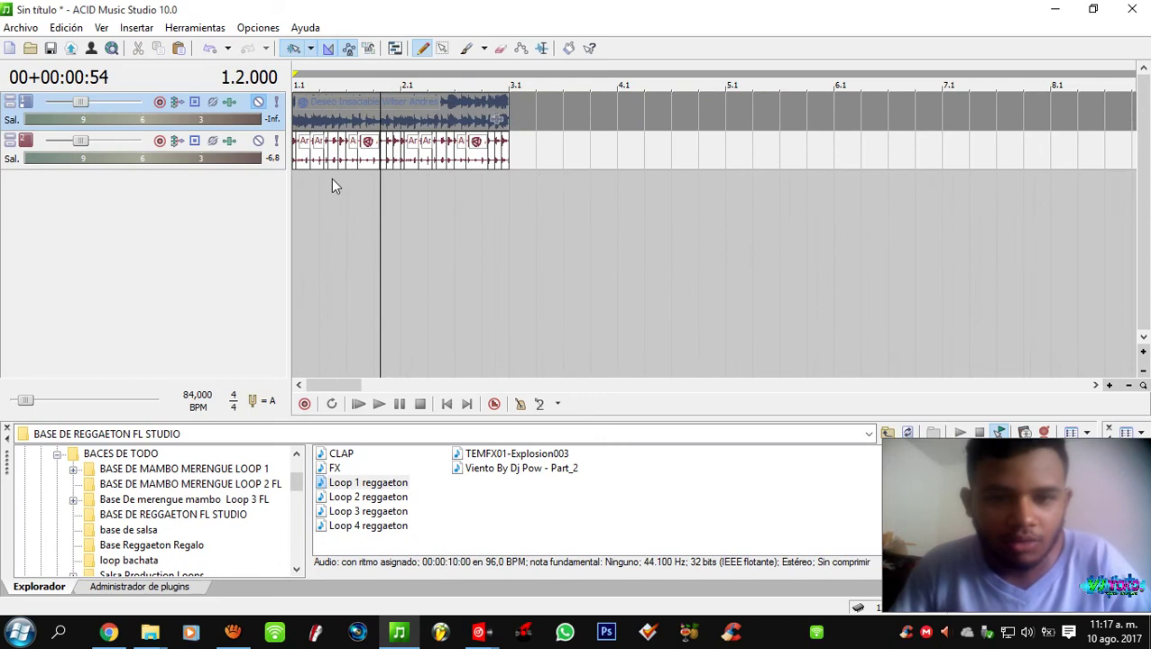
click(418, 180)
scroll(418, 180, up, 3)
scroll(475, 181, down, 3)
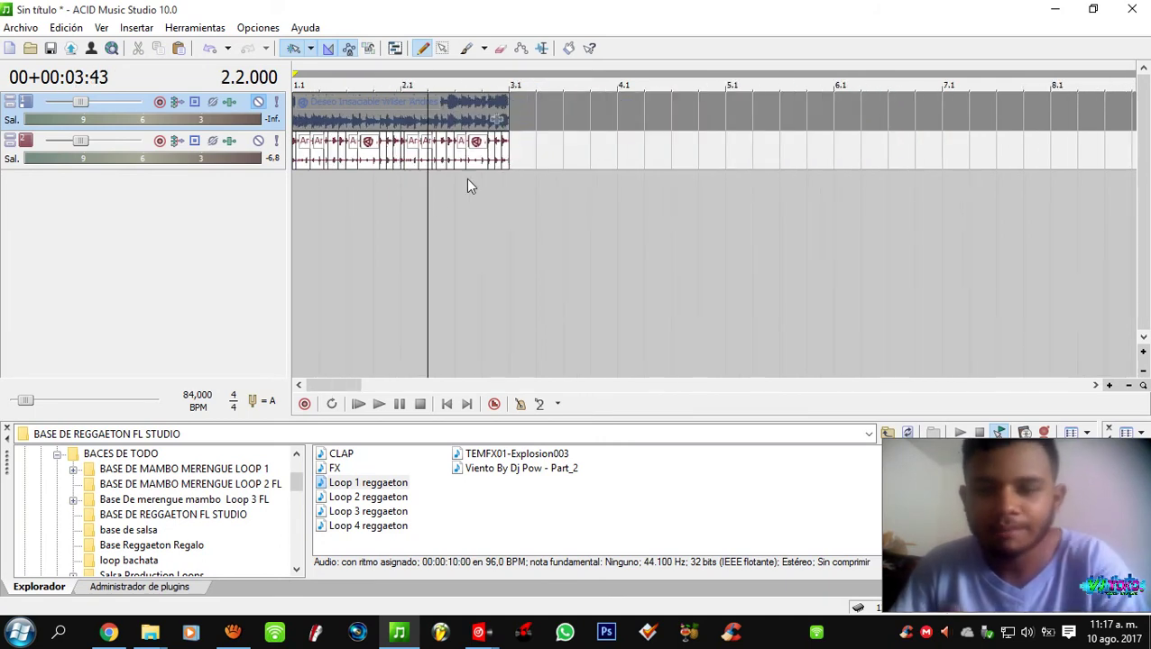
scroll(405, 200, up, 1)
scroll(402, 191, down, 1)
click(375, 185)
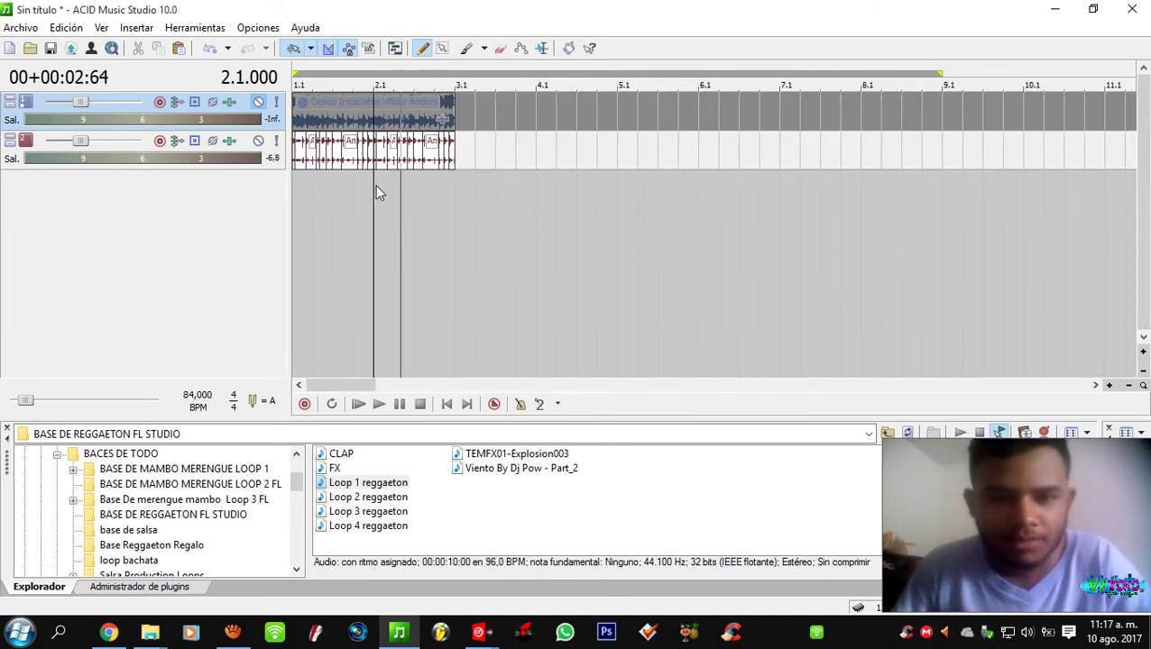
scroll(375, 185, up, 2)
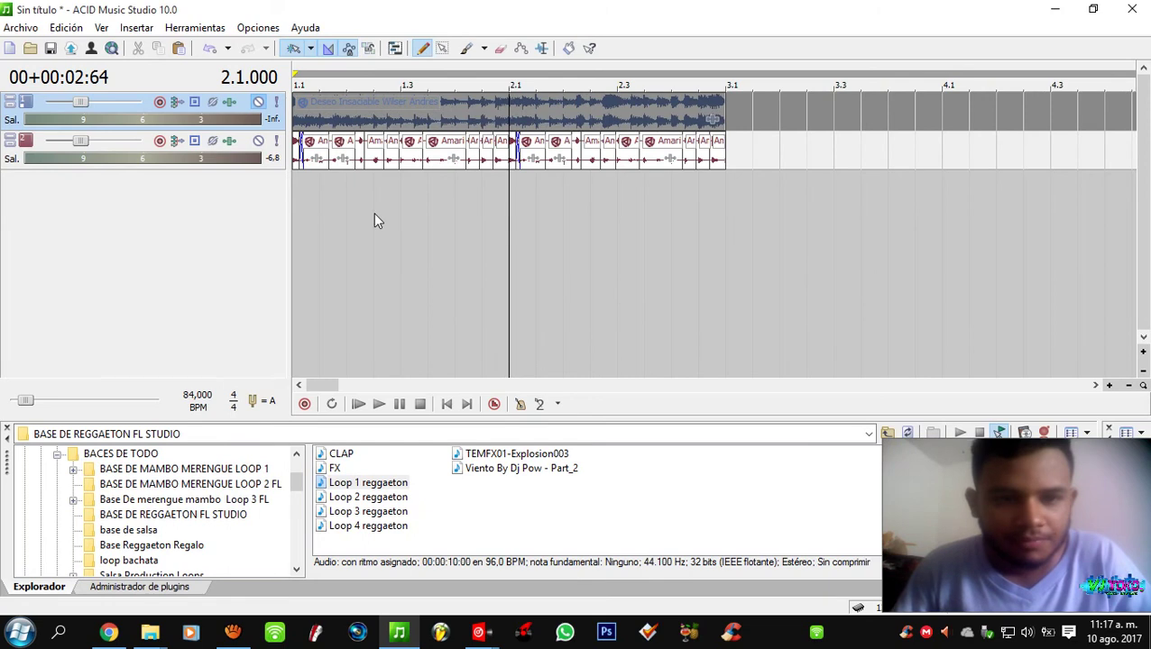
- Inspect the end of both tracks at 3.1.000, comparing it with the start of the second copy at 2.1.000
click(722, 170)
scroll(721, 170, up, 1)
scroll(528, 176, down, 2)
scroll(527, 176, down, 1)
click(347, 170)
scroll(352, 175, up, 2)
scroll(352, 175, down, 2)
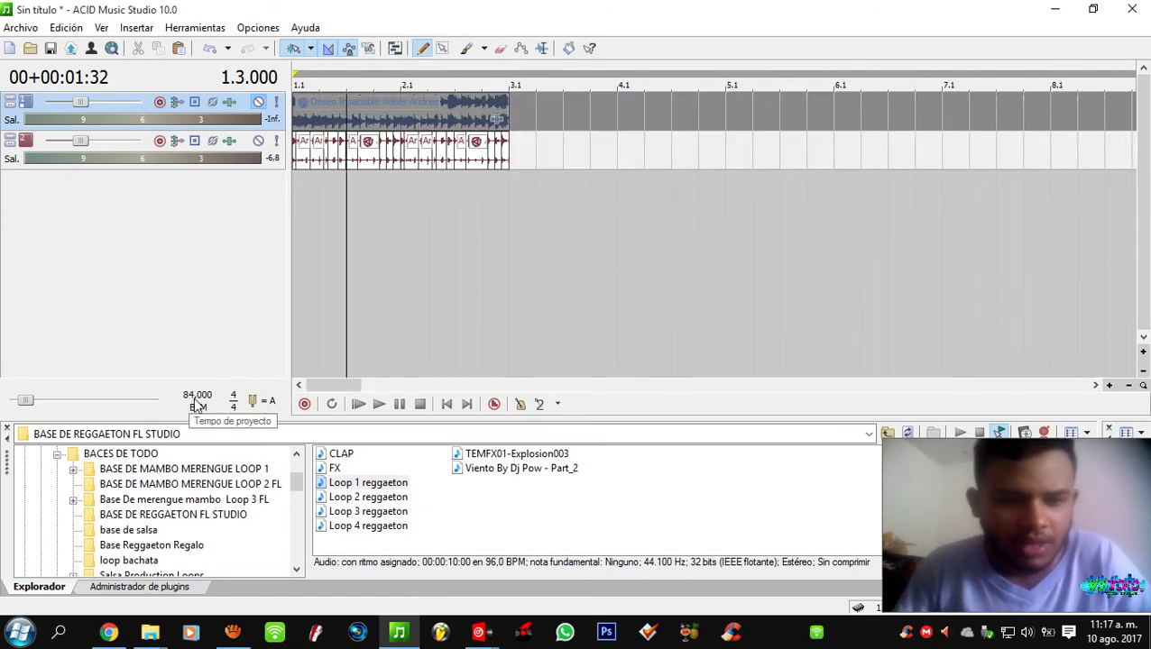
click(395, 211)
scroll(395, 211, up, 1)
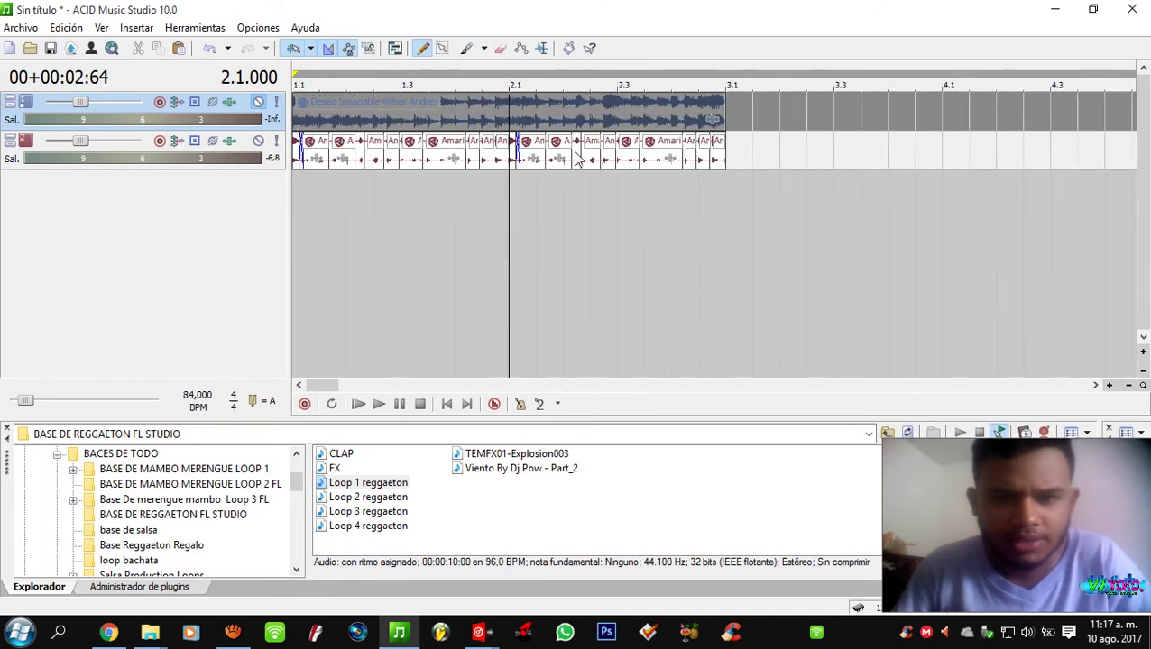
click(734, 156)
click(320, 180)
click(737, 147)
scroll(734, 152, up, 3)
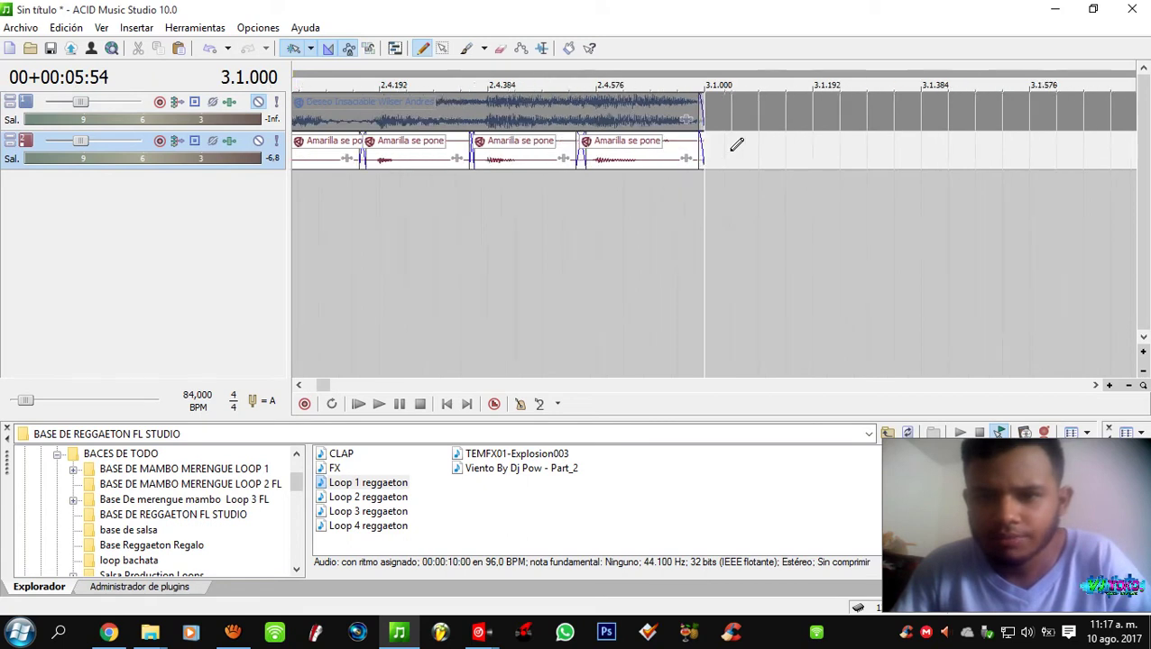
- Examine the second loop copy's pieces against the reference beats, working back from 2.4.576 to 2.2.096
click(589, 193)
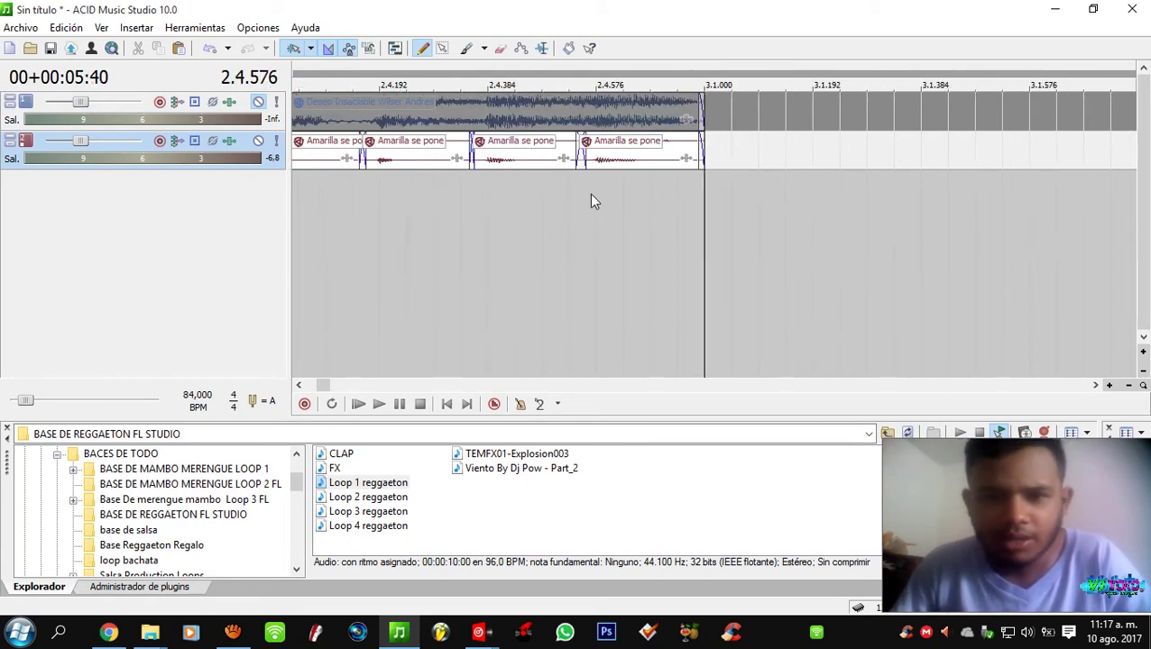
click(492, 203)
scroll(491, 206, down, 3)
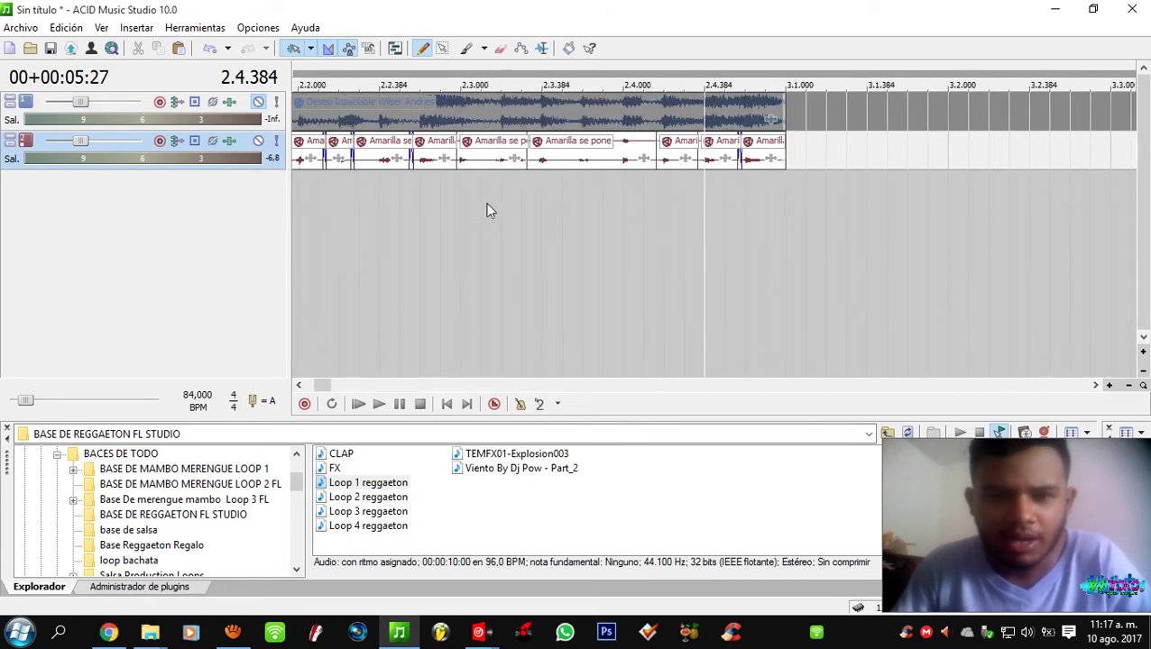
click(667, 193)
click(624, 203)
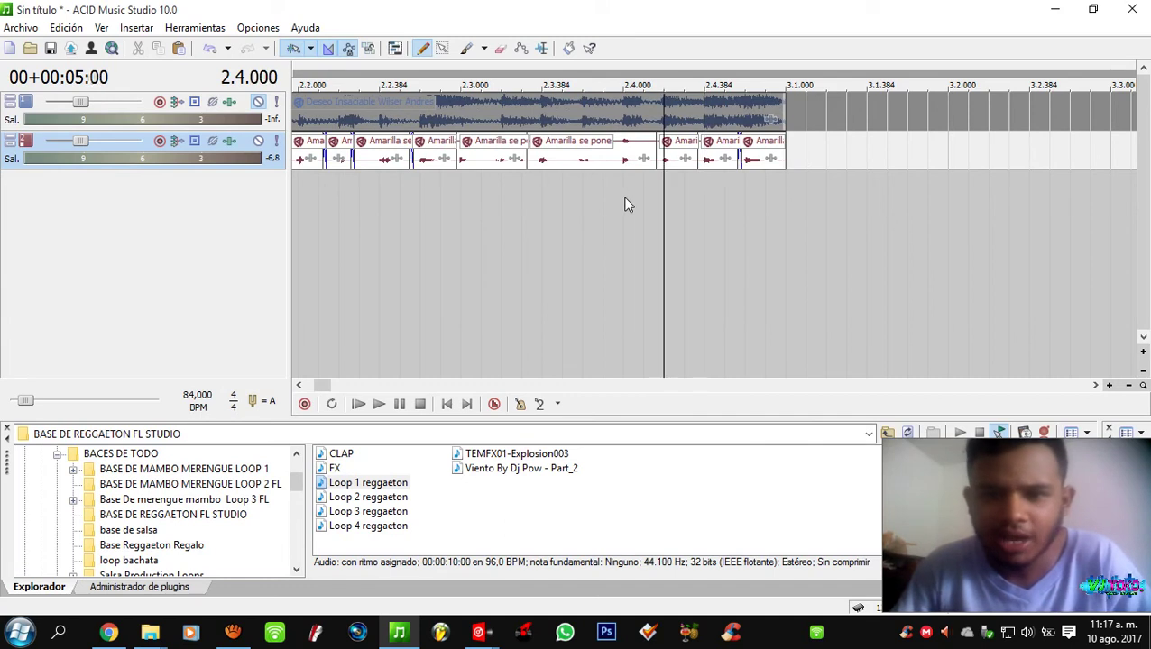
click(532, 196)
click(455, 198)
click(417, 213)
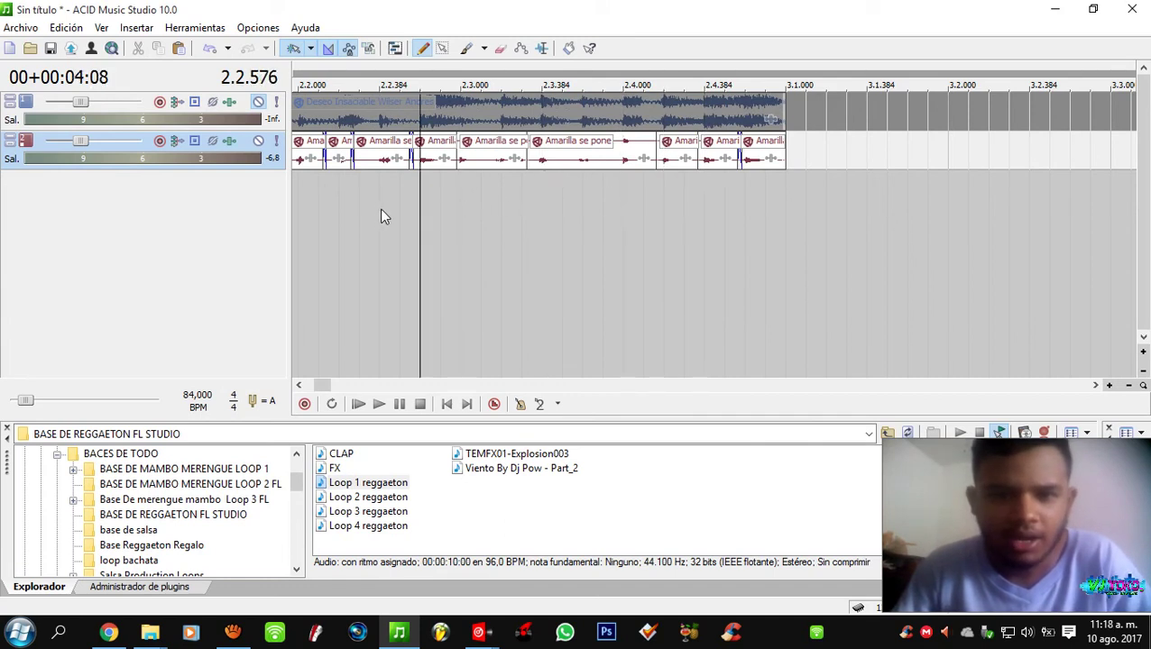
click(380, 211)
click(323, 201)
scroll(325, 193, up, 2)
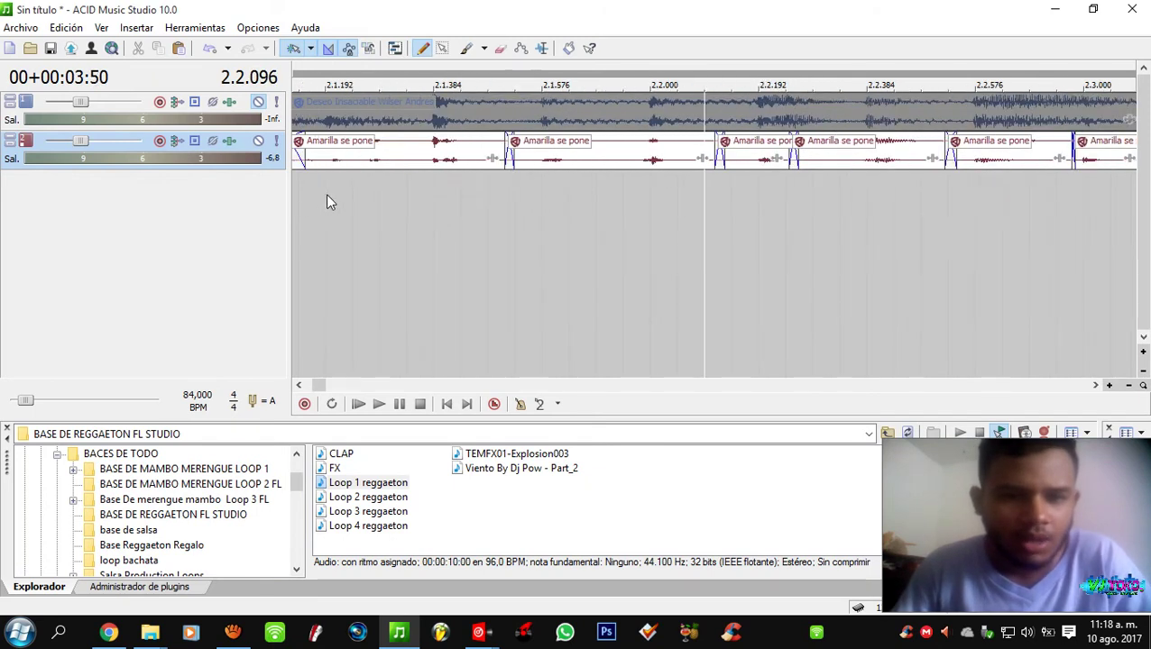
scroll(478, 176, down, 3)
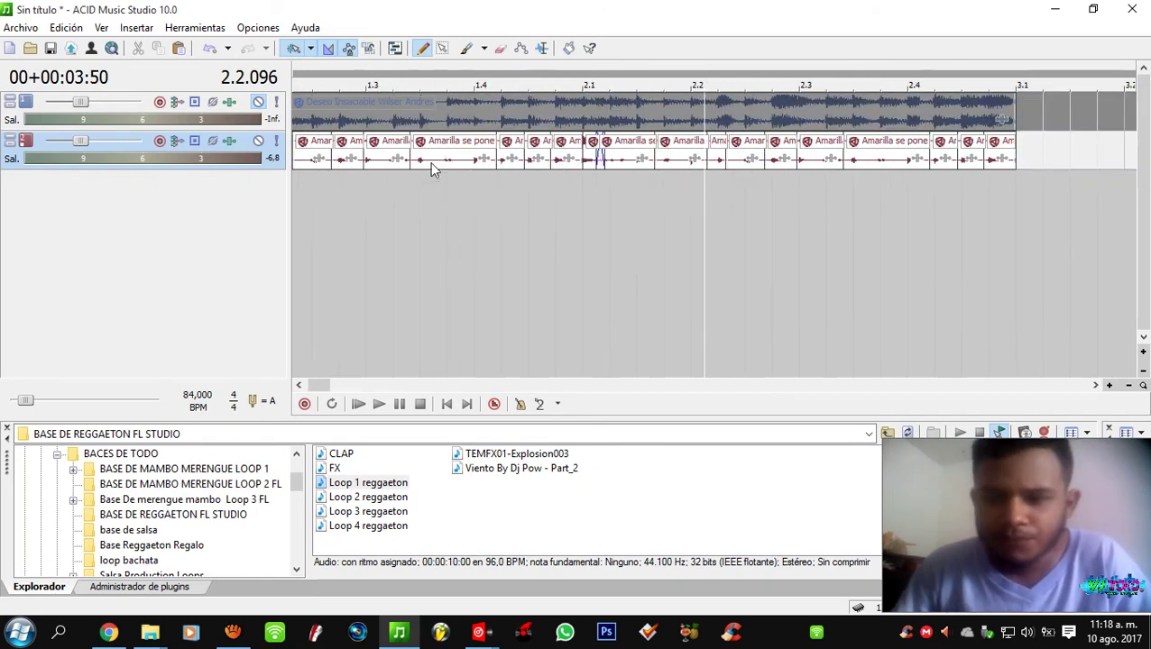
scroll(527, 179, down, 2)
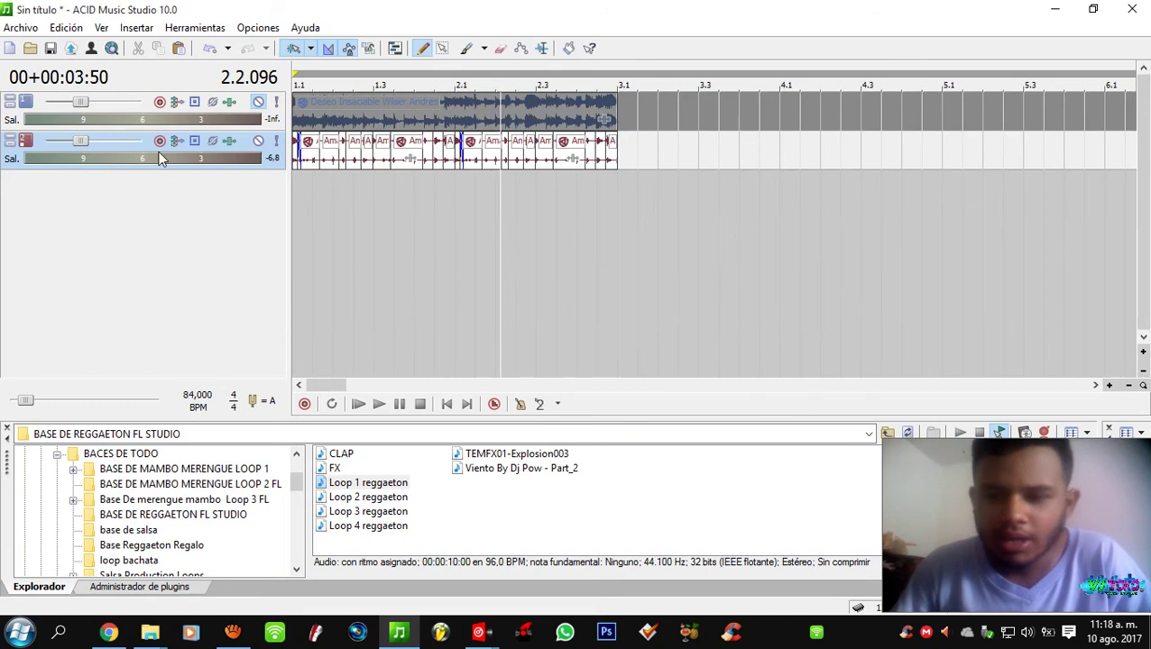
- Reset the loop track's volume to 0,0 dB and raise the reference song track's volume
double_click(88, 143)
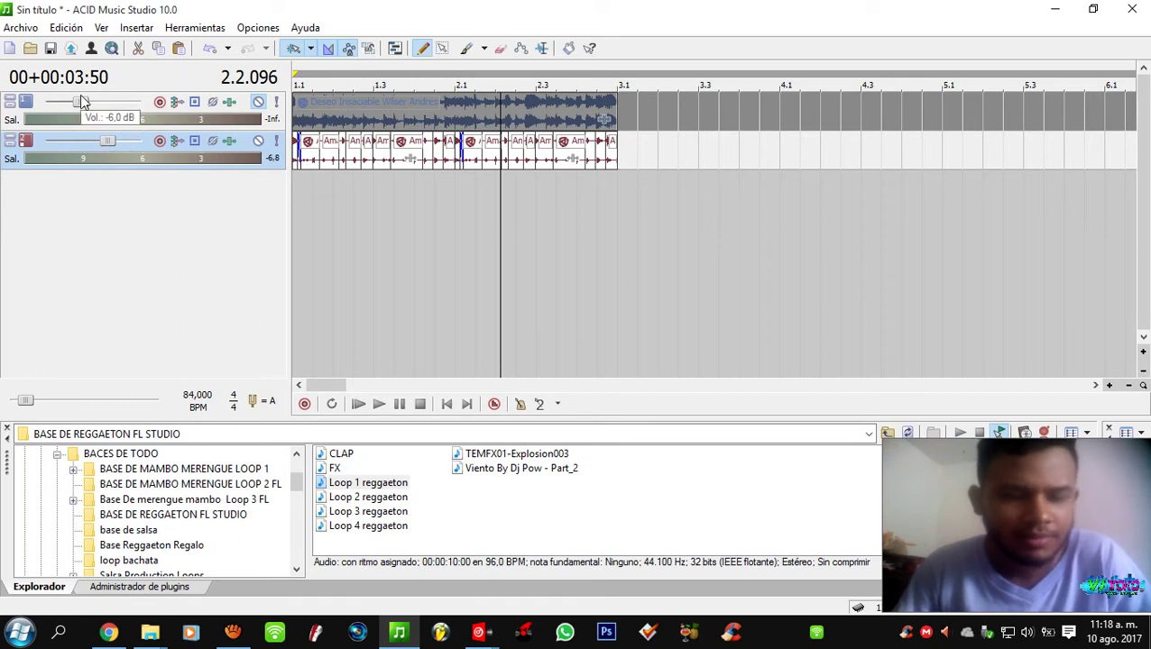
drag(79, 101, 101, 101)
click(352, 205)
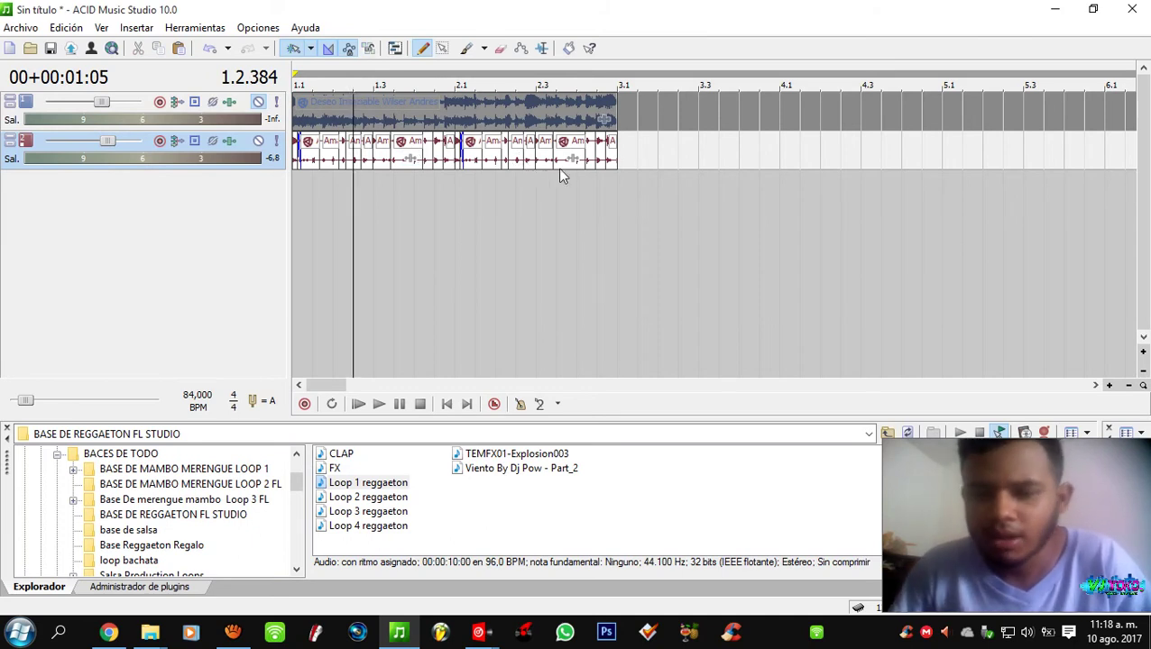
scroll(392, 190, down, 2)
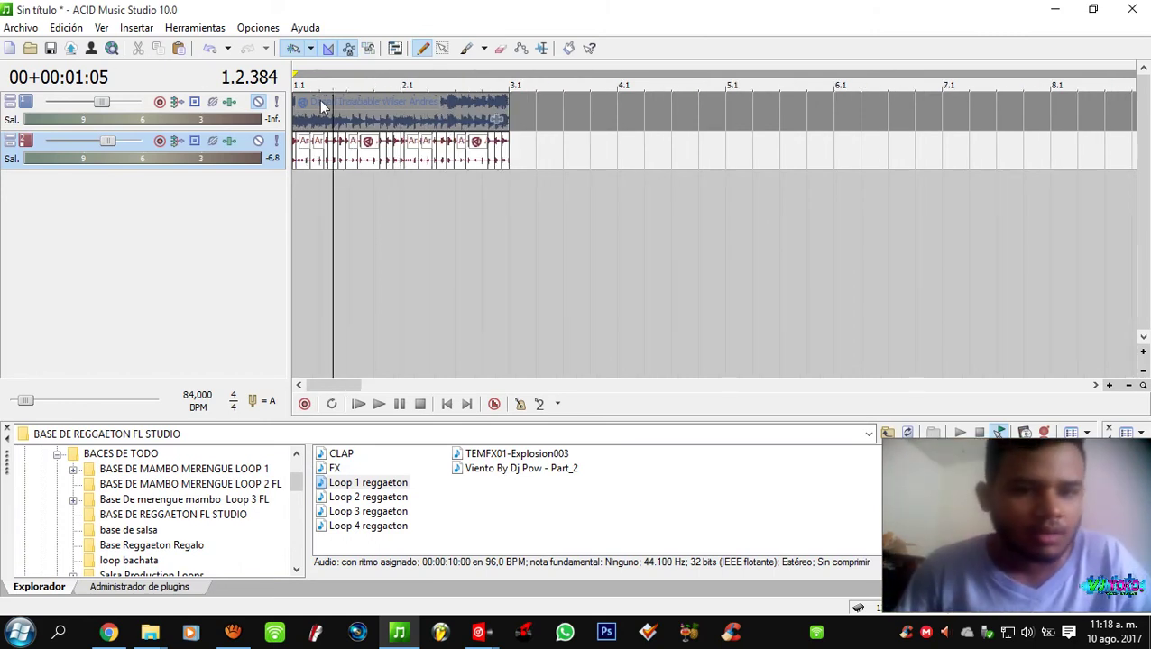
- Set up a render of the project as Wave (Microsoft) (*.wav) and name the file "Loop de salsa en 84.Bpm"
click(24, 27)
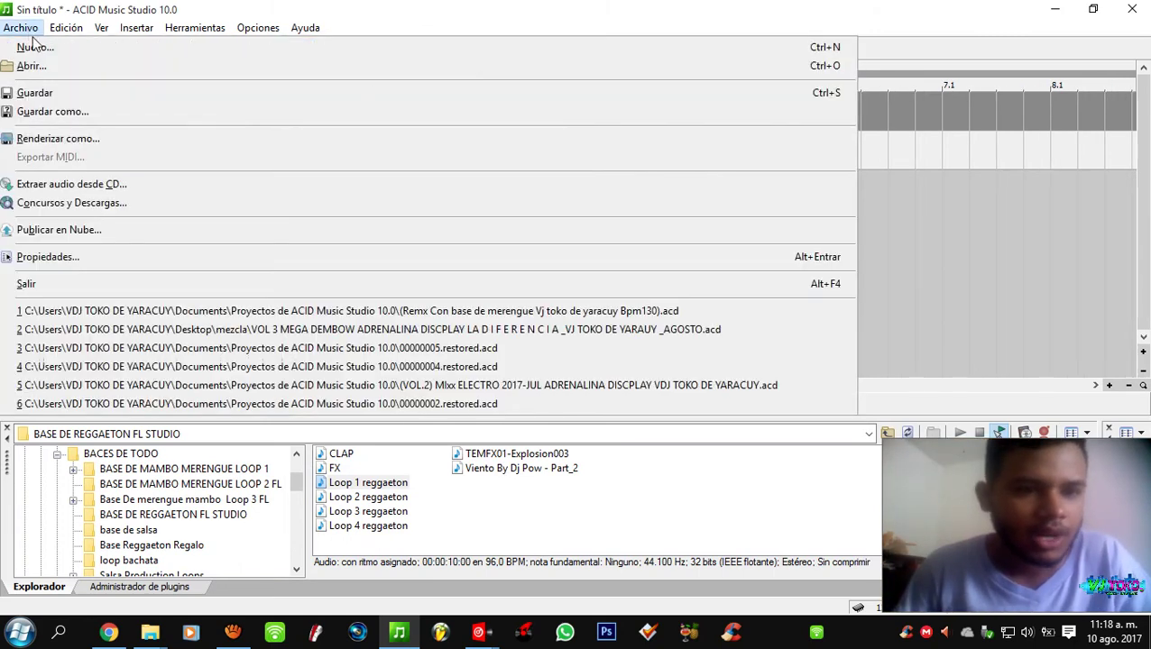
click(85, 150)
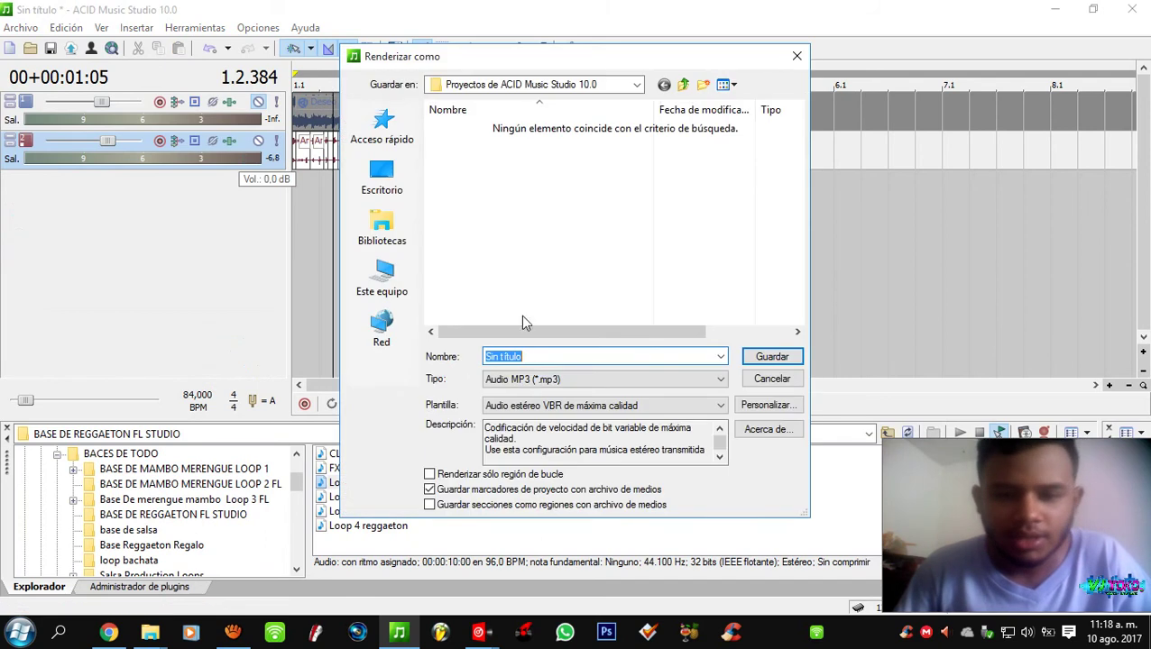
click(577, 379)
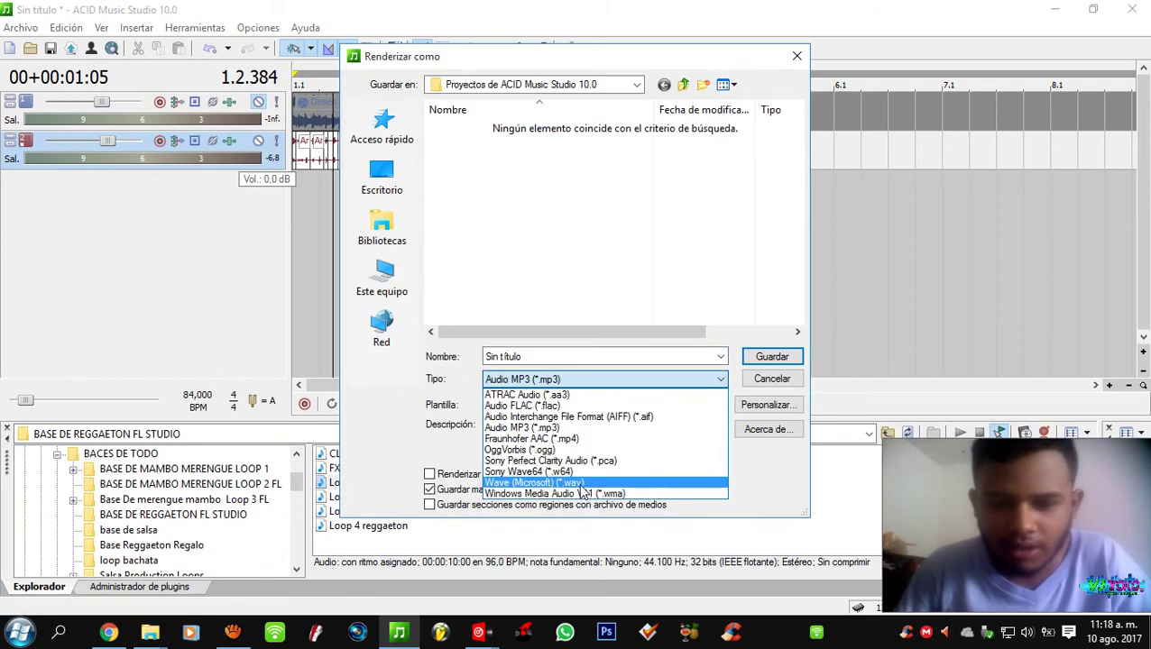
click(582, 485)
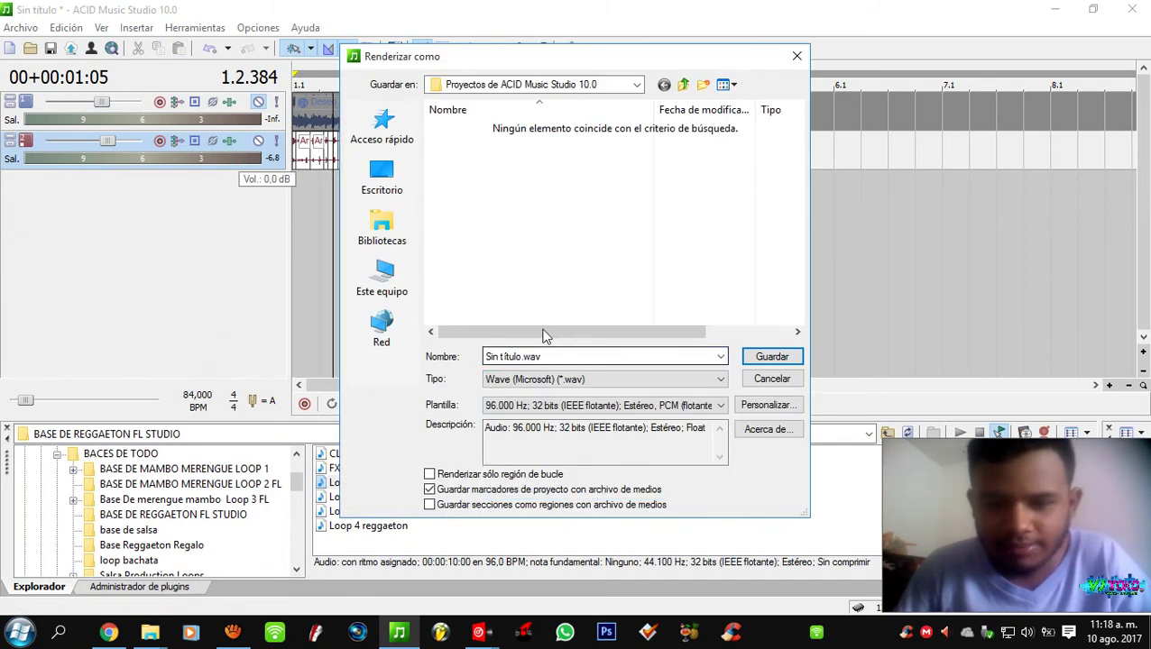
click(575, 358)
key(BackSpace)
key(ctrl+z)
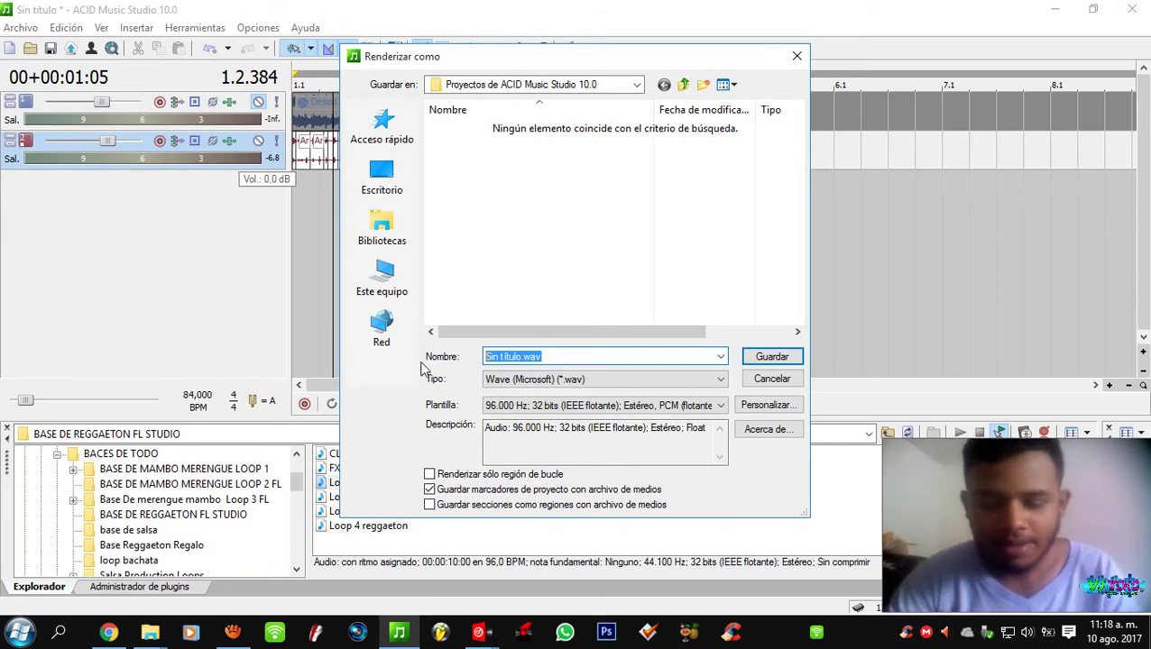
text(salsa en 84.Bpm)
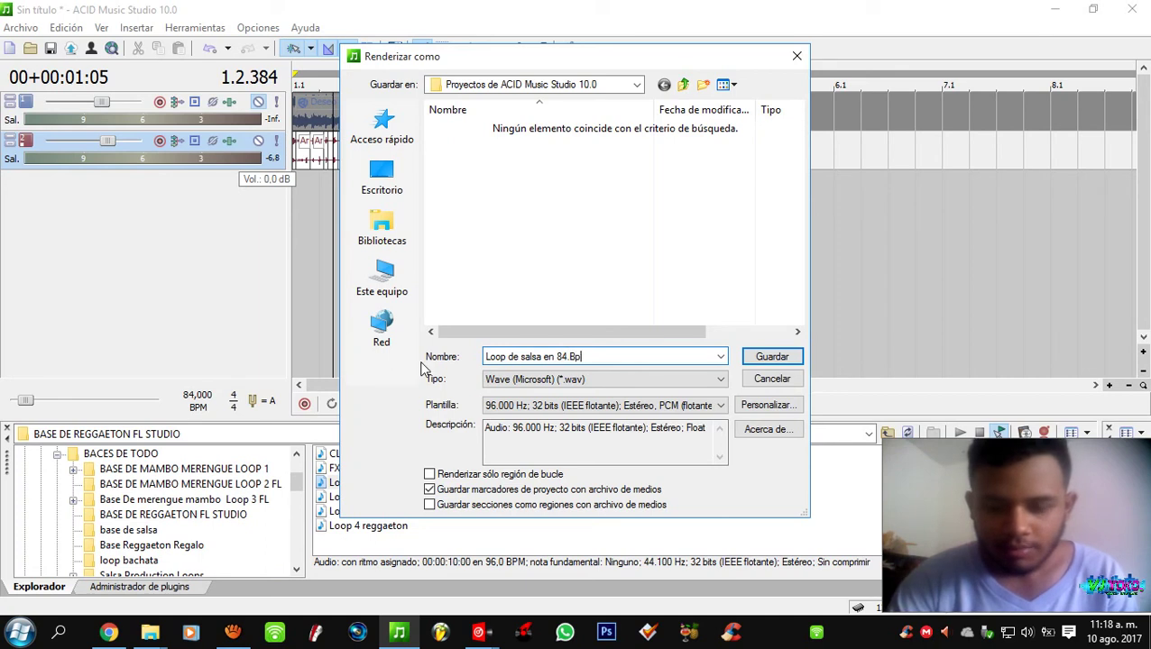
- Try the Audio MP3 (*.mp3) format as the render type
click(691, 381)
click(629, 487)
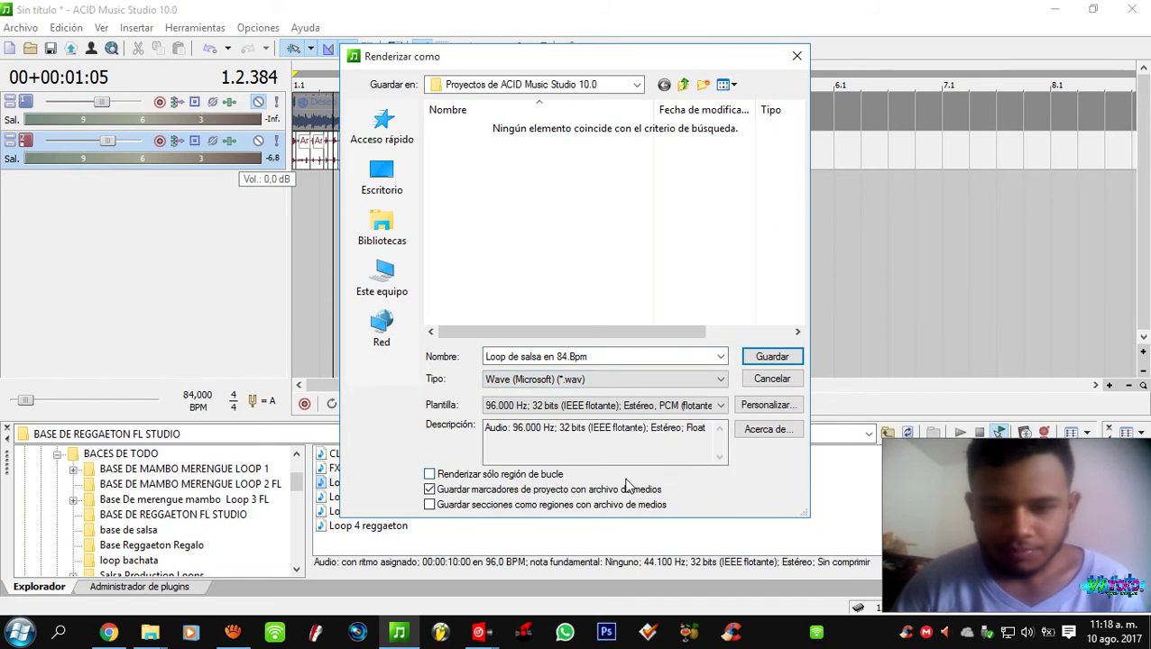
click(559, 379)
click(577, 431)
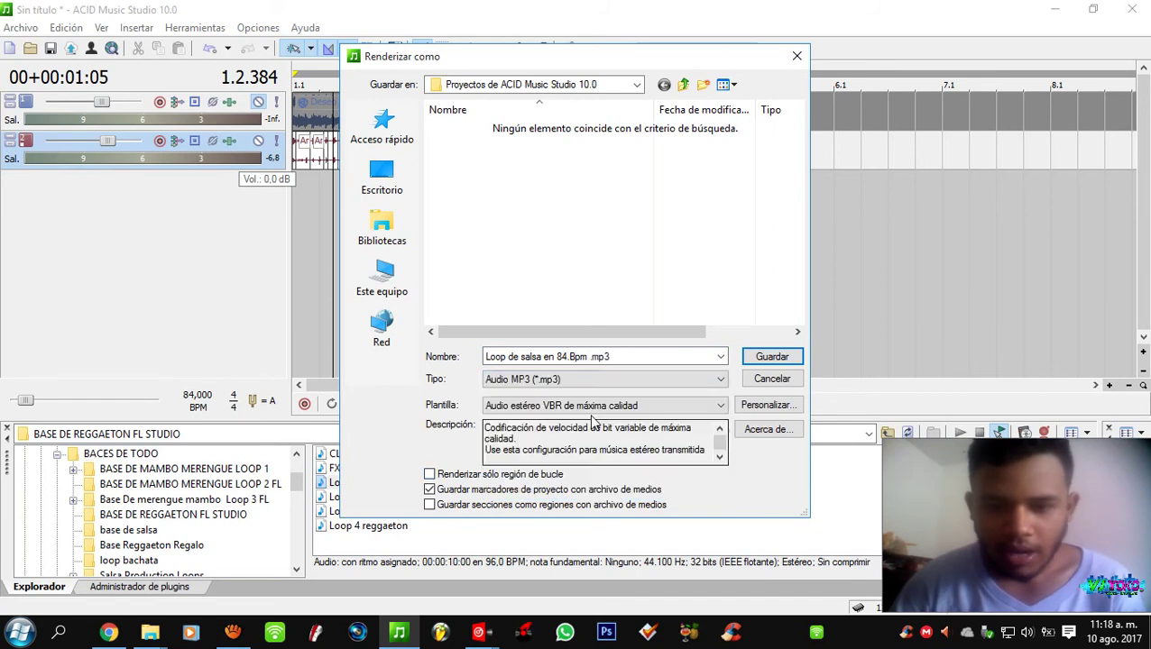
- Set the render type to Wave (Microsoft) (*.wav), render the loop to the desktop (Escritorio) and dismiss the completed render dialog
click(646, 383)
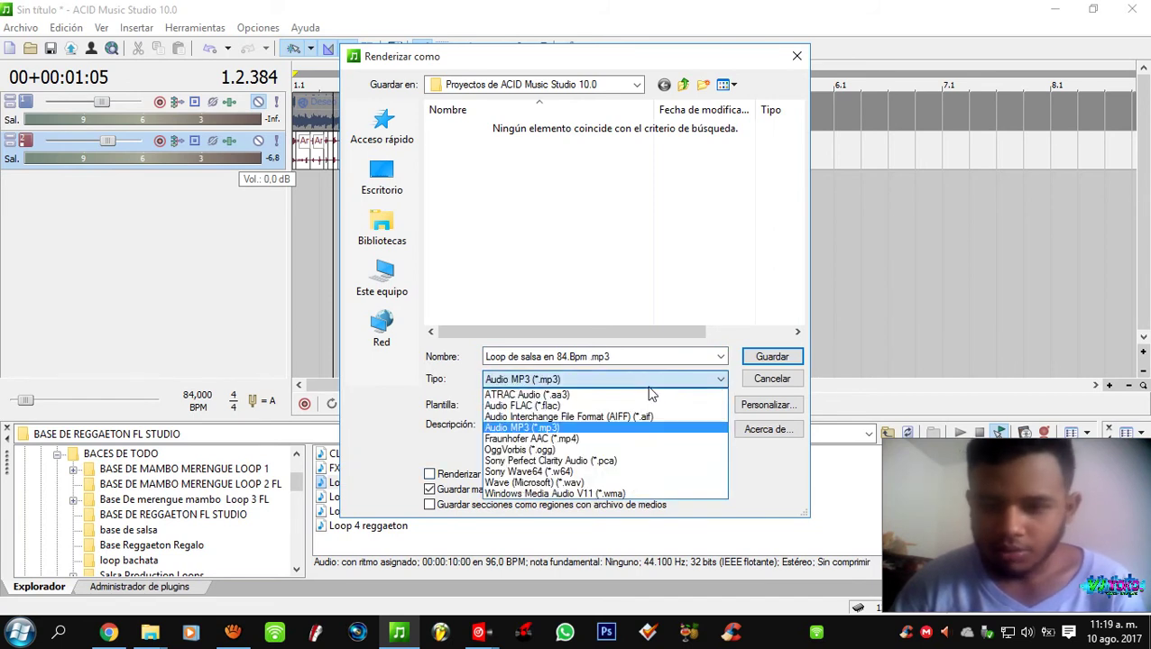
click(596, 482)
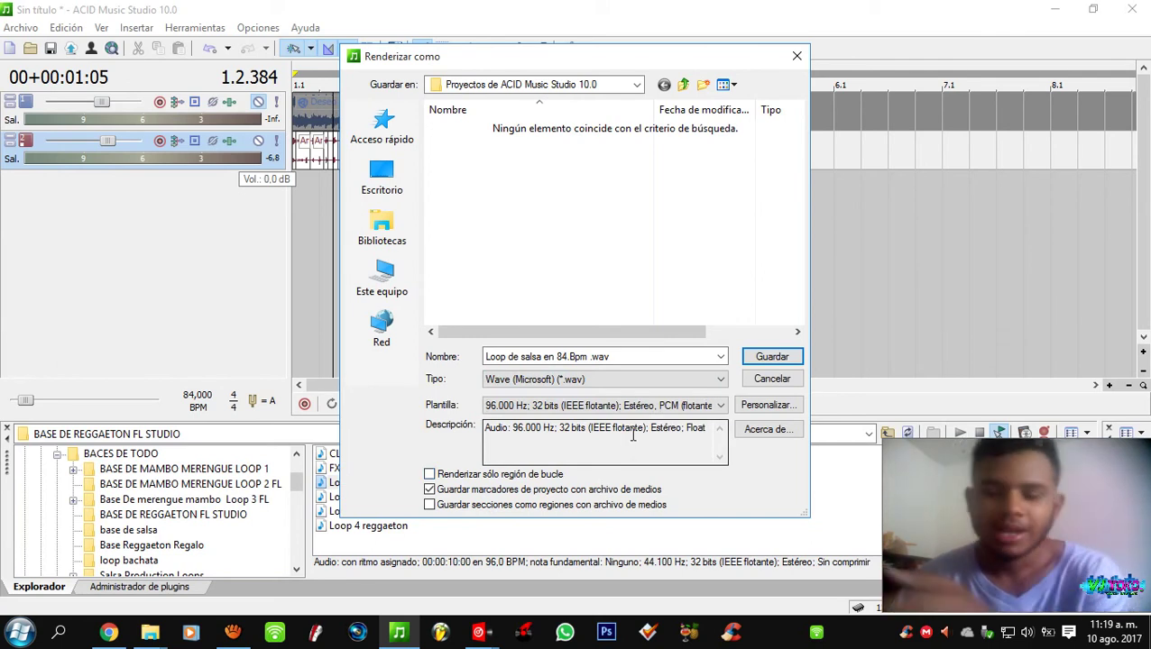
click(384, 173)
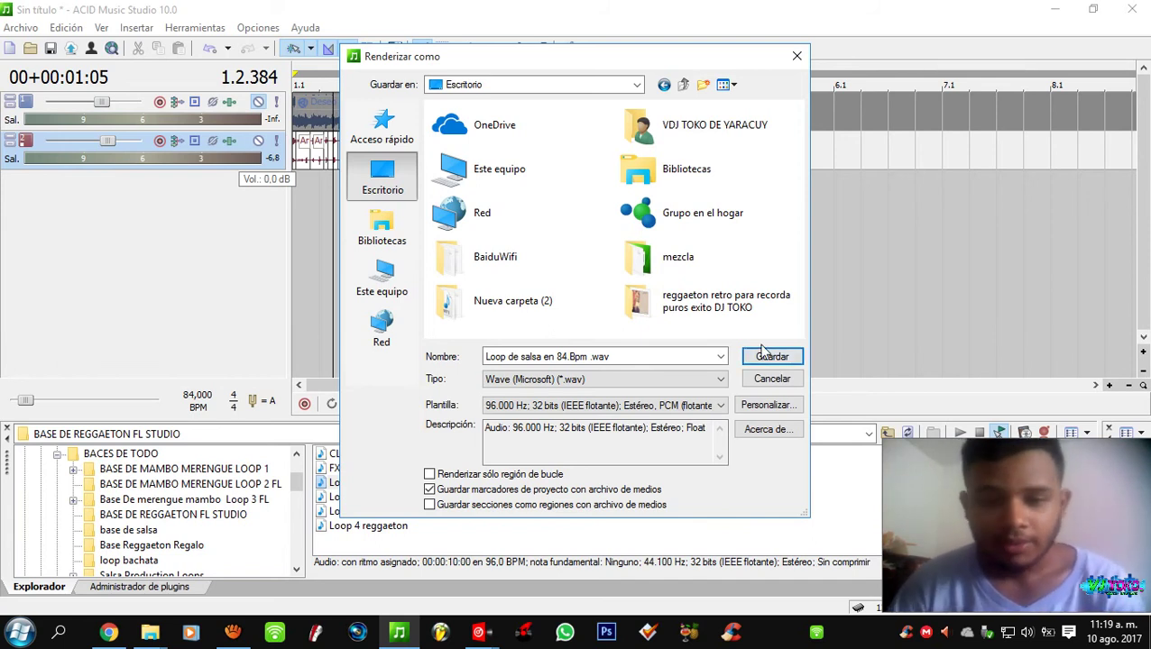
click(760, 358)
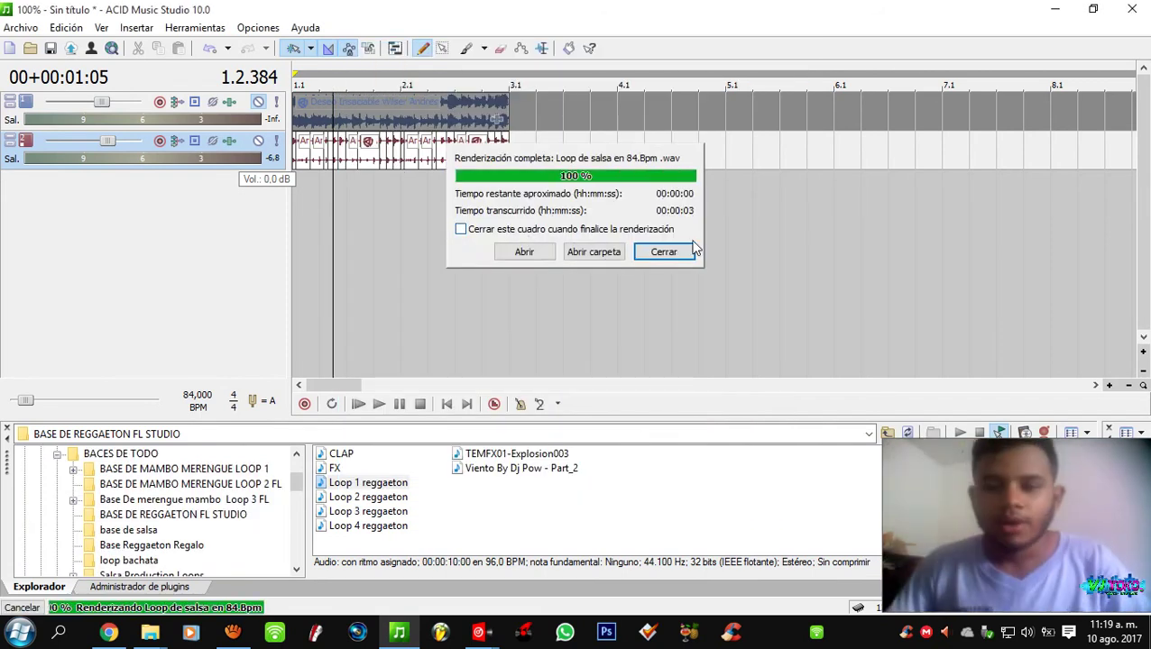
click(660, 258)
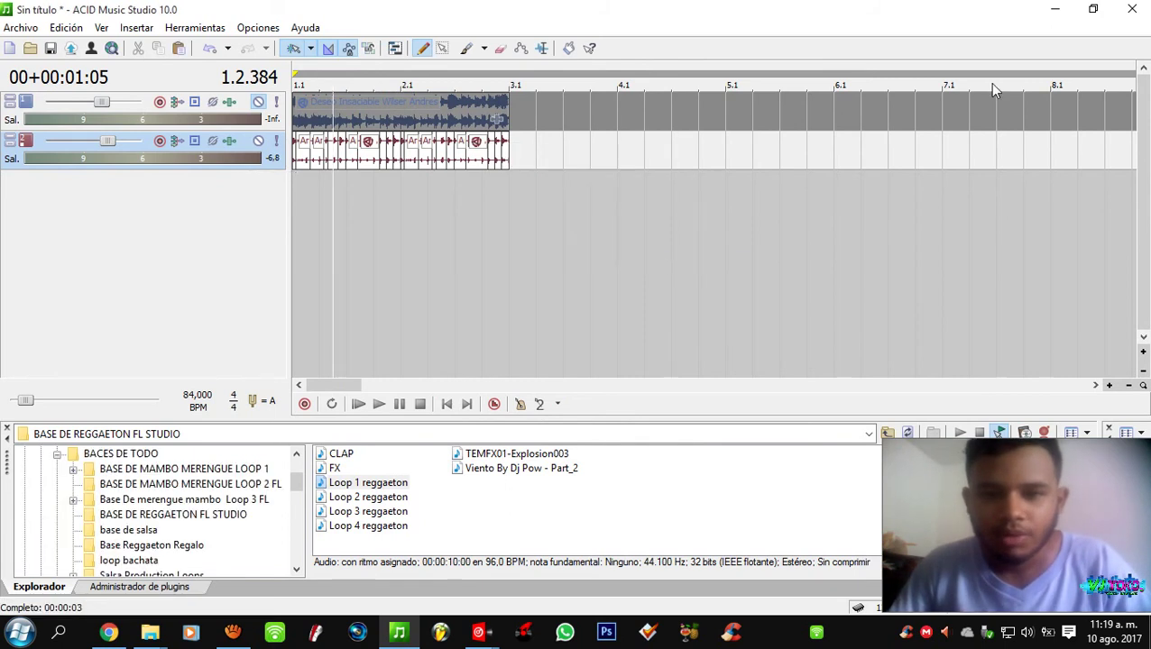
- Clear the open windows off the desktop and bring the rendered "Loop de salsa en 84.Bpm" file into the project as a new track
click(1066, 9)
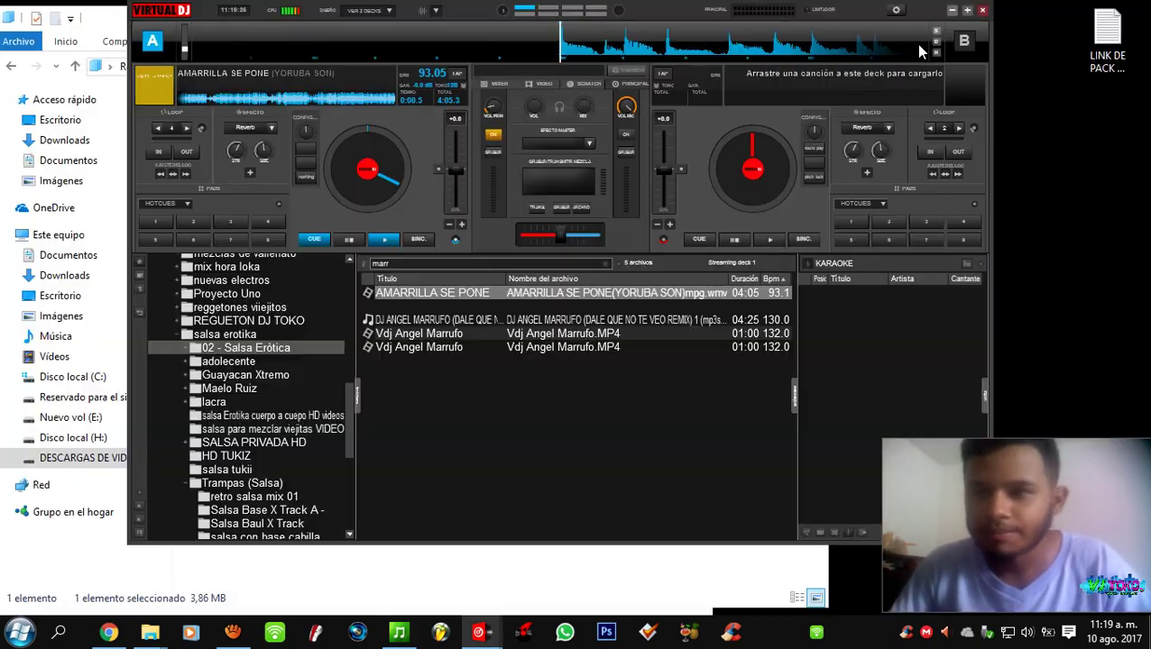
click(952, 10)
click(731, 18)
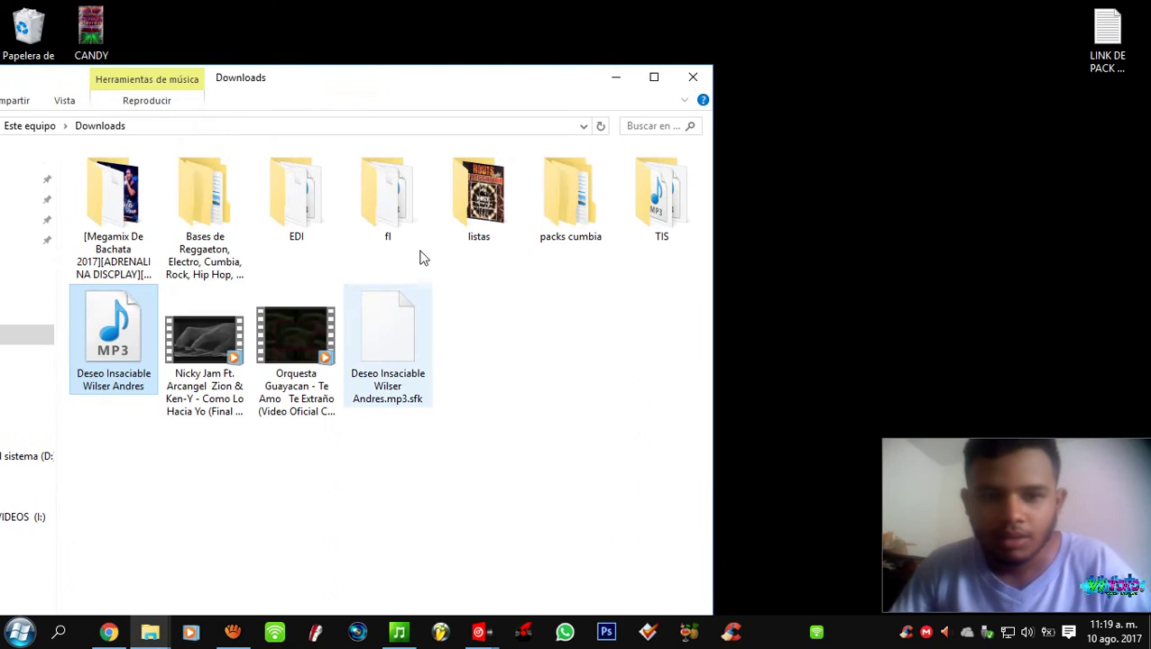
click(613, 78)
drag(92, 558, 296, 187)
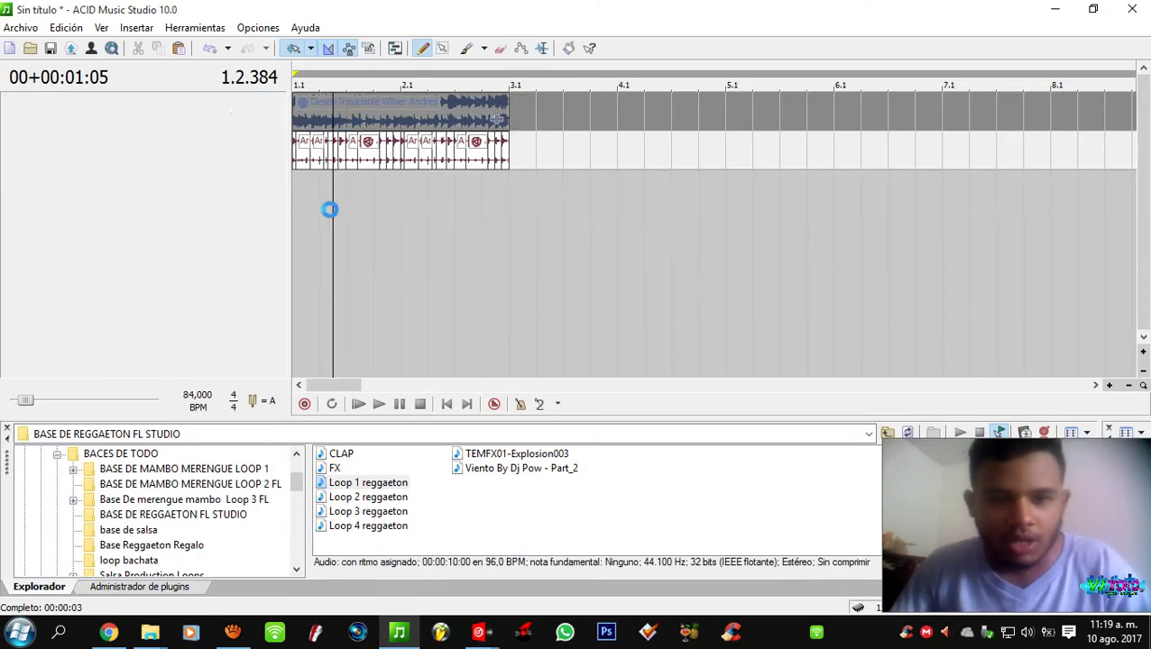
click(345, 198)
scroll(446, 196, up, 2)
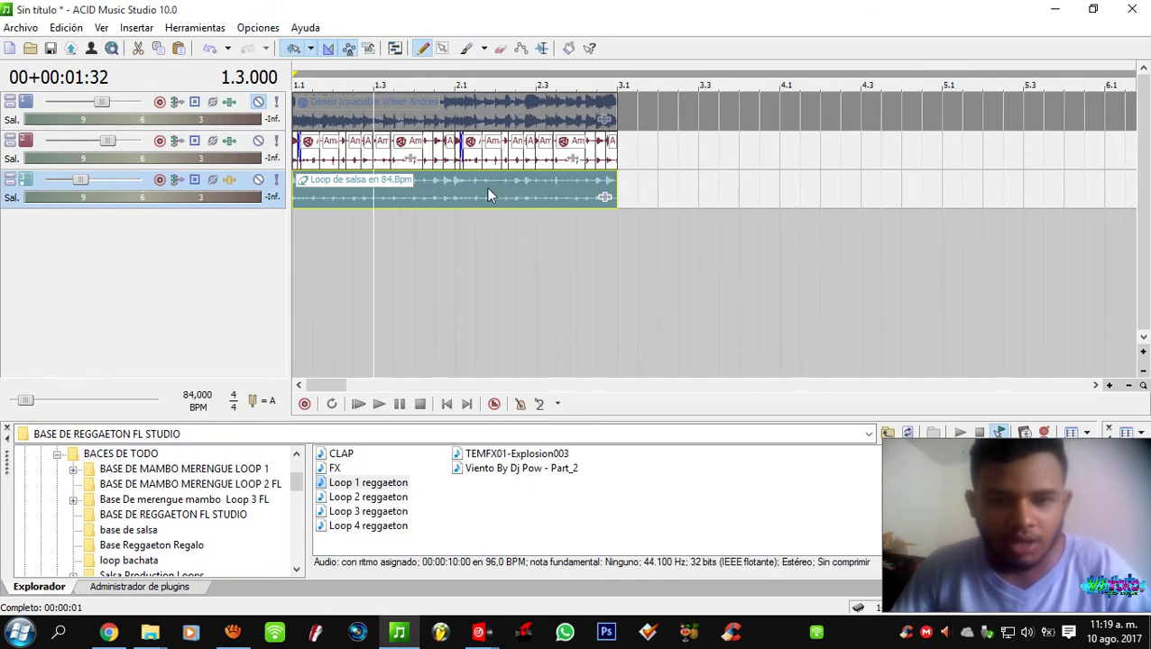
- Extend the rendered salsa loop clip to about 5.4.384 so it repeats, and check the join at 3.1.000
click(616, 190)
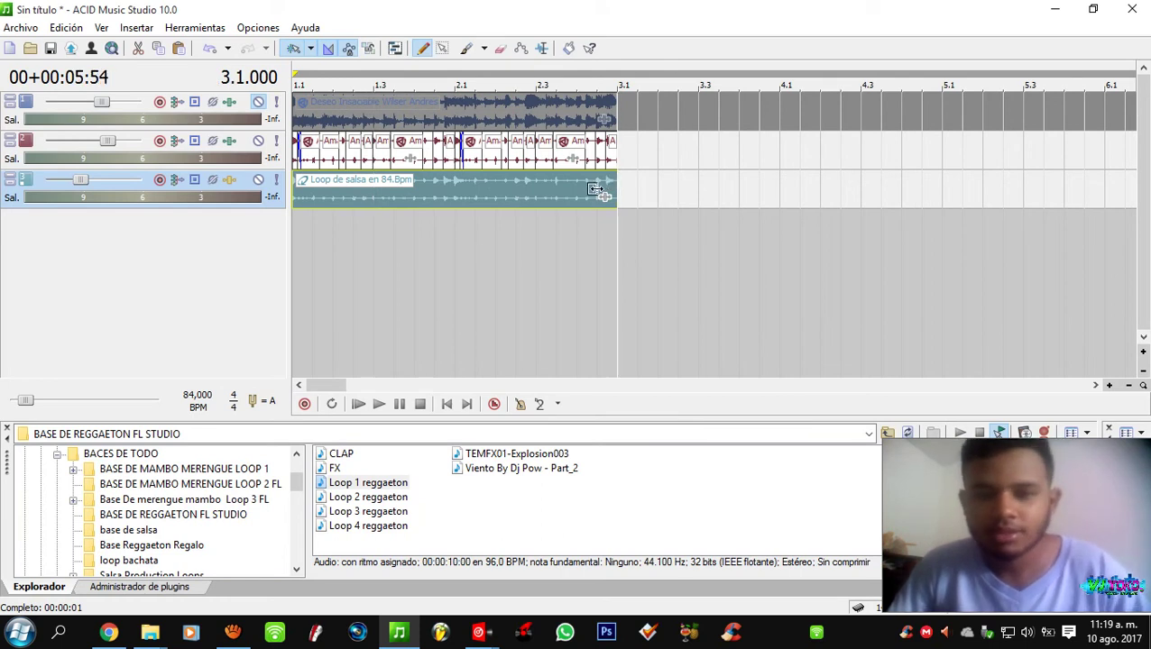
drag(622, 190, 1082, 194)
click(424, 220)
click(629, 200)
click(611, 212)
scroll(612, 212, down, 3)
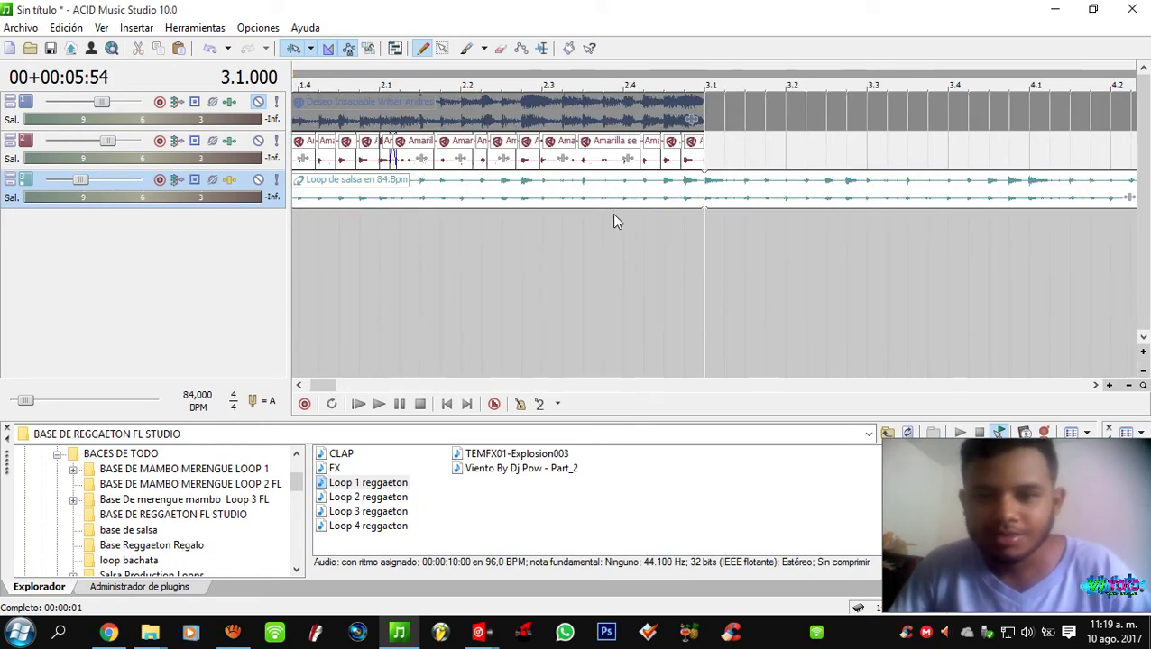
click(375, 224)
scroll(408, 209, up, 2)
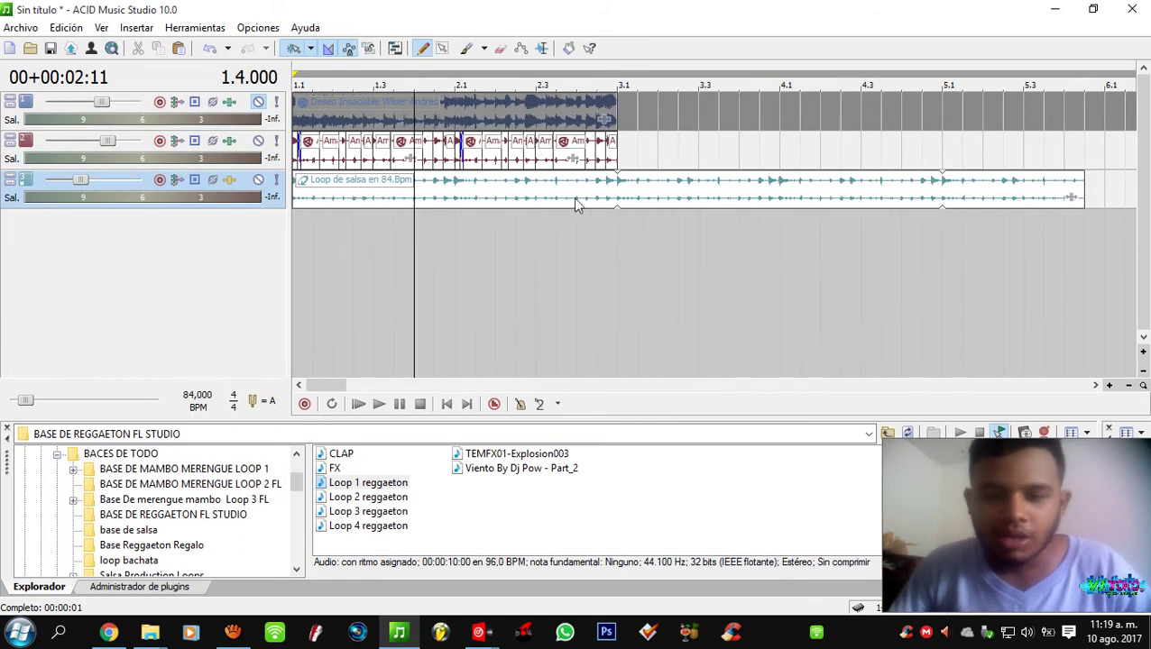
- Inspect the clip properties of the rendered salsa loop
right_click(661, 190)
click(712, 156)
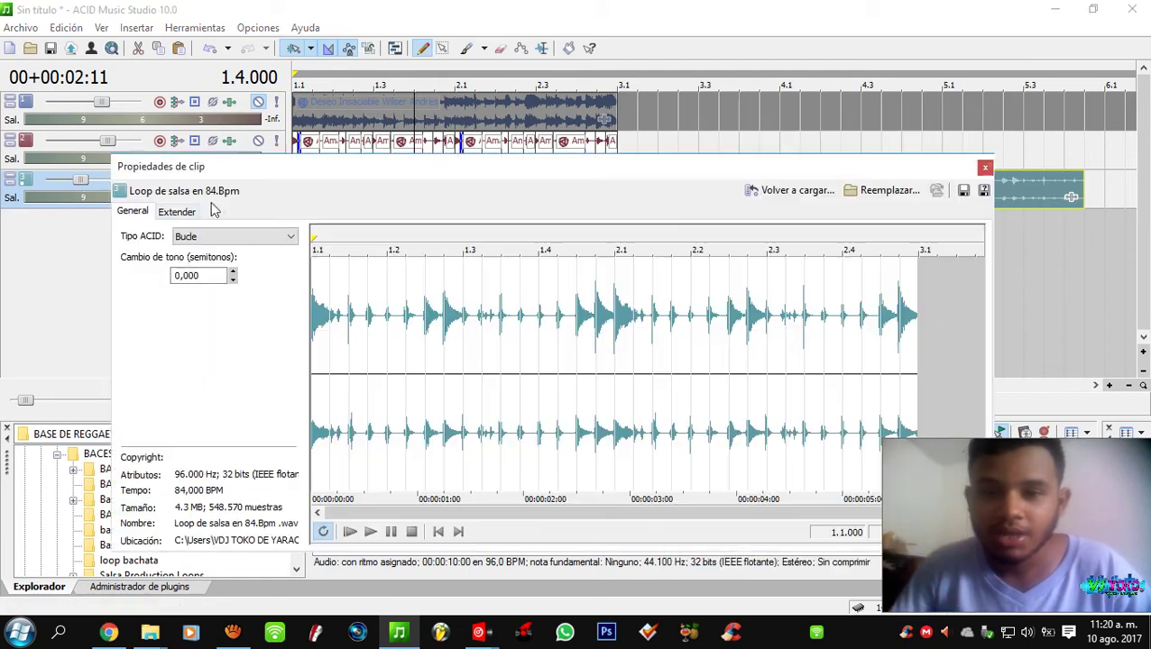
click(983, 170)
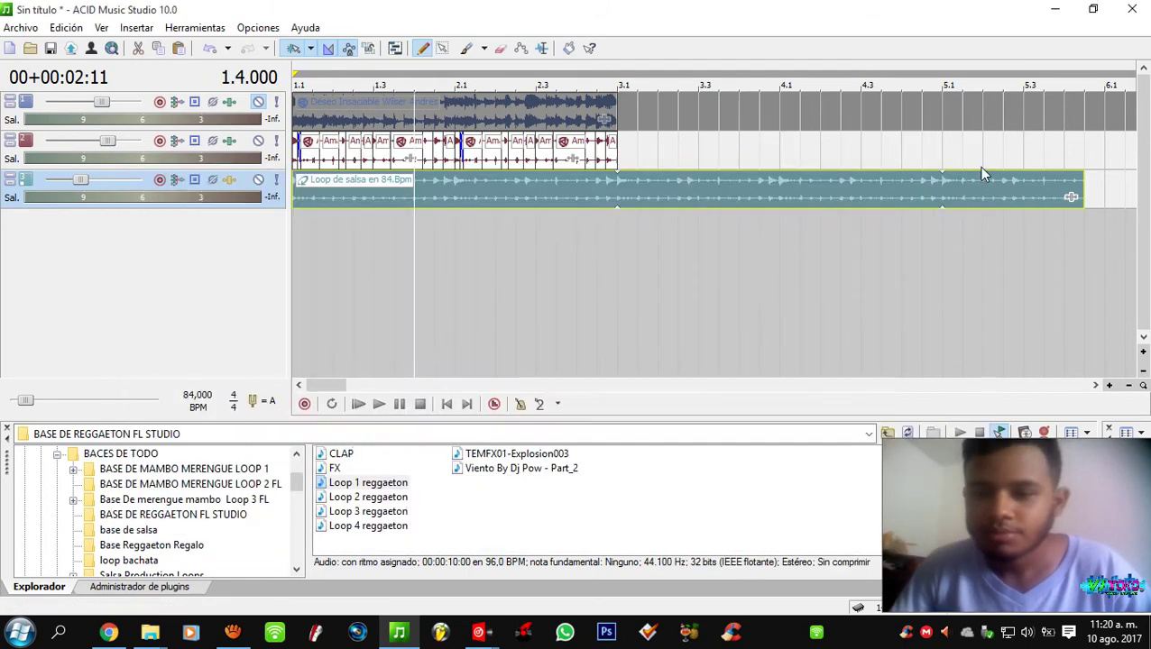
- Check the extended salsa loop from several points between 1.2.384 and 3.2.384
click(736, 194)
click(671, 197)
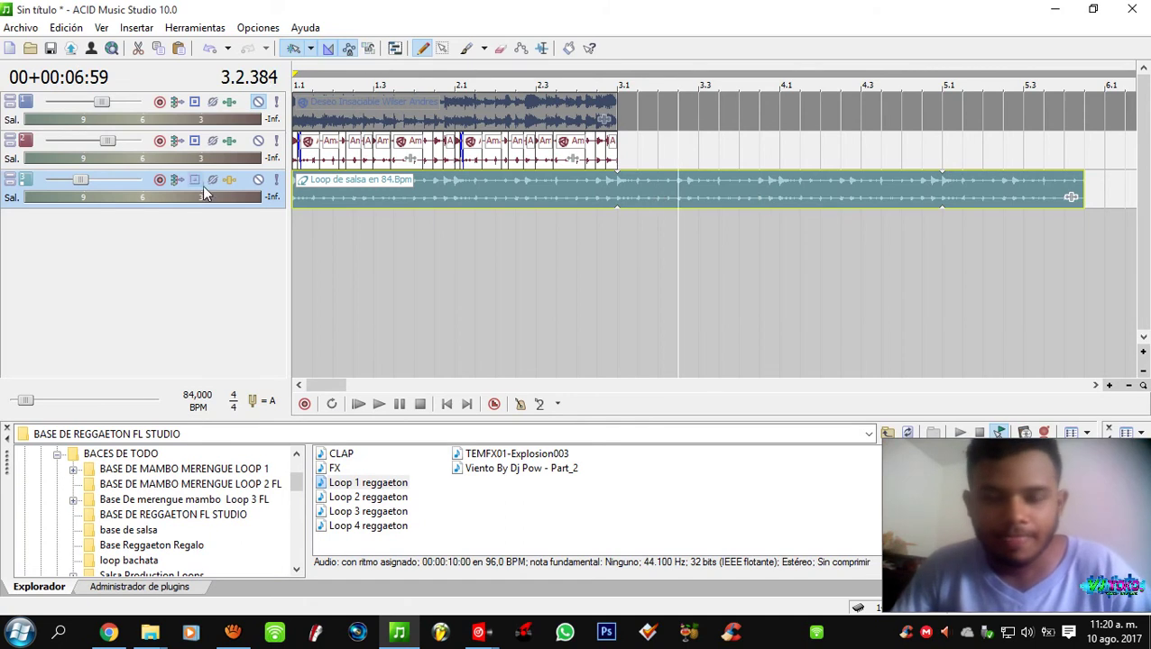
click(454, 202)
scroll(452, 198, up, 1)
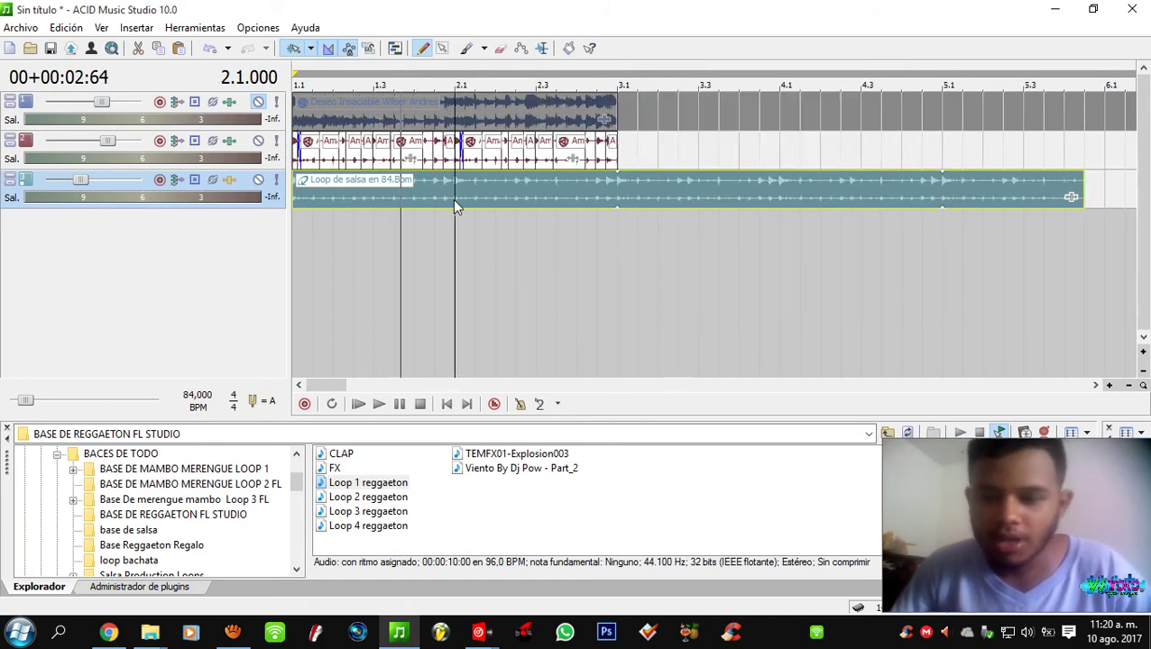
scroll(452, 198, down, 2)
click(429, 186)
scroll(436, 185, up, 1)
click(442, 191)
click(379, 189)
scroll(386, 190, down, 1)
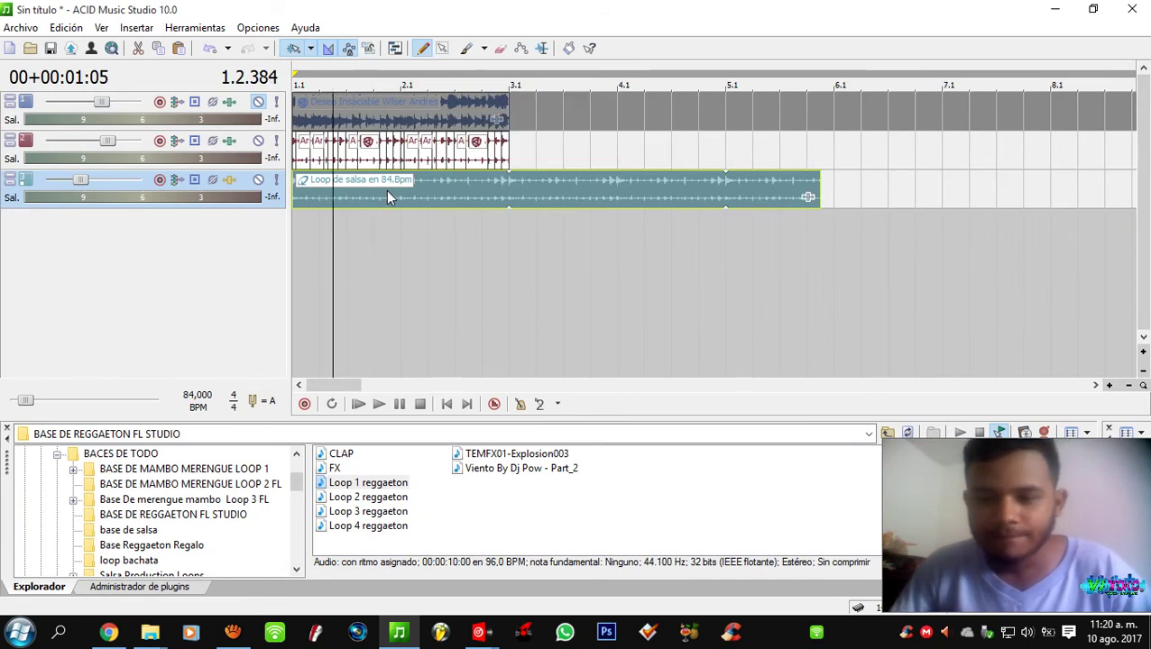
click(352, 192)
scroll(352, 192, up, 1)
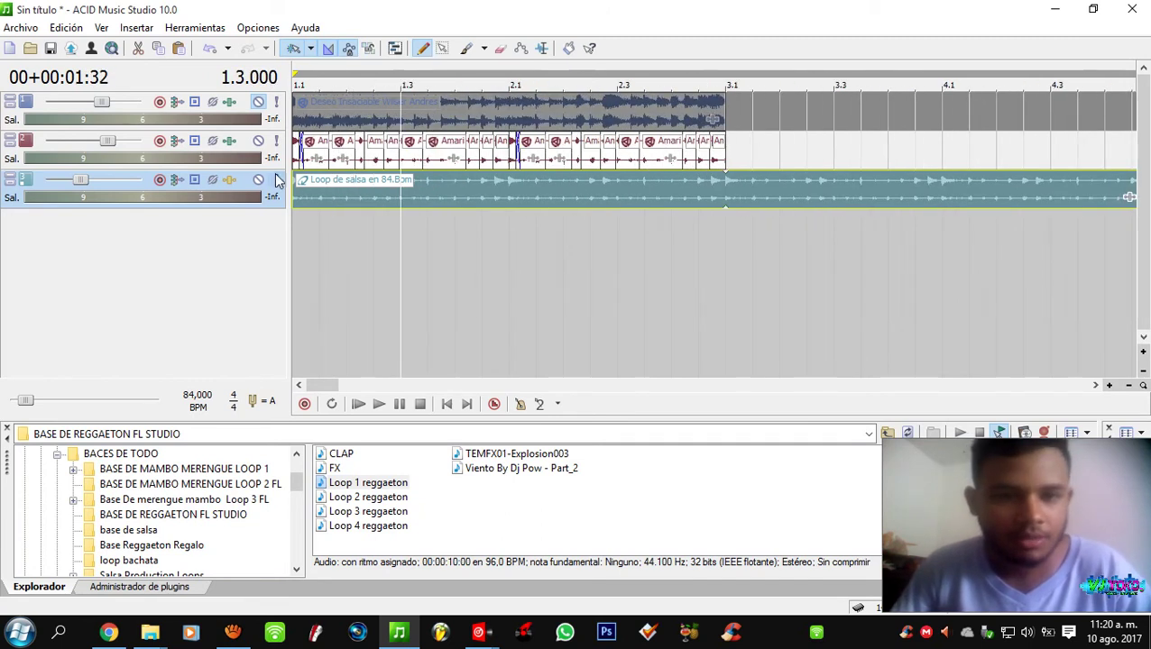
- Delete the track holding the original "Amarilla se pone" loop pieces
click(454, 160)
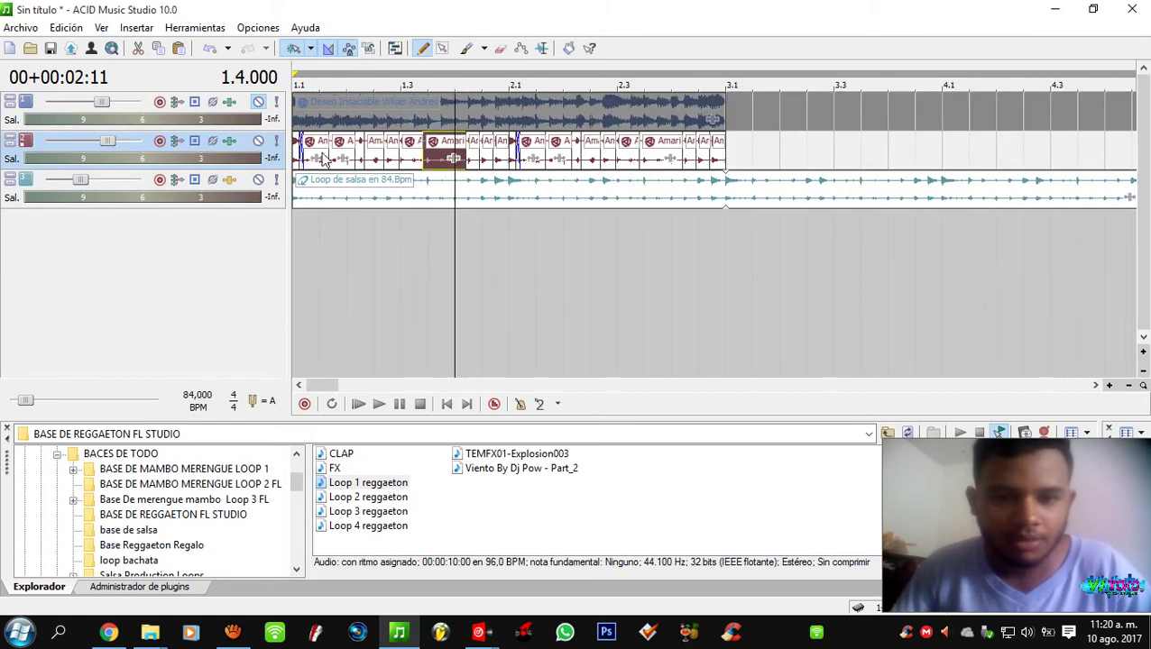
right_click(244, 152)
click(283, 256)
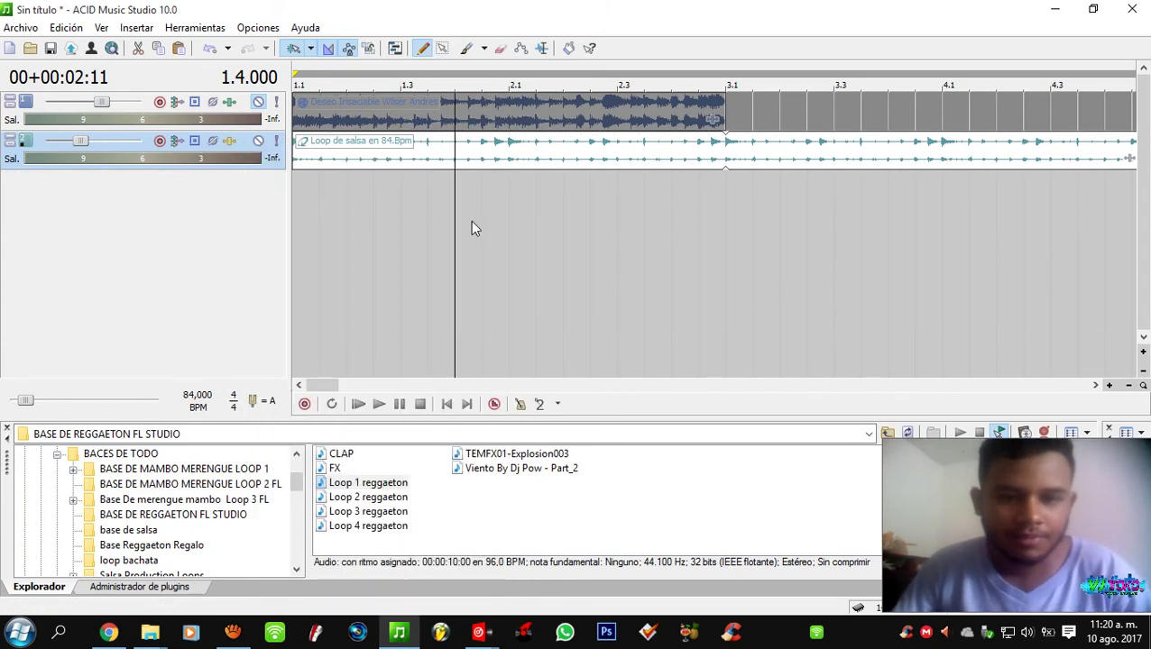
- Unmute the "Deseo Insaciable" reference song track
scroll(304, 211, down, 5)
click(301, 211)
scroll(305, 195, up, 4)
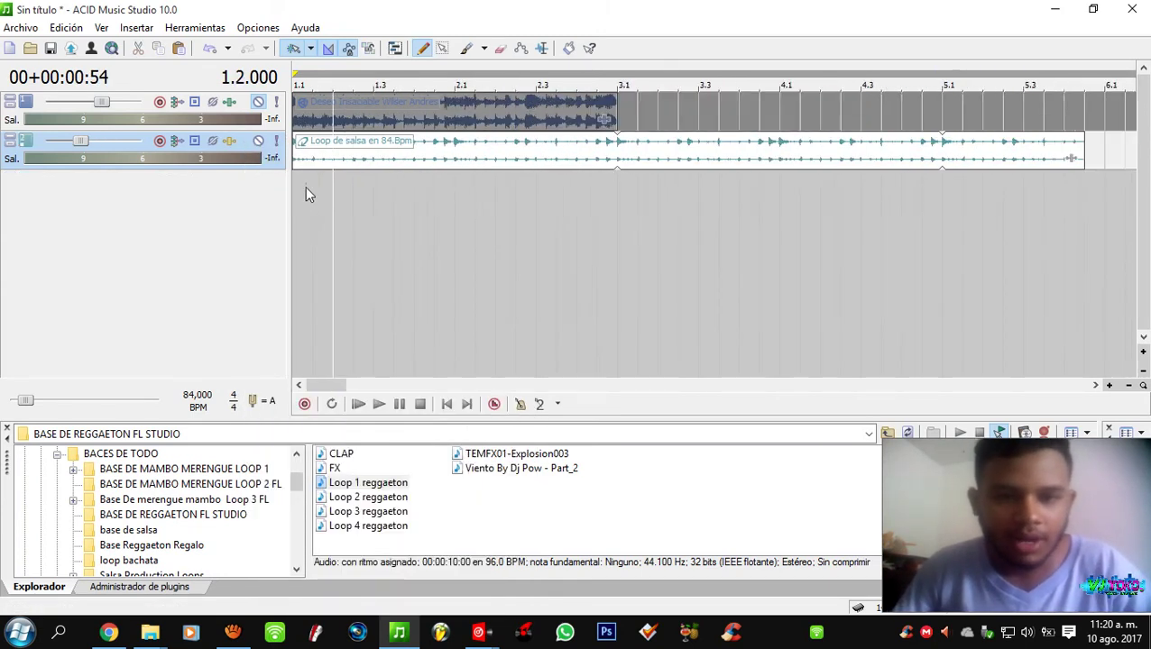
click(258, 101)
click(357, 164)
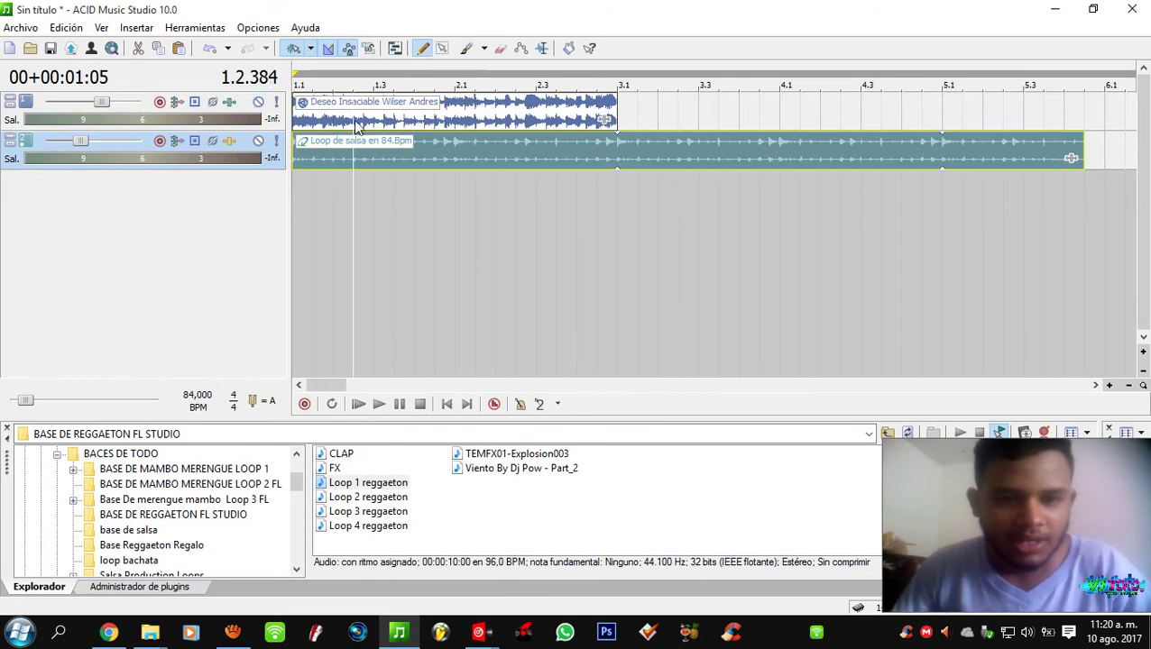
- Move the "Deseo Insaciable" clip so that it starts at 3.1.000, on the salsa loop's second repeat
click(356, 127)
scroll(361, 135, down, 3)
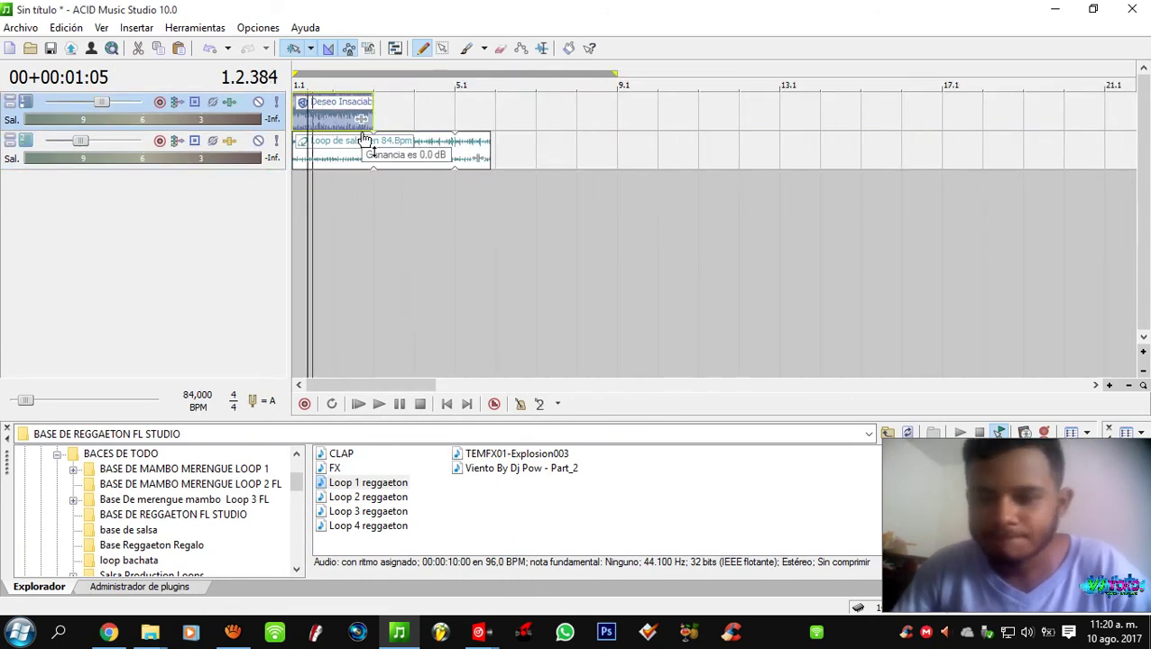
scroll(375, 127, up, 4)
drag(416, 120, 850, 127)
click(732, 126)
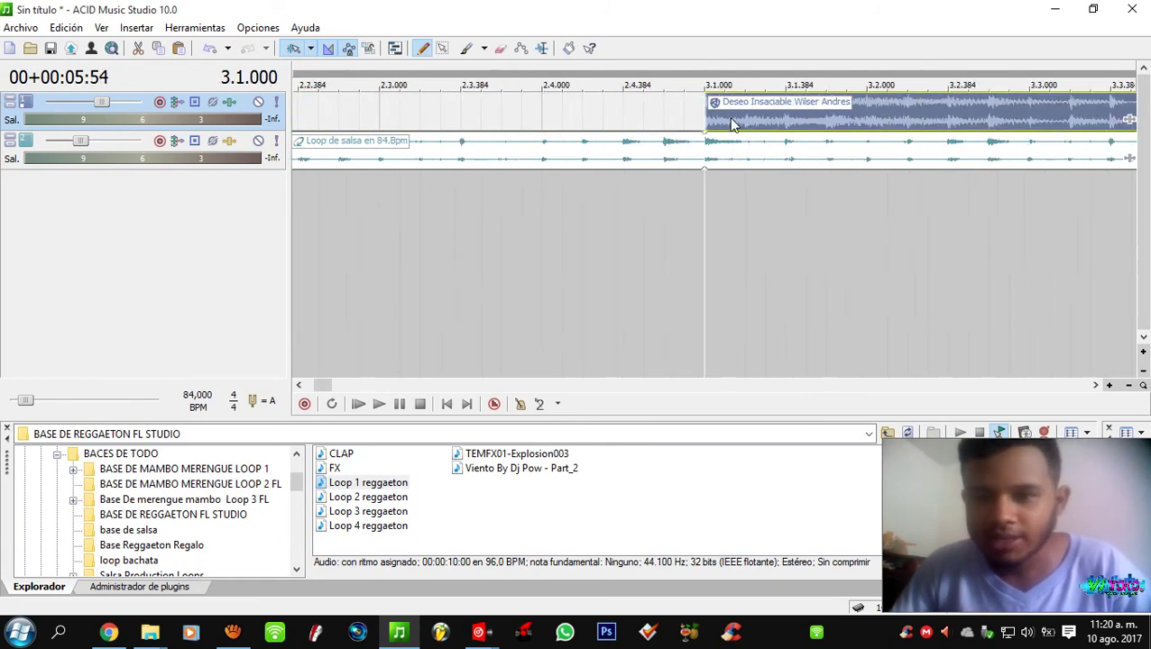
- Raise the volume of the "Loop de salsa en 84.Bpm" track
scroll(721, 121, down, 5)
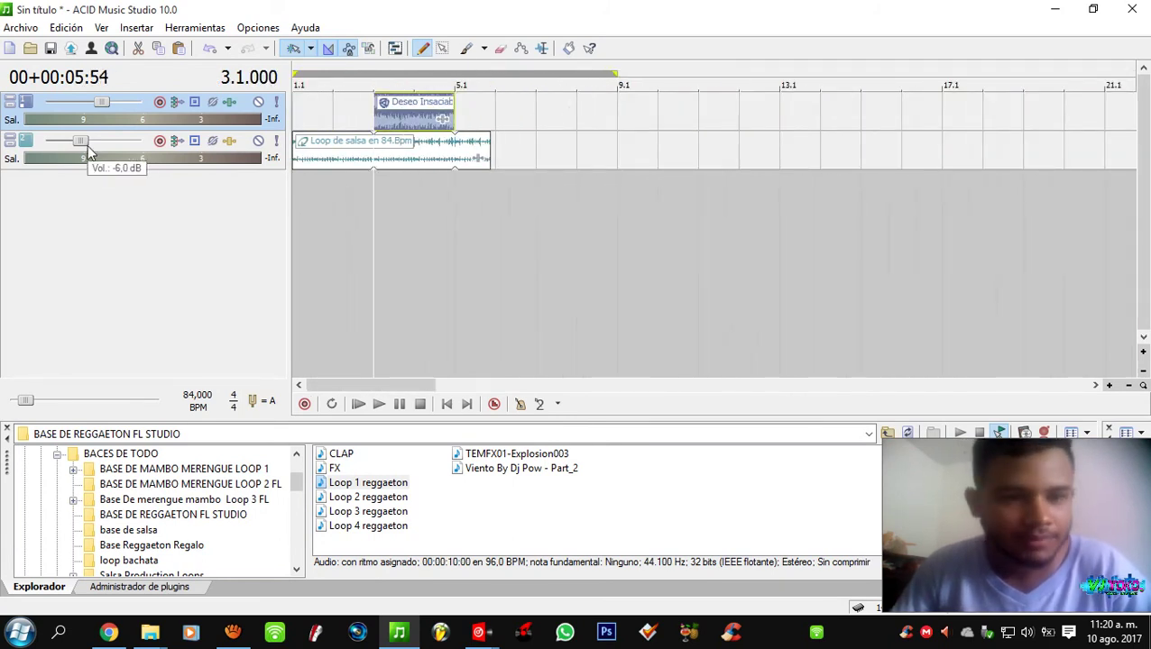
click(386, 167)
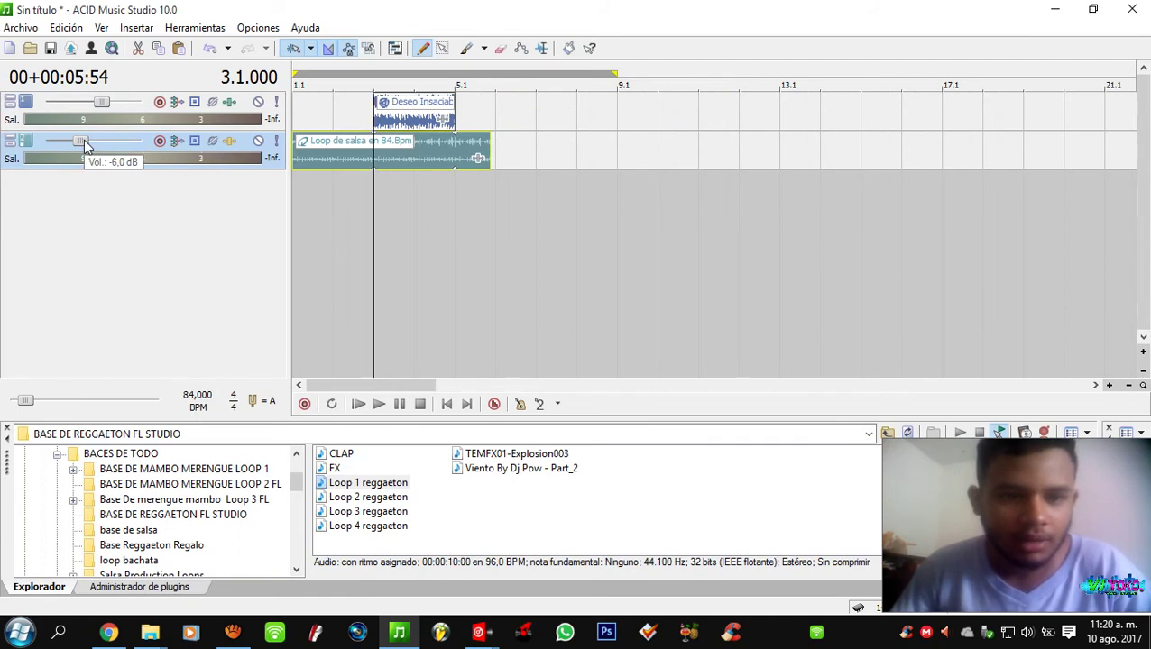
drag(86, 146, 112, 145)
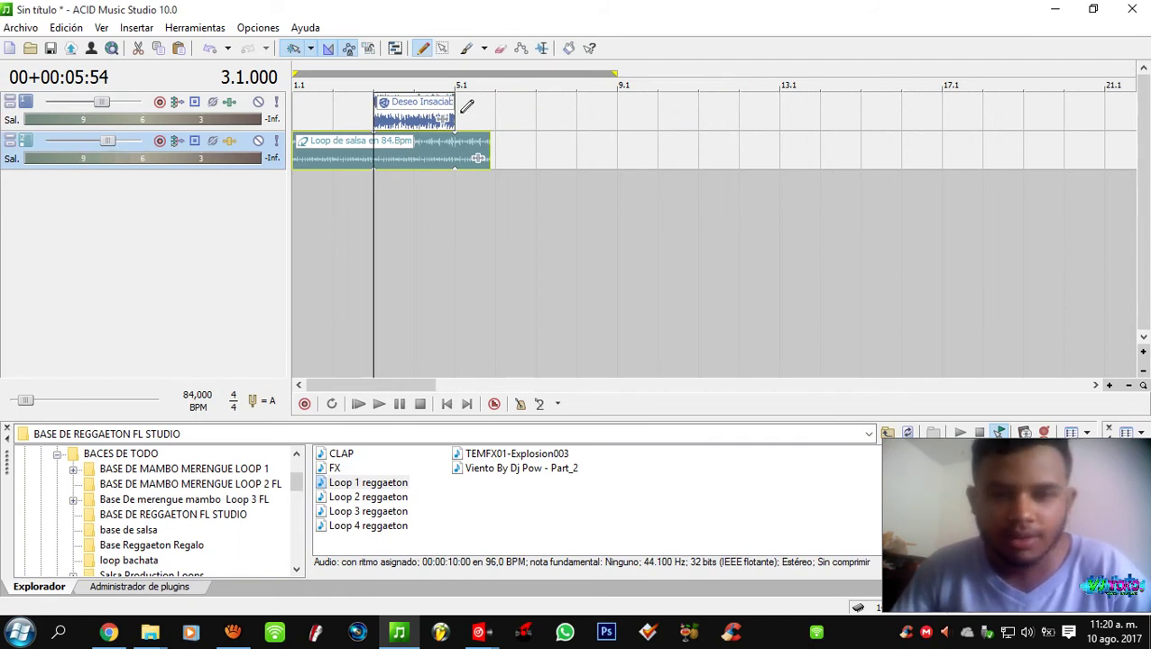
- Move the "Deseo Insaciable" clip so that it starts at 5.1, then play the salsa loop from the project start
drag(397, 119, 451, 122)
click(305, 113)
scroll(305, 113, up, 4)
scroll(305, 113, down, 3)
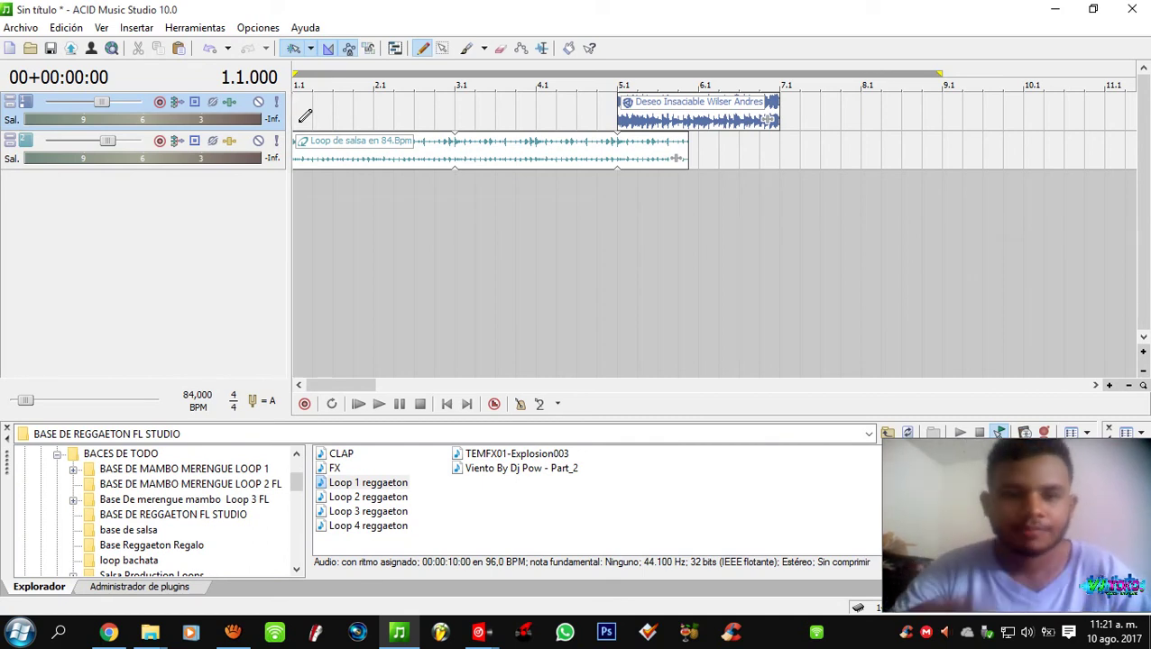
scroll(303, 122, up, 2)
key(space)
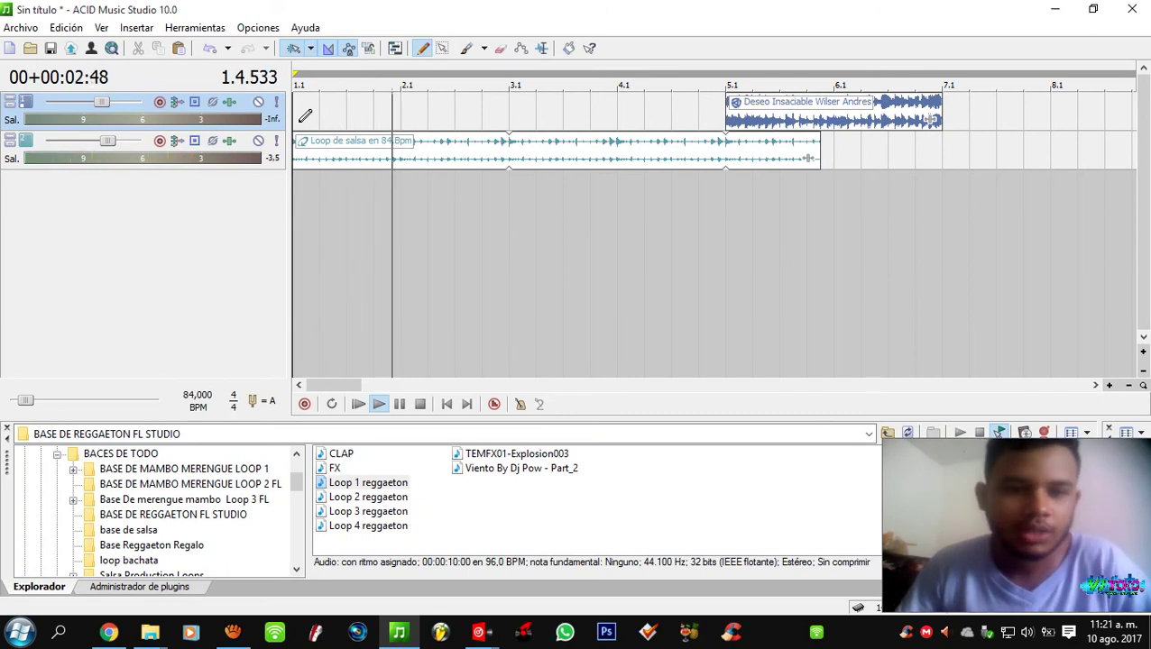
scroll(511, 113, up, 3)
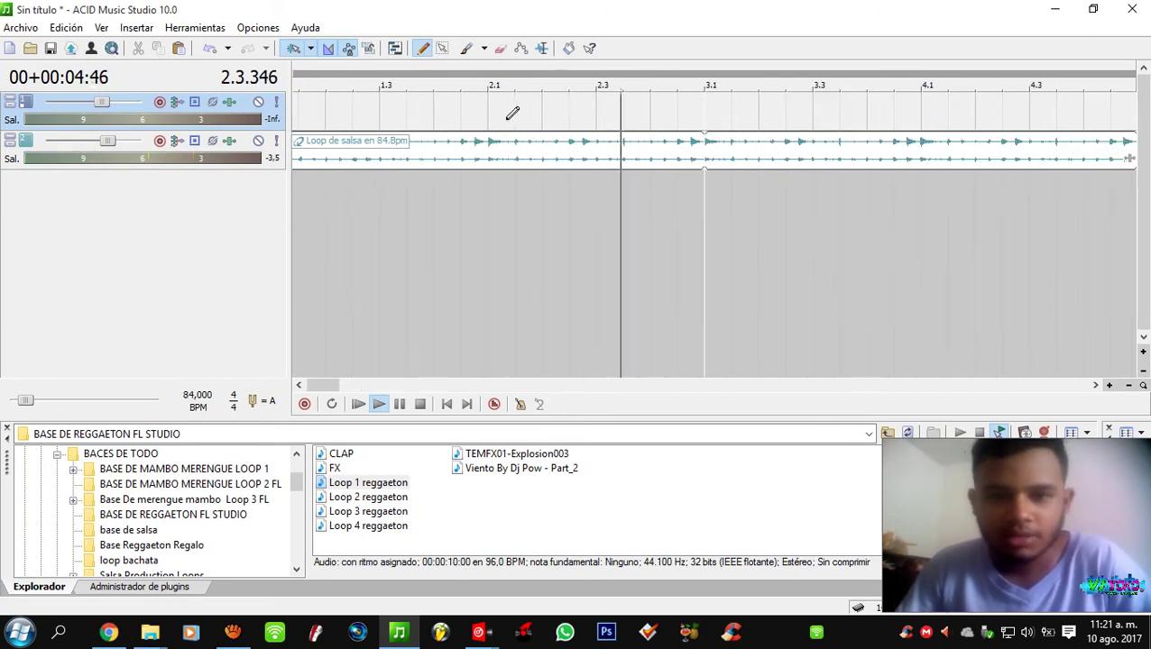
- Insert a CD track marker at 3.1.000, where the salsa loop's second repeat begins
click(672, 125)
scroll(704, 142, up, 2)
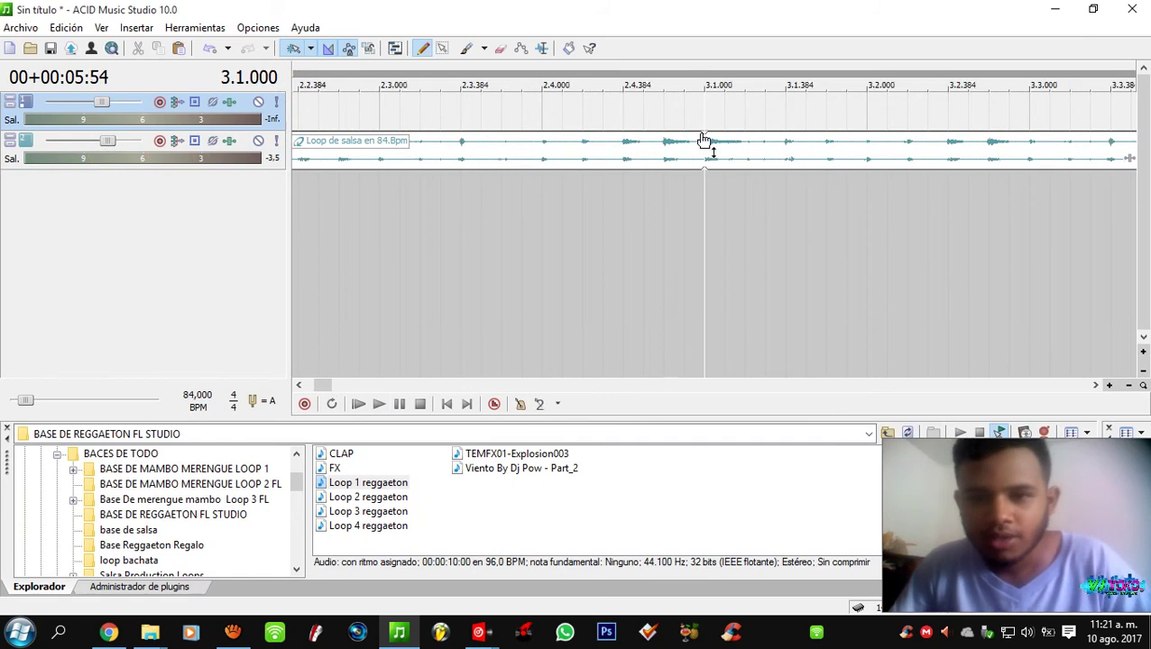
scroll(701, 109, down, 4)
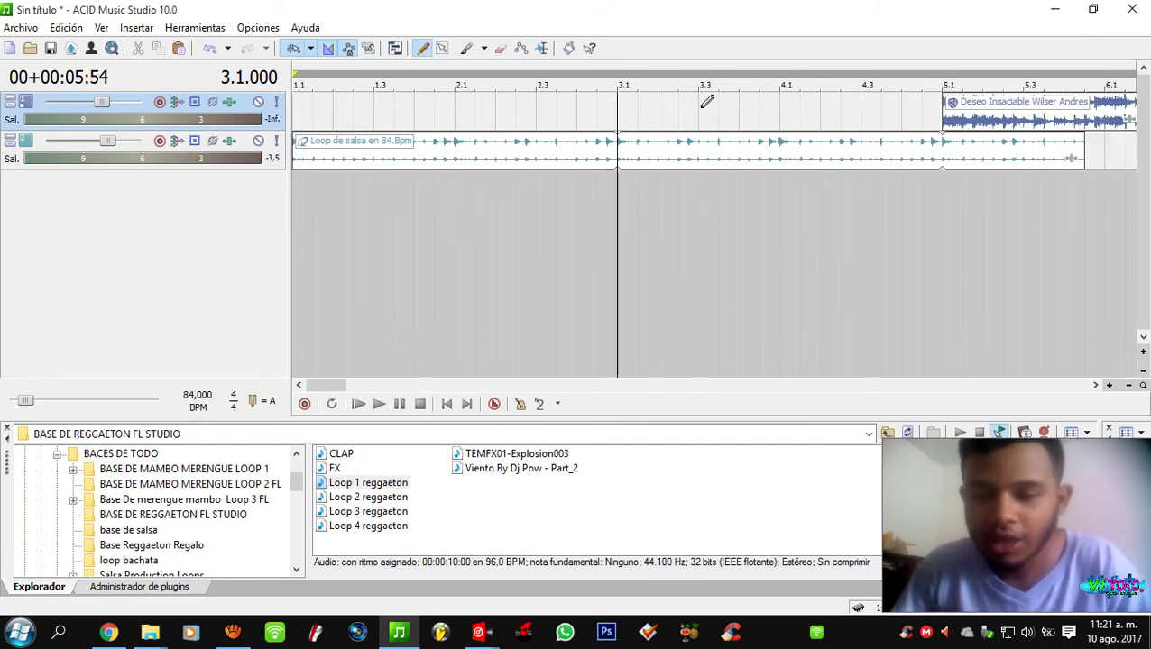
key(n)
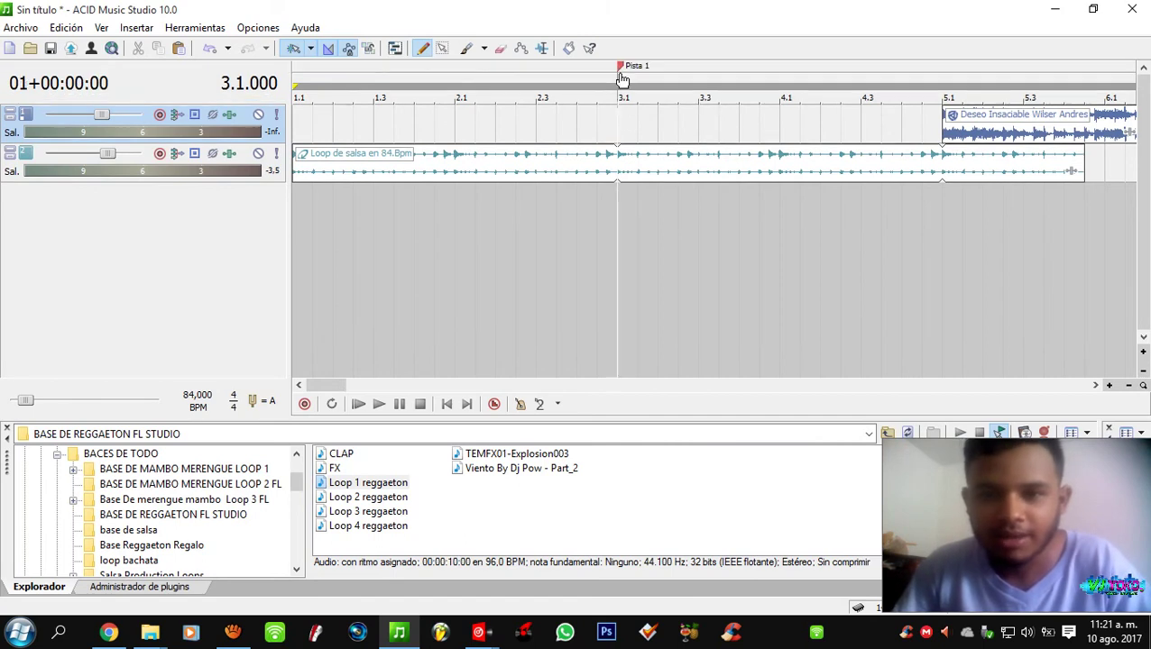
- Extend the start of the "Deseo Insaciable" clip back to the 3.1 marker and solo its track
scroll(623, 165, up, 1)
scroll(622, 165, down, 3)
scroll(625, 167, up, 1)
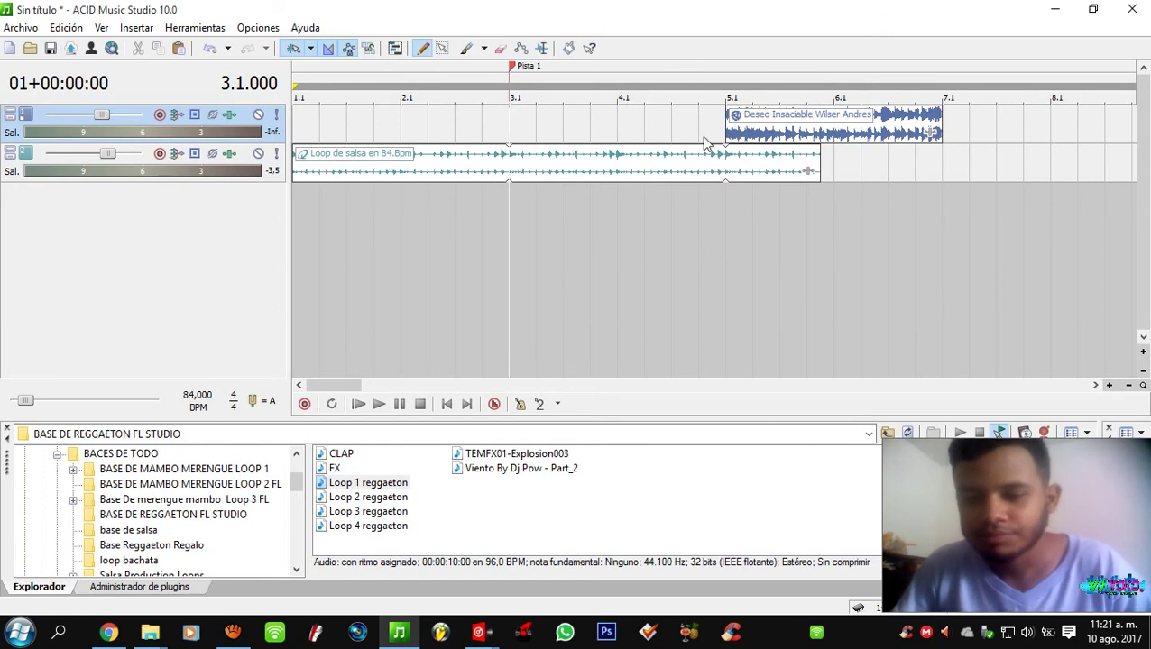
drag(727, 127, 519, 129)
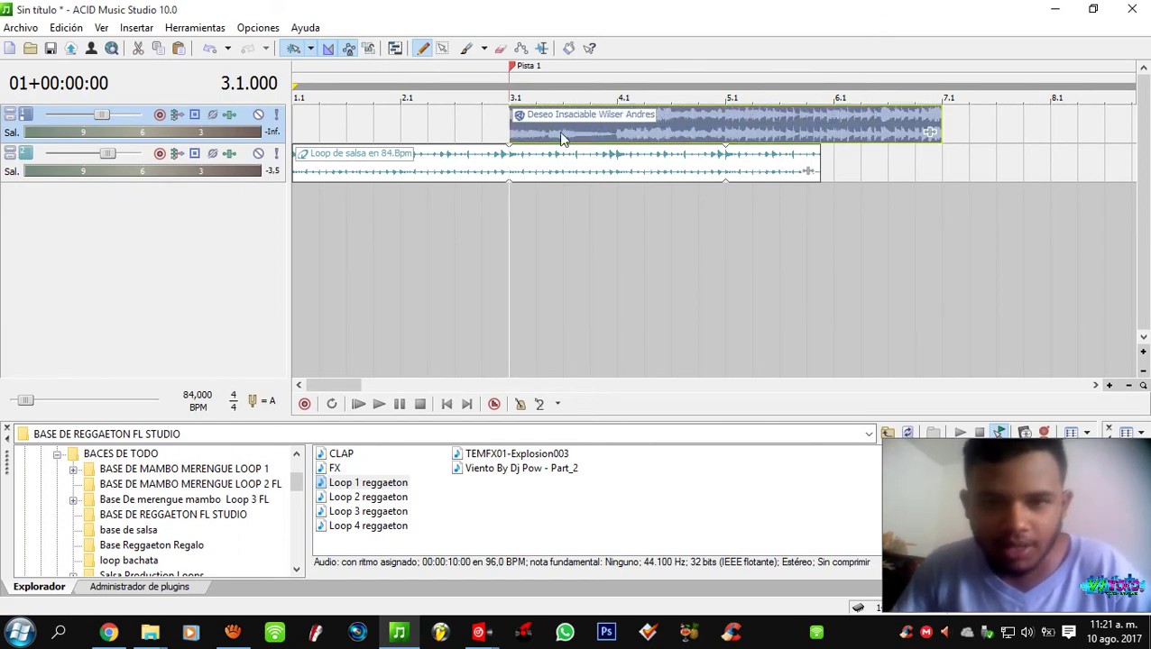
click(275, 114)
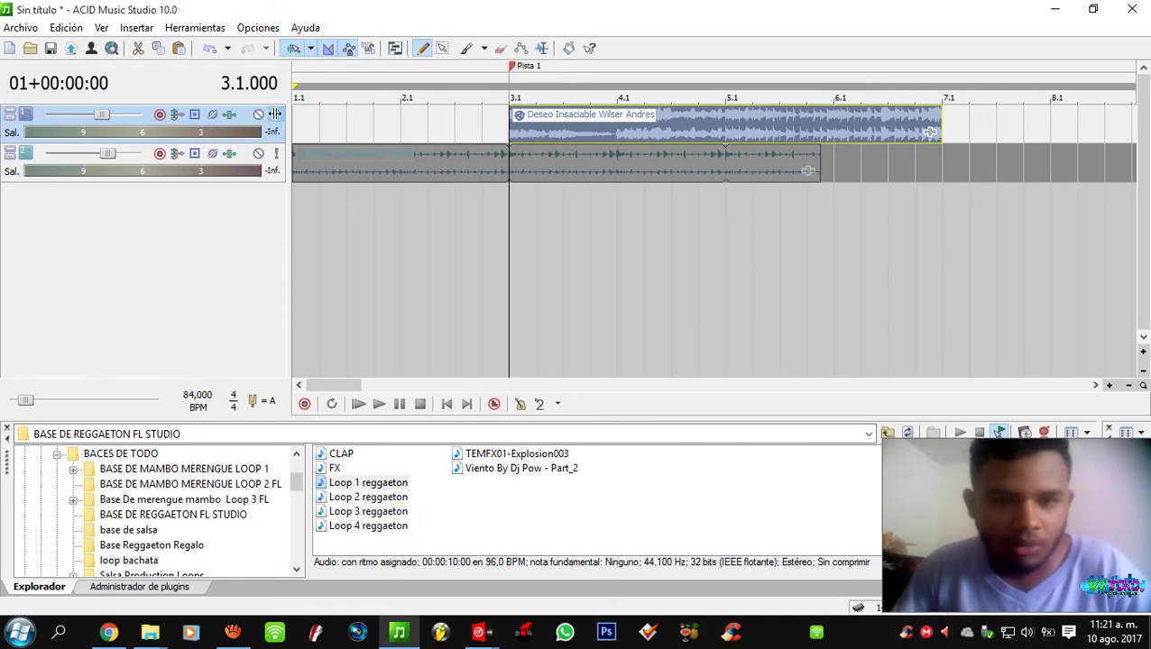
- Extend the "Deseo Insaciable" clip's start to uncover its earlier audio and shift the clip so it begins just before 2.4
drag(518, 122, 269, 126)
drag(351, 122, 252, 123)
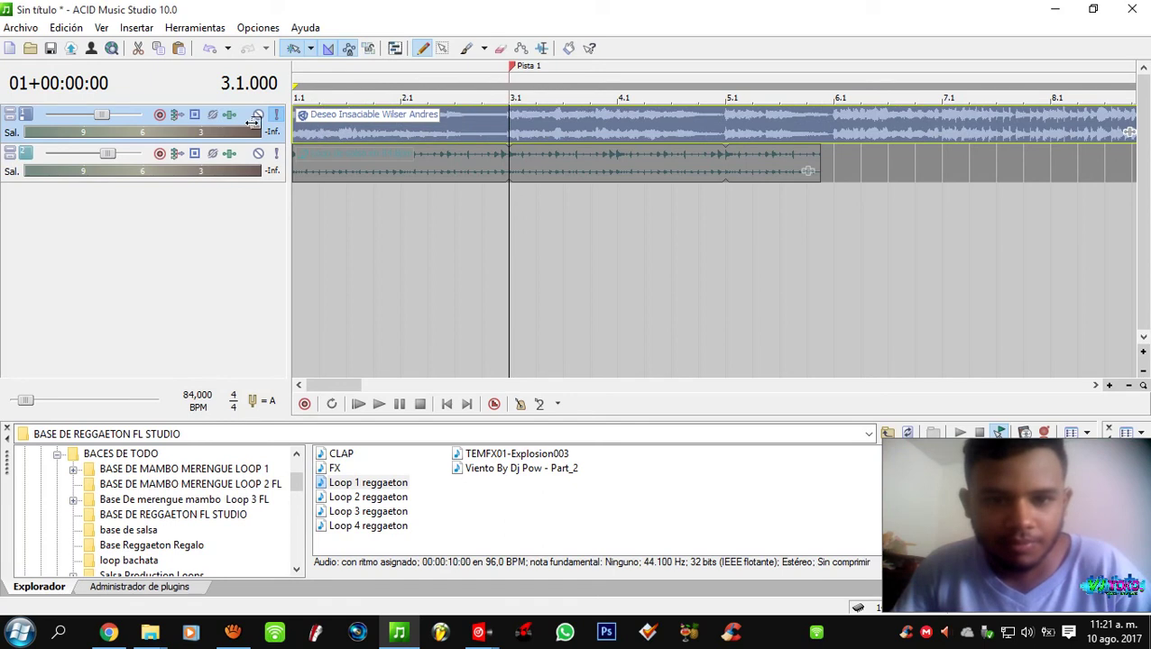
mouse_move(526, 127)
mouse_down()
mouse_move(658, 131)
mouse_move(515, 118)
mouse_move(298, 126)
mouse_move(541, 131)
mouse_up()
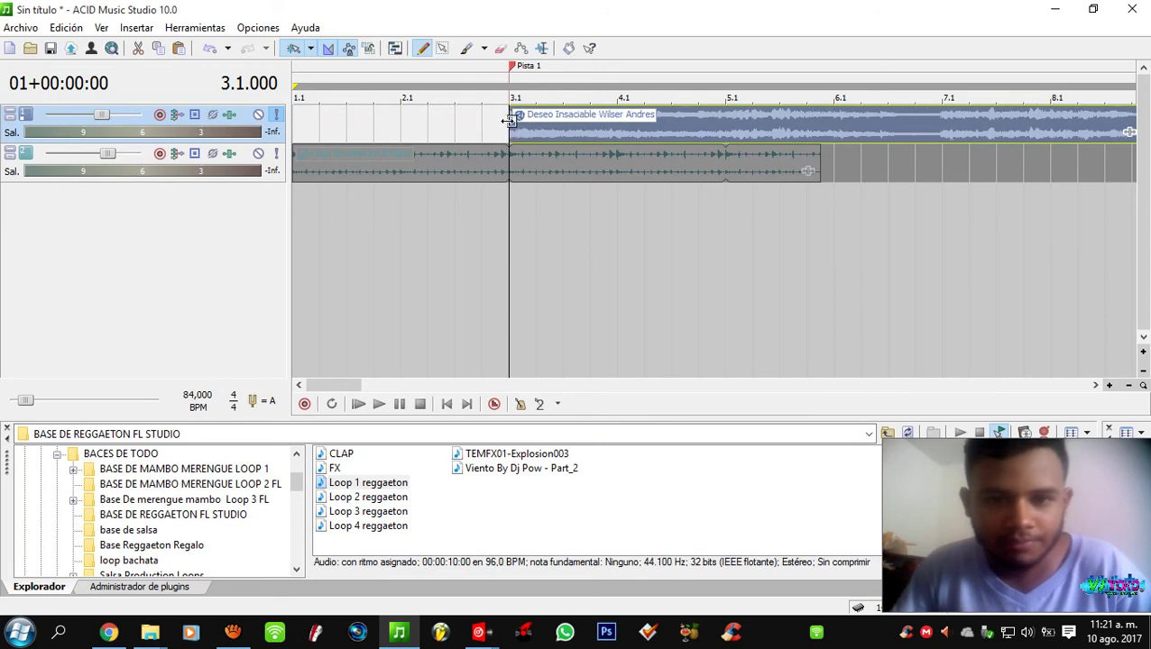
drag(462, 124, 630, 135)
drag(518, 131, 305, 132)
drag(442, 128, 631, 124)
drag(508, 123, 285, 131)
drag(411, 135, 483, 122)
scroll(519, 126, up, 3)
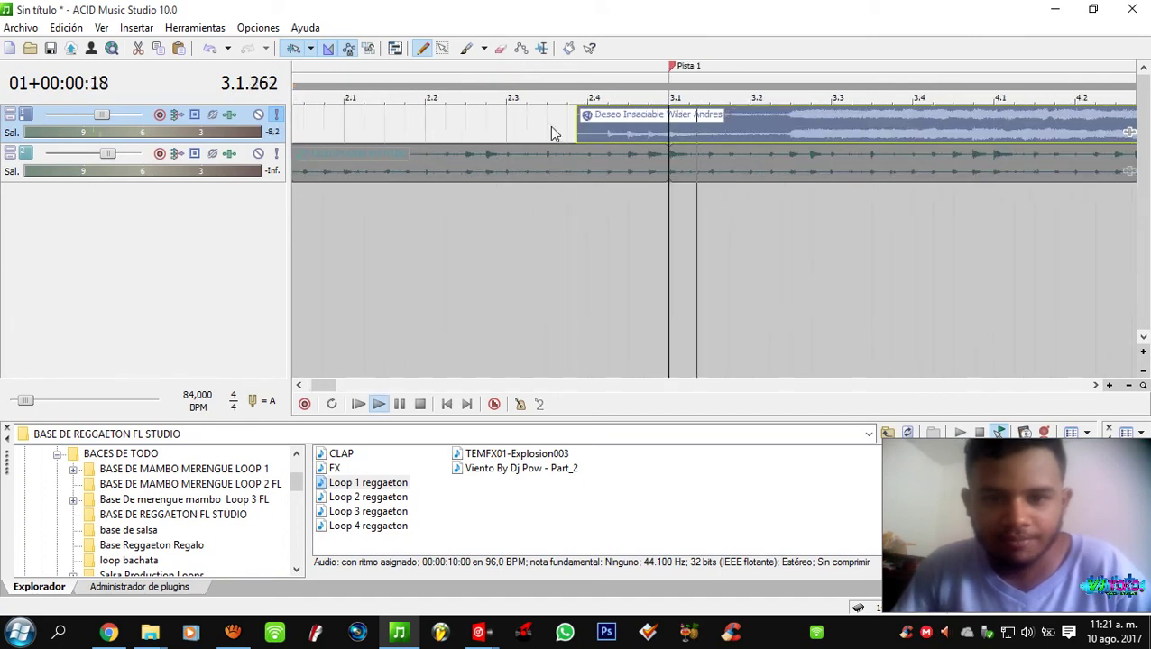
- Play the soloed song around the 3.1 marker to check where its beat falls
click(591, 84)
key(space)
key(space)
click(668, 130)
key(space)
scroll(667, 130, down, 7)
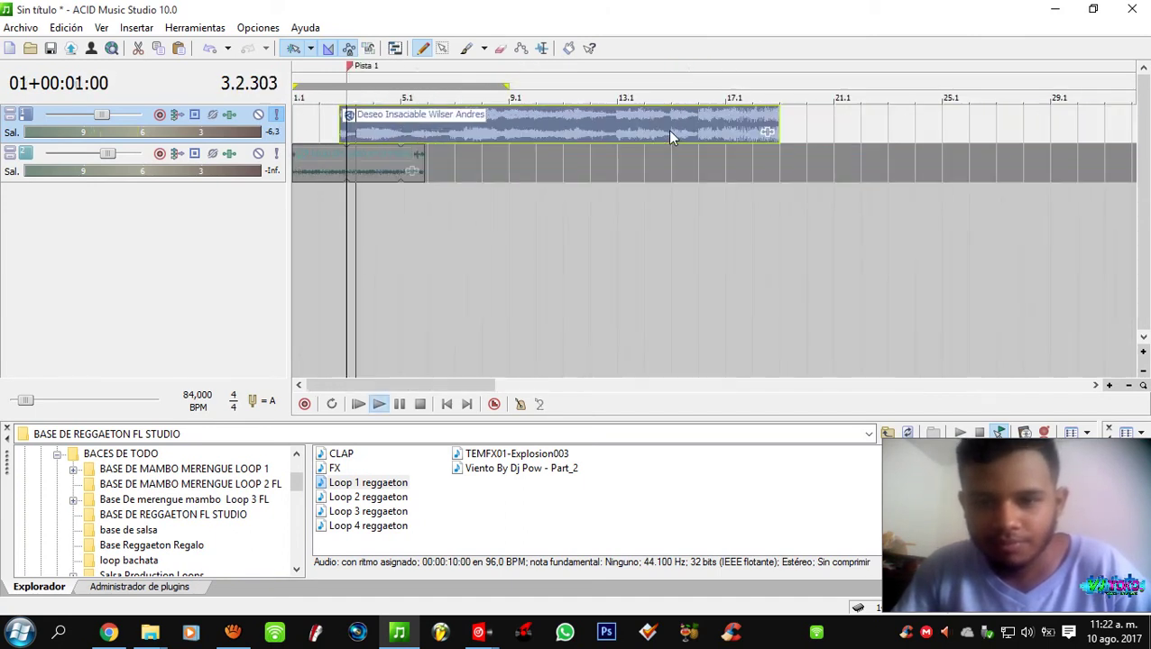
scroll(488, 120, up, 7)
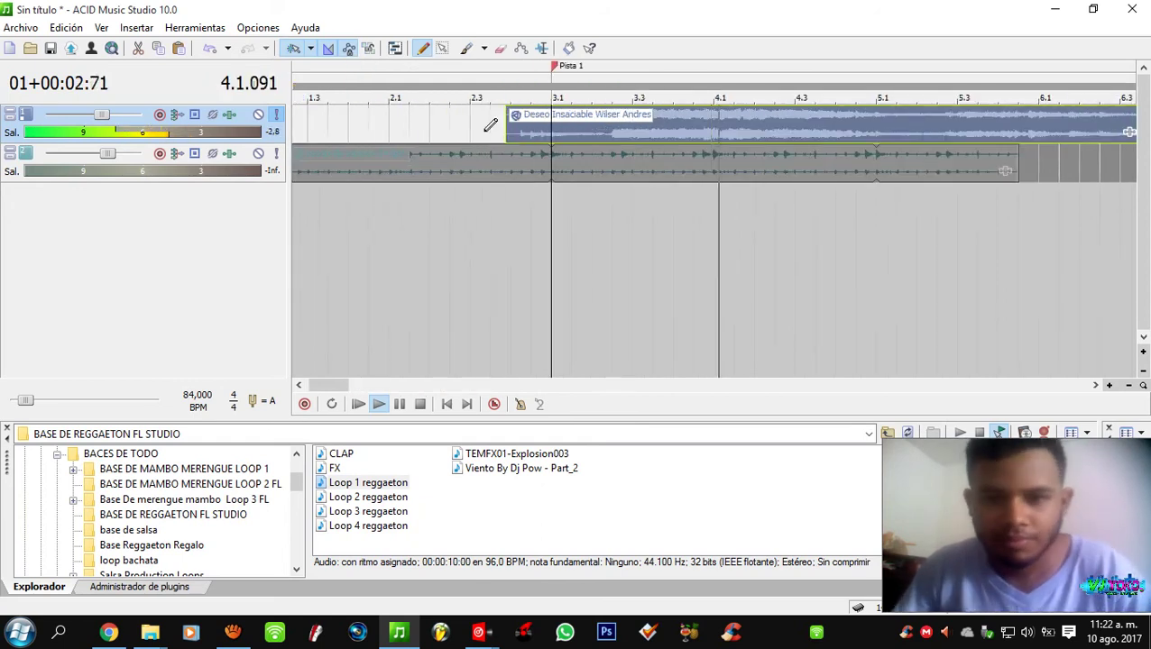
key(space)
scroll(455, 130, down, 3)
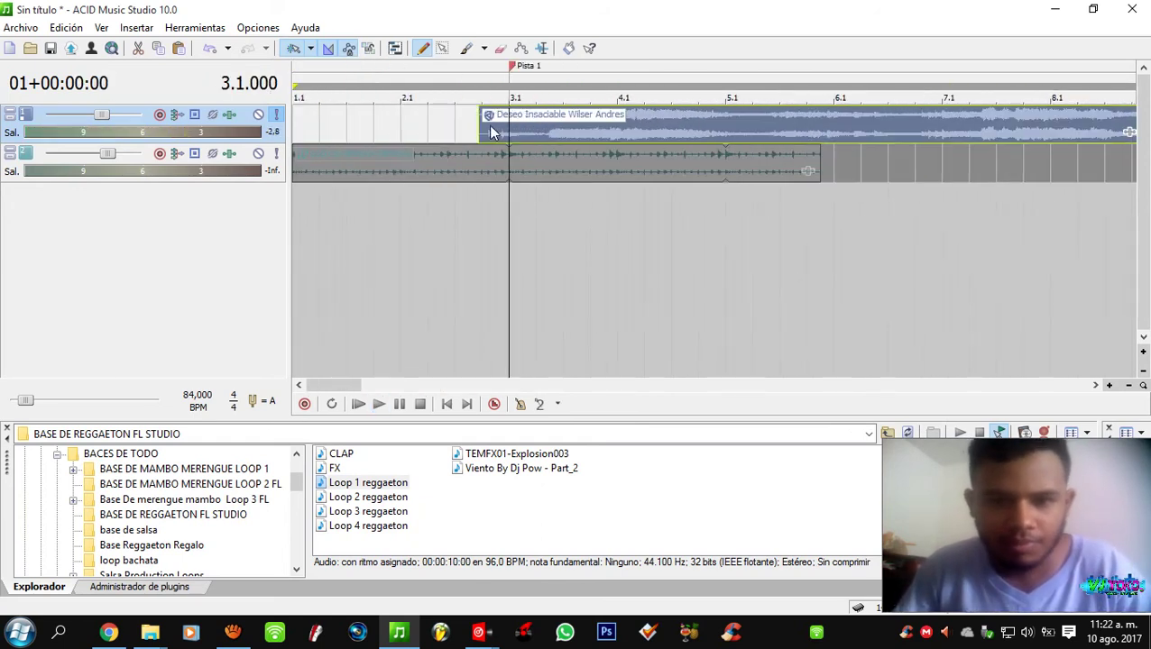
- Take the "Deseo Insaciable" track out of solo and play both tracks together from before the marker
click(492, 133)
scroll(492, 133, up, 2)
click(624, 130)
scroll(466, 128, down, 1)
click(466, 129)
click(379, 164)
key(space)
- Extend the end of the salsa loop clip to about 10.4 so it keeps repeating under the song
scroll(719, 167, down, 2)
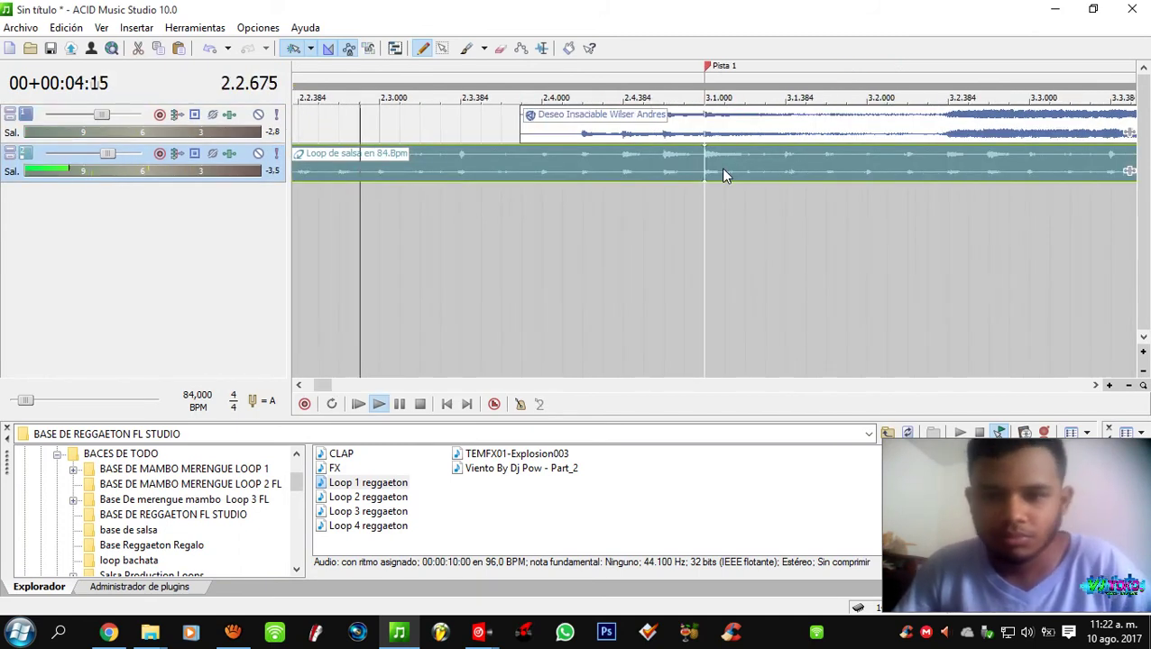
scroll(719, 166, up, 1)
scroll(744, 166, down, 2)
drag(691, 172, 1087, 176)
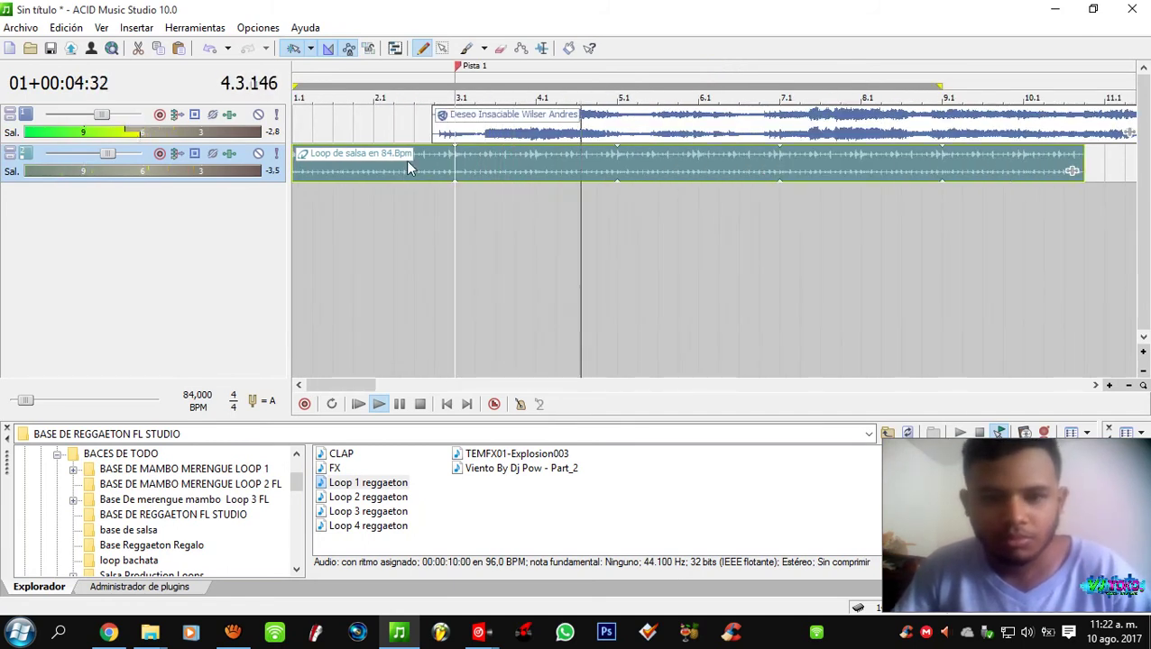
- Show the master track and lower its volume while the mix plays
double_click(249, 358)
drag(102, 348, 85, 355)
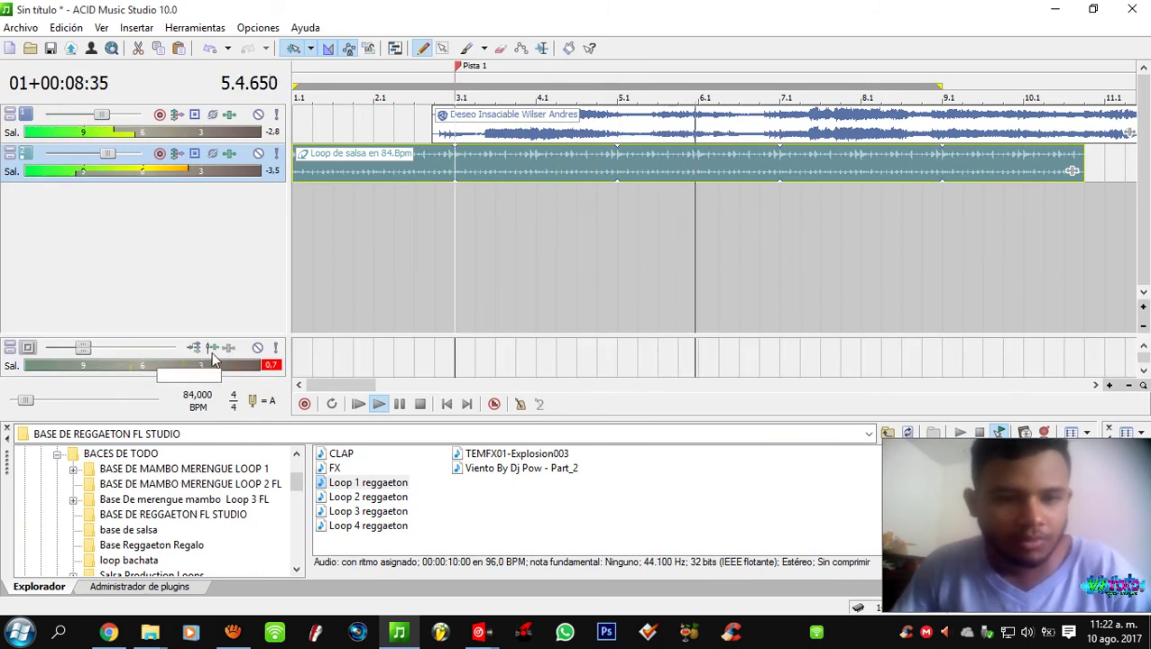
scroll(586, 198, down, 3)
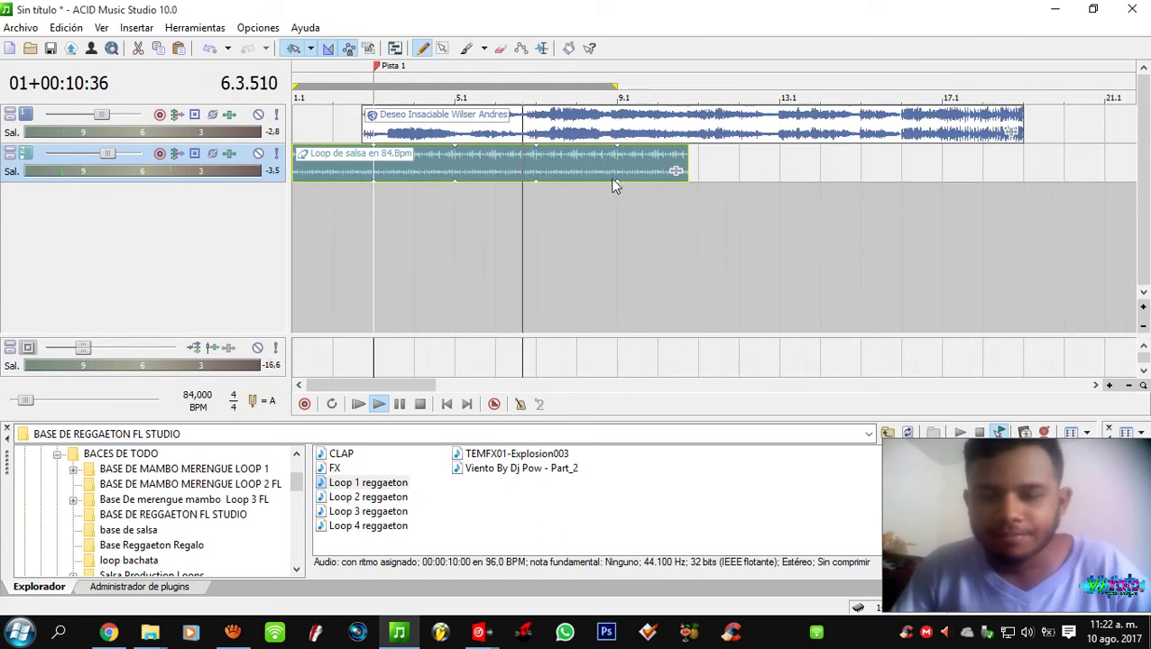
scroll(588, 168, up, 5)
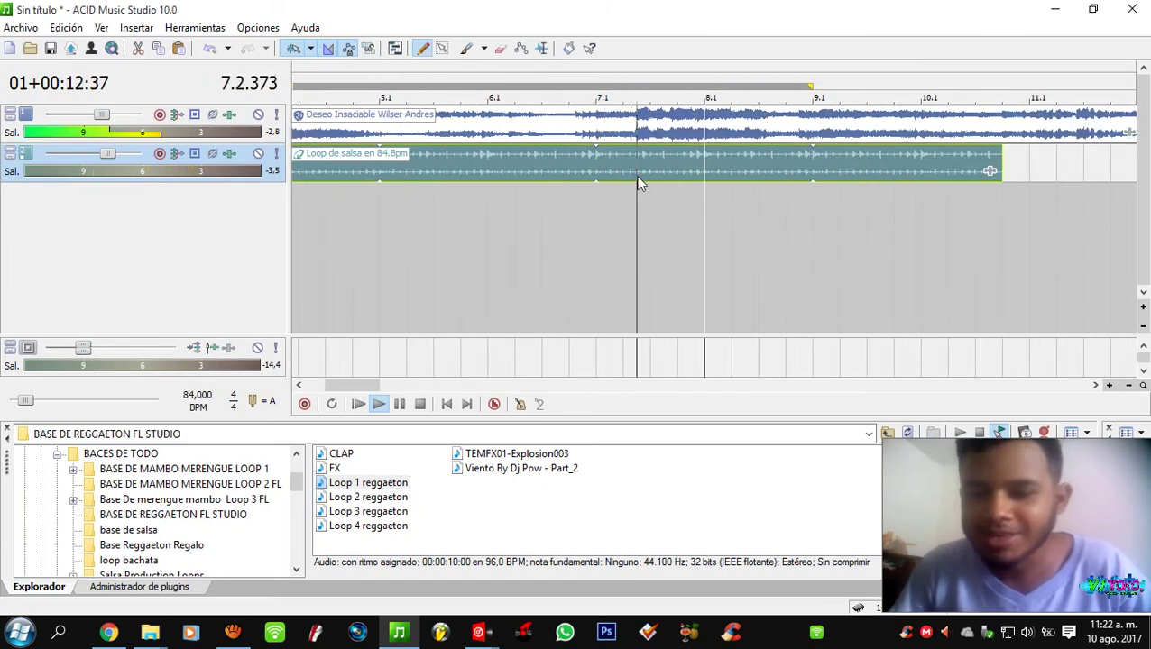
- Extend the salsa loop clip past the song's end to about 20.1 and raise the master volume slightly
scroll(667, 171, down, 3)
drag(685, 167, 1062, 172)
drag(83, 347, 93, 347)
- Follow the playback from bar 9 to bar 15, comparing the song's beats with the salsa loop's repeats
scroll(576, 170, down, 1)
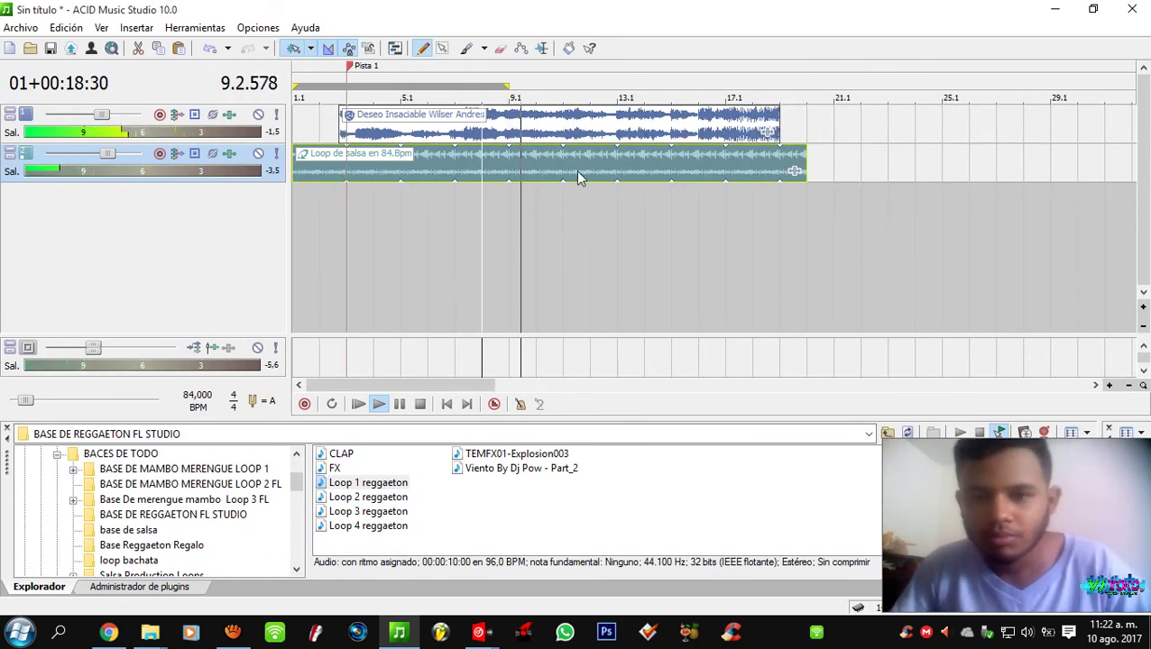
scroll(568, 171, up, 5)
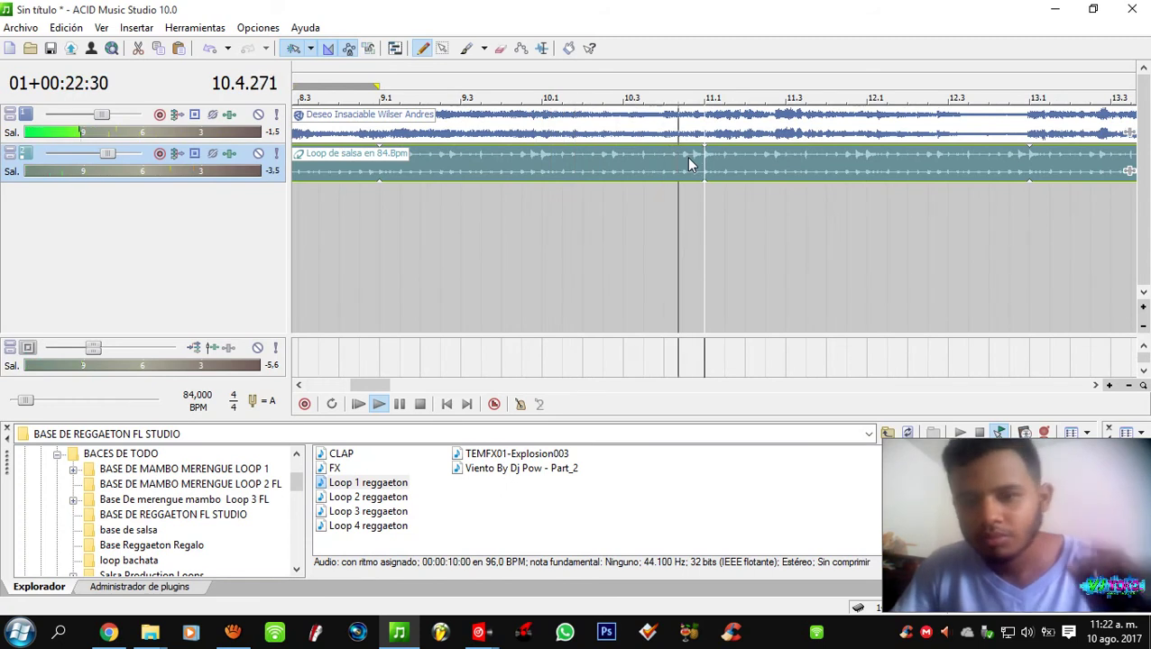
scroll(797, 171, down, 4)
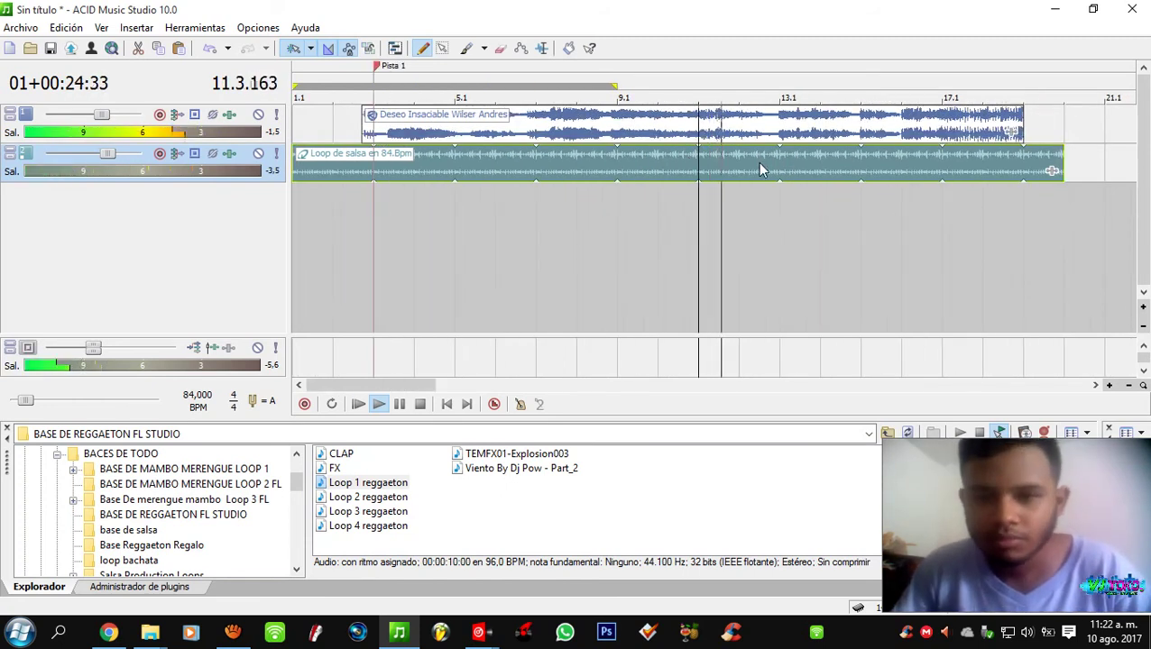
scroll(763, 167, up, 3)
scroll(651, 167, up, 3)
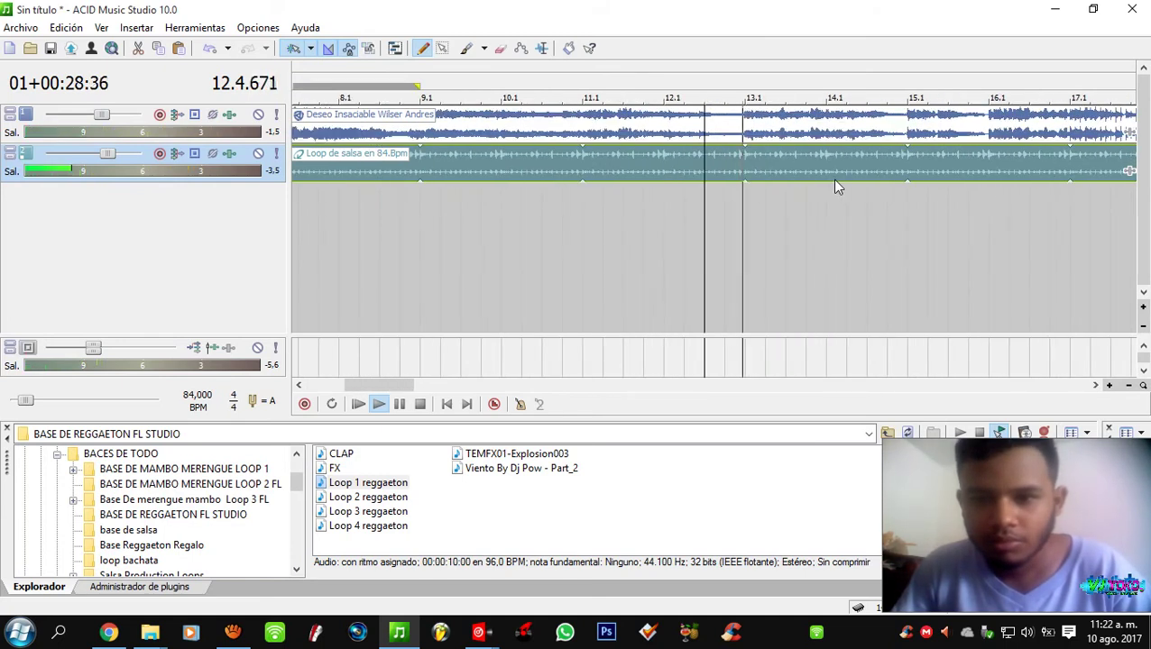
scroll(829, 179, up, 3)
scroll(831, 179, down, 1)
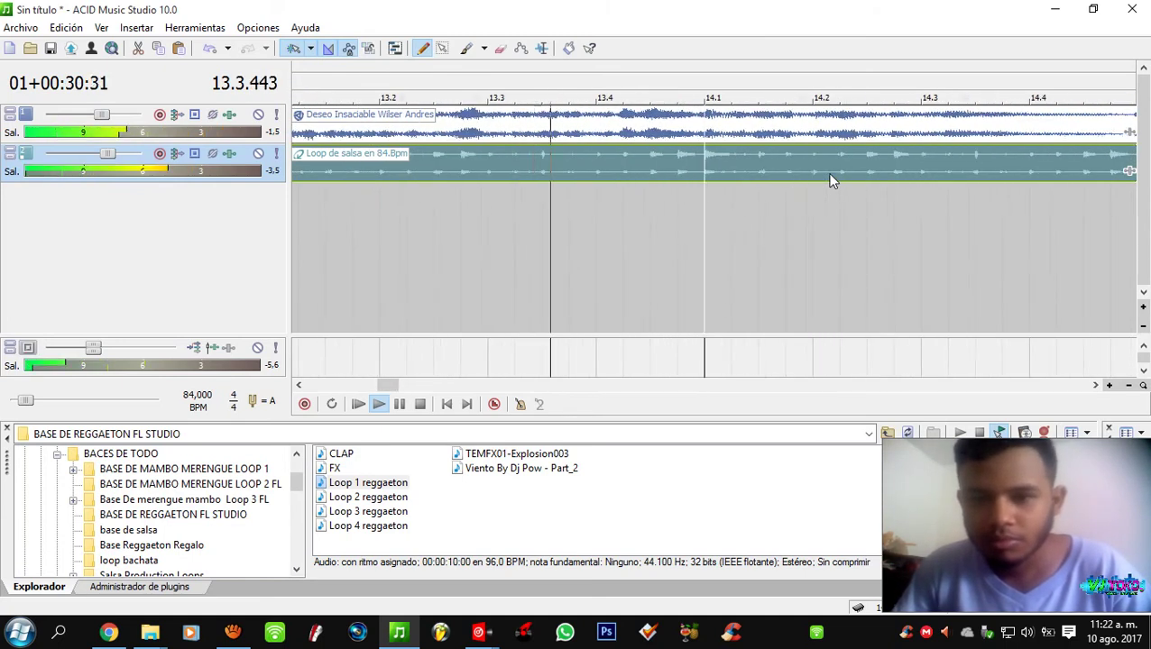
scroll(833, 167, down, 4)
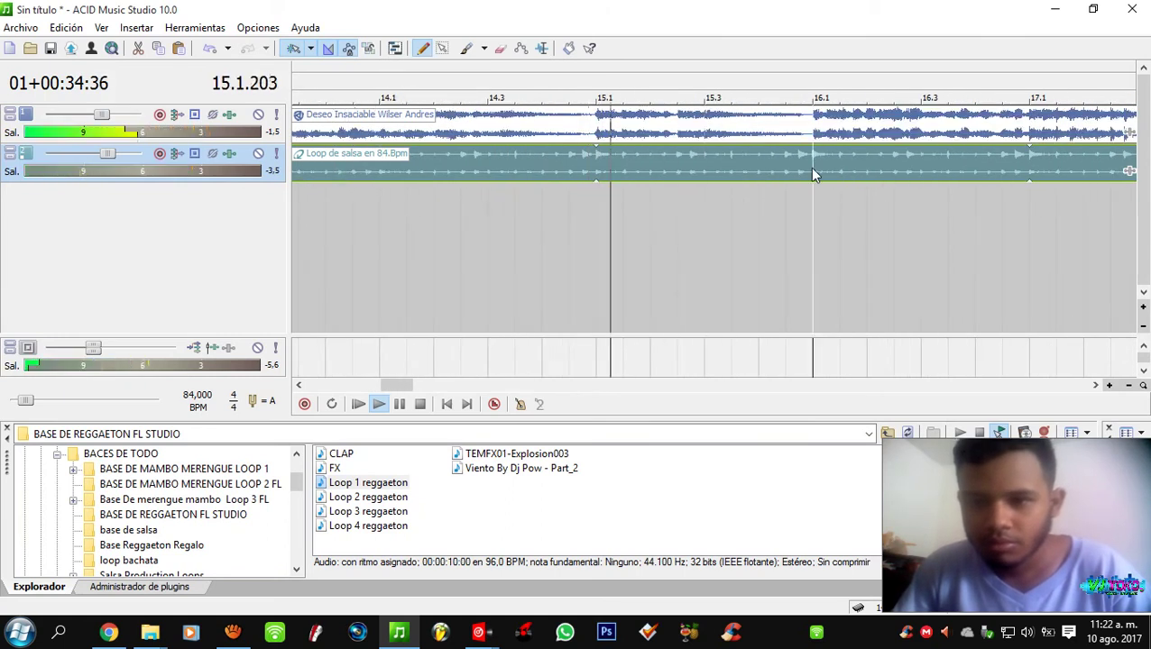
scroll(811, 174, up, 3)
scroll(812, 174, down, 5)
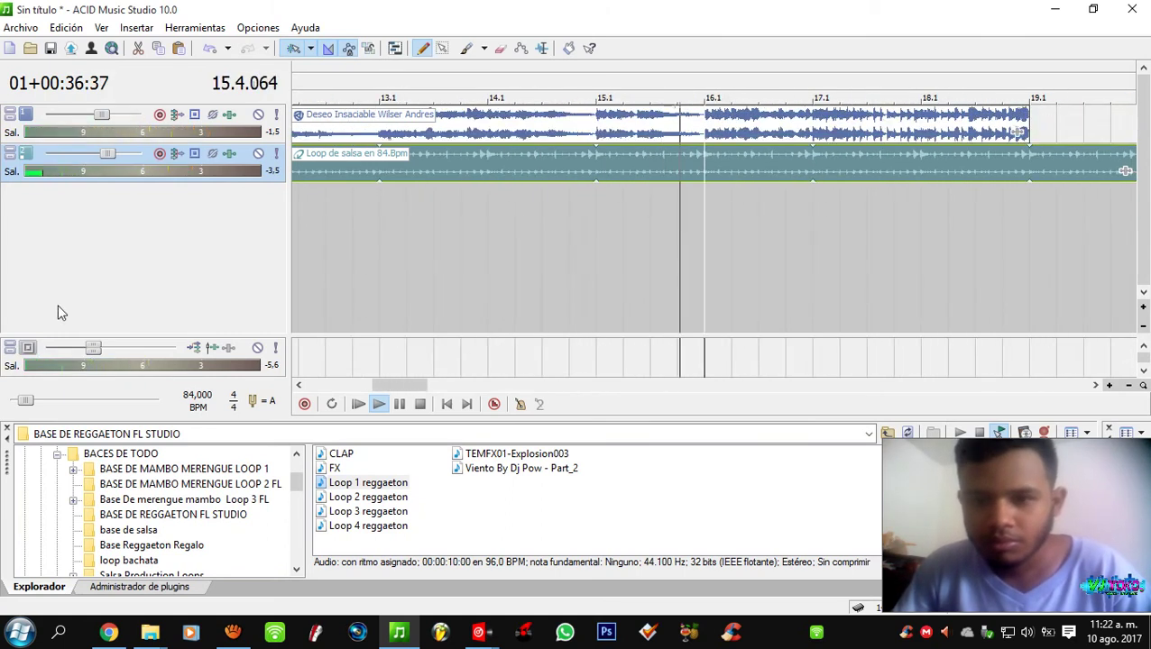
- Raise the master volume and replay the mix from 15.2.000
drag(93, 348, 103, 349)
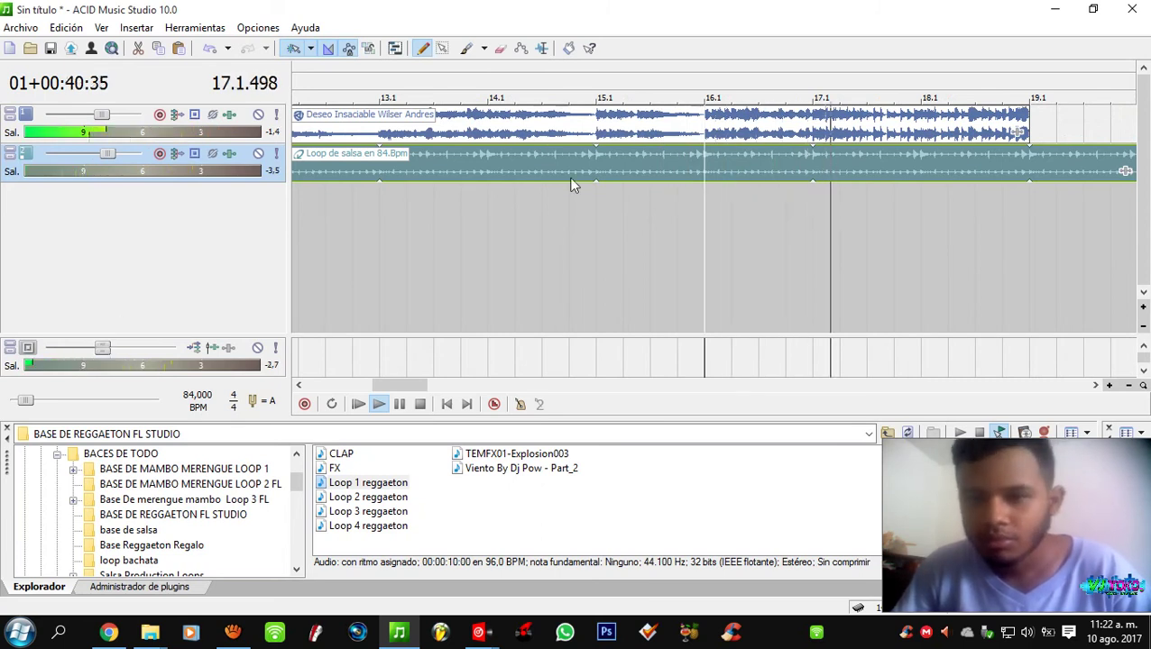
click(657, 164)
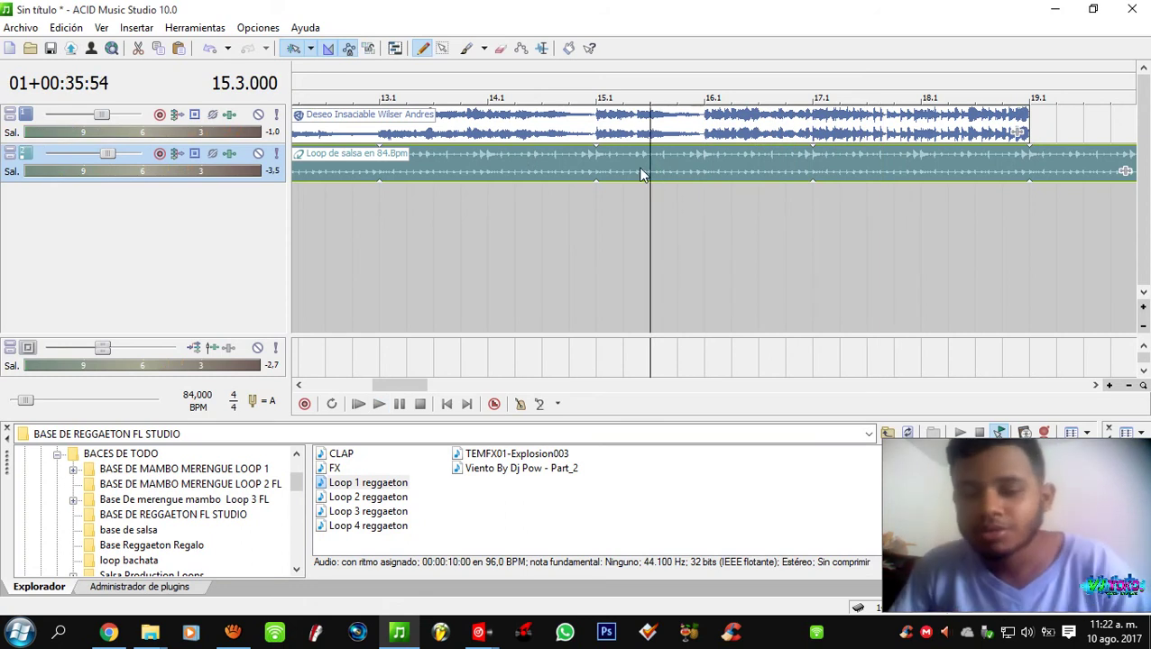
click(810, 158)
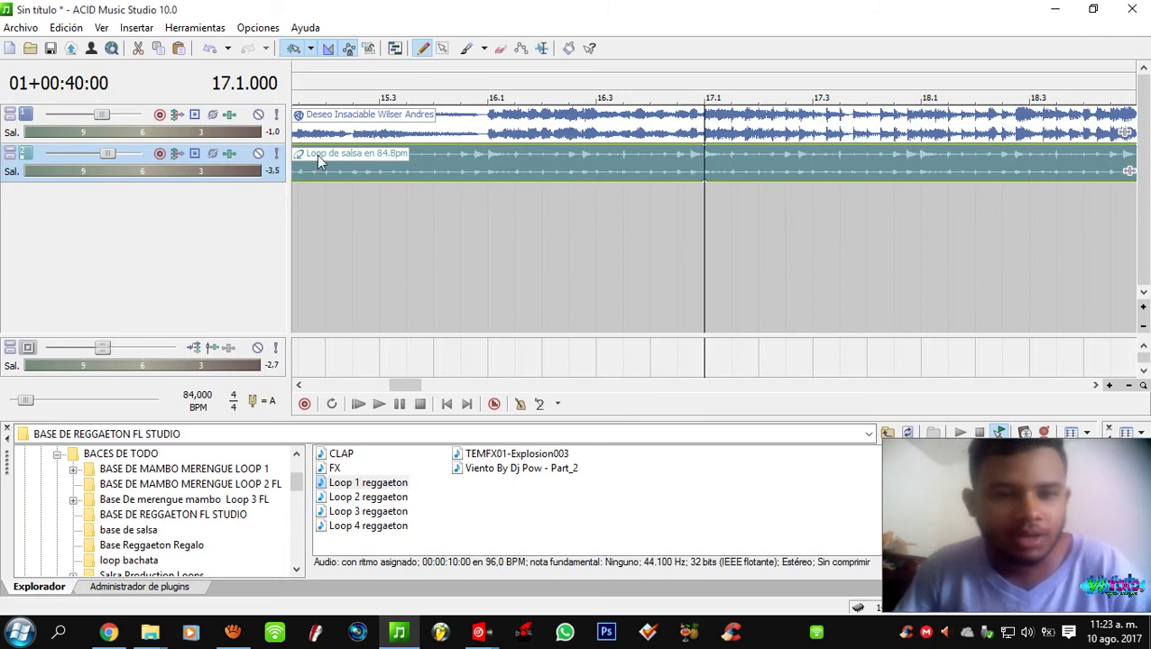
click(488, 176)
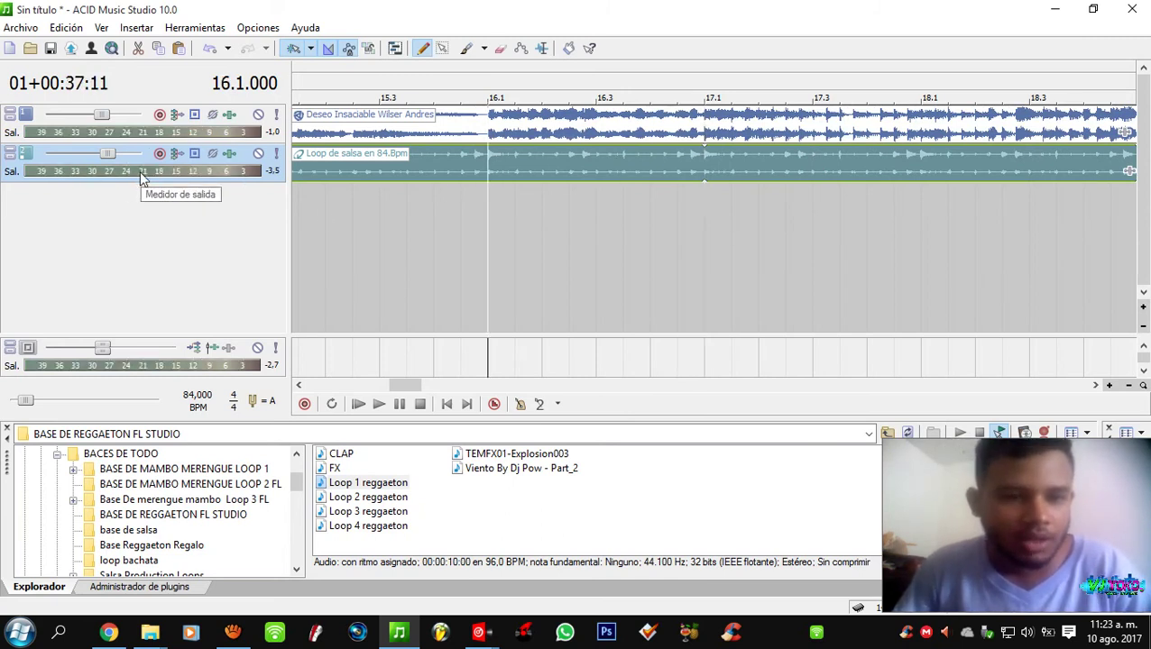
click(324, 192)
key(space)
key(space)
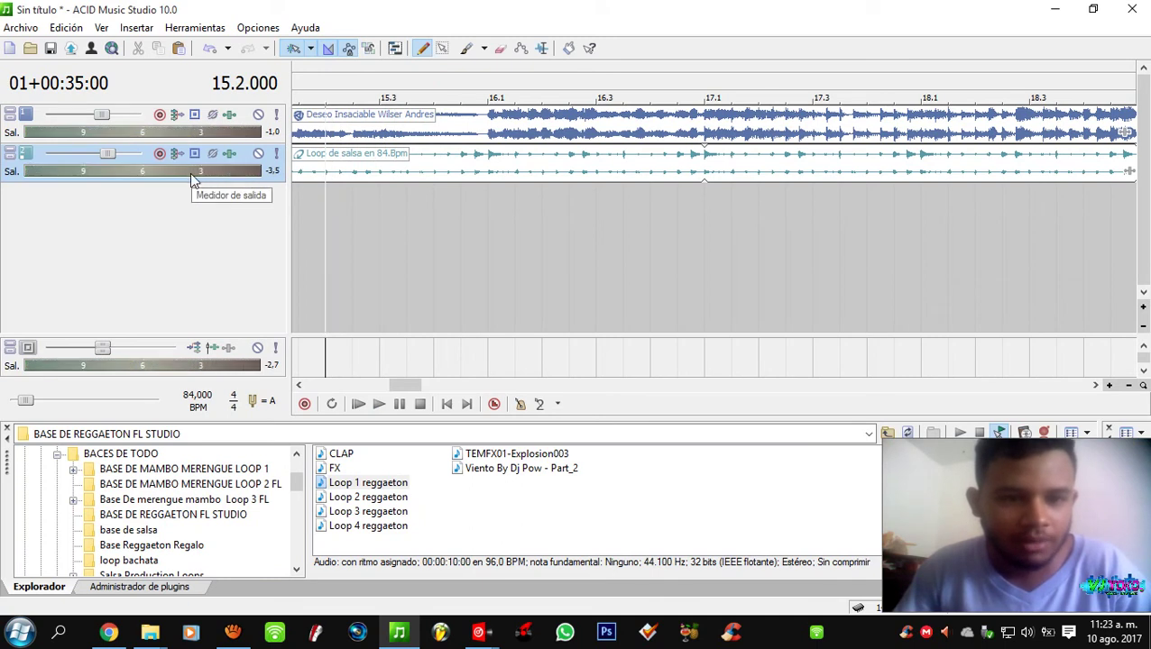
- Raise the volume of both tracks, setting the salsa loop to 2.0 dB, and replay the mix from 15.2.000
click(460, 171)
click(393, 174)
key(space)
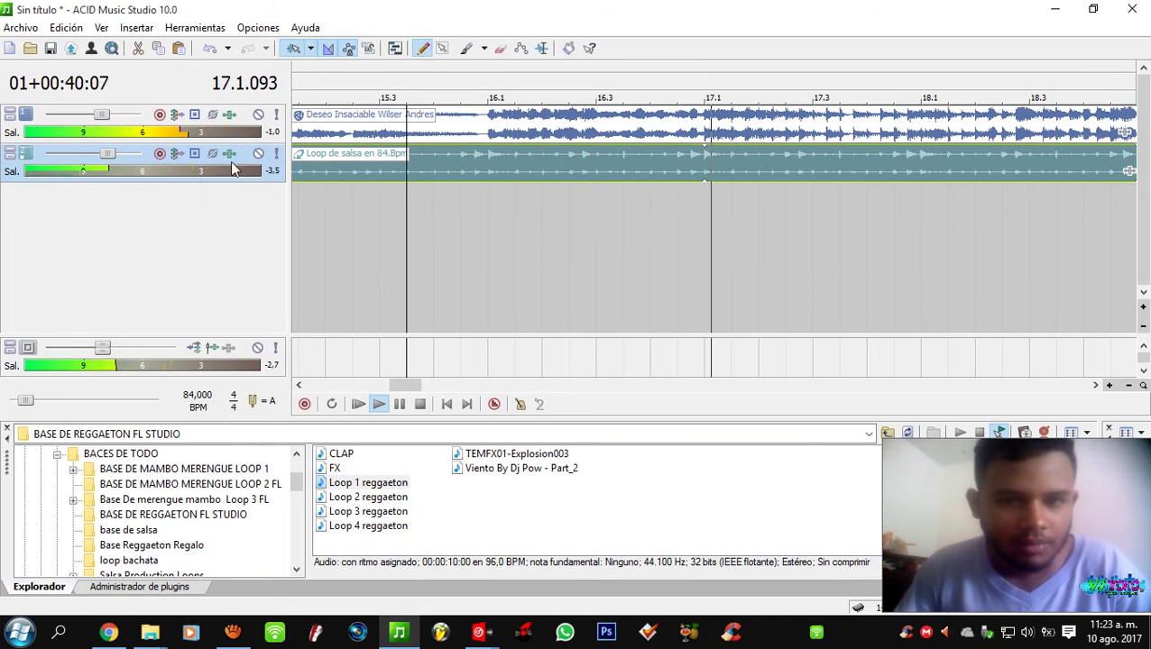
key(space)
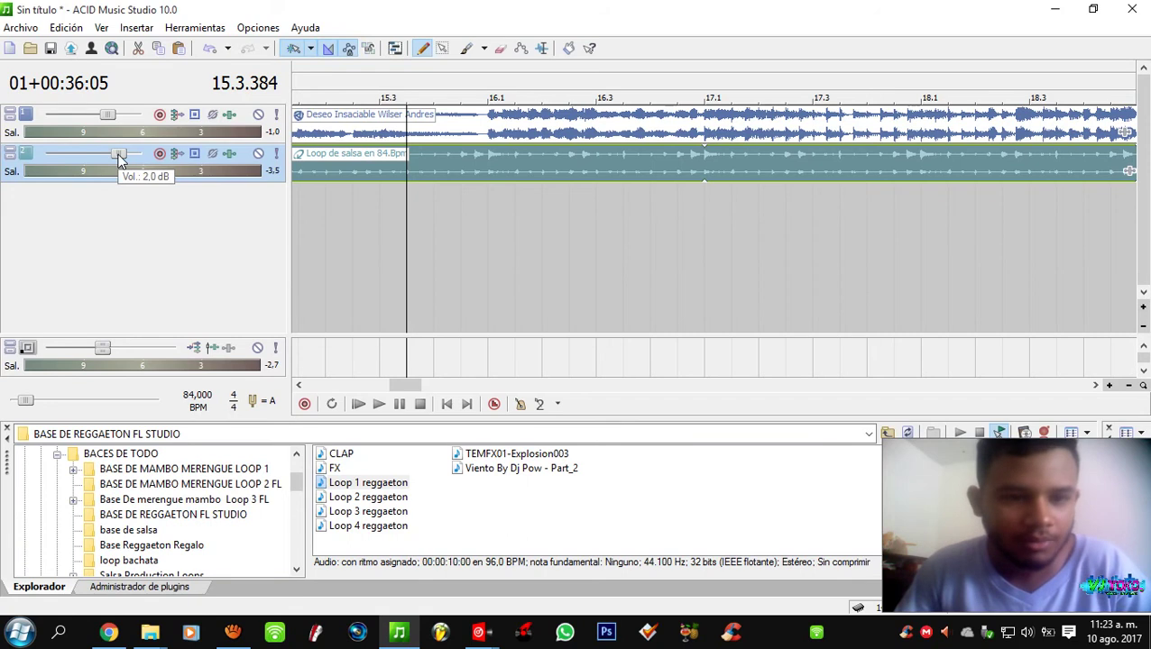
click(334, 200)
key(space)
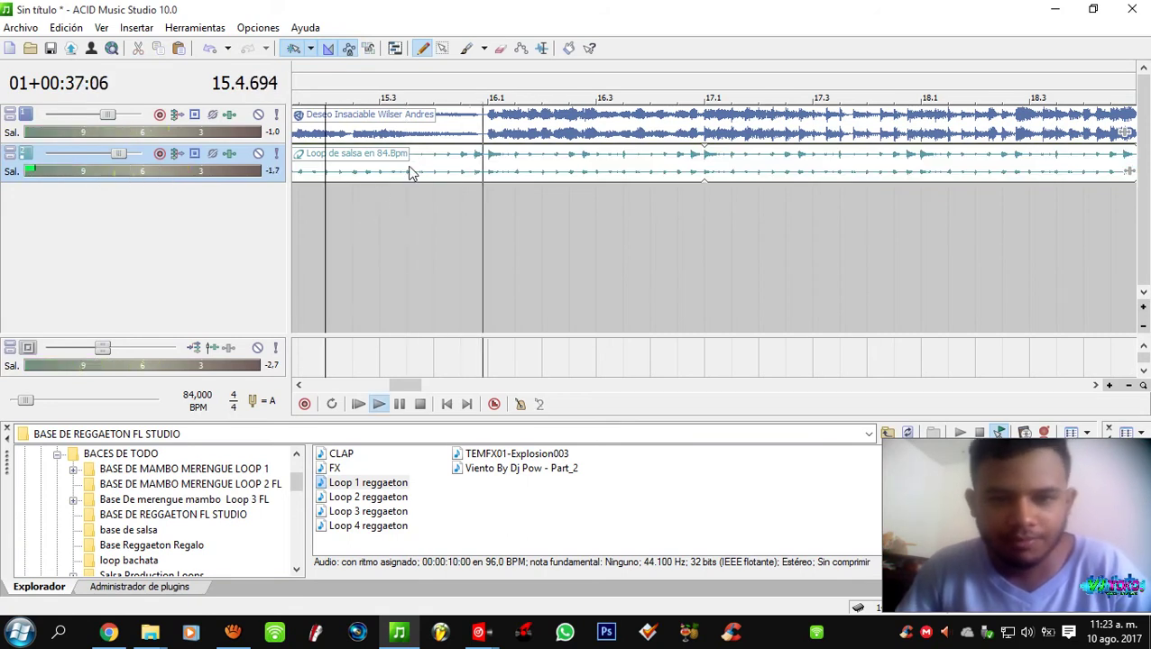
- Raise the salsa loop's volume slightly and replay the mix from 16.4.384
click(677, 176)
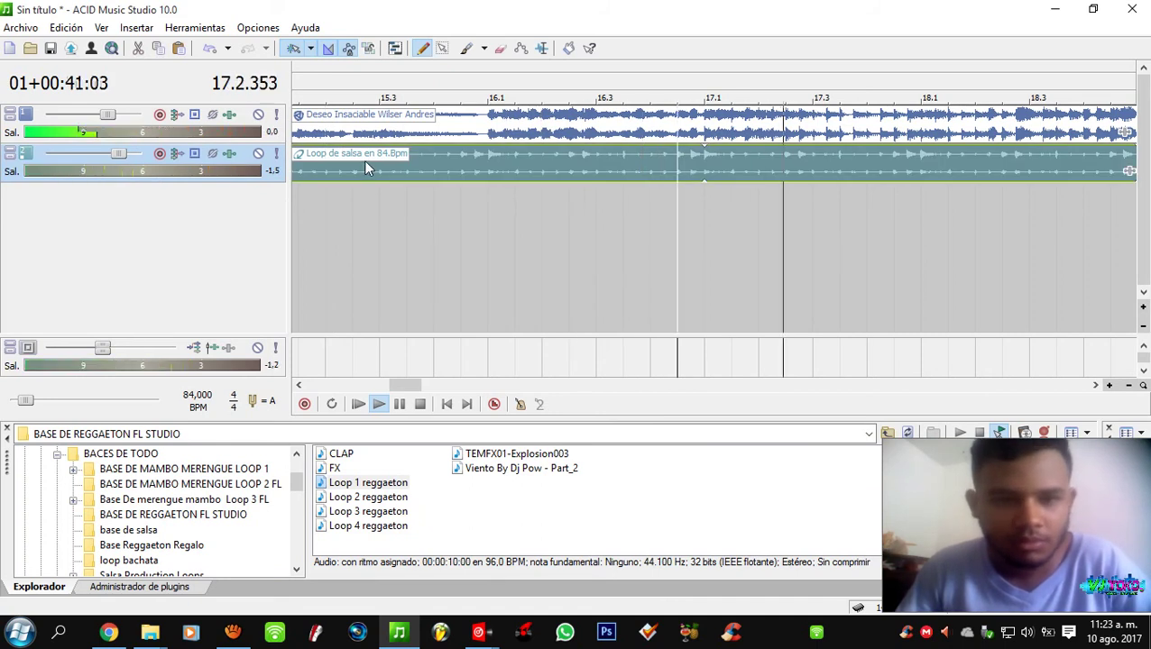
key(space)
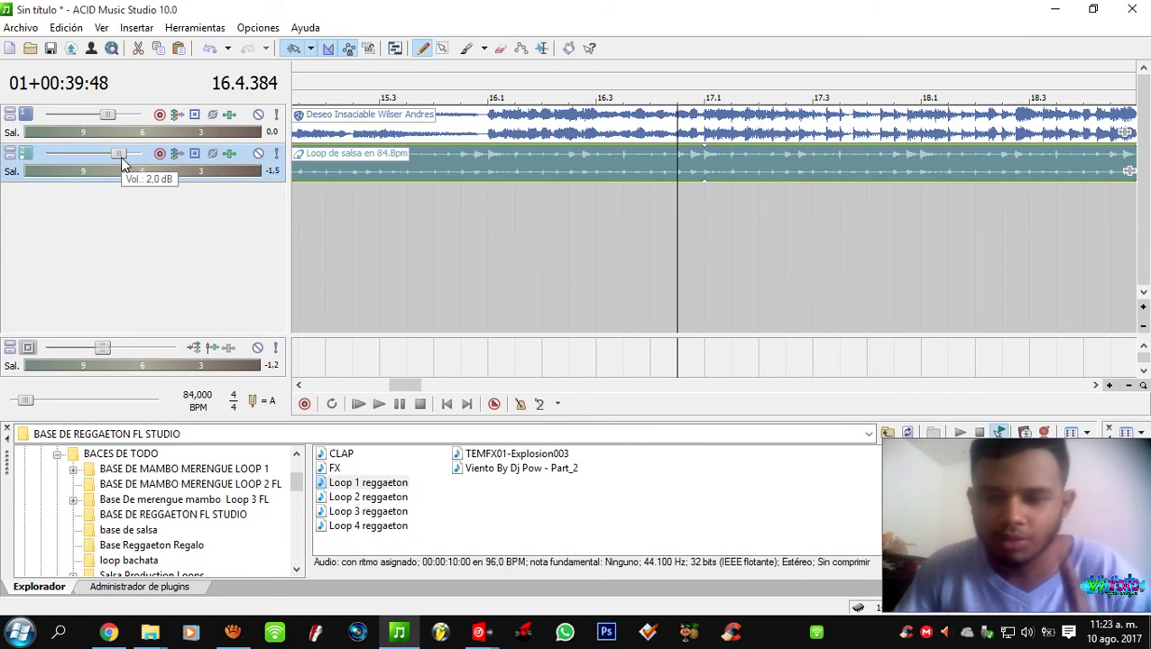
key(space)
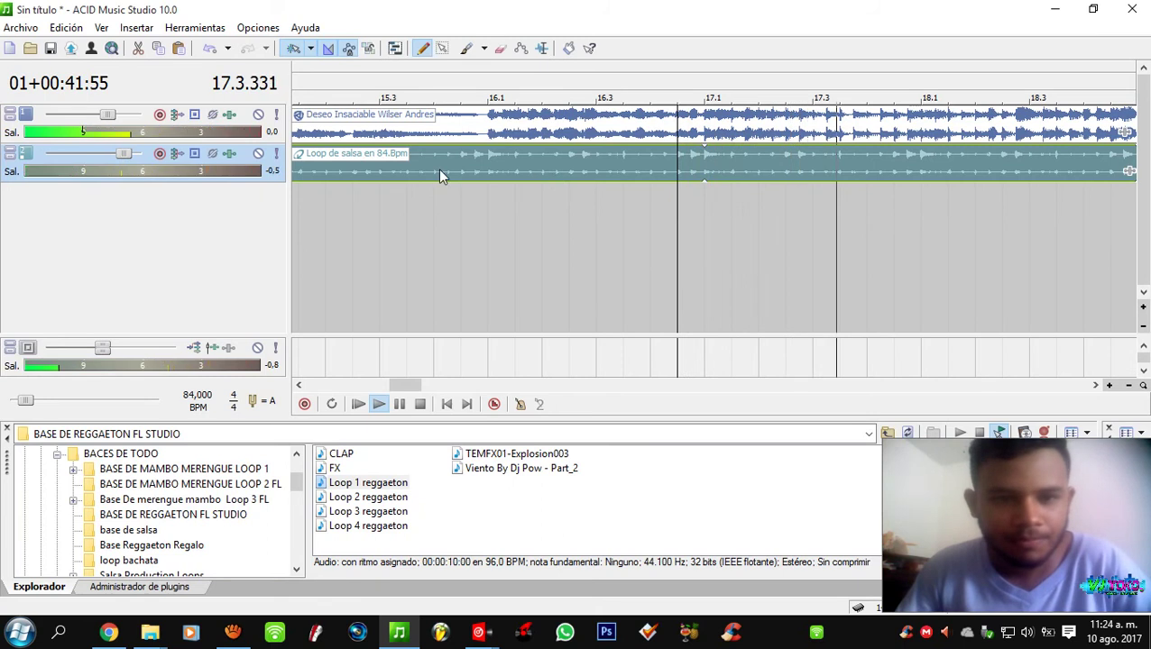
key(space)
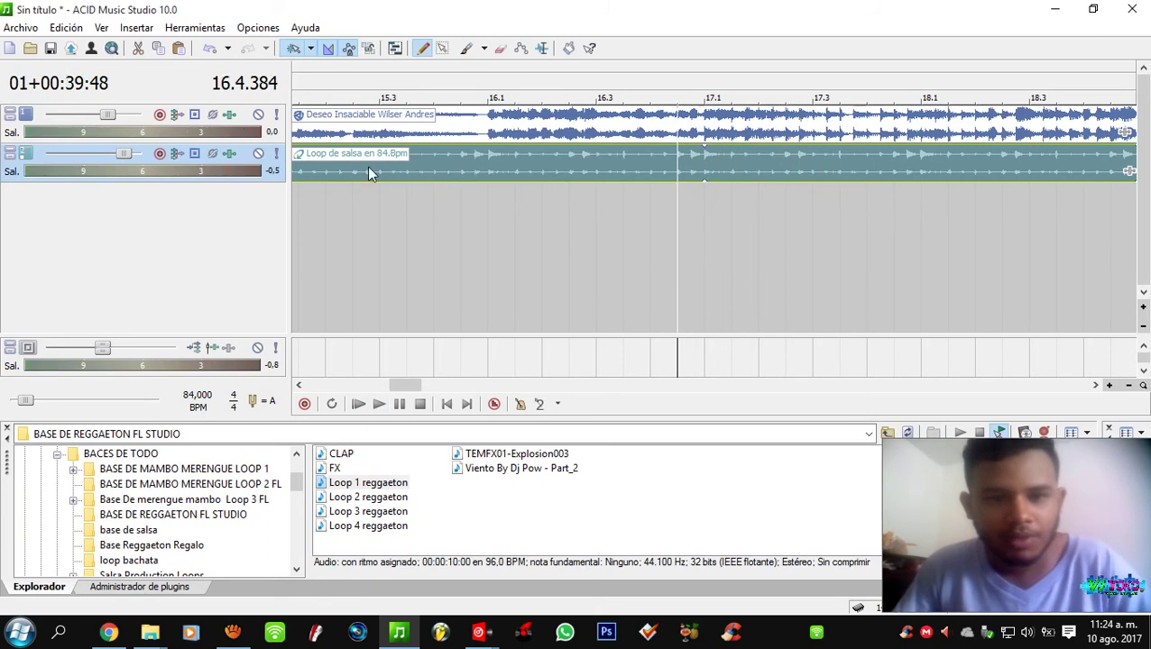
- Lower the "Deseo Insaciable" track volume to -2.0 dB and replay the mix from 15.3.384
click(615, 142)
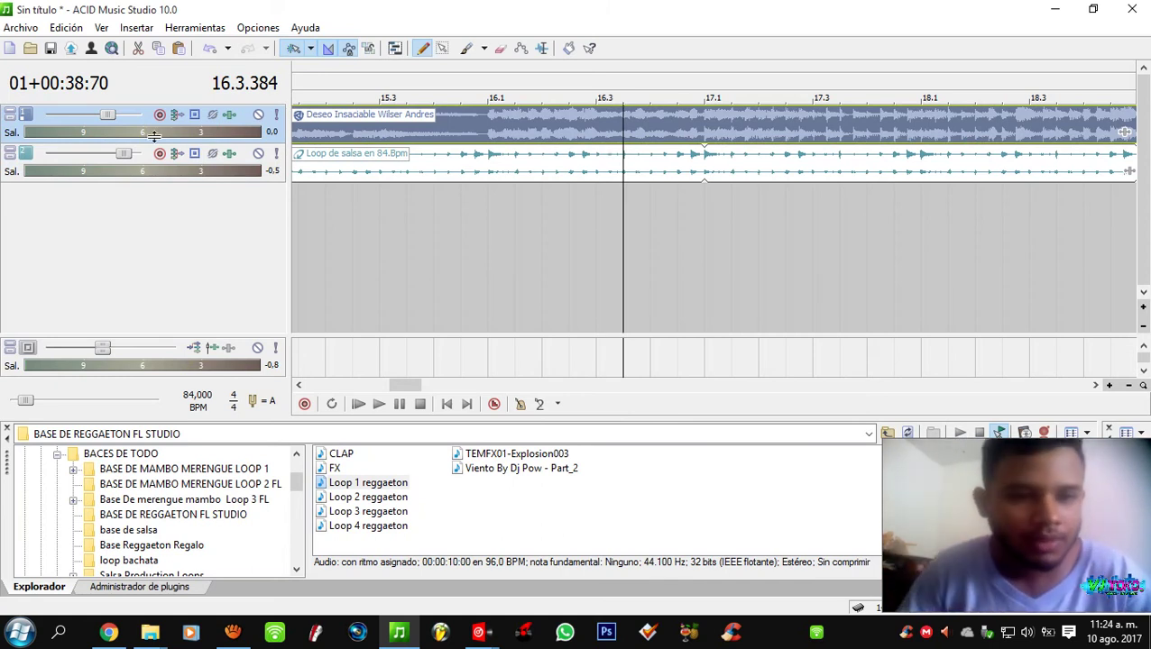
scroll(111, 116, down, 2)
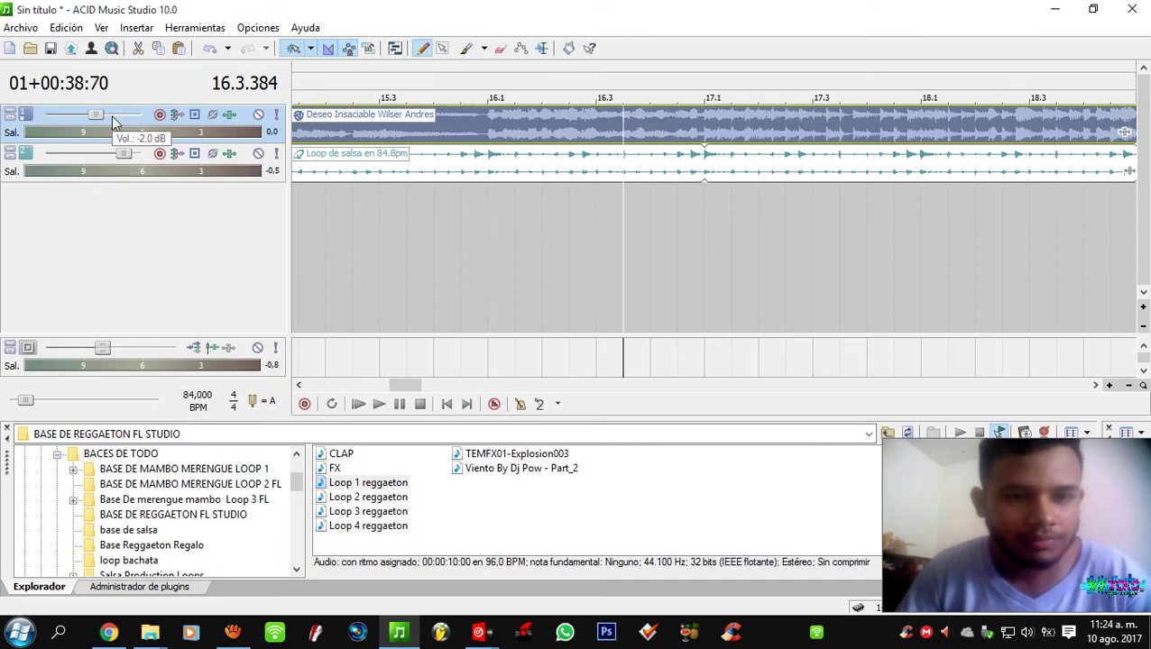
click(406, 215)
key(space)
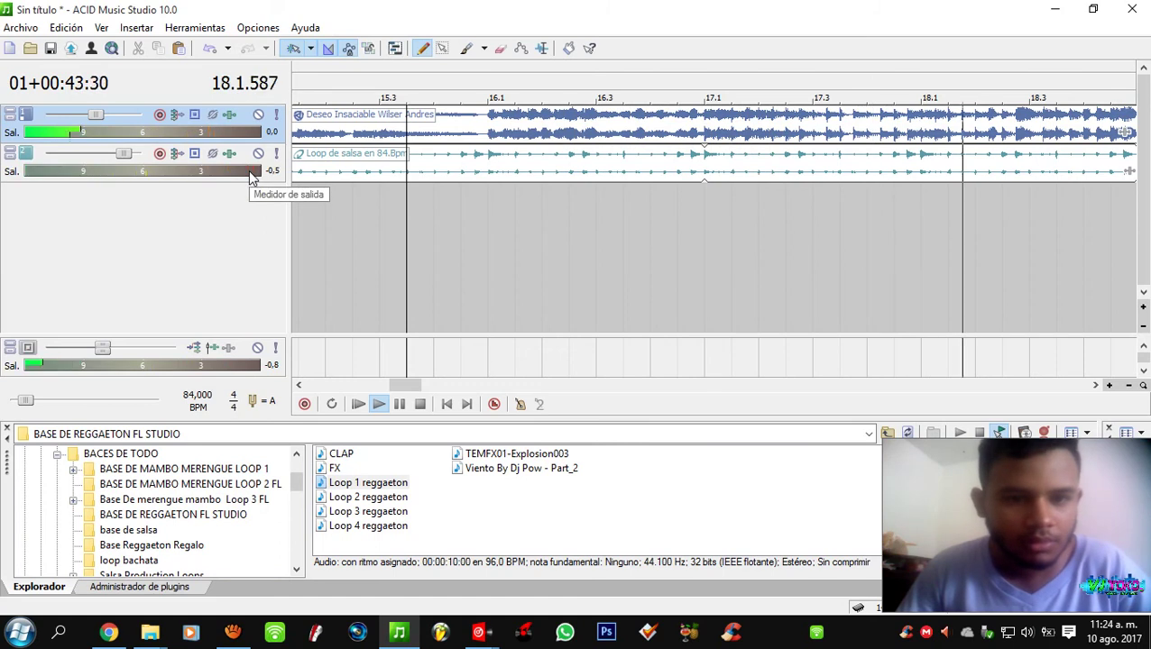
- Lower the master volume slightly and replay the mix from 15.4.000
drag(101, 348, 85, 358)
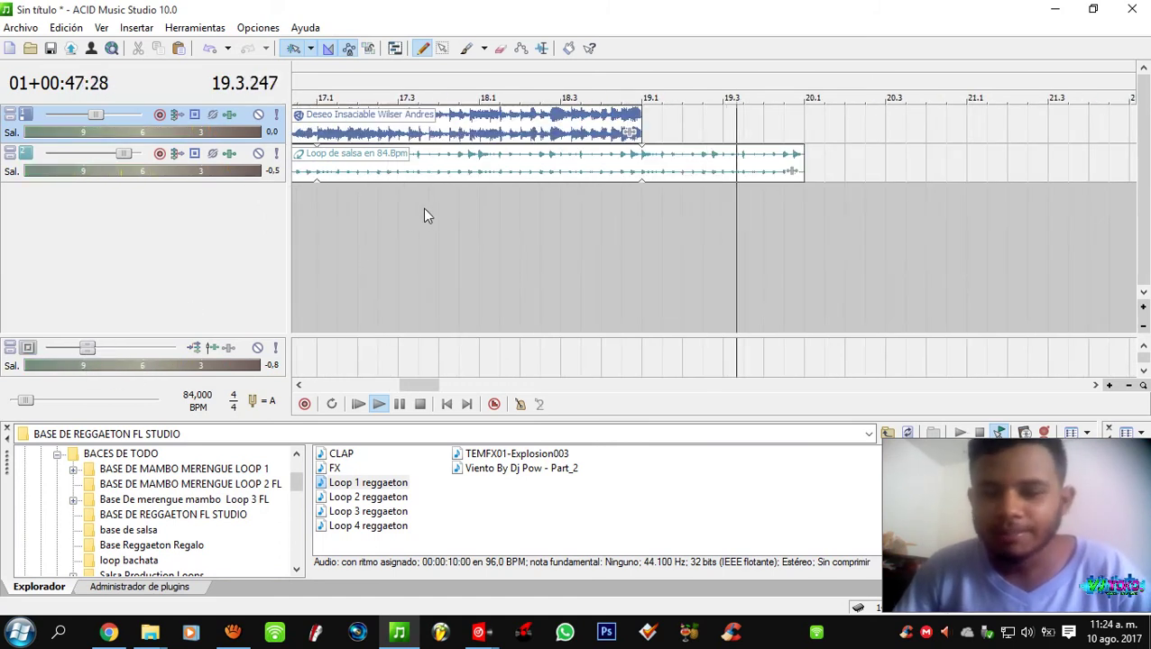
scroll(373, 239, down, 3)
click(361, 220)
scroll(356, 221, up, 3)
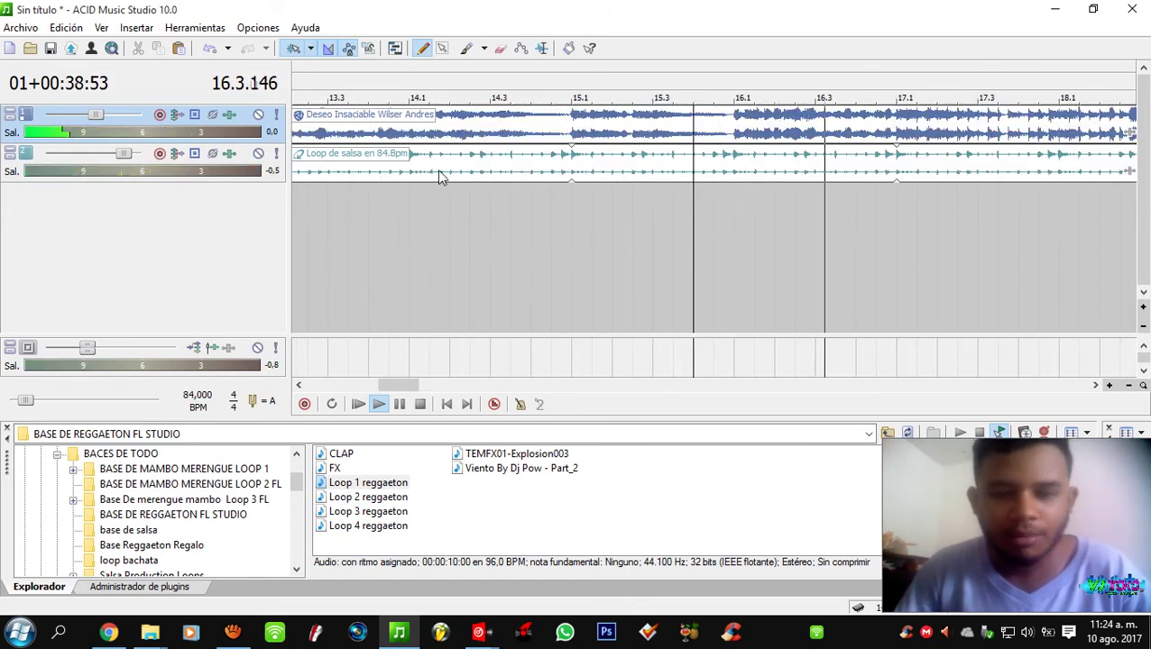
- Raise the "Deseo Insaciable" track volume slightly and replay the mix from 15.3.000
drag(95, 114, 102, 119)
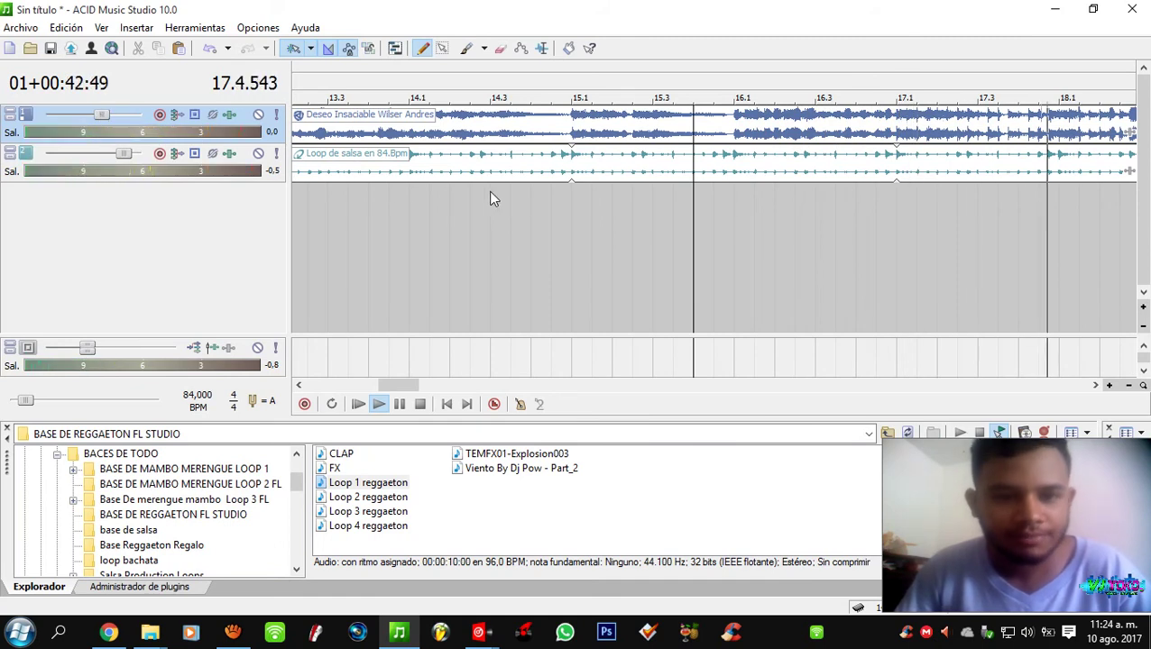
scroll(425, 193, down, 2)
click(448, 190)
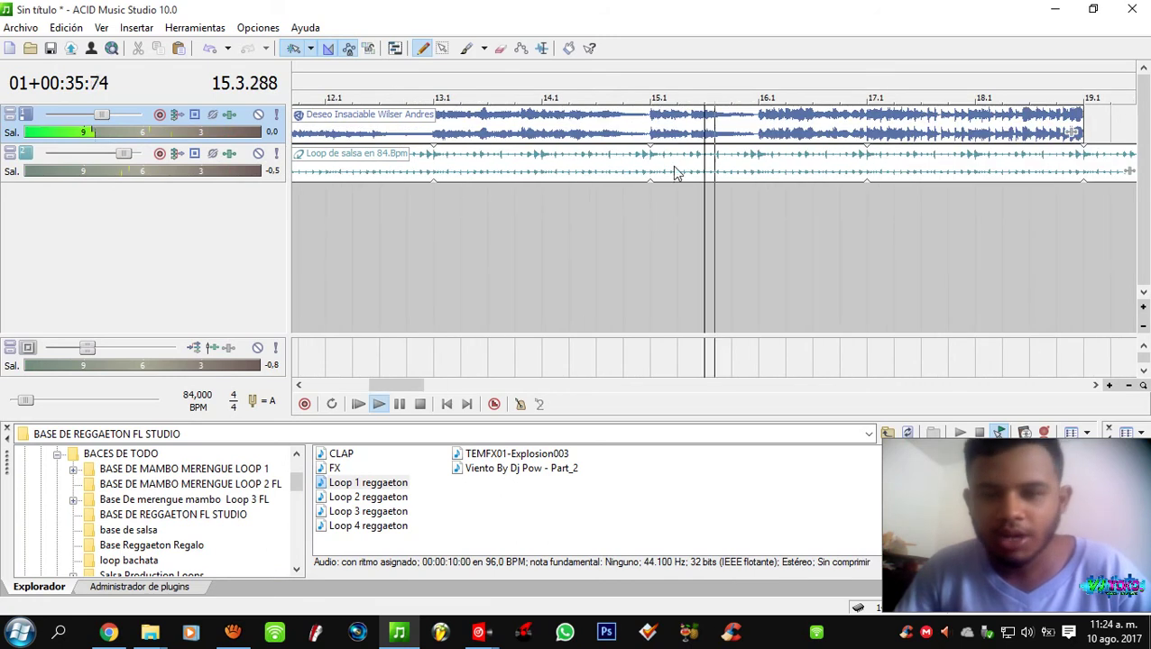
key(space)
- Play the mix from 15.4.000 and extend the end of the "Deseo Insaciable" clip to about 22.4
click(728, 201)
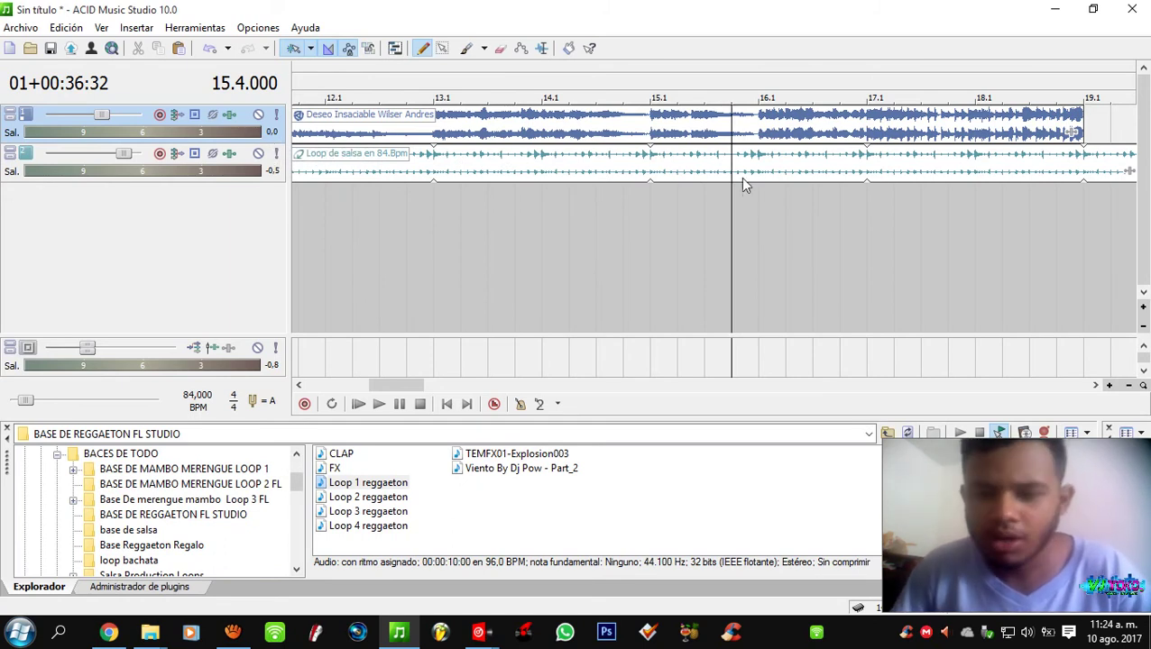
key(space)
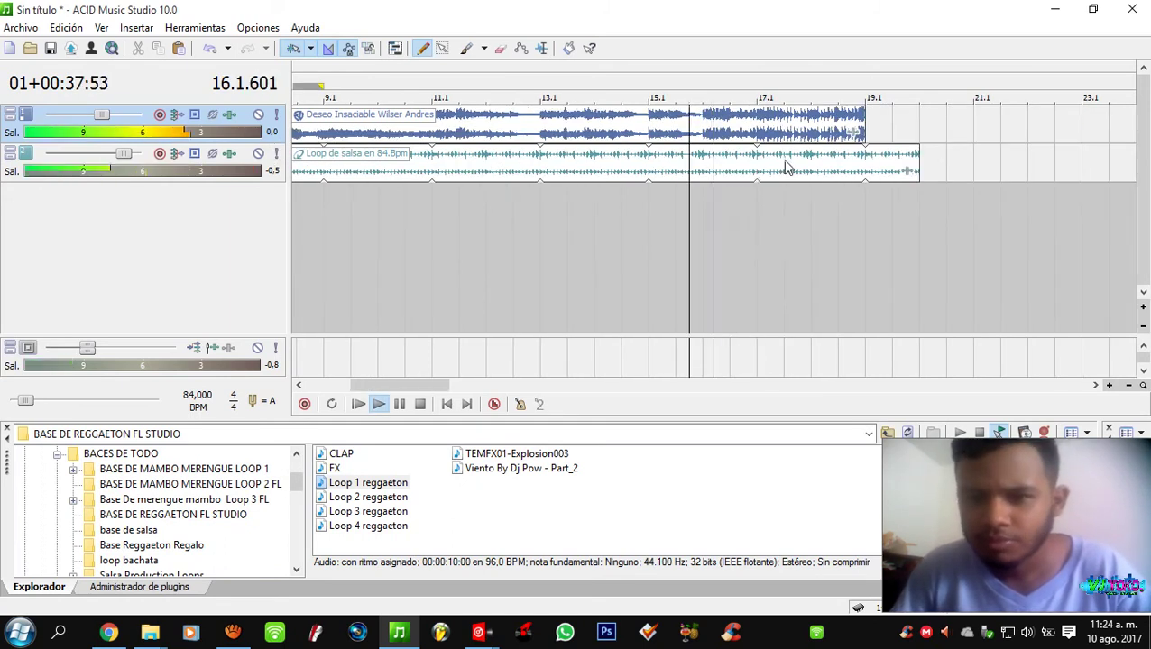
click(782, 167)
scroll(781, 168, down, 3)
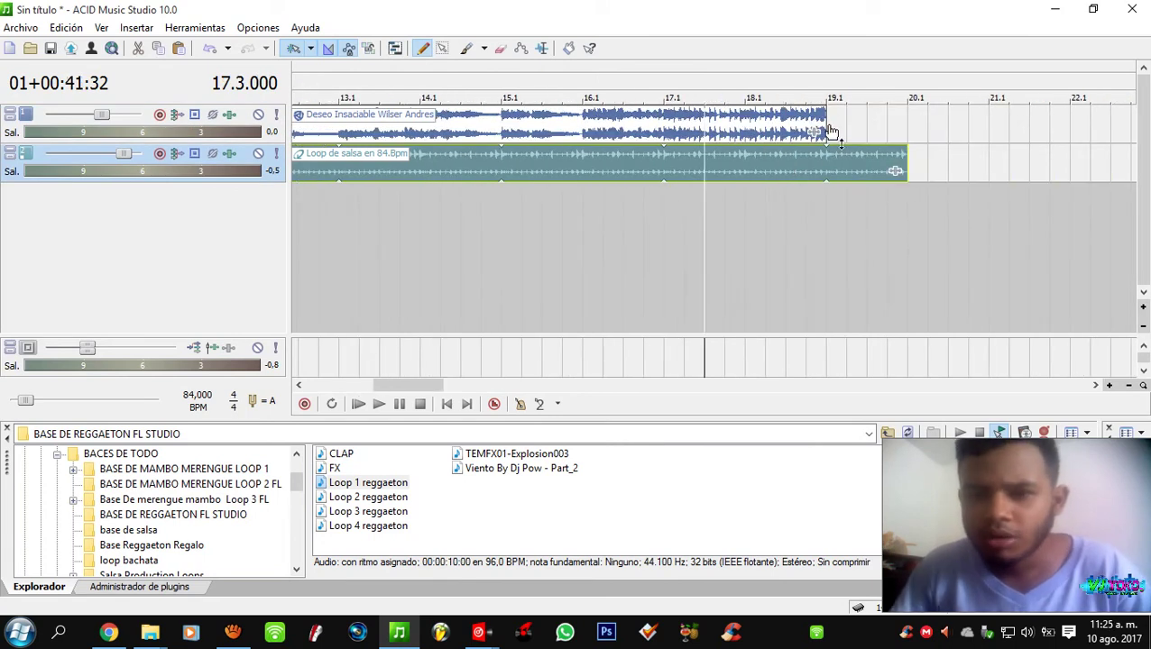
drag(825, 132, 1127, 131)
- Examine how the song's beats line up with the salsa loop around bar 17
click(819, 161)
click(729, 165)
click(638, 173)
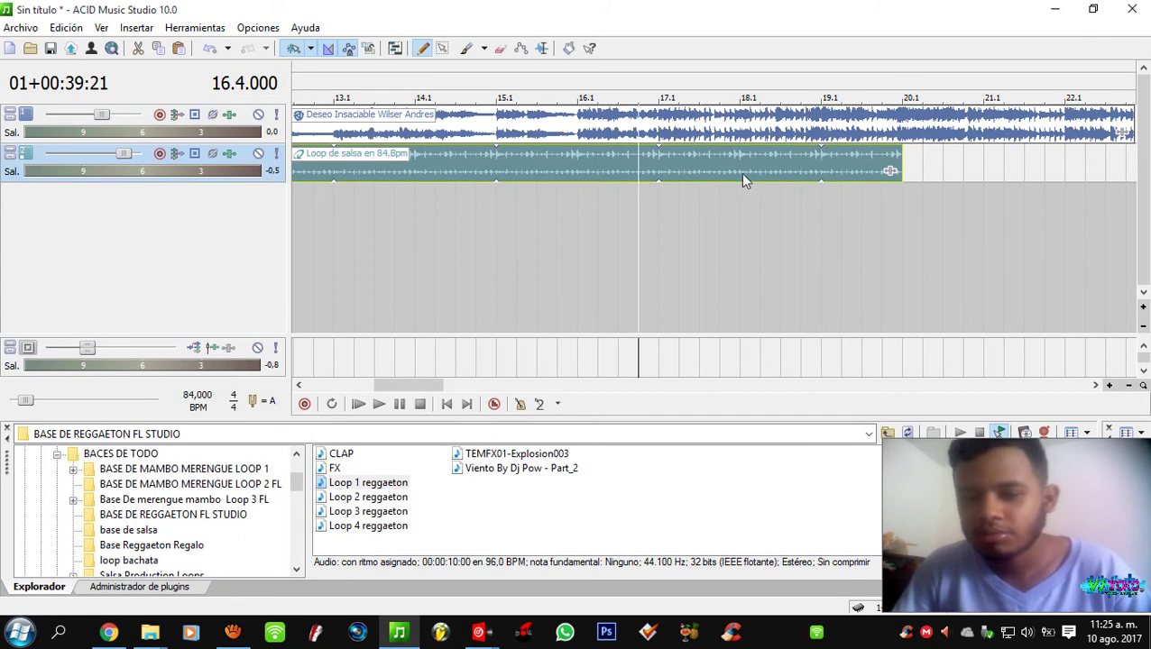
click(719, 170)
scroll(718, 171, up, 2)
scroll(718, 170, up, 4)
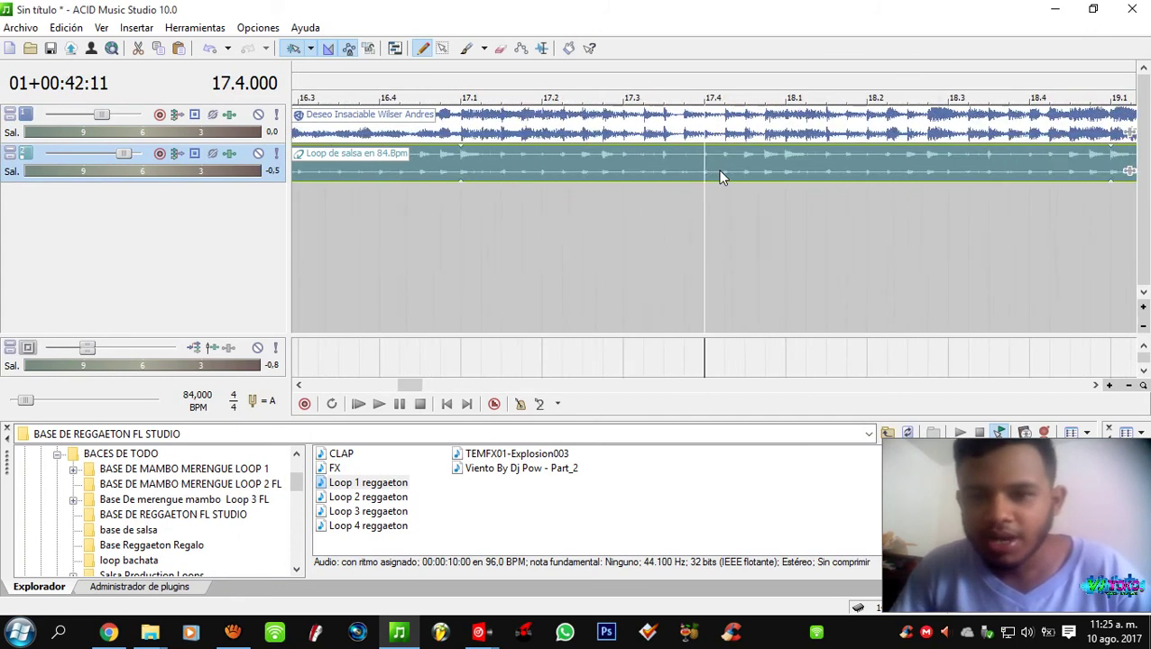
scroll(718, 169, down, 4)
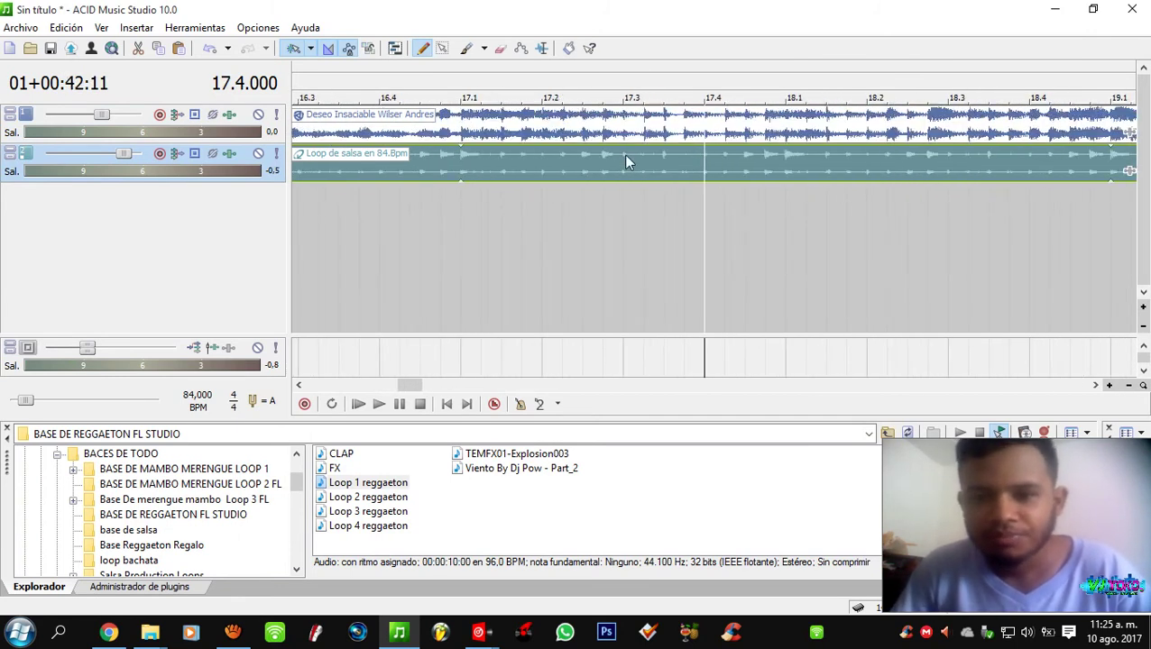
click(566, 165)
scroll(566, 165, up, 2)
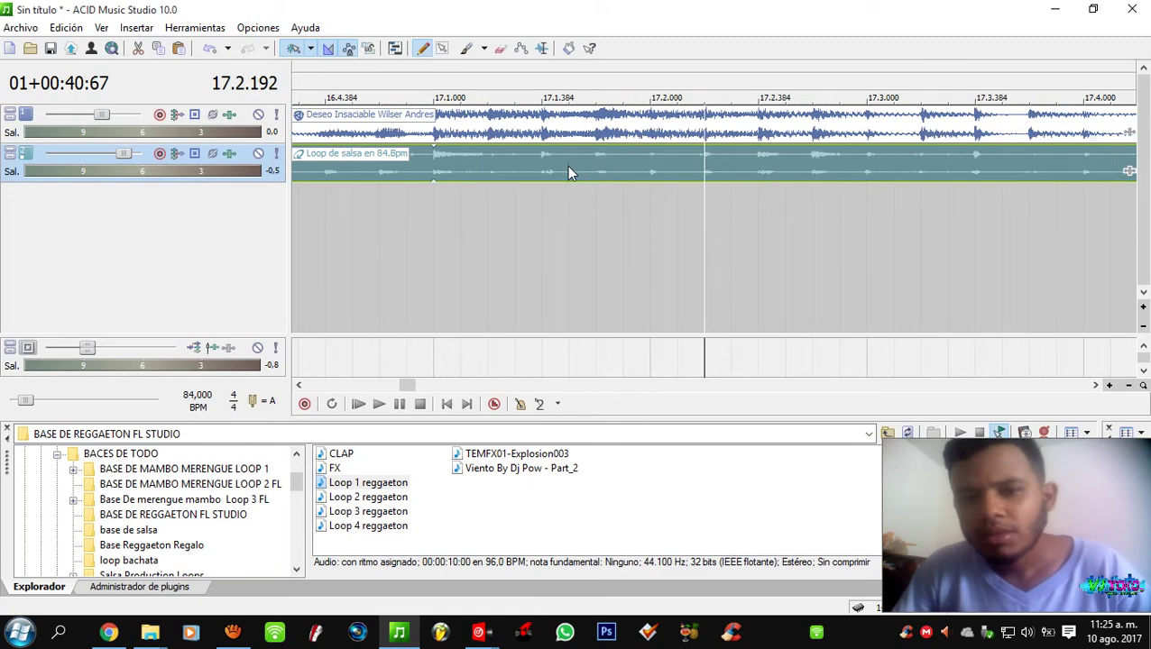
- Mute the salsa loop, play the song alone from 17.1.192, and unmute the loop
click(489, 132)
click(258, 153)
key(space)
key(space)
click(258, 154)
scroll(591, 189, down, 2)
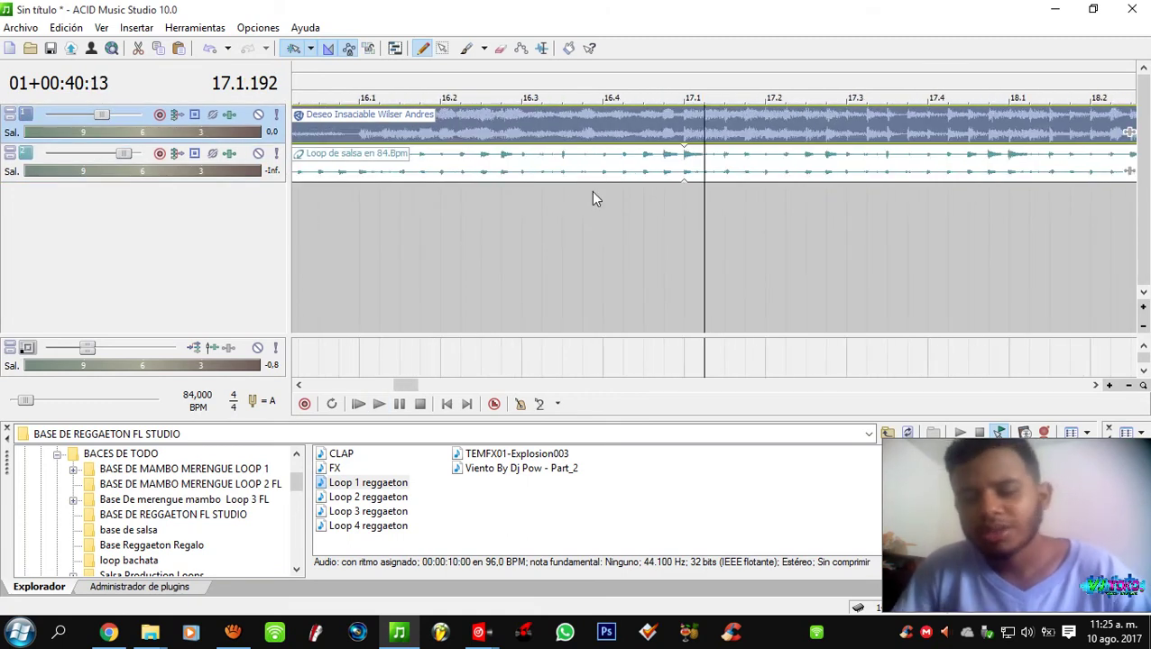
- Compare the song's beats with the salsa loop between bars 15 and 19 to find where they drift apart
click(448, 139)
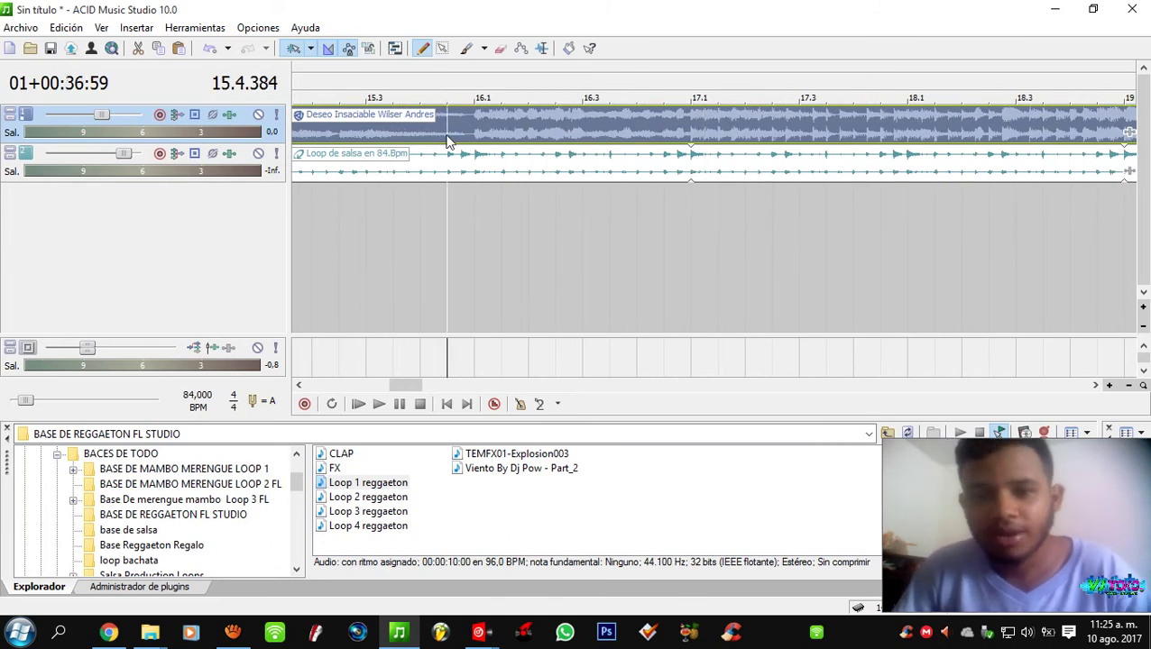
scroll(448, 142, up, 1)
scroll(448, 142, down, 2)
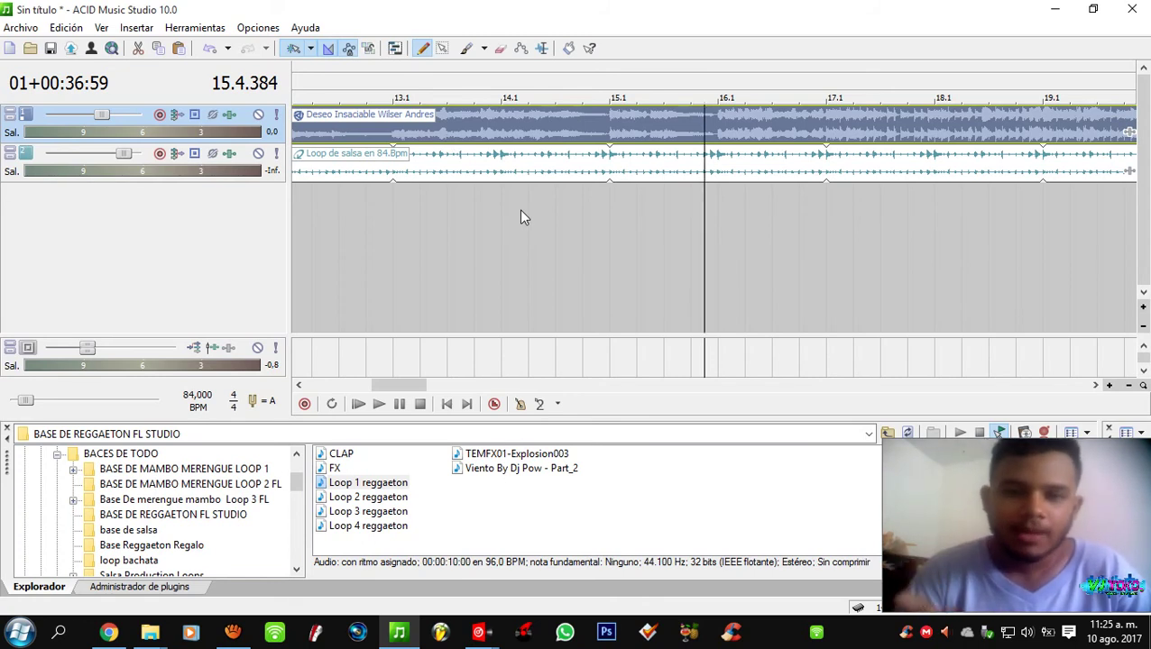
click(678, 168)
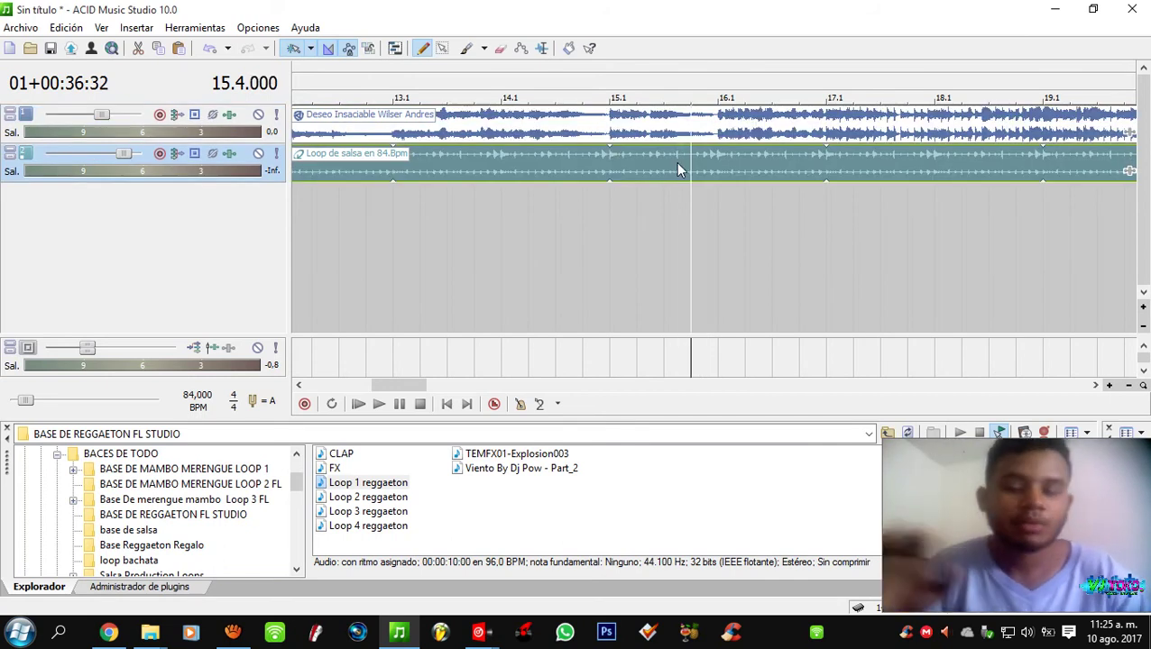
click(797, 140)
scroll(797, 141, down, 2)
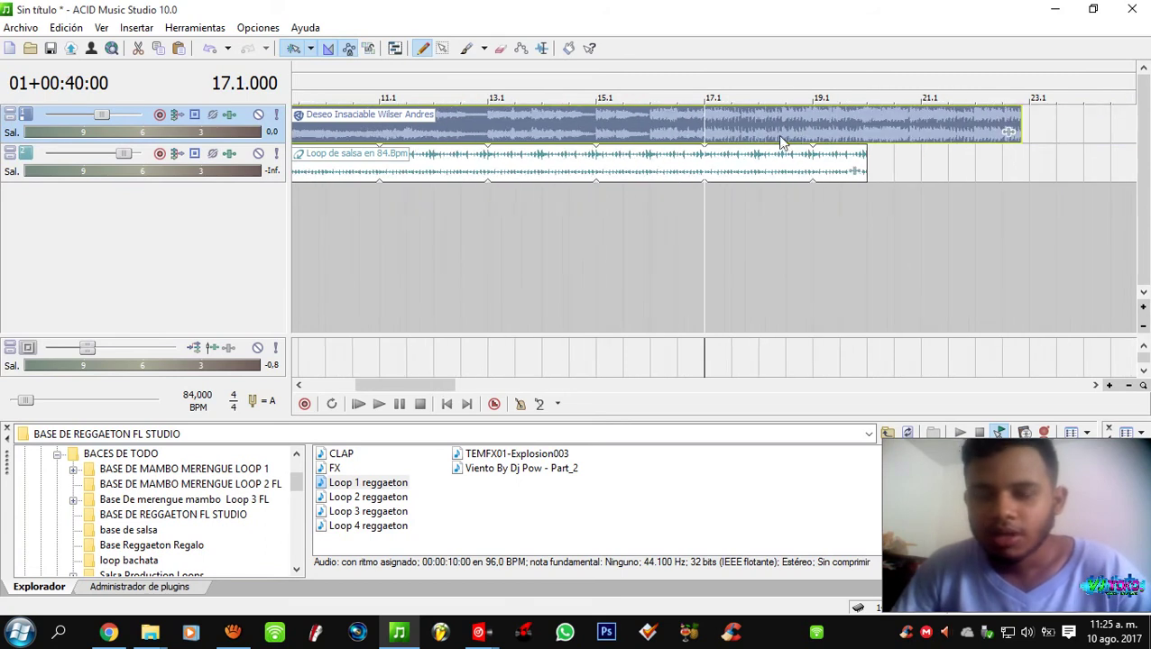
click(781, 140)
scroll(779, 139, up, 2)
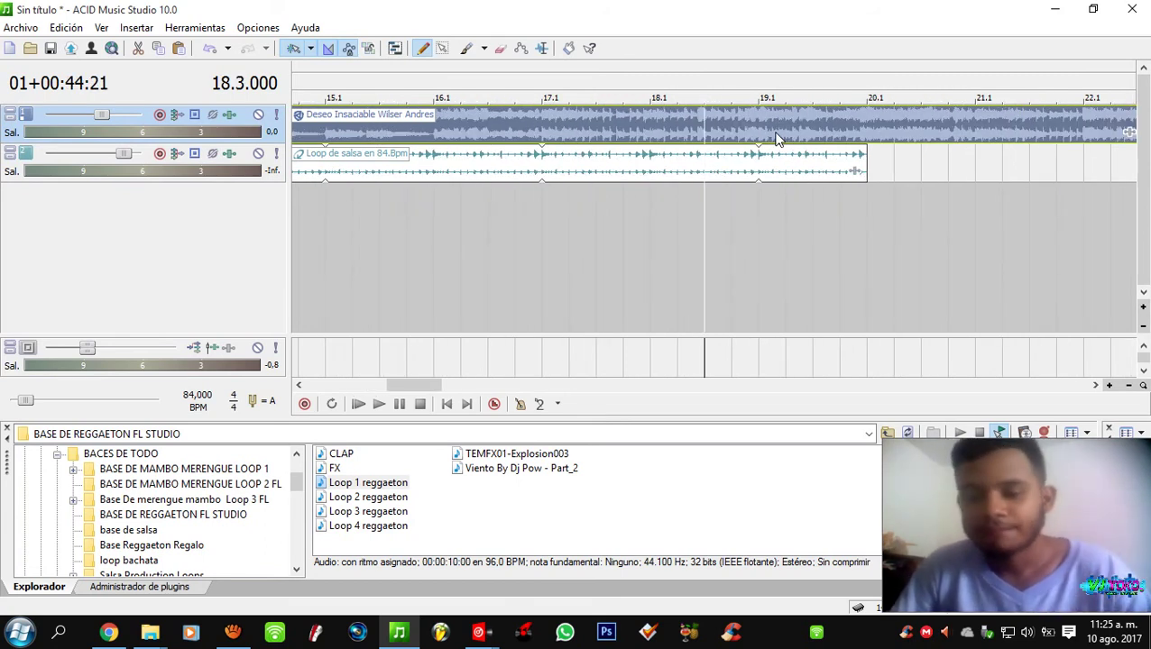
scroll(712, 119, up, 2)
- Split the song clip at 18.1.528, shift the second part slightly later onto the salsa beat, and extend the first part to meet it
click(661, 127)
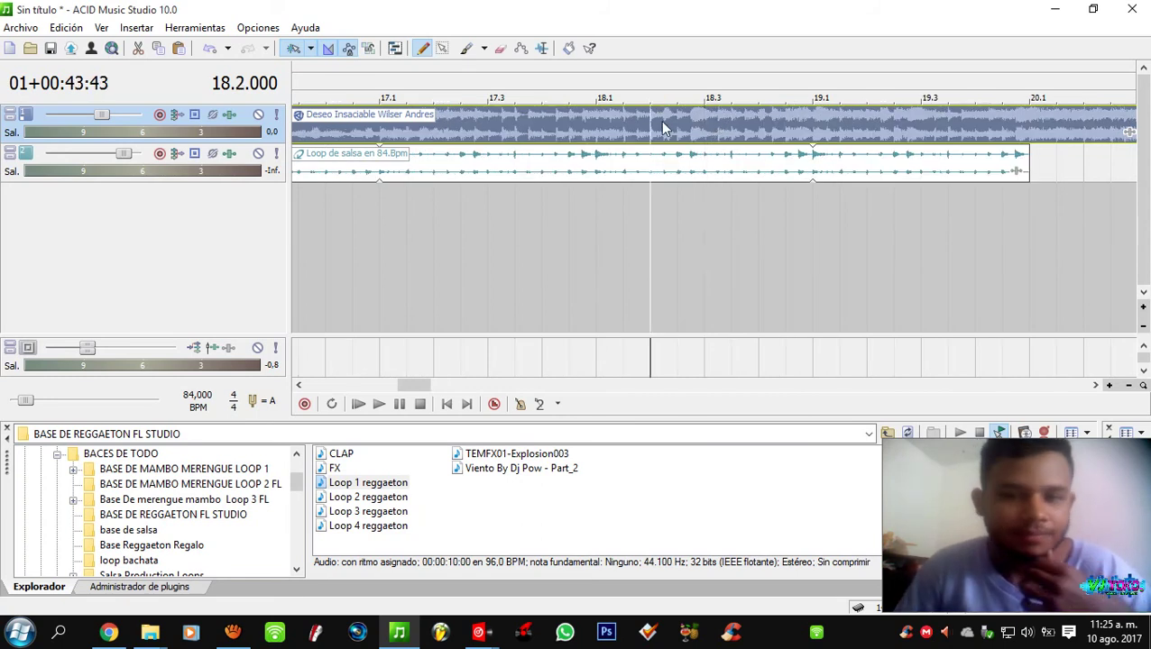
scroll(662, 127, up, 2)
click(660, 127)
scroll(658, 129, up, 2)
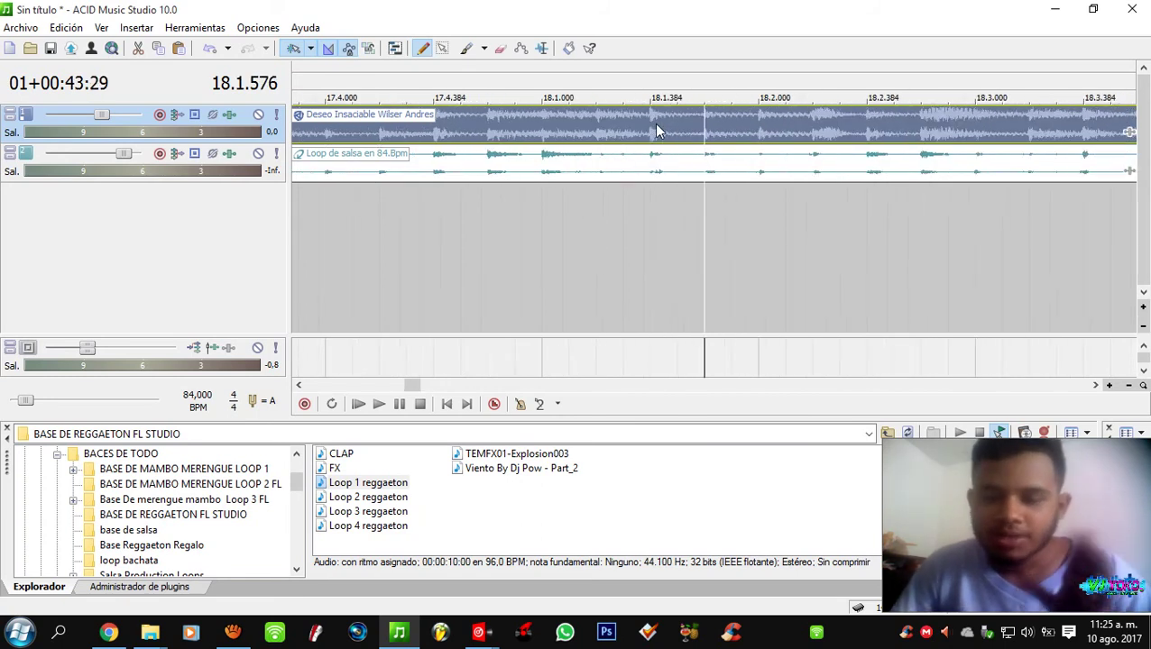
scroll(667, 126, up, 1)
click(671, 124)
scroll(671, 123, up, 2)
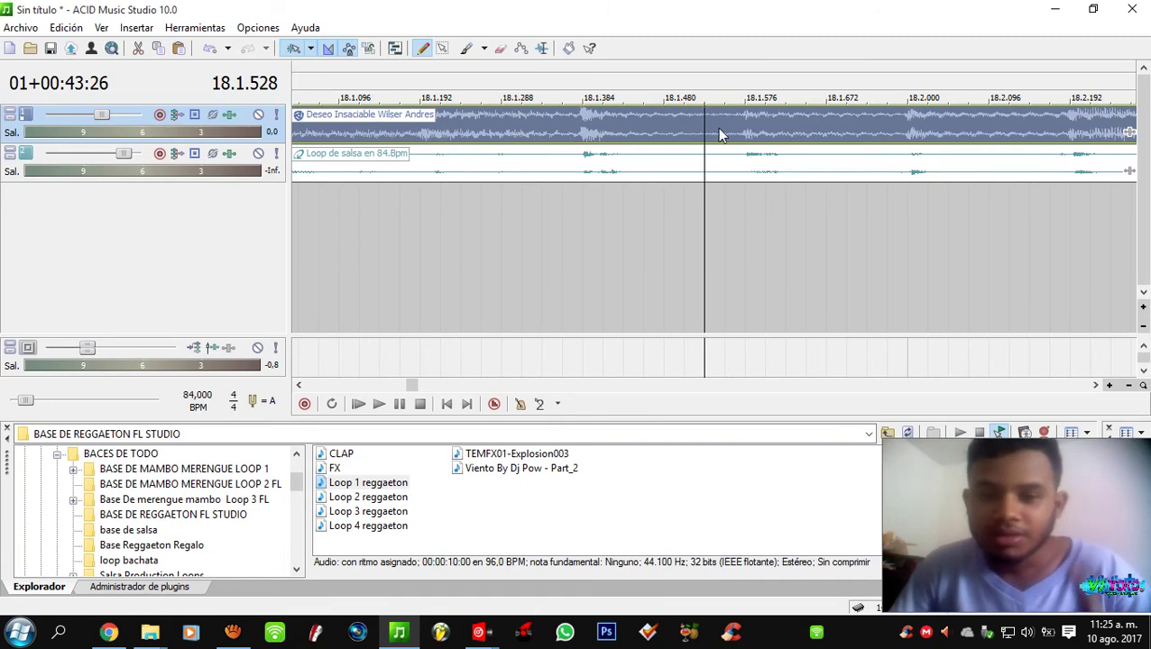
key(s)
drag(756, 131, 806, 133)
drag(708, 134, 745, 132)
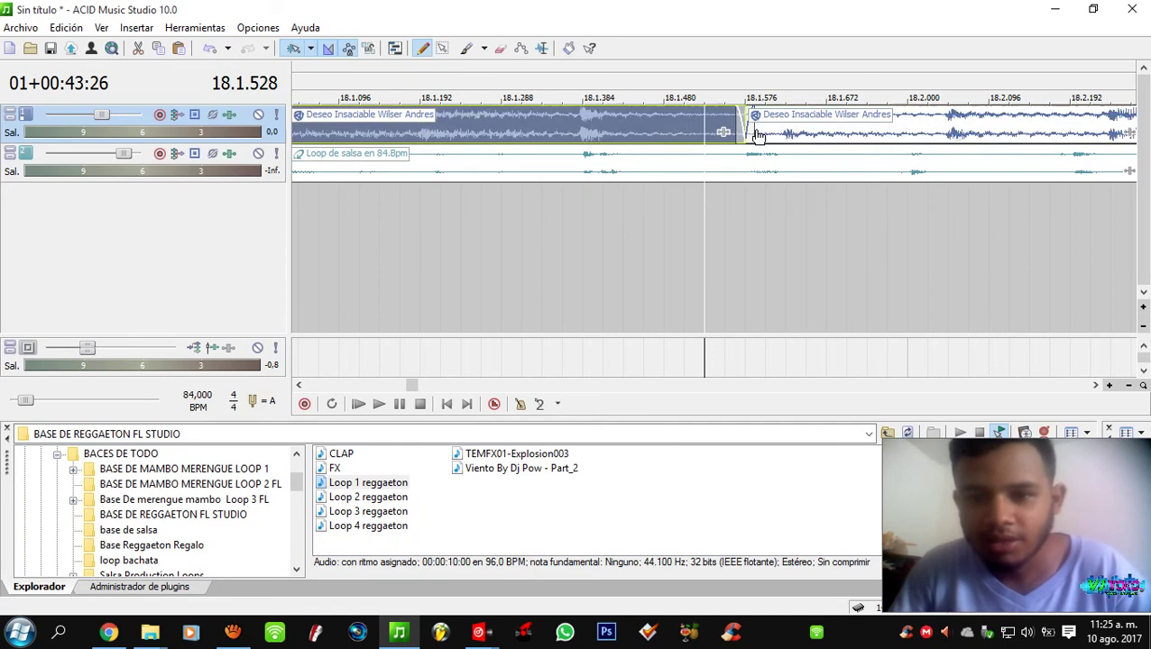
- Play the mix from 17.2.576 to check the transition at the song's split
scroll(622, 177, down, 4)
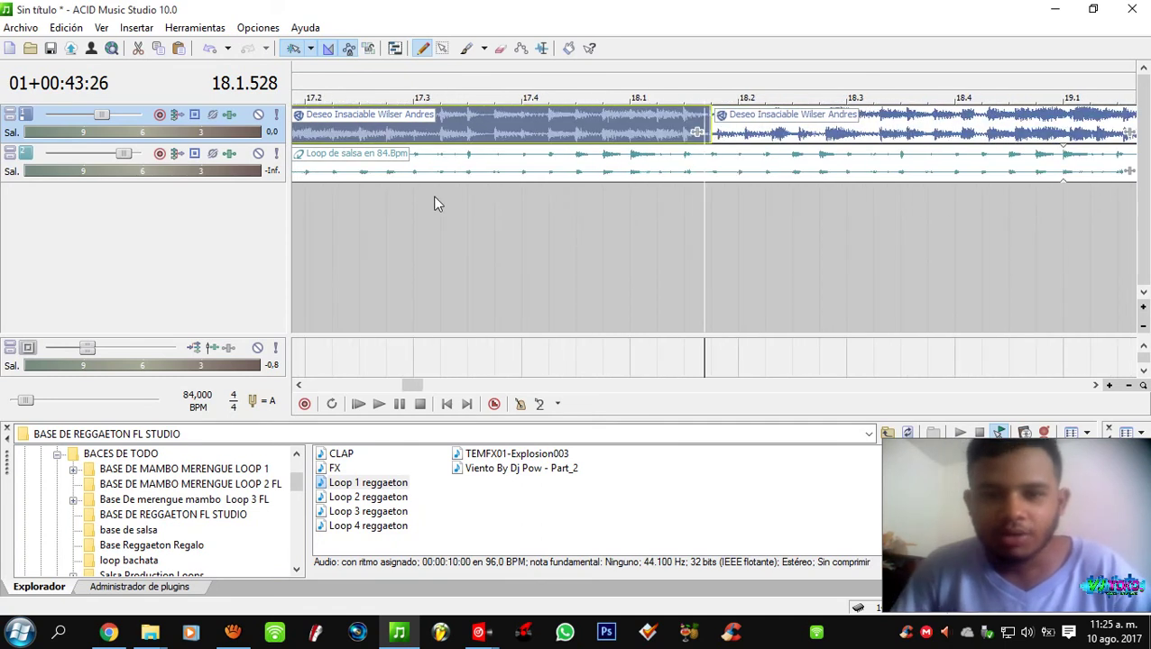
click(387, 199)
key(space)
key(space)
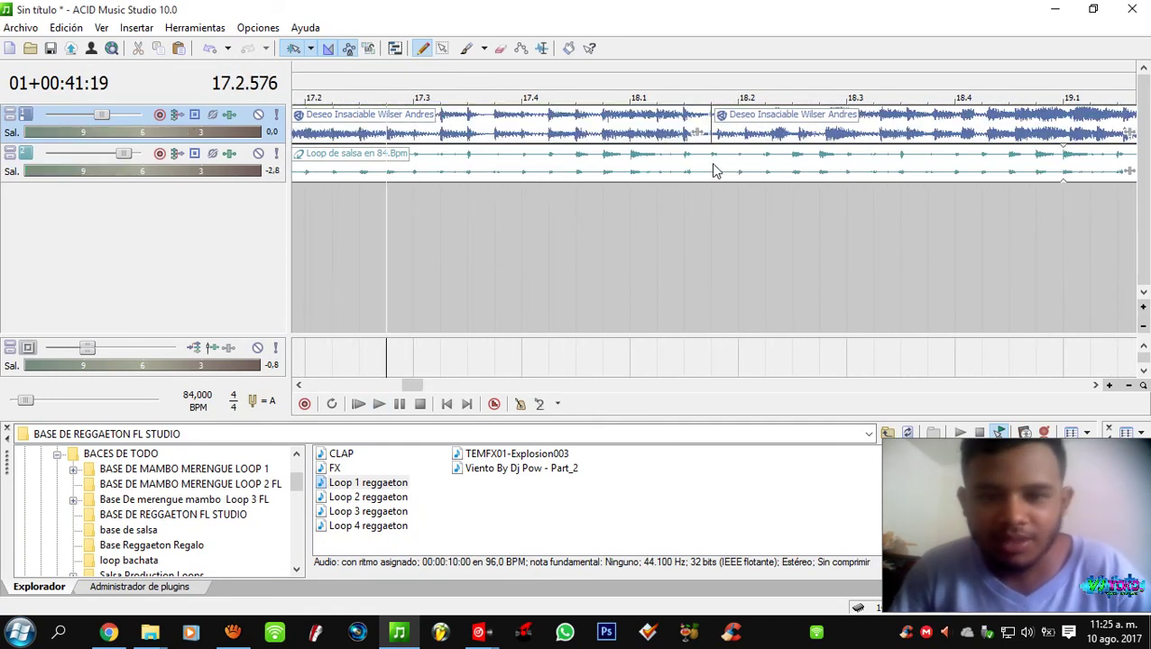
key(space)
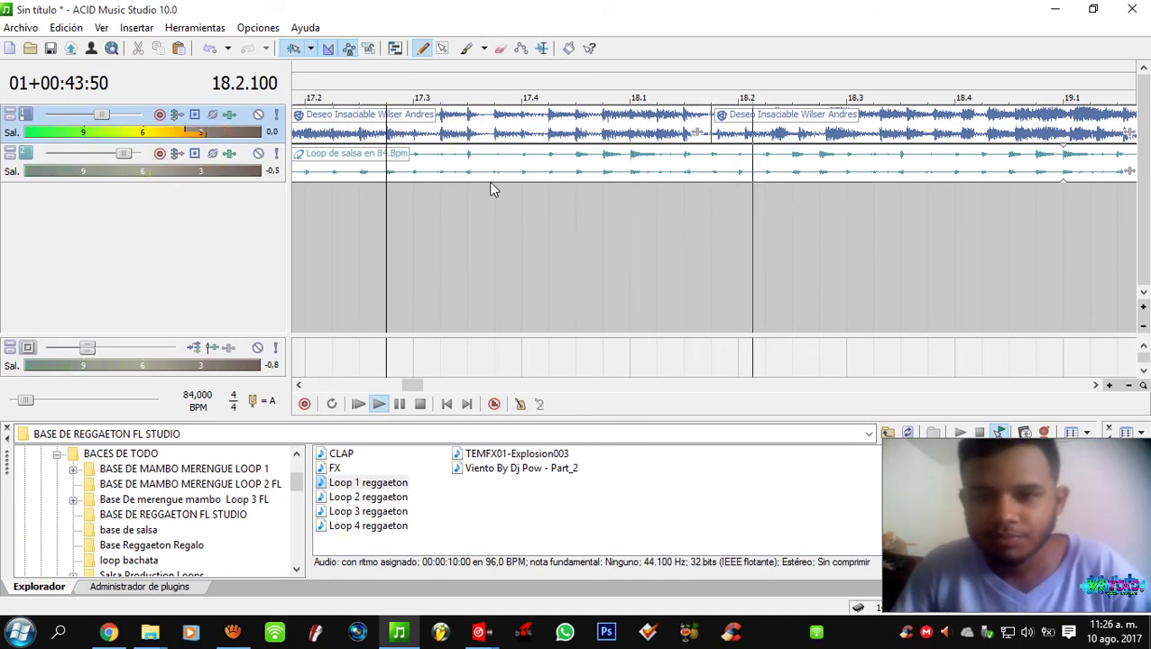
- Extend the end of the salsa loop clip to about 21.1 and stop playback
scroll(491, 188, down, 1)
drag(974, 158, 1122, 158)
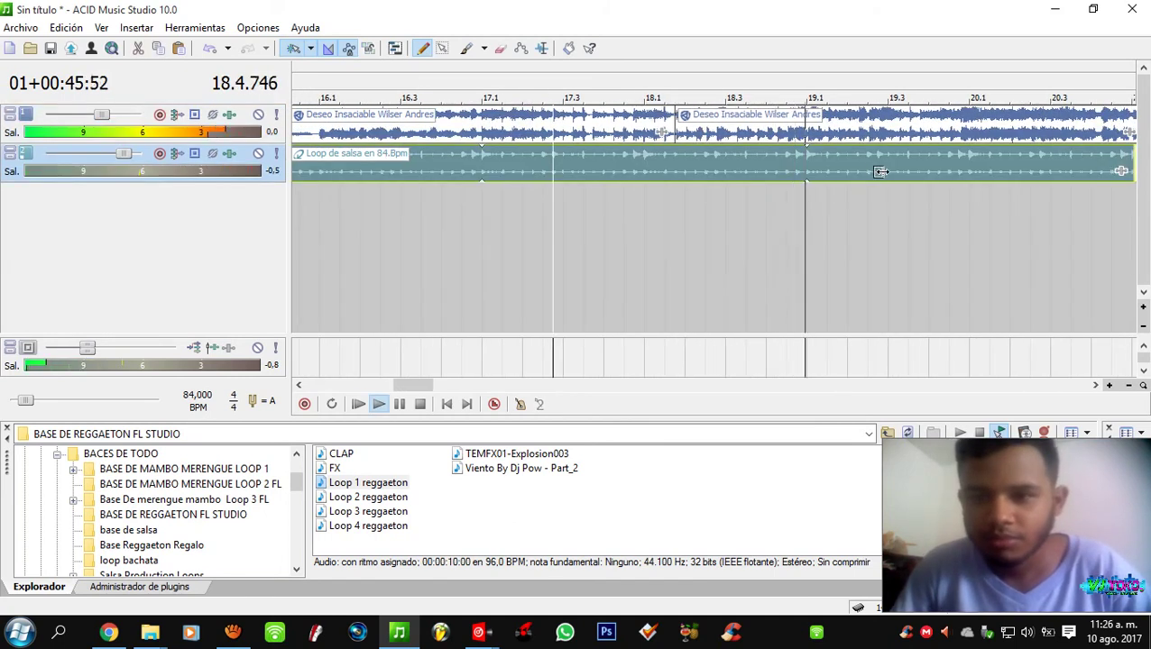
key(space)
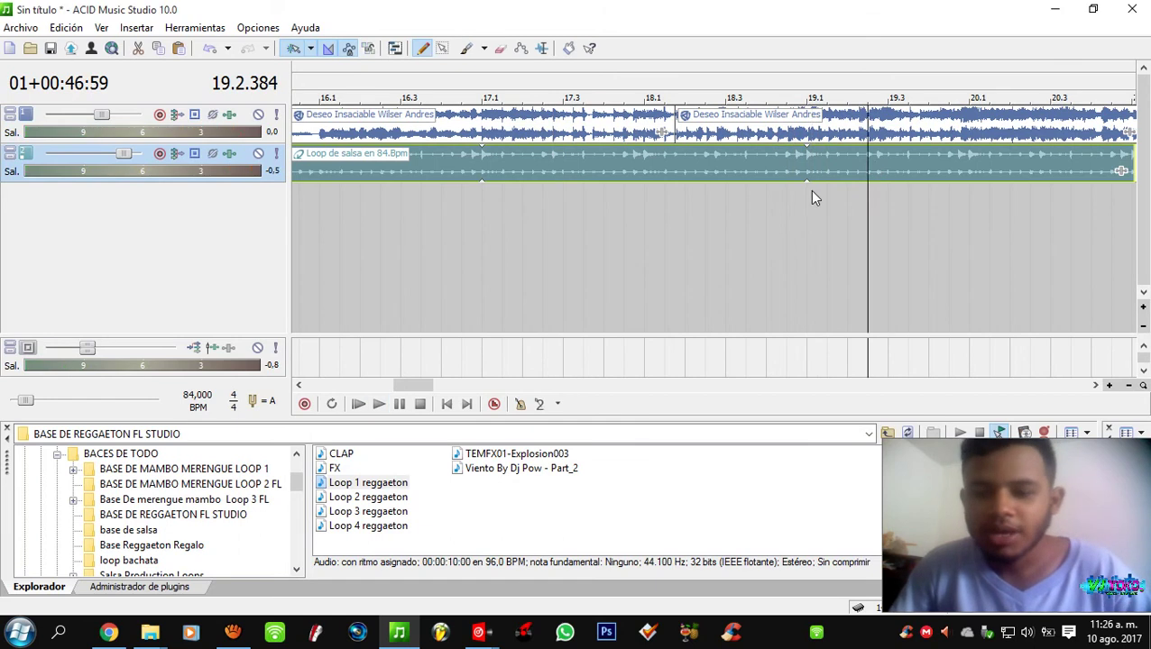
- Replay the mix from 17.4.000 to check the song's beats against the salsa loop past the split
click(668, 210)
click(637, 221)
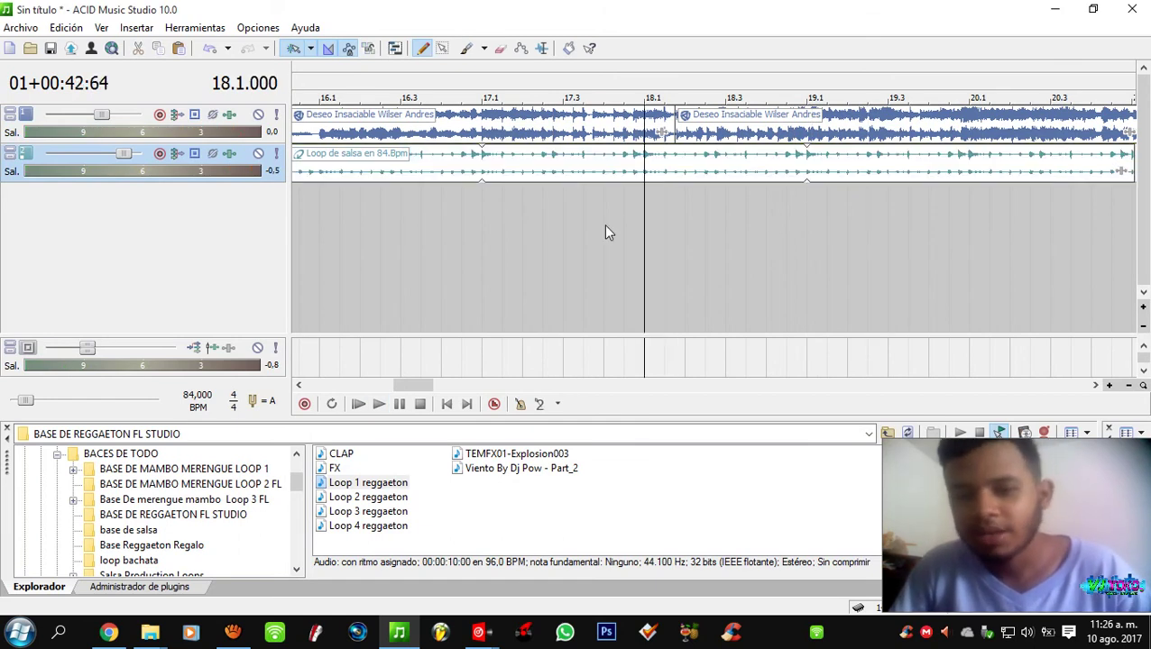
click(604, 224)
key(space)
key(space)
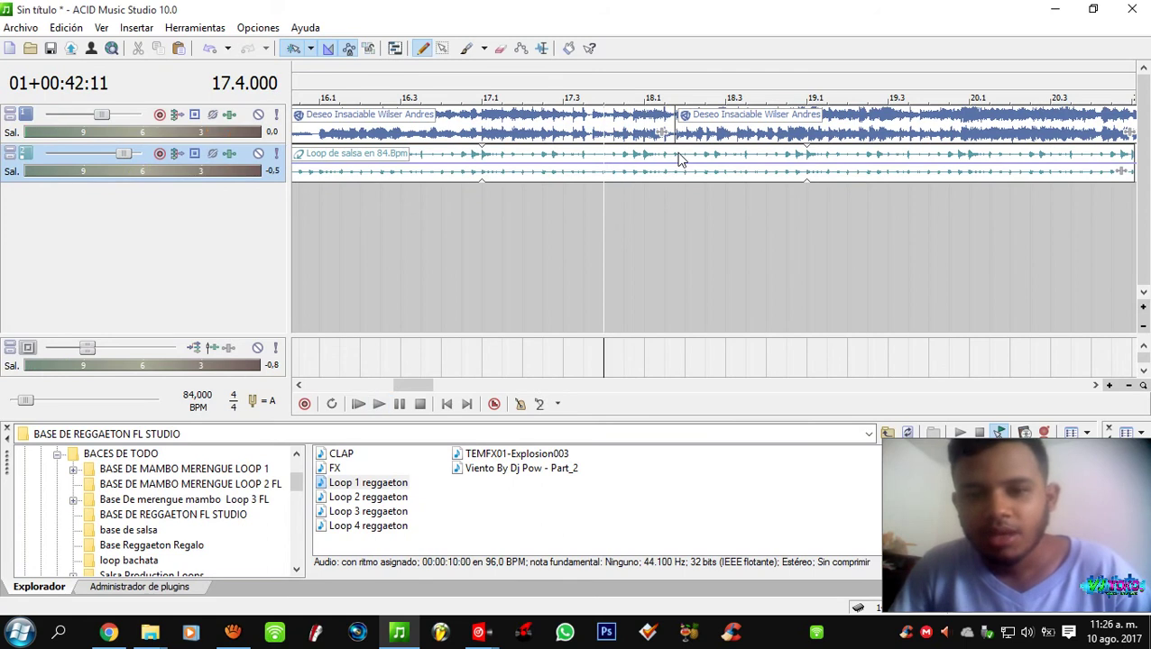
- Undo the extension, shift and split of the song clip around 18.1.576
click(676, 158)
scroll(678, 159, up, 3)
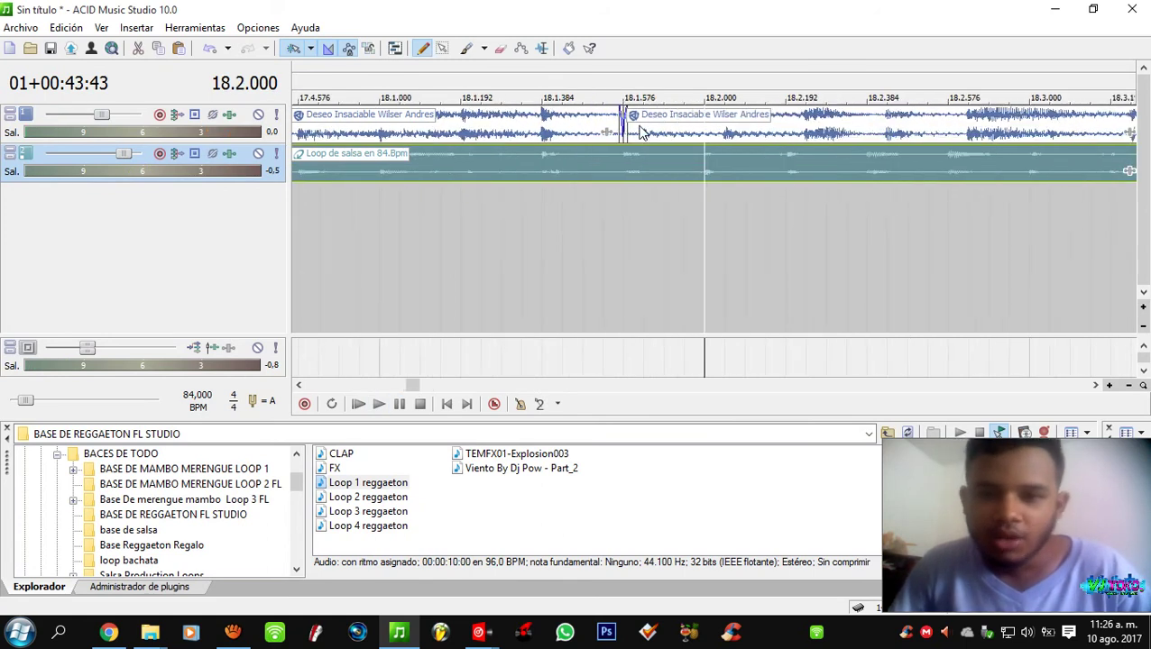
scroll(631, 133, up, 2)
click(629, 132)
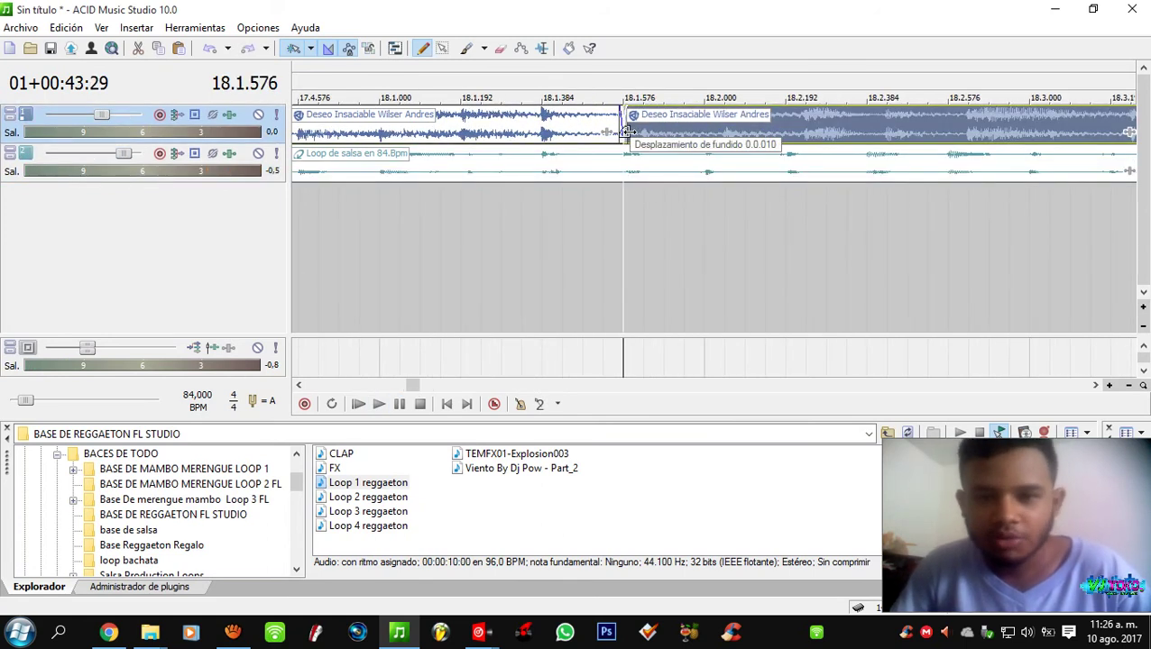
scroll(630, 129, up, 2)
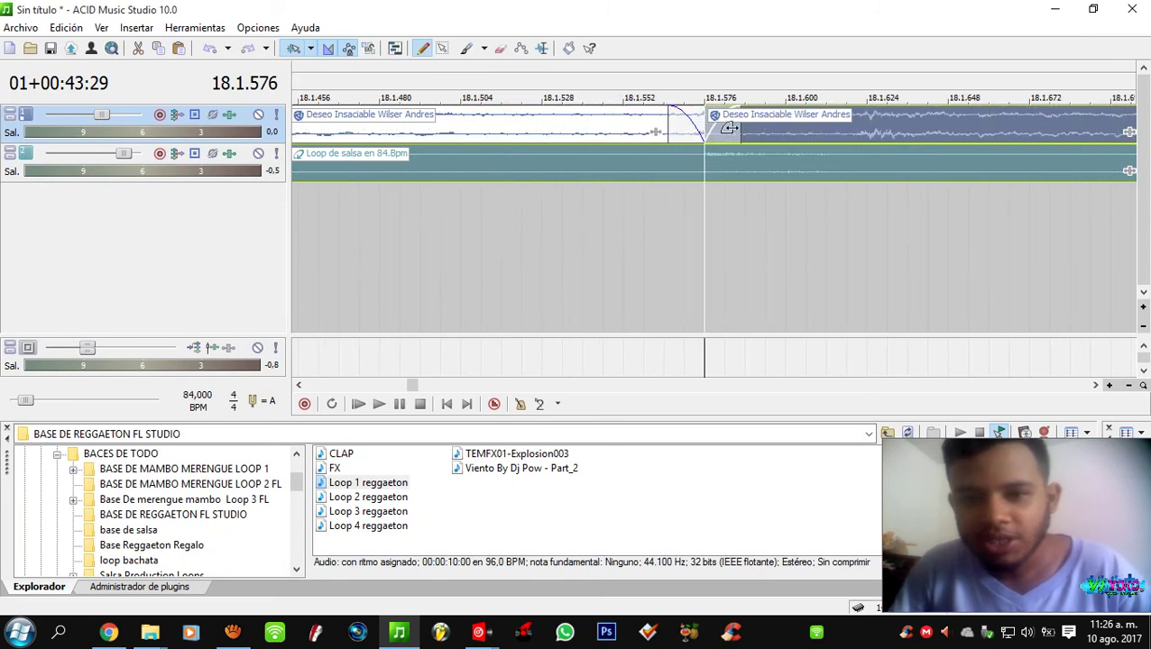
scroll(711, 136, up, 2)
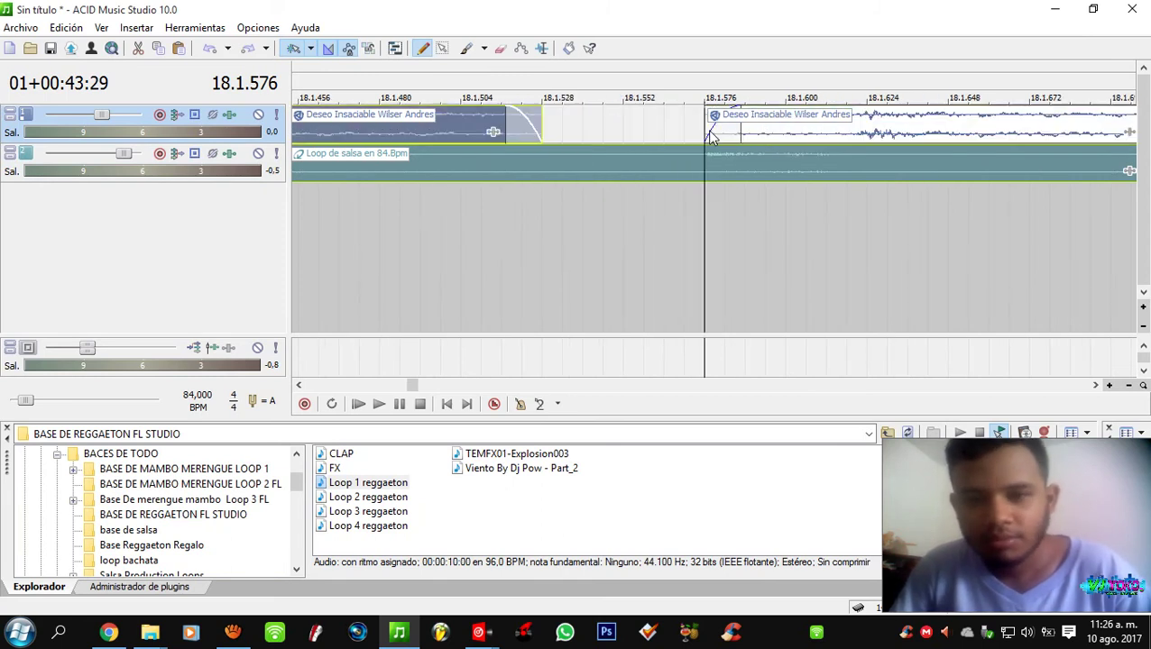
key(ctrl+z)
drag(681, 142, 626, 131)
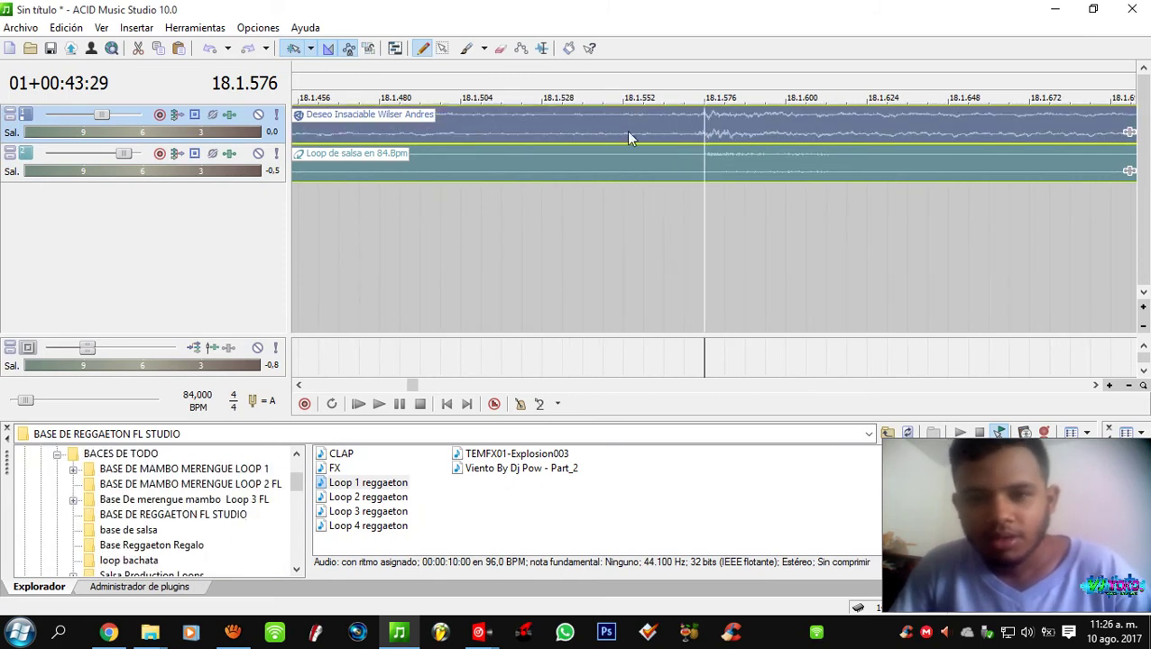
- Split the song again at about 18.1.520 and move the second part so its beat lands on the loop's beat at 18.1.576
click(525, 127)
scroll(766, 135, down, 1)
mouse_move(766, 135)
mouse_down()
mouse_move(834, 136)
mouse_move(783, 144)
mouse_up()
click(781, 140)
click(855, 143)
scroll(855, 143, up, 1)
scroll(631, 144, down, 3)
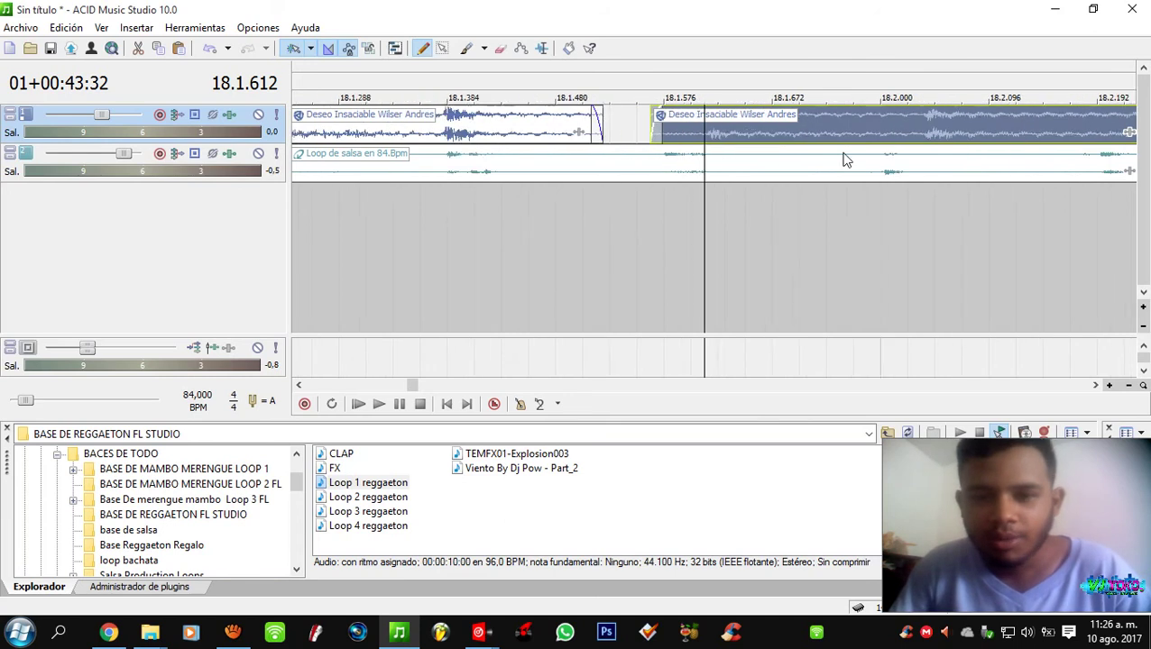
scroll(753, 142, up, 2)
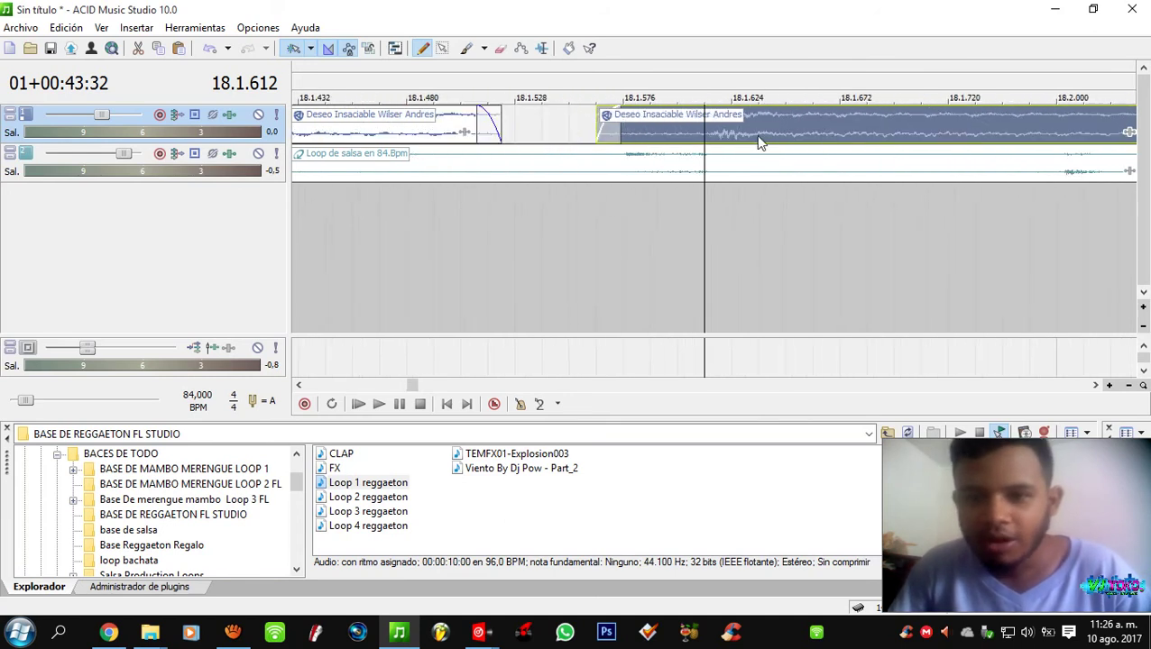
drag(738, 129, 663, 129)
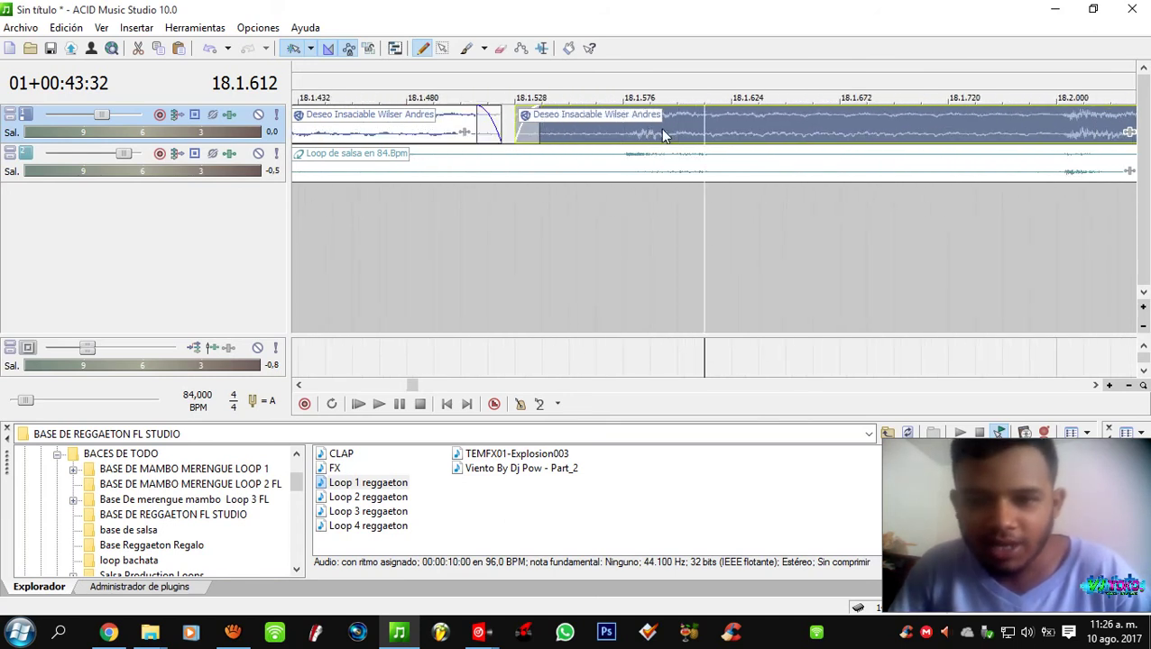
- Check the second part's beat against 18.1.576 and extend its start back to overlap the first part in a short crossfade
scroll(721, 140, up, 3)
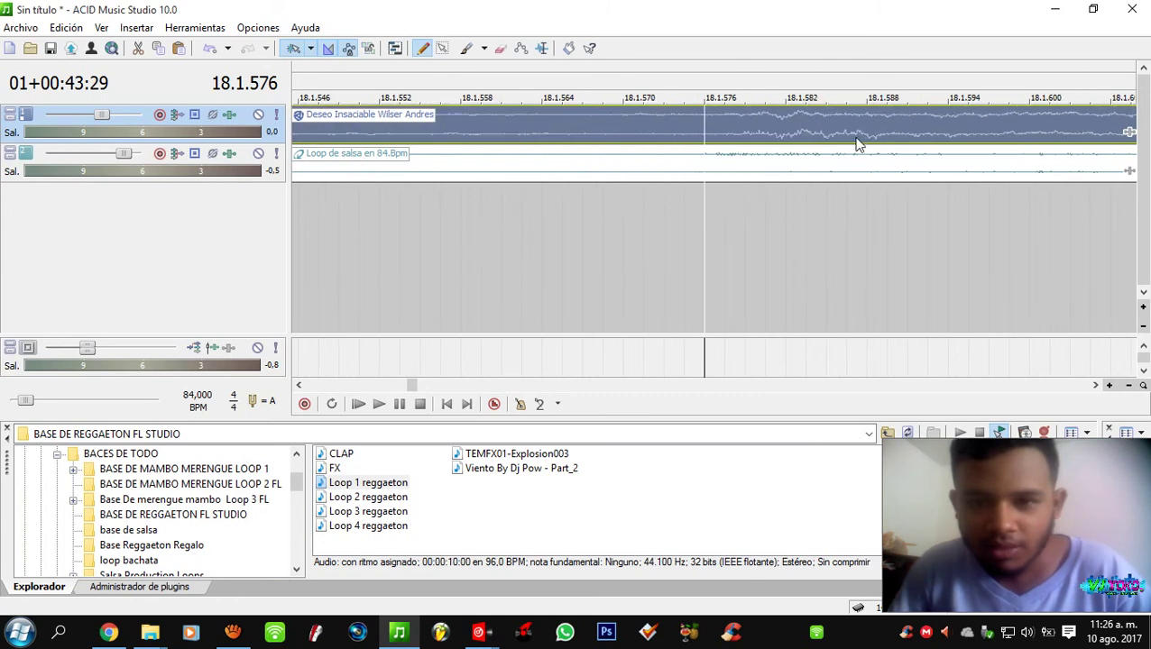
scroll(770, 133, down, 3)
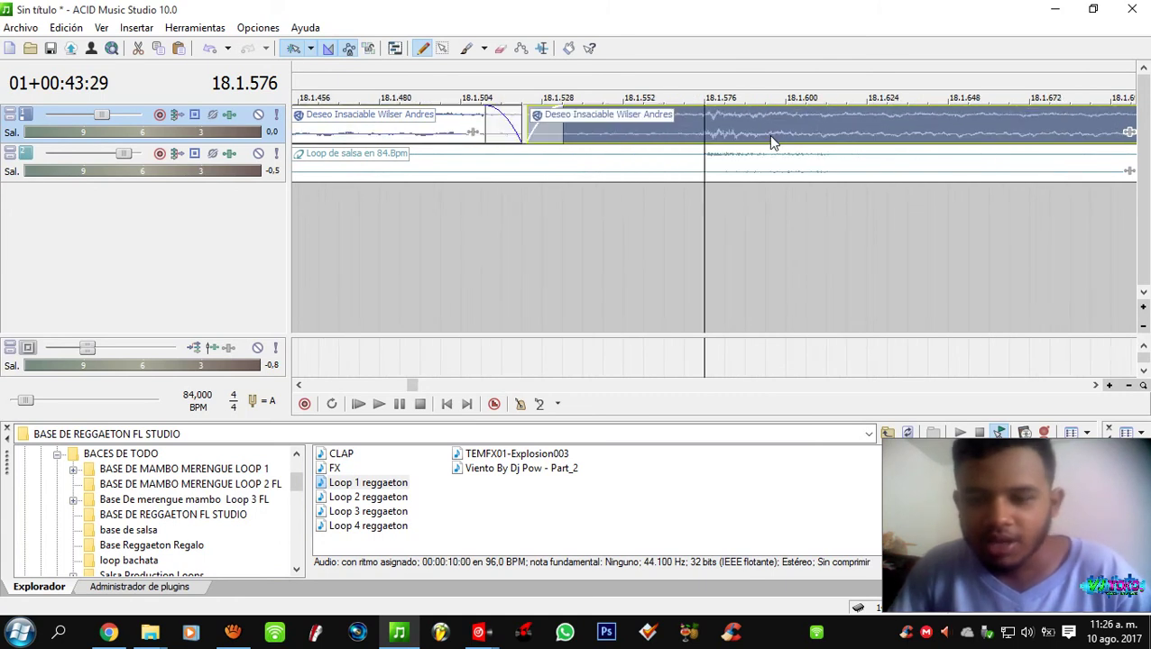
scroll(730, 160, up, 1)
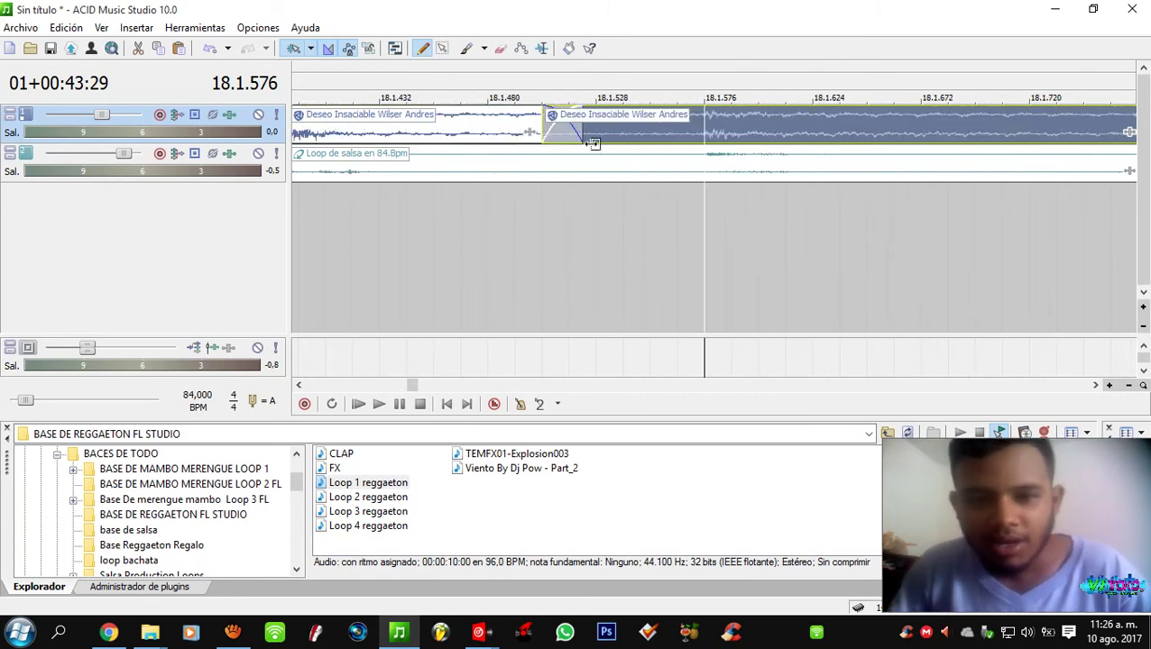
scroll(796, 175, down, 3)
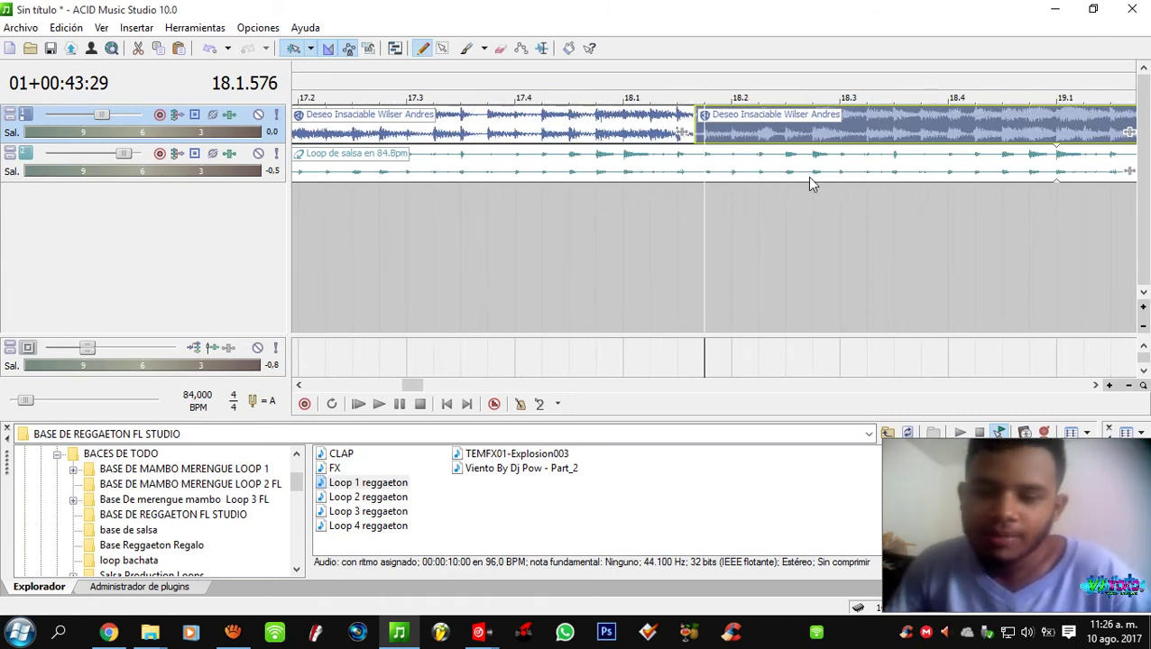
- Examine the song's waveform against the salsa loop's beats at 18.3.384 and 18.3.576
click(894, 97)
scroll(756, 133, up, 4)
scroll(748, 126, down, 4)
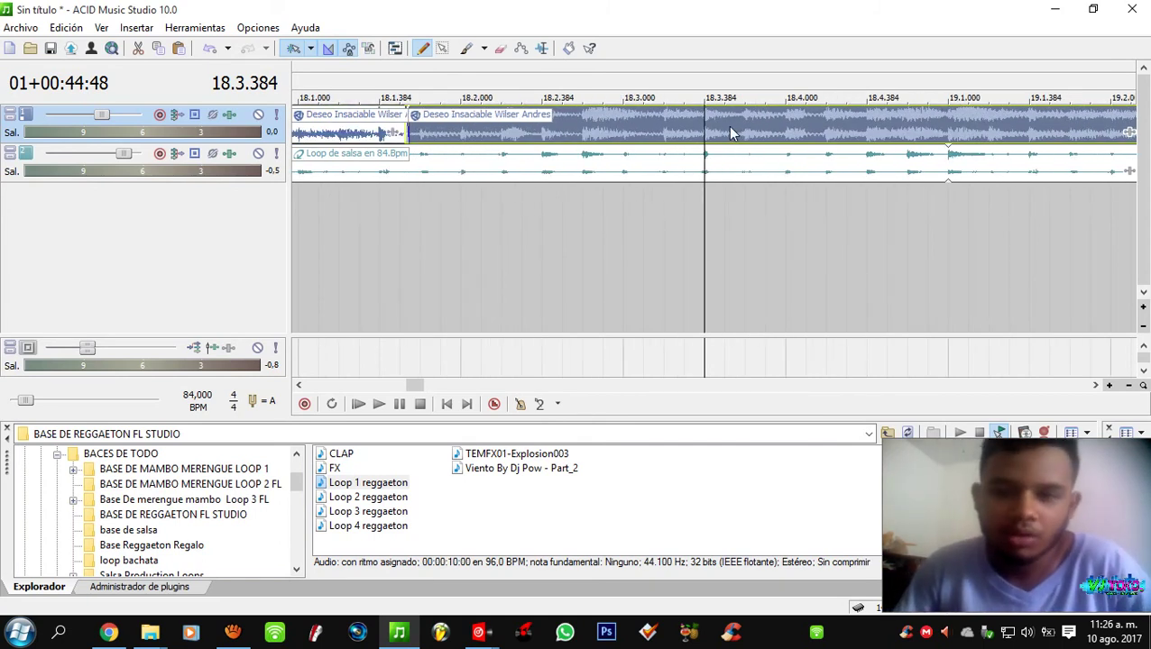
scroll(730, 133, up, 2)
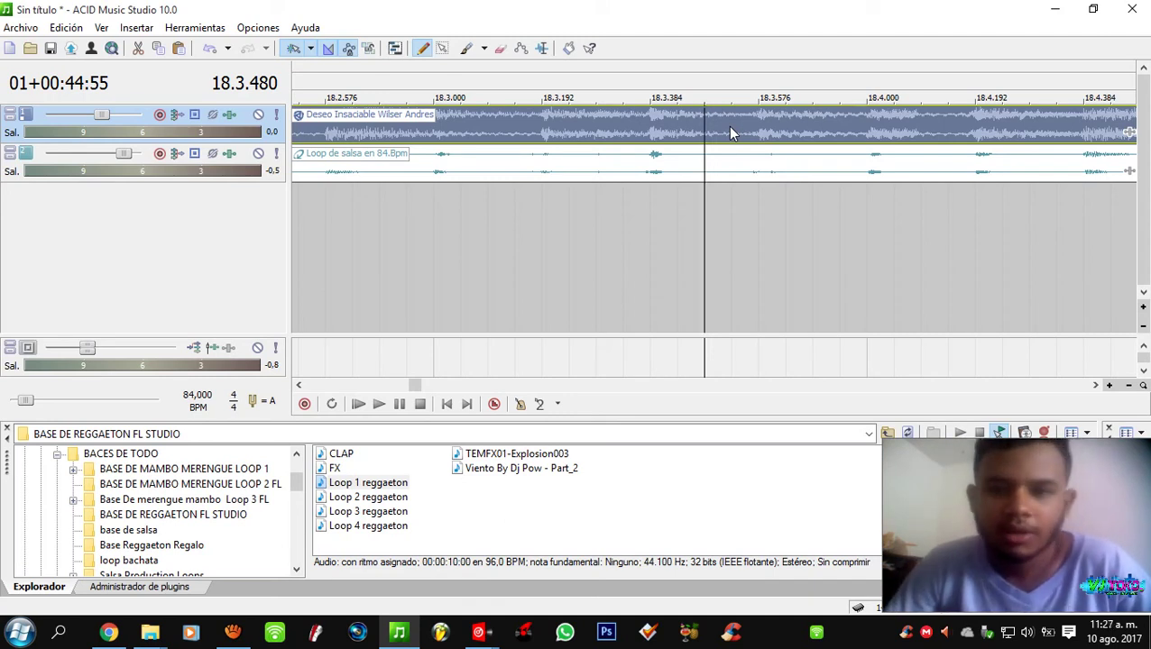
click(755, 142)
scroll(758, 141, up, 3)
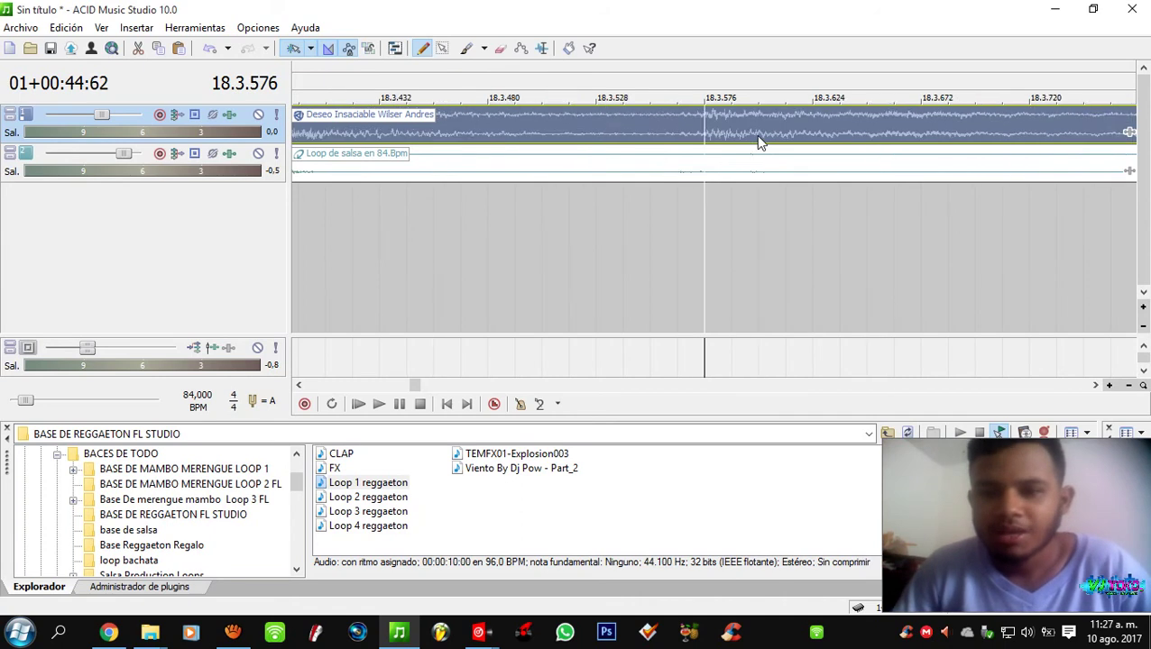
scroll(757, 141, down, 3)
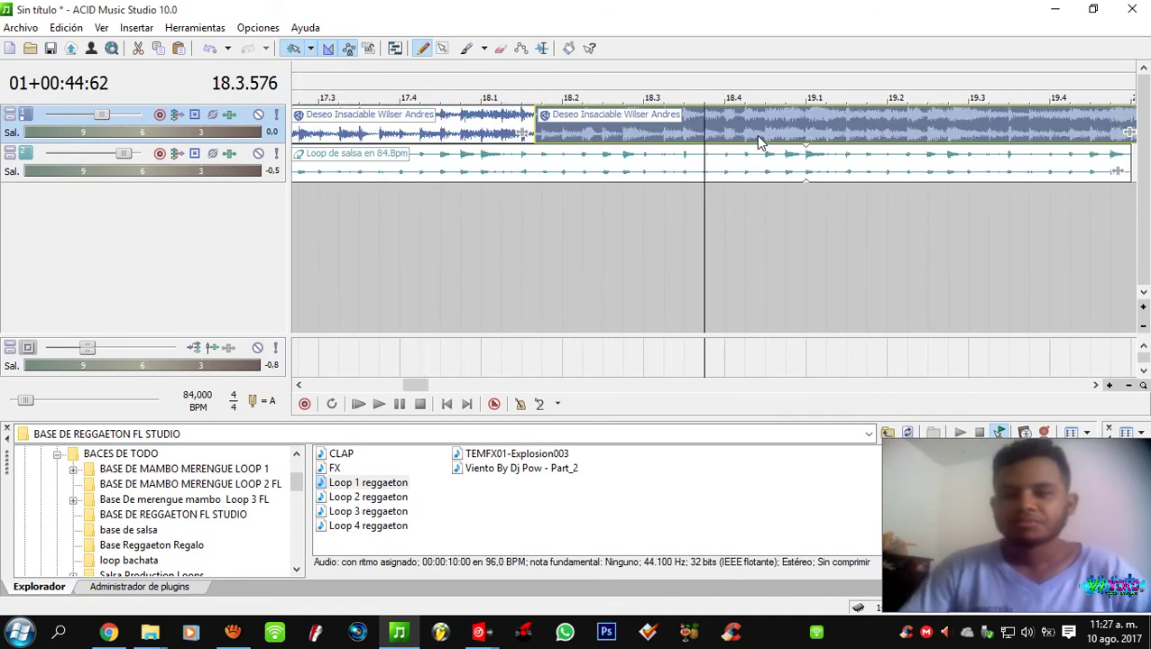
- Compare the song's second part with the salsa loop's beats around 18.2.000 and 18.4.384
click(574, 144)
scroll(595, 140, up, 6)
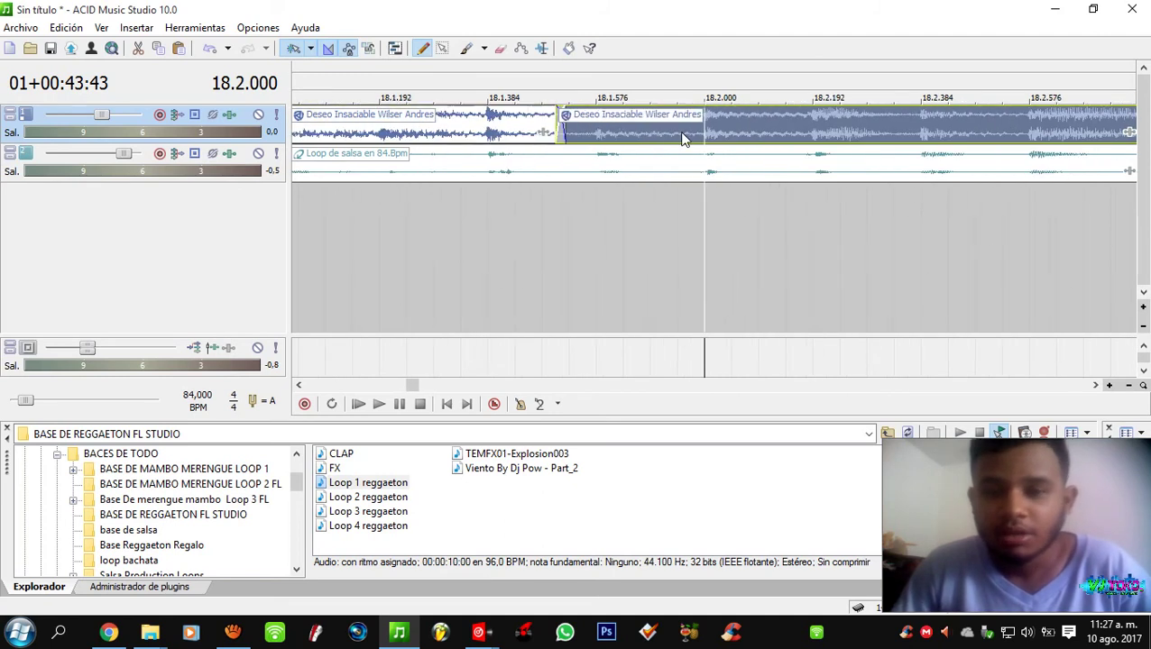
scroll(685, 138, down, 4)
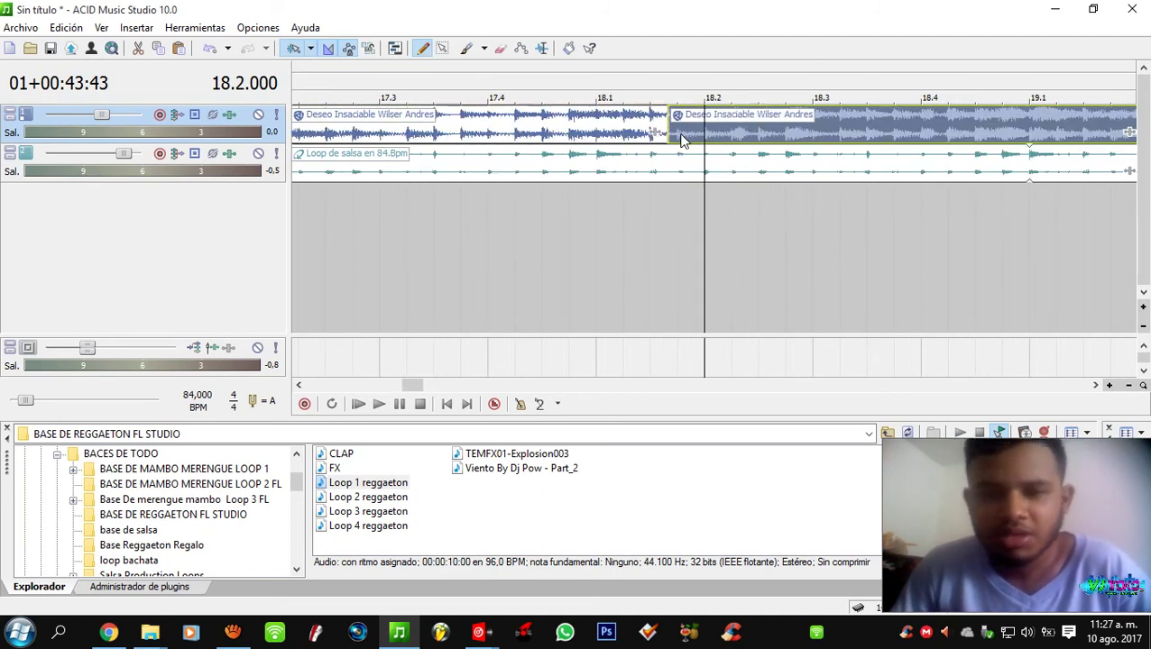
click(801, 136)
click(704, 135)
scroll(781, 140, up, 3)
scroll(781, 140, down, 5)
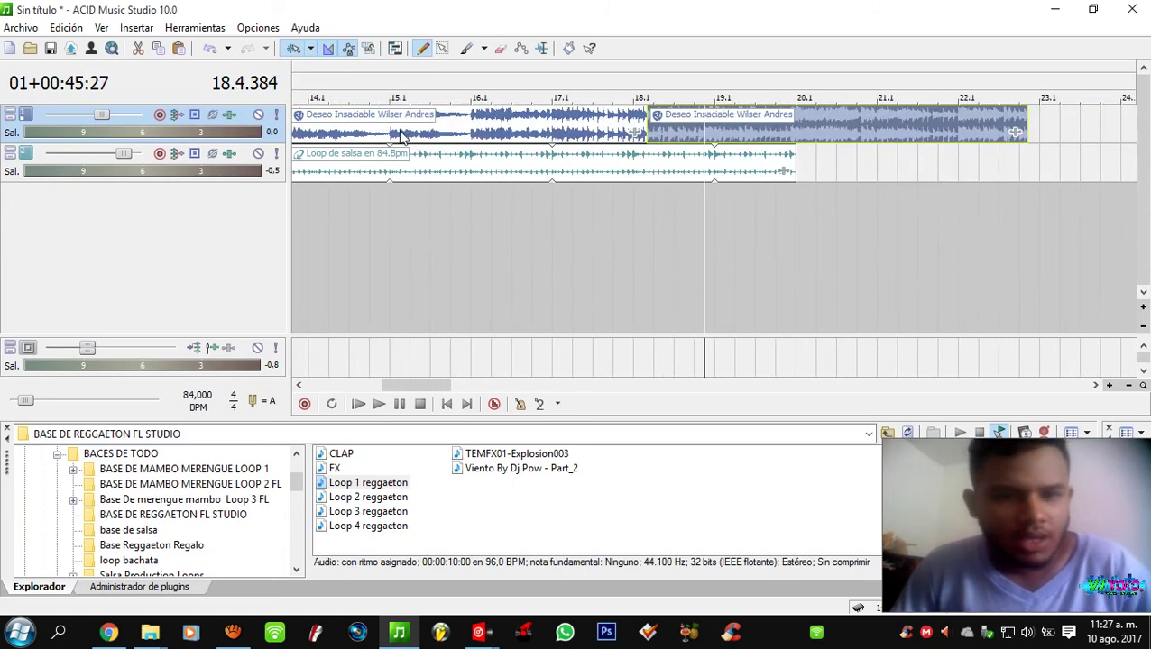
- Check the alignment of the song's first part with the salsa loop at 17.1.000
click(404, 139)
scroll(369, 142, down, 3)
click(336, 140)
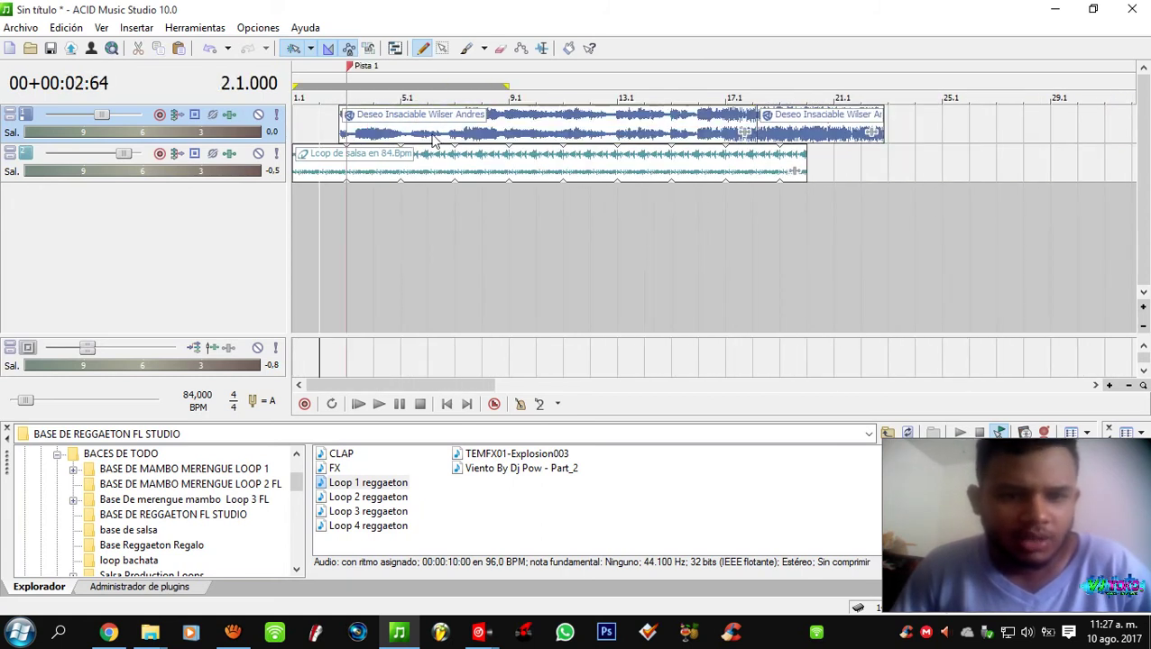
click(732, 134)
scroll(711, 129, up, 4)
scroll(712, 130, down, 2)
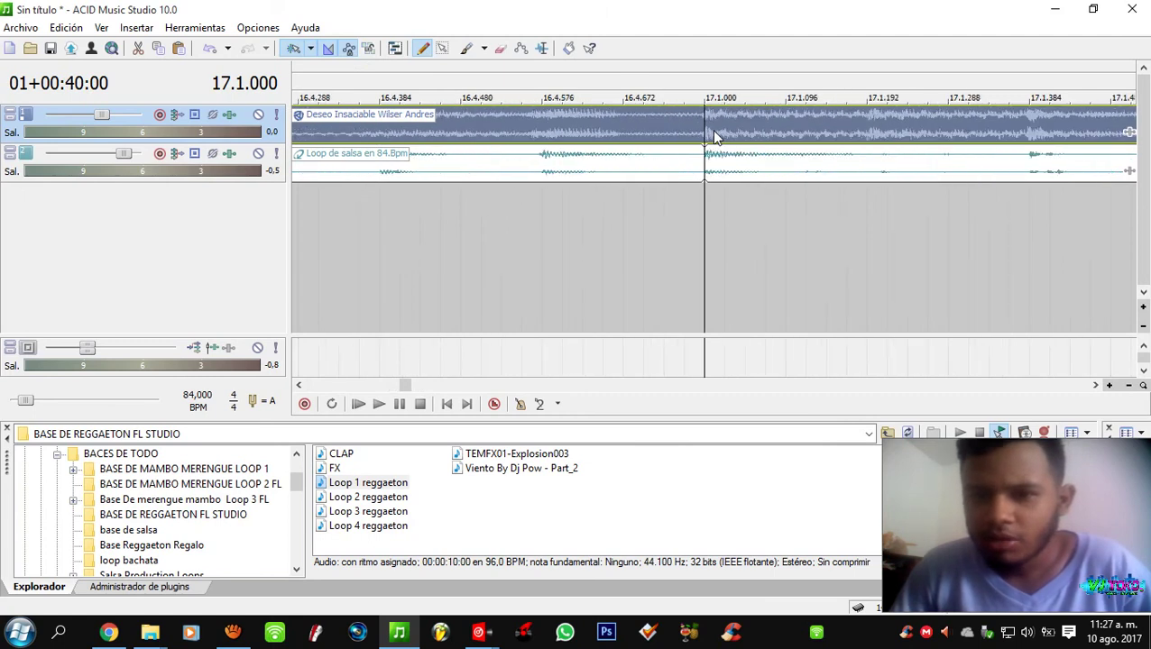
scroll(678, 144, down, 4)
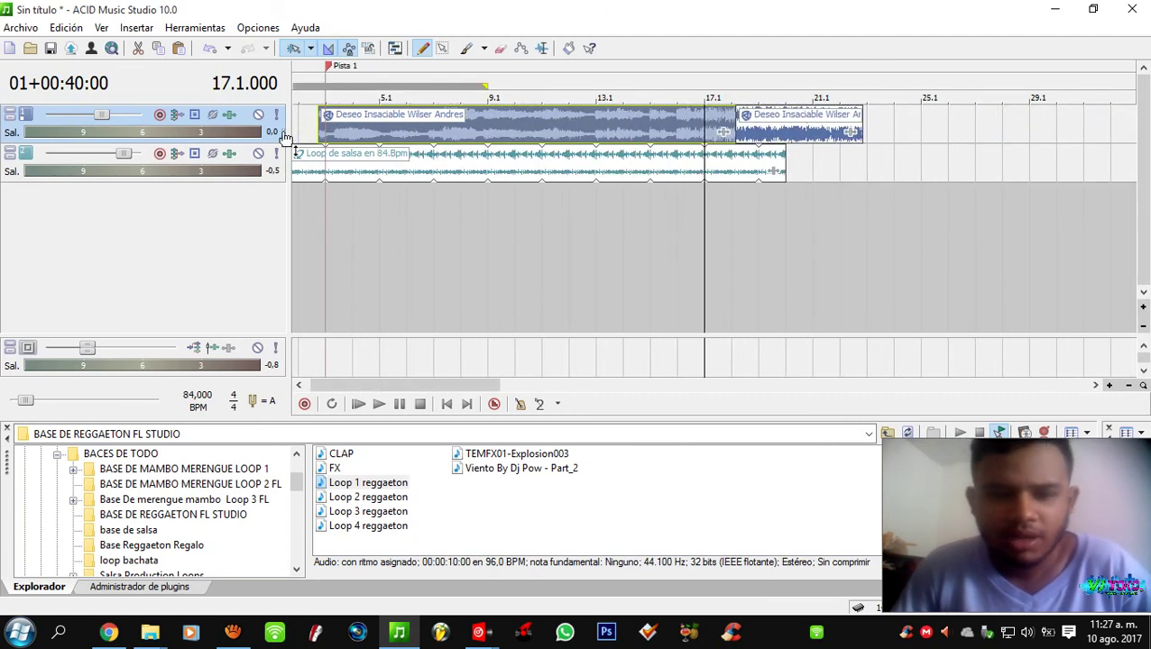
- Play the mix from the project start at 1.1.000, then stop playback
click(309, 126)
scroll(310, 123, up, 5)
click(304, 122)
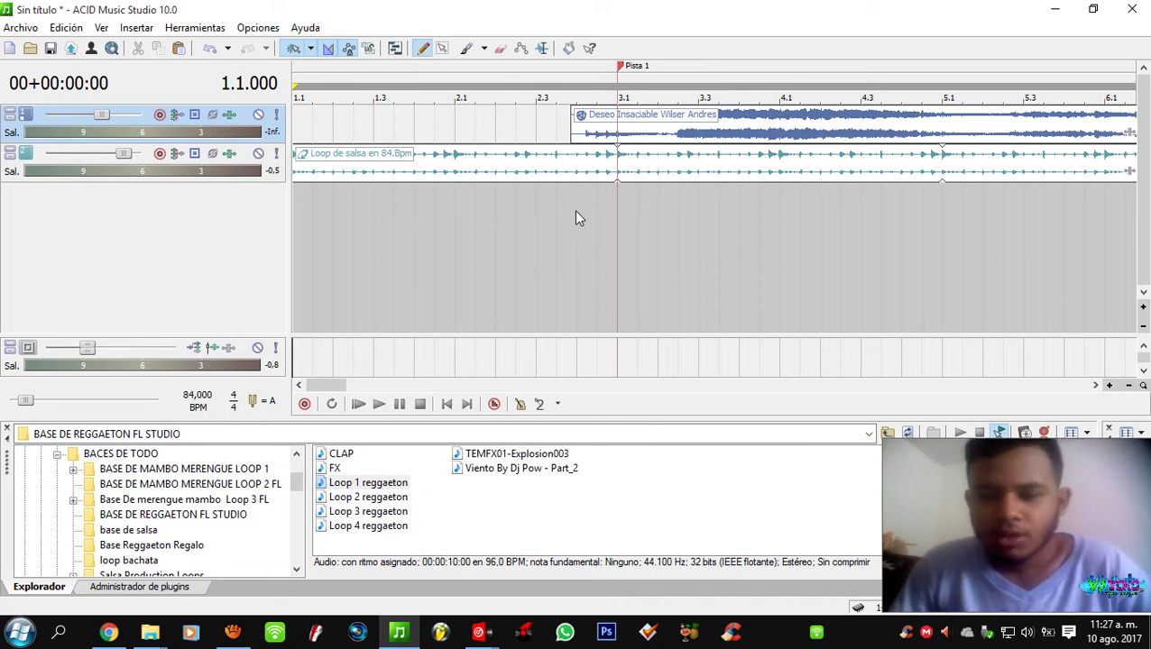
click(378, 404)
click(419, 404)
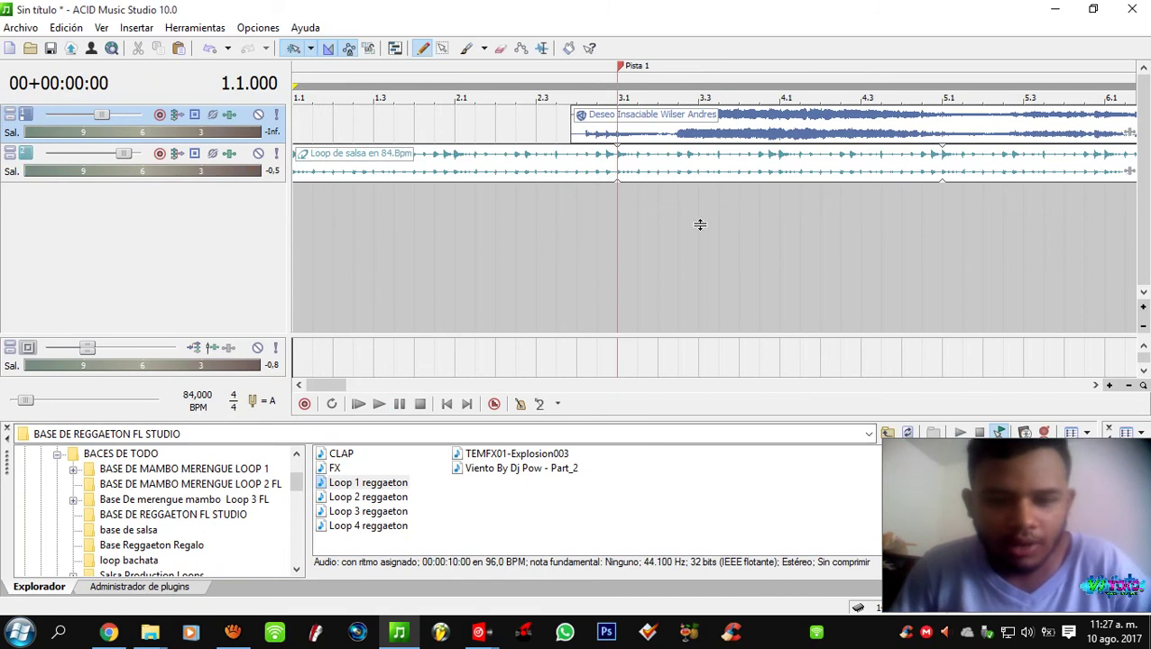
- Examine the song's entry at 3.2.384 and select the sample "Viento By Dj Pow - Part_2"
click(660, 201)
click(668, 198)
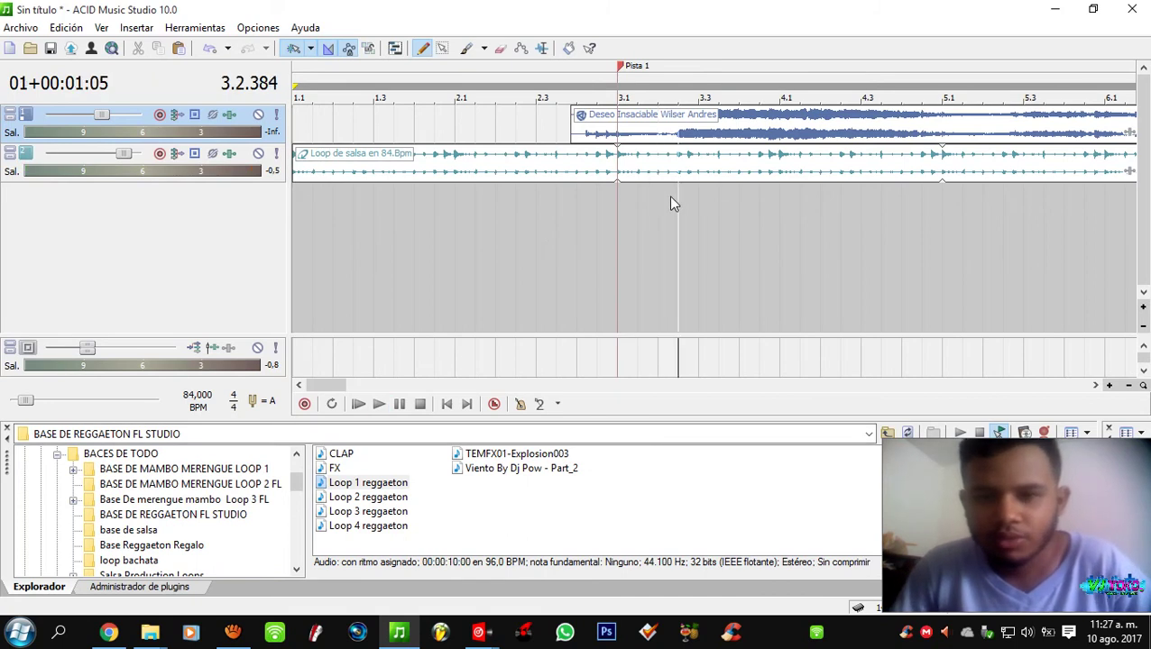
scroll(668, 198, up, 3)
scroll(649, 207, down, 2)
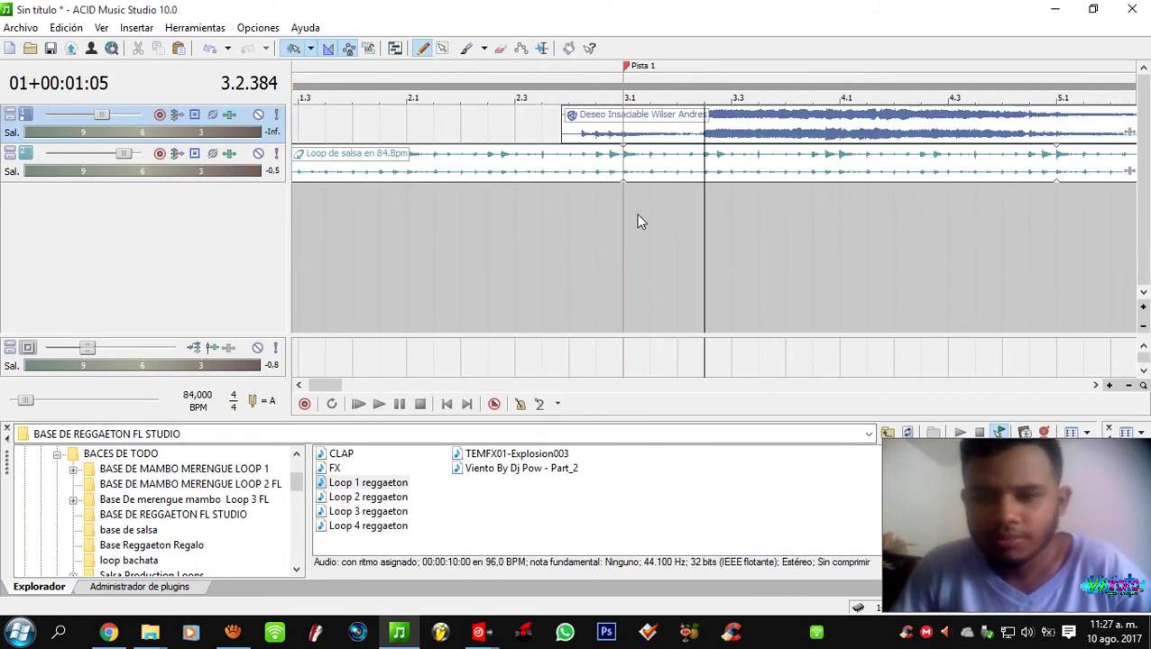
click(508, 469)
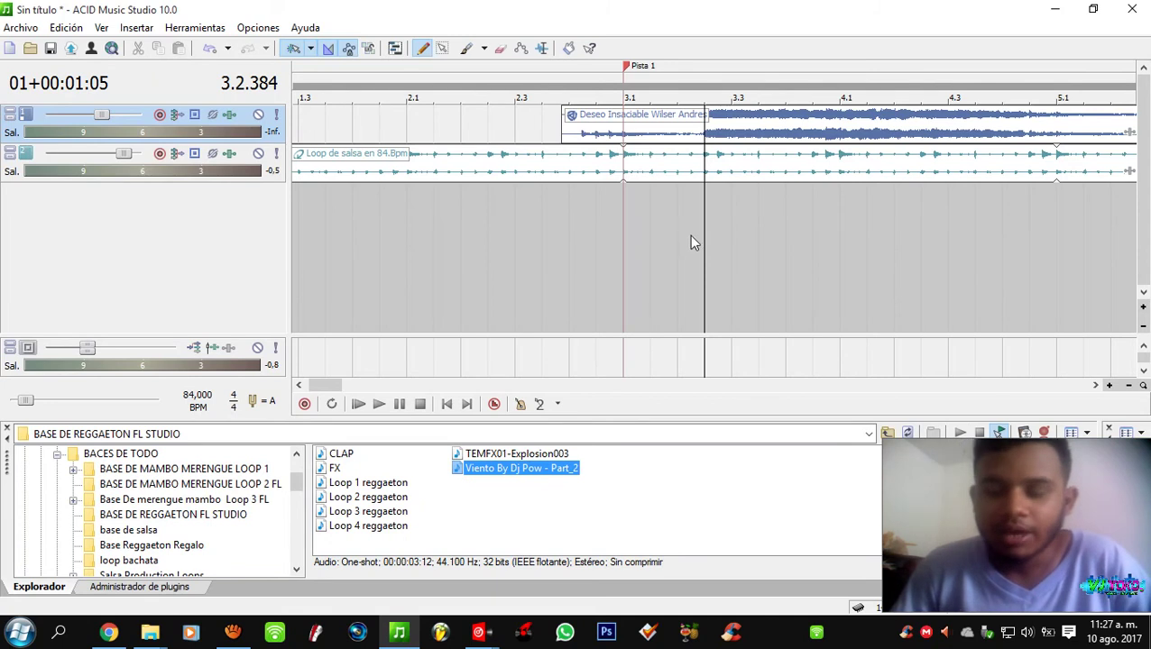
- Switch to File Explorer and open the "Bases de Reggaeton, Electro, Cumbia, Rock, Hip Hop, Tribal y Baladas" folder in Downloads
click(145, 637)
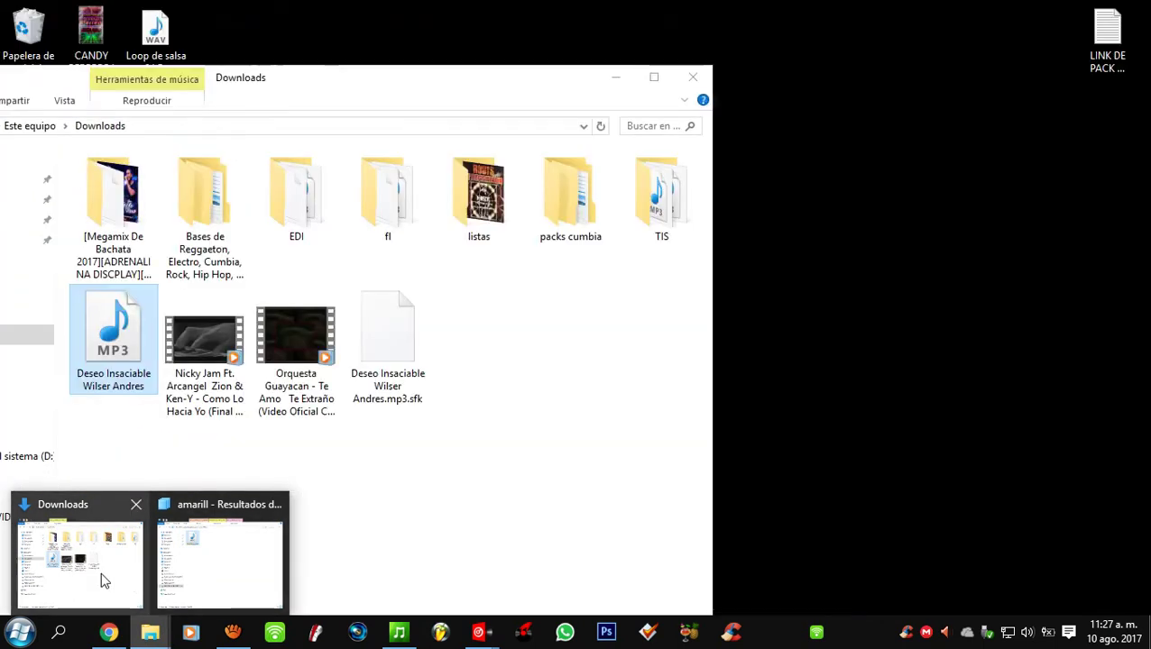
click(104, 581)
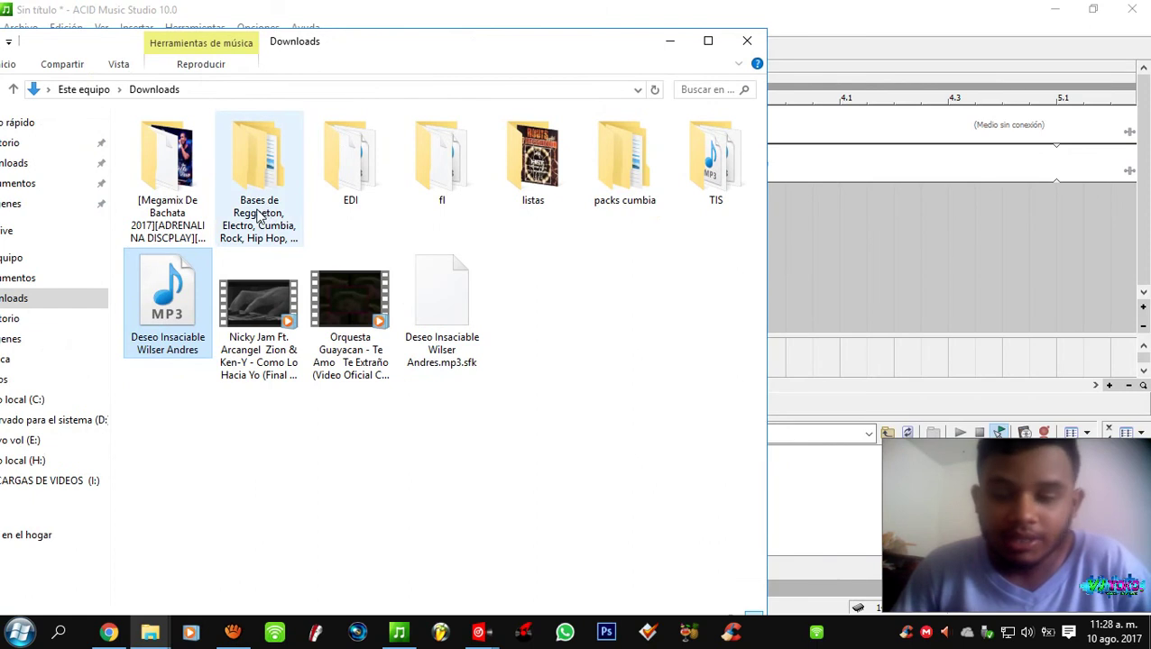
click(267, 198)
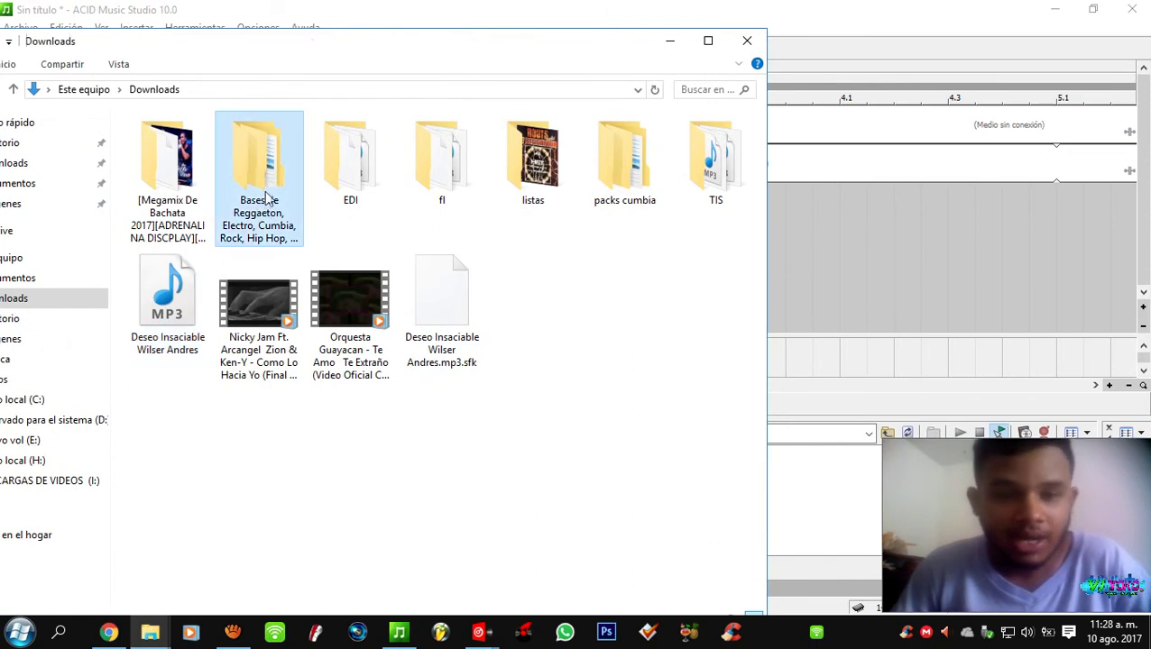
click(267, 236)
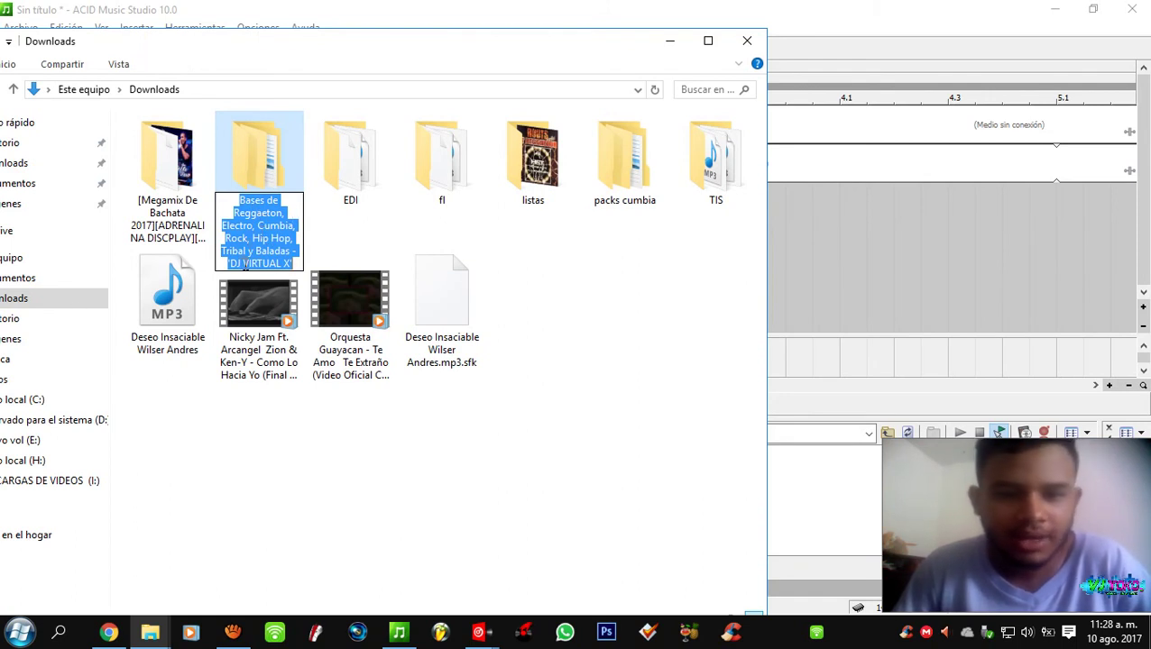
key(Escape)
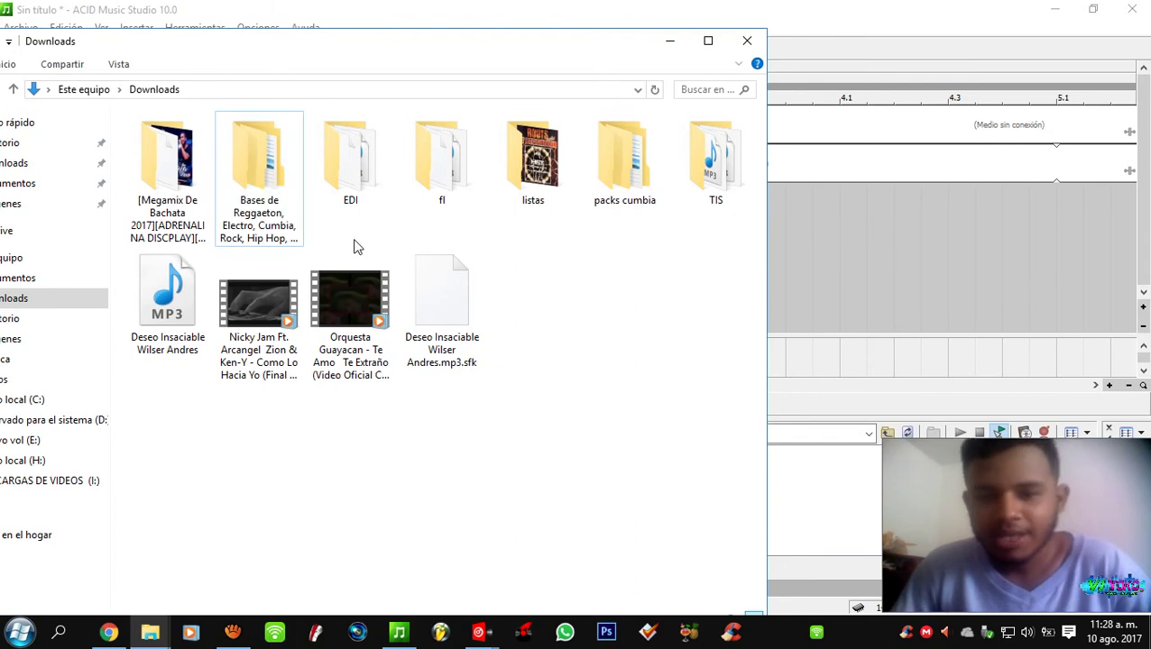
double_click(259, 171)
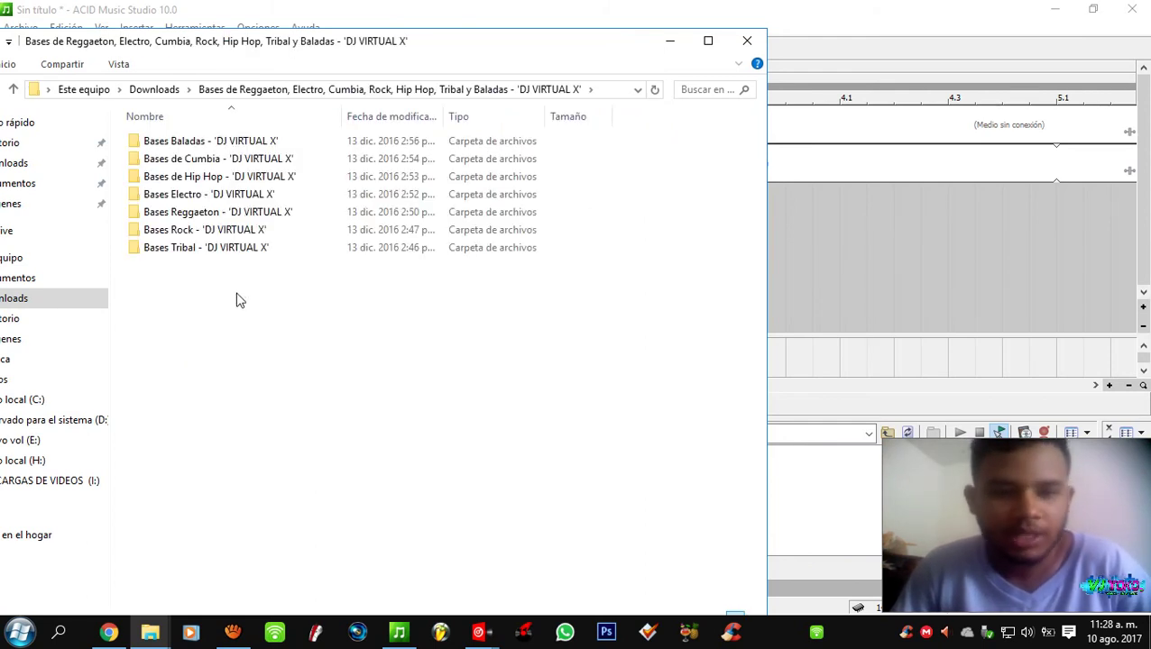
- Look over all the genre folders in the pack and select the "Bases de Cumbia" folder
drag(207, 299, 206, 131)
click(230, 350)
drag(230, 350, 227, 131)
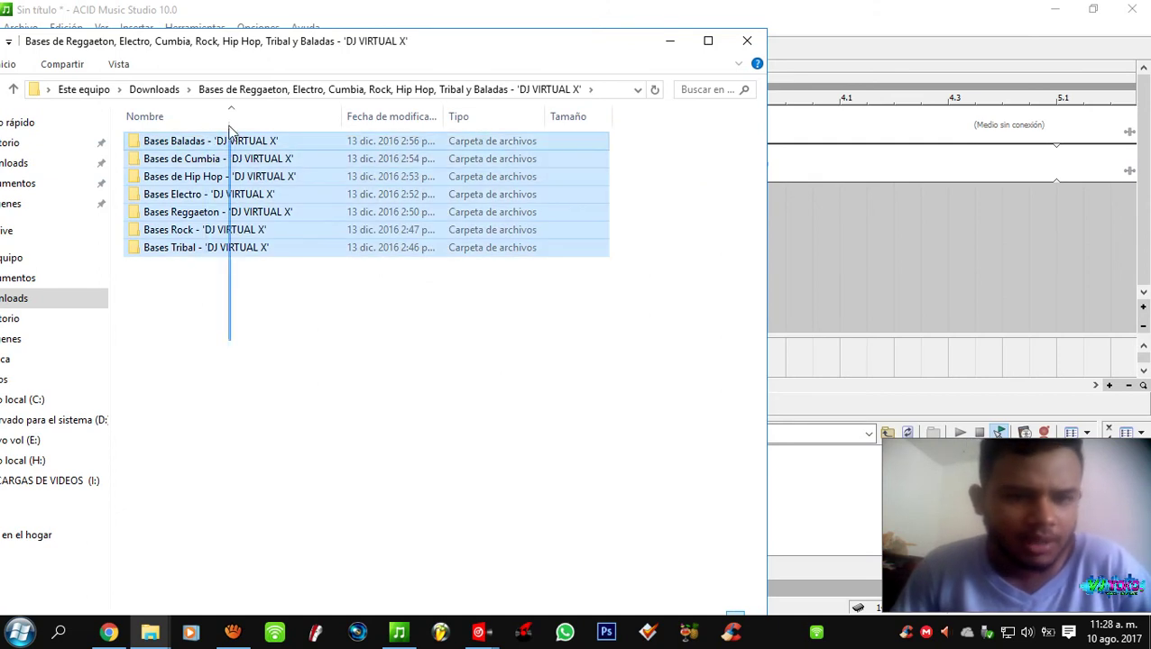
click(241, 290)
click(213, 165)
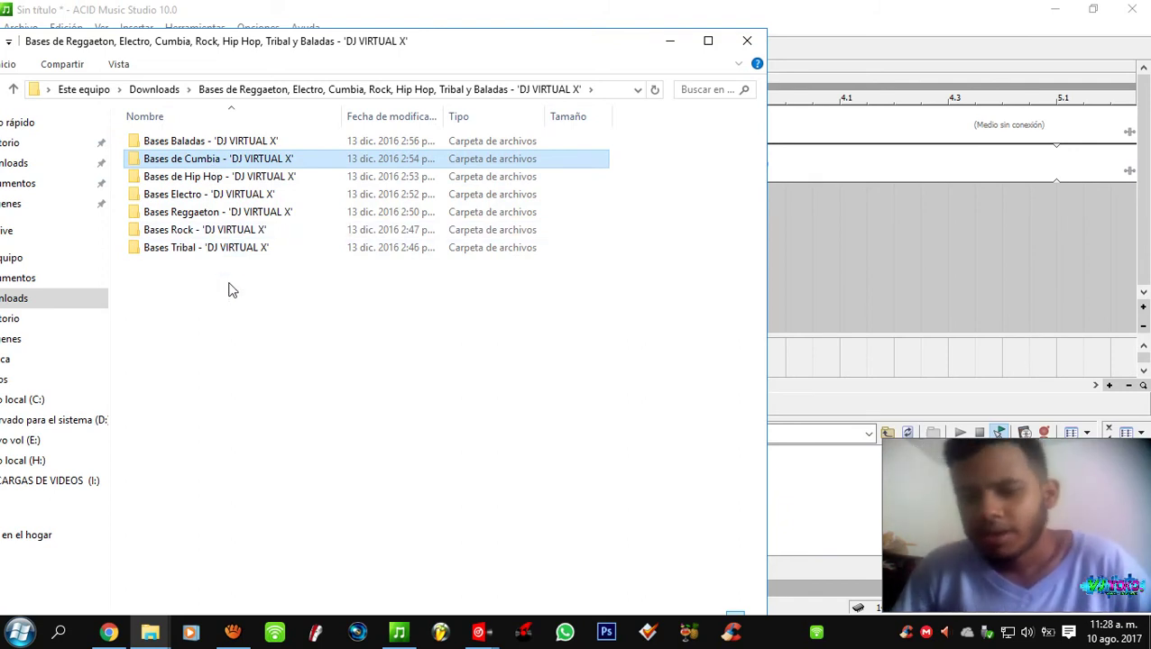
- Switch to VirtualDJ and look through the salsa tracks in the "Trampas (Salsa)" folder
mouse_move(481, 632)
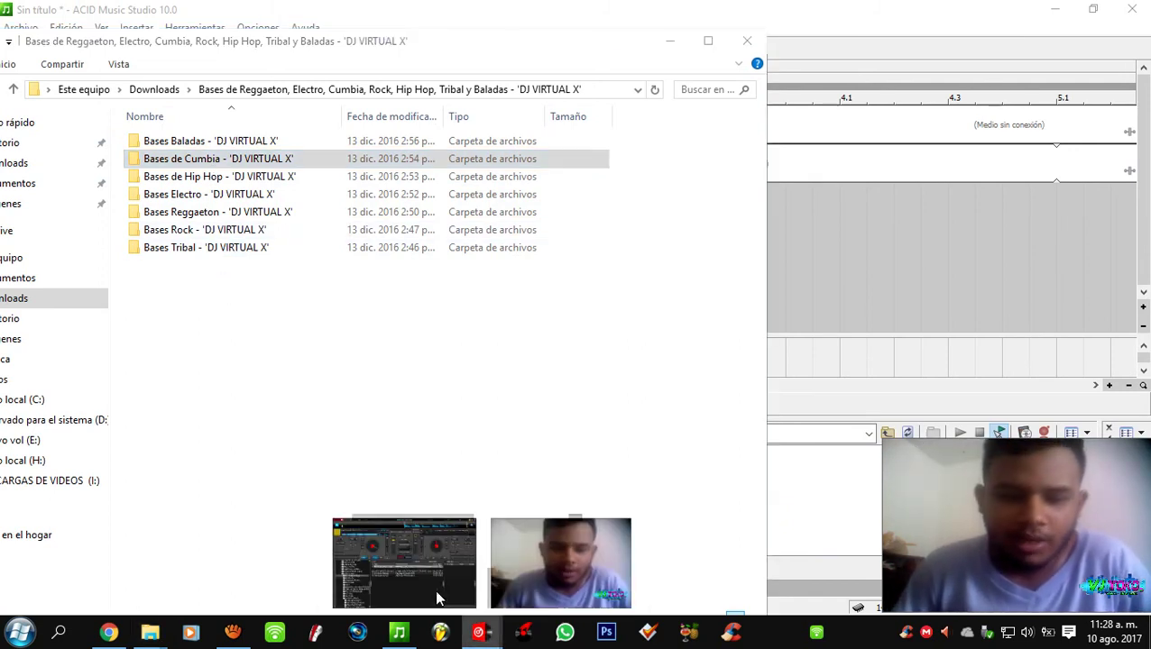
click(433, 589)
scroll(243, 379, down, 3)
click(240, 365)
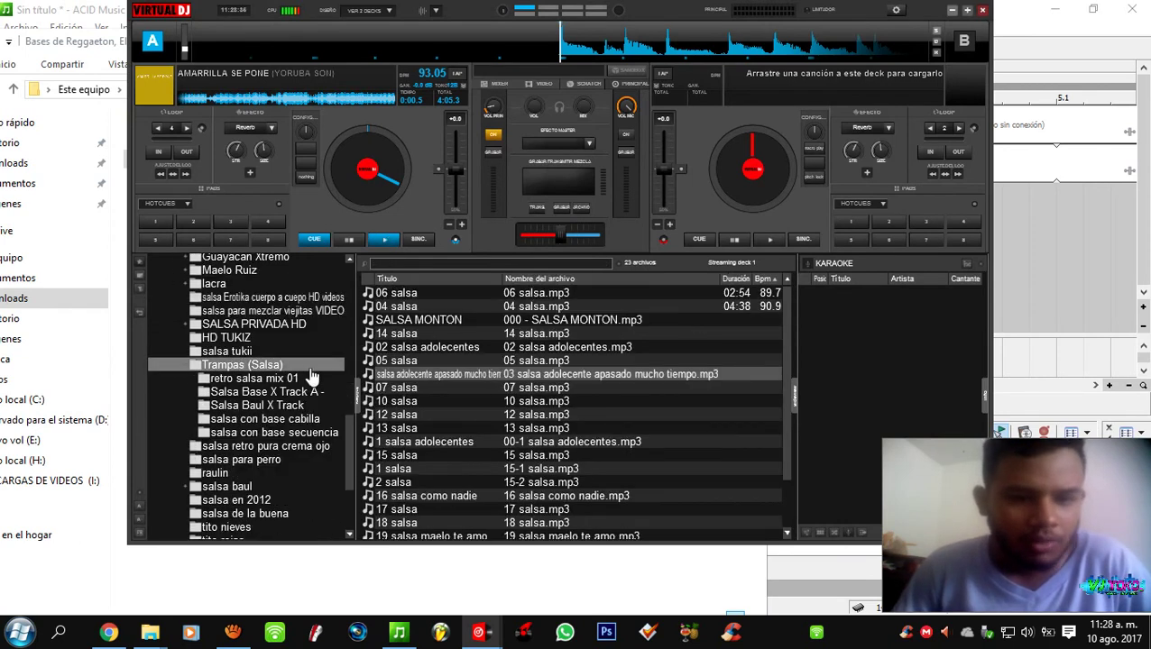
click(460, 336)
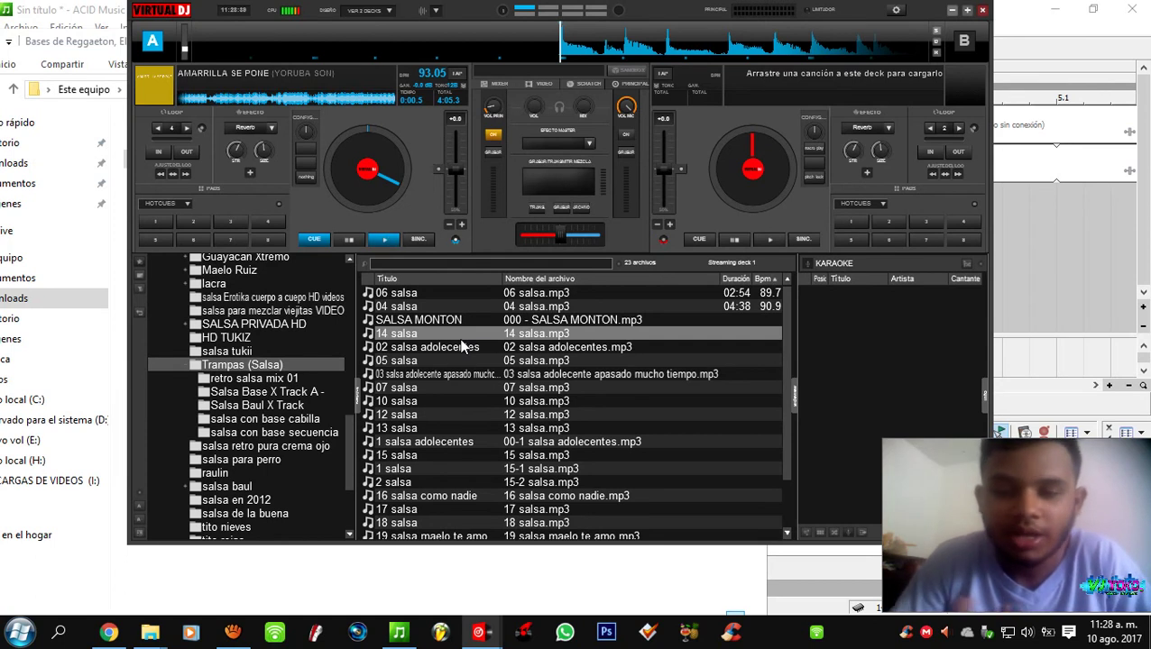
click(428, 360)
scroll(419, 362, down, 2)
scroll(418, 362, up, 2)
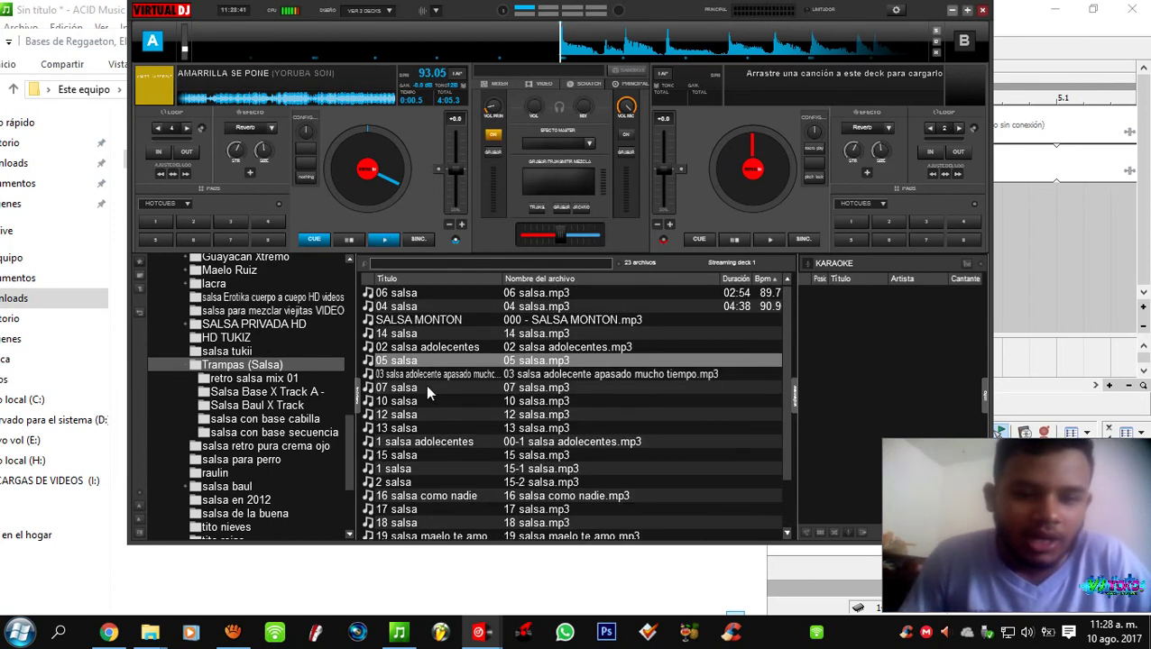
click(397, 388)
double_click(243, 366)
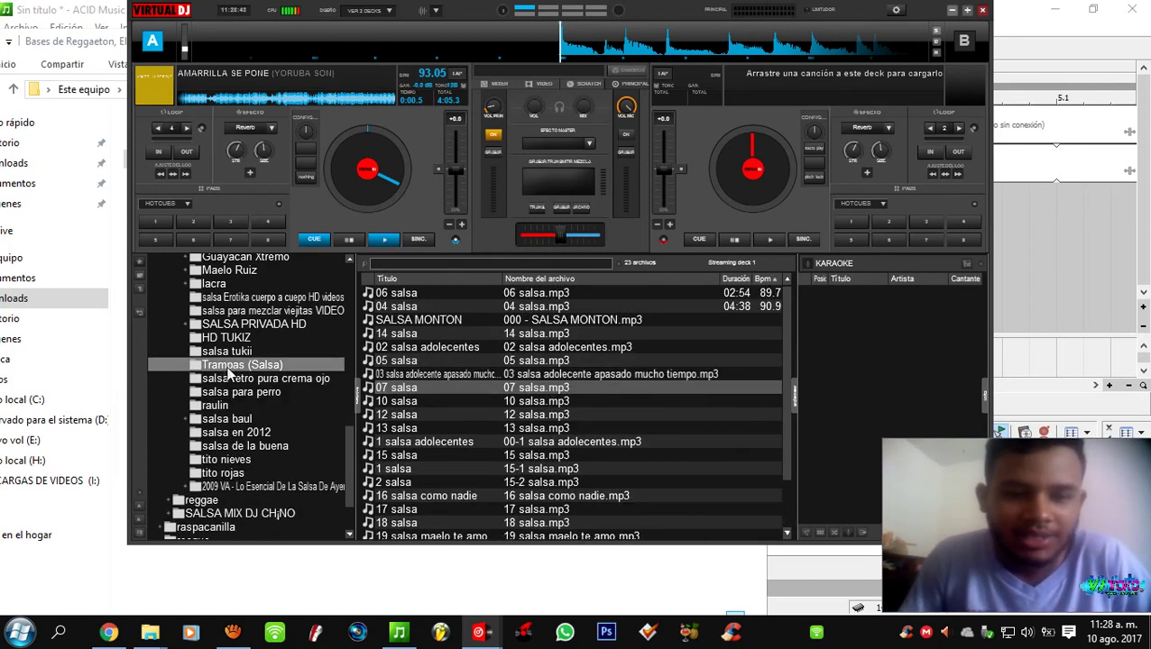
click(397, 414)
click(421, 360)
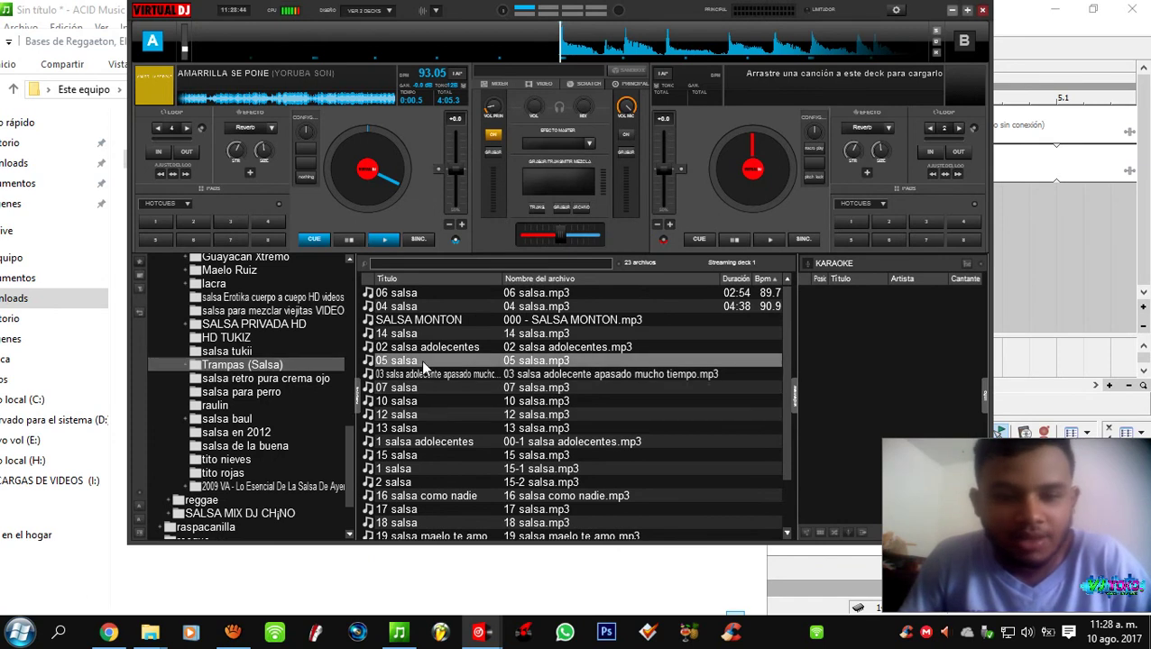
scroll(421, 359, down, 2)
click(397, 415)
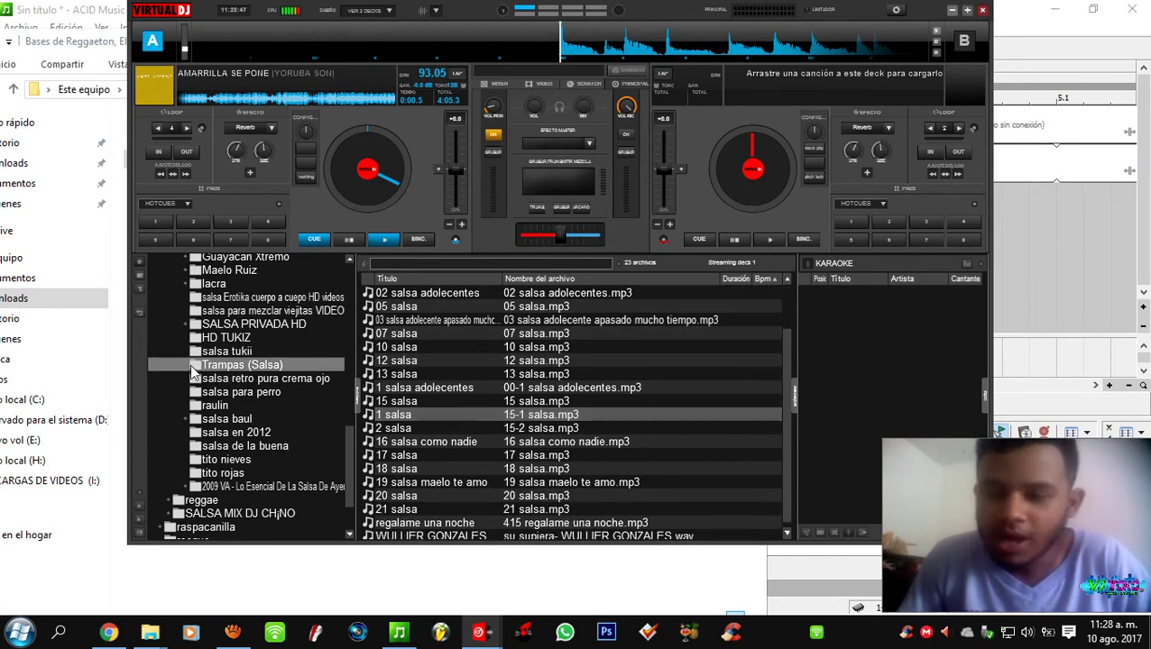
- Open the "salsa con base secuencia" subfolder of "Trampas (Salsa)" and load Pista 7 onto deck A
click(188, 364)
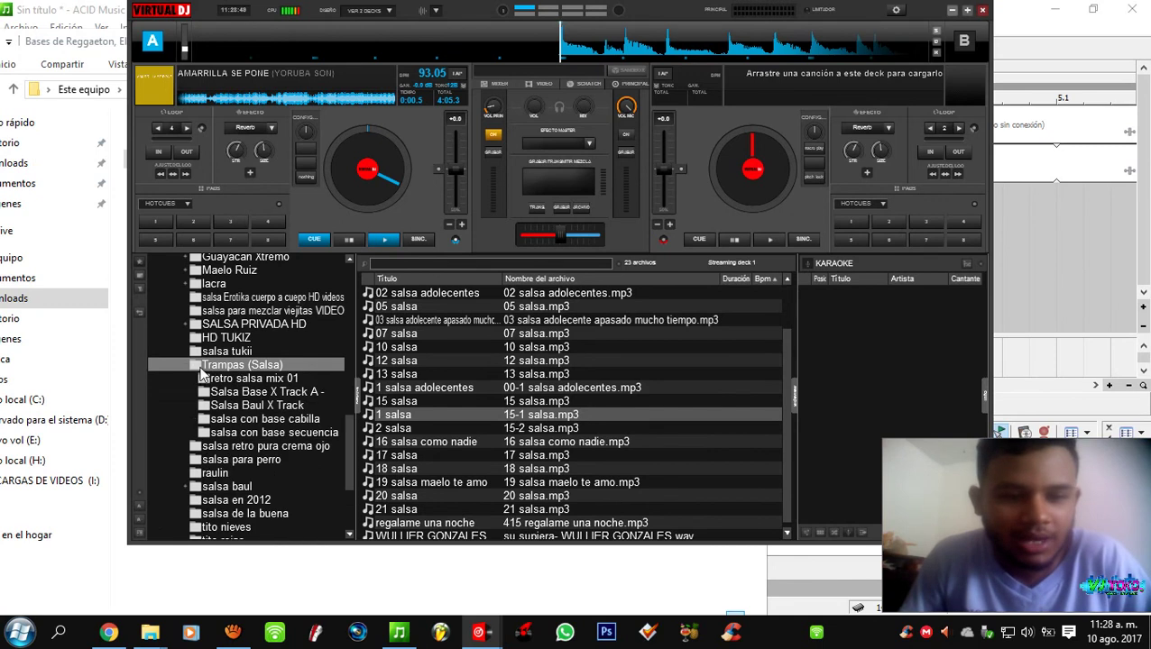
click(244, 434)
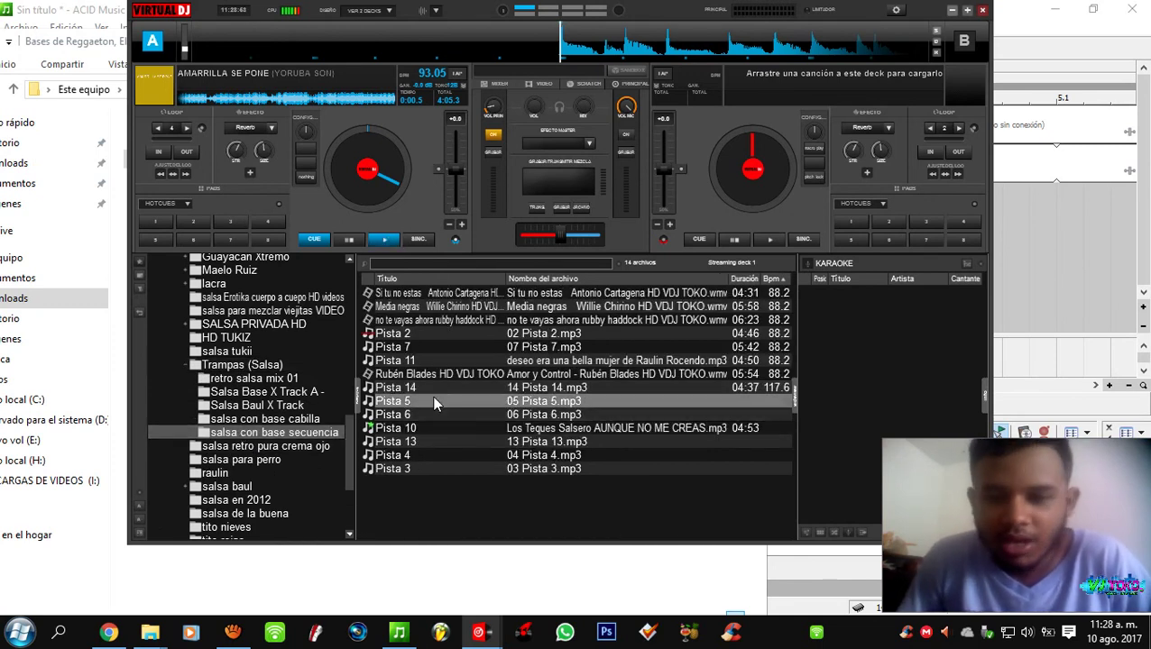
click(411, 360)
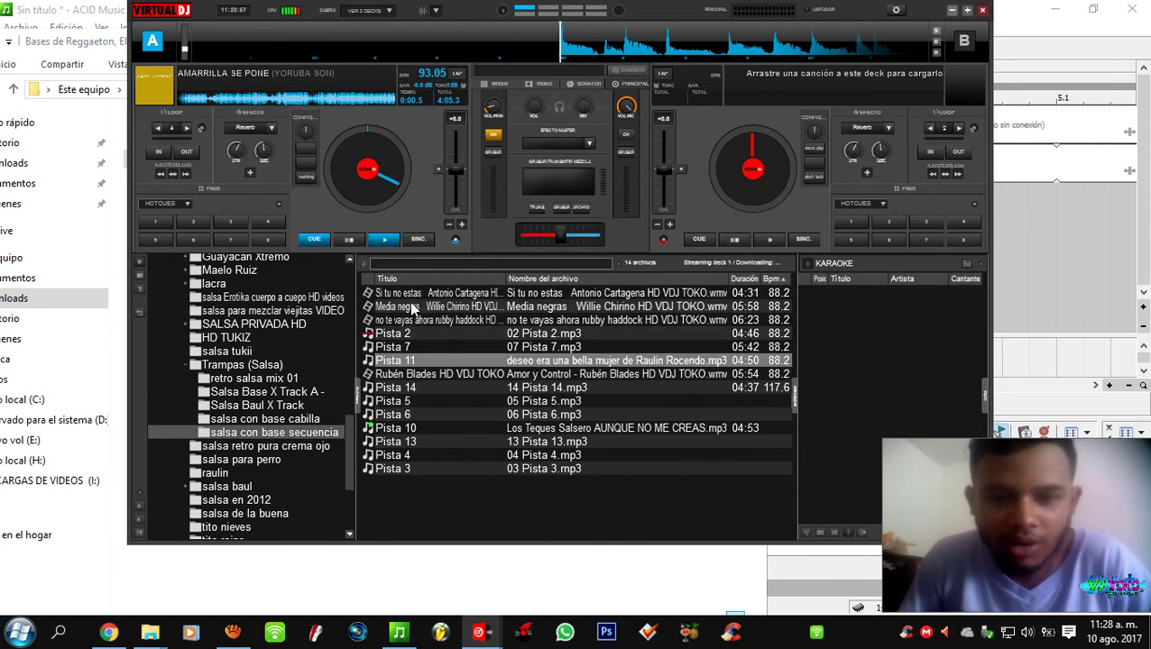
drag(420, 343, 365, 176)
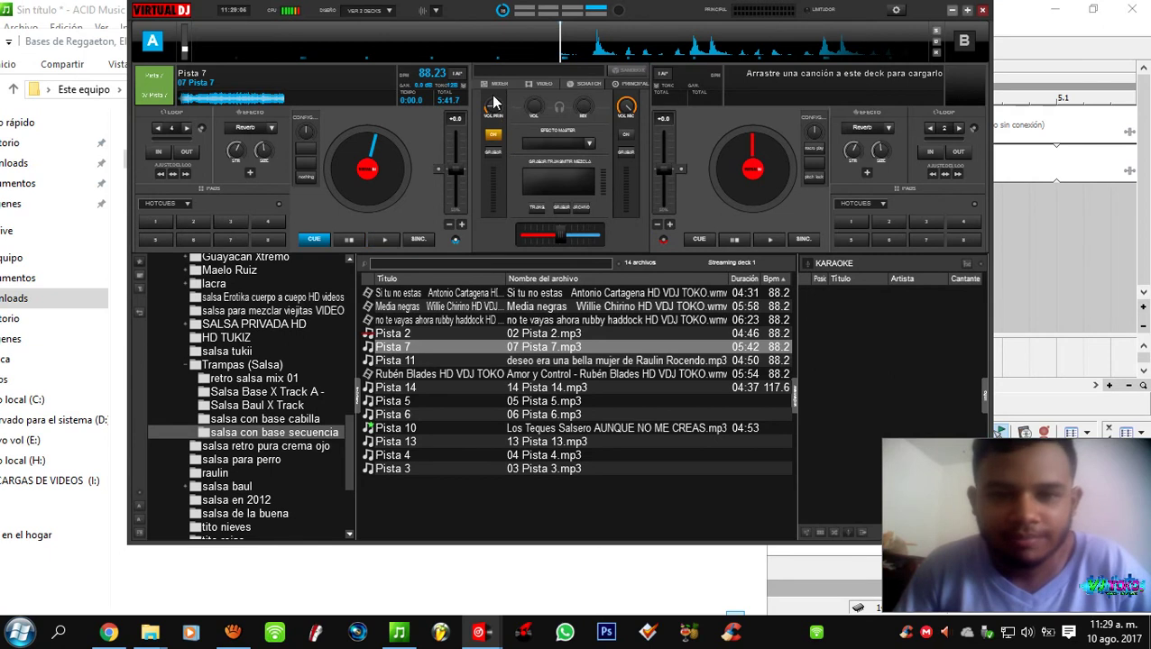
- Play Pista 7 on deck A, jump ahead within its intro, and stop it back at the start
key(space)
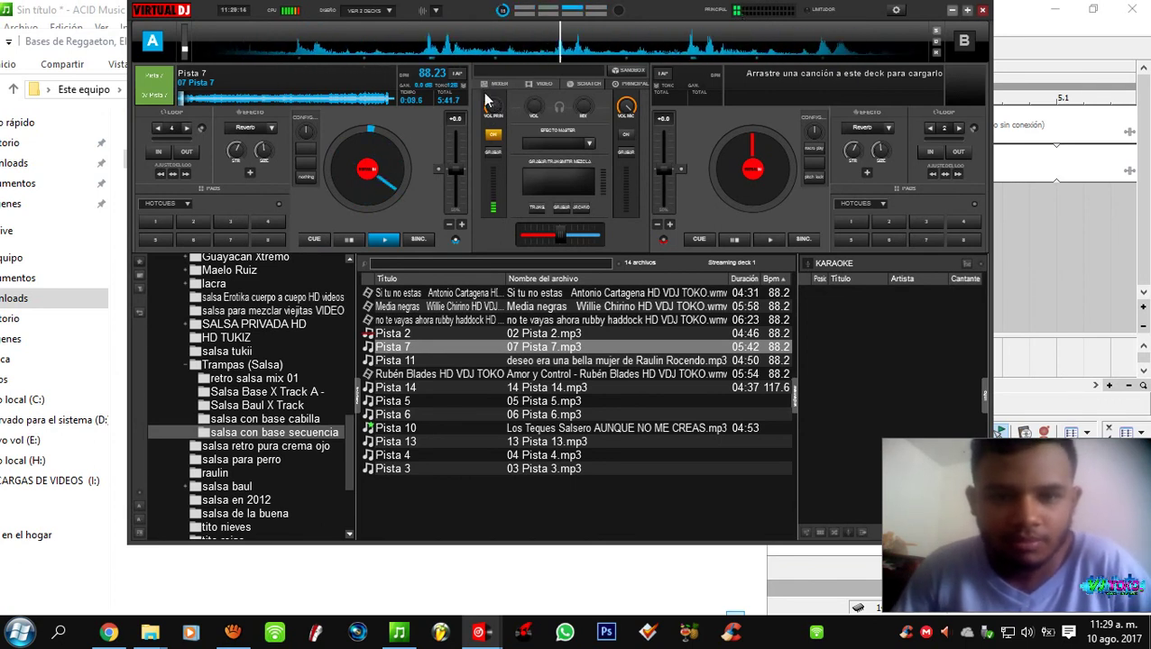
click(190, 96)
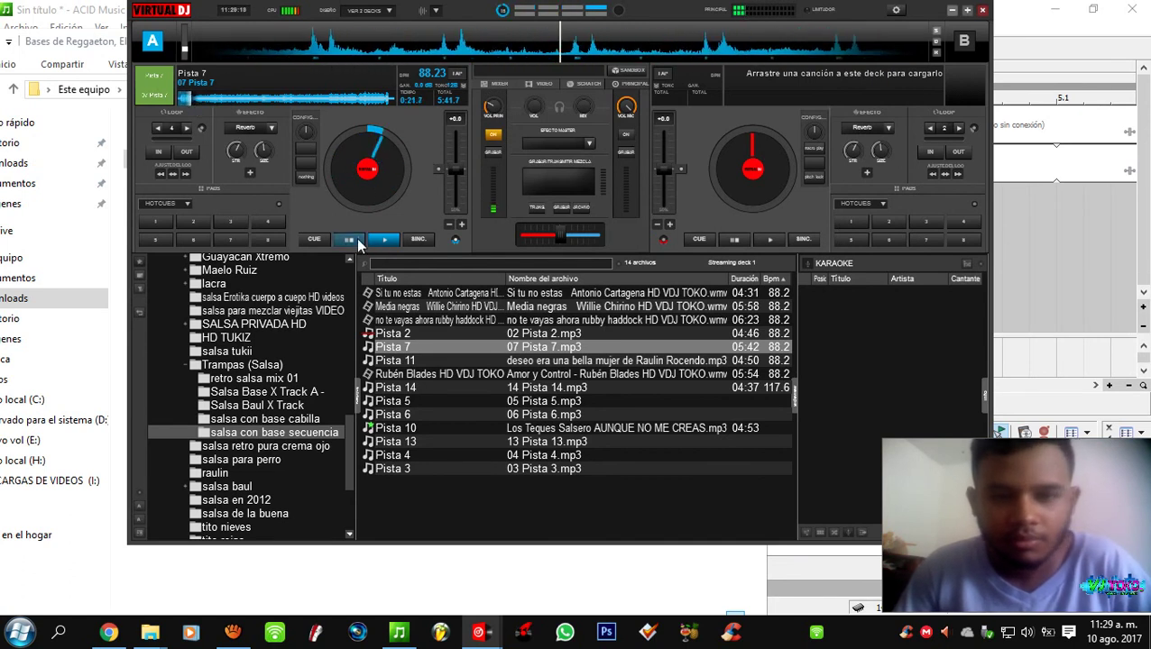
click(352, 240)
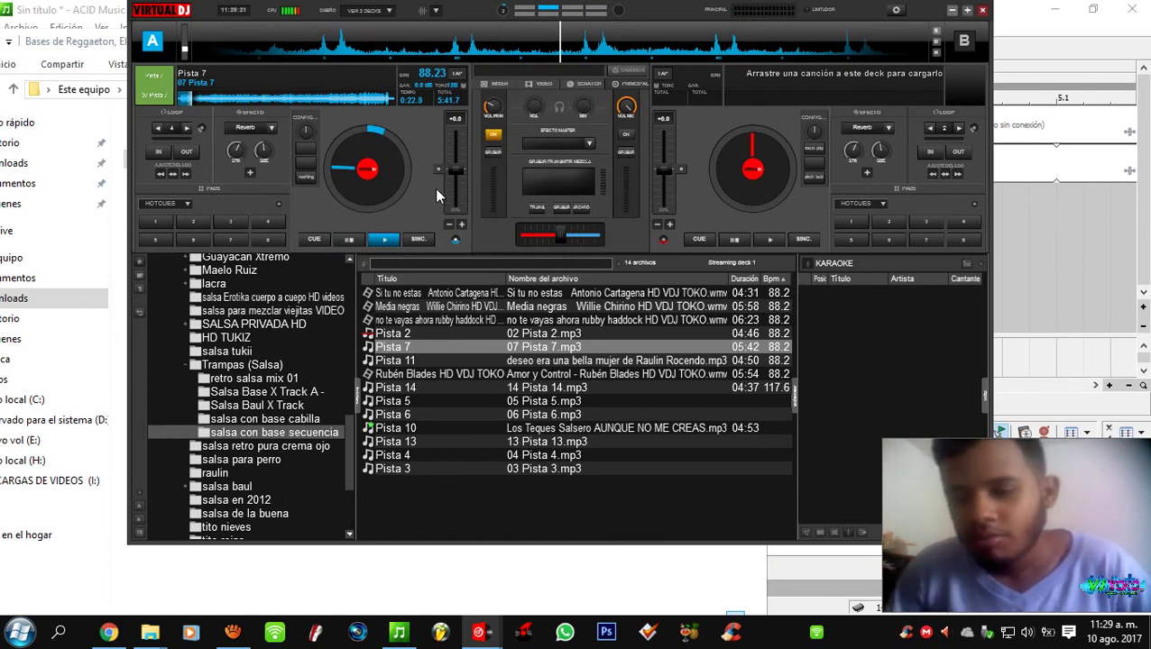
click(348, 239)
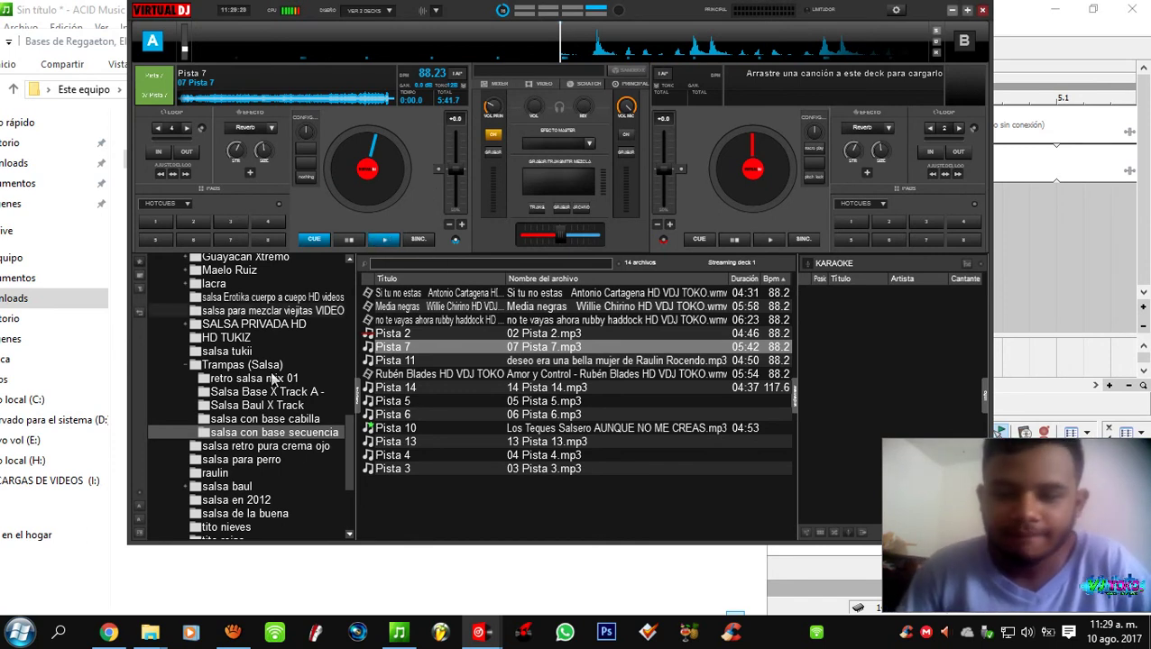
- Play Pista 7 from its start, mark a two-beat loop with in and out points, and pause the deck
click(445, 333)
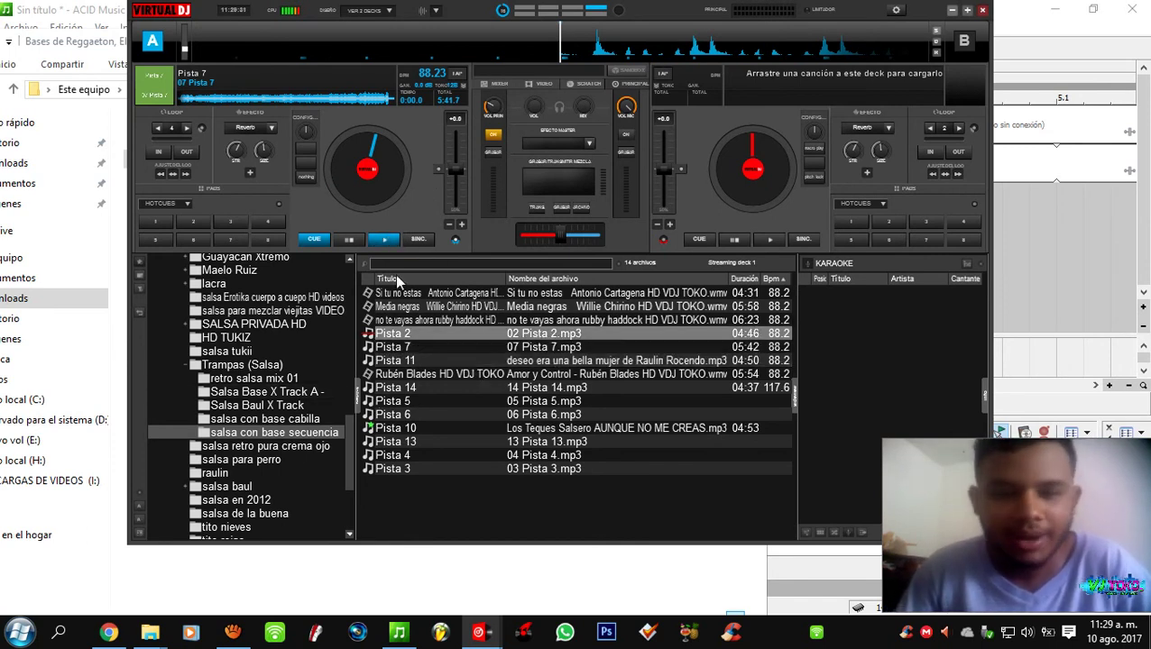
click(383, 242)
click(164, 153)
click(186, 151)
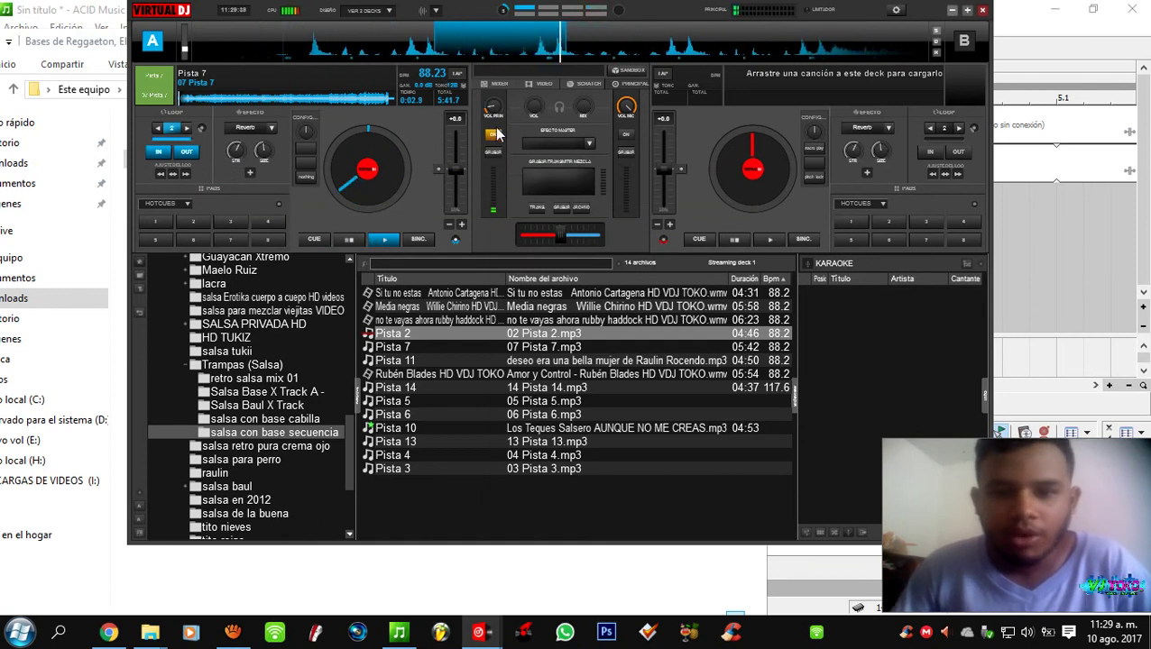
click(347, 241)
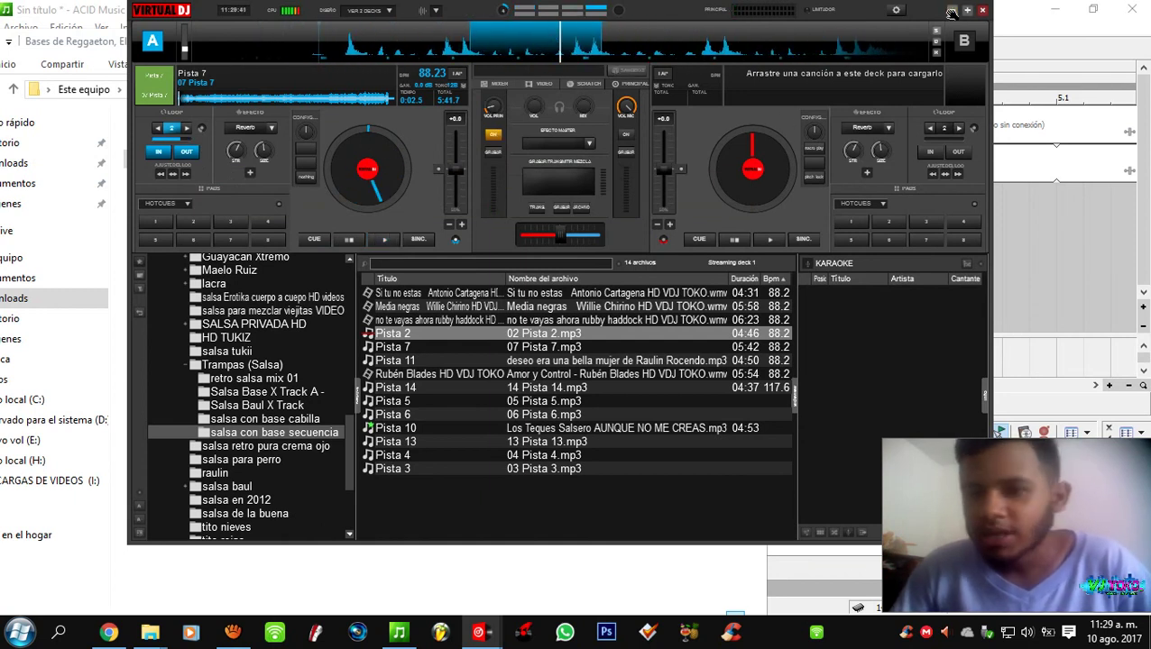
- Switch back to ACID Music Studio and examine how "Deseo Insaciable" enters over the salsa loop around 3.1
click(951, 10)
click(839, 202)
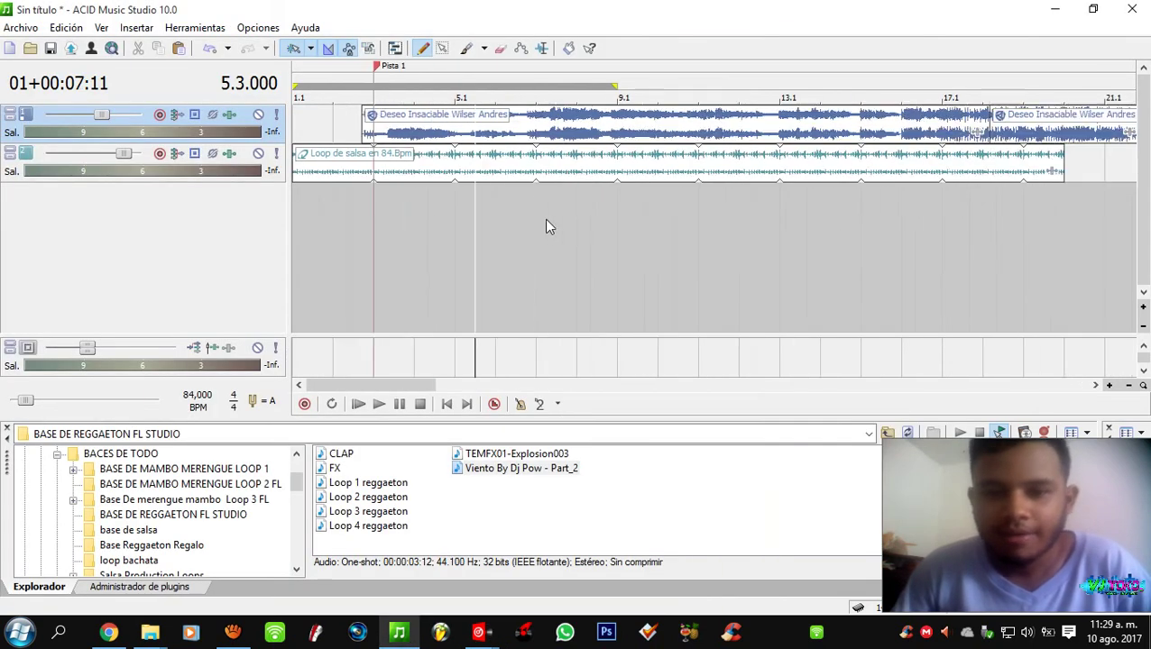
scroll(586, 210, up, 2)
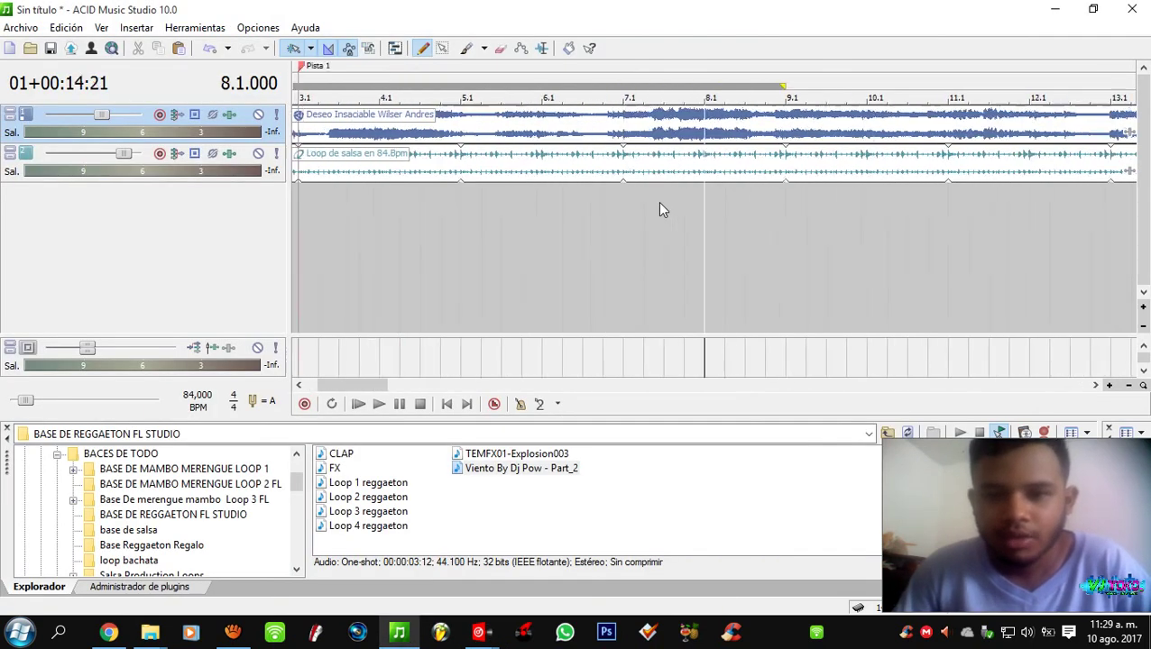
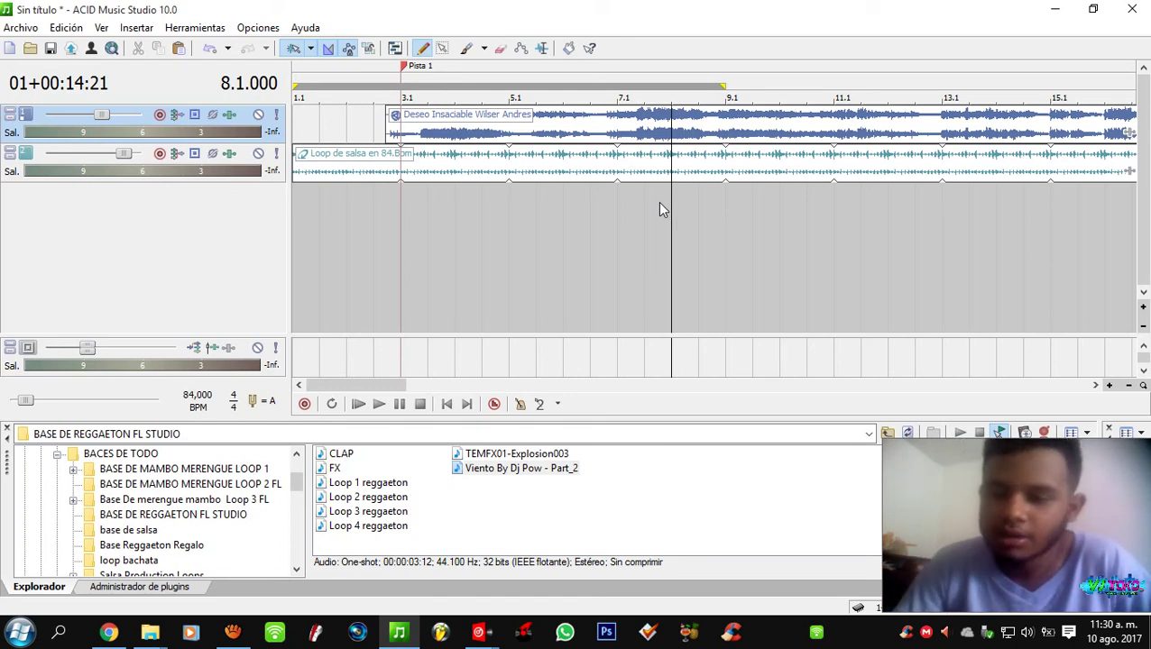
click(495, 177)
click(475, 186)
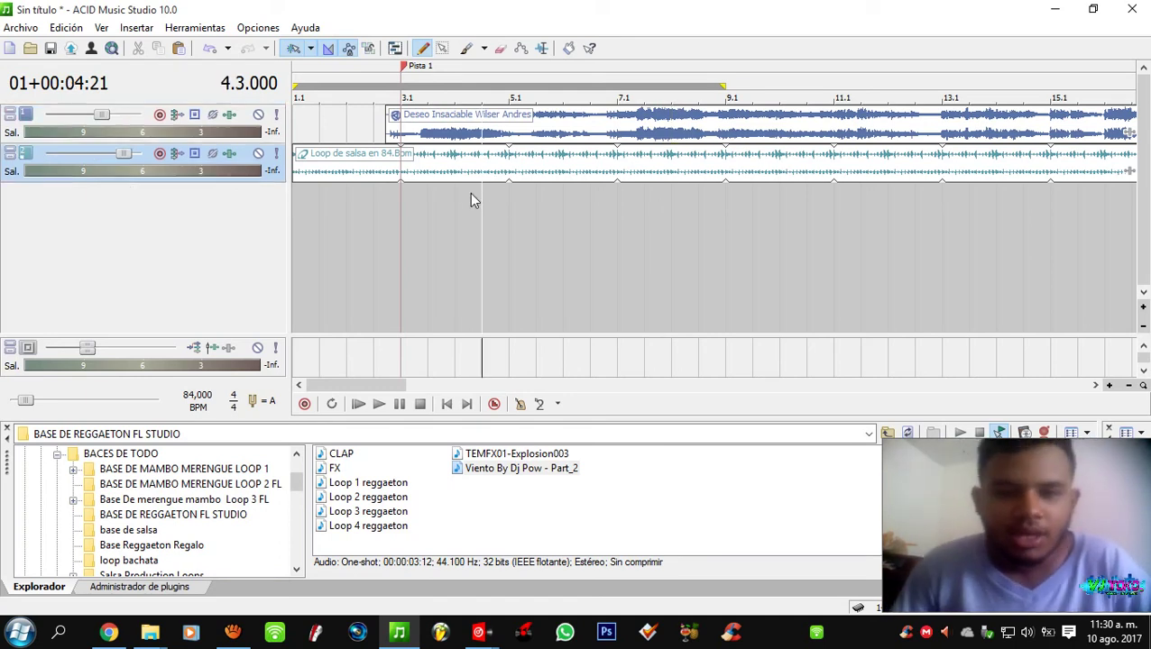
scroll(495, 188, down, 2)
click(390, 204)
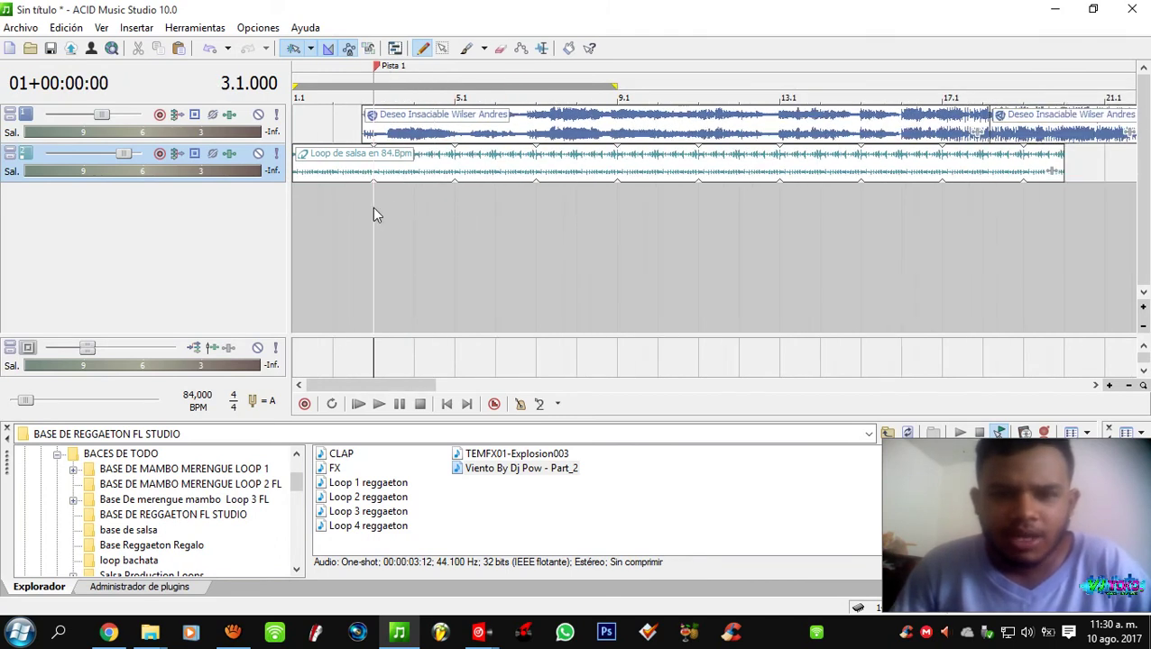
scroll(374, 203, up, 2)
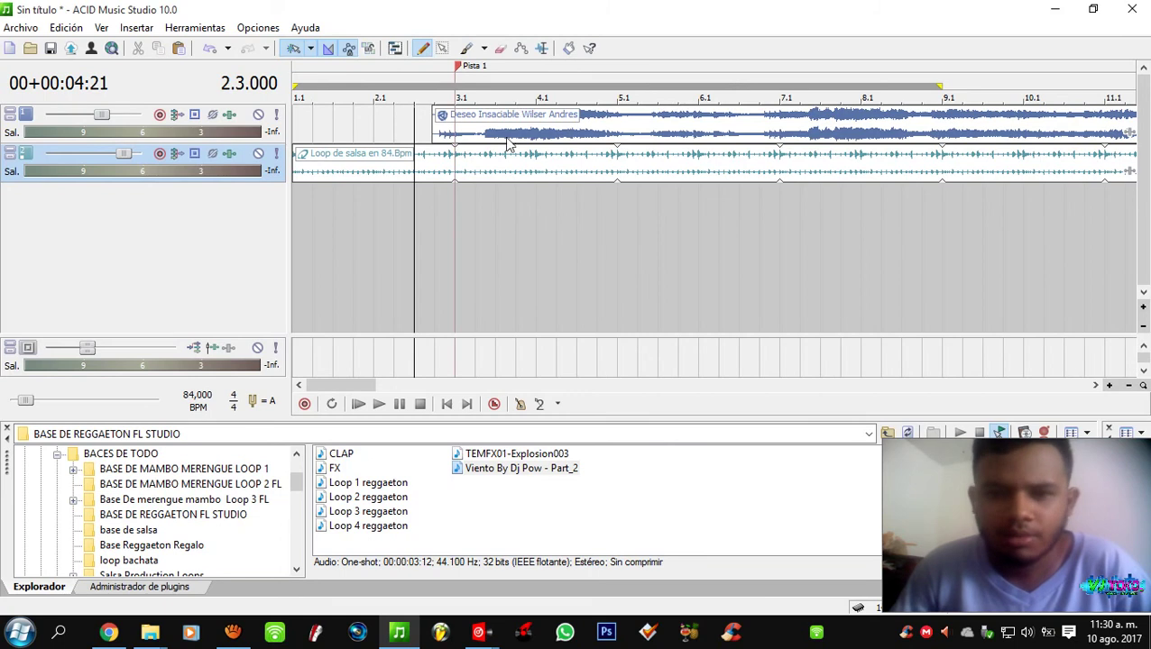
scroll(509, 144, up, 3)
scroll(681, 172, down, 1)
scroll(633, 201, down, 2)
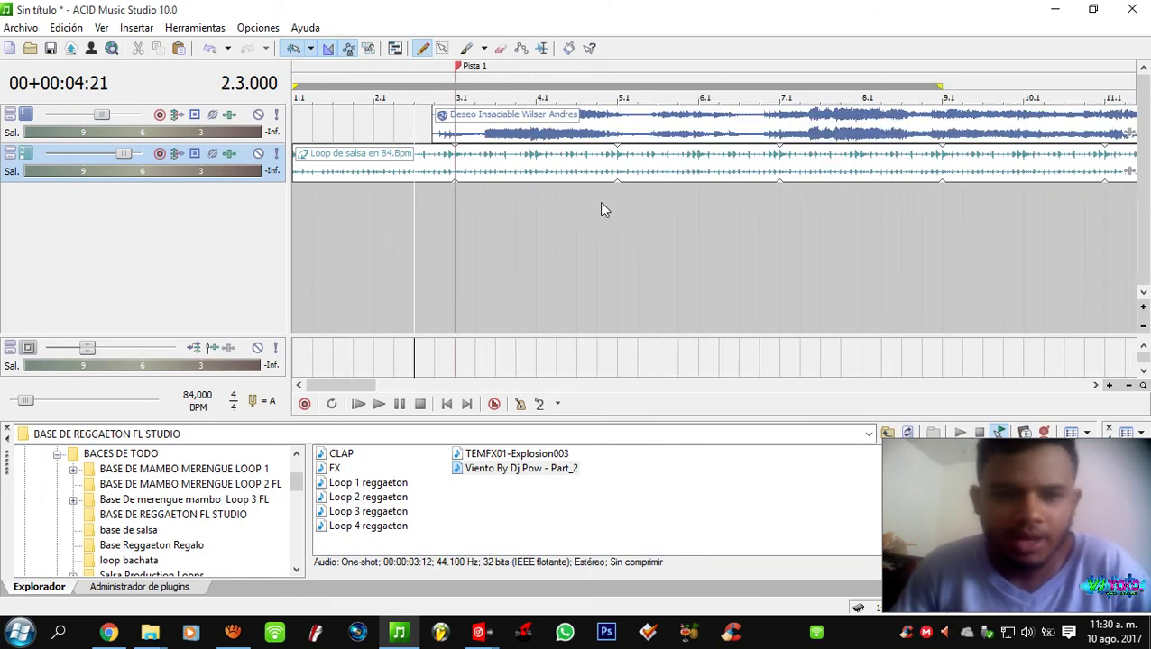
- Examine the opening bars of the salsa loop before the song enters, checking positions from 1.3.000 to 2.3.000
click(577, 218)
click(623, 230)
click(652, 224)
scroll(675, 216, down, 2)
click(328, 219)
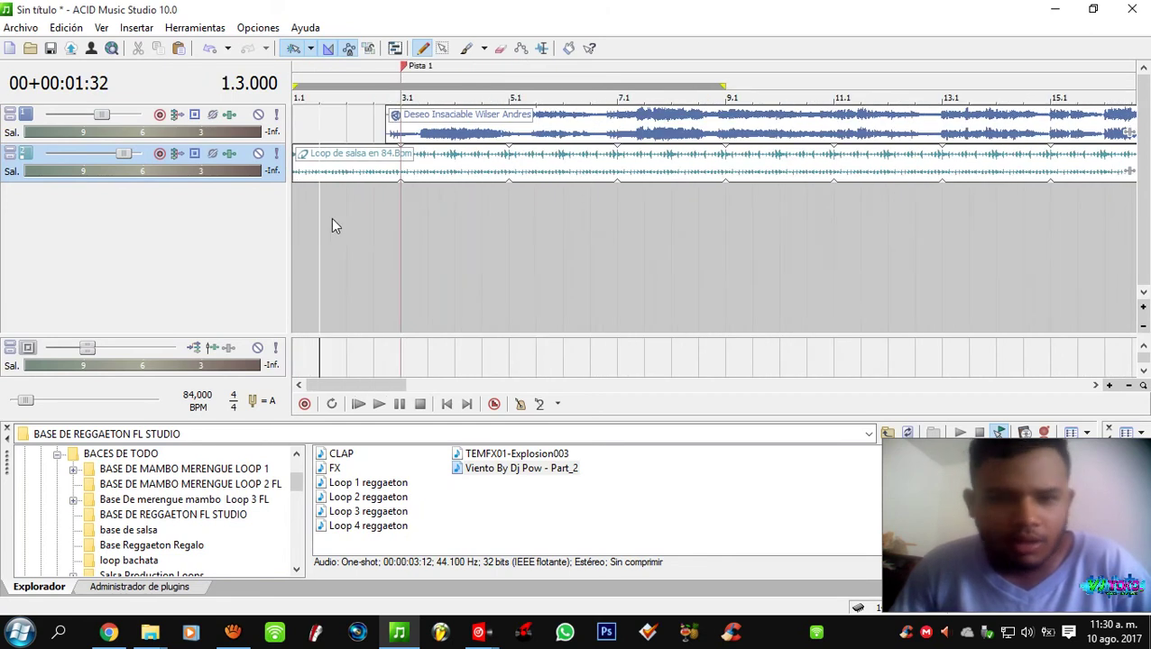
scroll(328, 219, up, 2)
click(410, 213)
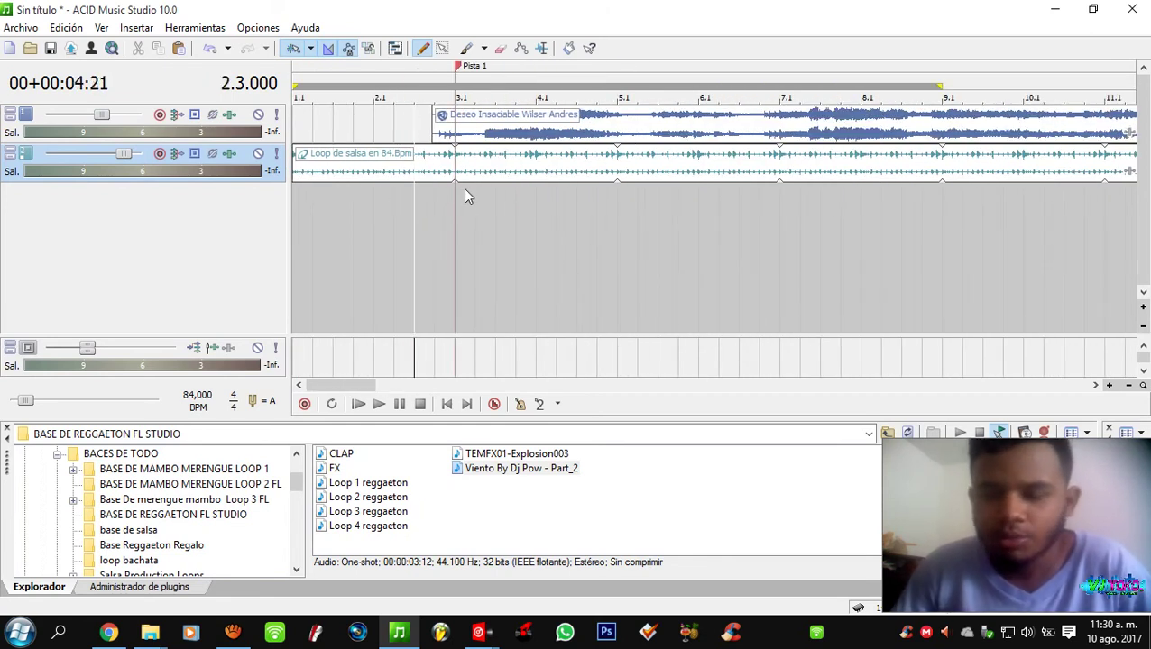
click(355, 203)
scroll(354, 203, down, 2)
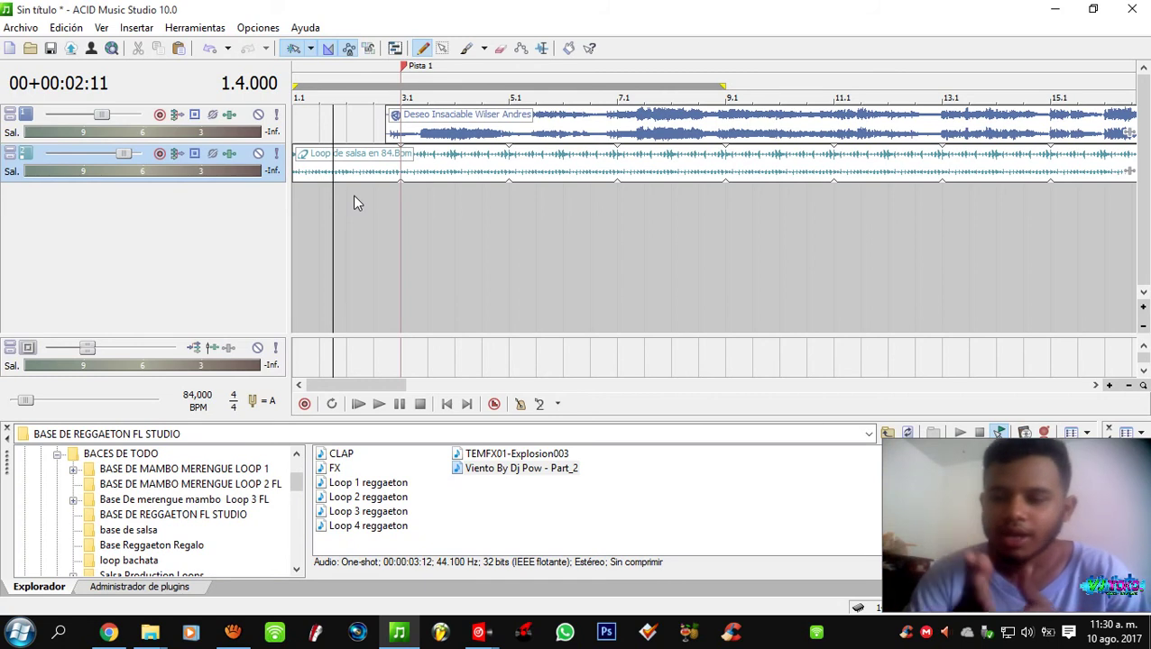
scroll(379, 178, up, 3)
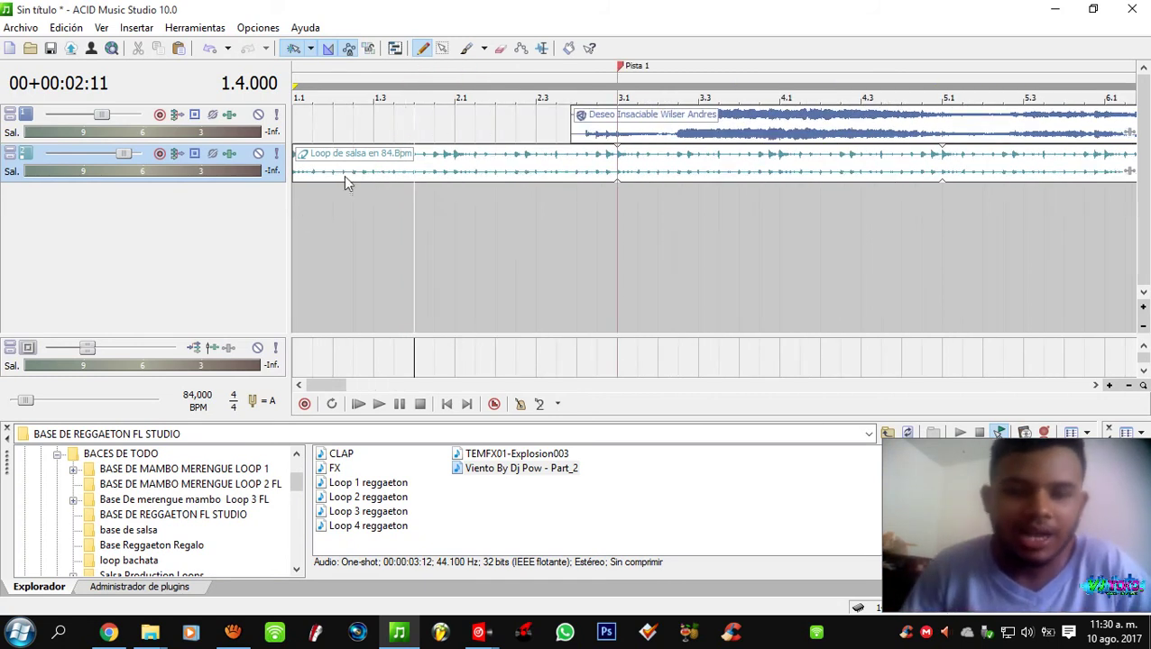
scroll(521, 190, down, 2)
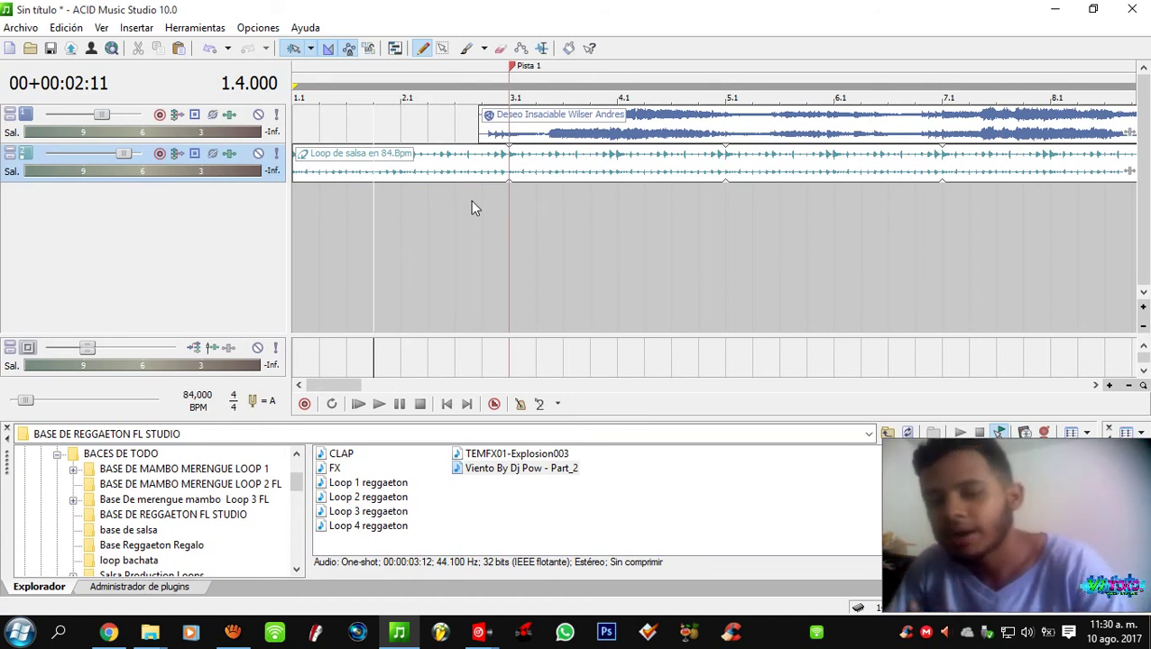
scroll(361, 197, down, 1)
click(340, 201)
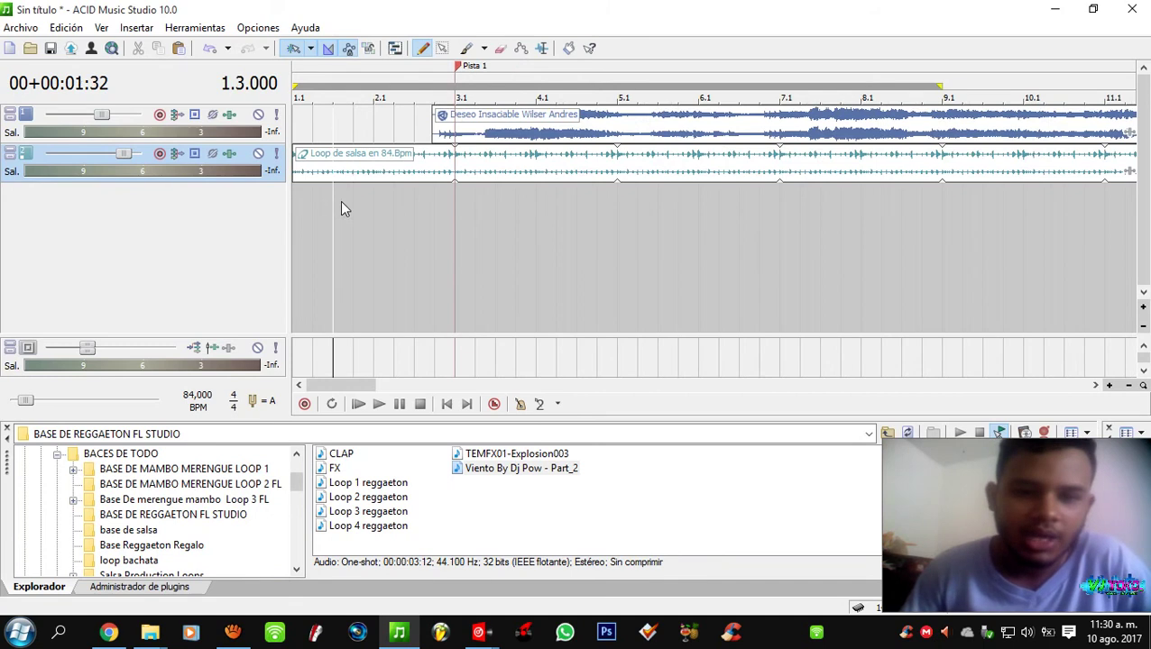
scroll(340, 200, up, 2)
scroll(340, 200, down, 1)
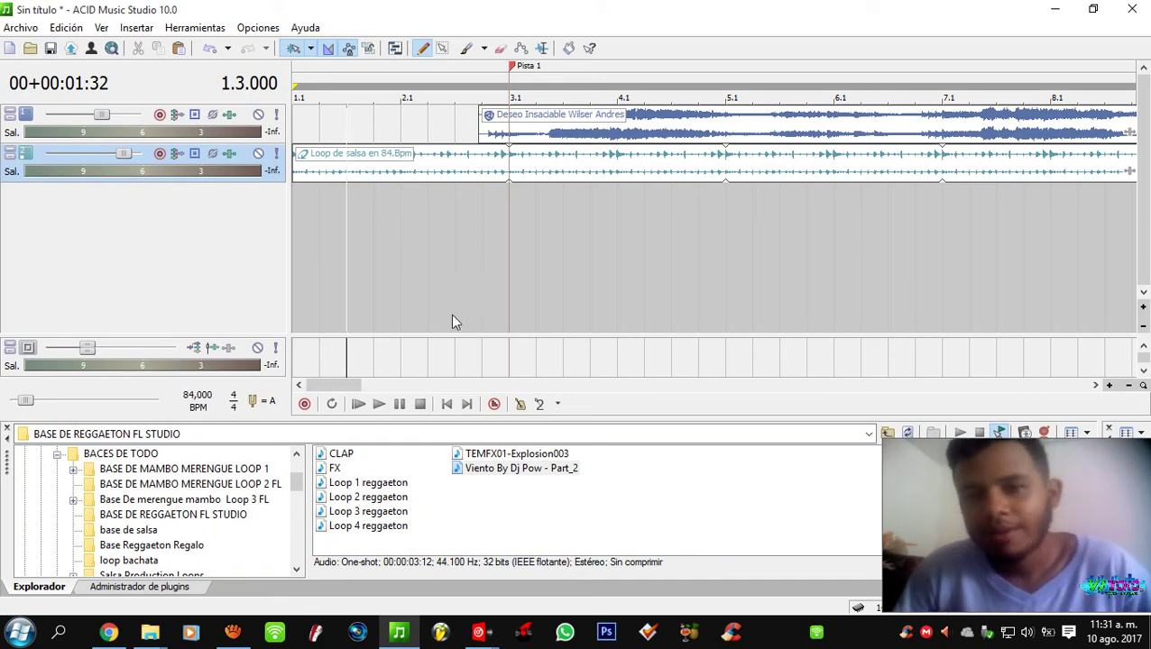
- Examine the salsa loop's first beats from the project start and place the cursor at 1.2.000
key(Right)
key(Right)
key(Right)
scroll(414, 199, down, 2)
click(494, 194)
click(418, 203)
click(293, 196)
scroll(293, 195, up, 2)
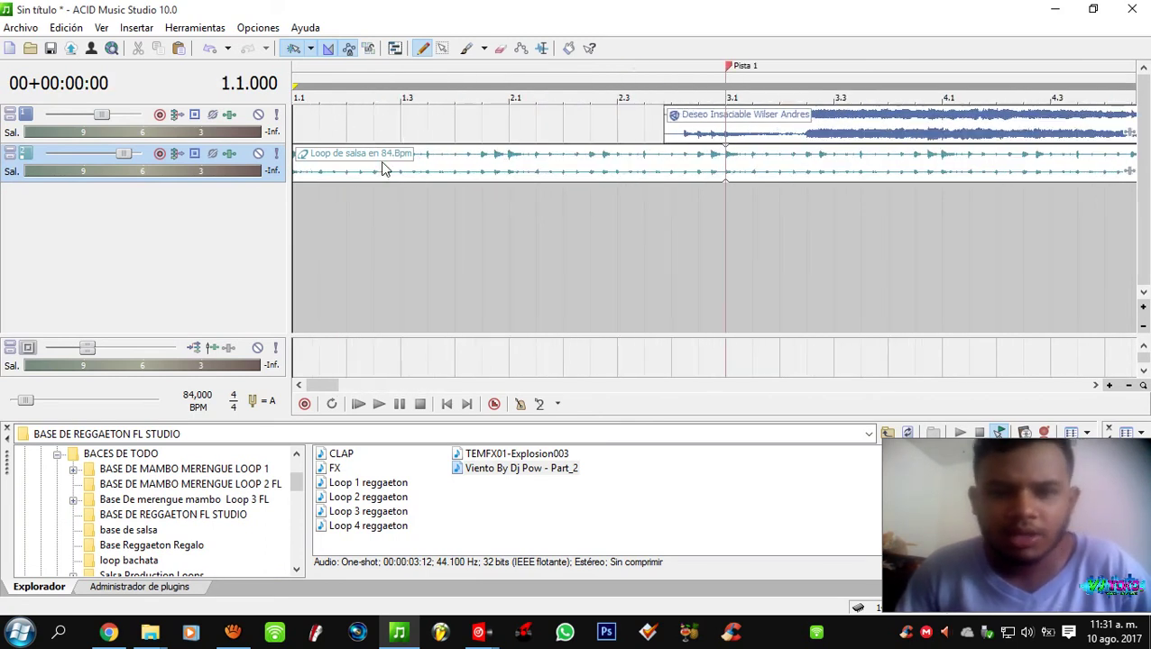
click(408, 131)
scroll(405, 140, up, 2)
scroll(405, 140, down, 2)
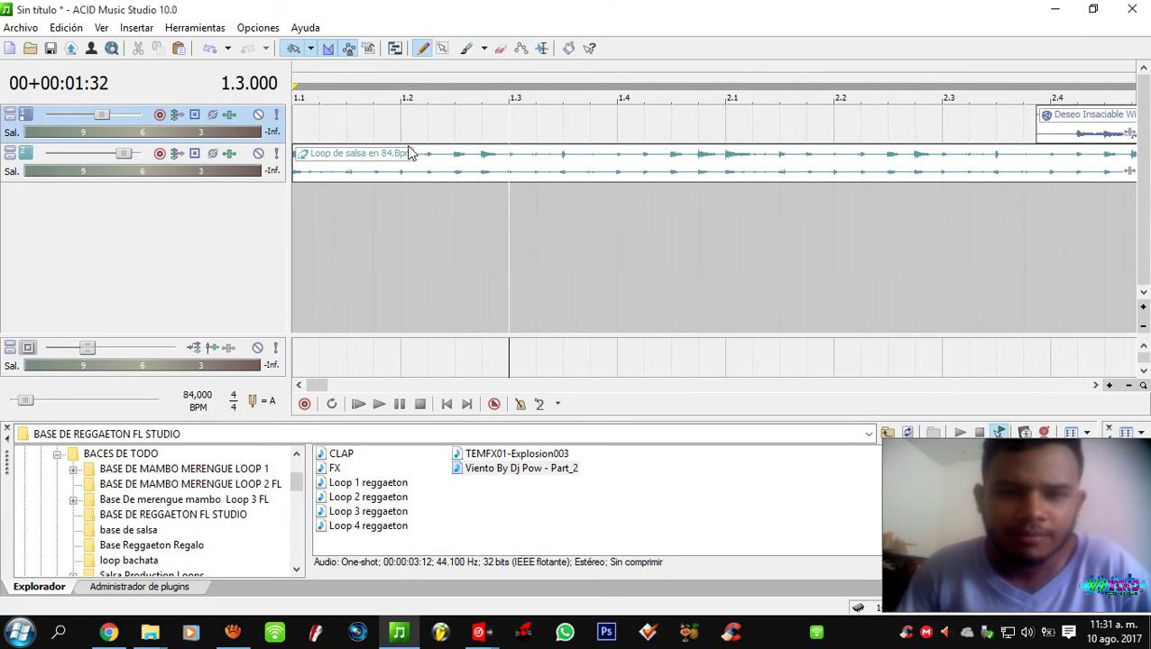
click(375, 170)
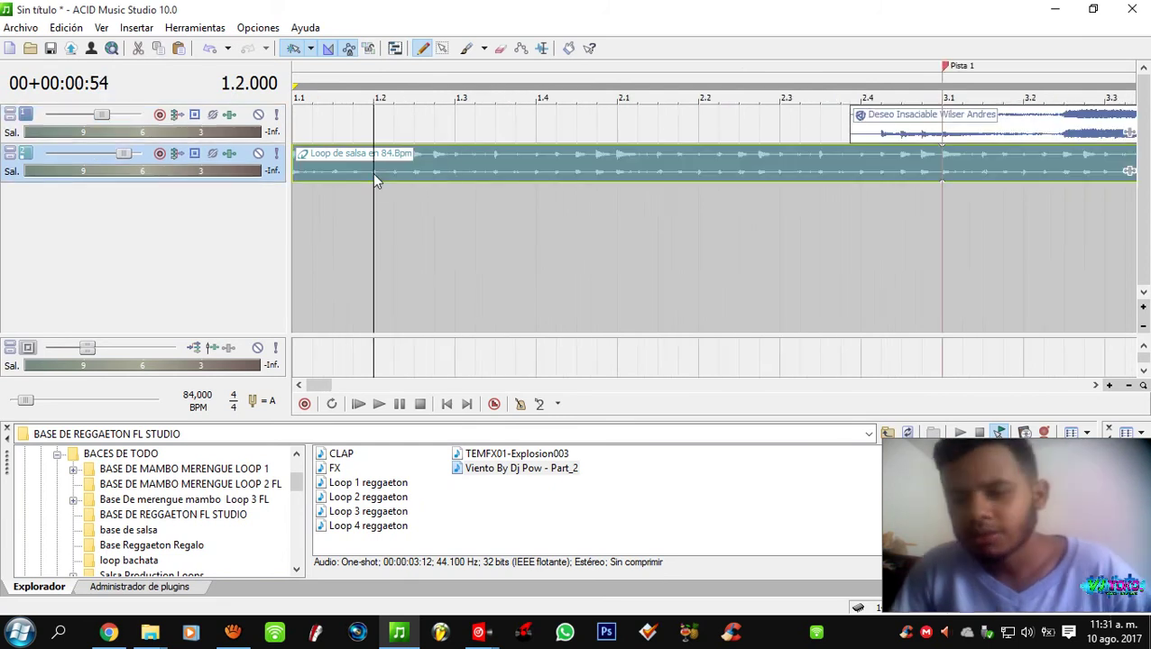
click(371, 215)
scroll(365, 200, up, 2)
scroll(362, 200, down, 1)
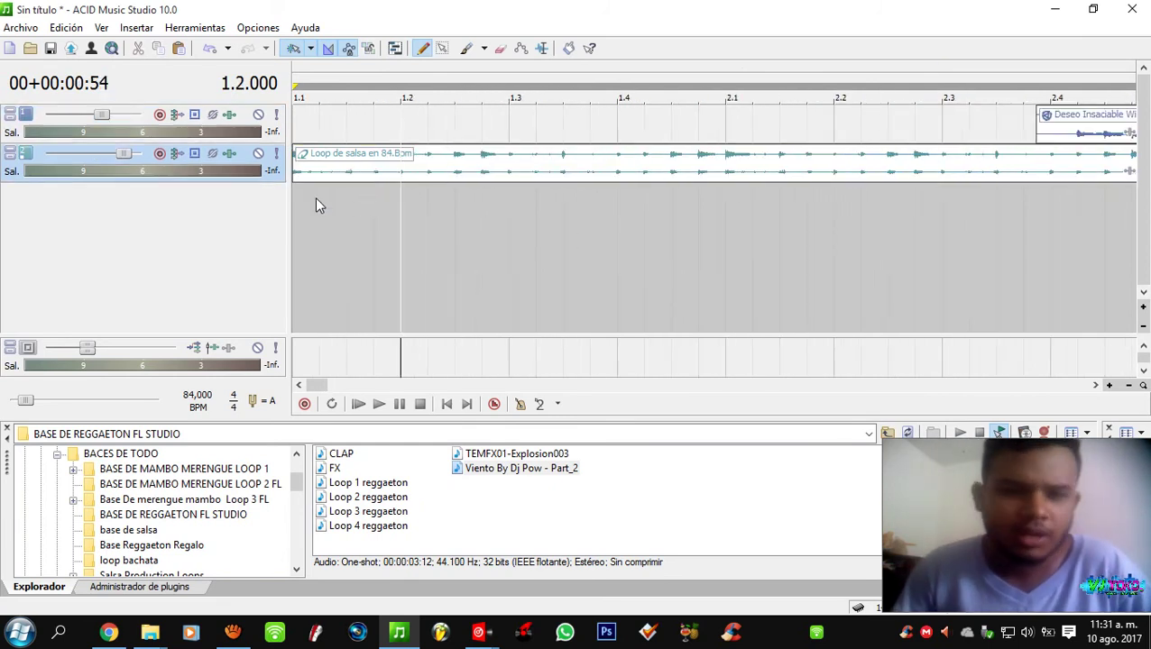
- Open the clip properties of "Loop de salsa en 84.Bpm" and show its ACID type options
right_click(467, 173)
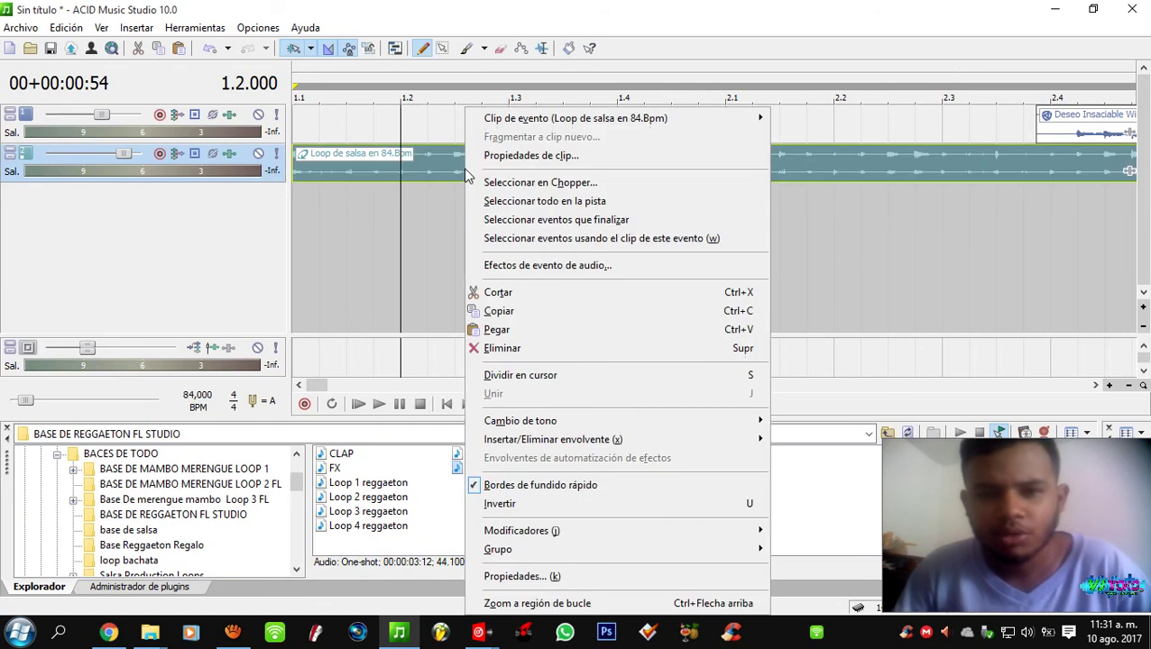
click(505, 154)
click(241, 238)
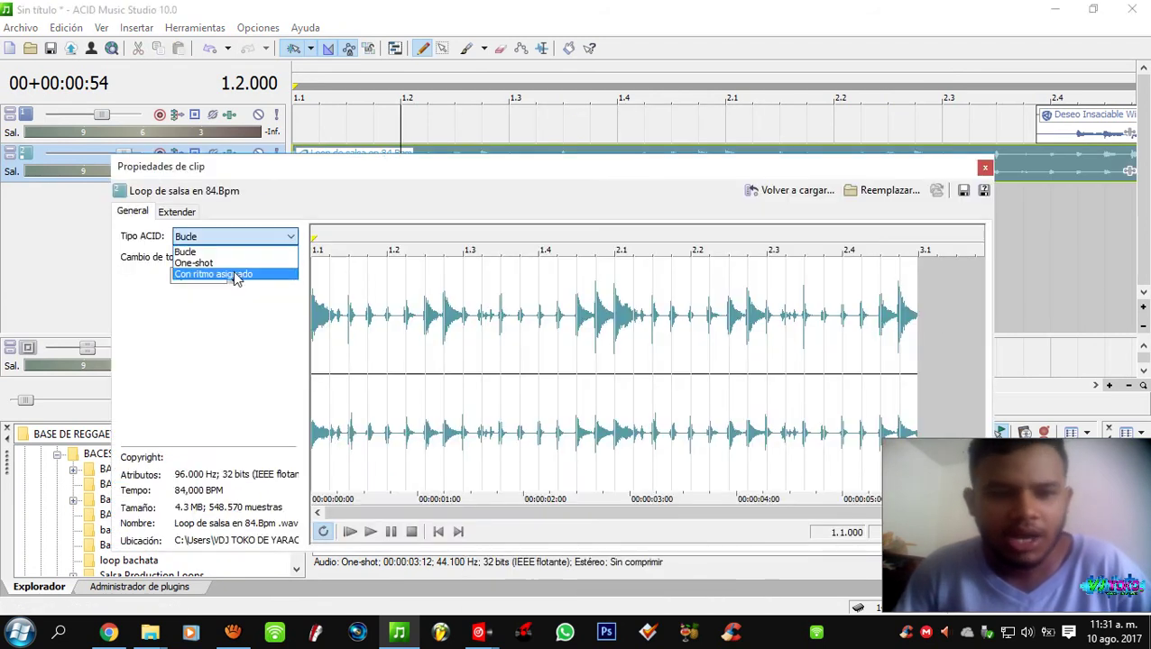
- Set the salsa loop clip's ACID type to Con ritmo asignado and close the clip properties
click(233, 272)
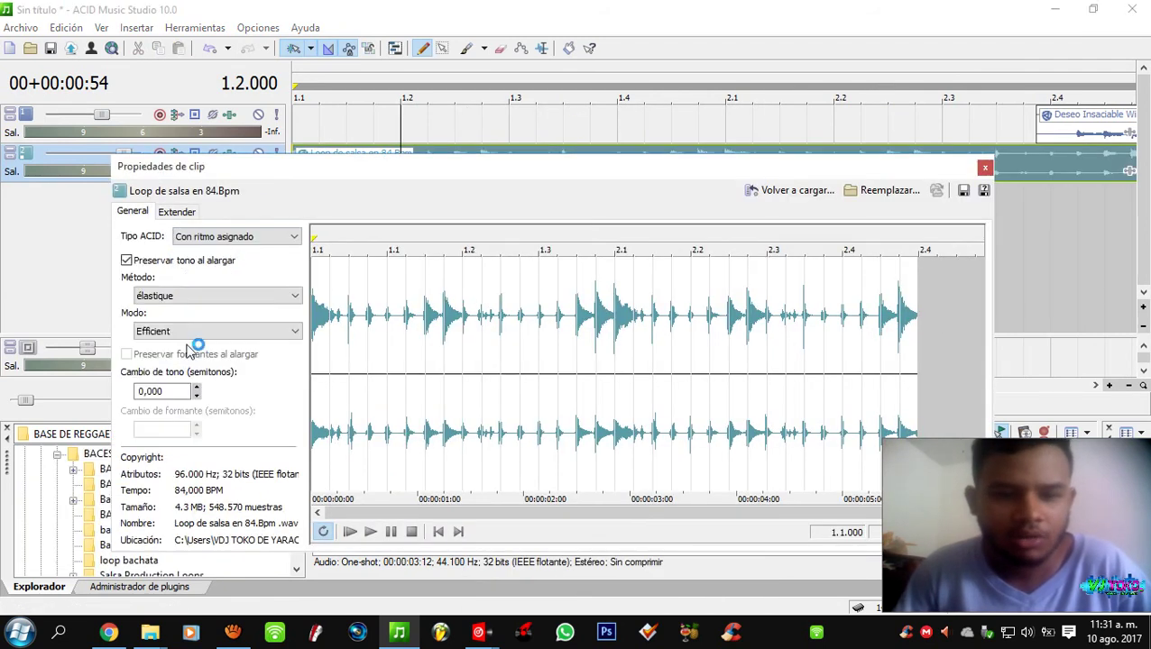
click(985, 168)
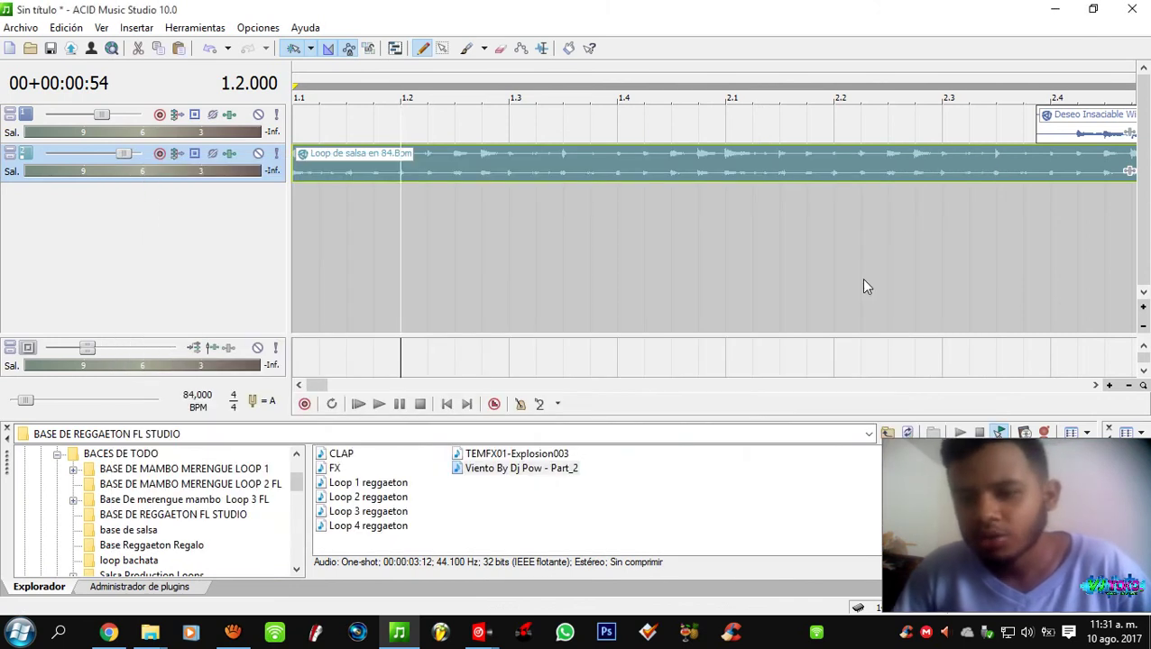
- Try splitting the salsa loop event midway through beat 1.4 and deleting the part after the cut
scroll(859, 279, down, 1)
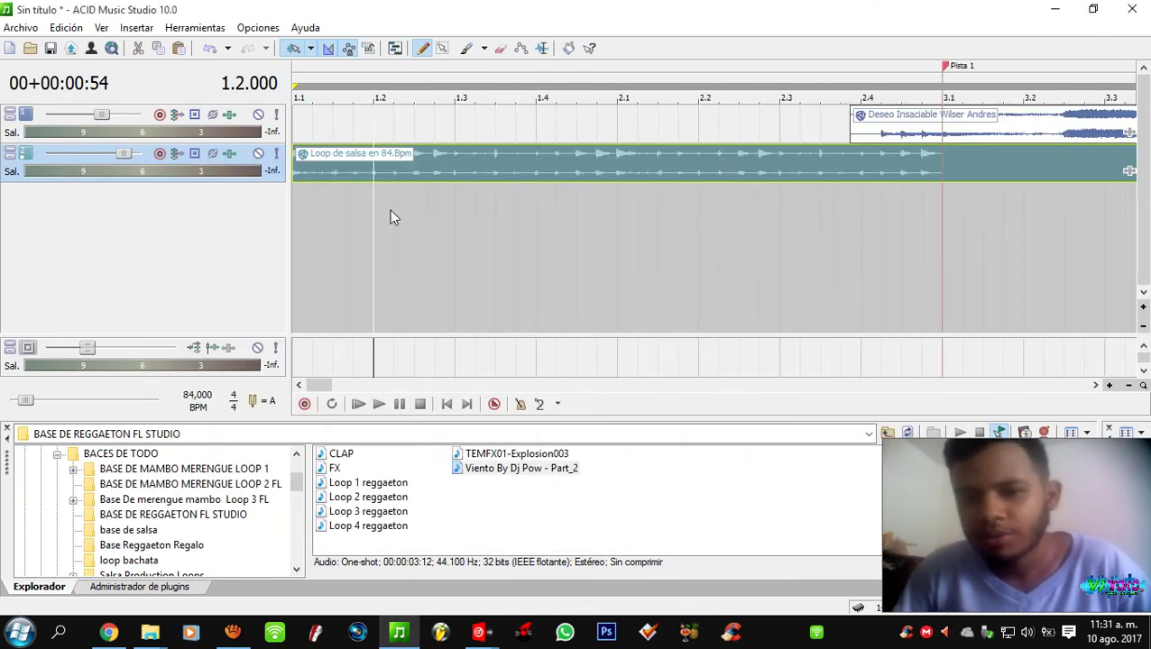
click(582, 168)
key(s)
key(Delete)
click(434, 167)
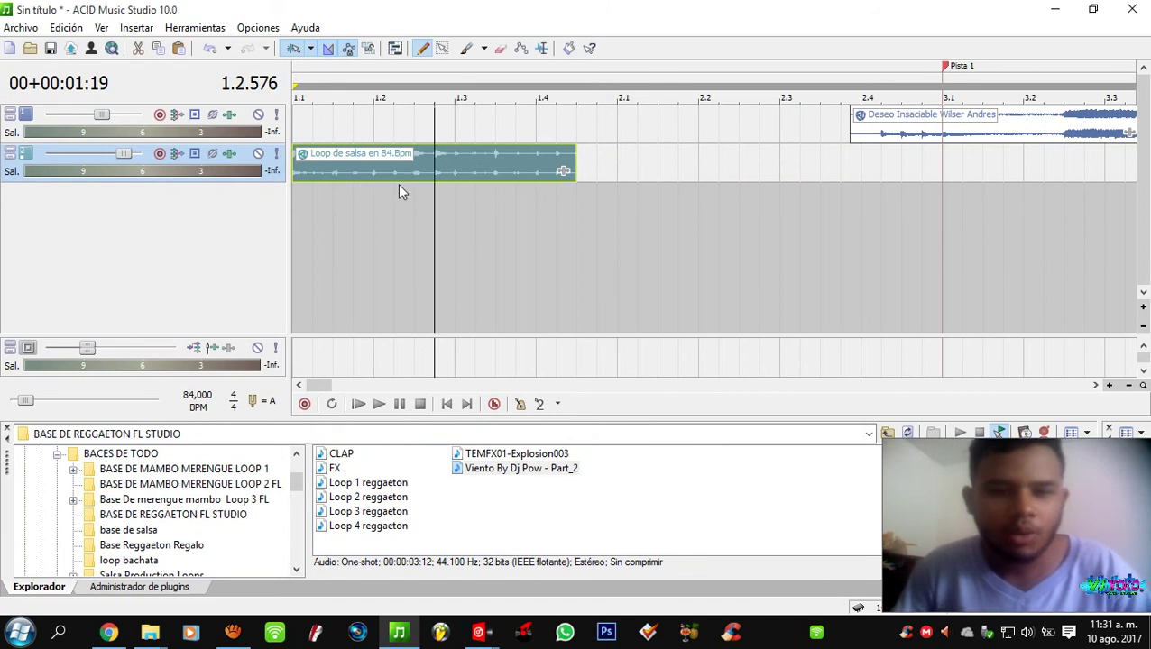
click(570, 169)
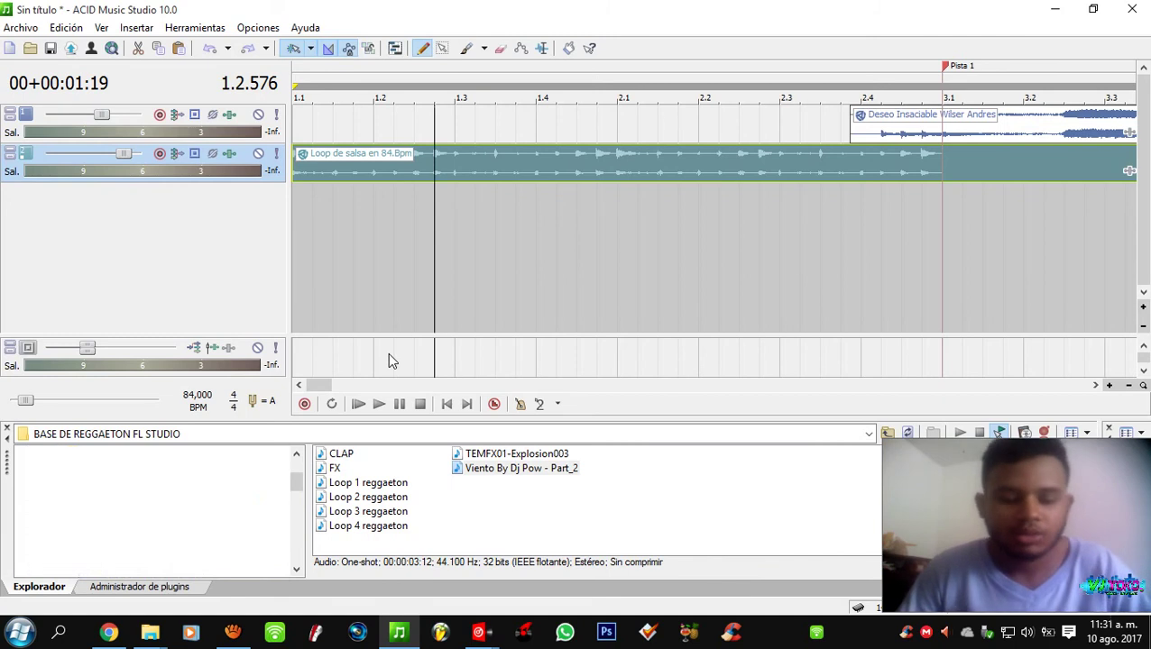
- Extend the end of the salsa loop event on track 2 to about bar 43
scroll(591, 361, down, 5)
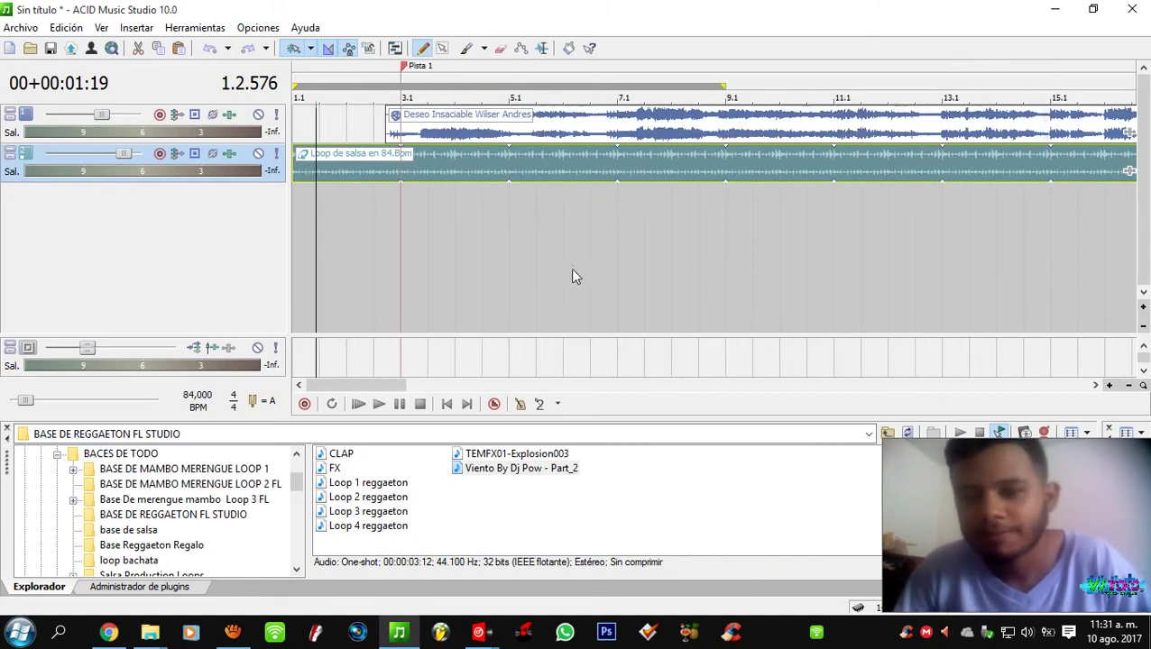
click(451, 168)
scroll(487, 176, down, 3)
click(526, 182)
drag(683, 159, 1131, 162)
click(715, 161)
scroll(715, 162, up, 2)
scroll(639, 145, down, 3)
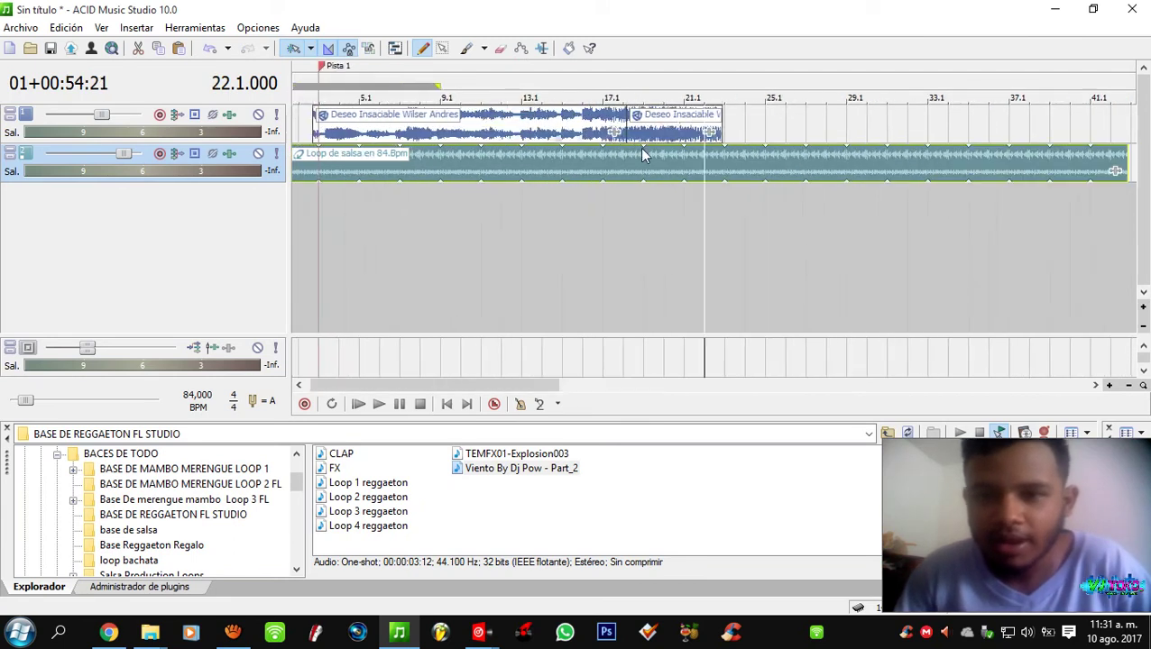
- Extend the end of the second Deseo Insaciable event on track 1 to about bar 38
scroll(712, 144, up, 2)
drag(727, 117, 1107, 141)
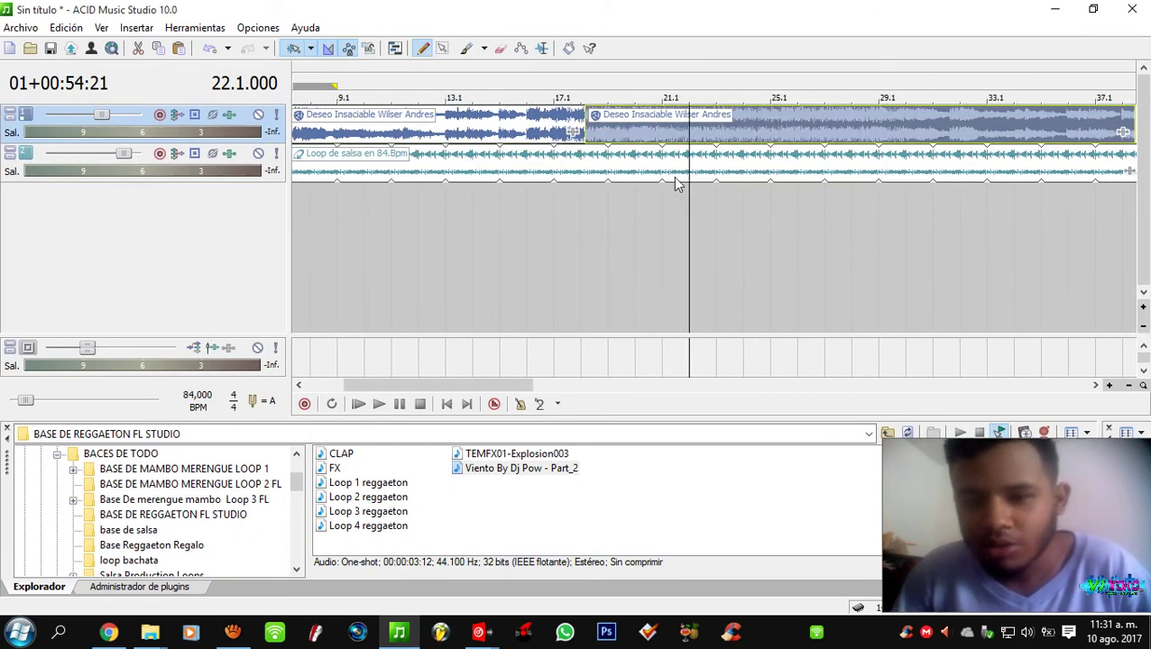
- Compare the beat alignment of the song and the salsa loop waveforms around bar 24
click(733, 167)
scroll(733, 166, up, 5)
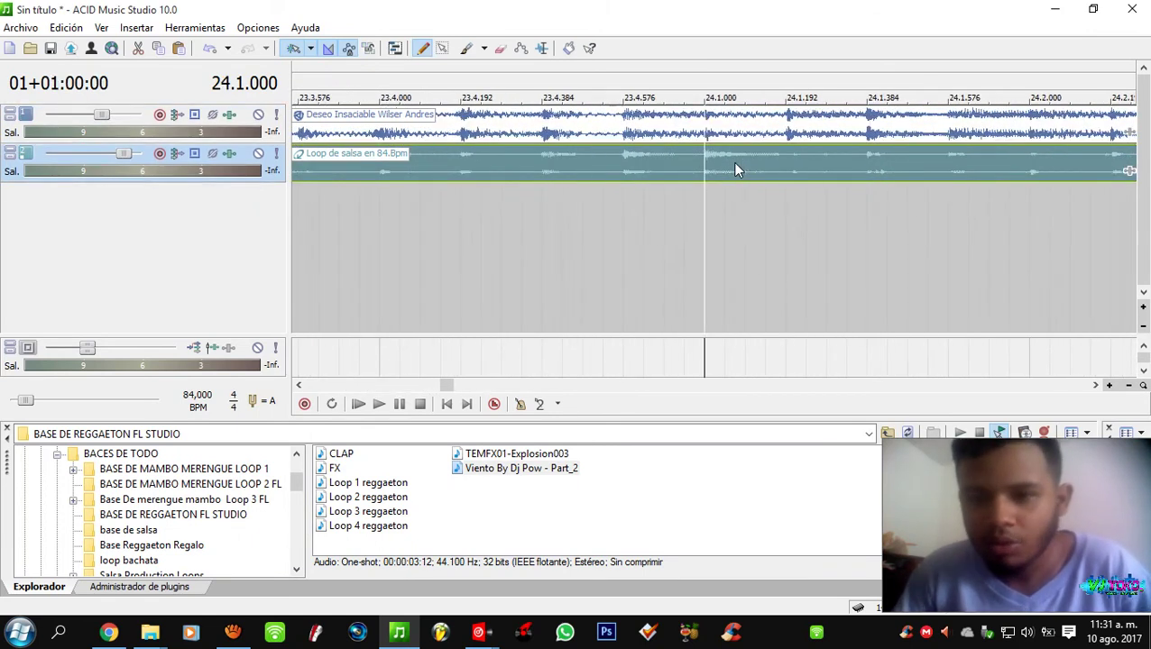
scroll(732, 162, down, 10)
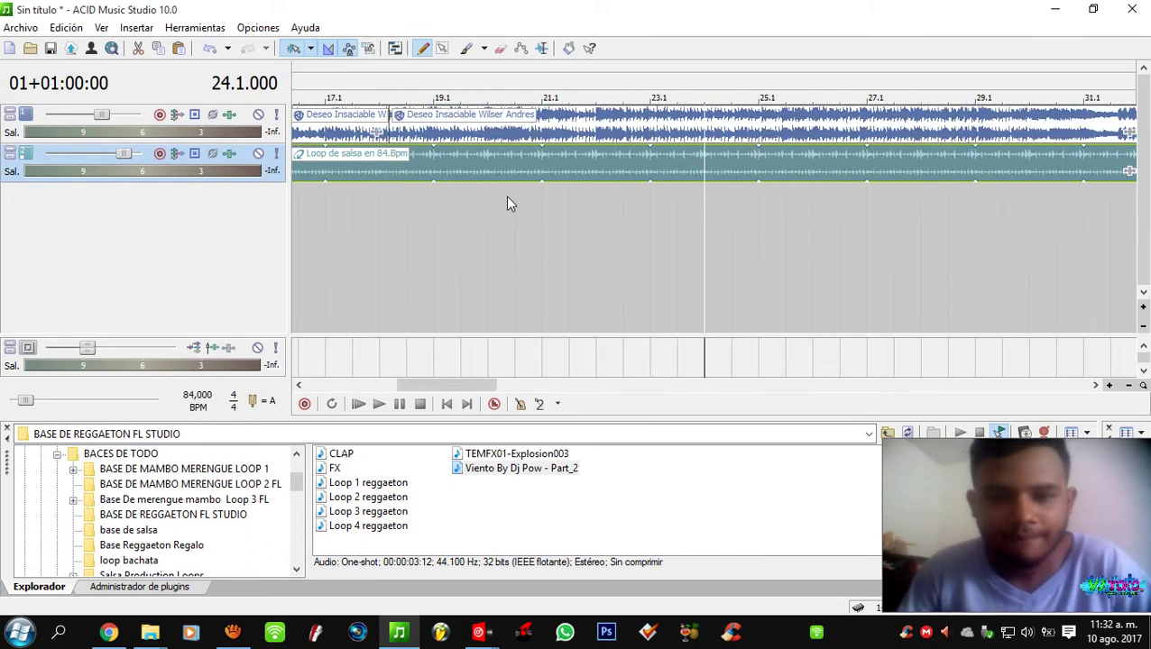
scroll(318, 207, up, 1)
scroll(406, 196, down, 1)
- Add the Viento By Dj Pow - Part_2 sample on a new third track, with its peak around 3.2.384
click(317, 192)
scroll(342, 189, up, 5)
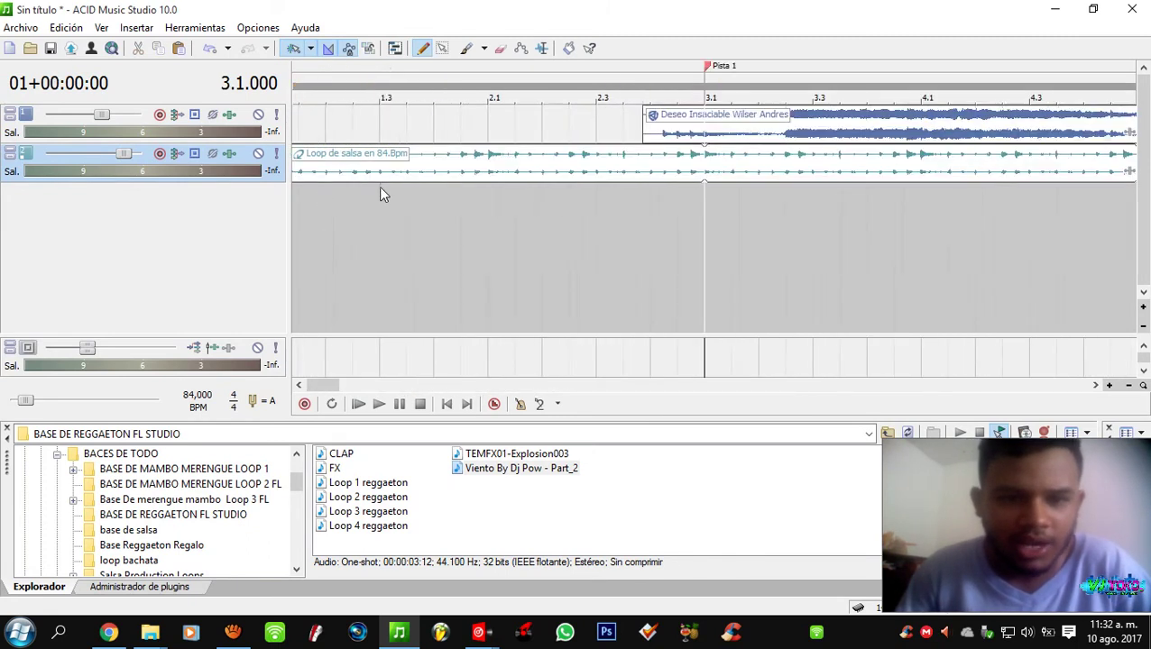
click(781, 203)
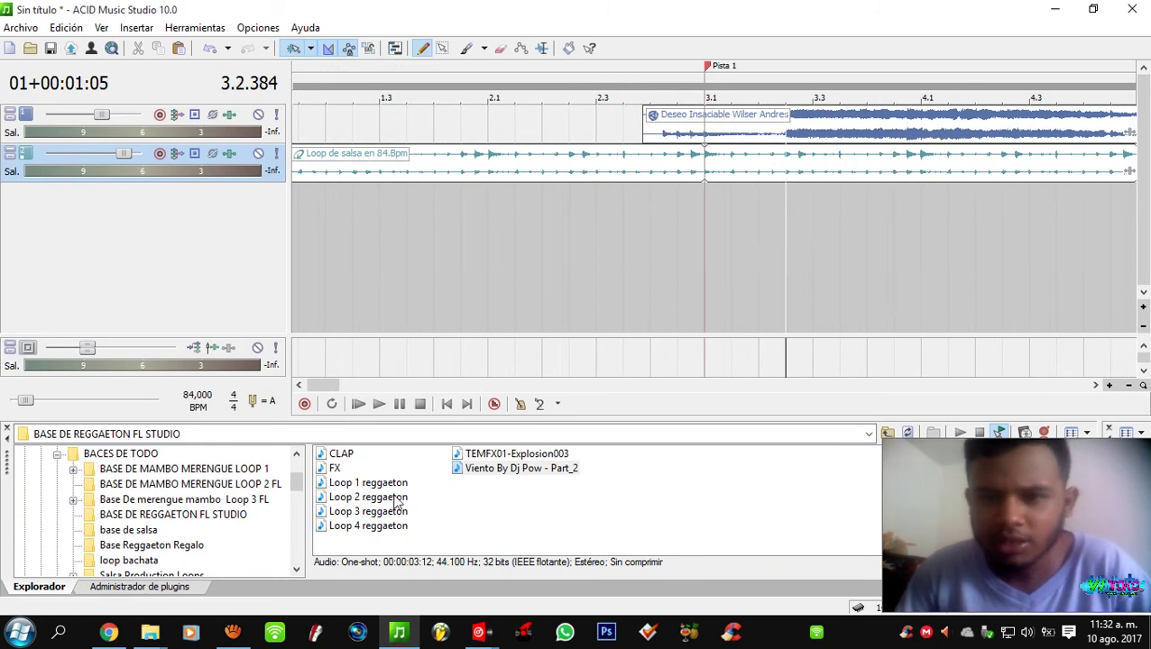
click(502, 474)
drag(657, 322, 761, 199)
scroll(811, 214, up, 3)
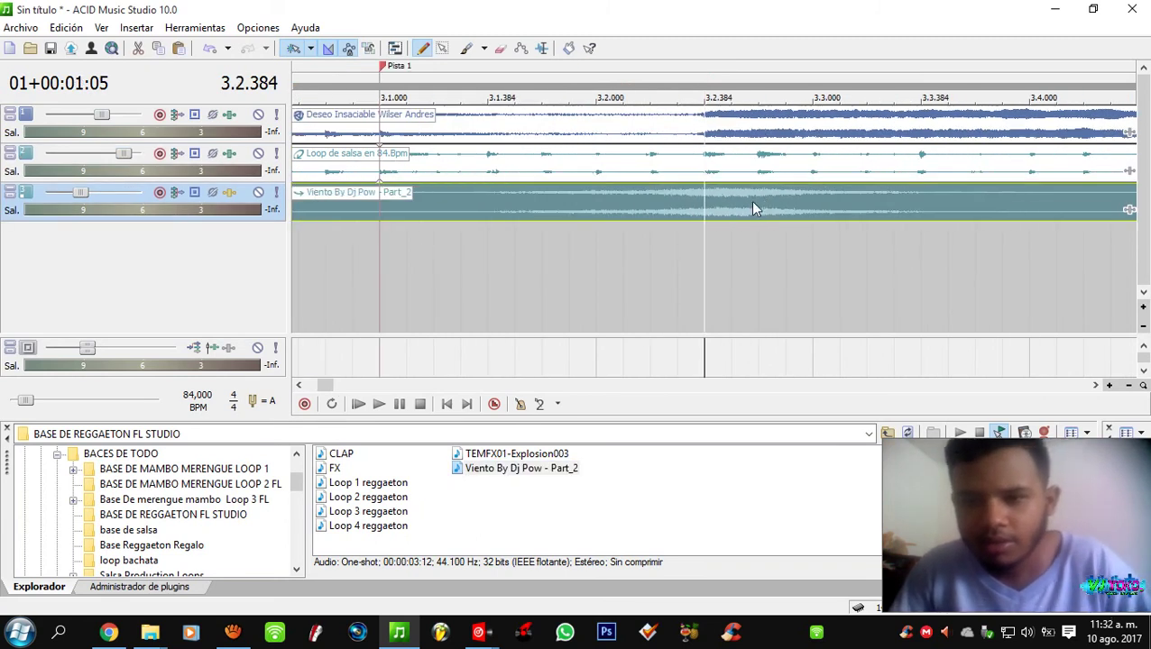
scroll(748, 208, up, 2)
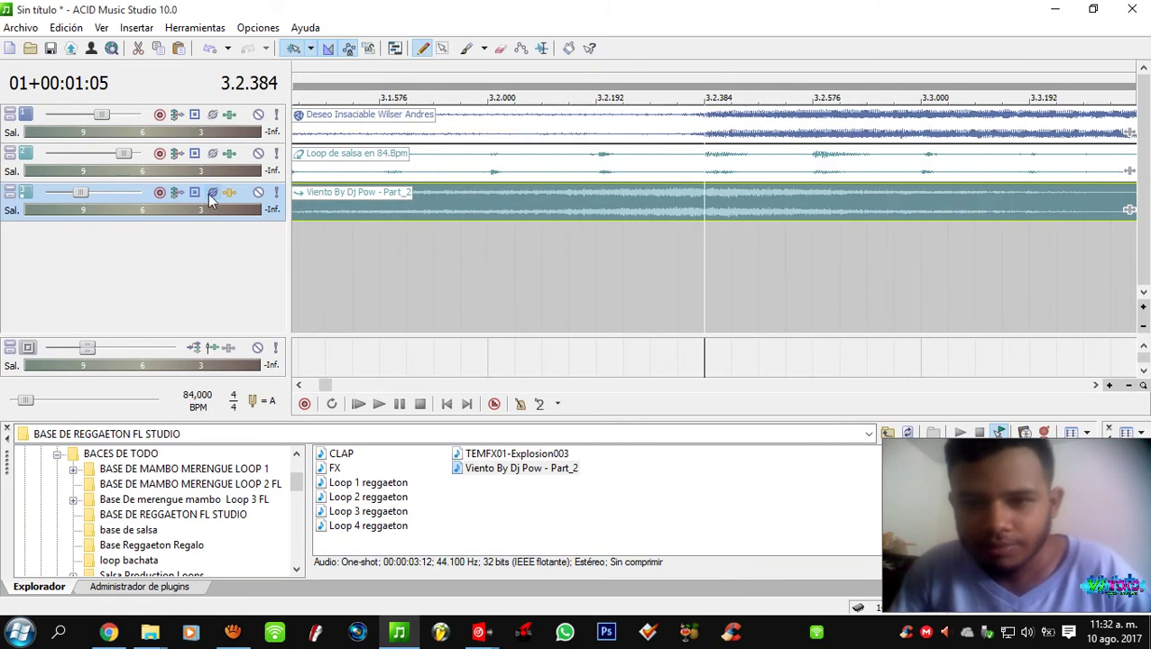
- Audition the Viento track in solo, turn solo off and play the full mix from about beat 2.3
click(277, 193)
key(space)
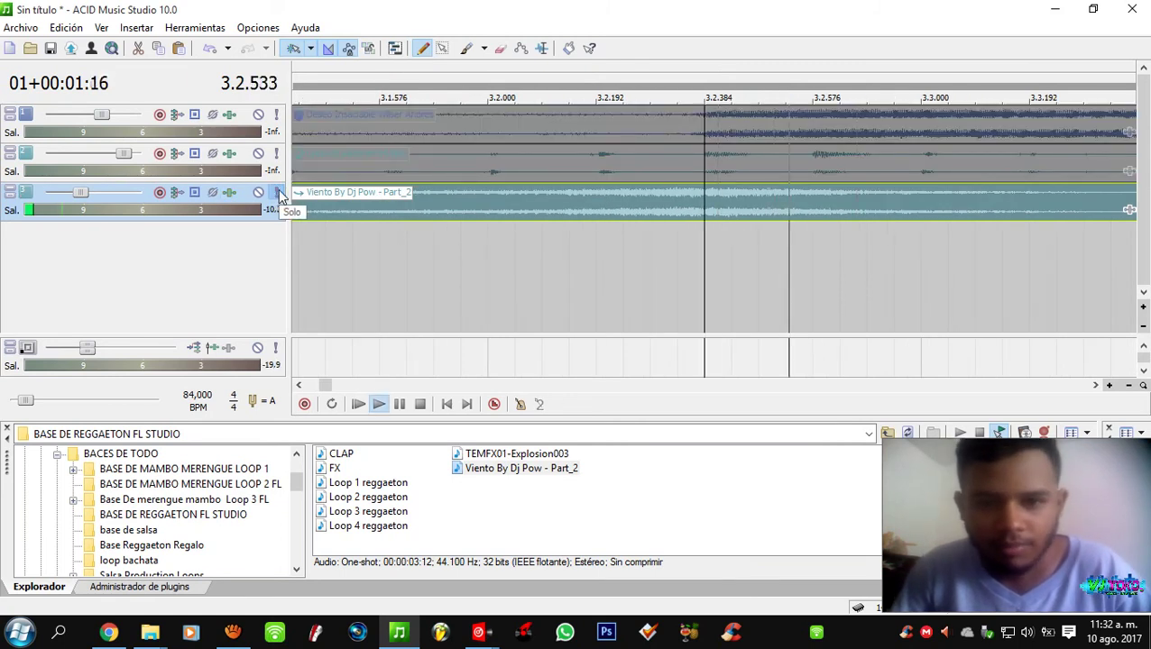
click(276, 193)
key(space)
scroll(370, 248, down, 4)
click(448, 259)
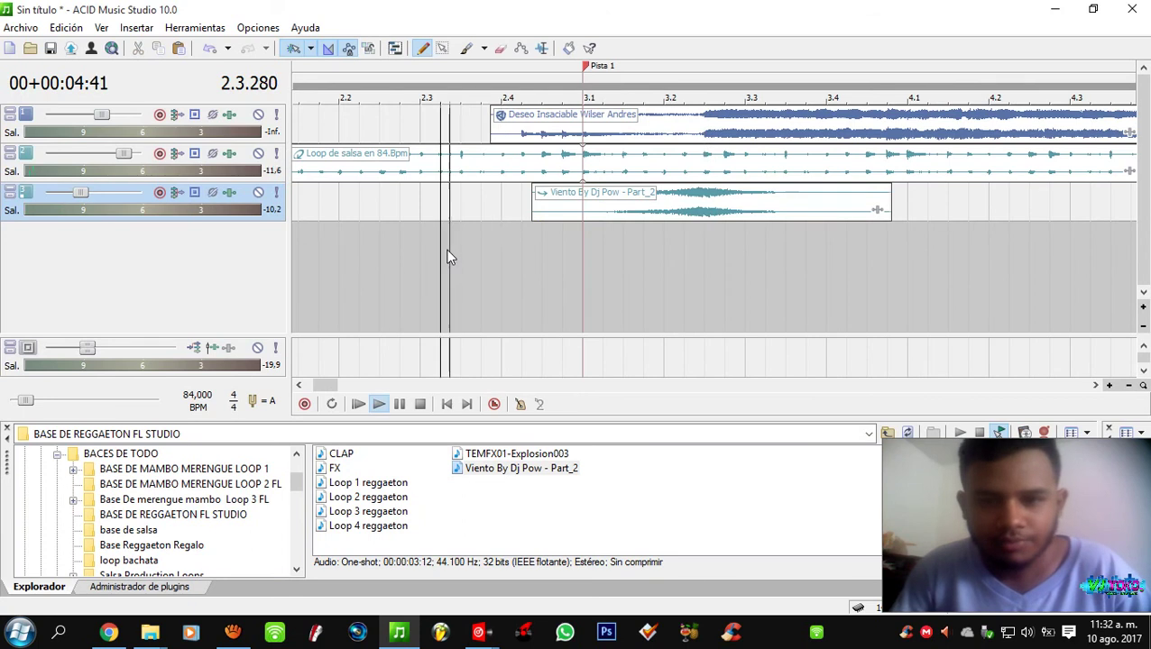
- Cut the Viento event at its peak and realign it so the peak falls on the Pista 1 marker at 3.1
click(694, 212)
click(705, 210)
key(s)
click(623, 207)
key(Delete)
drag(712, 203, 374, 200)
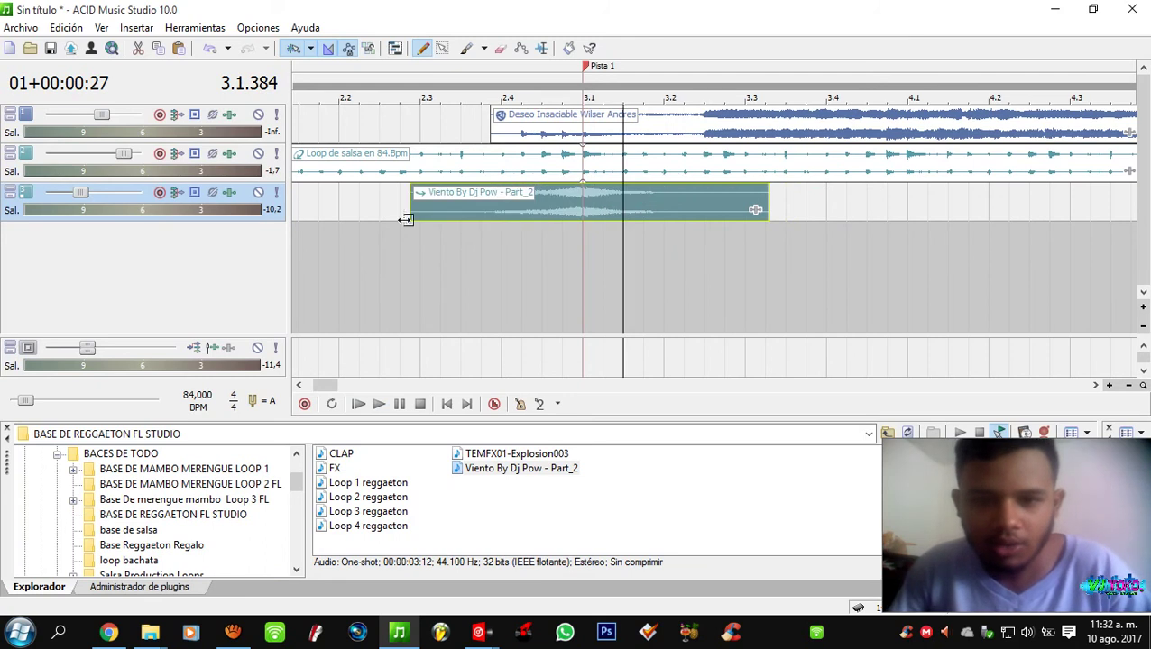
- Play the mix from about beat 2.2 to check how the Viento effect leads into the song
click(354, 258)
key(space)
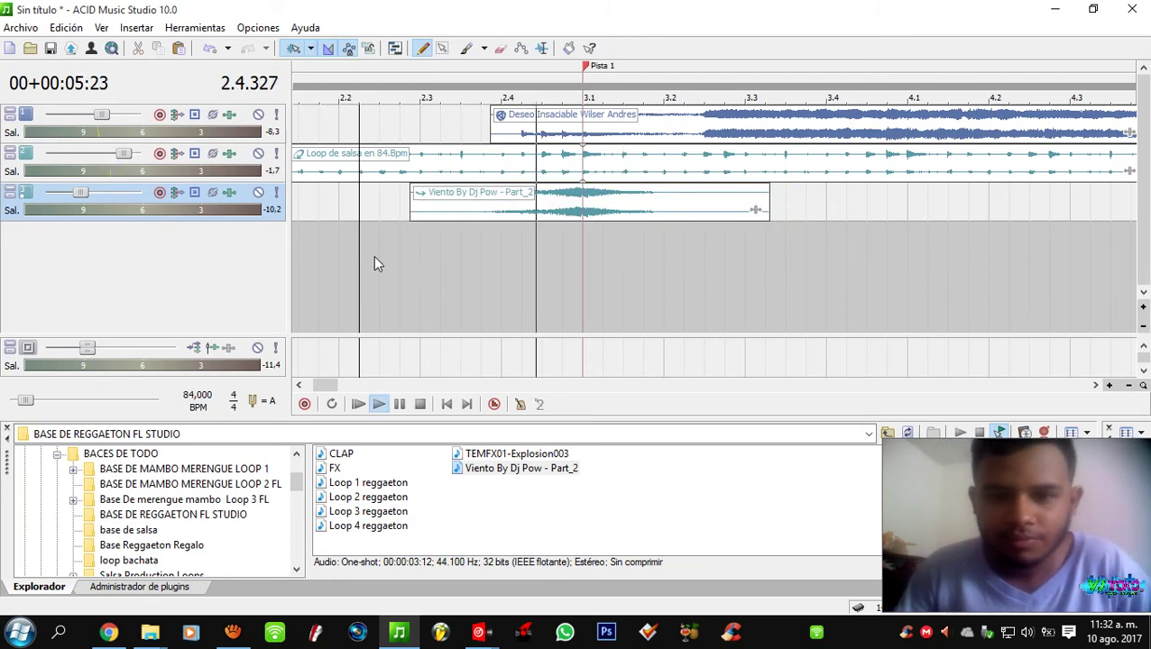
scroll(497, 233, down, 2)
key(space)
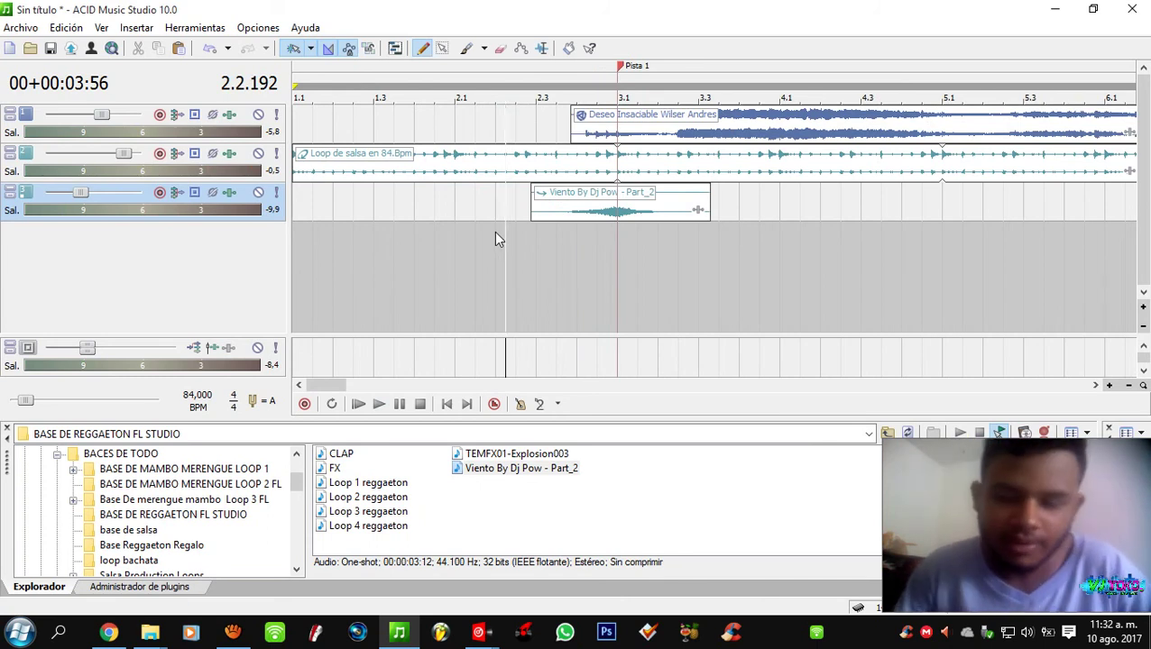
key(space)
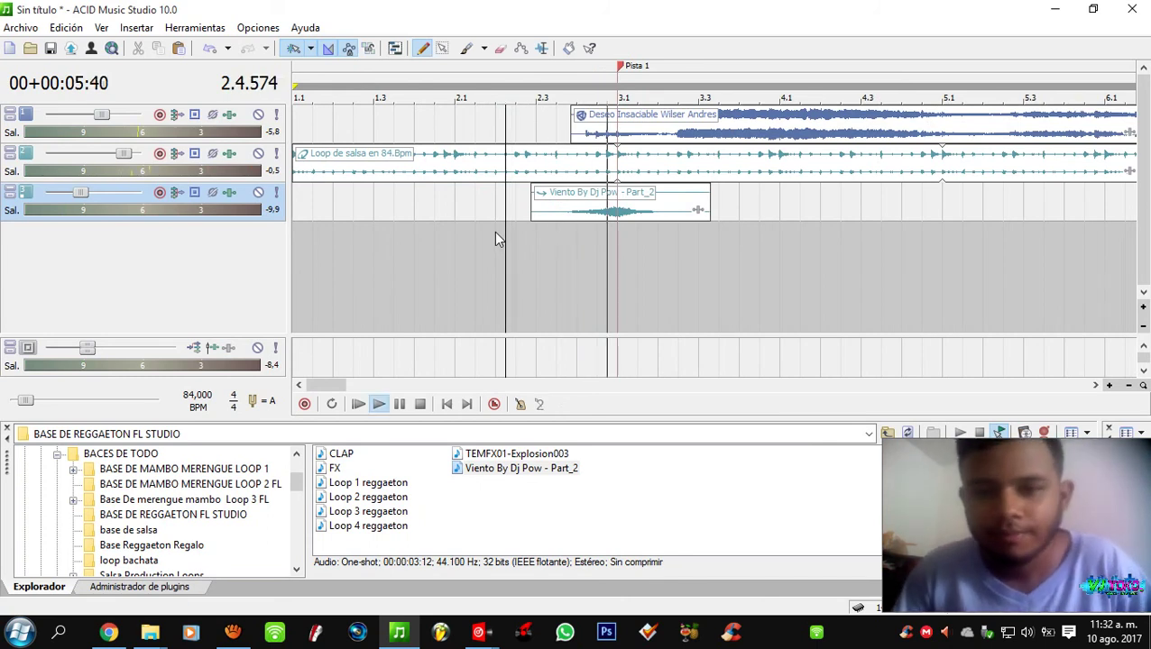
- Split the Viento event exactly at 3.1 and remove the fades at the cut
click(597, 213)
click(618, 211)
key(Up)
key(Up)
key(Up)
key(Up)
key(Up)
key(Up)
key(Up)
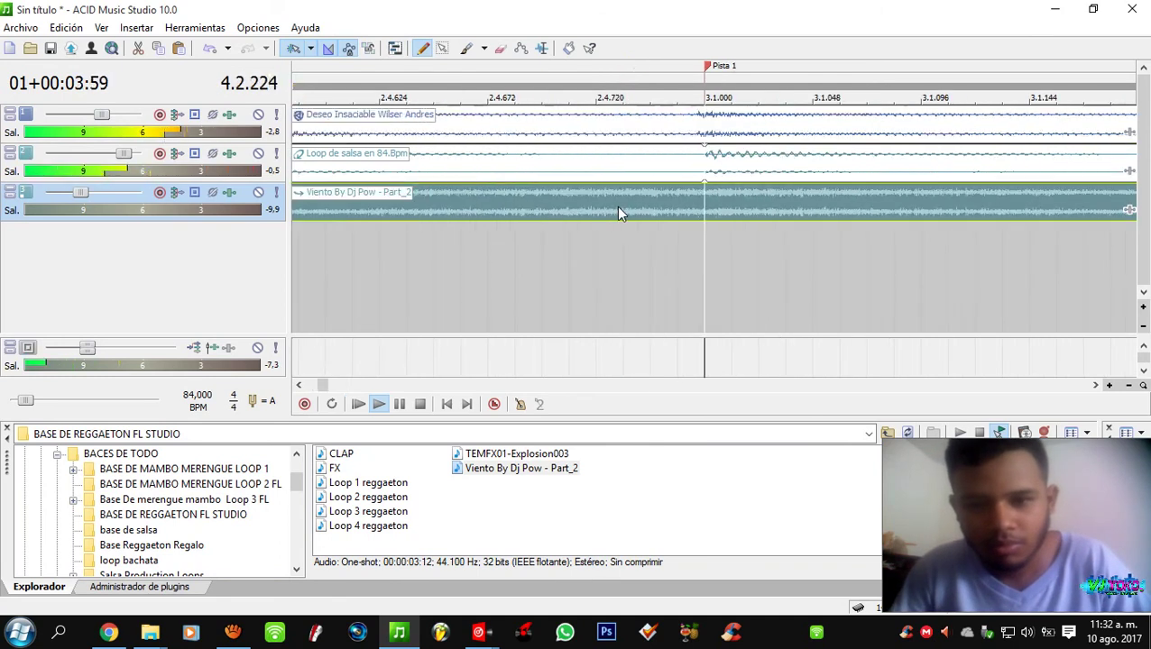
key(s)
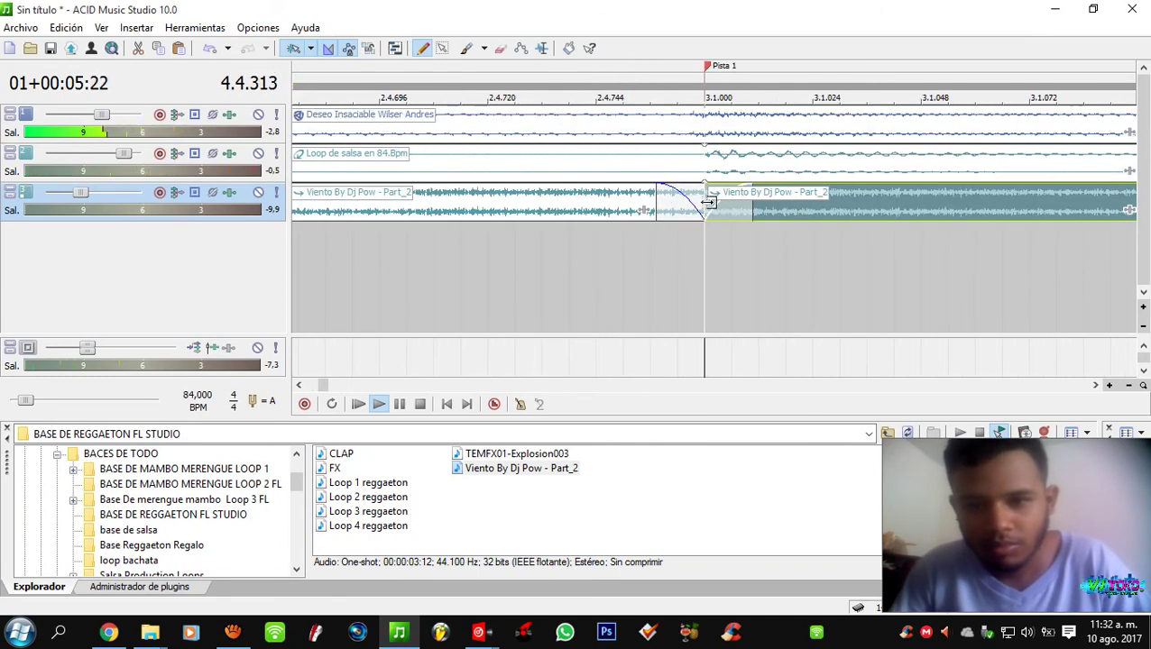
drag(709, 203, 805, 209)
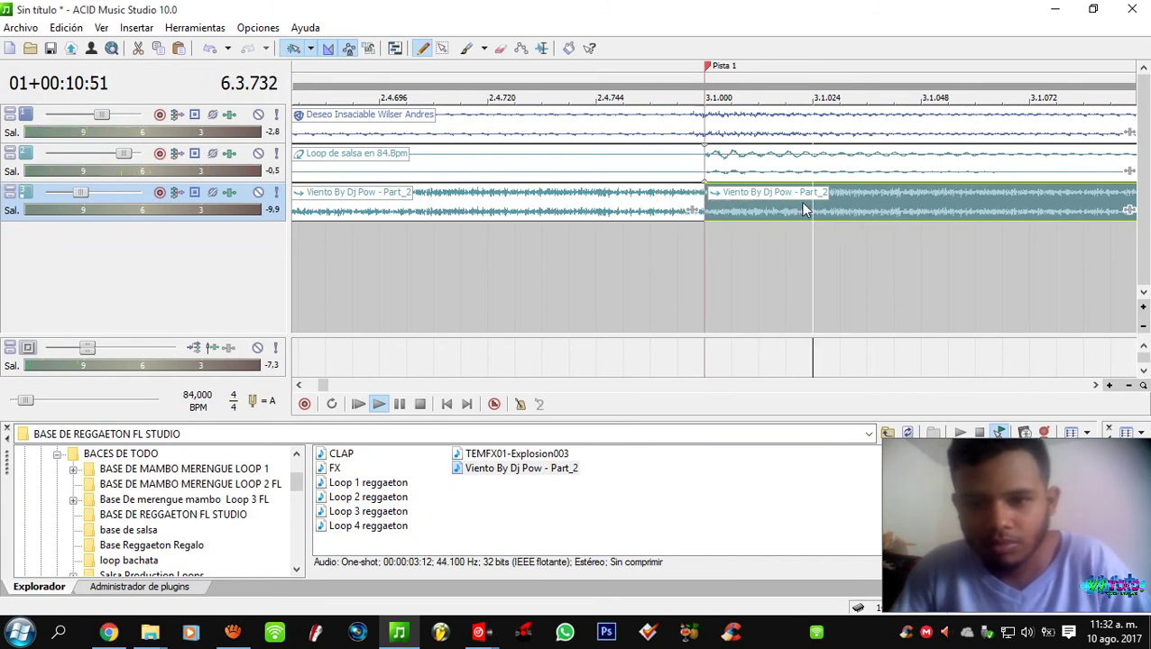
scroll(805, 210, down, 10)
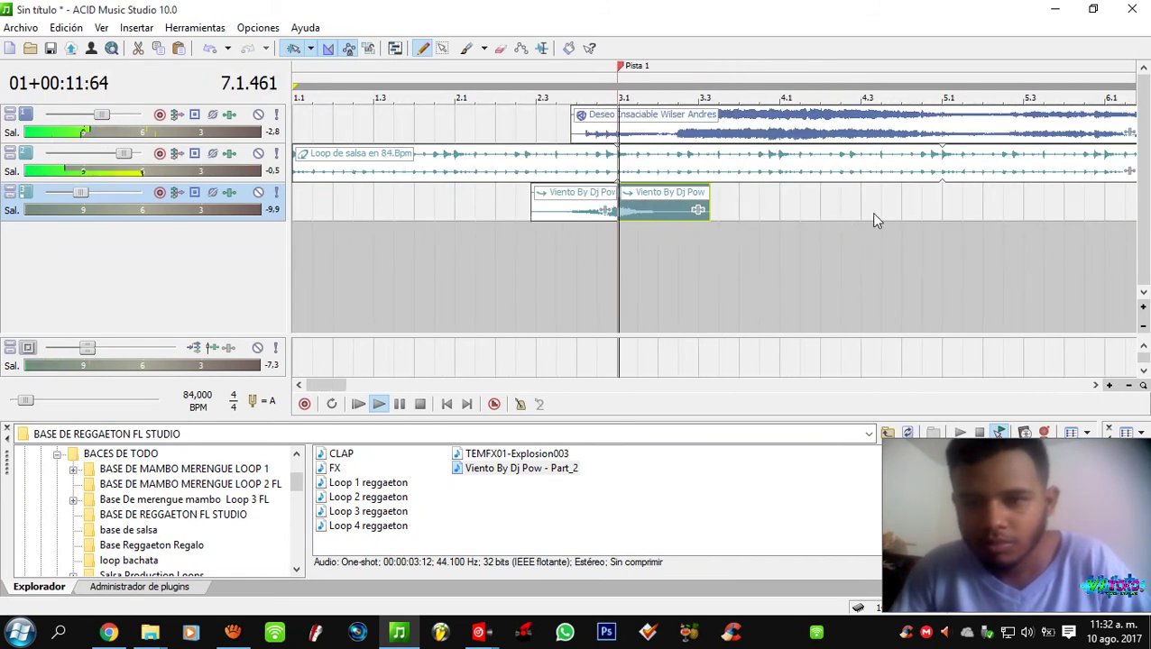
- Raise the master bus volume to slightly above -4.4 dB while the mix plays
mouse_move(87, 348)
mouse_down()
mouse_move(131, 350)
mouse_move(96, 349)
mouse_up()
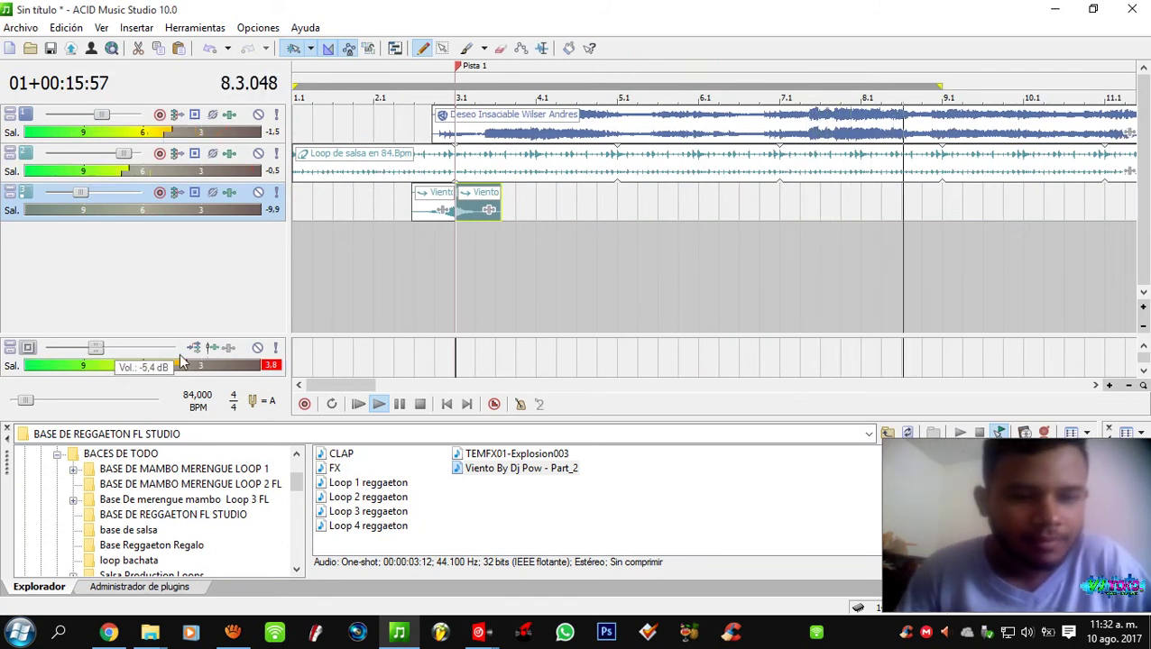
mouse_move(100, 352)
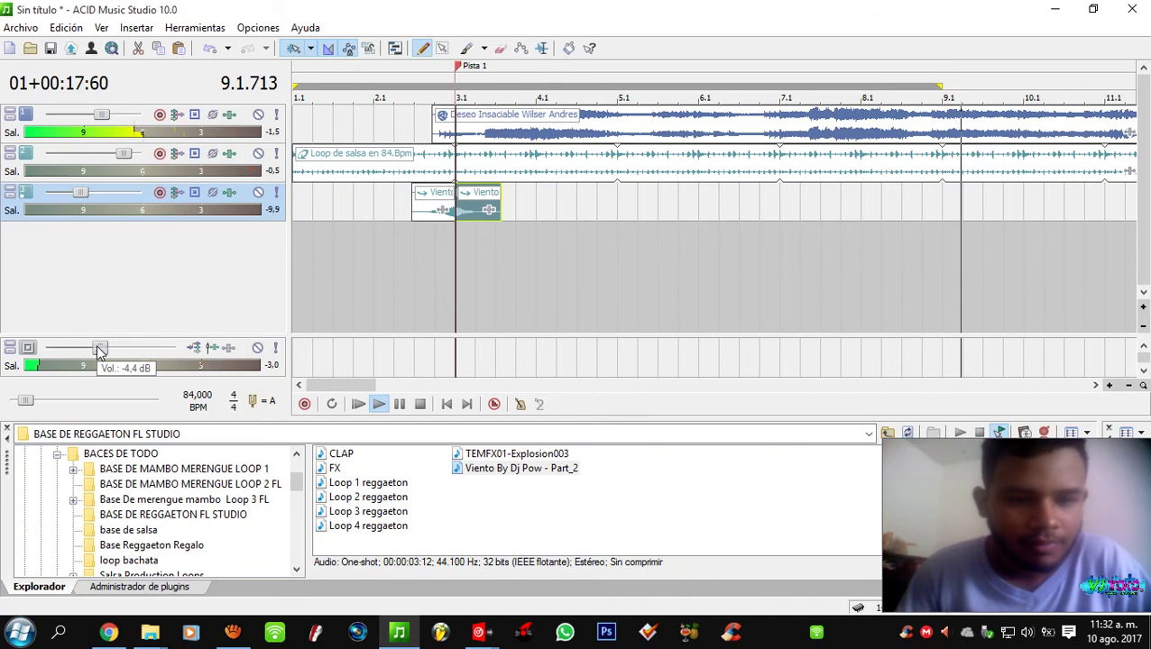
- Draw a short Viento By Dj Pow - Part_2 event on track 3 starting at 11.1
scroll(100, 352, up, 1)
scroll(739, 298, down, 3)
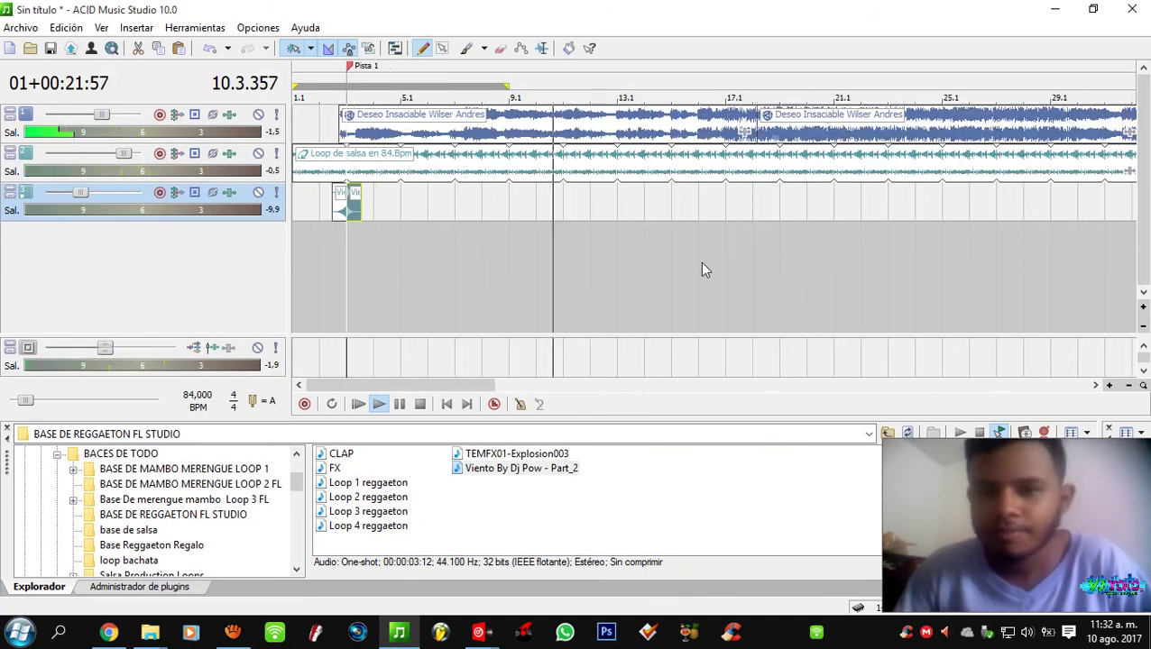
click(564, 194)
scroll(563, 194, up, 3)
scroll(719, 178, up, 2)
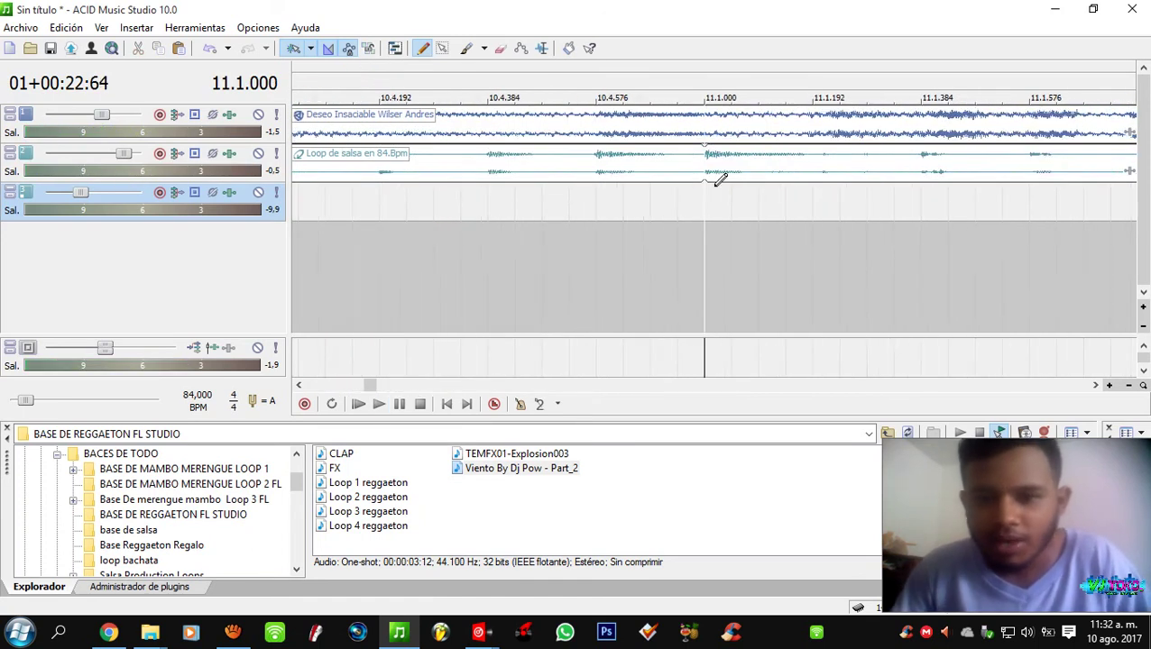
click(719, 202)
scroll(532, 216, down, 3)
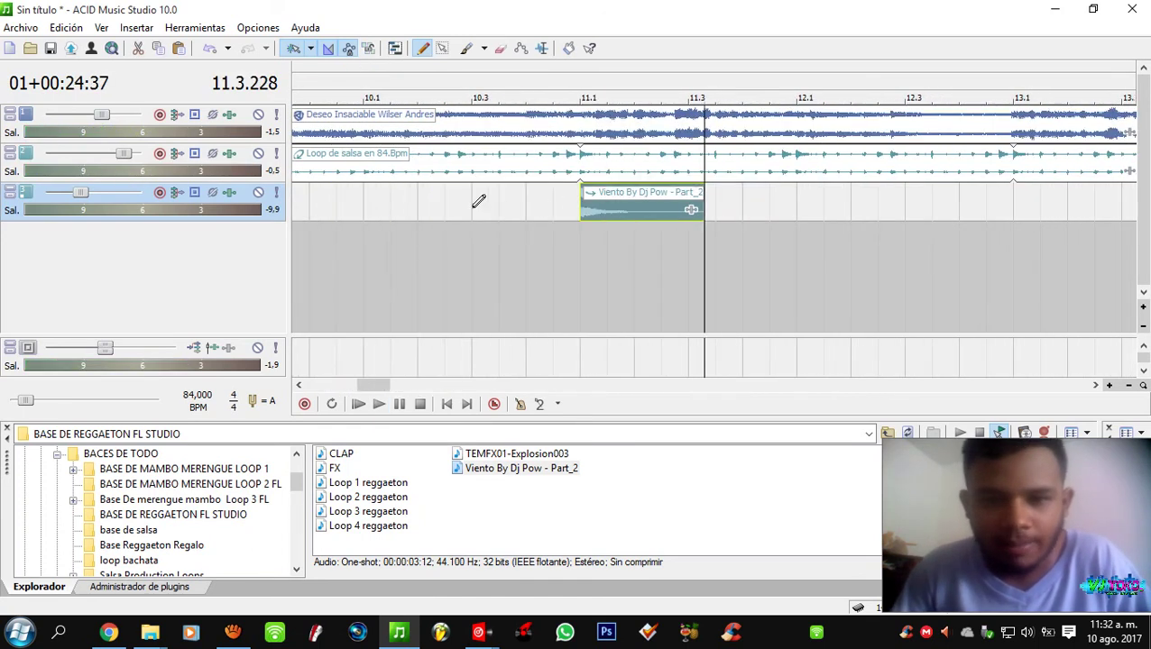
- Play the mix from 10.1 to check the Viento event at bar 11
click(376, 212)
key(space)
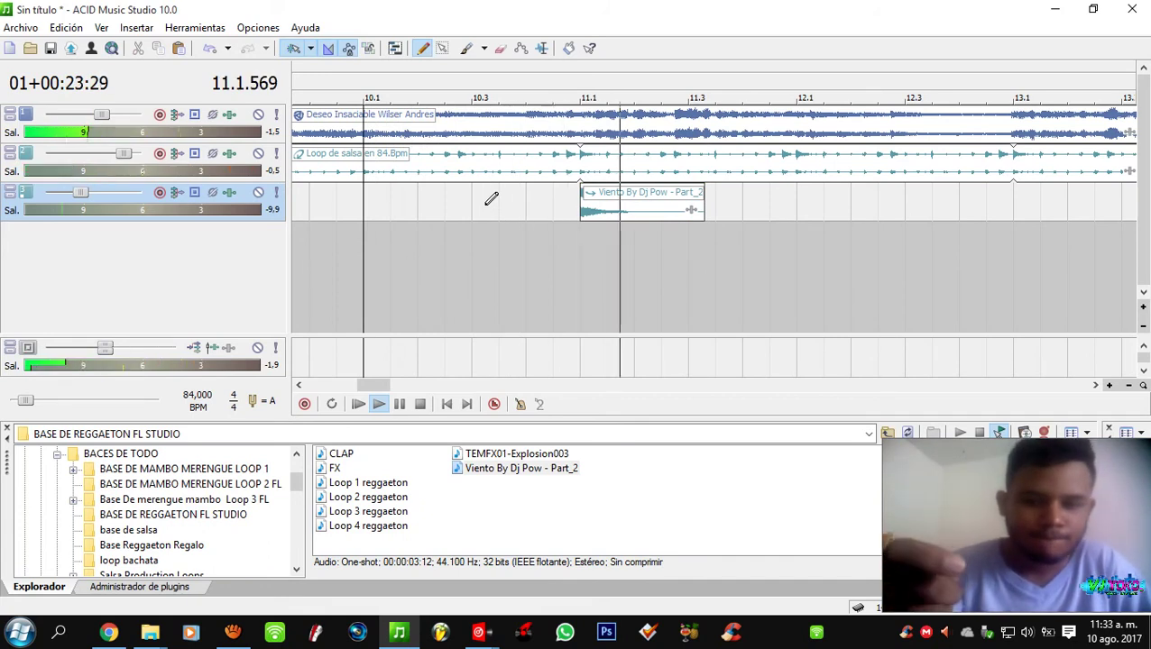
scroll(684, 203, down, 2)
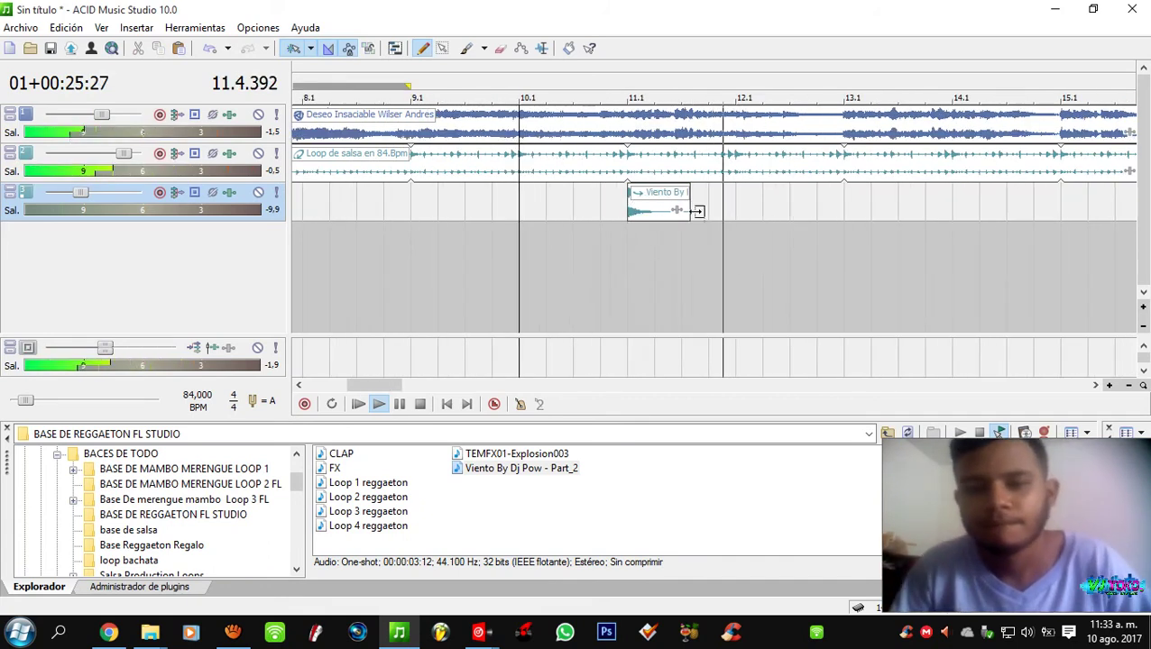
click(654, 206)
scroll(766, 194, down, 4)
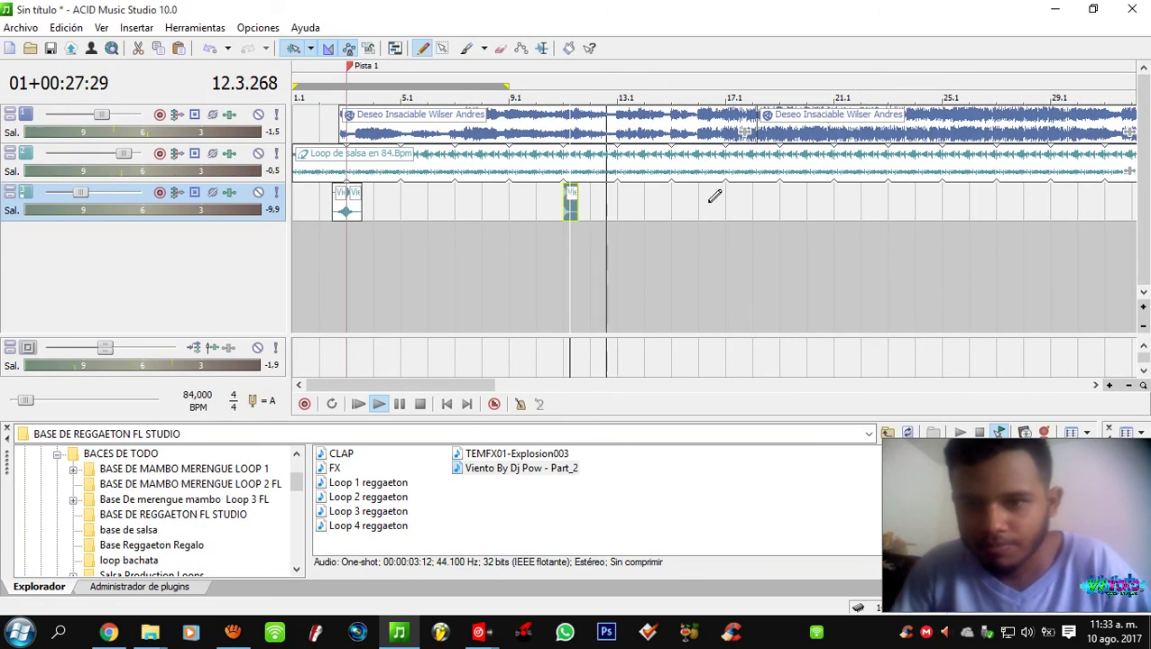
- Draw another Viento event on track 3 at 17.1 and extend its start back to about 16.3
scroll(755, 198, up, 2)
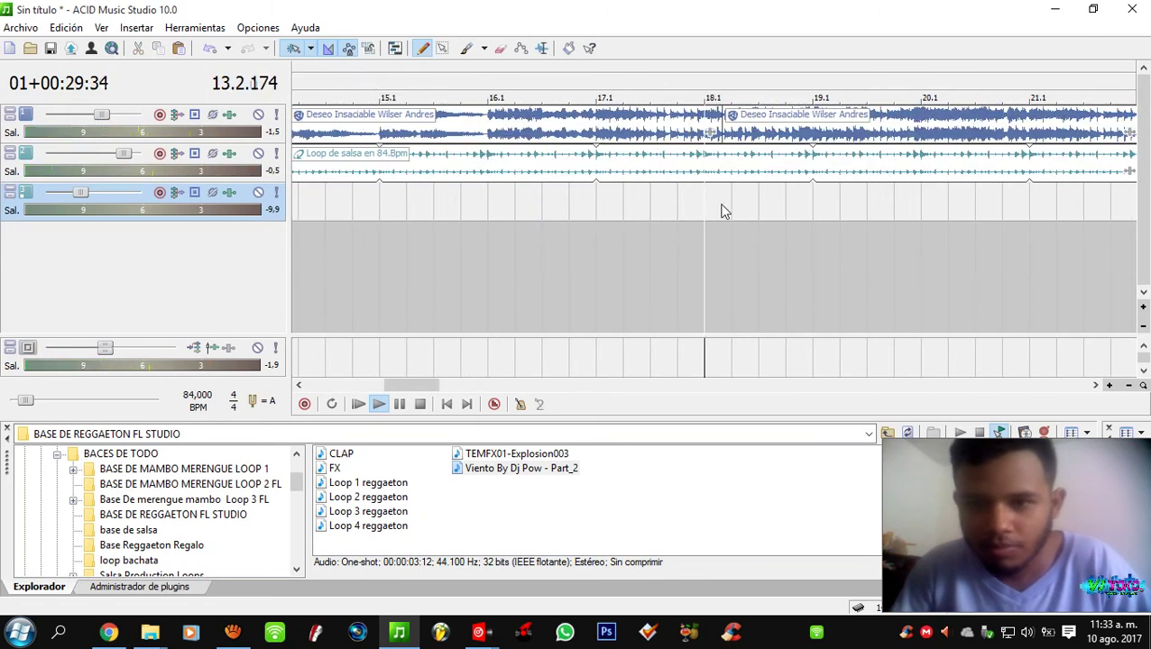
scroll(658, 197, up, 5)
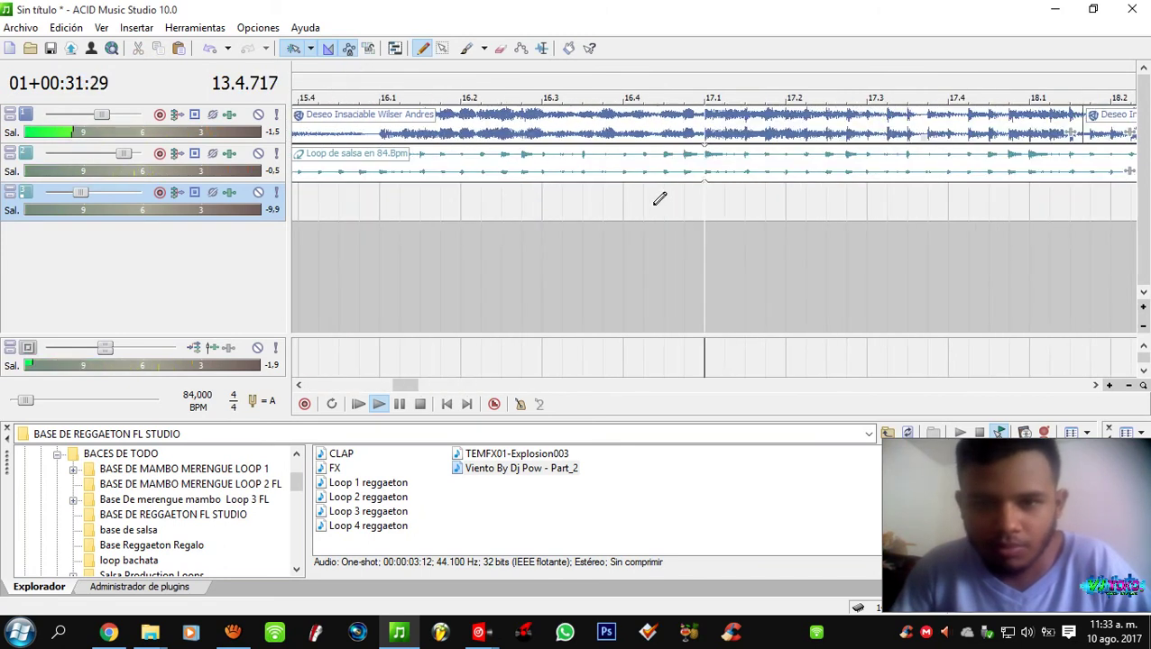
click(722, 204)
drag(702, 207, 529, 207)
scroll(530, 198, down, 2)
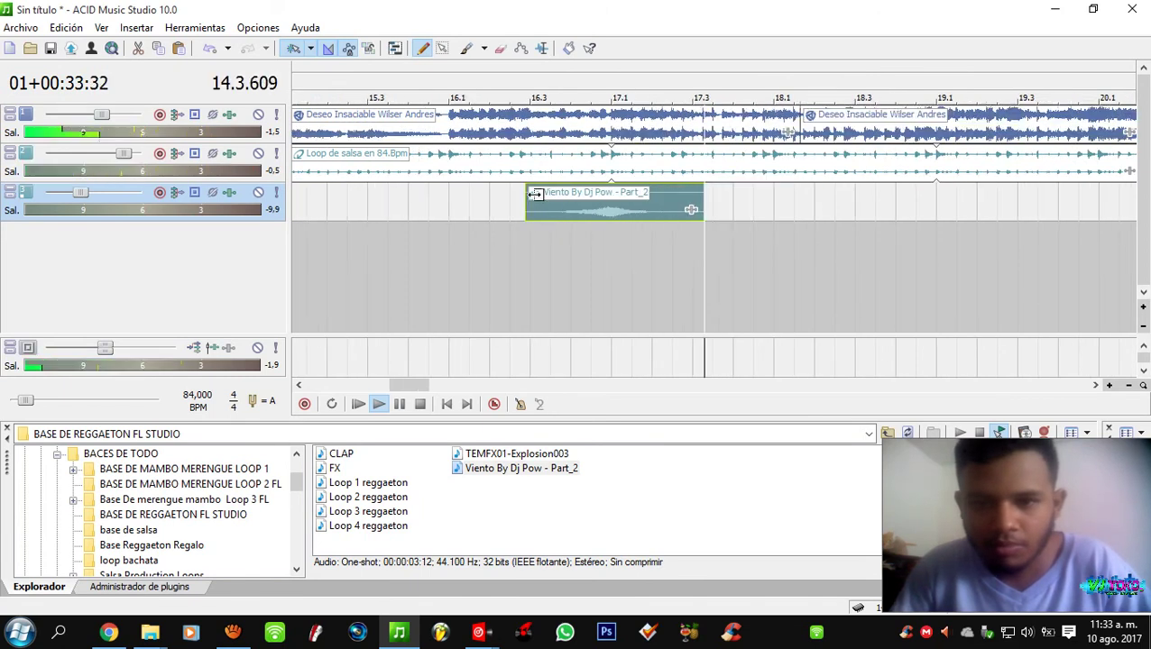
- Lower the master bus volume to -23.5 dB during playback and raise it back slightly
click(552, 195)
scroll(552, 195, up, 1)
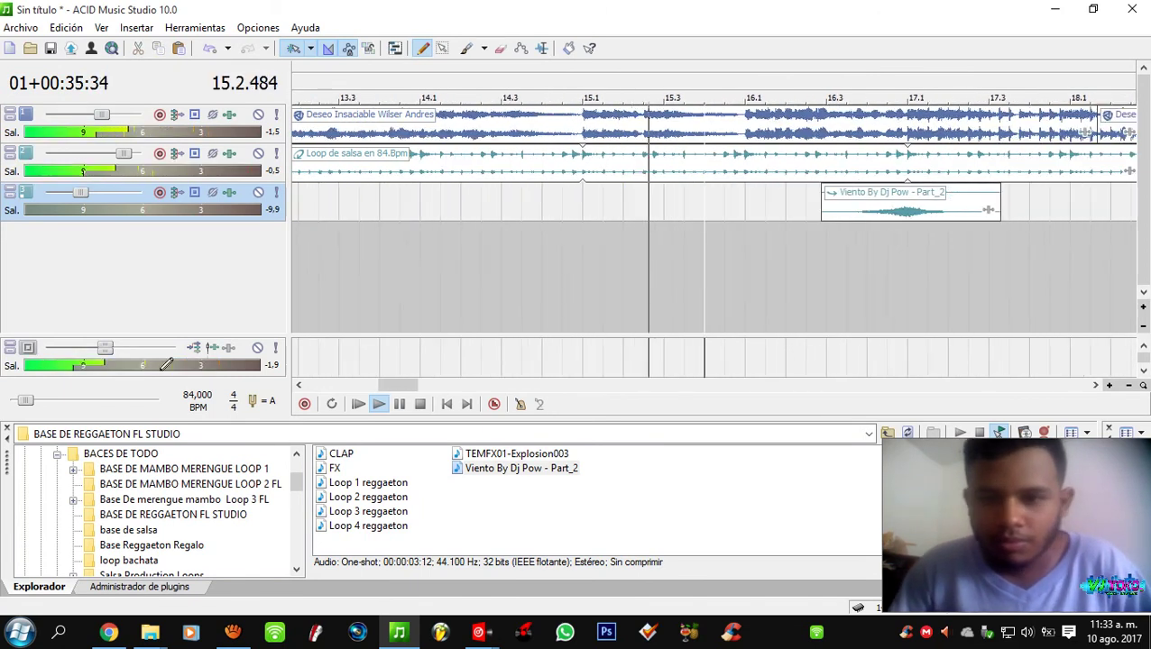
drag(106, 348, 81, 351)
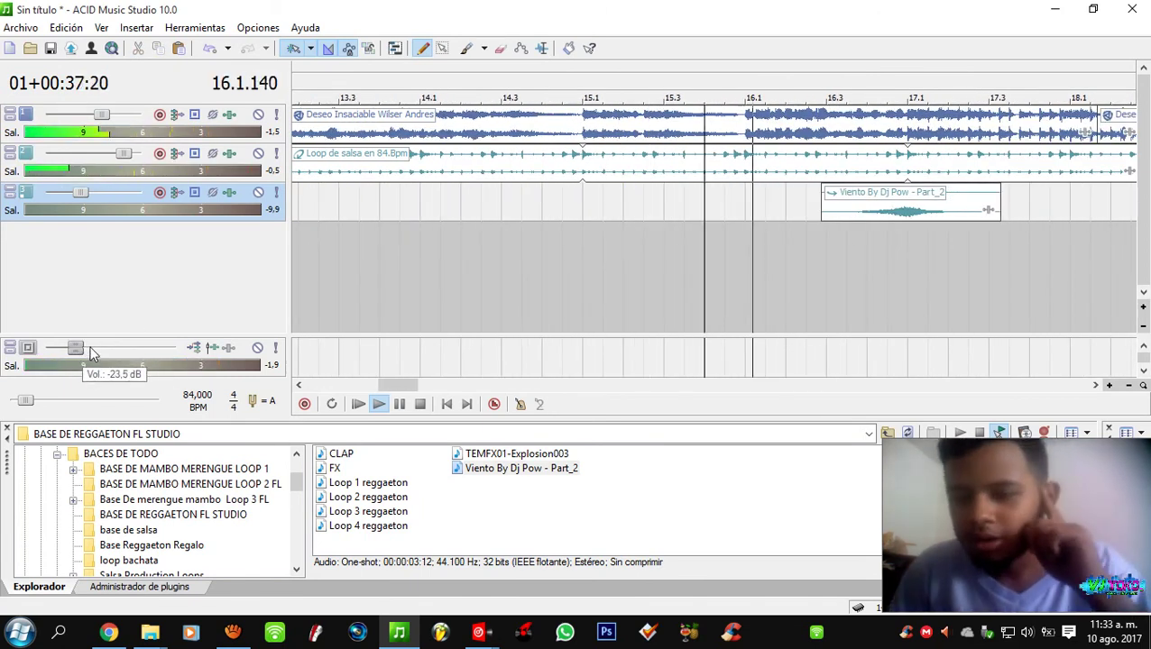
drag(91, 351, 102, 358)
- Play the mix past bar 19, stop it, and examine the song and salsa loop waveforms around 23.1 and 24.1
scroll(570, 287, up, 3)
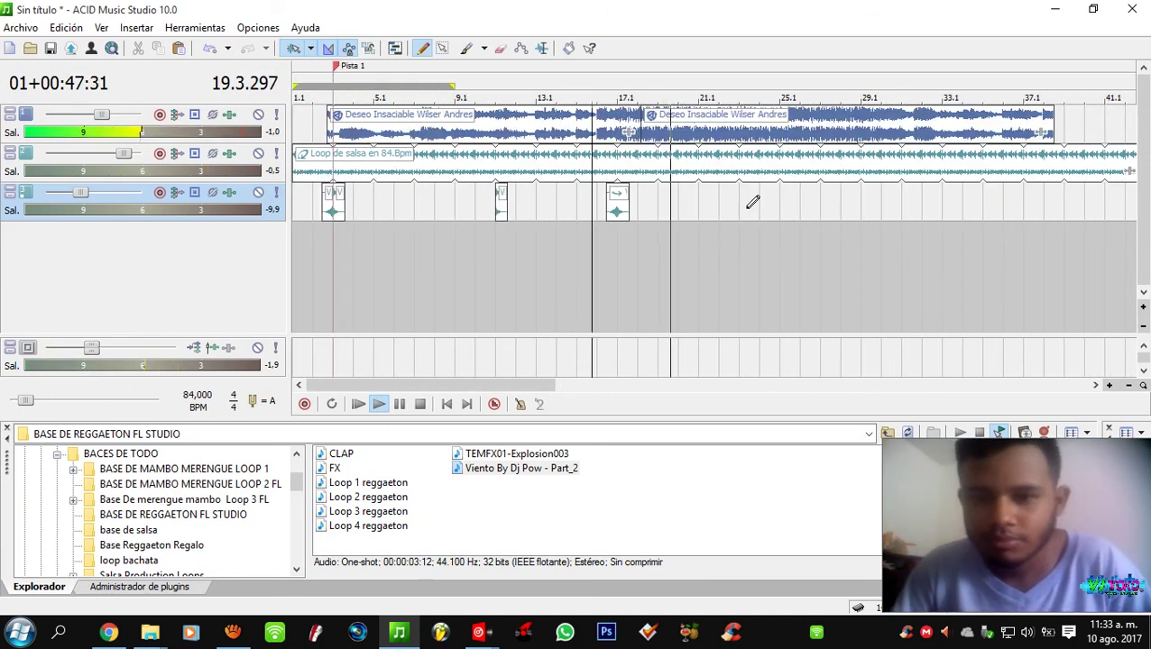
scroll(746, 214, up, 1)
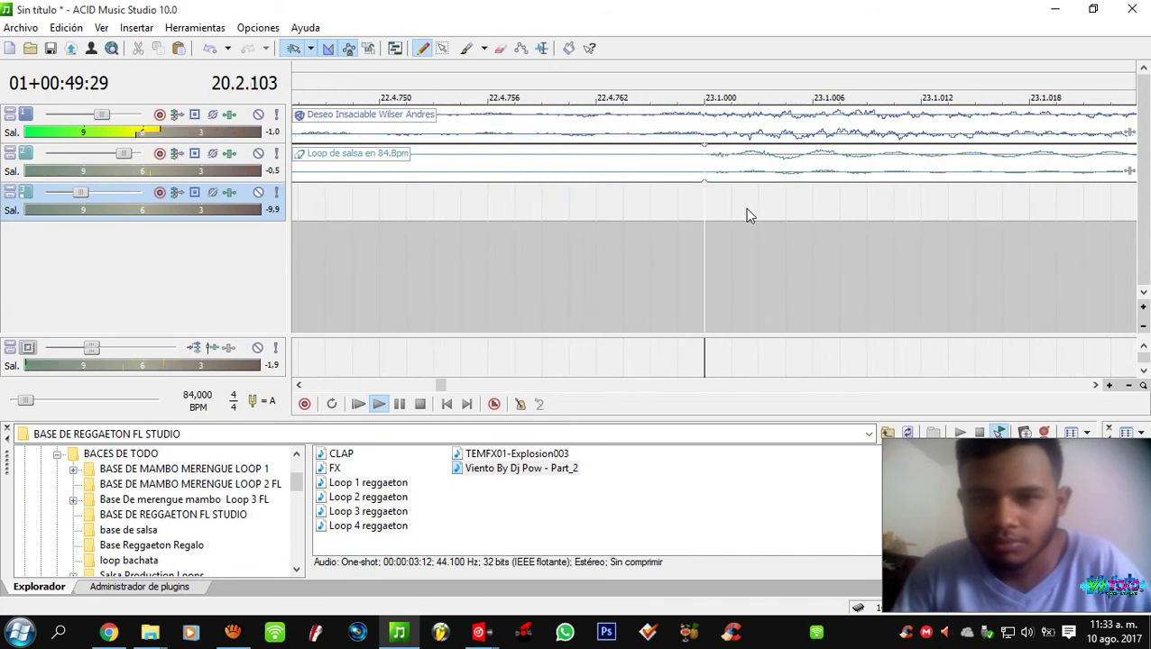
scroll(746, 215, down, 5)
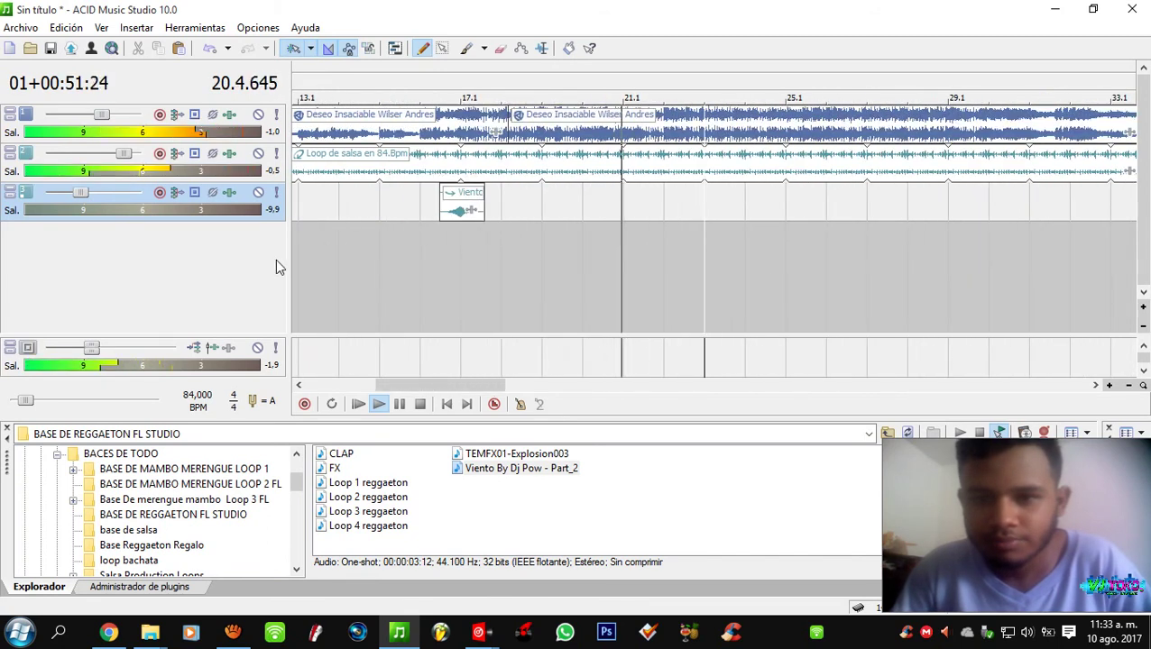
key(space)
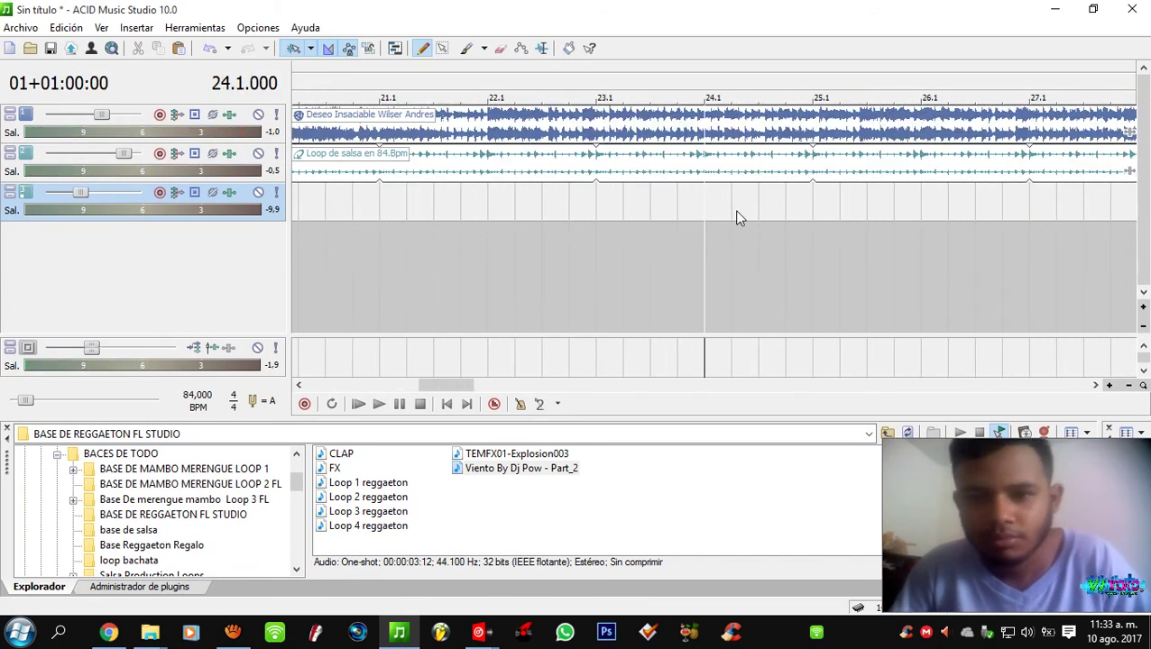
scroll(735, 217, up, 8)
scroll(736, 217, up, 3)
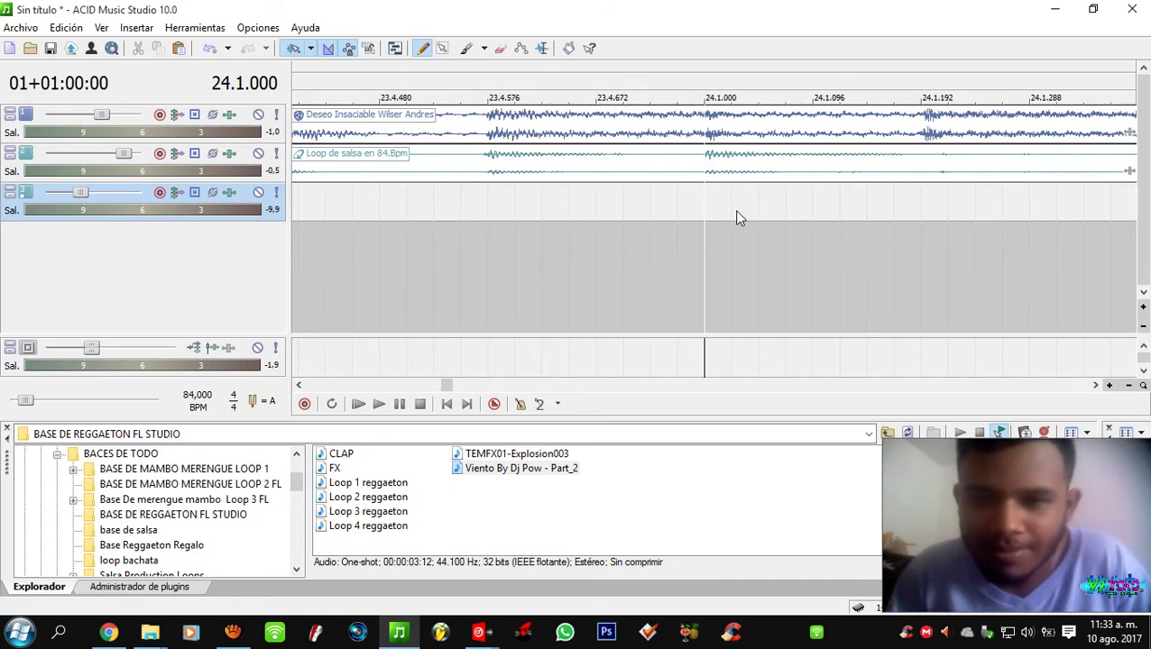
scroll(735, 215, down, 5)
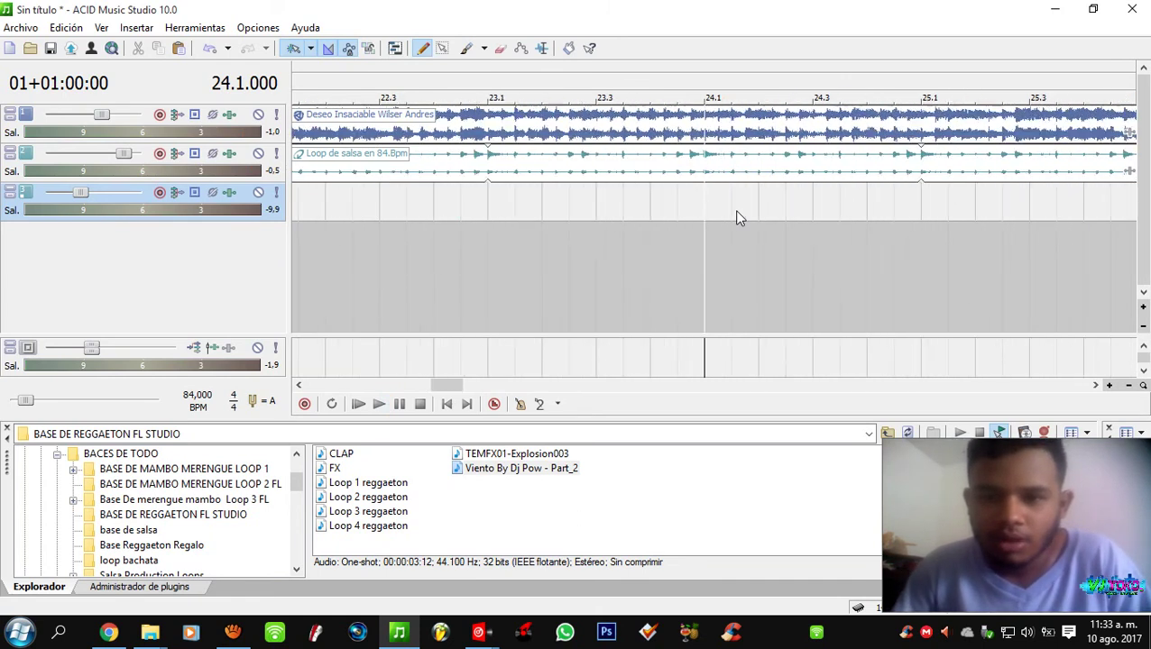
- Compare the beat alignment of the song and the salsa loop at 24.2
click(758, 200)
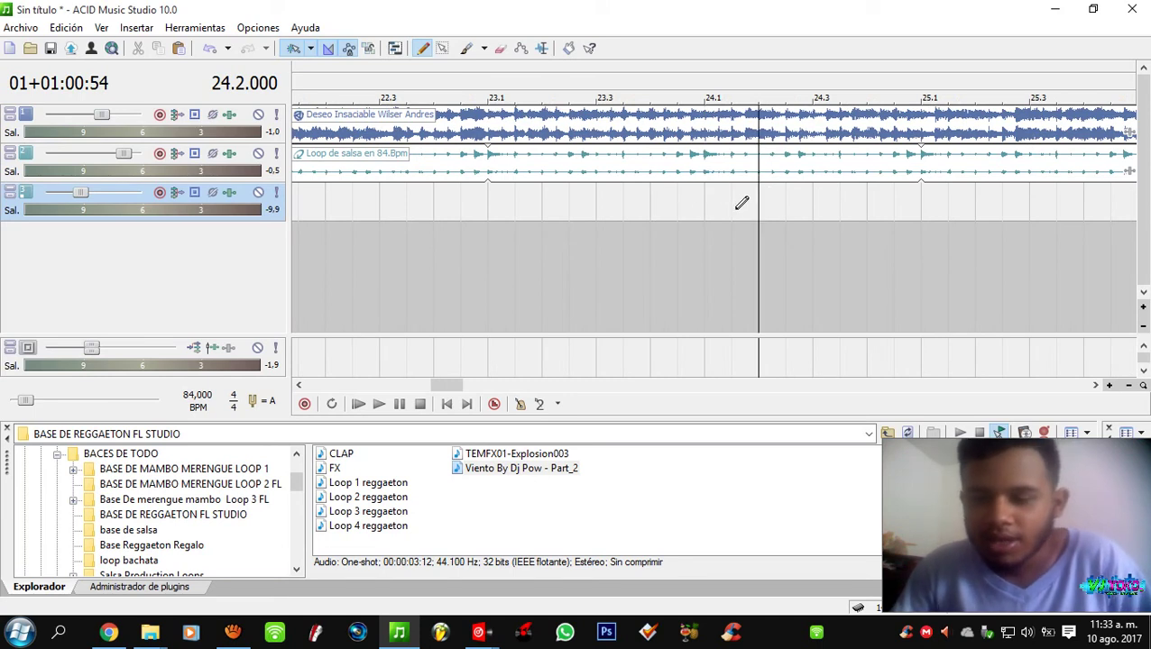
scroll(742, 204, up, 10)
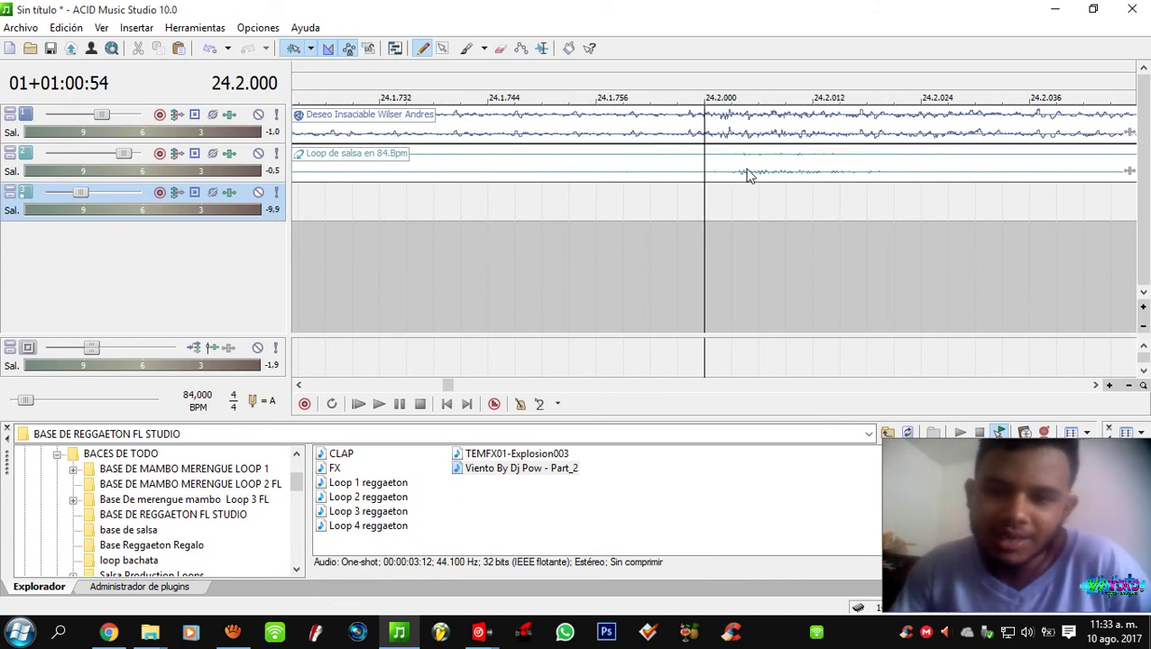
click(732, 172)
click(708, 174)
click(703, 130)
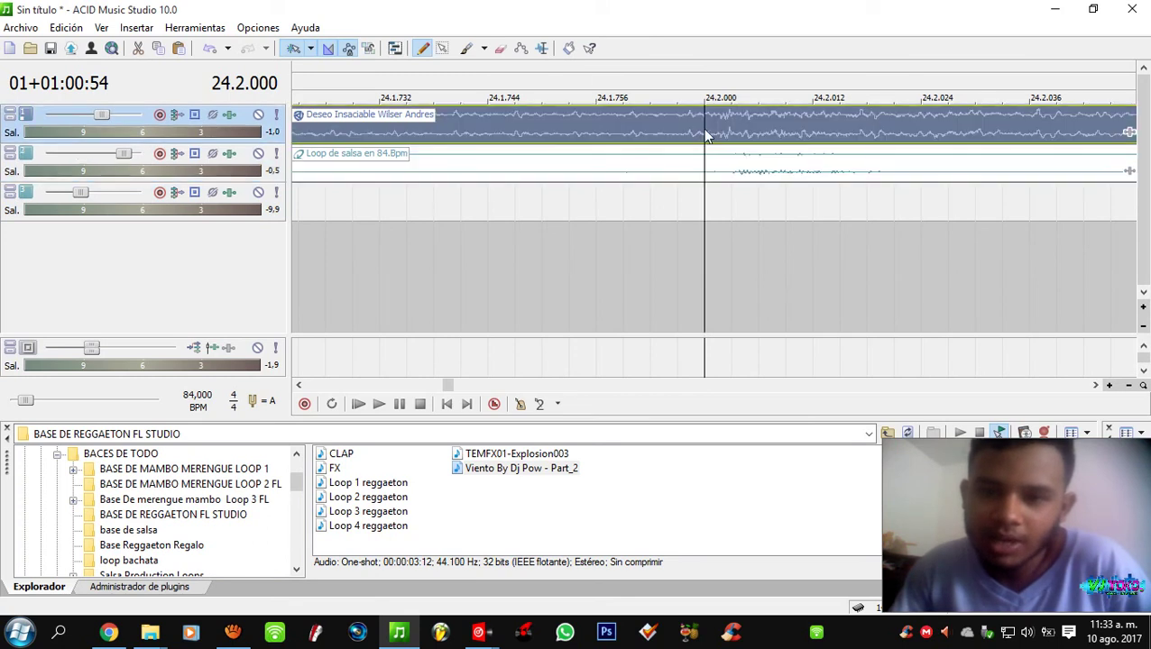
click(706, 168)
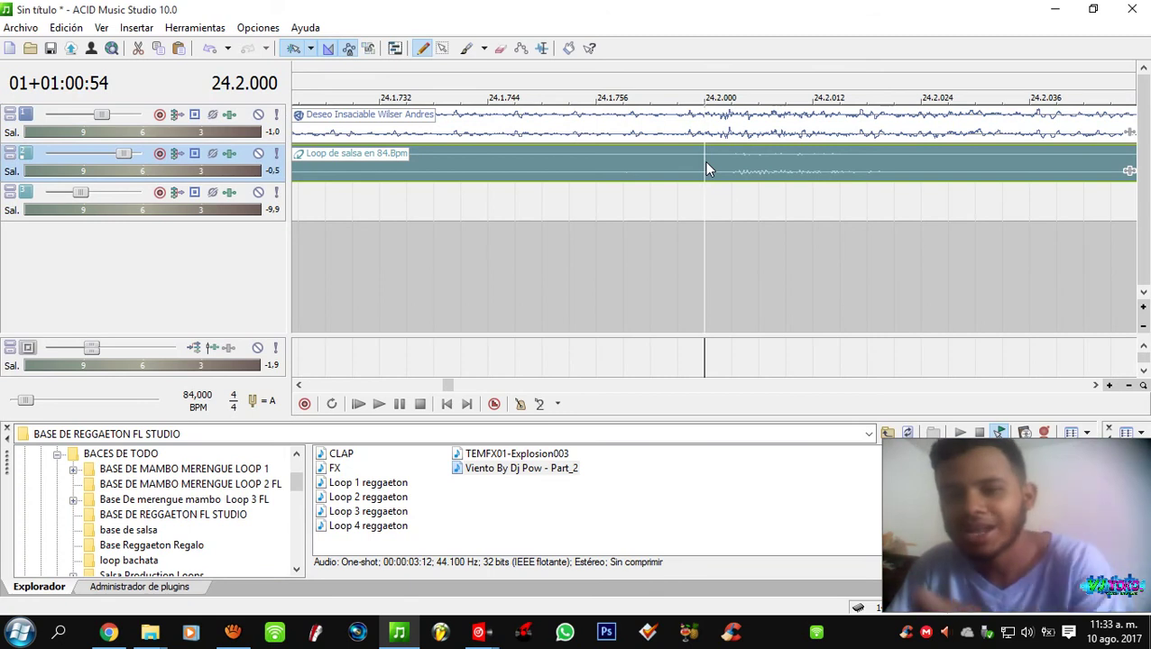
scroll(706, 165, down, 2)
scroll(706, 167, down, 2)
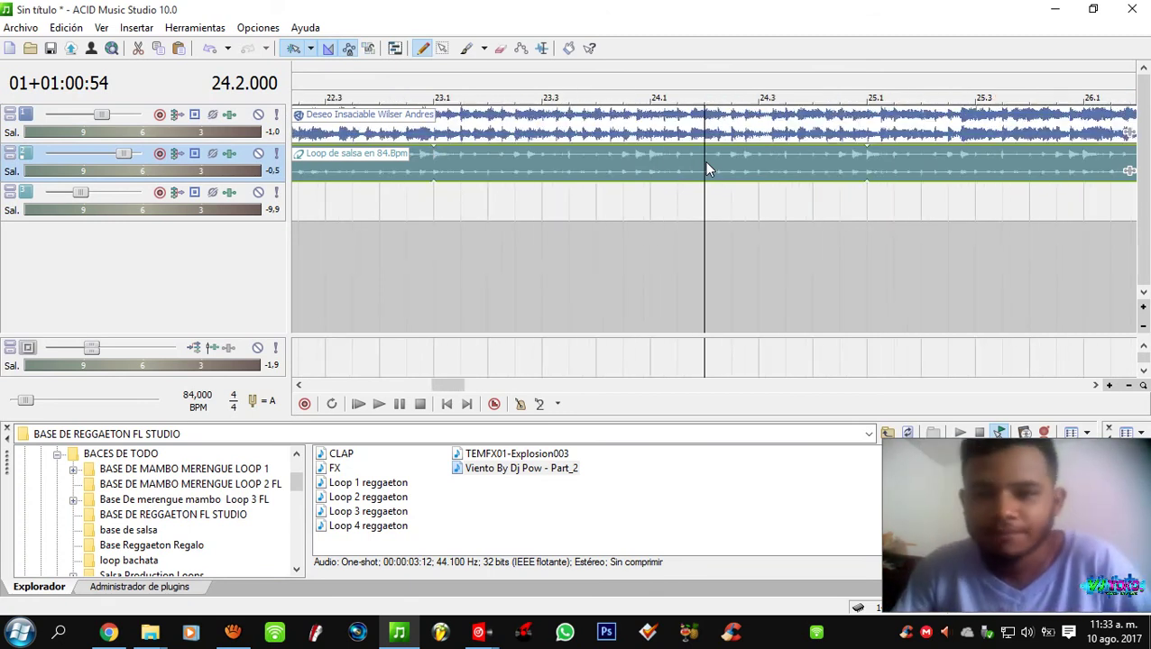
- Examine the alignment of the song and salsa loop waveforms at 26.3, 29.1, 29.2 and 29.3
click(775, 196)
scroll(546, 209, down, 3)
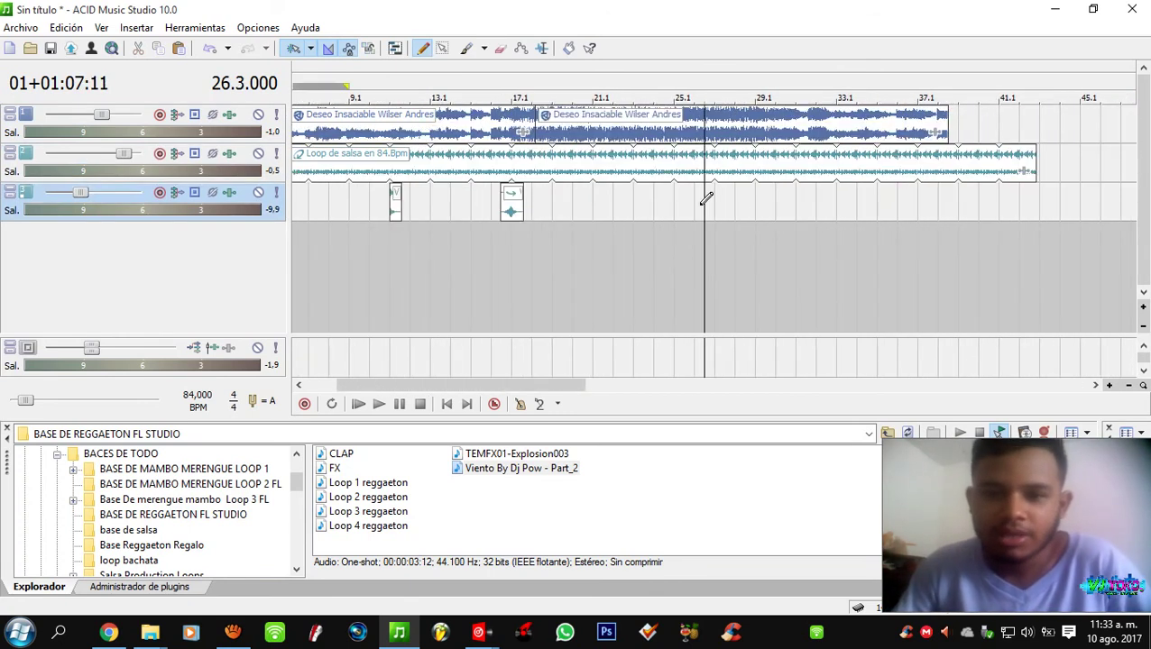
click(755, 200)
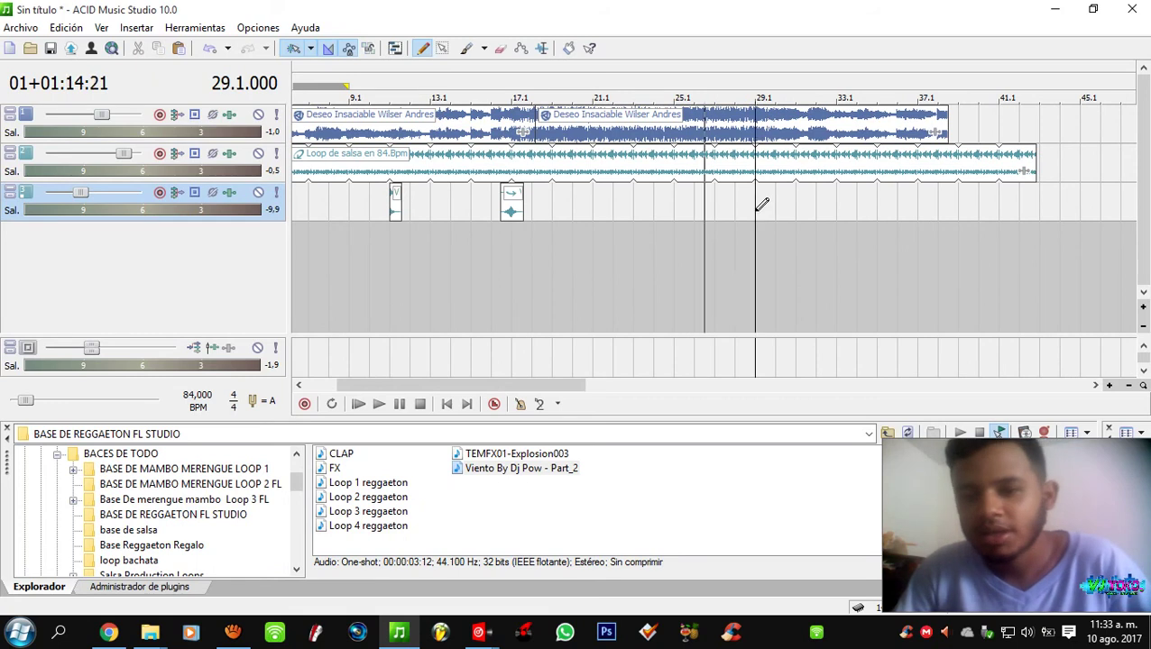
scroll(758, 205, up, 5)
scroll(756, 215, up, 1)
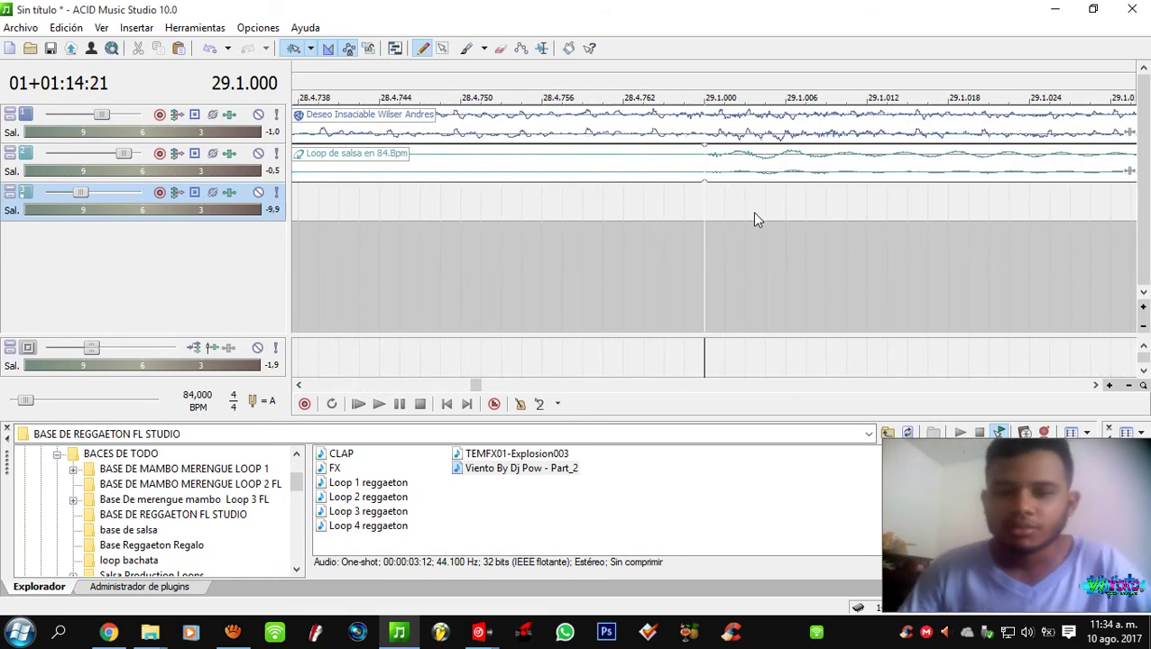
scroll(756, 219, down, 3)
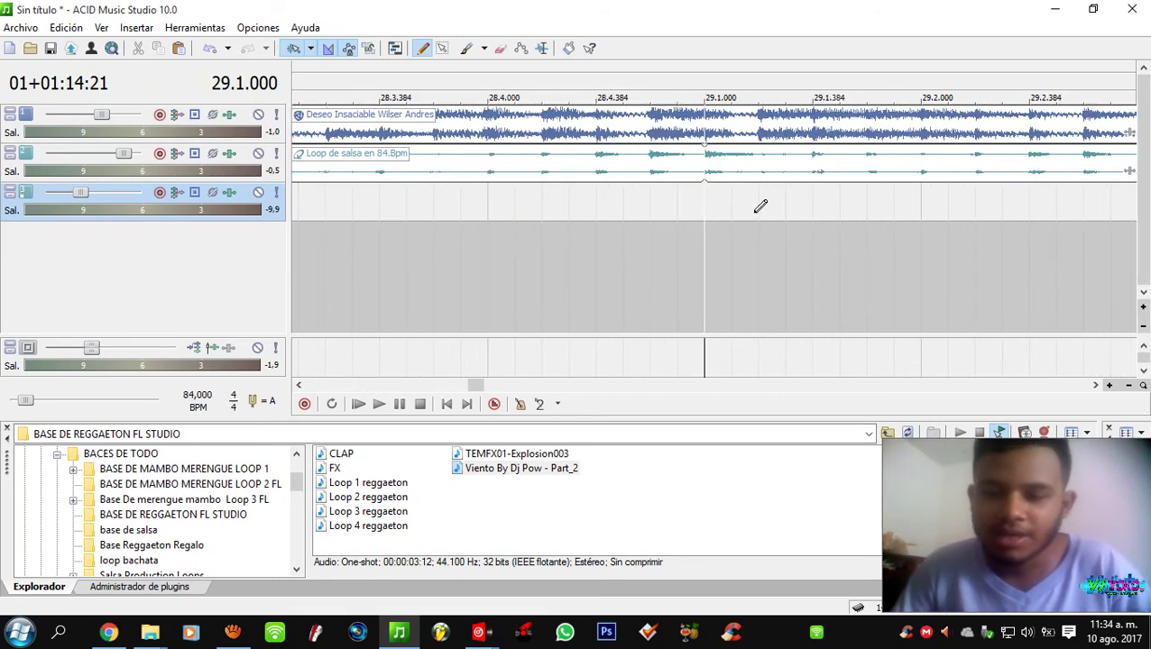
click(755, 206)
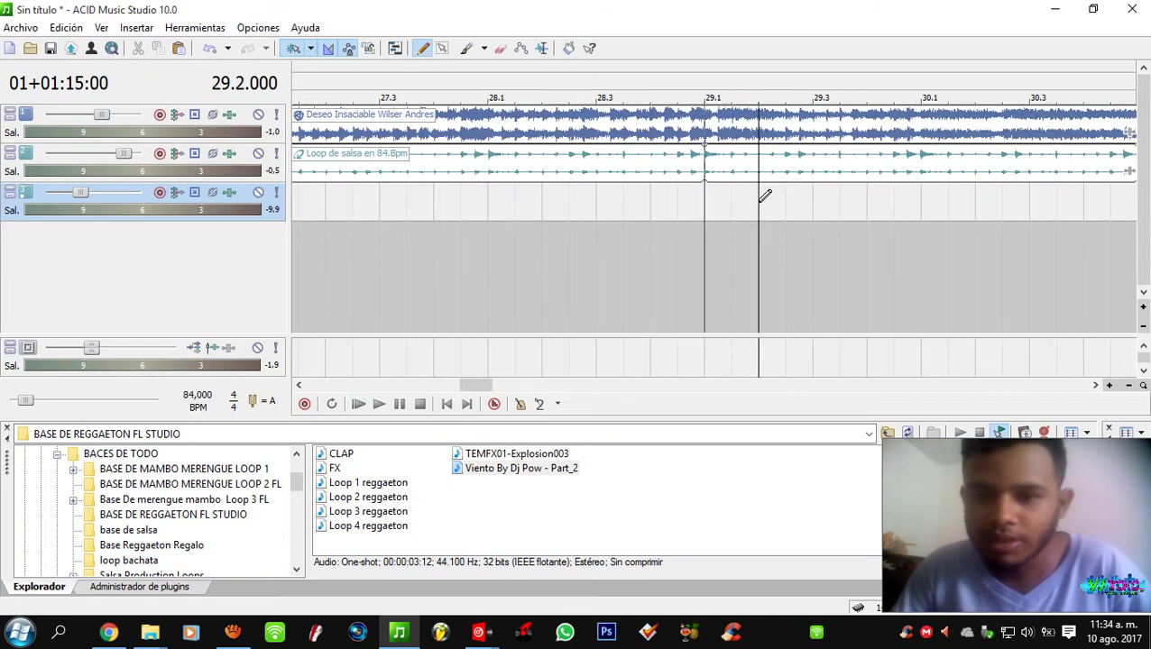
scroll(757, 203, up, 5)
scroll(760, 209, down, 4)
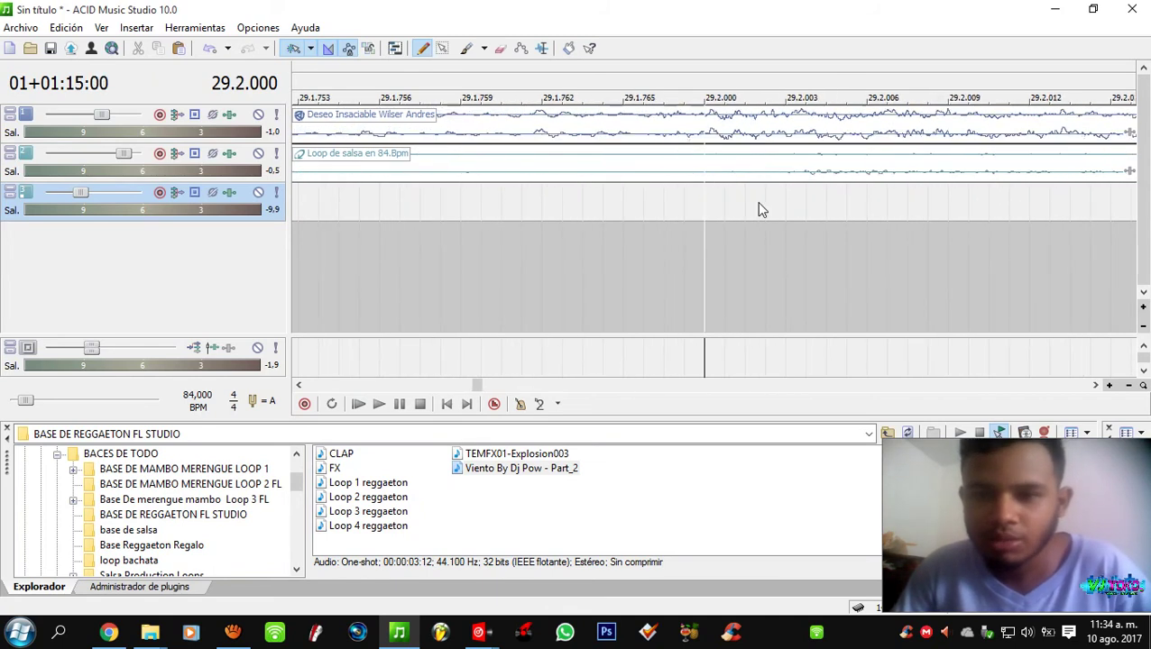
scroll(756, 201, up, 3)
key(Right)
scroll(808, 207, down, 10)
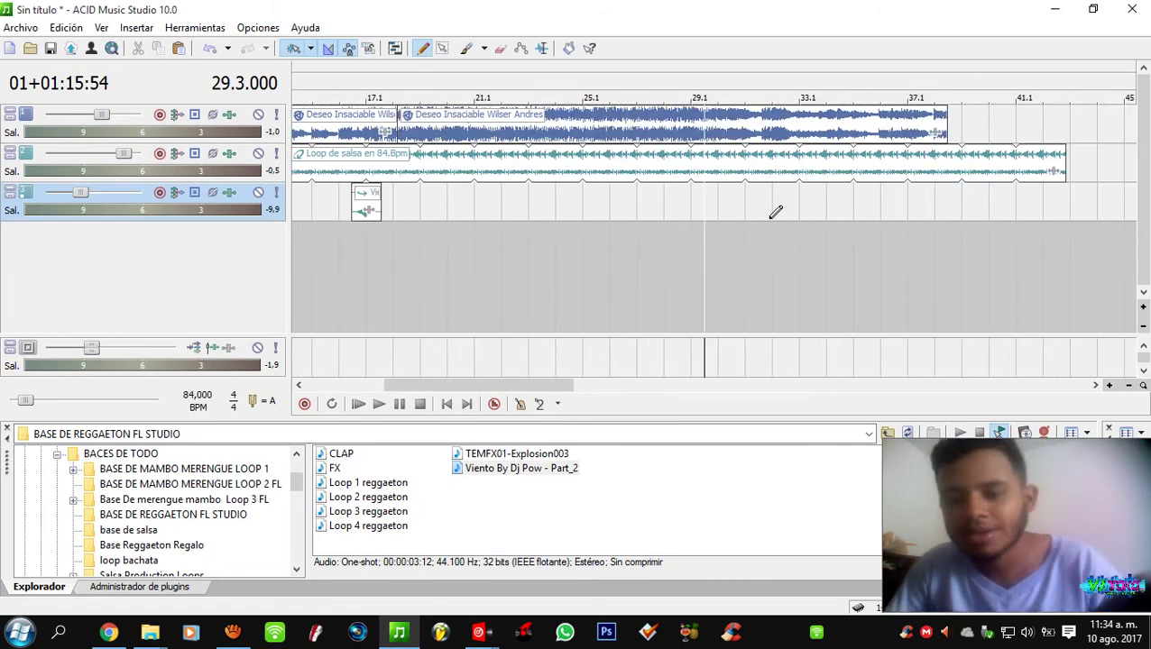
- Play the mix from 29.3 through bar 33, checking the song against the salsa loop, and stop playback
key(space)
scroll(777, 223, up, 3)
scroll(781, 216, down, 4)
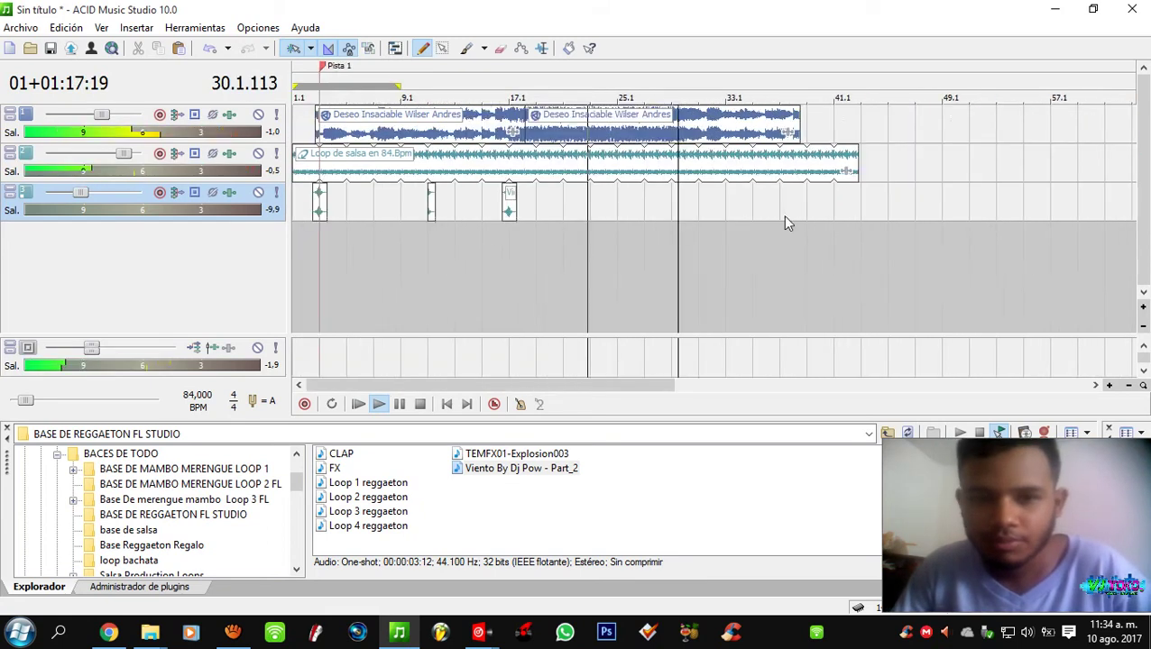
scroll(712, 187, up, 2)
scroll(736, 190, down, 3)
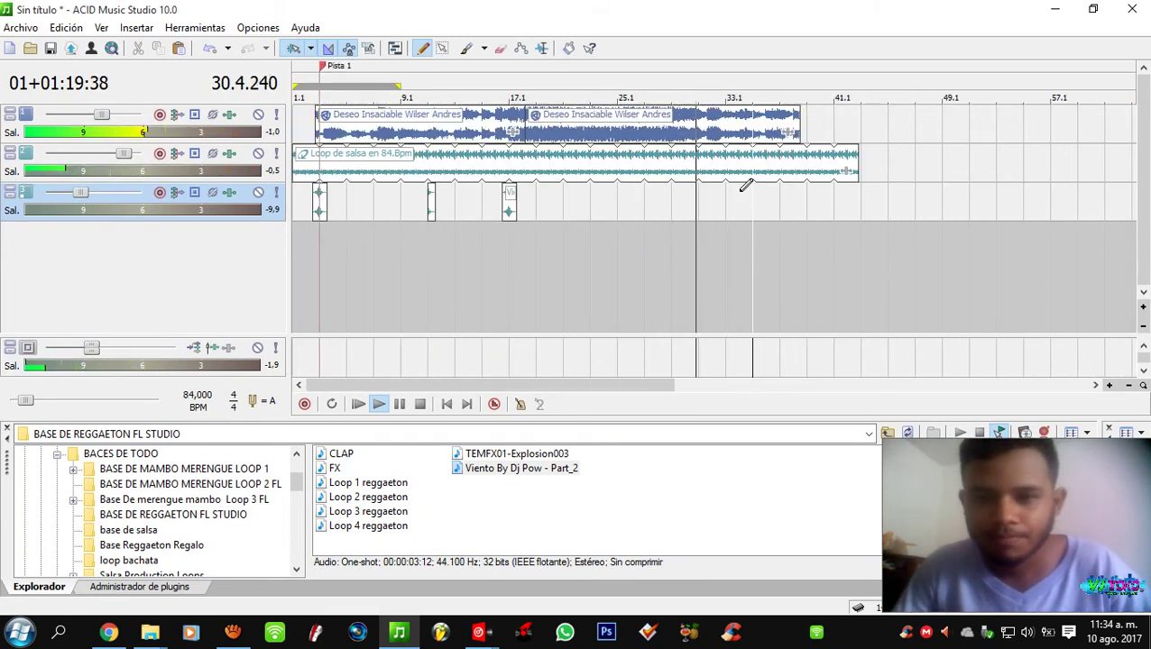
scroll(736, 190, up, 4)
scroll(455, 194, up, 5)
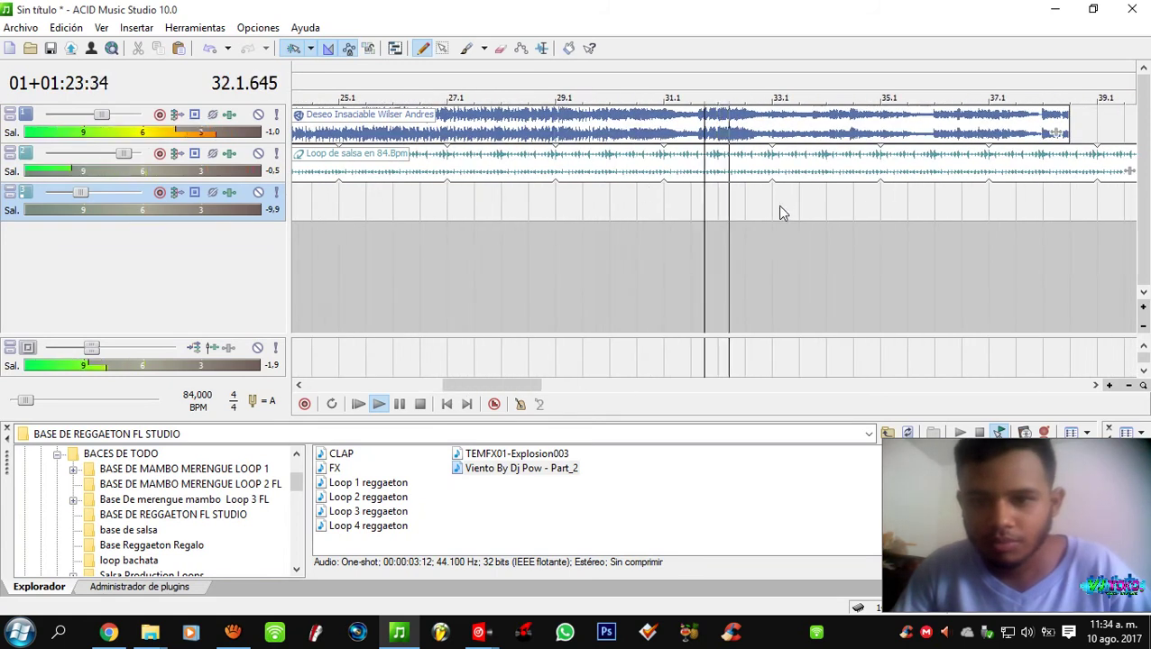
scroll(778, 202, down, 1)
scroll(778, 214, down, 4)
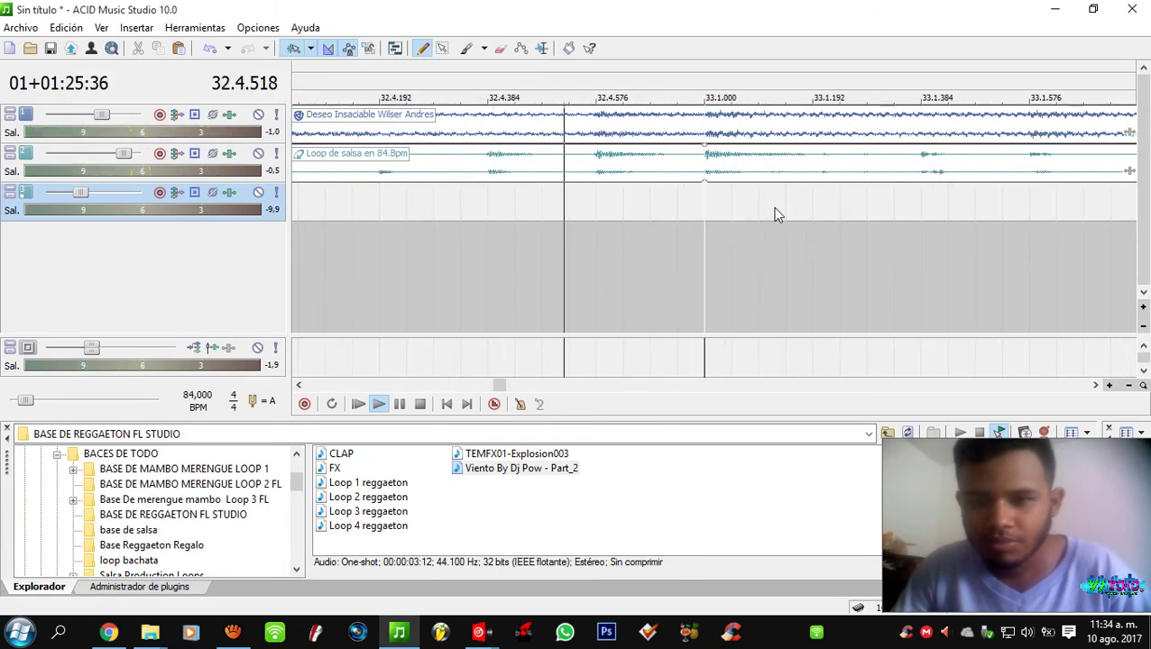
scroll(775, 209, down, 6)
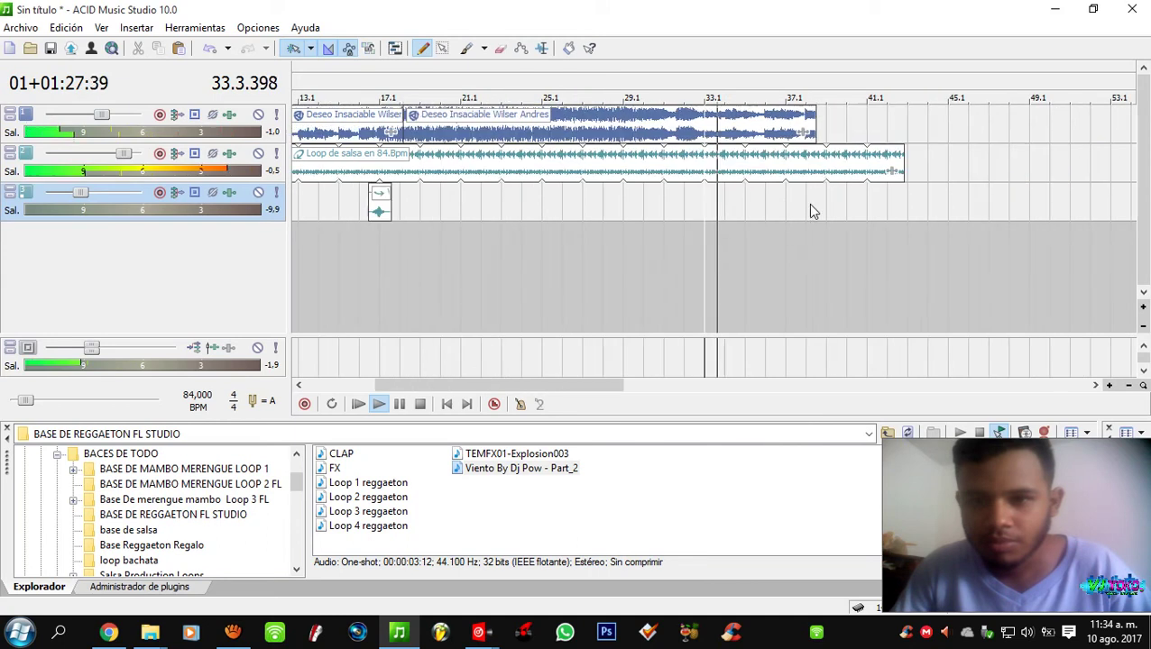
scroll(751, 244, down, 4)
key(space)
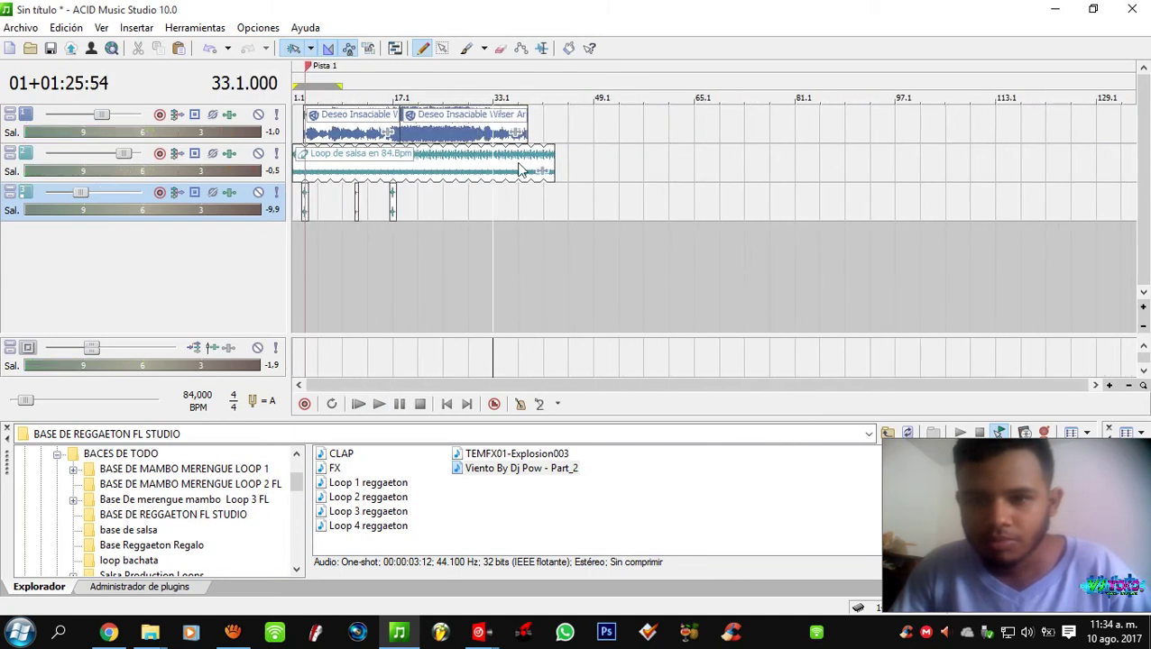
- Extend the salsa loop on track 2 to about bar 77 and the second song event on track 1 to about bar 112
click(553, 160)
drag(553, 167, 767, 166)
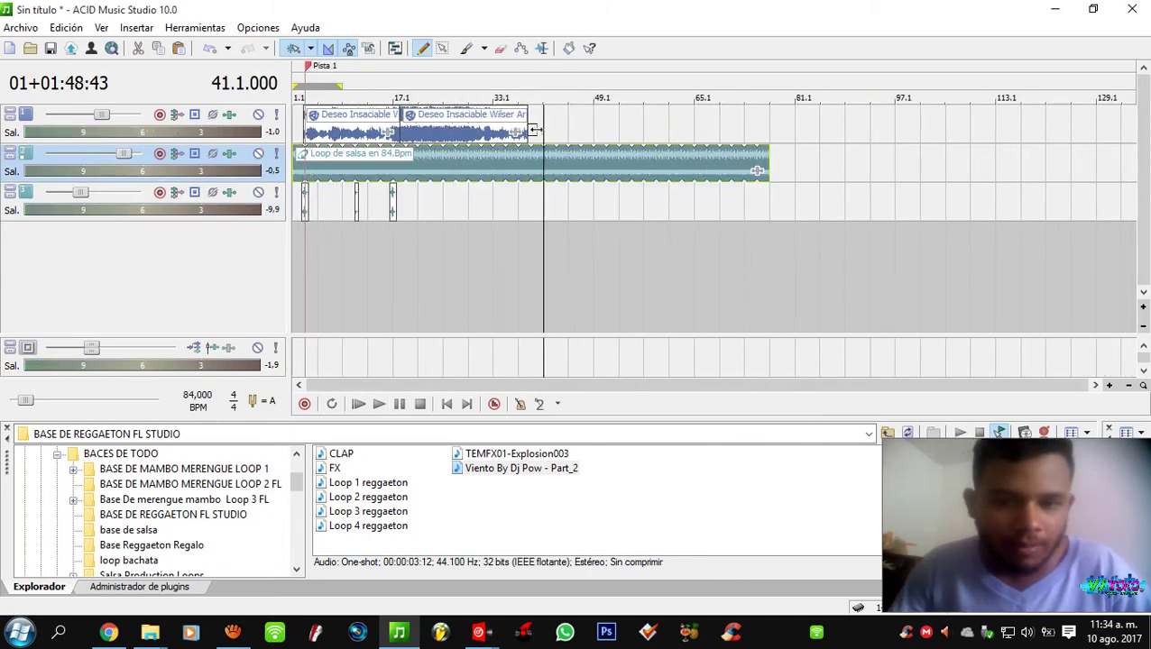
click(521, 120)
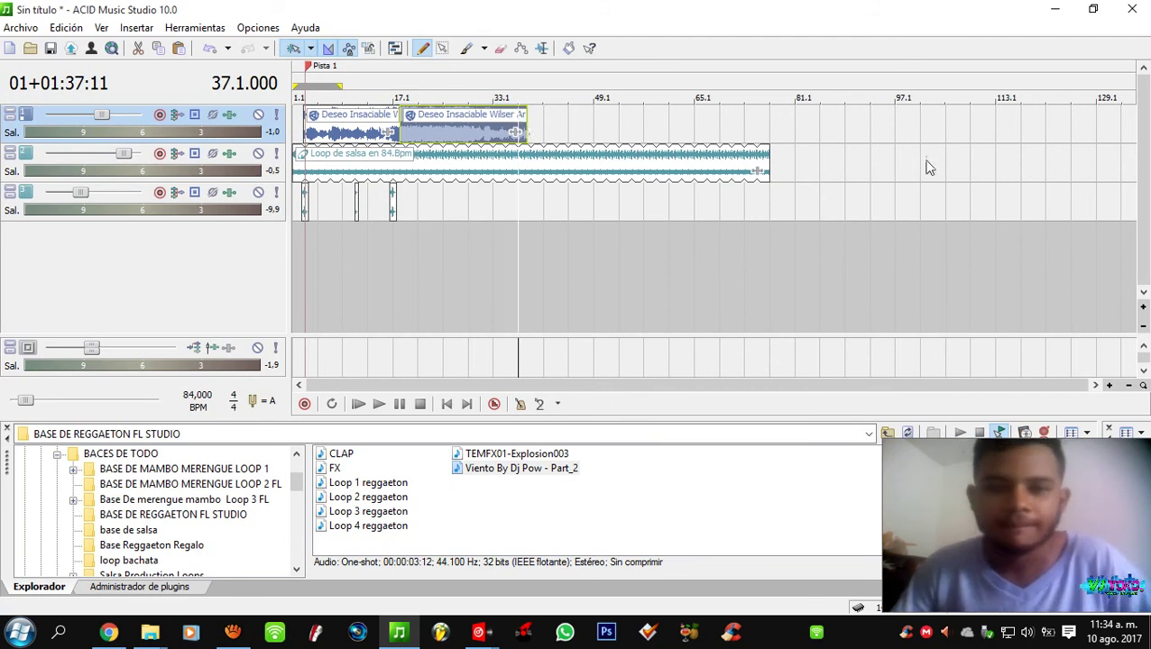
drag(530, 131, 994, 133)
- Examine the waveform of the extended song event at 41.1, 42.1 and 40.1 for a section change
click(545, 133)
scroll(545, 136, up, 4)
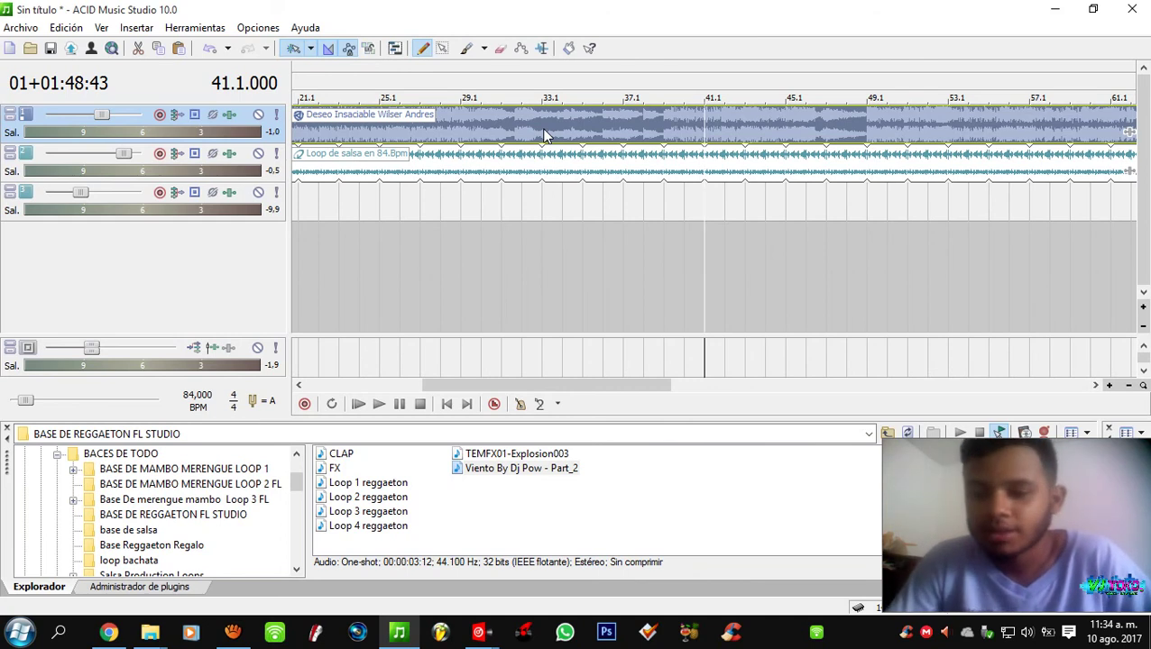
click(726, 127)
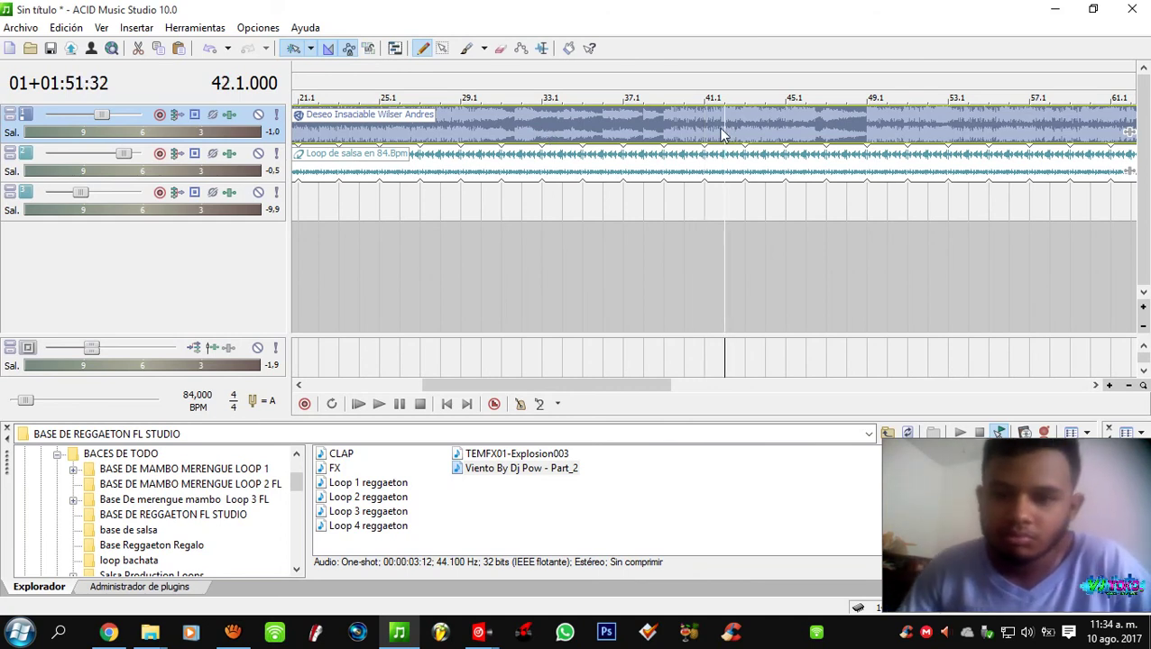
scroll(656, 131, up, 4)
click(659, 126)
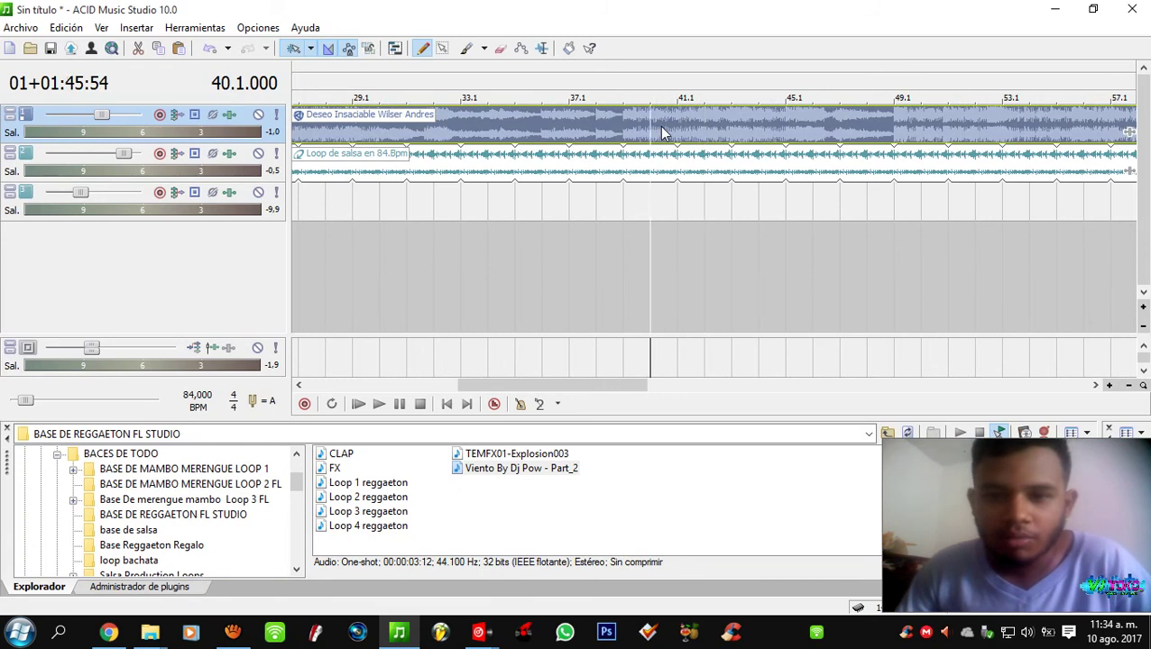
- Compare the song and salsa loop beats at 40.3 and 41.1
click(737, 154)
click(723, 135)
click(737, 174)
scroll(737, 174, up, 1)
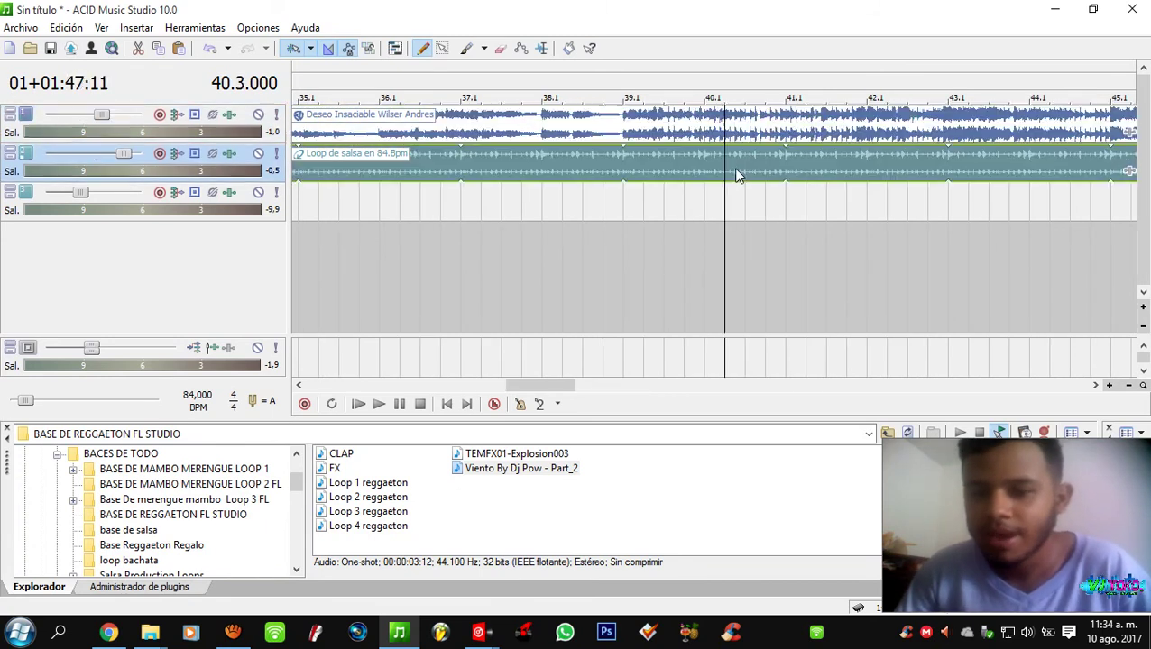
scroll(681, 155, down, 2)
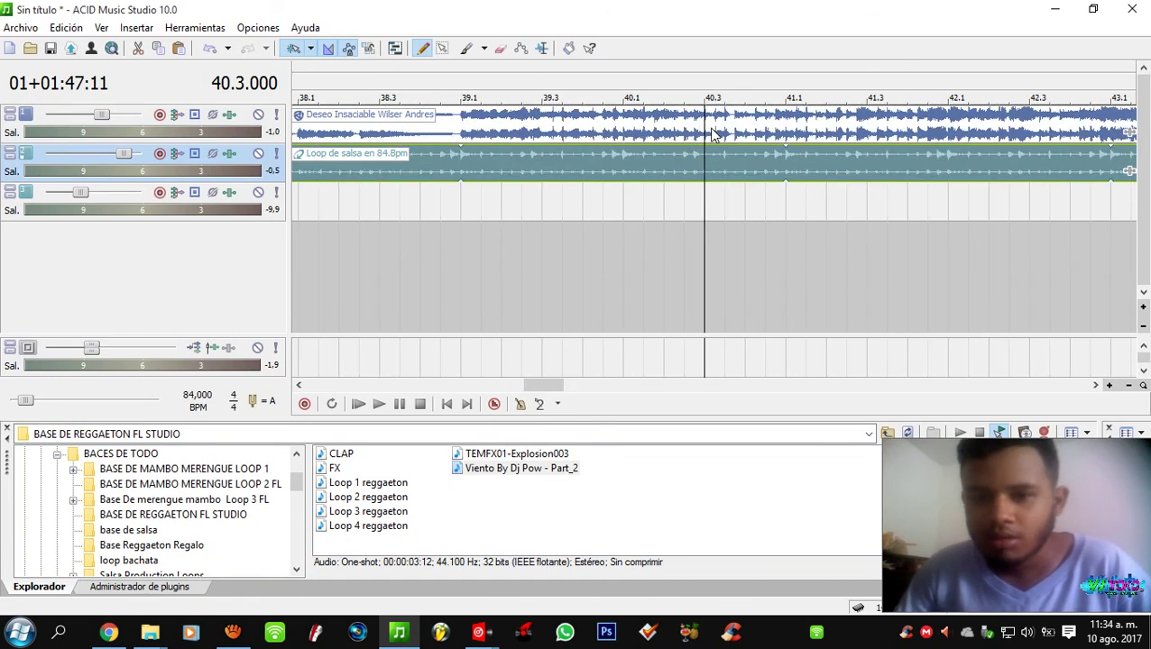
click(708, 135)
scroll(708, 136, up, 1)
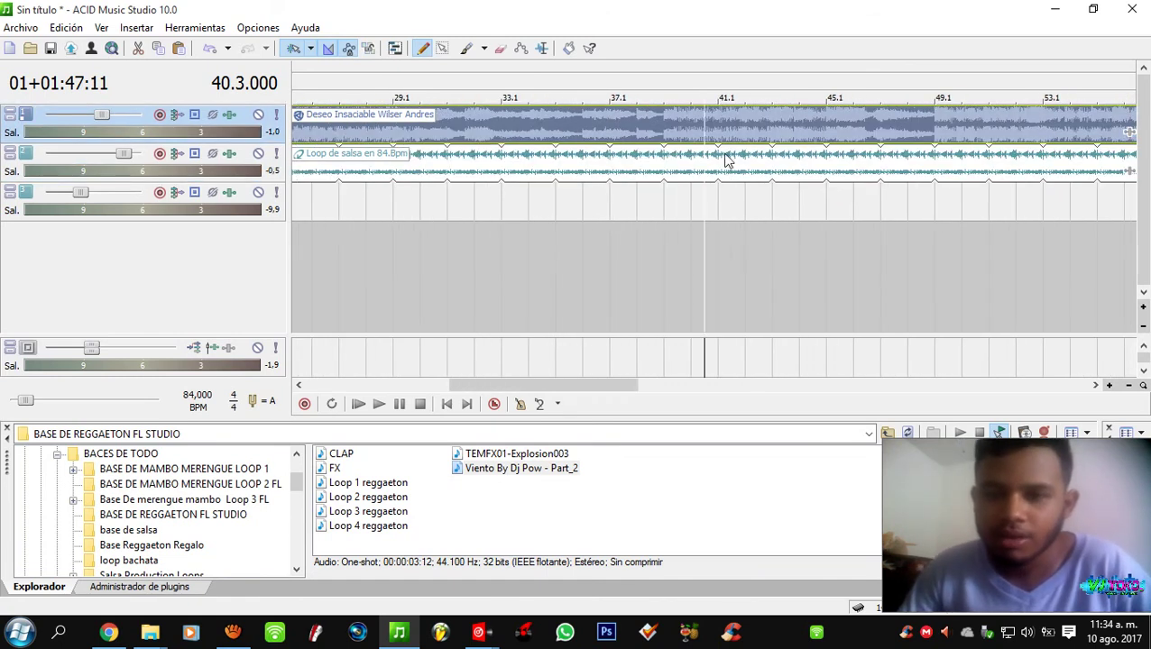
scroll(717, 140, down, 3)
scroll(713, 130, up, 3)
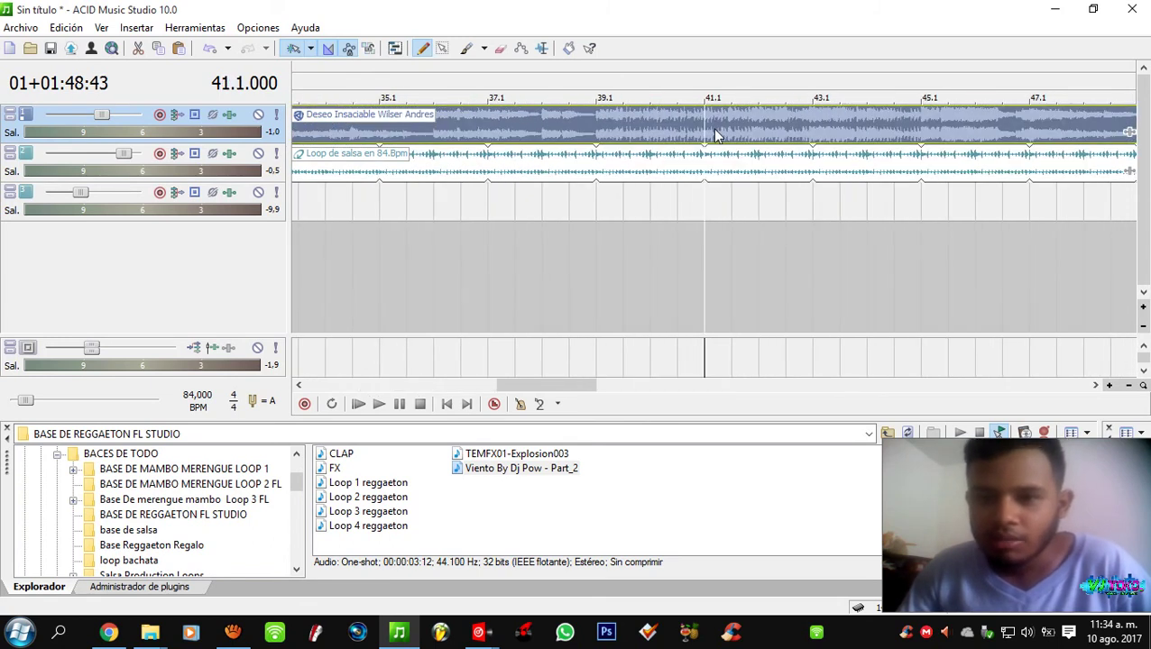
- Compare the song's beats with the salsa loop around 40.4 and 41.1, ending on the whole arrangement
scroll(678, 122, up, 3)
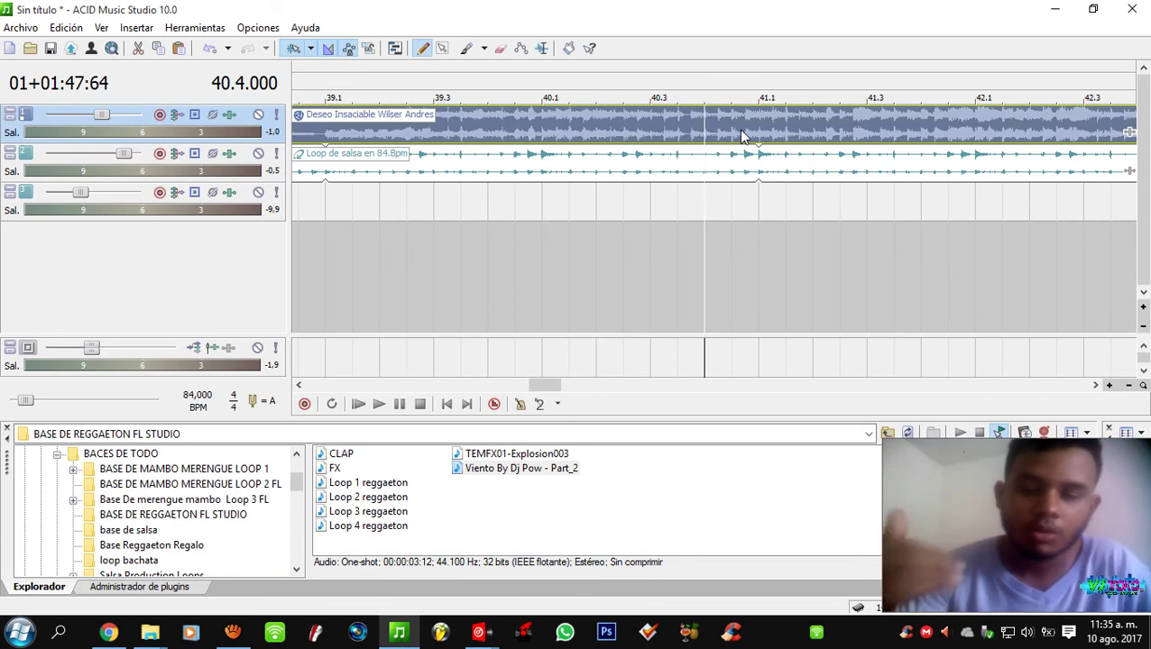
scroll(730, 160, down, 1)
click(747, 167)
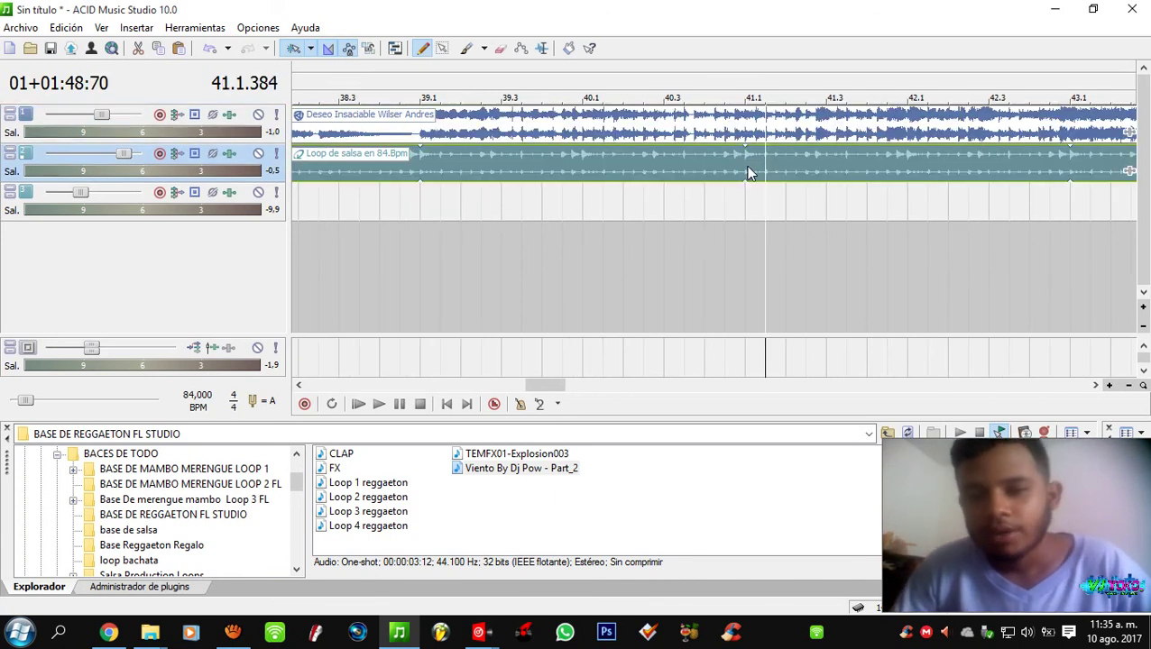
scroll(747, 171, down, 1)
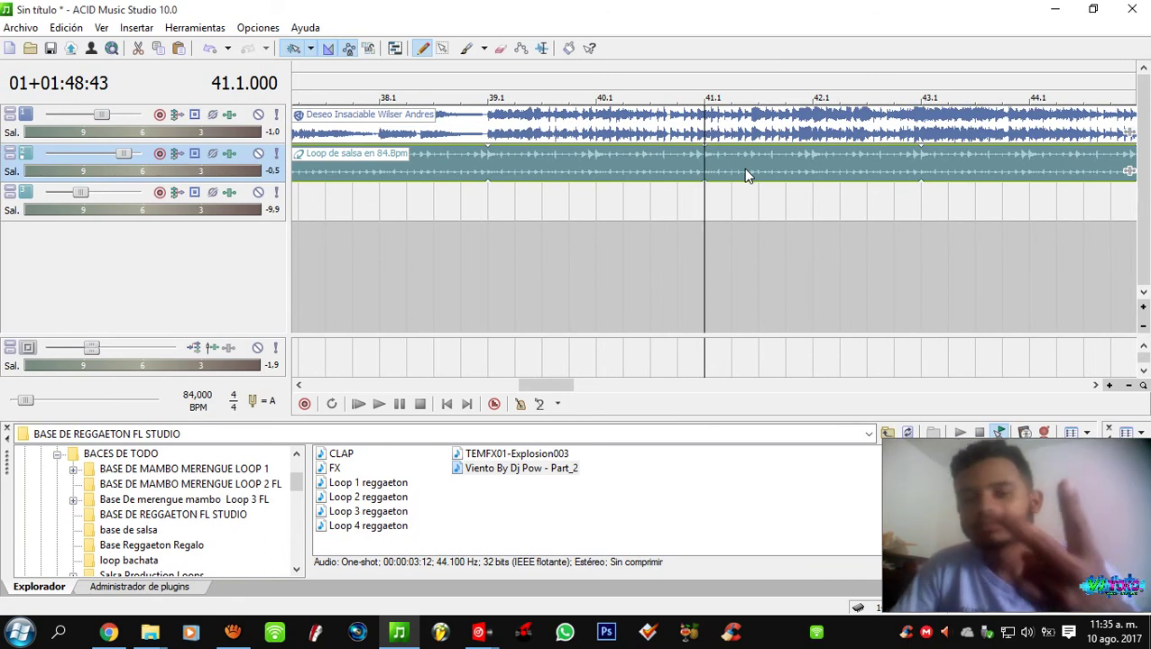
scroll(745, 174, down, 4)
scroll(744, 165, down, 1)
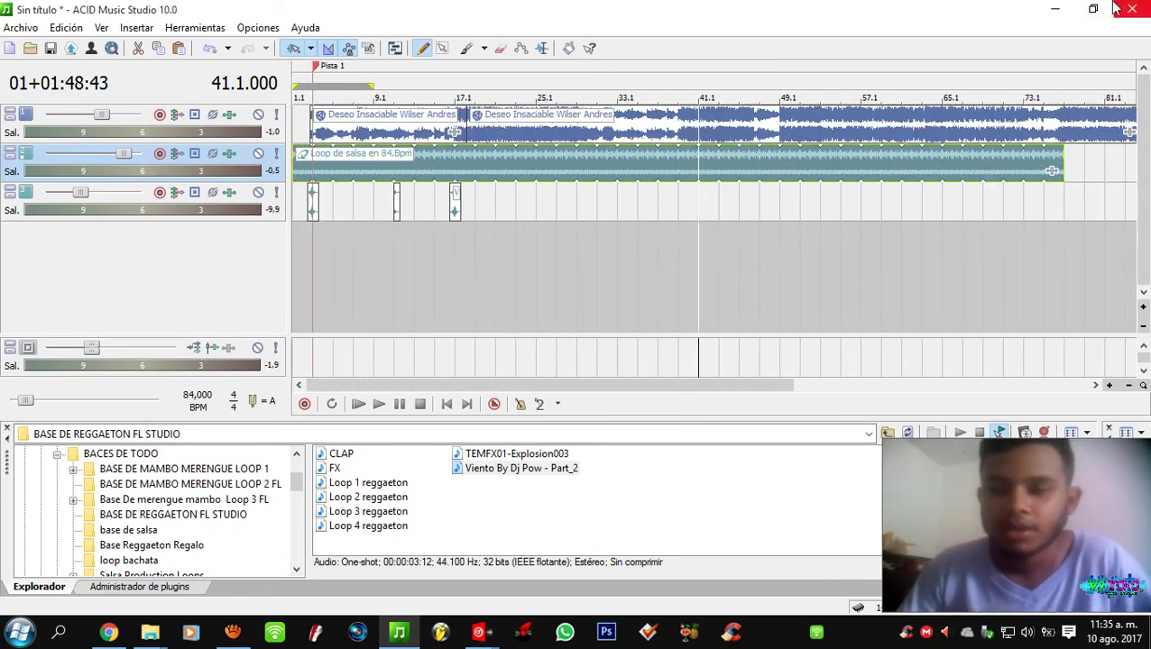
- Switch to VirtualDJ and open the lacra folder inside salsa erotika
click(1054, 9)
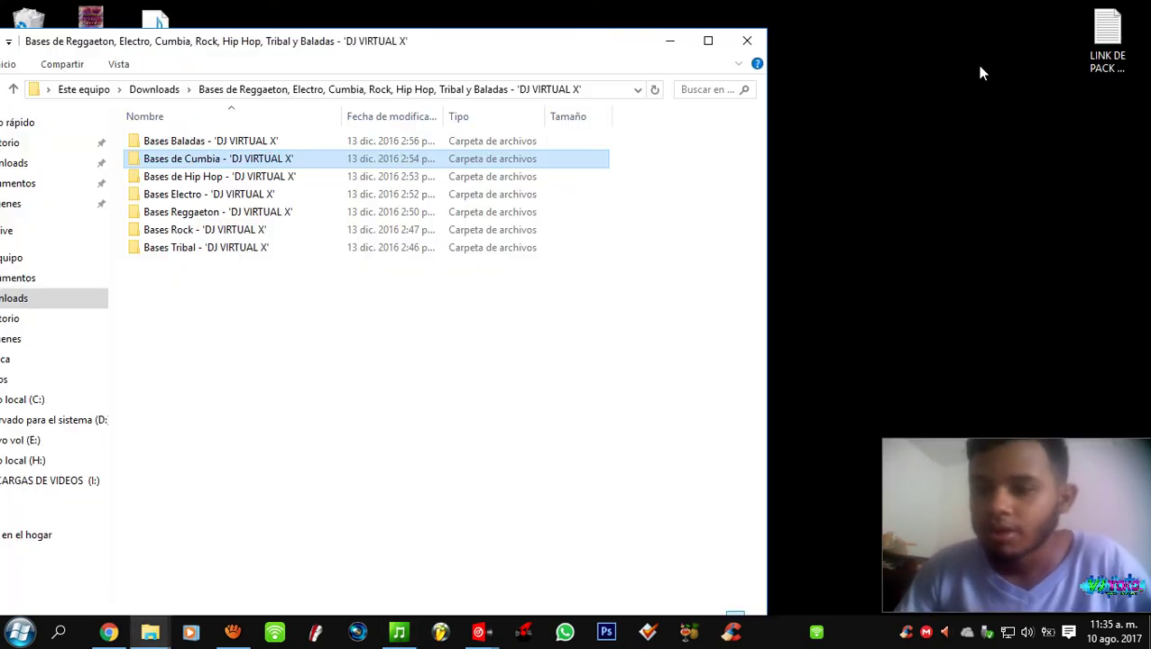
click(471, 631)
scroll(197, 464, down, 2)
scroll(230, 437, up, 4)
click(216, 335)
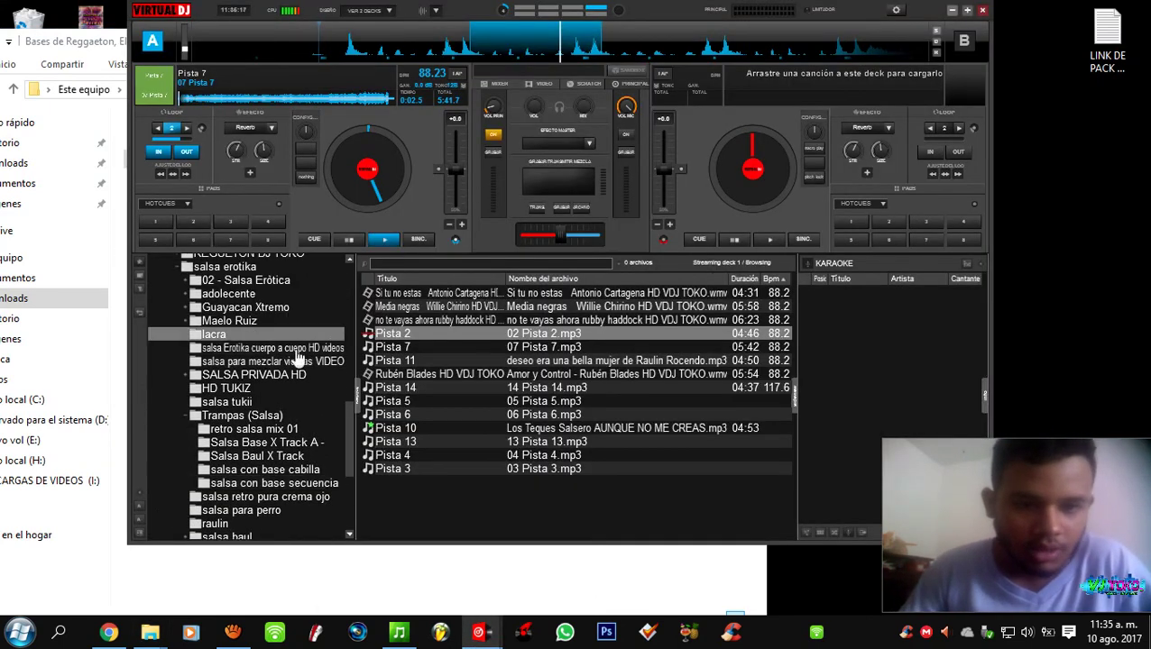
- Examine the BPM-sorted songs in the lacra folder, looking for one whose tempo is close to 84 BPM
click(414, 326)
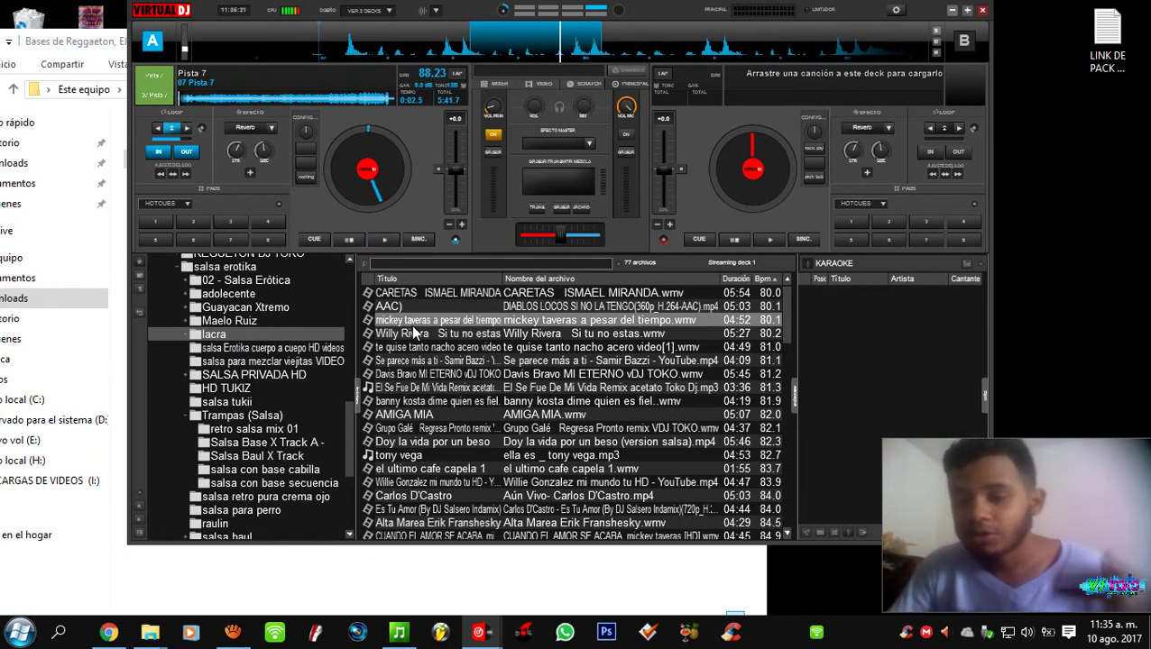
scroll(466, 413, down, 1)
click(467, 415)
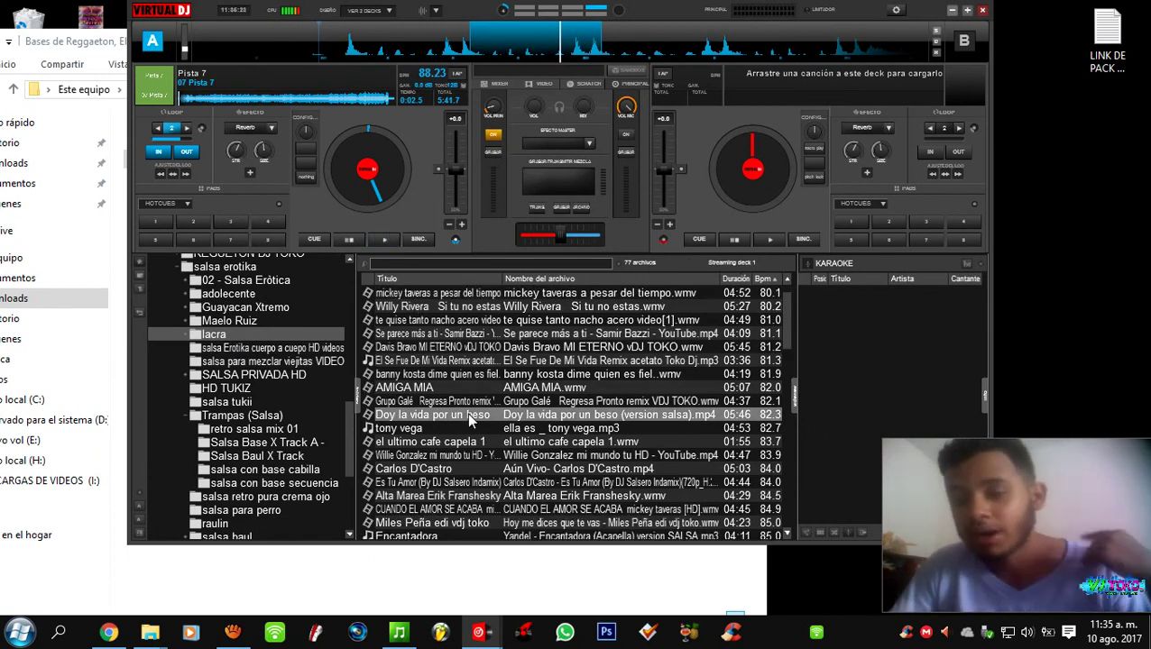
scroll(465, 433, down, 2)
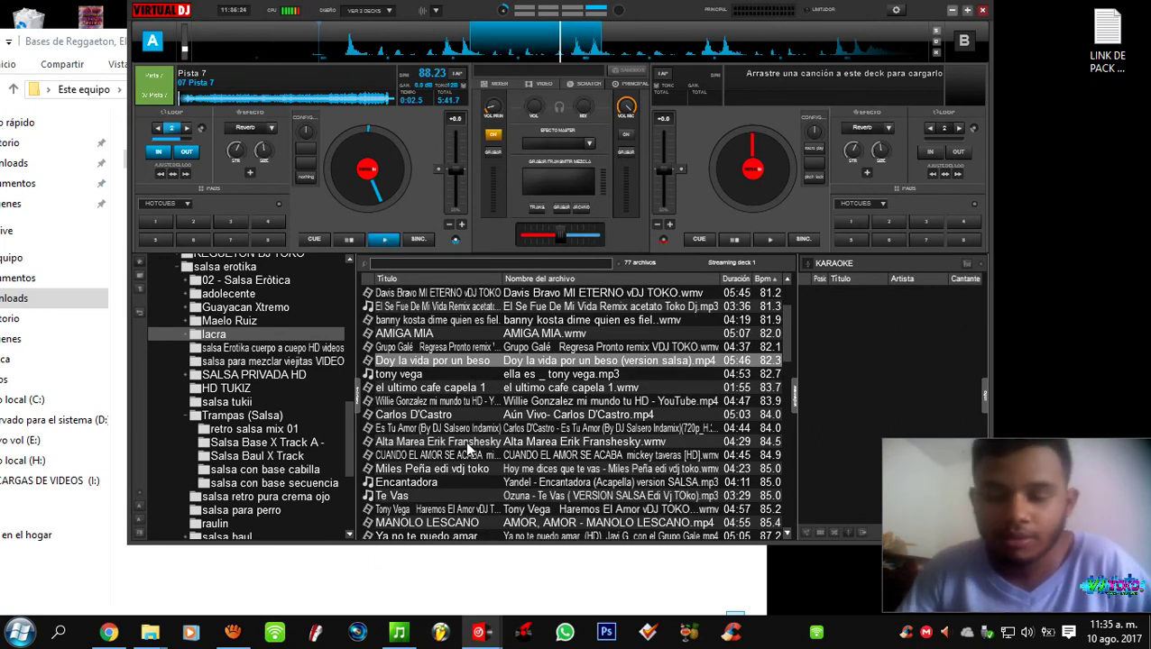
click(440, 391)
click(432, 376)
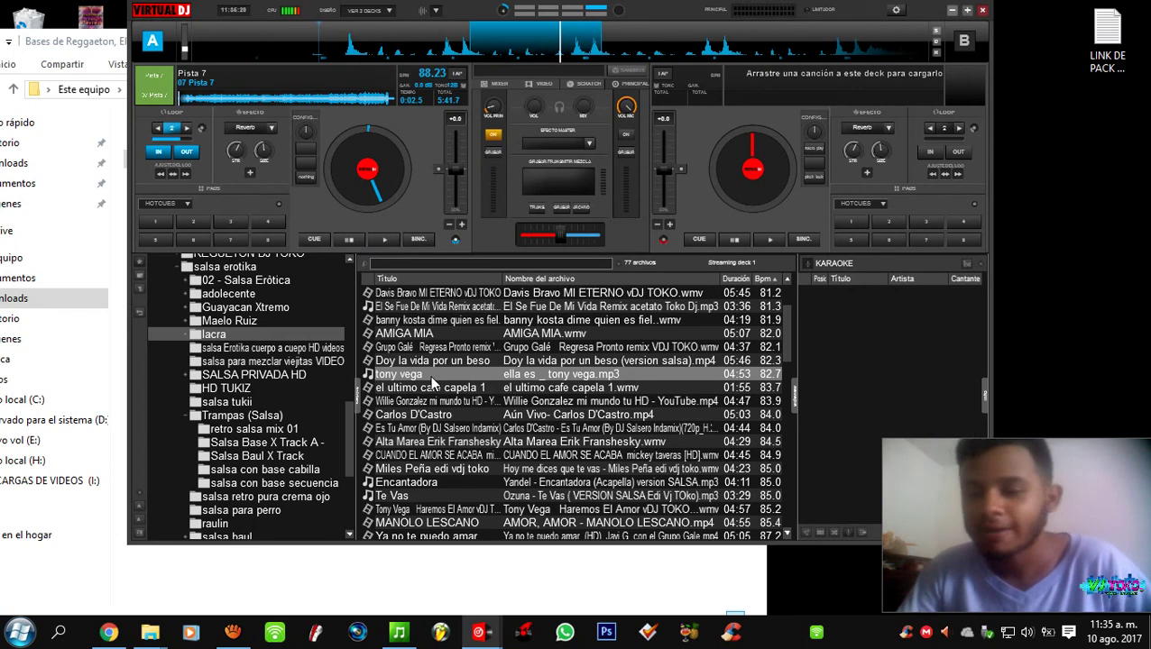
scroll(512, 501, down, 2)
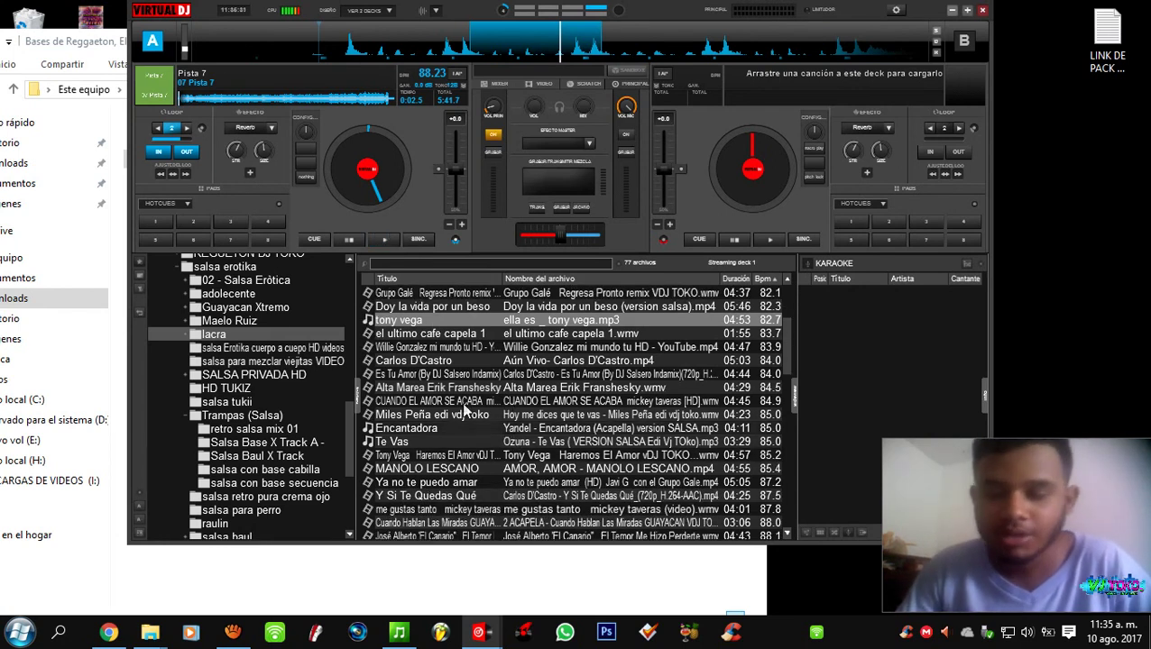
click(429, 364)
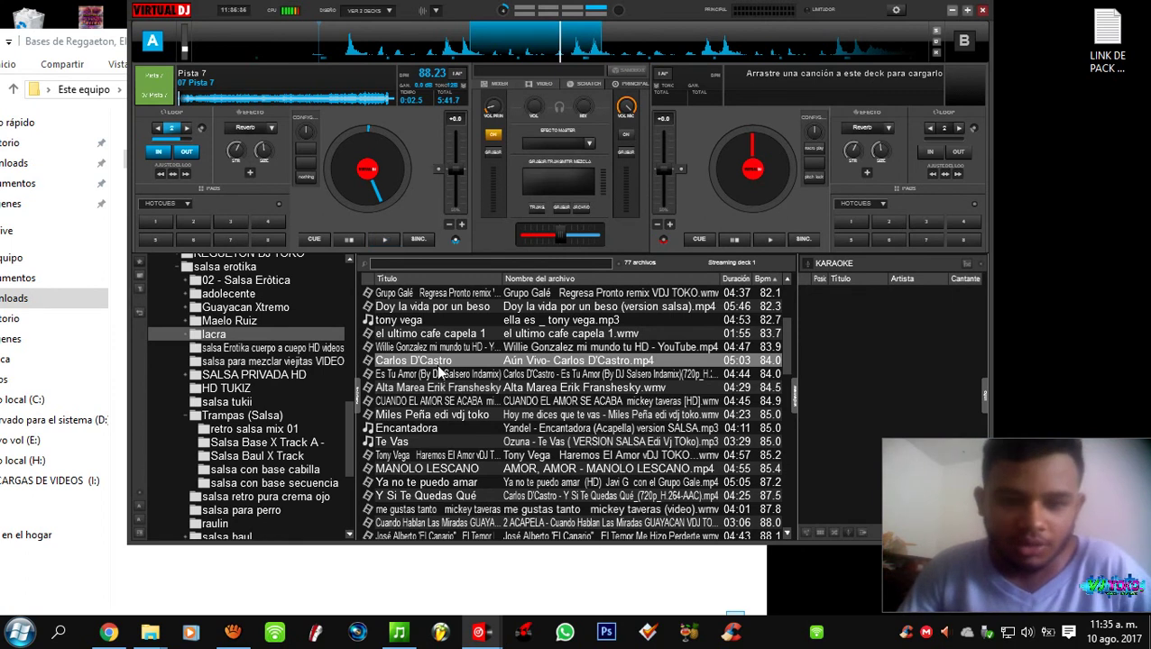
click(396, 441)
scroll(405, 433, down, 2)
scroll(410, 429, up, 2)
- Load Track 7 from the lacra folder onto deck A and cue it at its start
scroll(411, 427, down, 10)
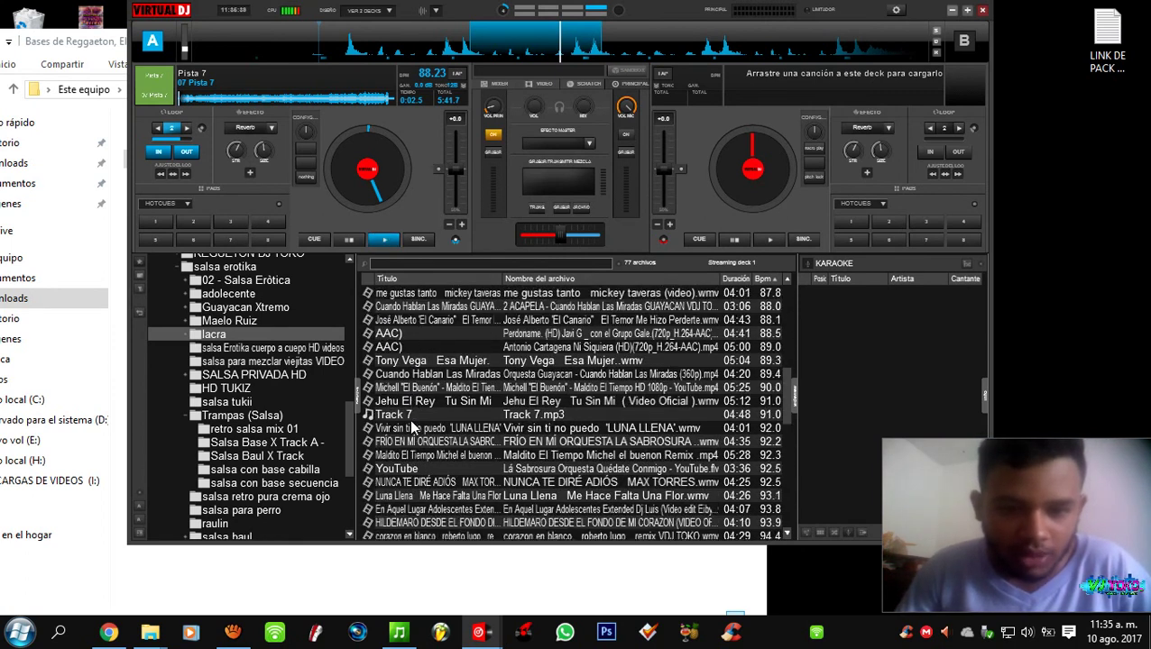
scroll(424, 394, up, 2)
drag(416, 332, 374, 221)
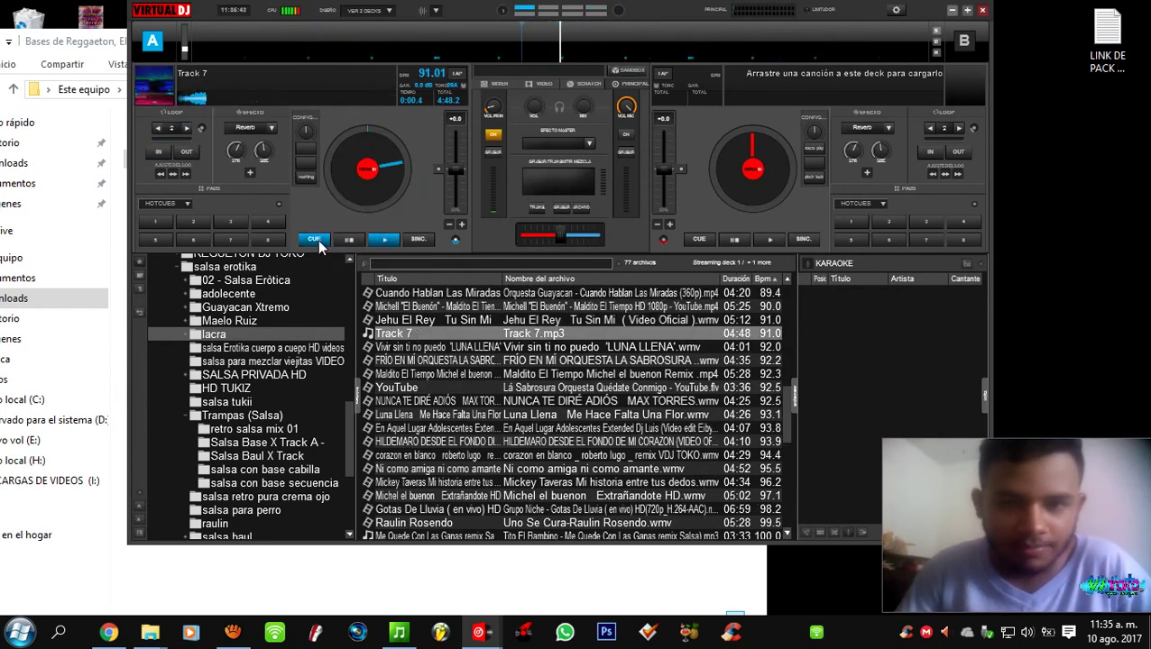
- Look through the faster and unanalysed songs in the lacra folder, returning to those around 84 BPM
scroll(485, 487, down, 4)
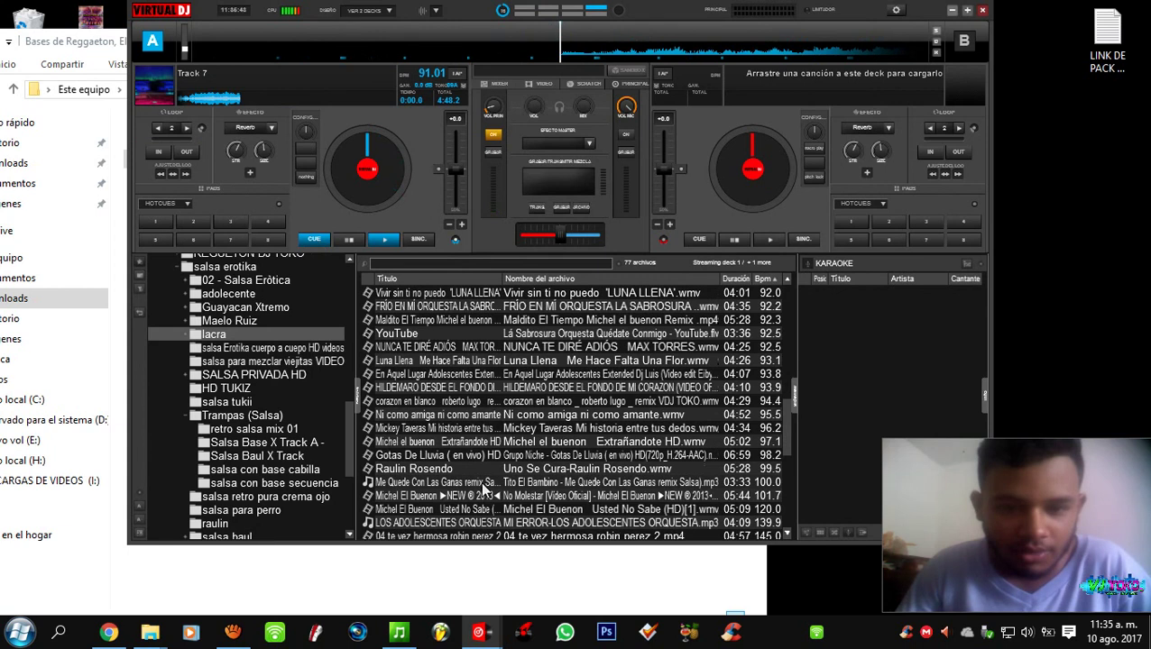
scroll(391, 413, down, 6)
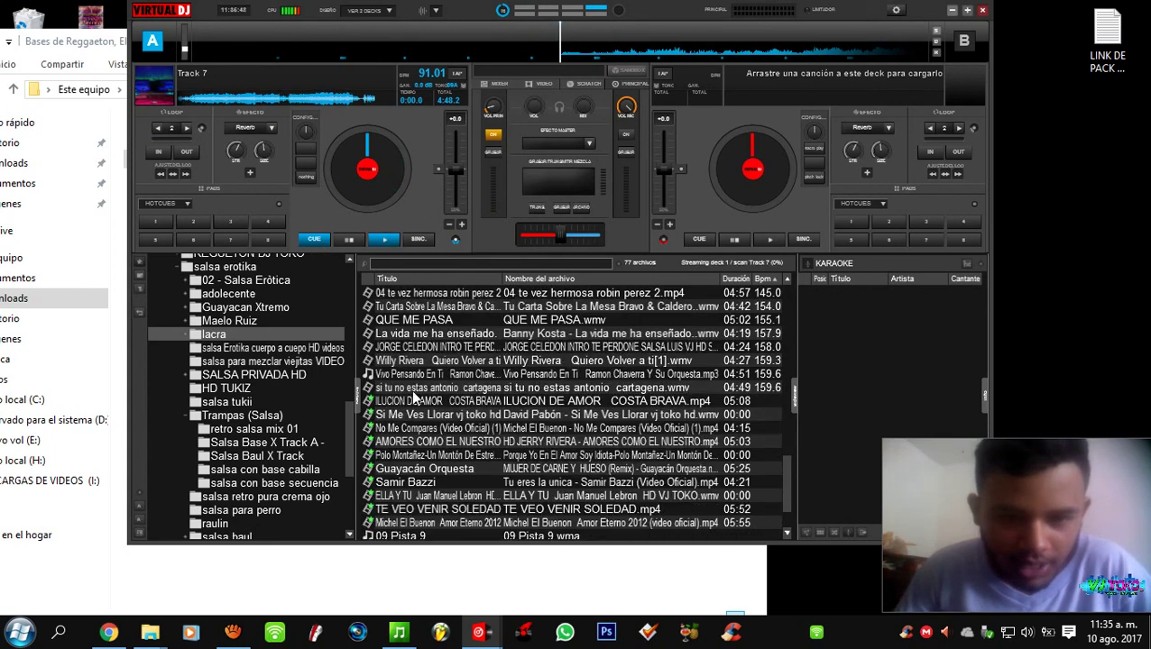
click(420, 442)
scroll(423, 458, up, 7)
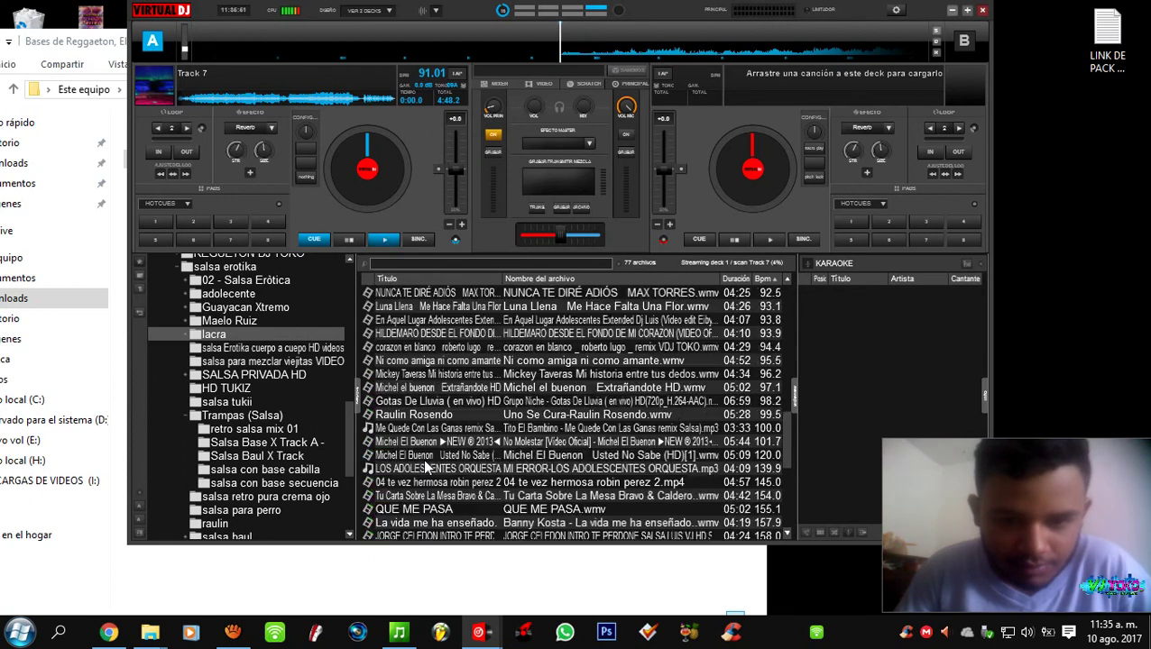
scroll(423, 458, up, 6)
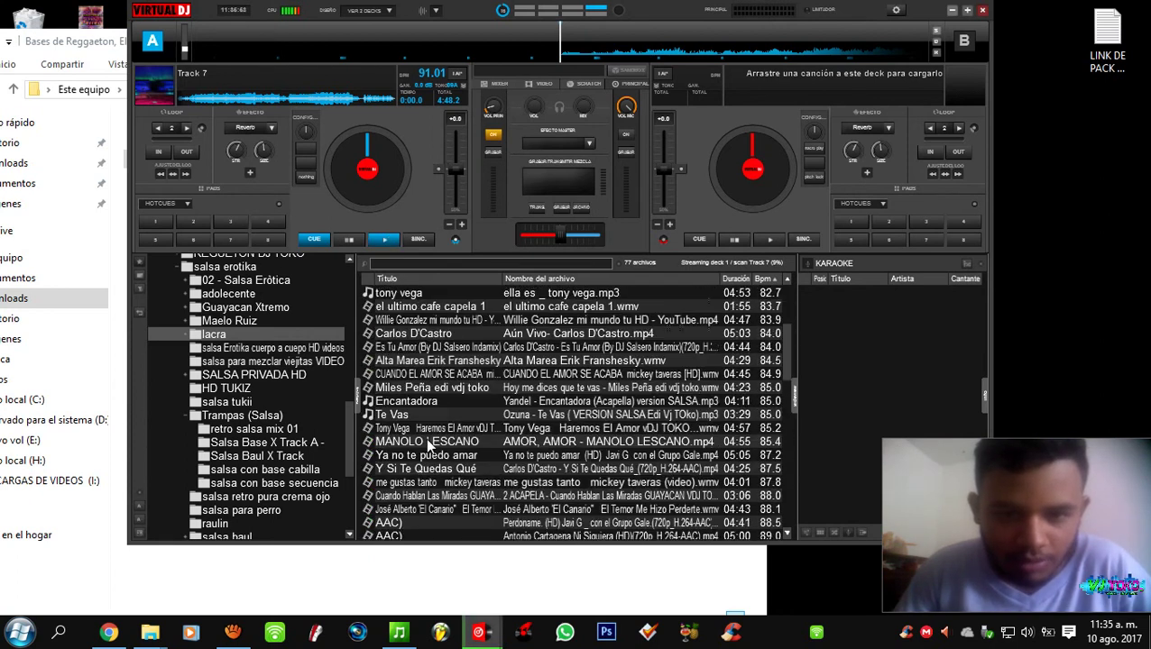
scroll(430, 493, down, 1)
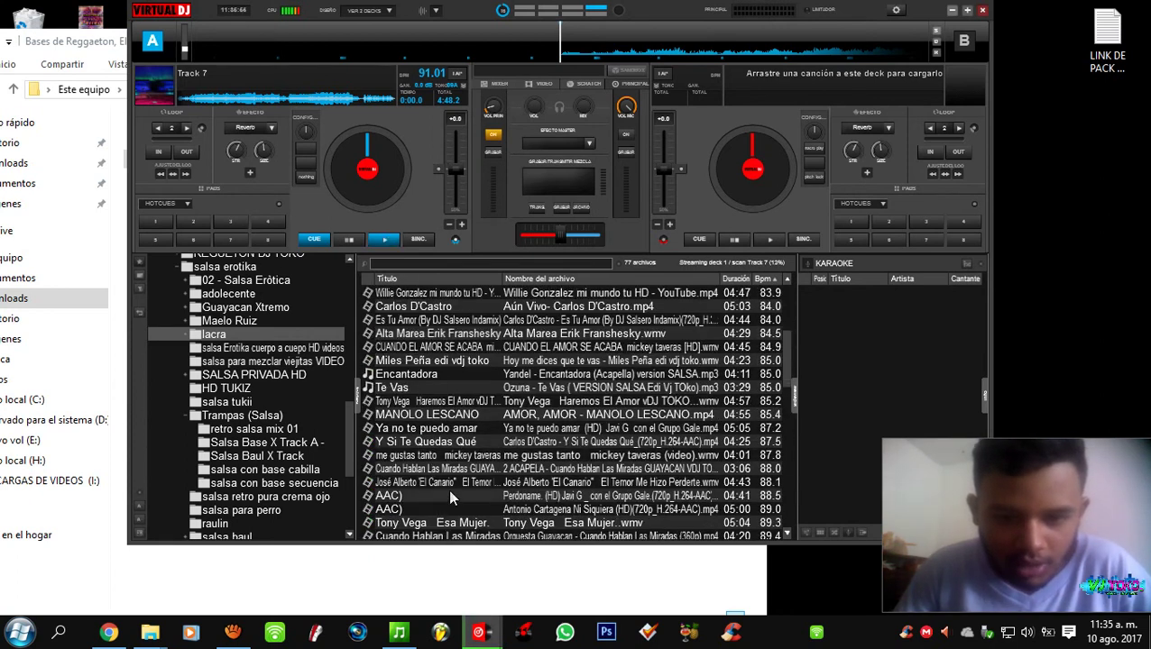
- Show the file of the song Aún Vivo- Carlos D'Castro in its folder and clear the other windows out of the way
scroll(487, 406, up, 2)
right_click(513, 390)
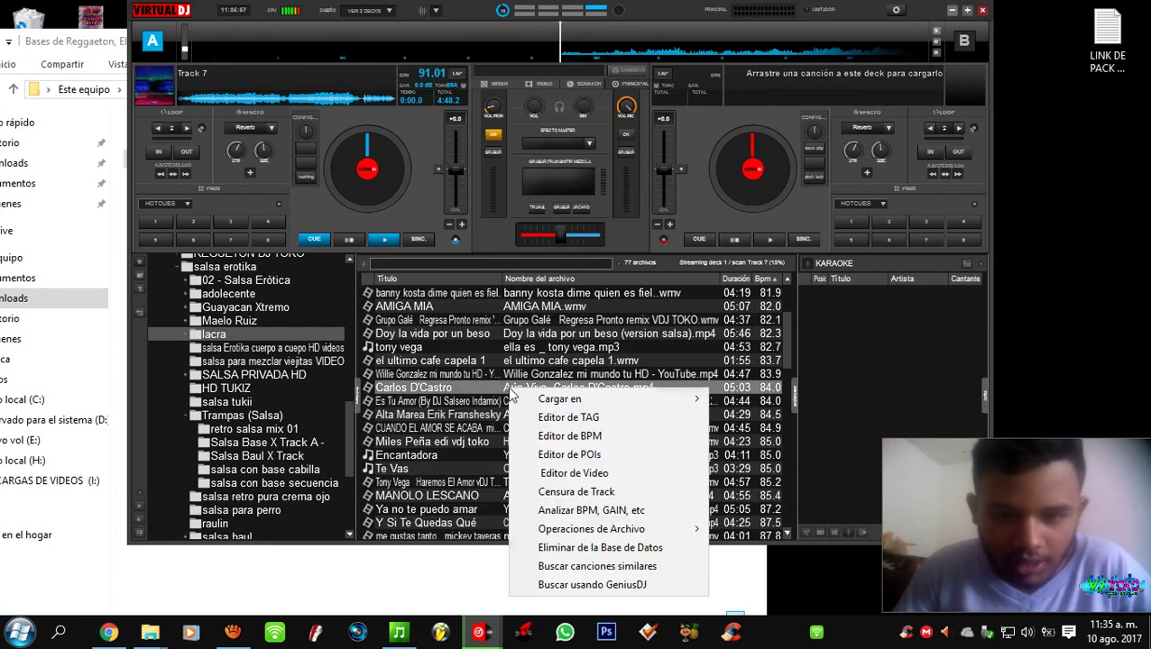
click(758, 527)
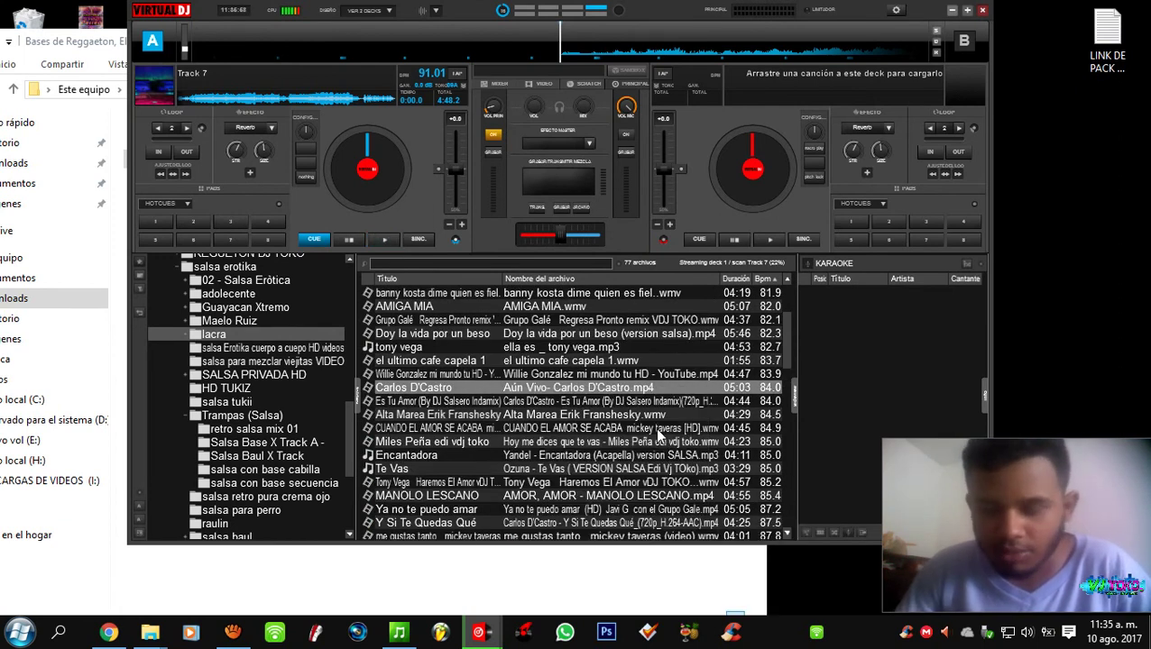
click(952, 11)
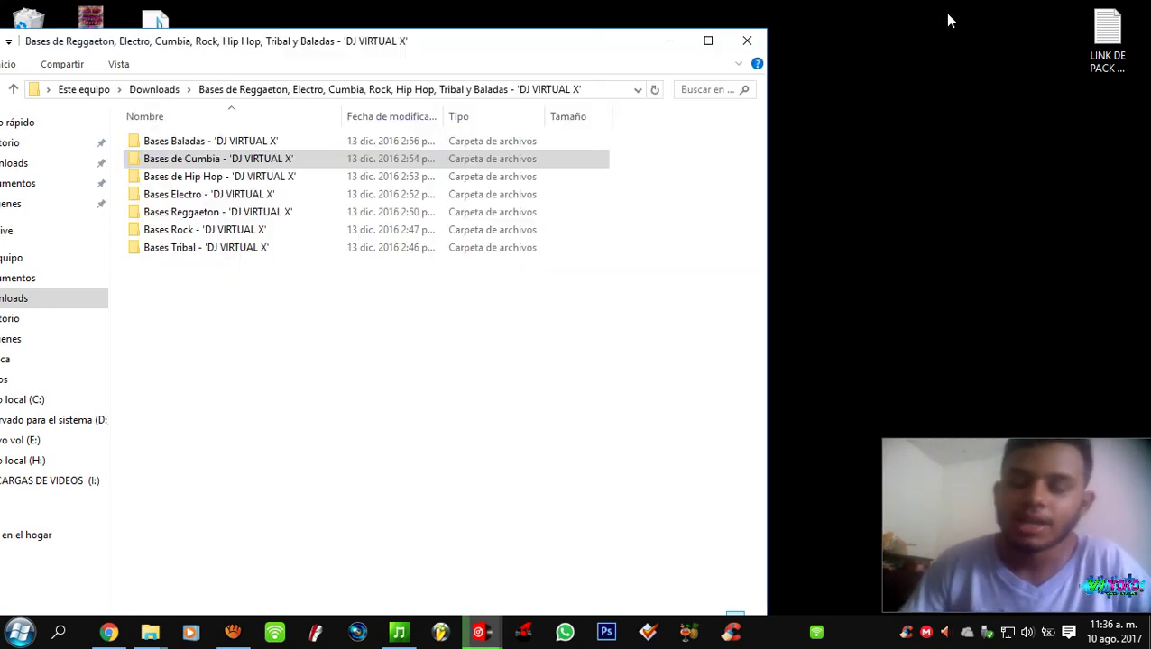
click(669, 40)
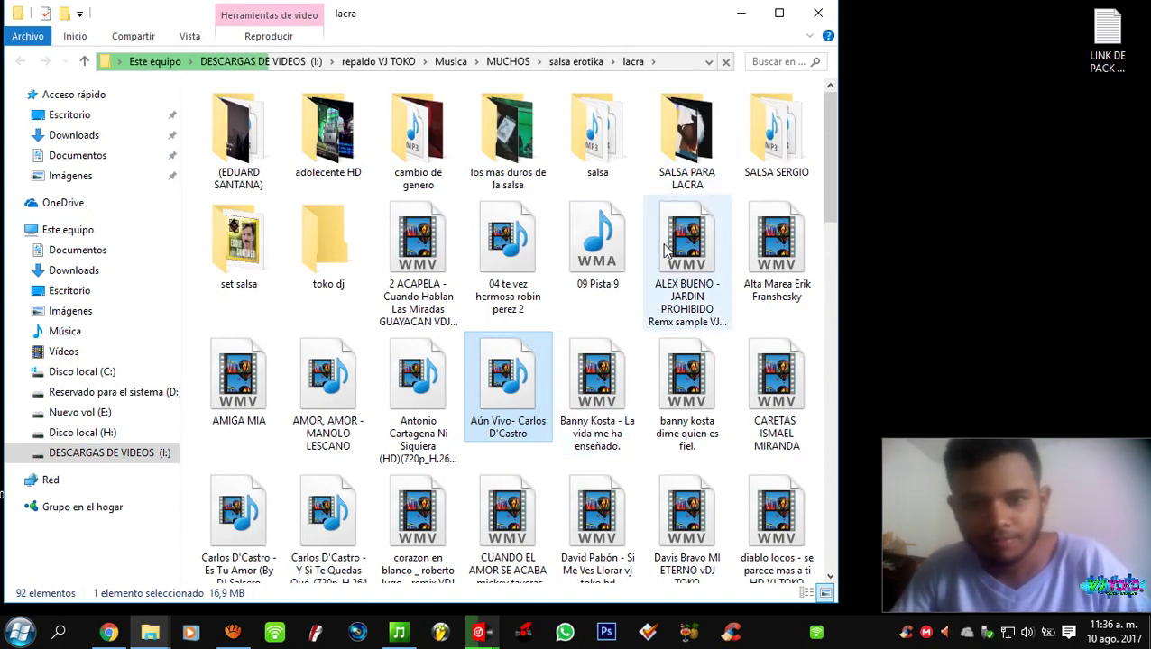
- Search the lacra folder for "aun vi" and try to bring the Aún Vivo- Carlos D'Castro file into the ACID Music Studio project
click(772, 65)
text(aun vi)
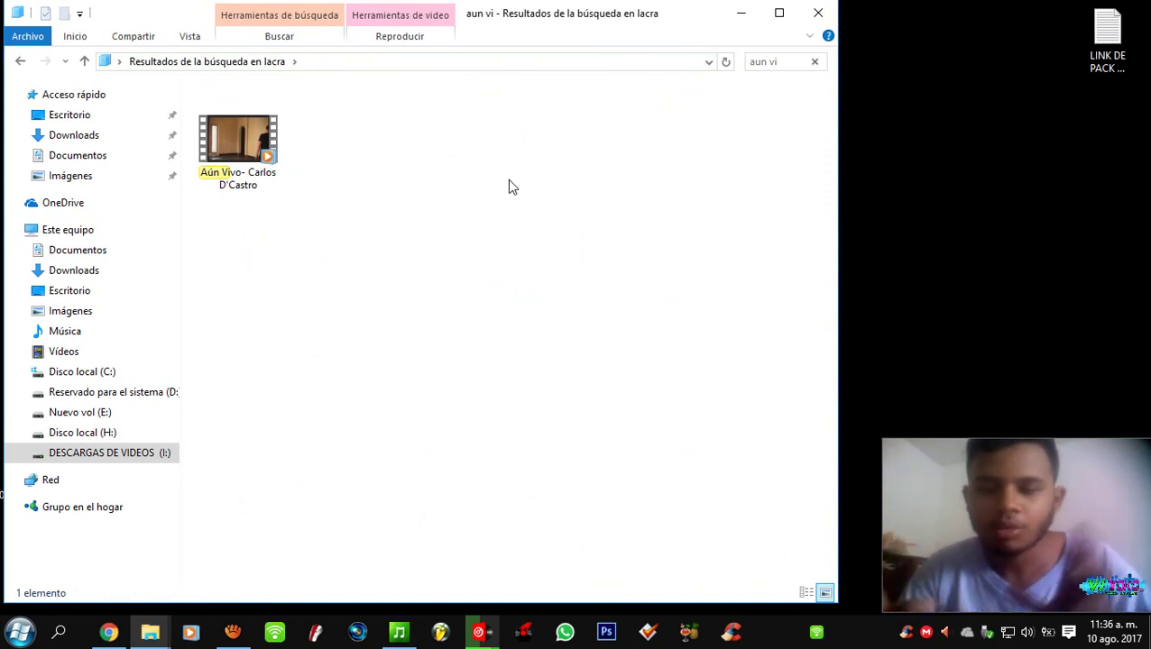
drag(248, 148, 458, 462)
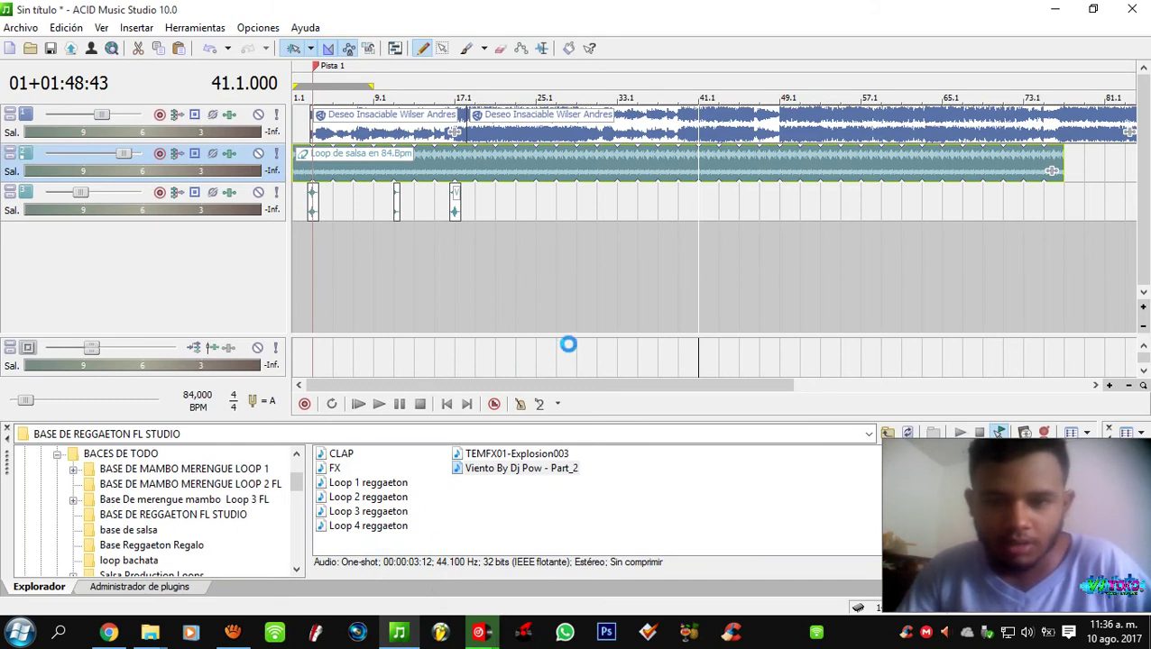
key(super)
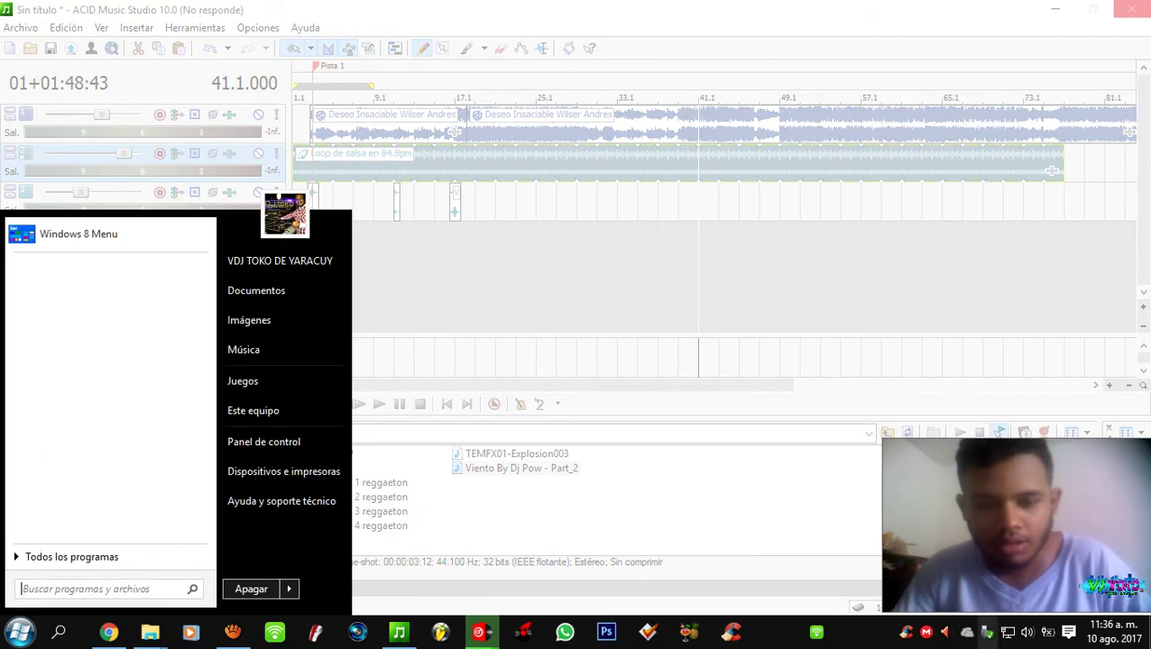
key(Escape)
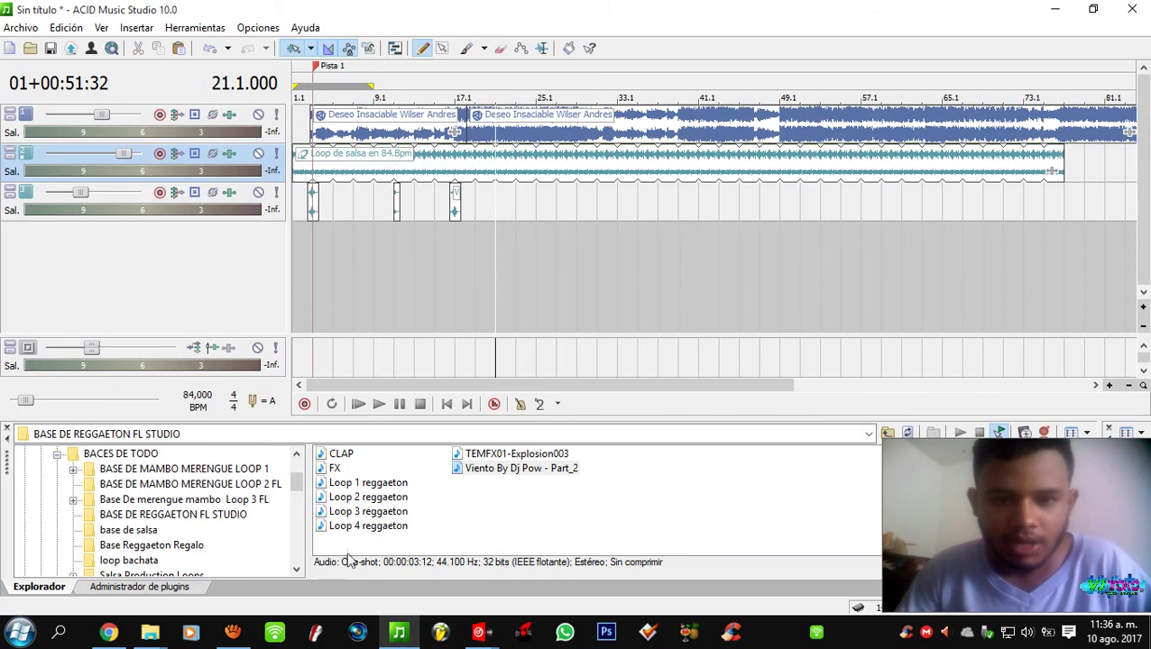
- Add Aún Vivo- Carlos D'Castro to the ACID project at bar 1.1 with the windows side by side, and maximize the project window
drag(446, 9, 481, 42)
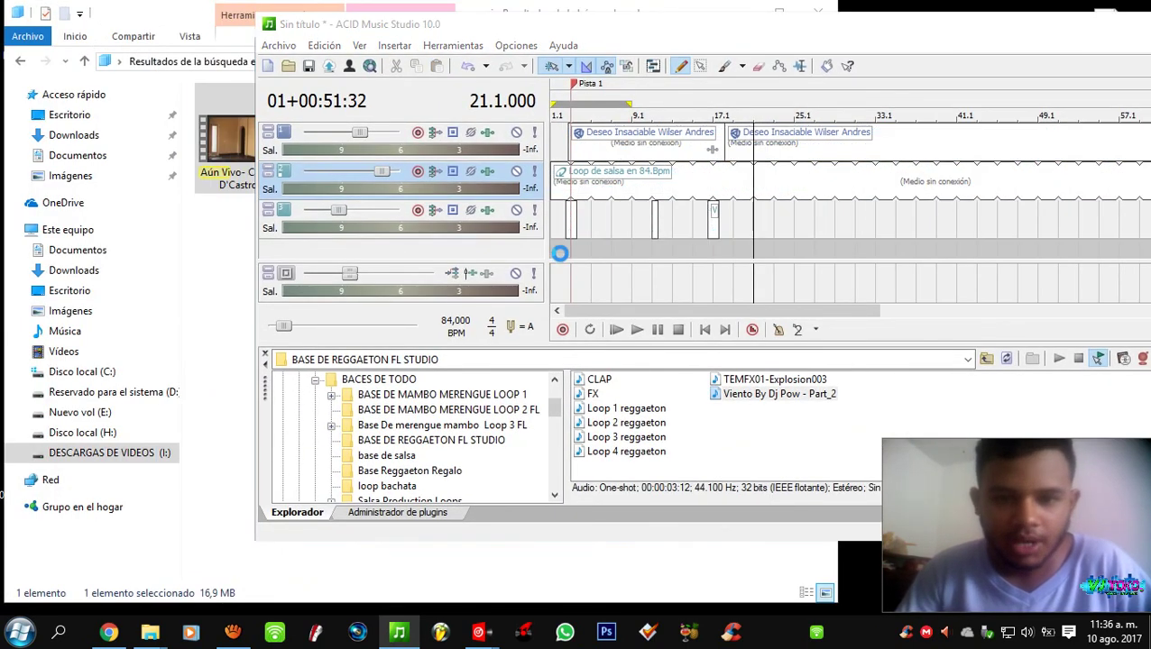
drag(559, 254, 559, 254)
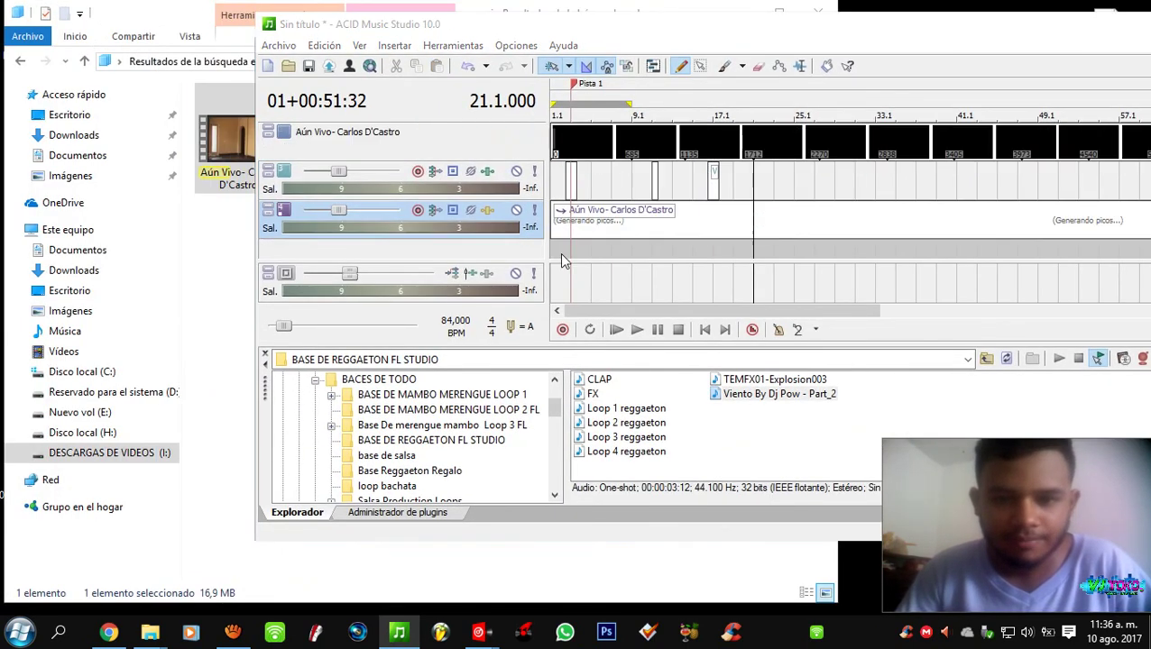
double_click(655, 29)
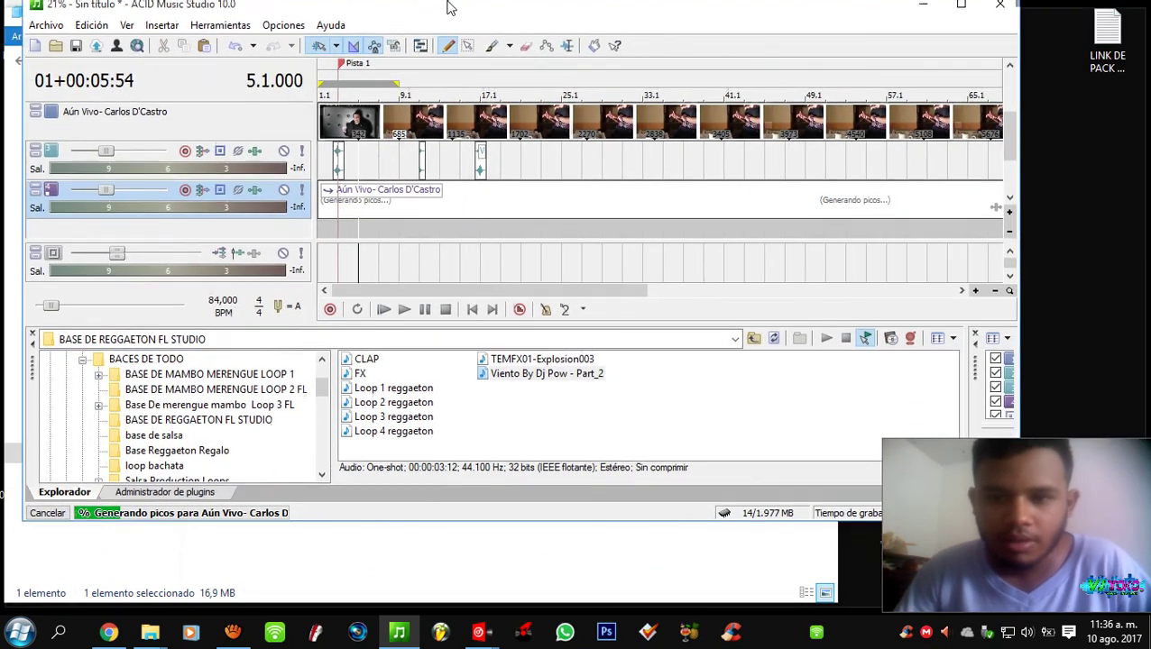
- Remove the Aún Vivo- Carlos D'Castro video from the project and move the song's audio event to start at bar 33.1
click(440, 129)
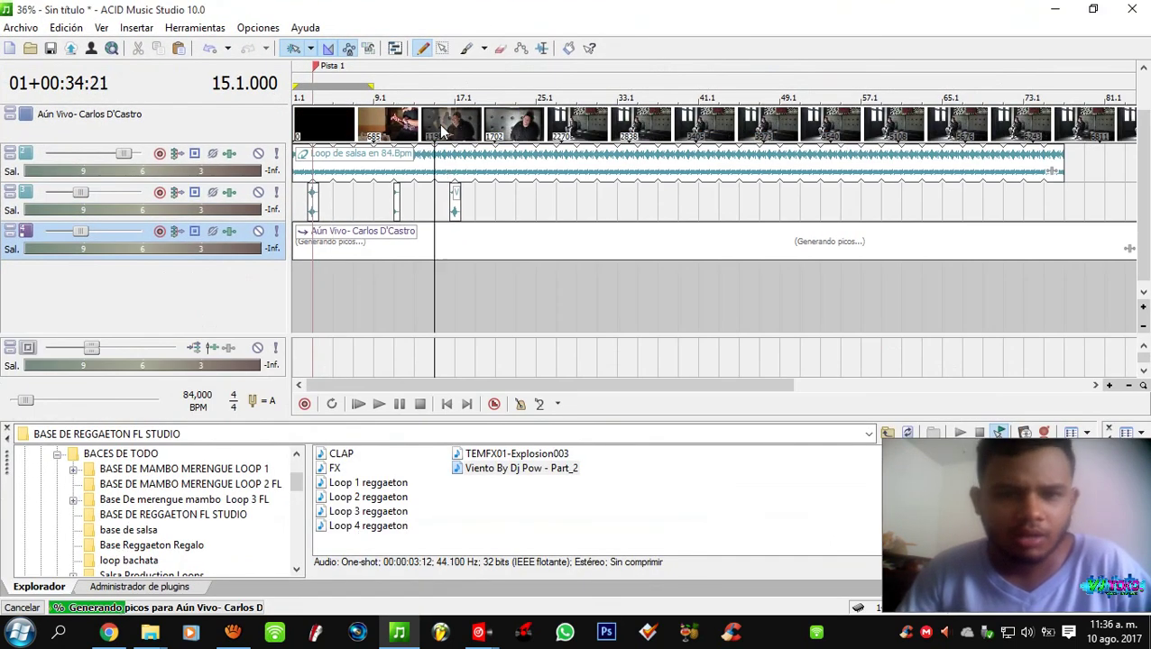
scroll(441, 129, down, 2)
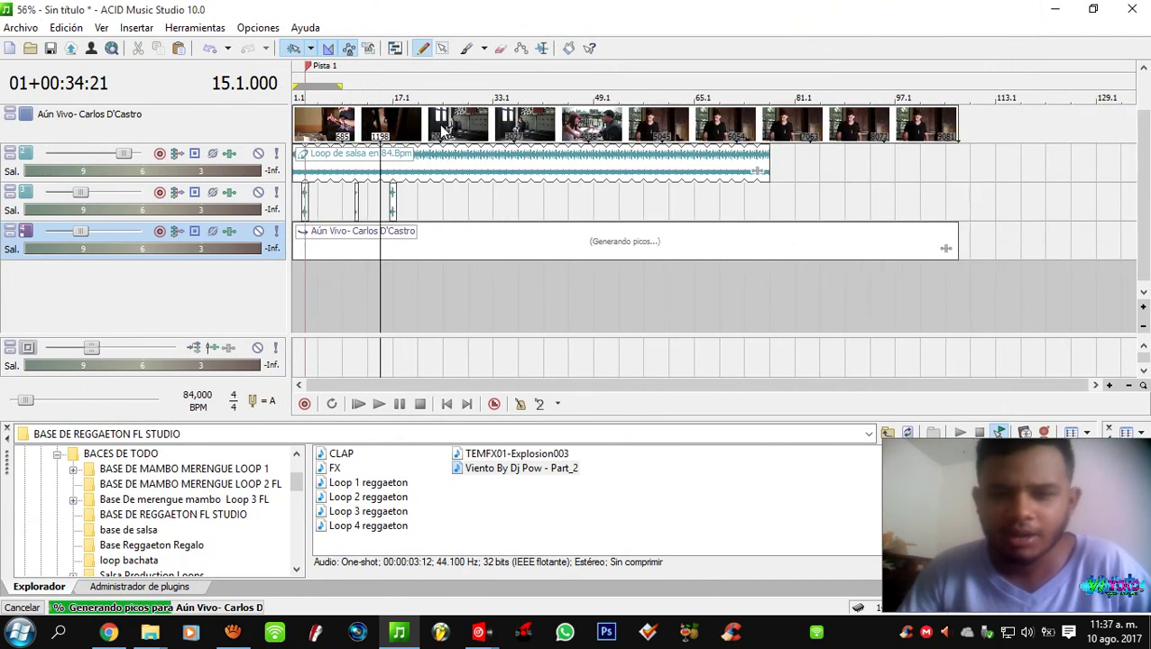
right_click(441, 129)
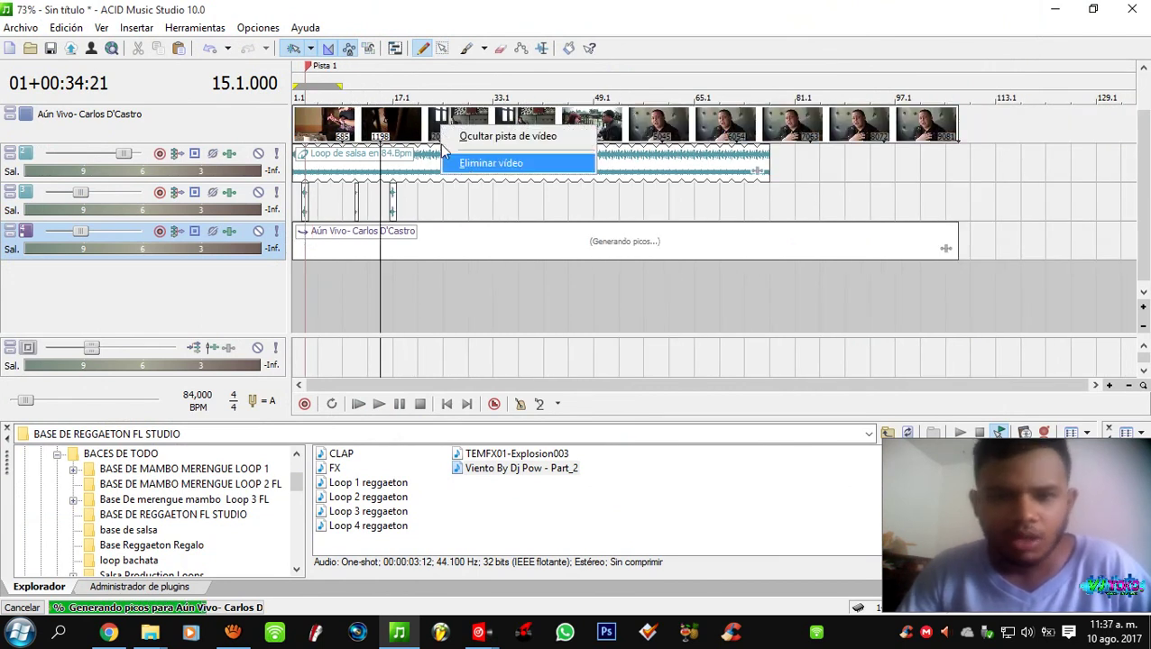
click(418, 135)
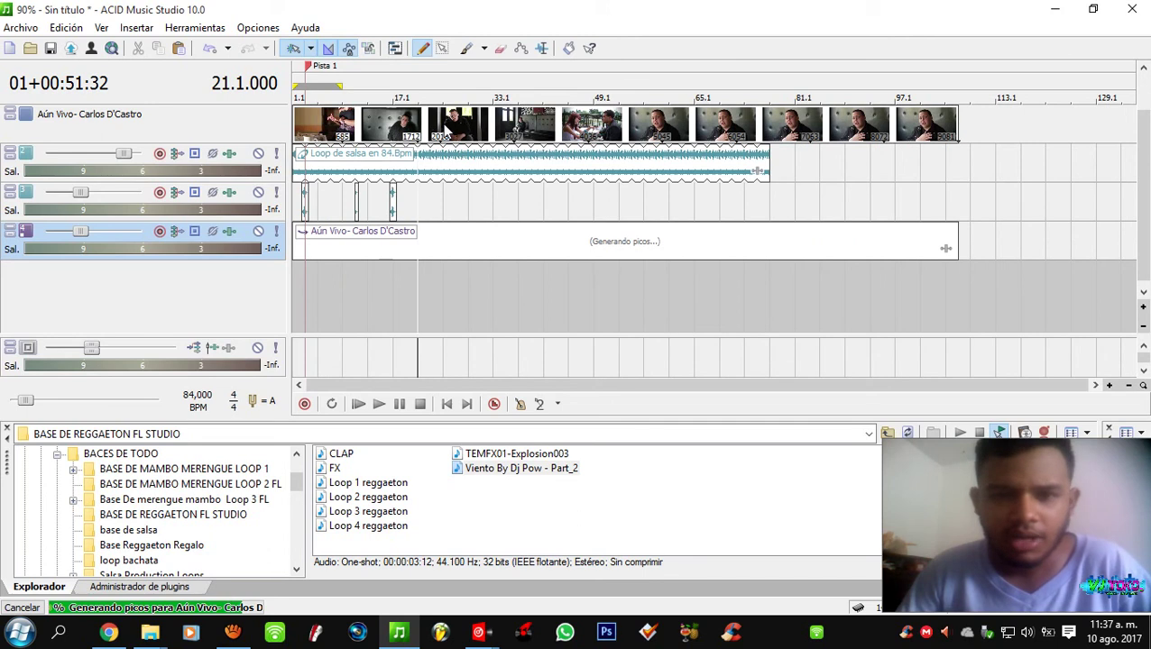
right_click(485, 121)
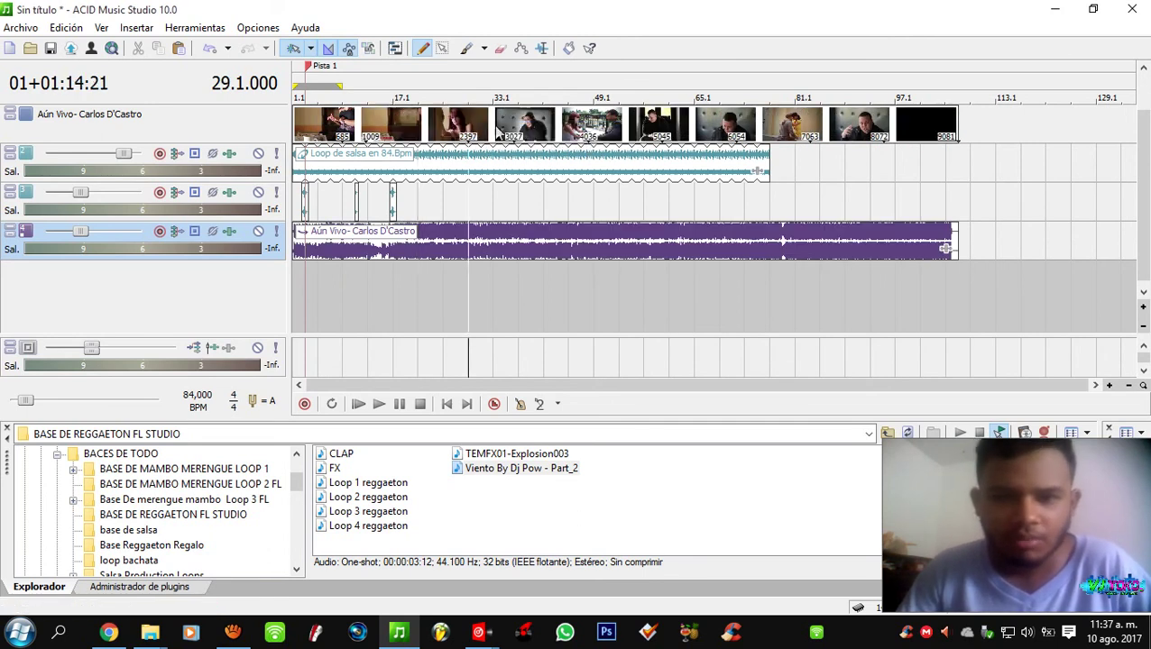
right_click(512, 121)
click(541, 159)
drag(387, 251, 578, 257)
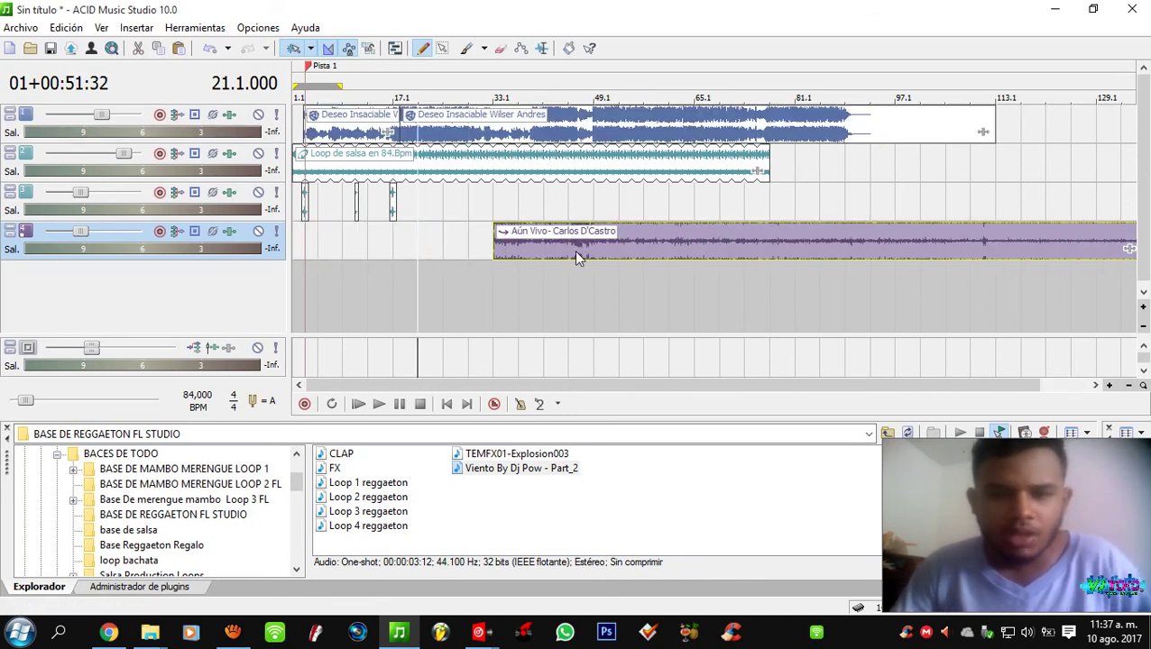
click(560, 249)
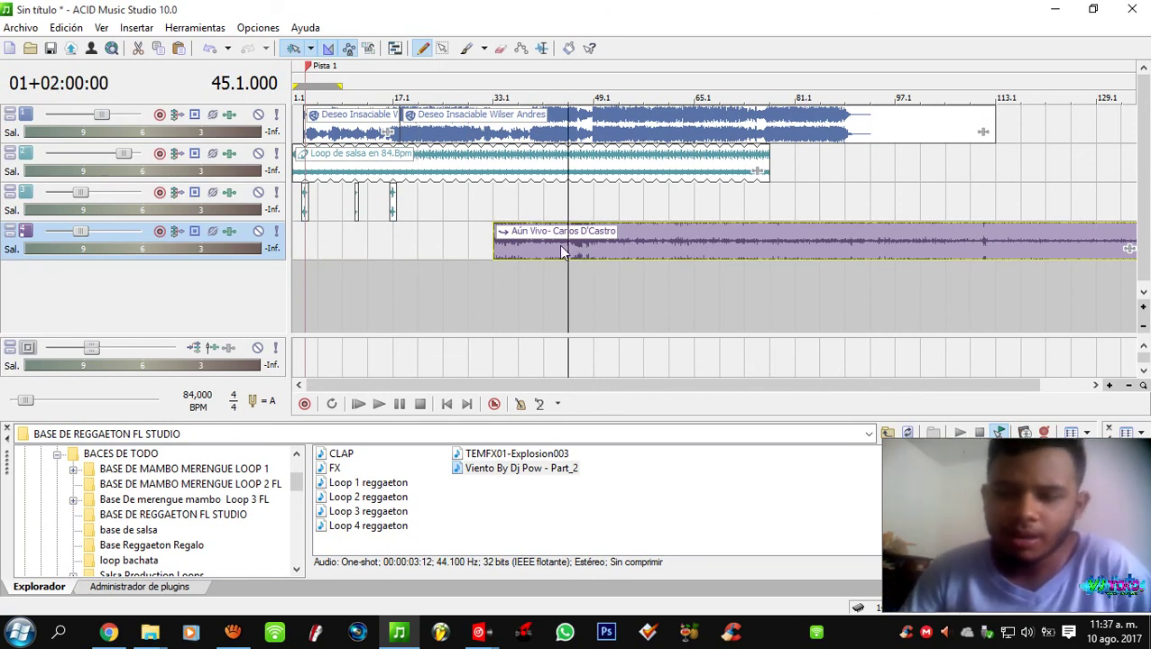
right_click(537, 248)
click(811, 158)
click(288, 237)
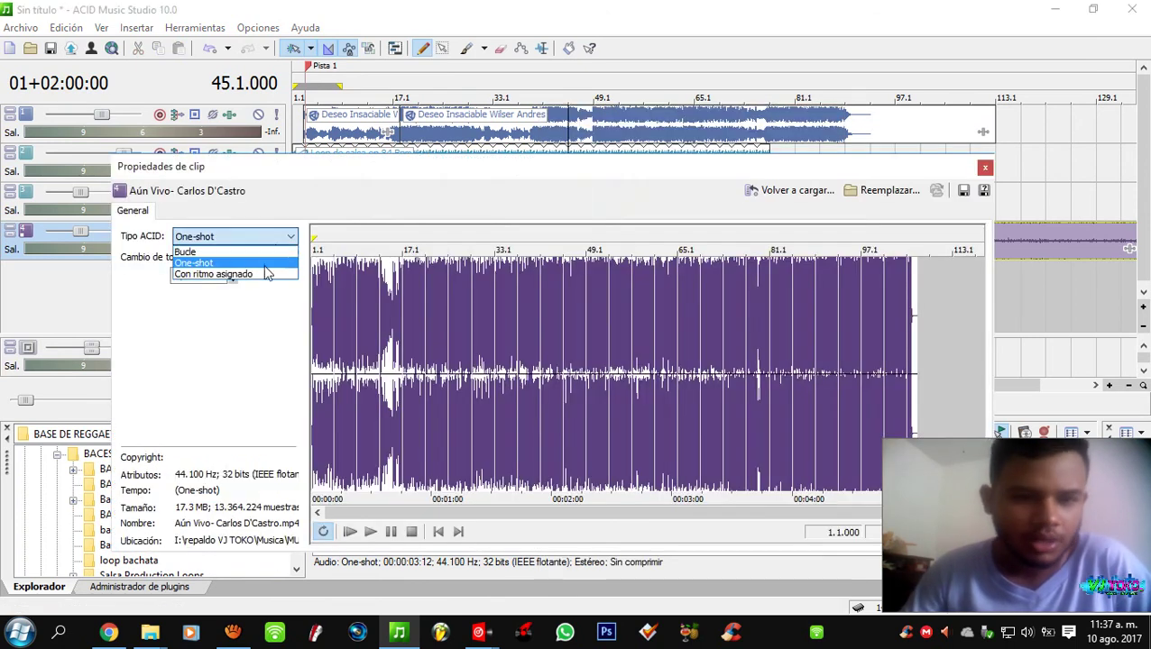
click(984, 168)
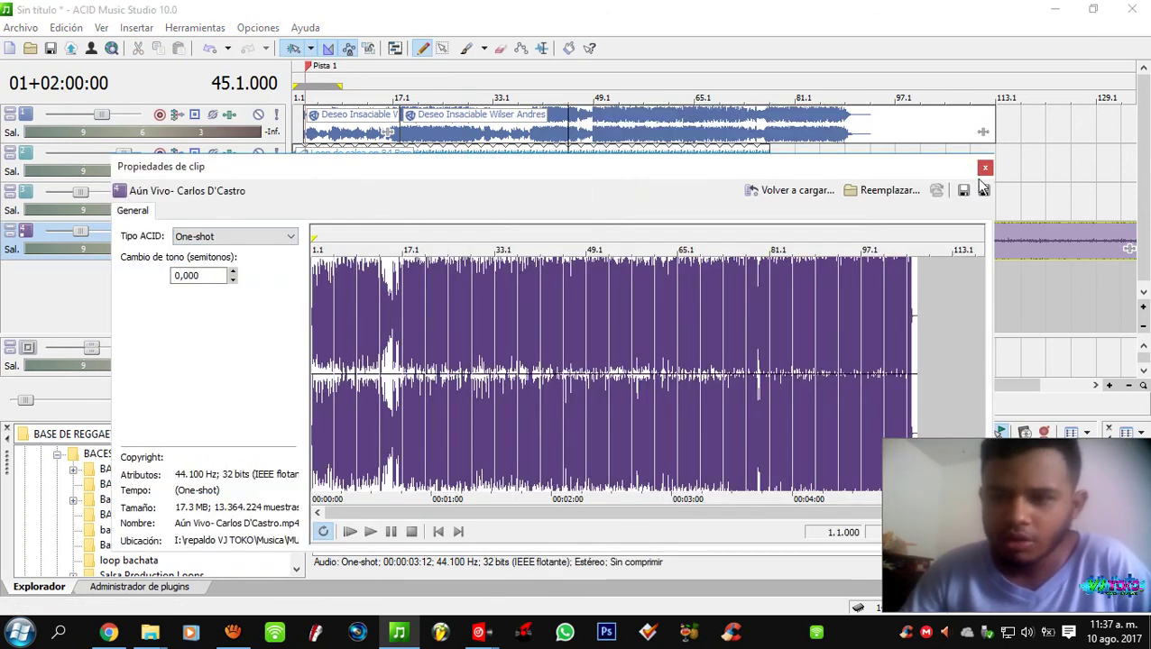
click(984, 169)
- Set the Aún Vivo clip's ACID type to Con ritmo asignado and launch the Beatmapper wizard for it, moving its window into view
right_click(666, 240)
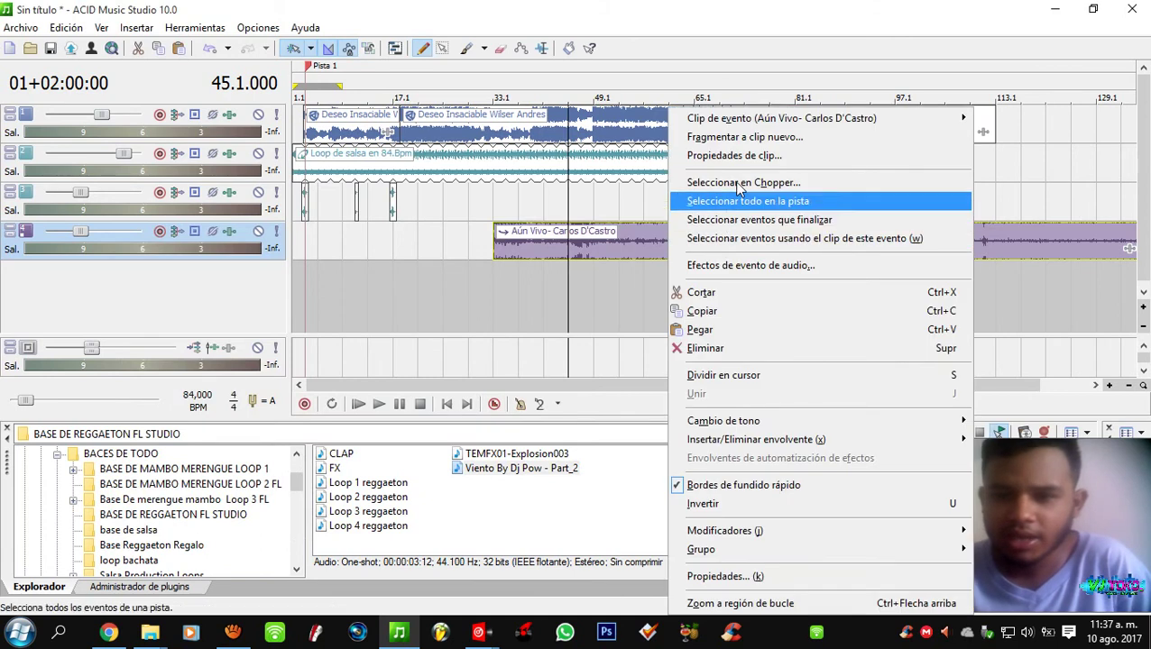
click(738, 156)
click(287, 237)
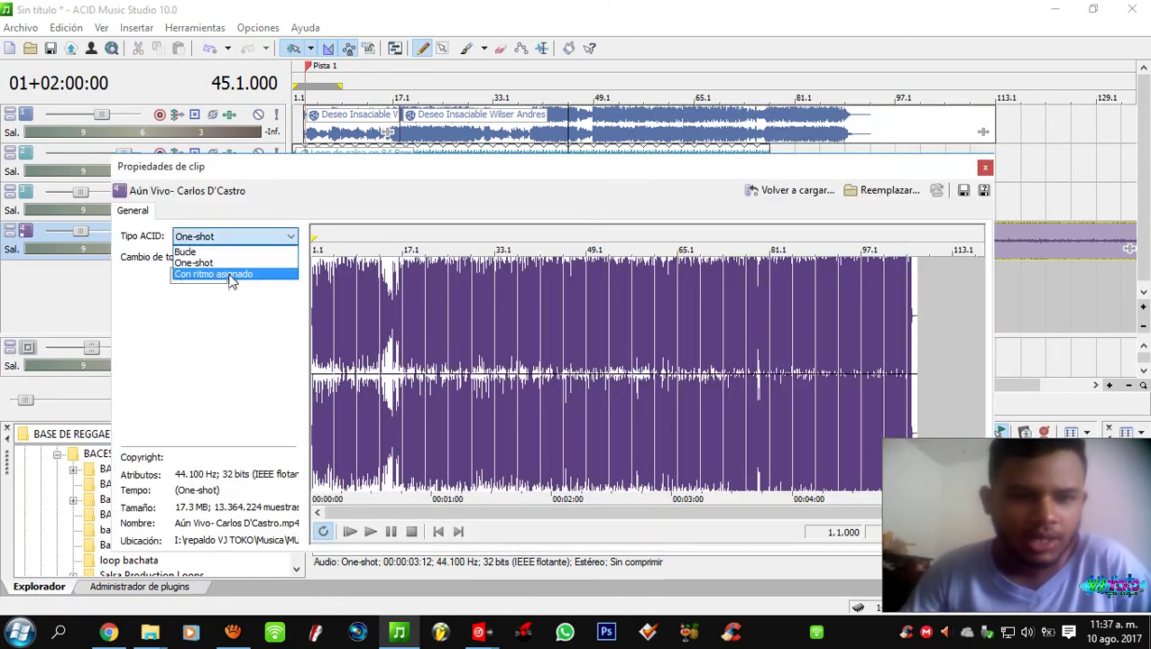
click(228, 275)
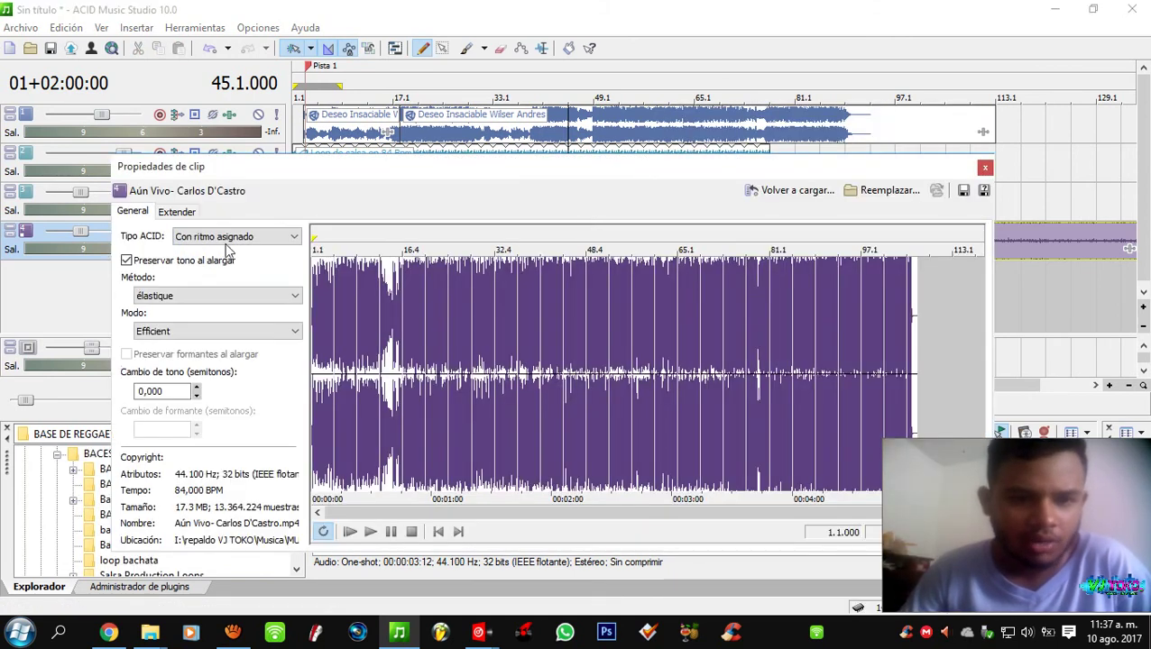
click(175, 213)
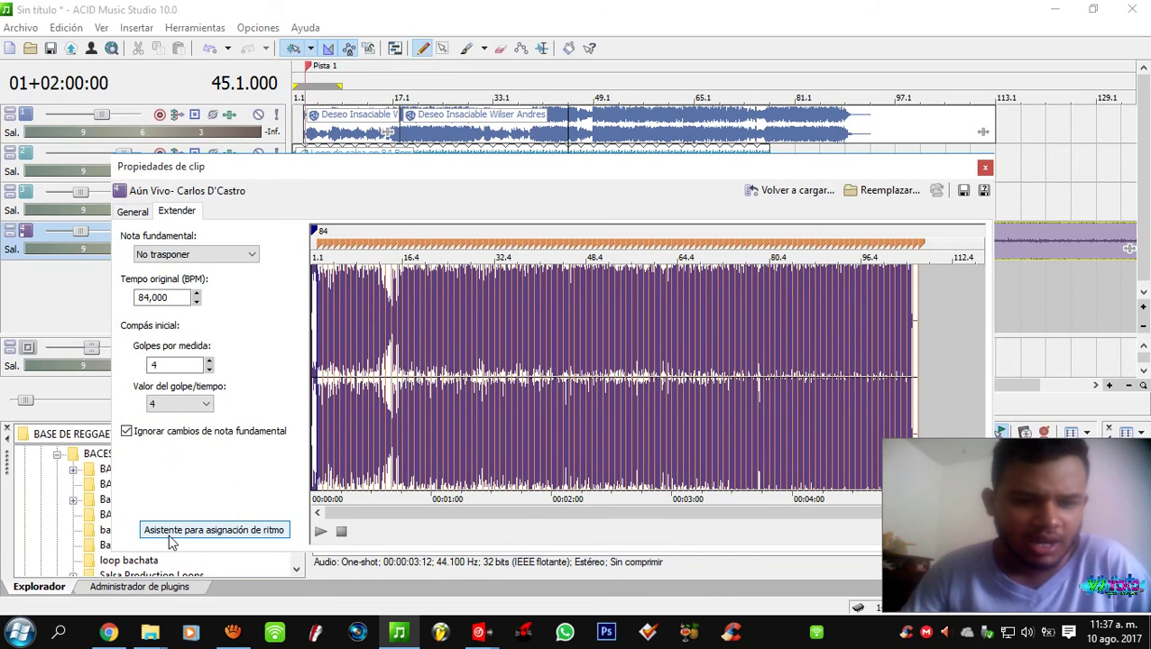
click(214, 530)
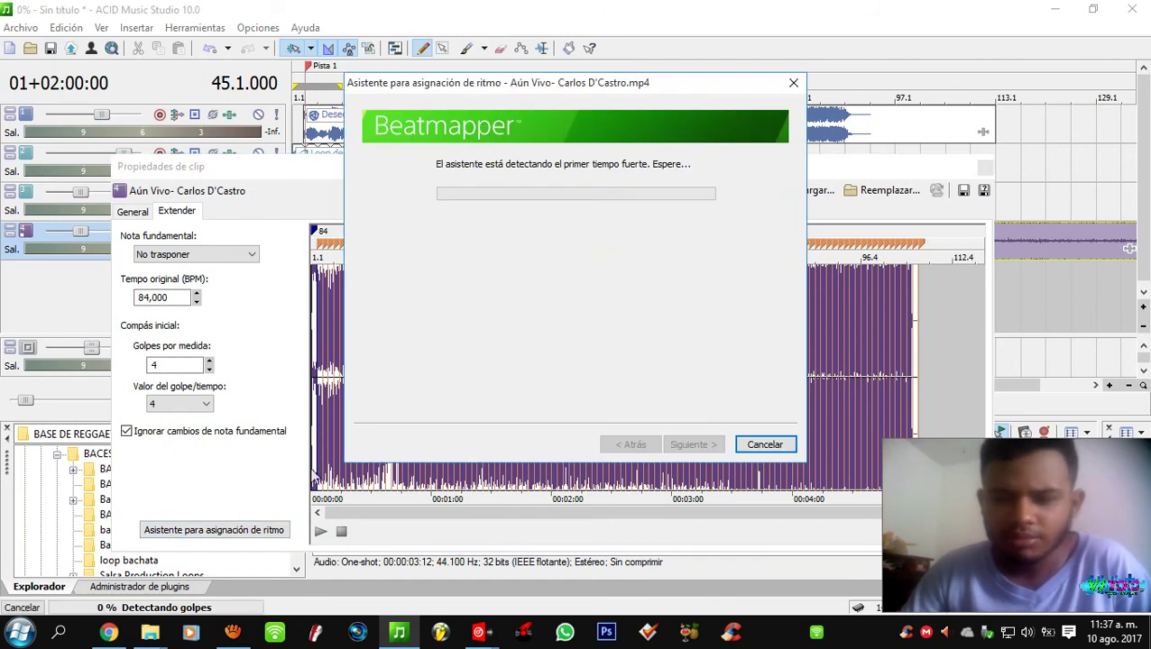
drag(617, 139, 616, 185)
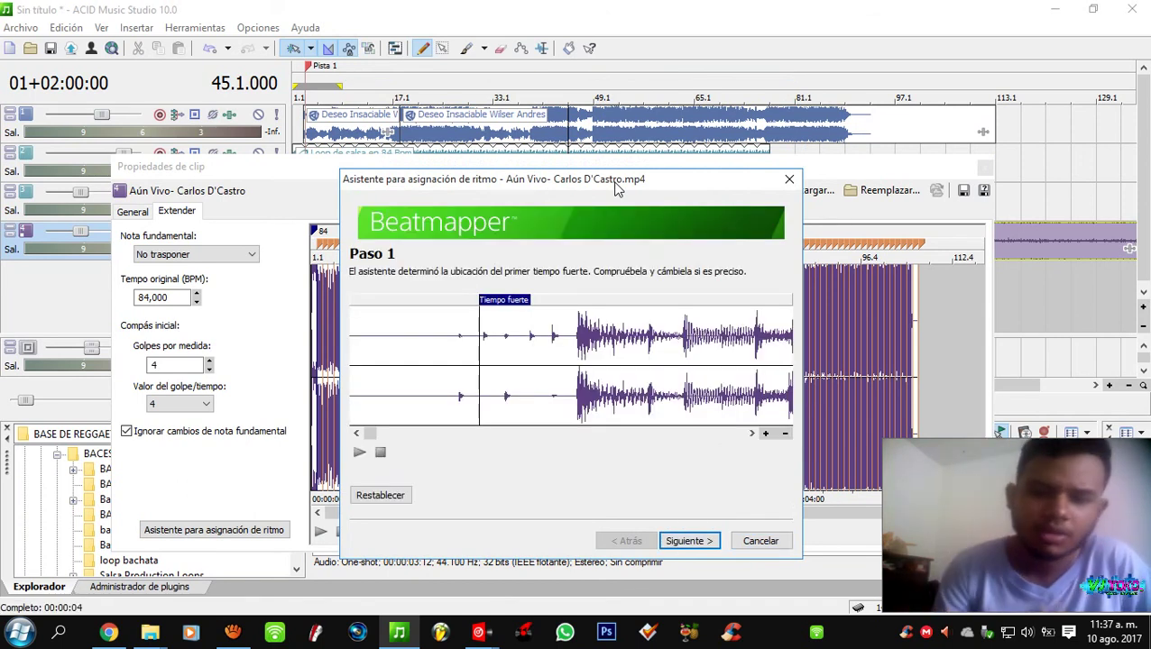
drag(614, 189, 634, 149)
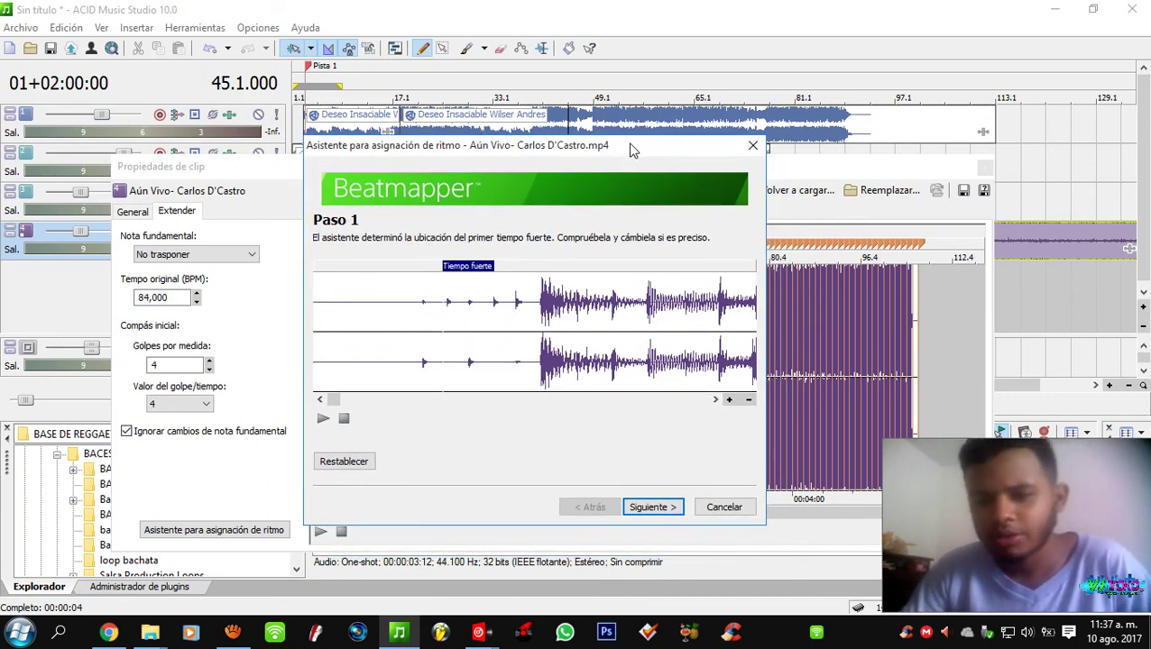
- Switch to VirtualDJ, check the tempo of Aún Vivo in the BPM editor, and return to the Beatmapper wizard in ACID Music Studio
click(479, 631)
click(439, 578)
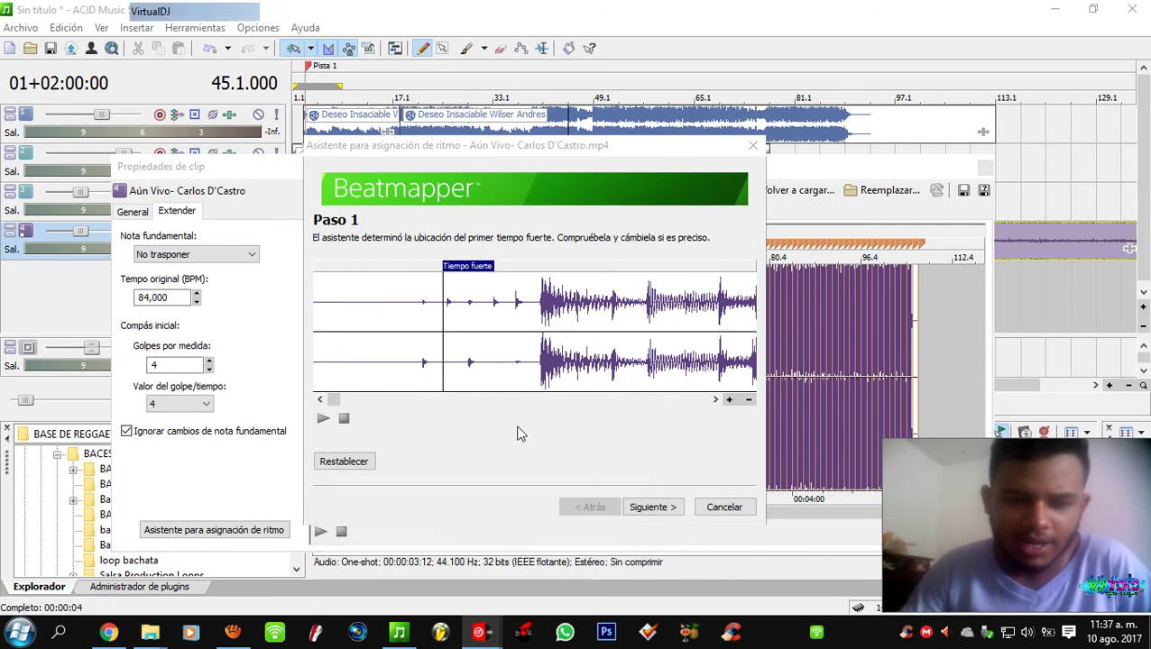
drag(416, 398, 368, 174)
key(space)
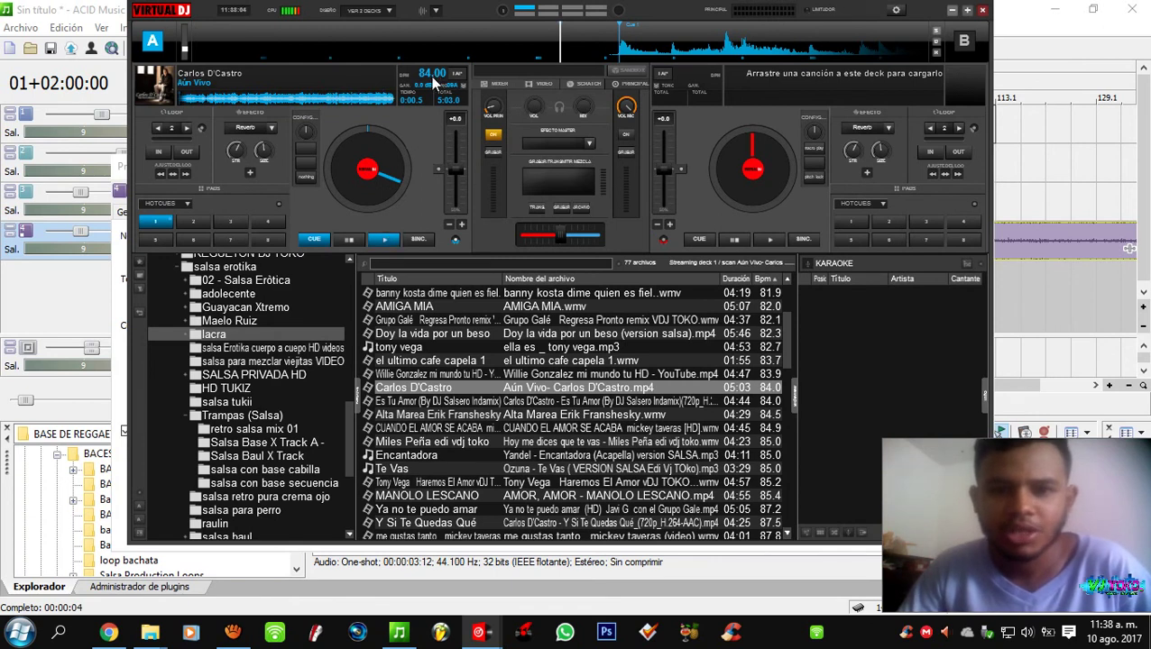
click(457, 74)
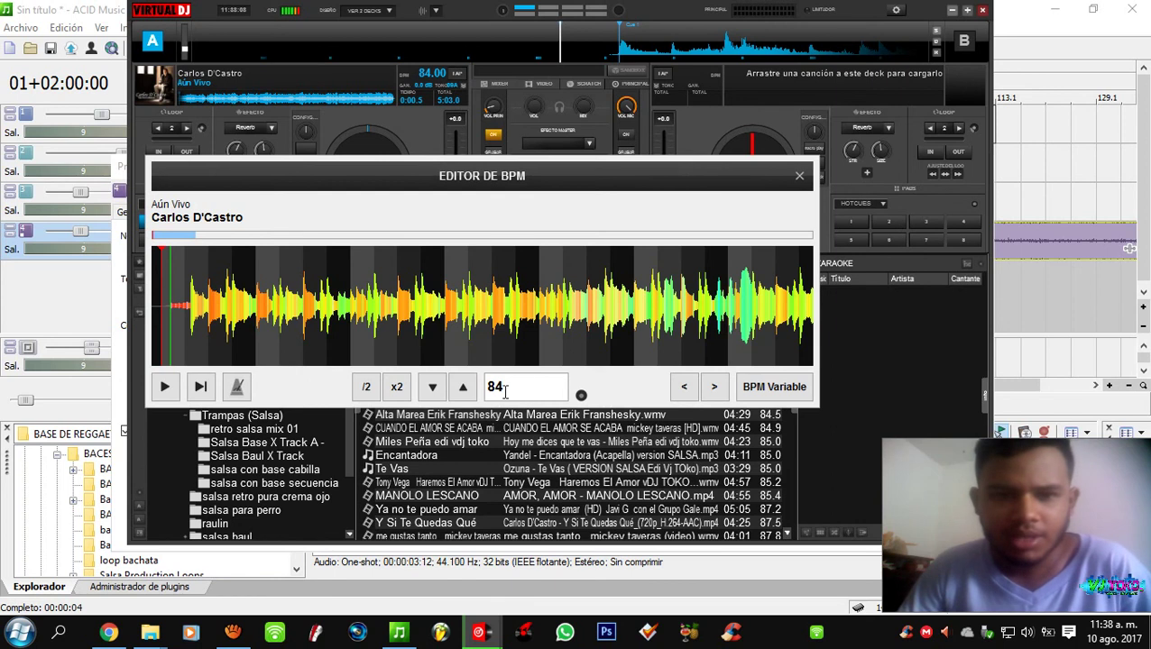
click(799, 175)
click(952, 10)
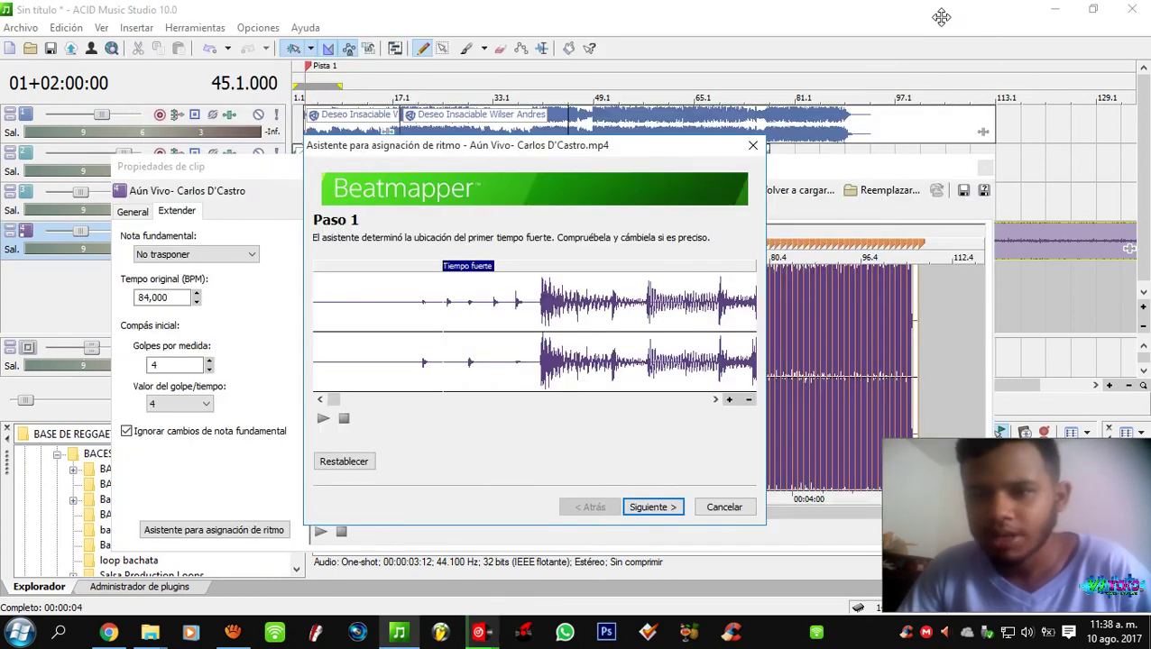
- Accept the proposed downbeat, move the start of the measure selection to the first strong hit of the song, and audition it
click(648, 510)
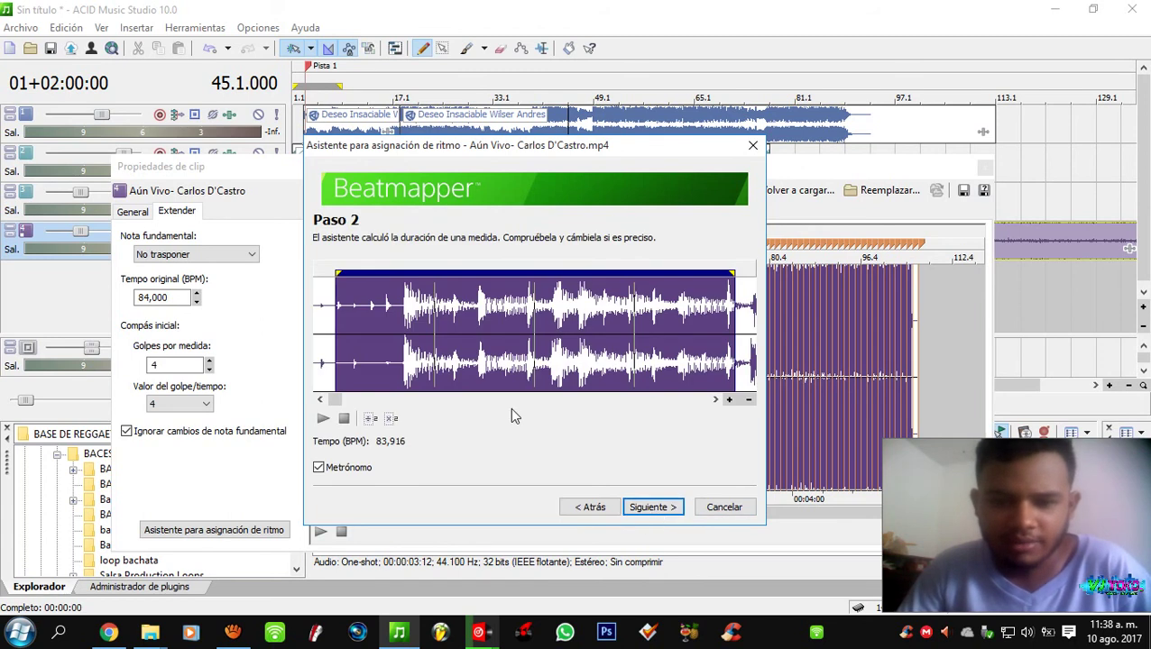
drag(431, 316, 492, 326)
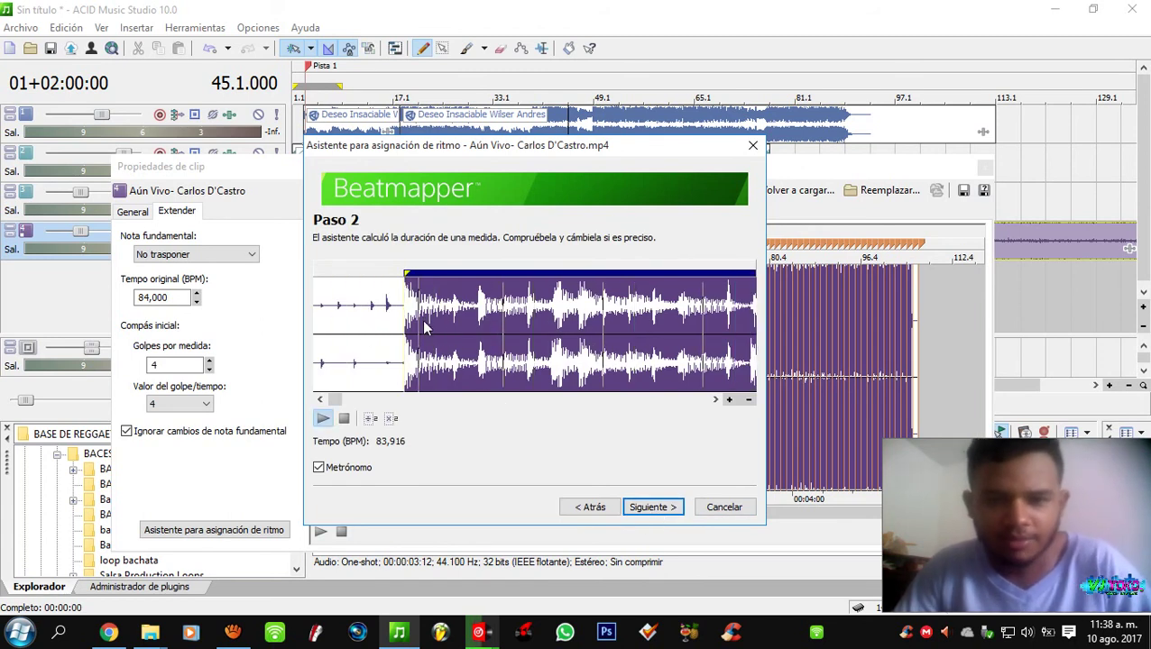
scroll(422, 319, up, 2)
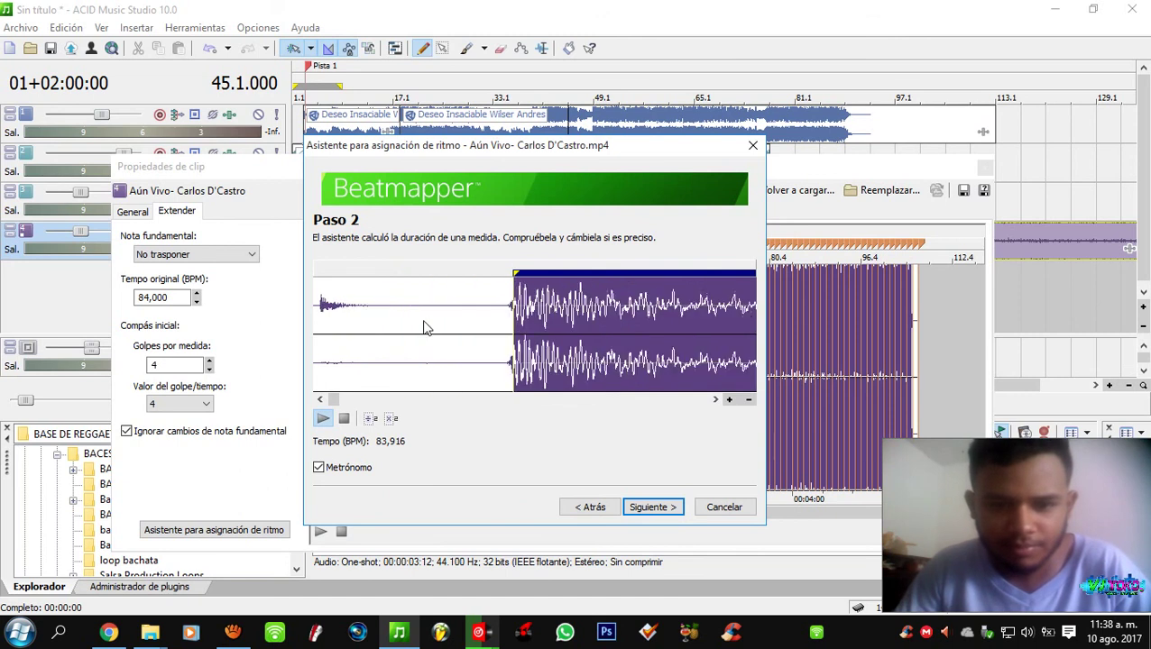
scroll(632, 317, up, 2)
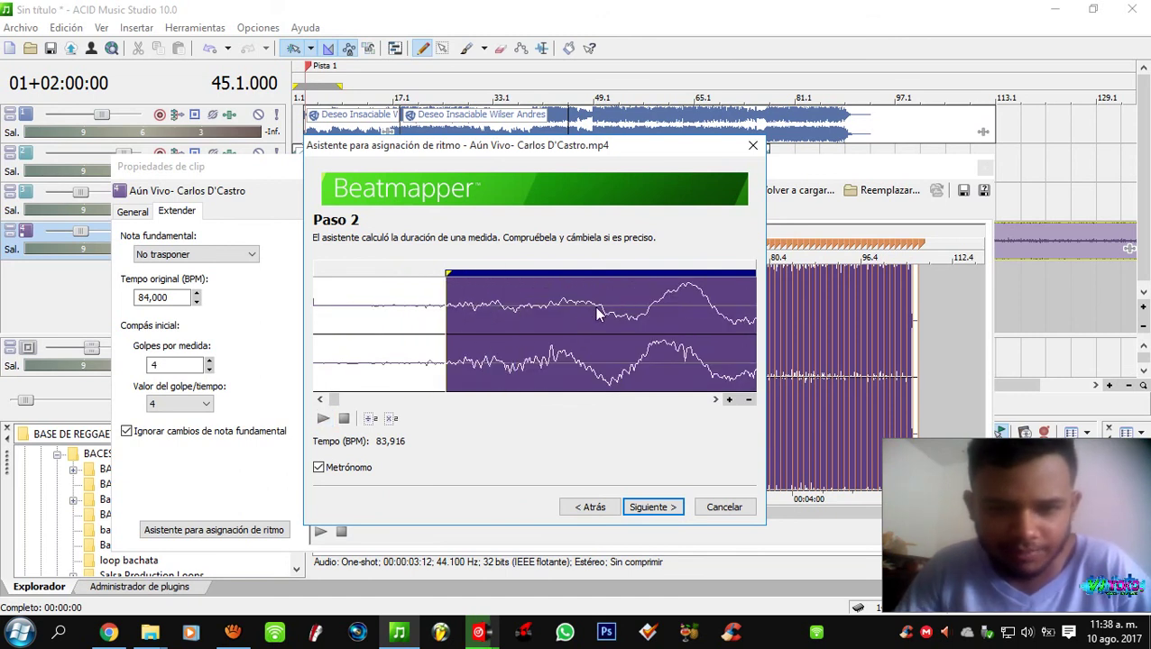
scroll(631, 329, down, 2)
drag(661, 336, 638, 346)
scroll(543, 324, down, 5)
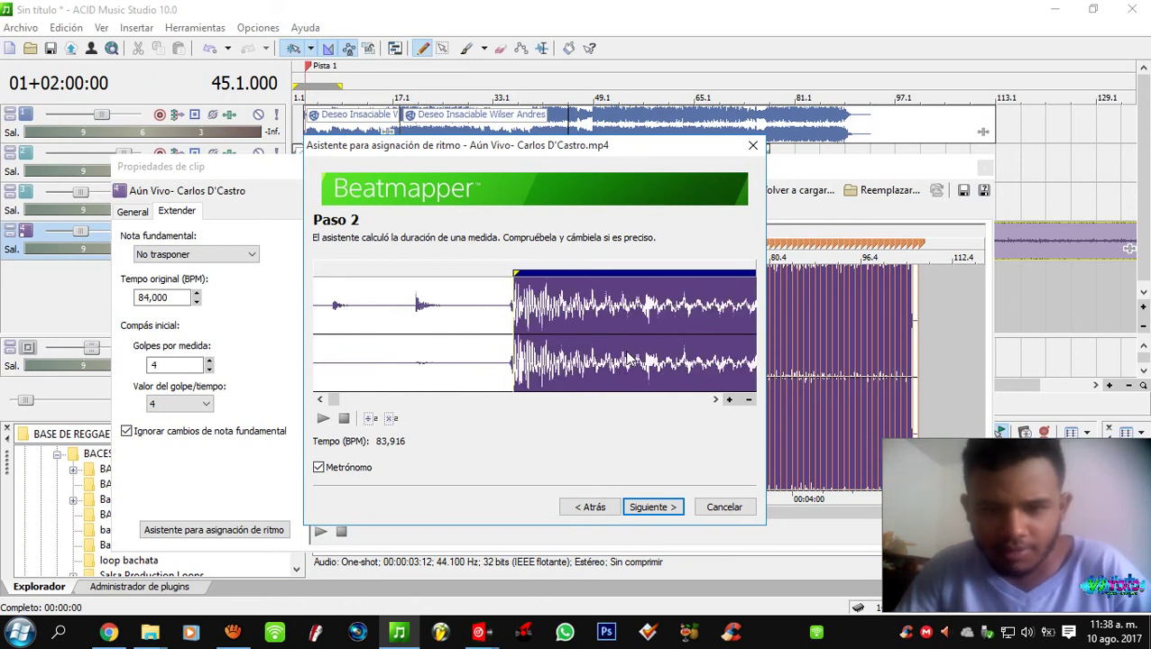
scroll(541, 330, down, 1)
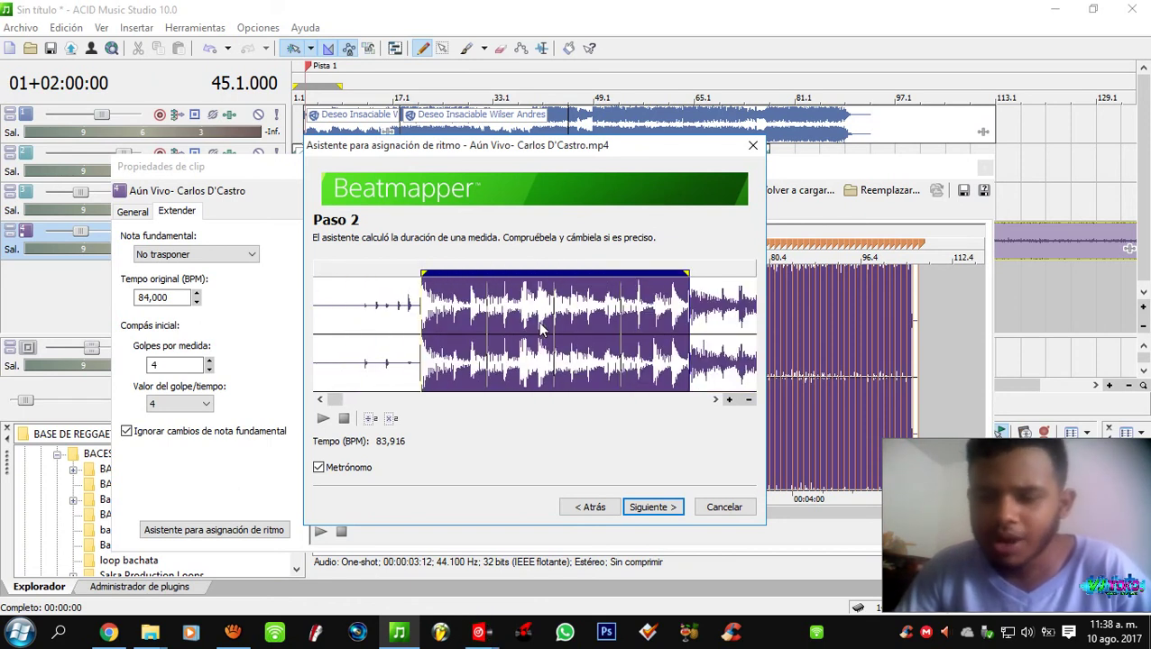
key(space)
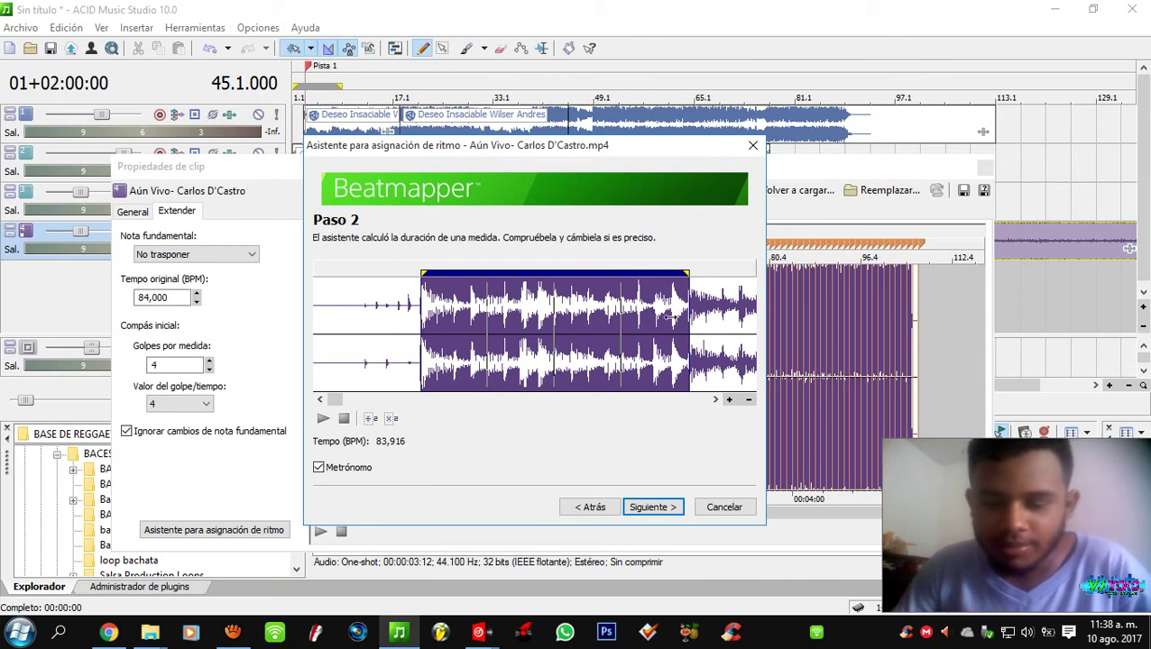
- Recheck the song's BPM on deck A in VirtualDJ and return to the wizard's measure-length stage
mouse_move(479, 631)
click(404, 550)
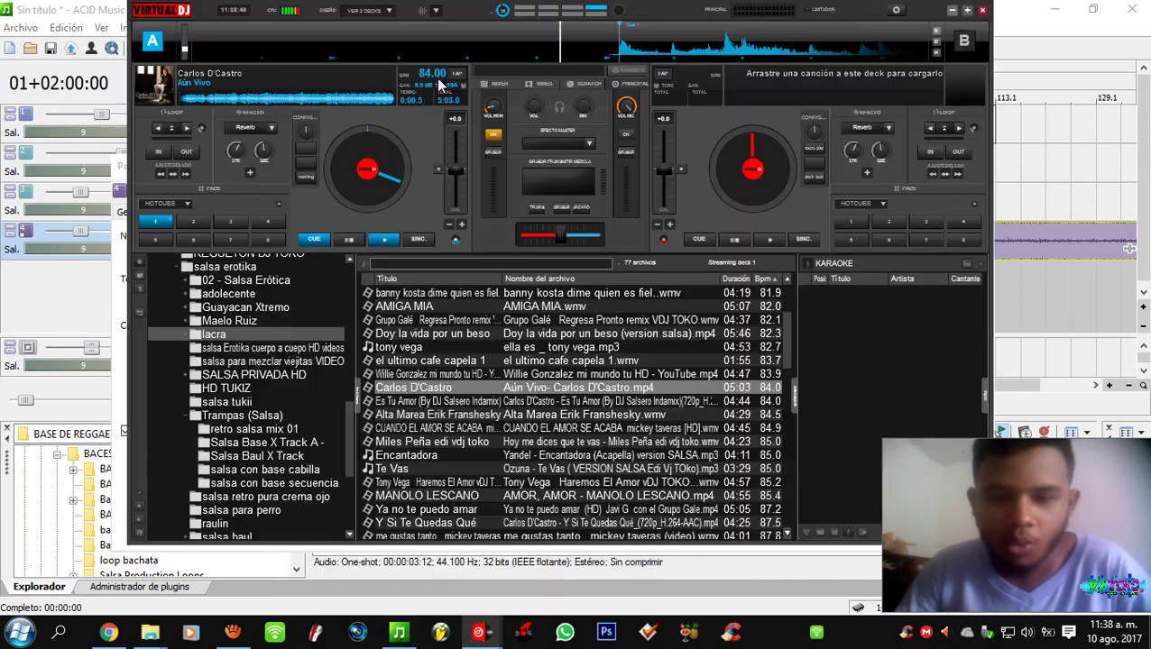
click(951, 10)
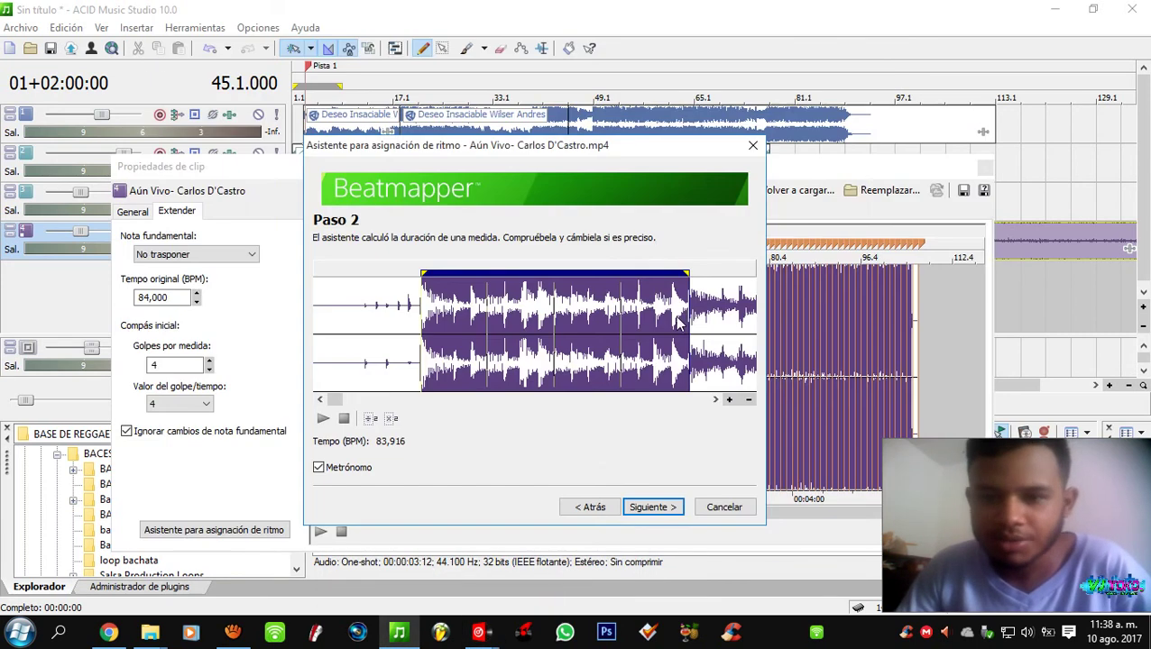
- Adjust the end of the measure selection until the tempo is 84,000 BPM, and continue to the measure-checking stage
drag(687, 316, 687, 317)
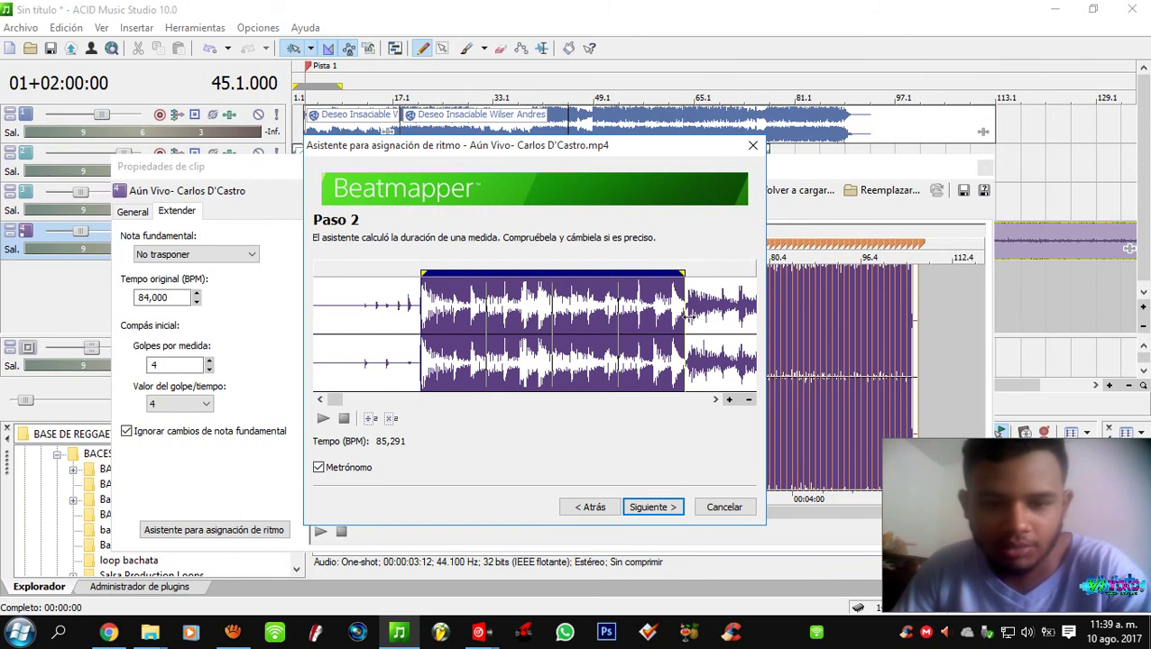
scroll(577, 327, up, 6)
scroll(577, 326, up, 2)
drag(515, 326, 731, 340)
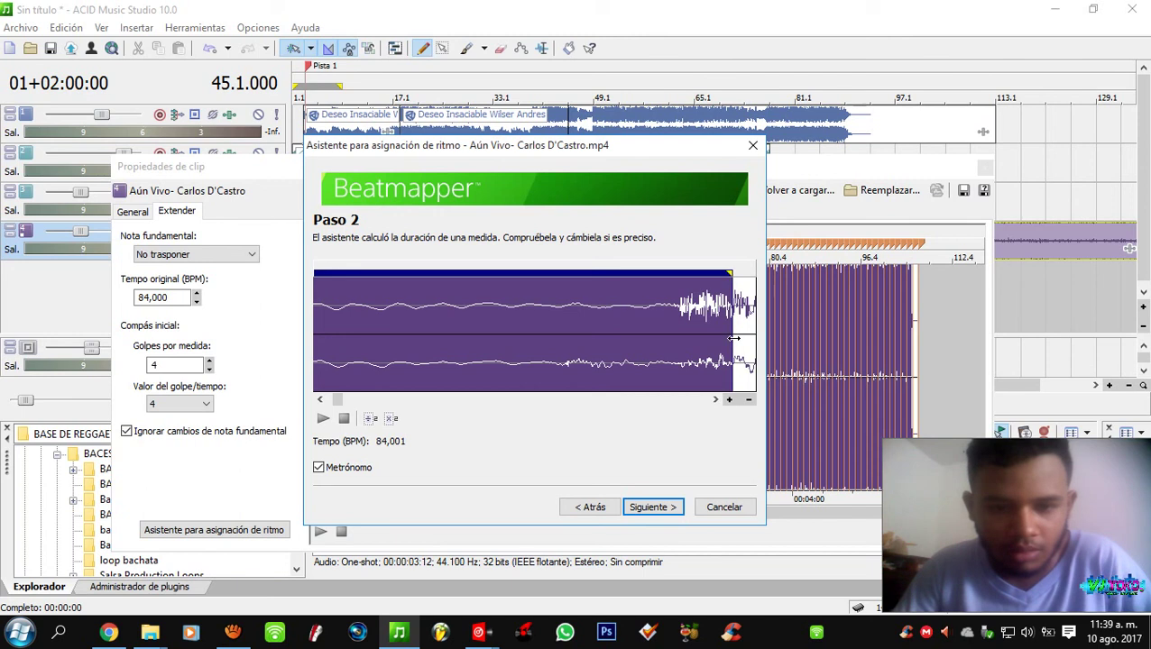
scroll(734, 338, down, 2)
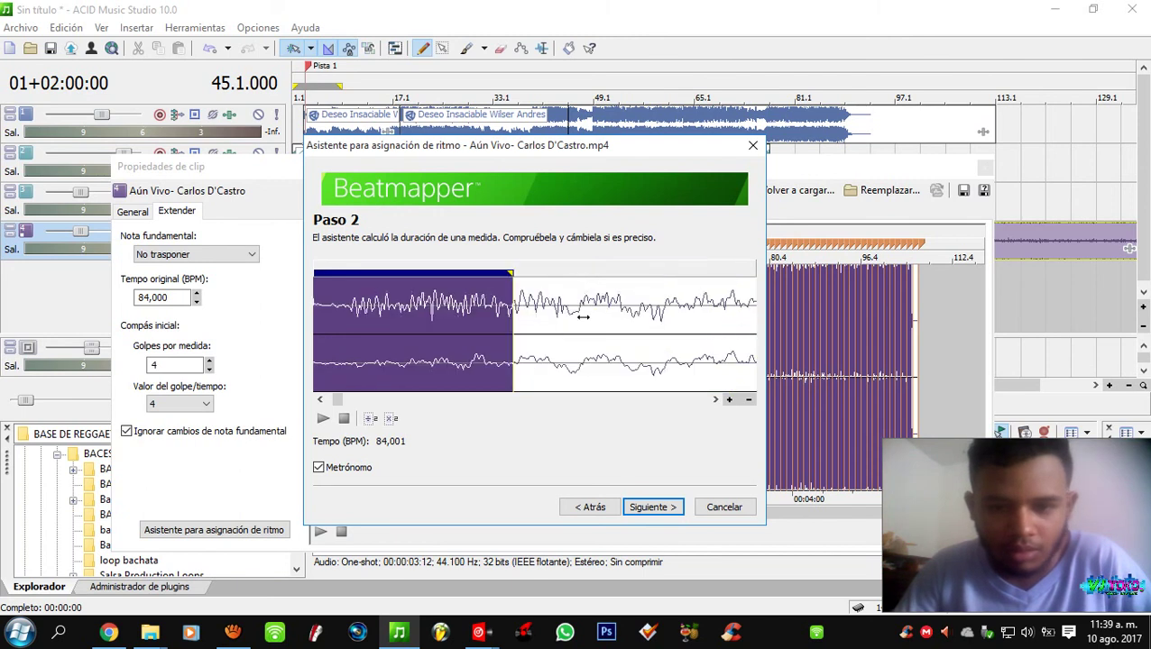
drag(511, 333, 513, 334)
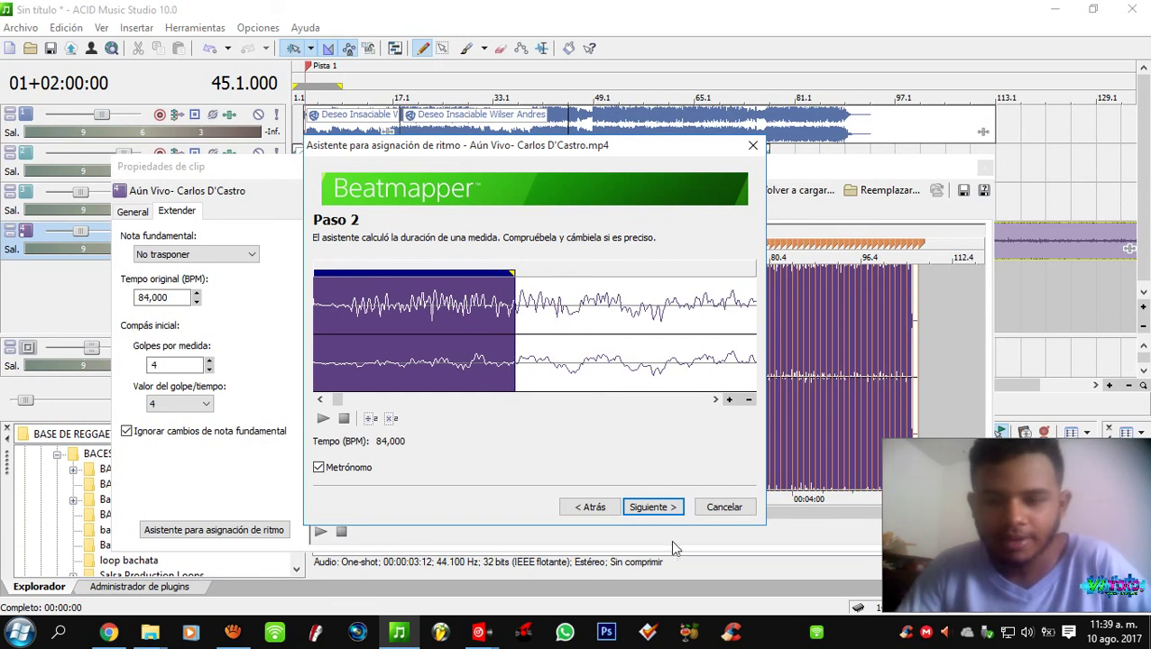
click(648, 508)
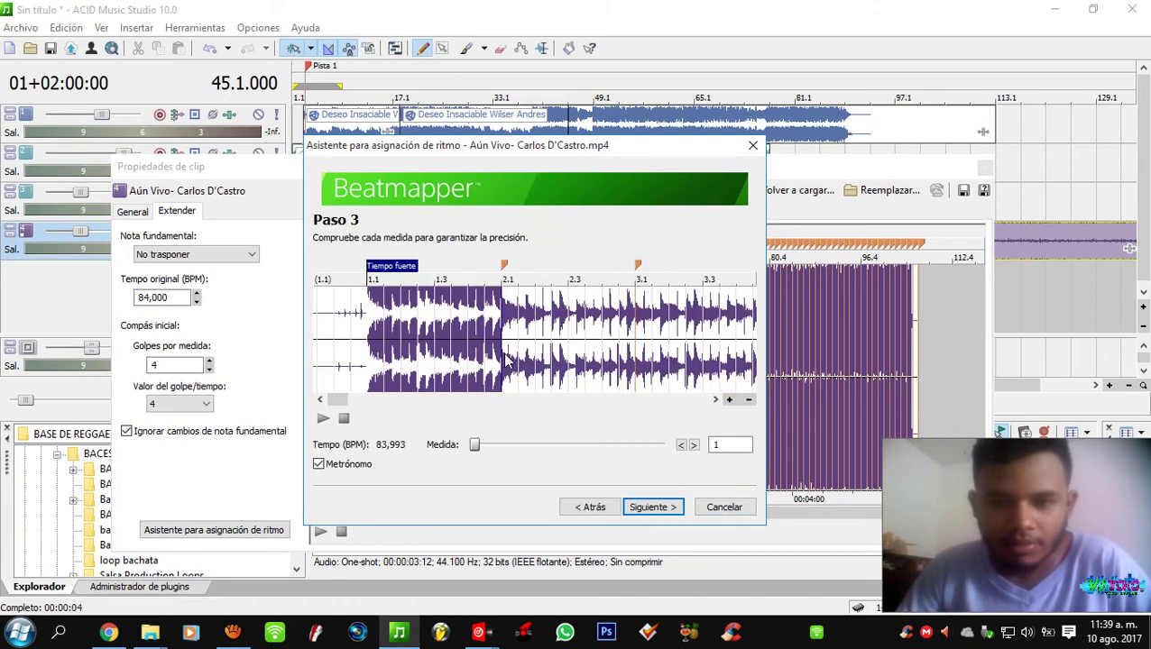
- Check the first measures up close and shift the marker at measure 2.1 slightly until the tempo is 84,000 BPM
click(510, 346)
click(481, 341)
click(531, 341)
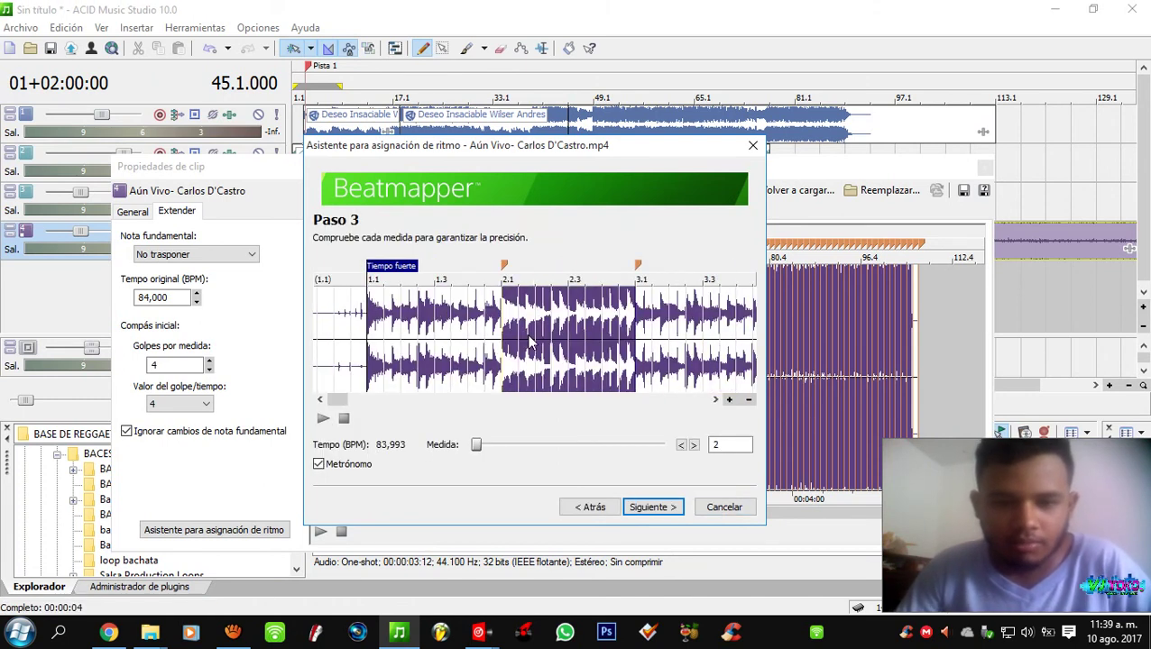
click(455, 365)
scroll(455, 366, up, 2)
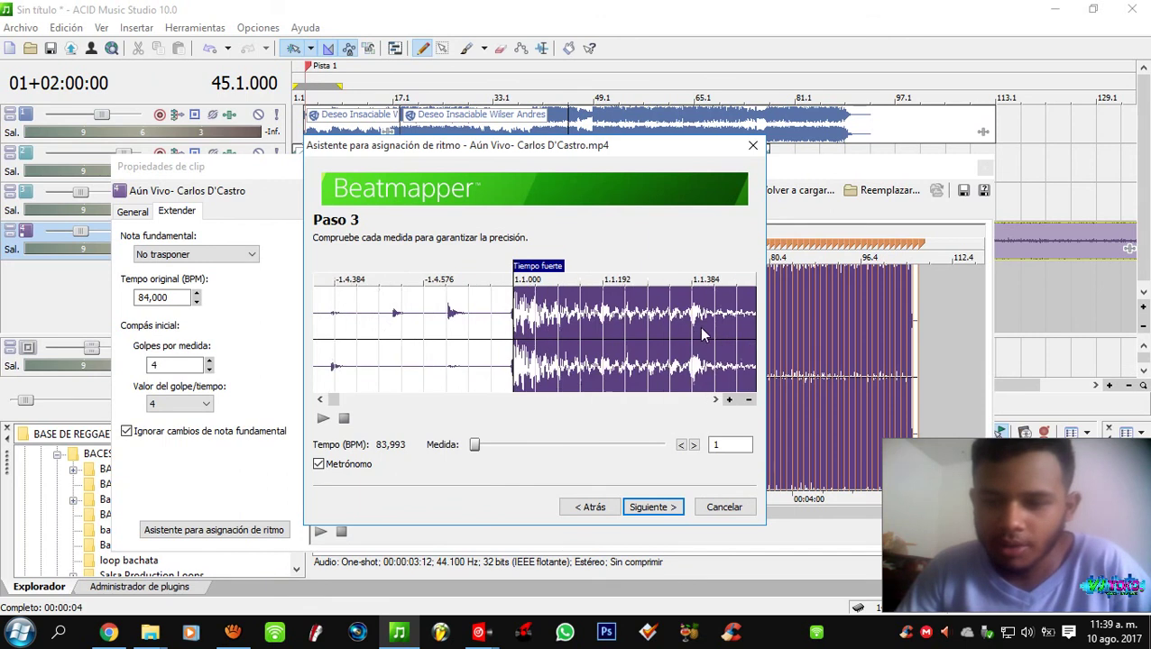
click(694, 334)
scroll(691, 334, up, 3)
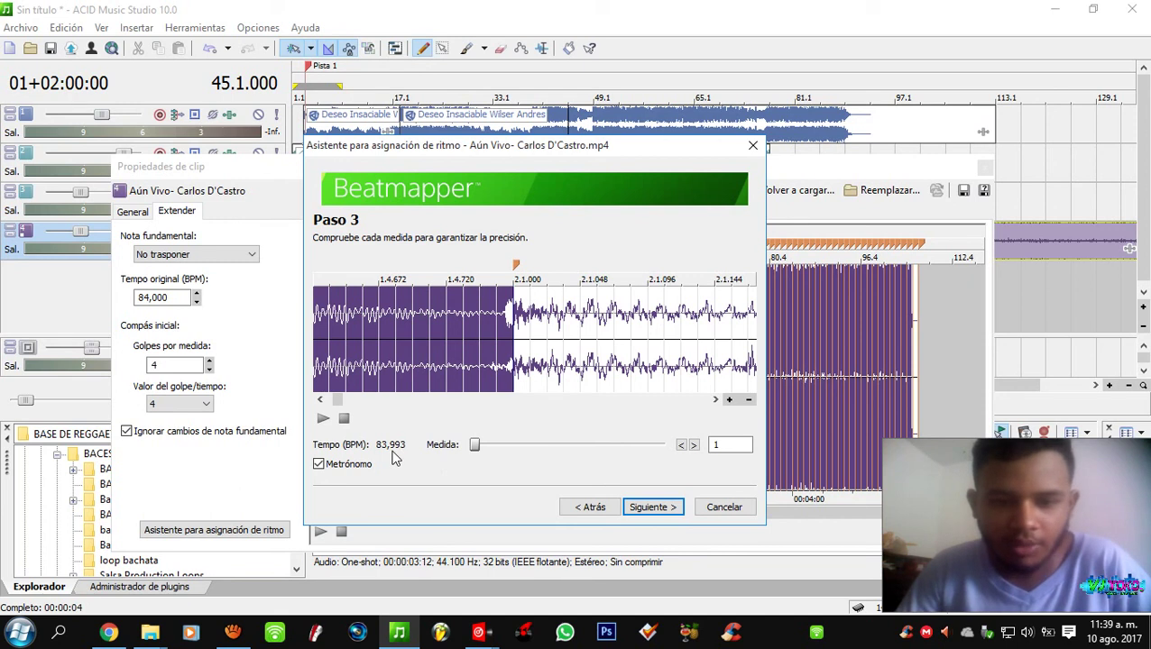
scroll(512, 316, up, 3)
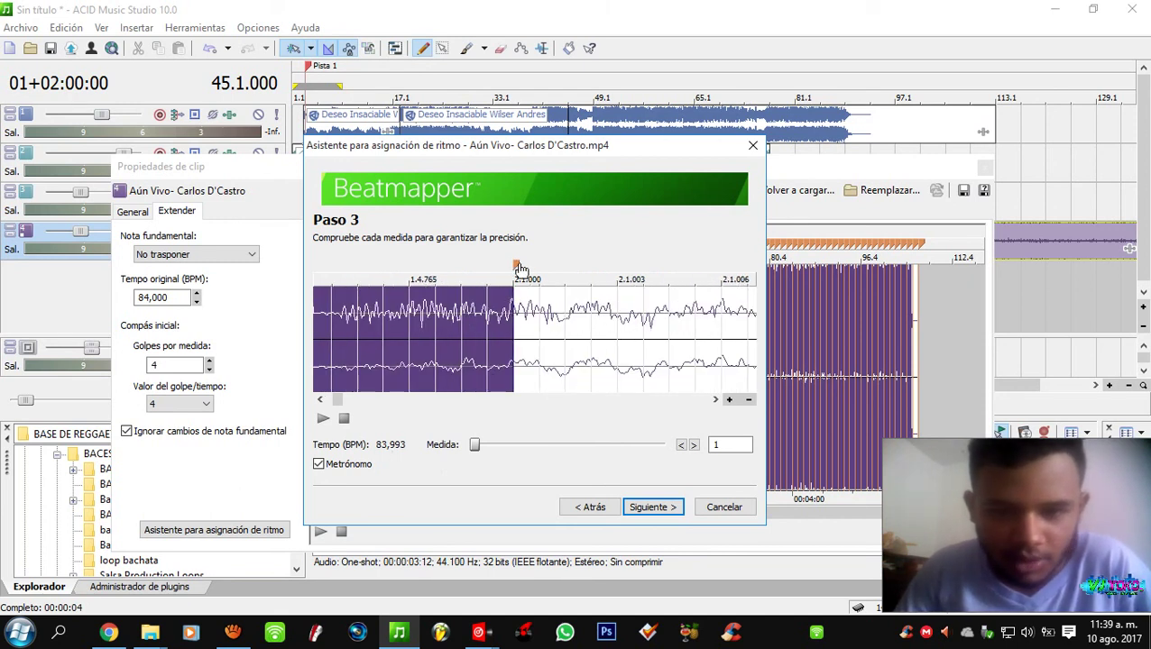
drag(519, 267, 514, 281)
scroll(631, 361, down, 3)
scroll(570, 356, down, 4)
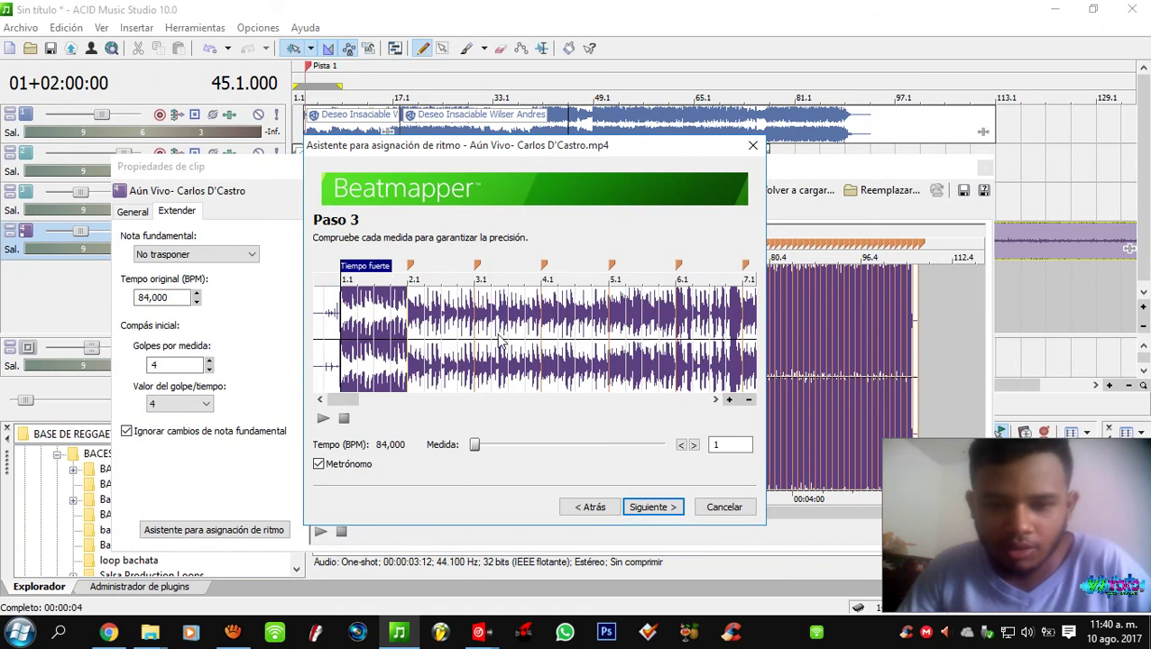
- Spot-check measures throughout the song against the beat grid, ending with measure 41, and continue to the Beatmapper's final stage
click(498, 327)
click(569, 327)
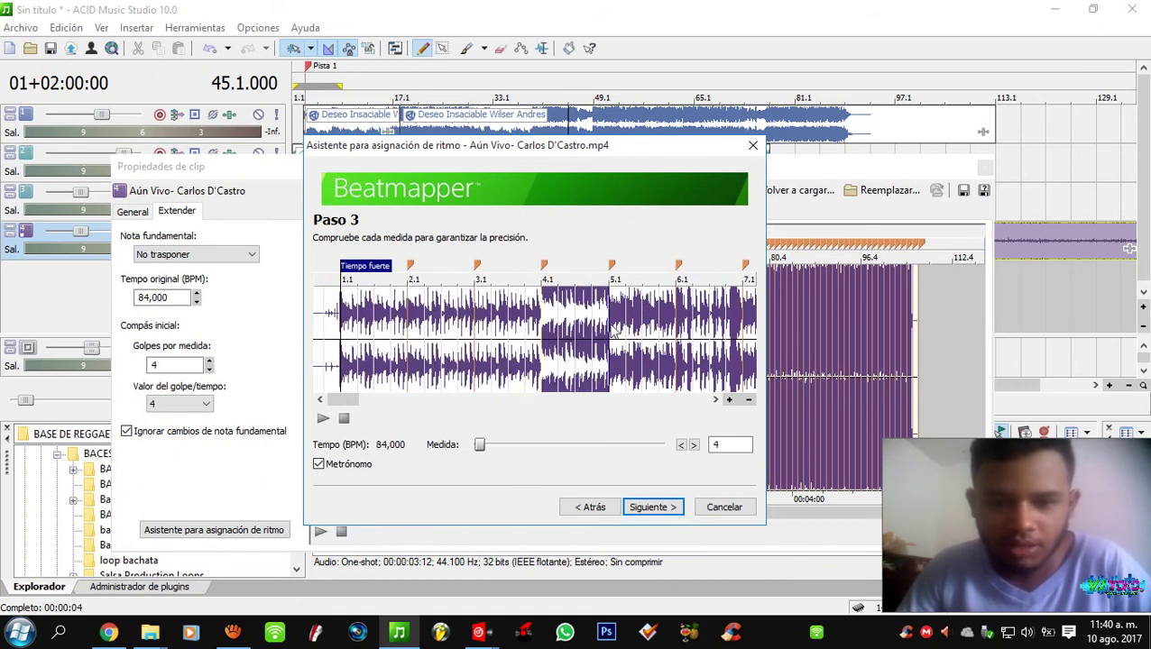
click(652, 329)
scroll(559, 361, down, 2)
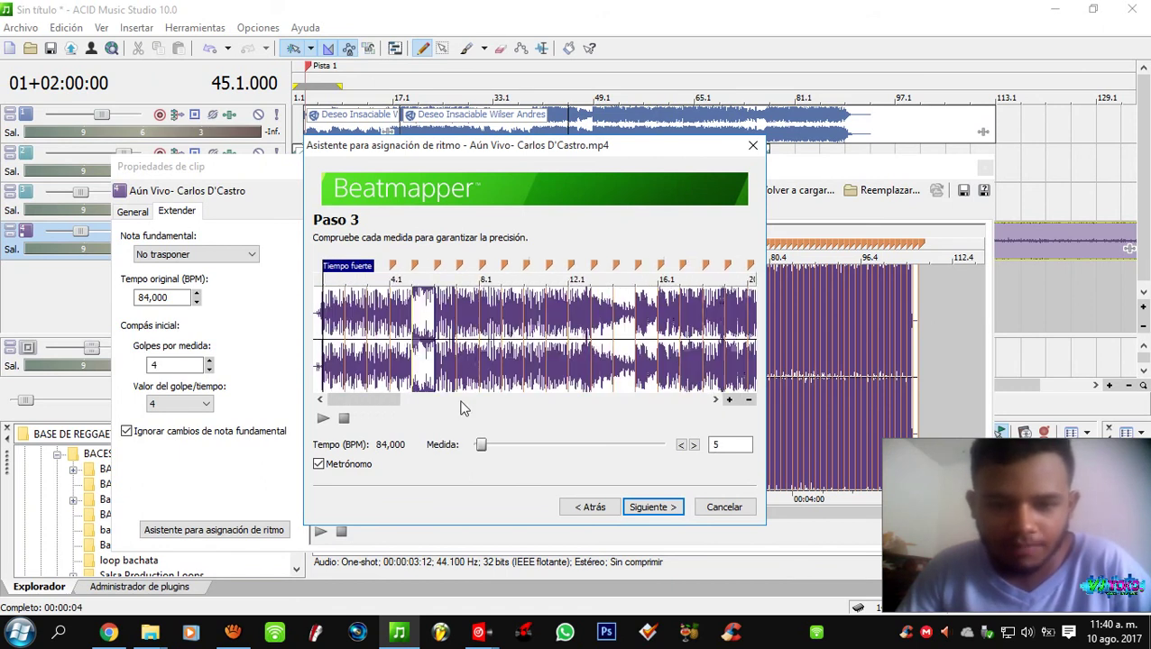
click(554, 306)
click(604, 315)
click(641, 328)
scroll(649, 312, down, 2)
click(548, 334)
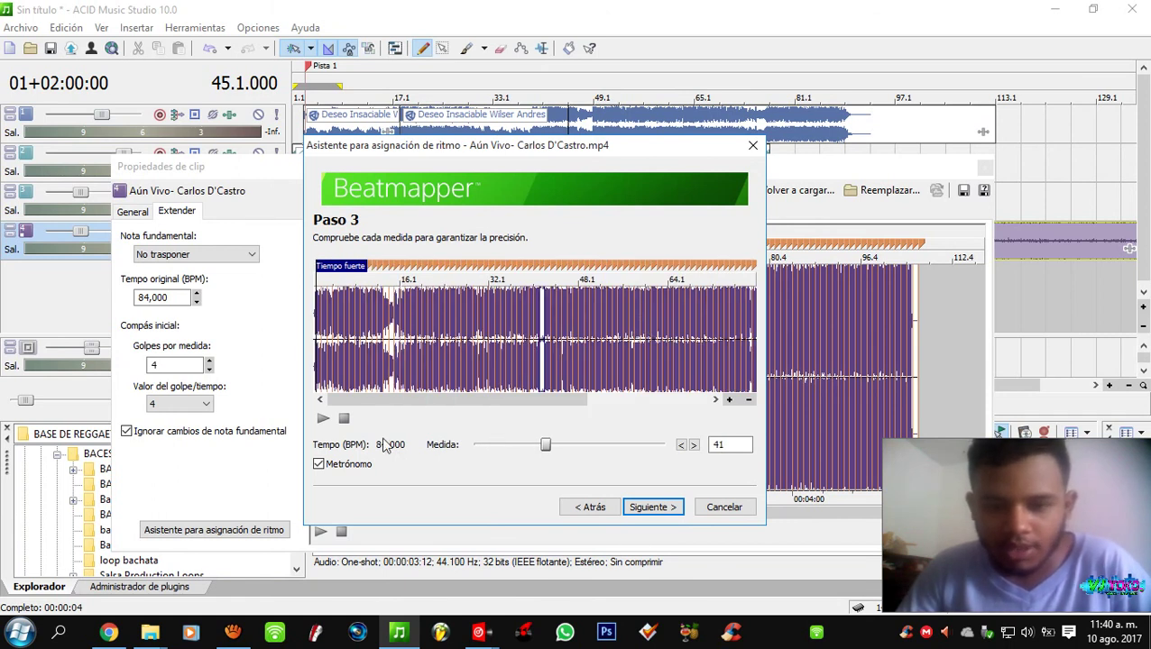
click(654, 508)
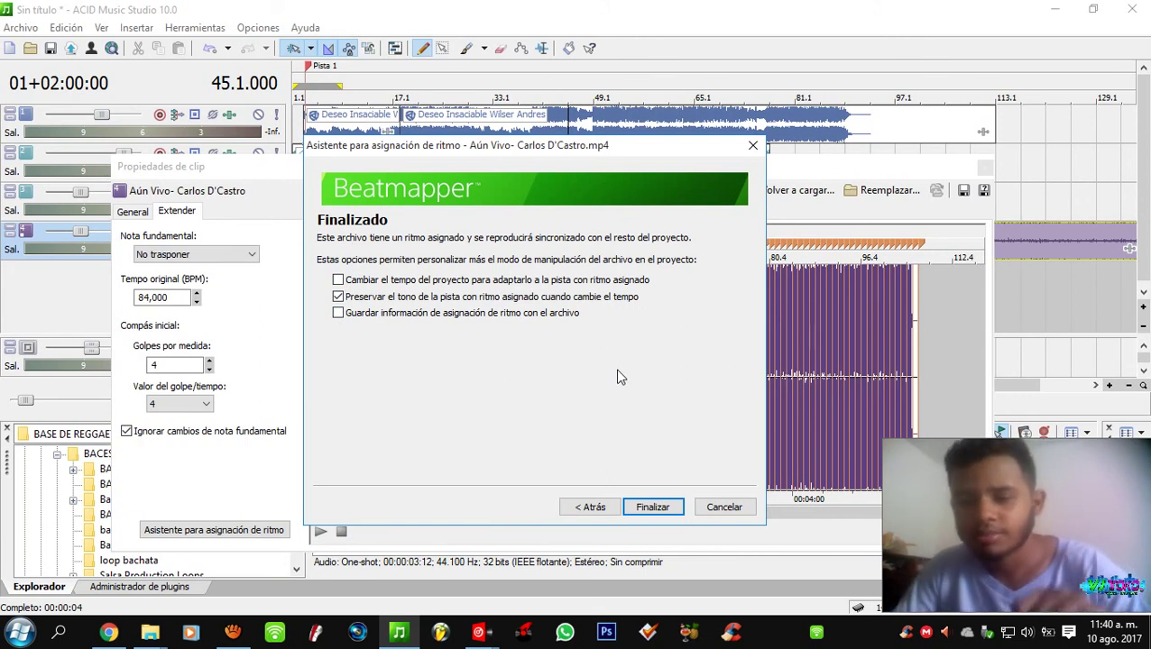
- Finish the Beatmapper with only pitch preservation enabled and close the clip properties of Aún Vivo
drag(538, 148, 579, 153)
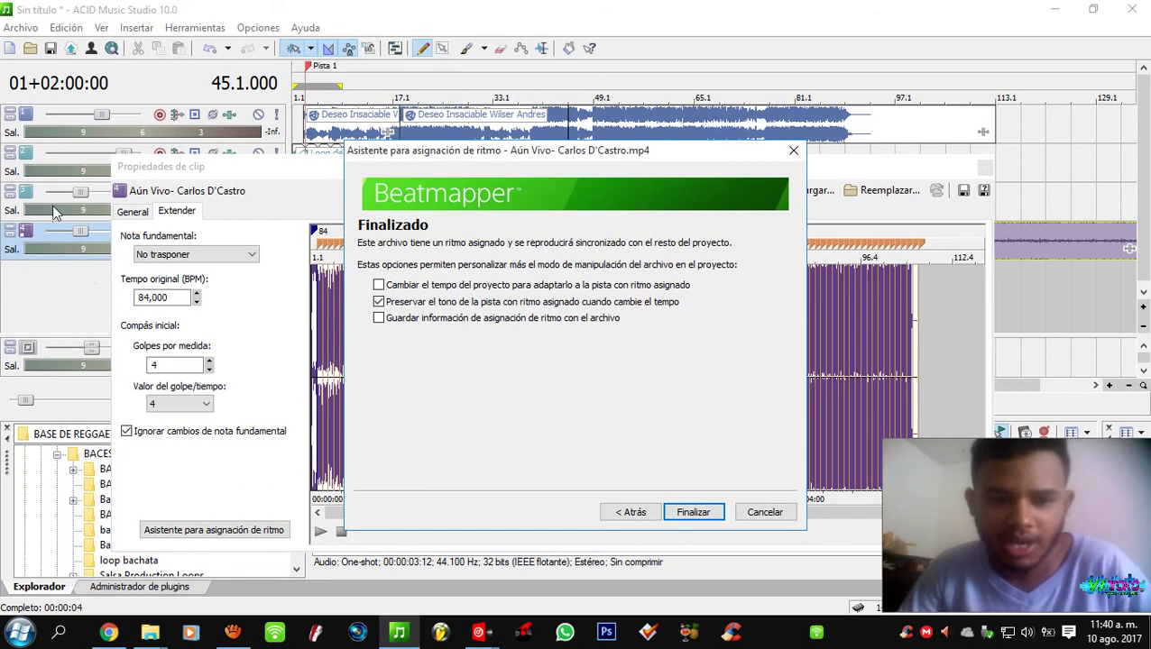
drag(587, 147, 556, 160)
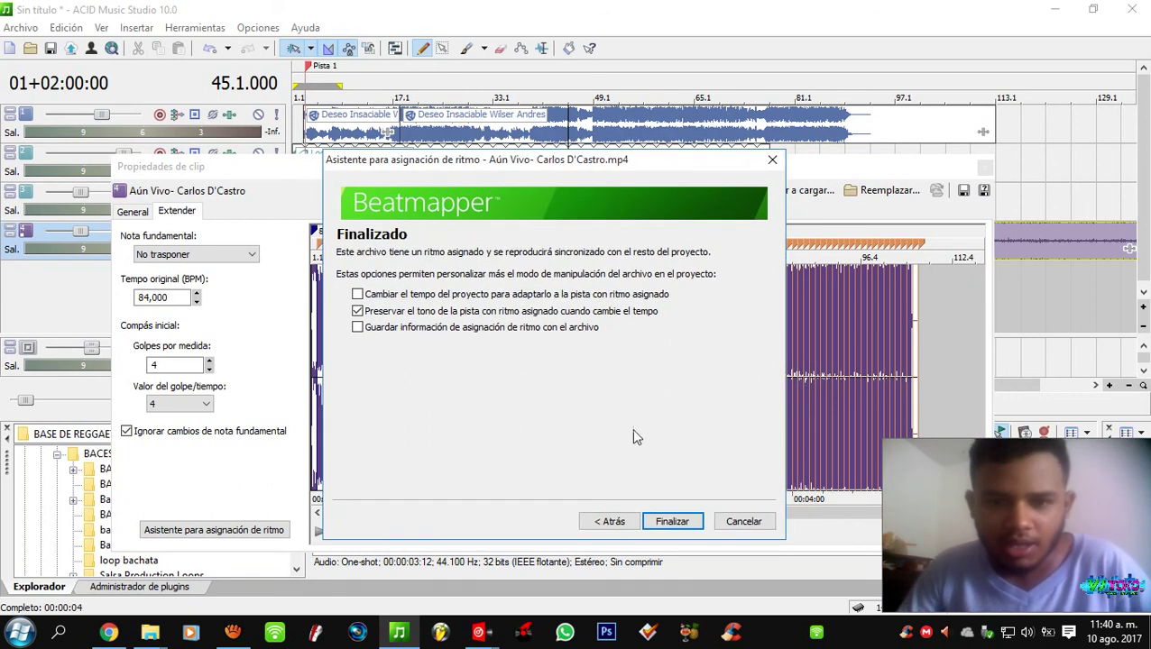
click(672, 522)
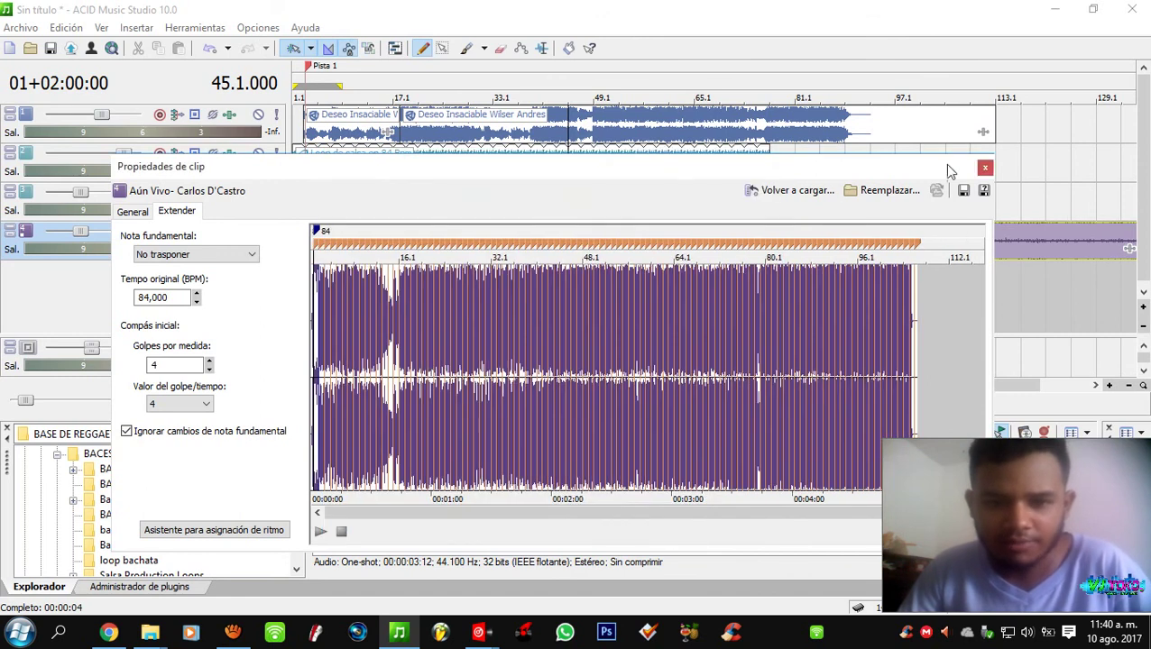
click(985, 166)
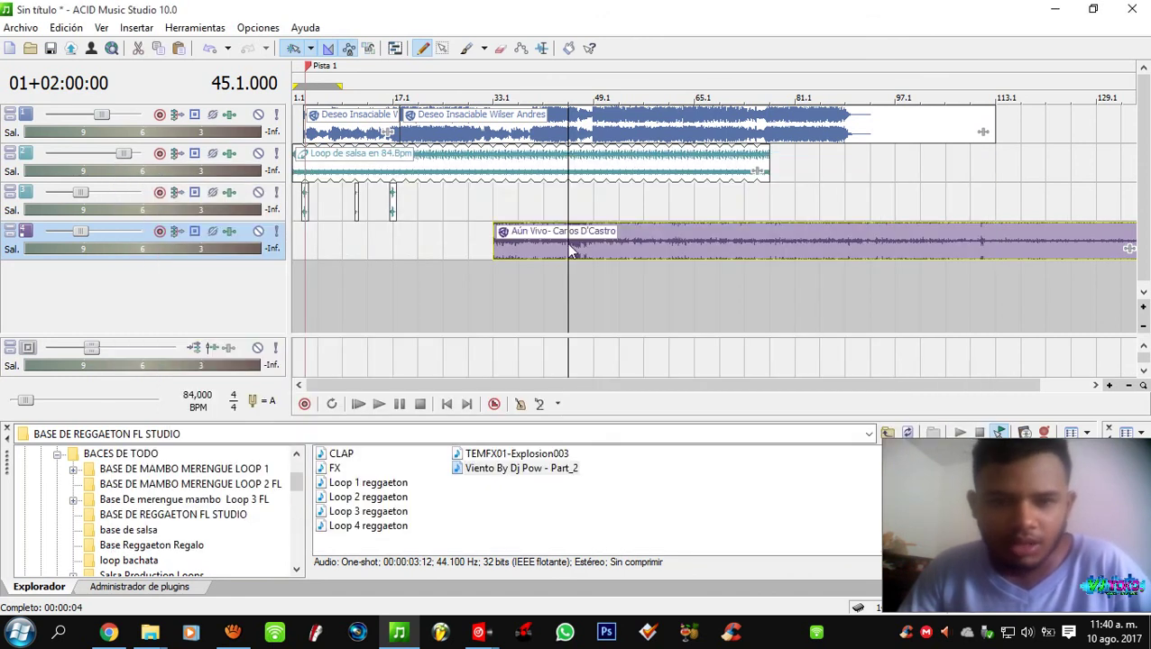
- Keep the project tempo at 84,000 BPM and move the Aún Vivo clip on track 4 to start at measure 49.1
click(542, 256)
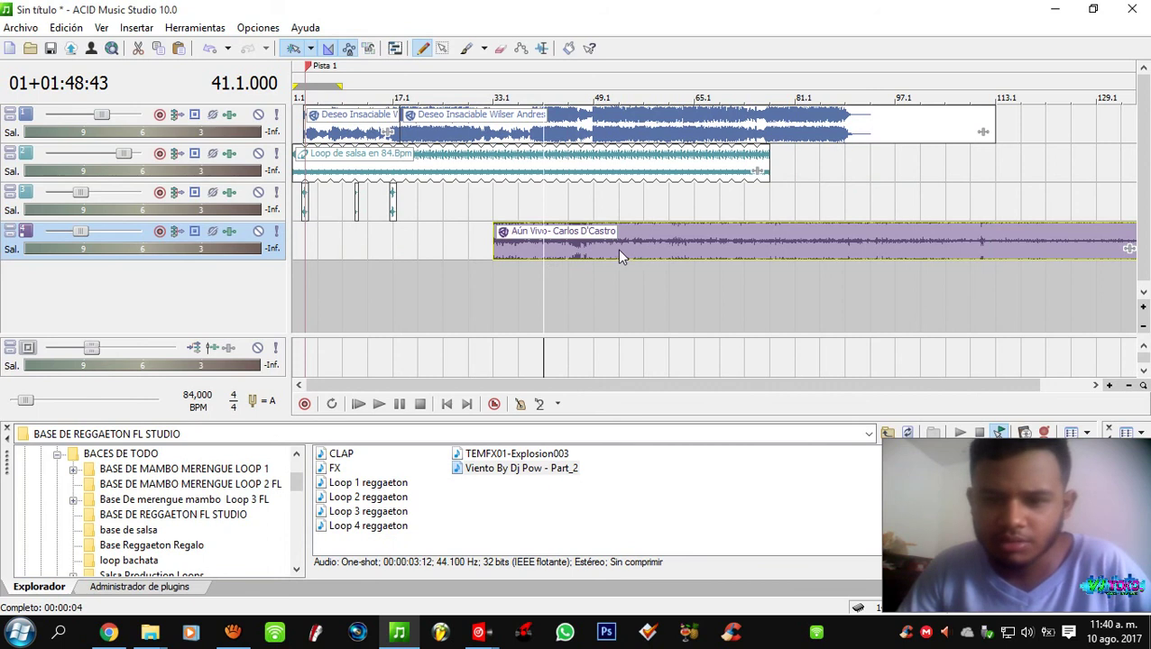
click(192, 402)
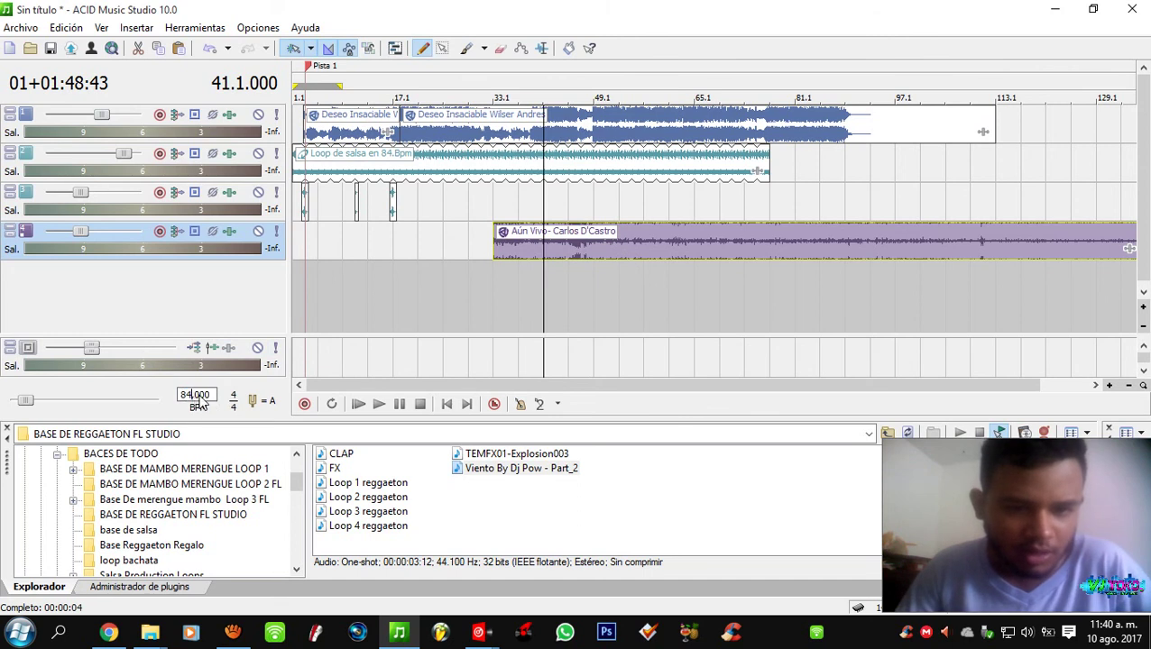
key(Return)
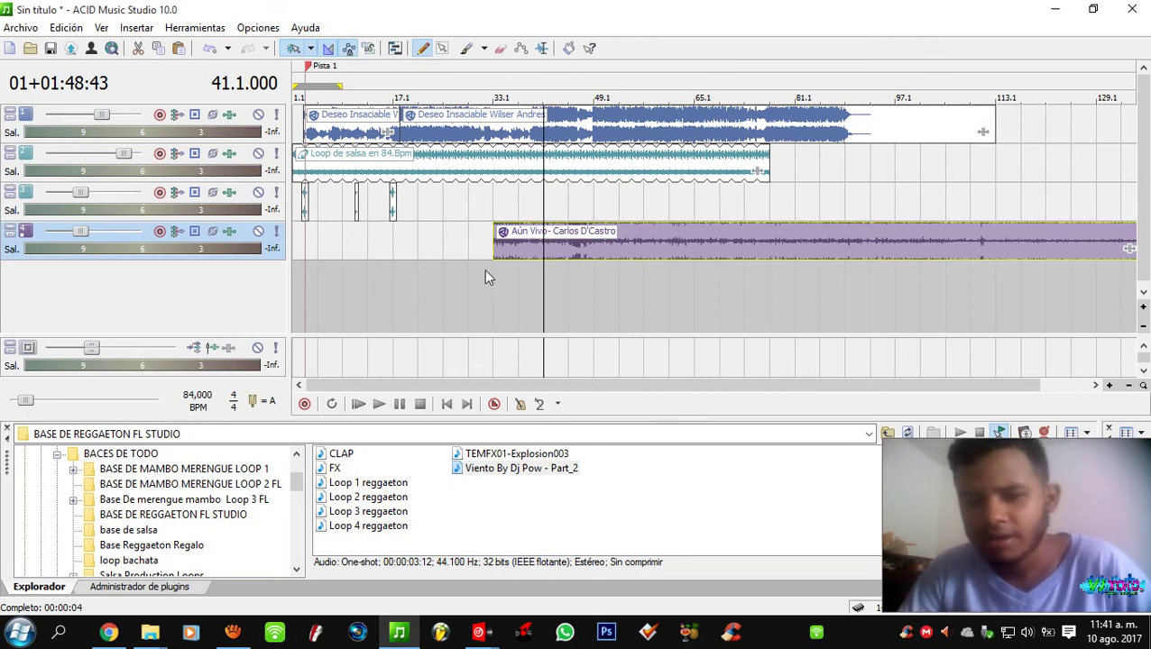
drag(577, 249, 796, 259)
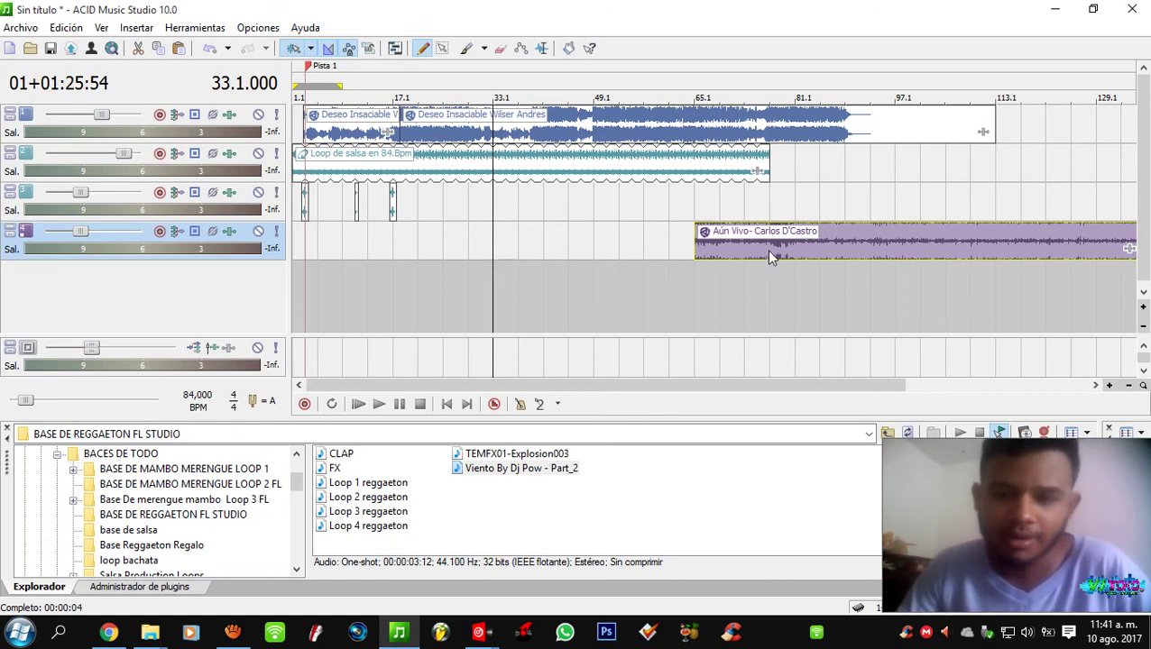
mouse_move(766, 250)
mouse_down()
mouse_move(830, 262)
mouse_move(753, 263)
mouse_up()
drag(589, 250, 615, 260)
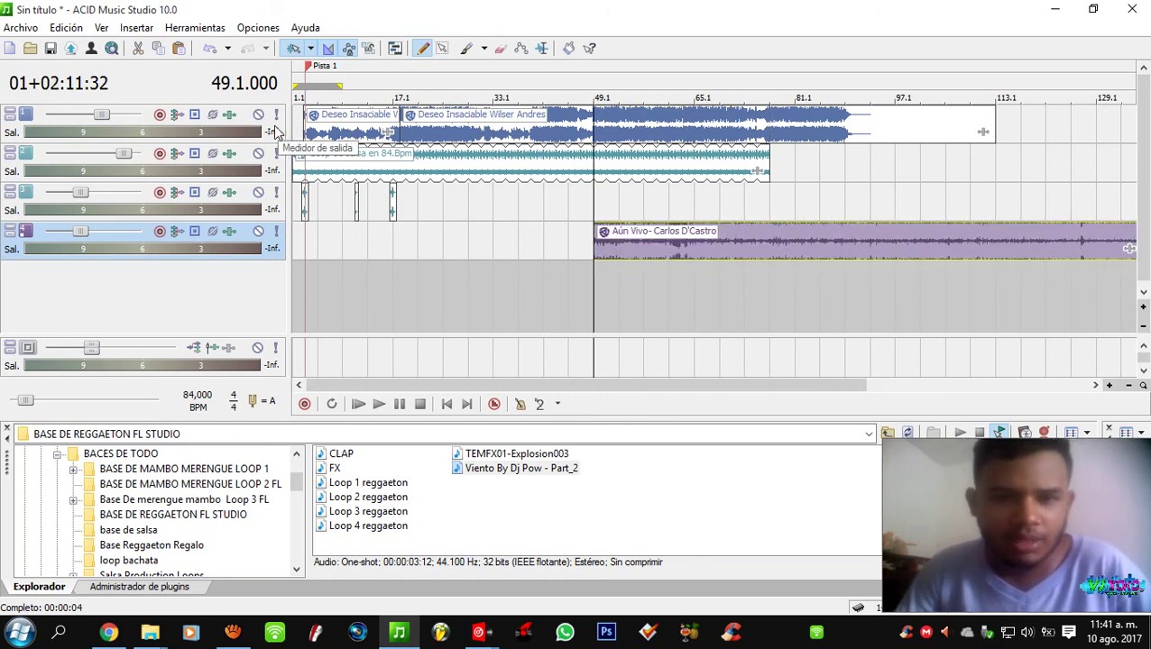
- Mute the Deseo Insaciable track and play from measure 47.1 to hear Aún Vivo enter over the salsa loop
click(518, 133)
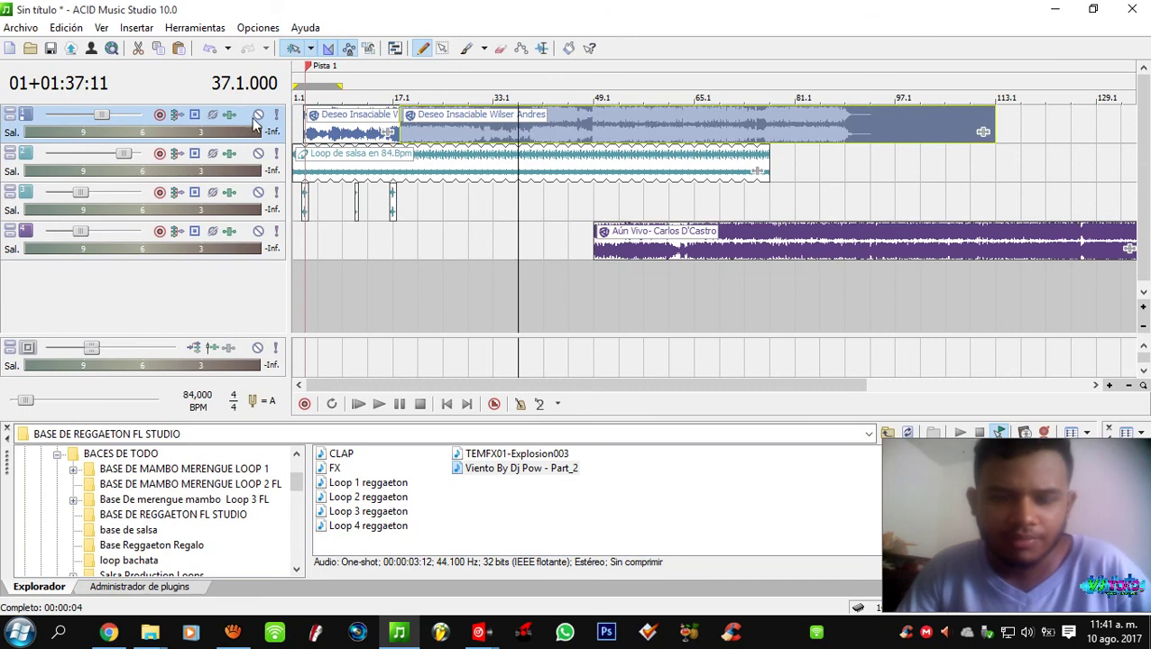
click(259, 117)
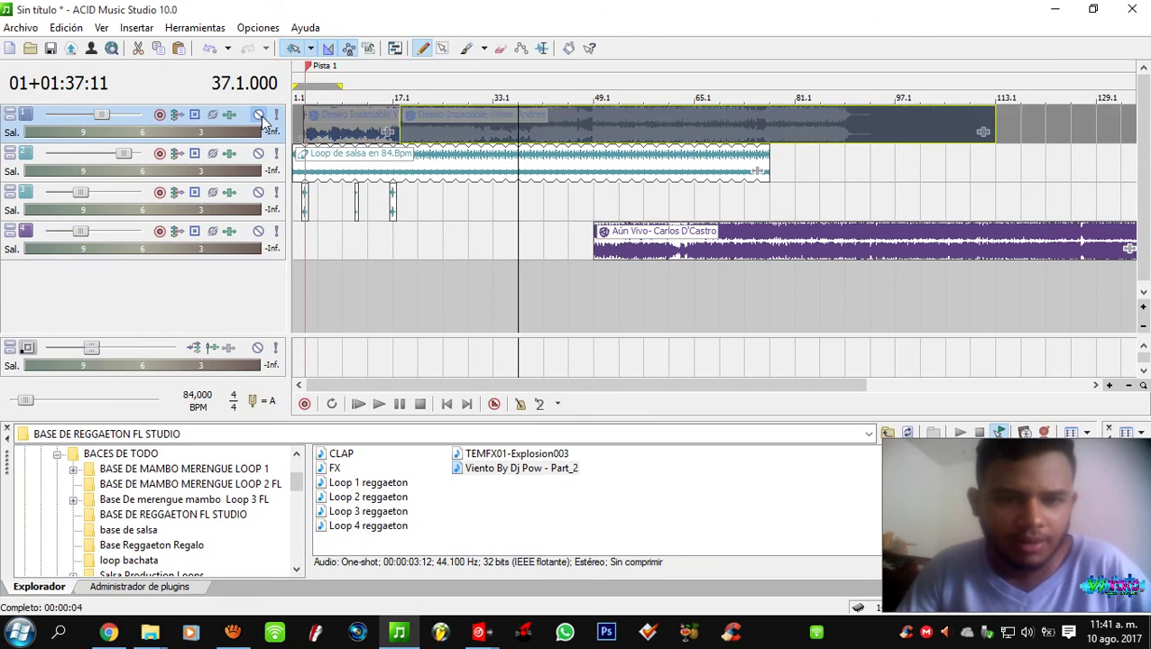
click(595, 259)
scroll(582, 264, up, 1)
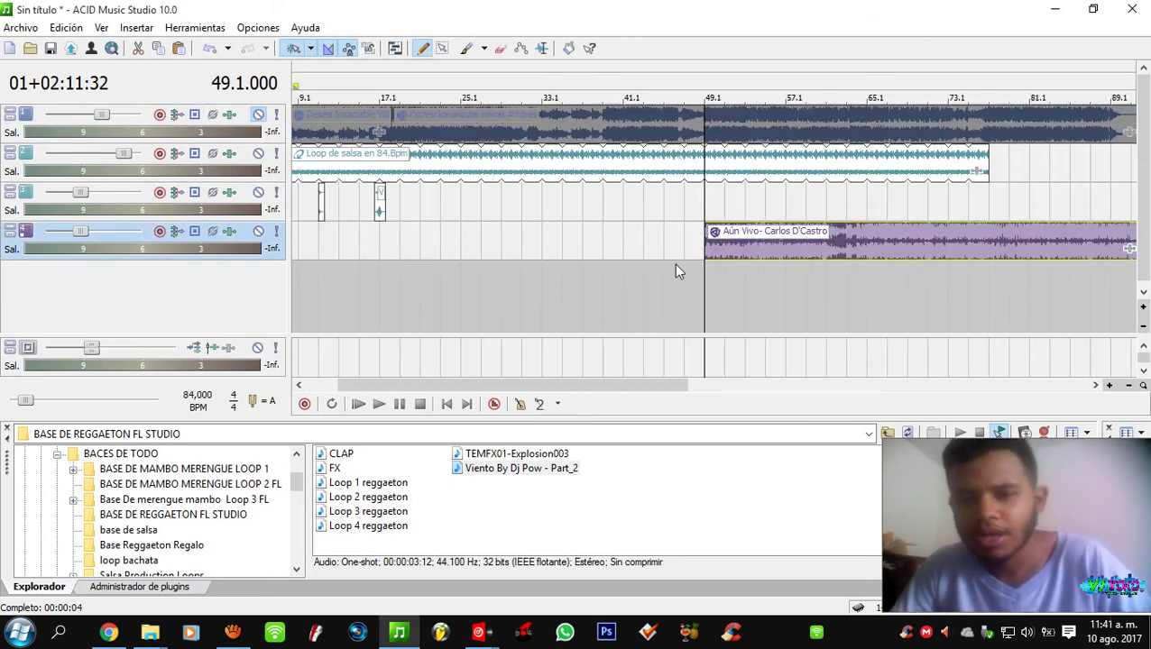
scroll(682, 270, down, 1)
click(681, 270)
key(space)
scroll(682, 270, up, 4)
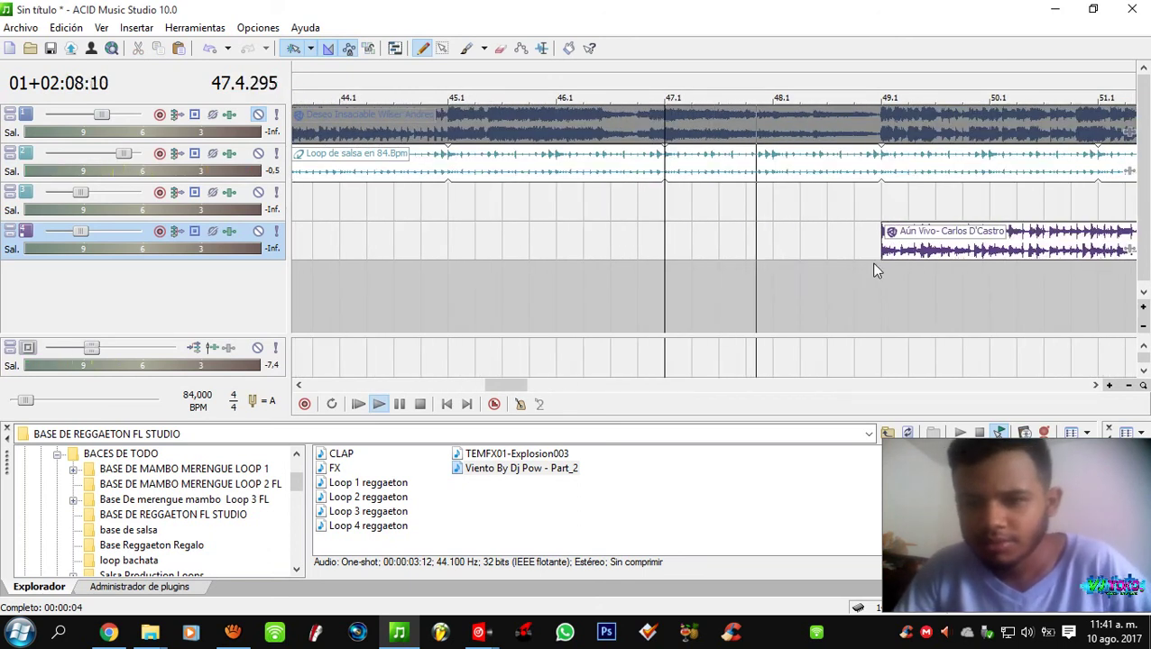
click(882, 255)
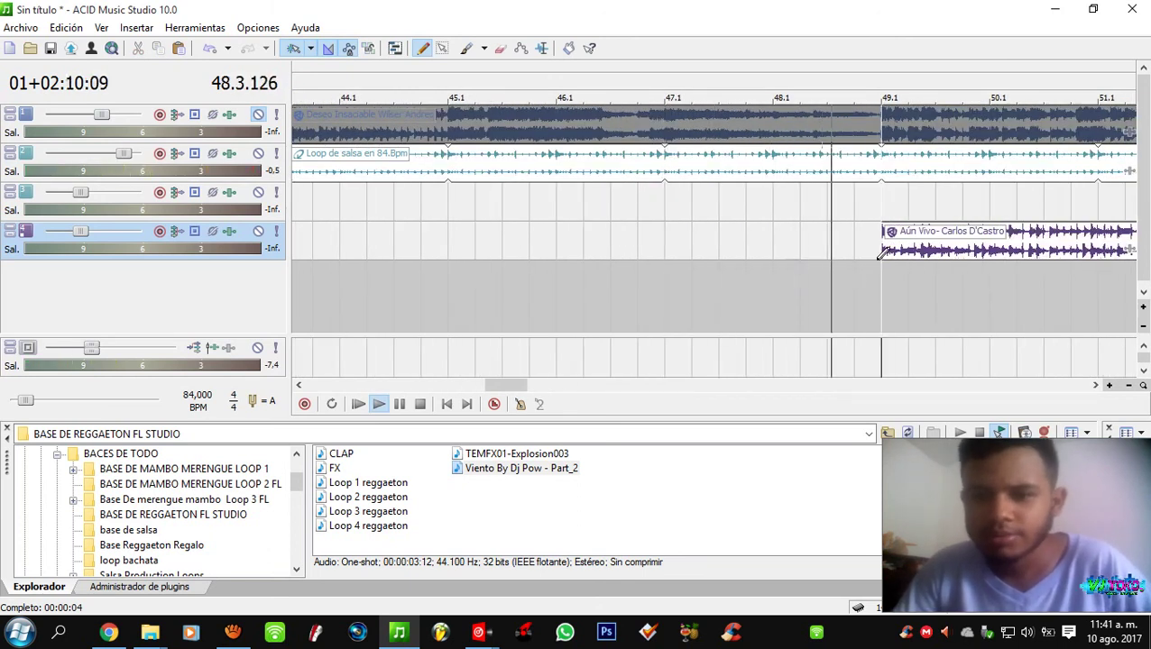
scroll(882, 255, right, 2)
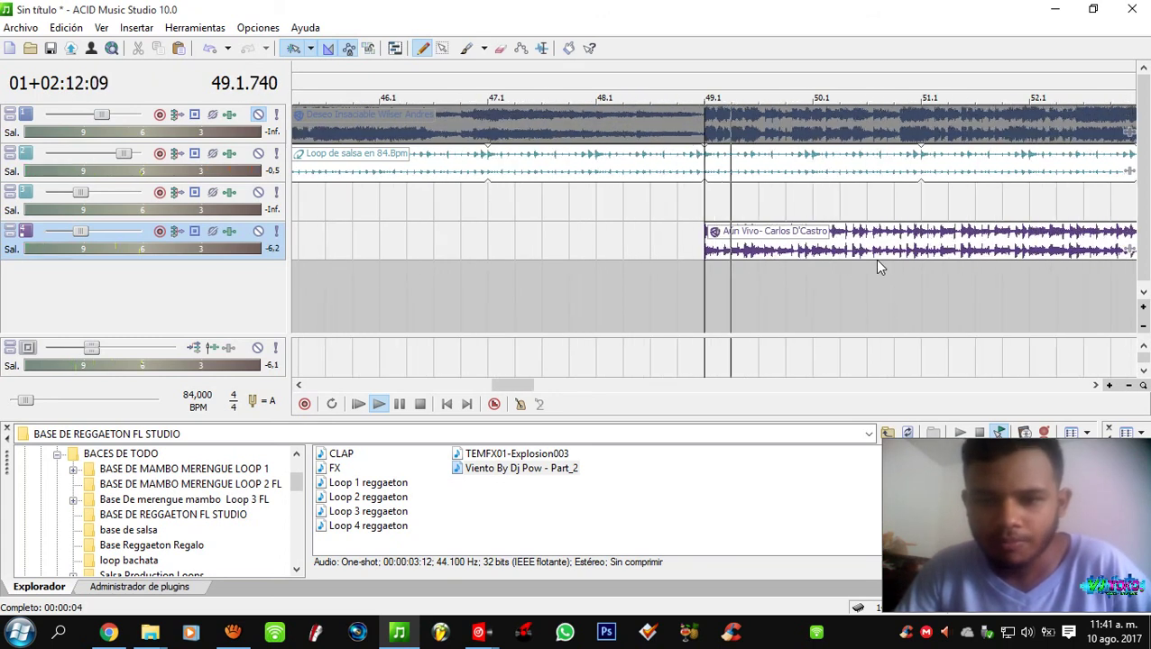
- Play Aún Vivo with the salsa loop and compare their beats up close around measures 50 to 56
scroll(866, 255, up, 6)
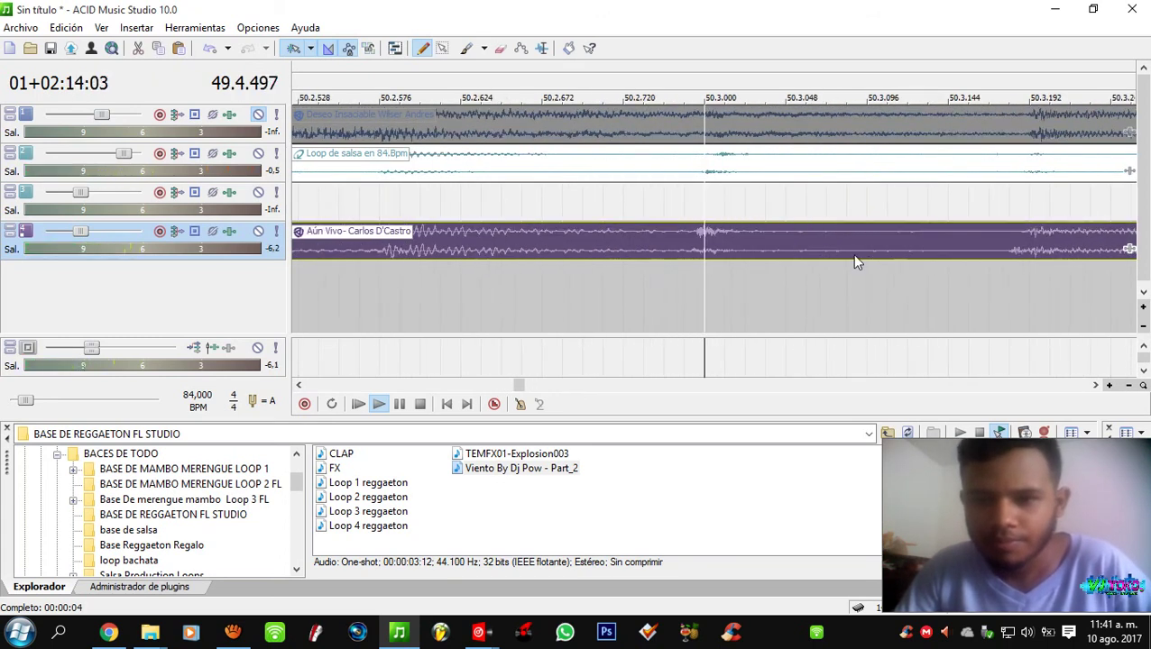
scroll(851, 253, down, 6)
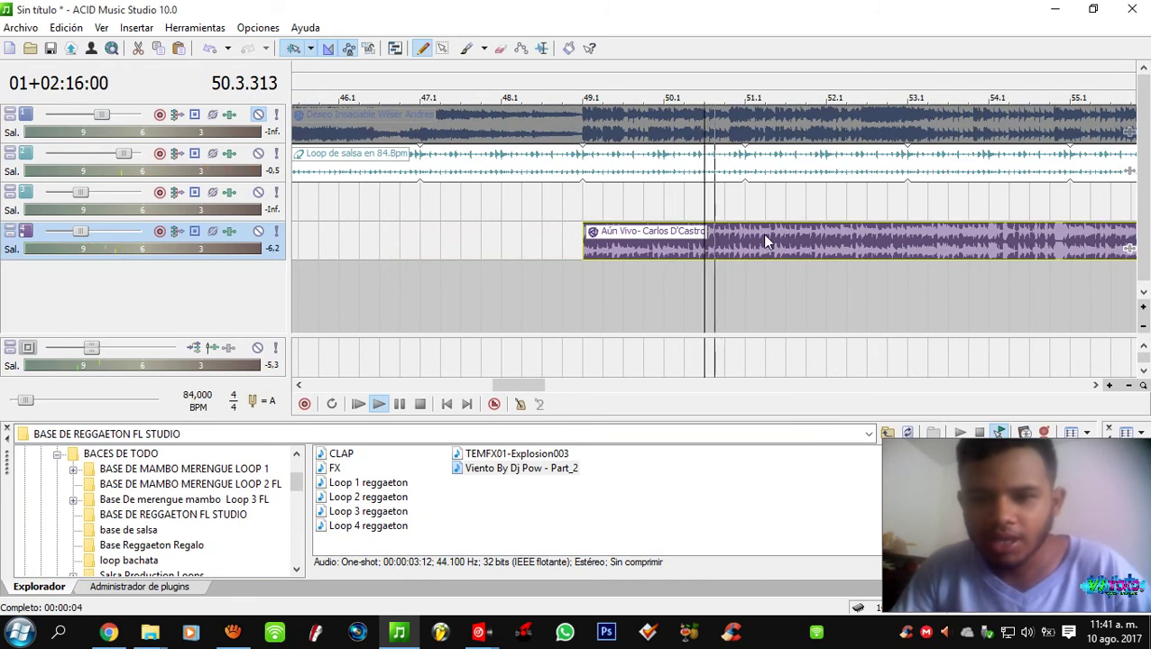
scroll(765, 241, up, 2)
key(space)
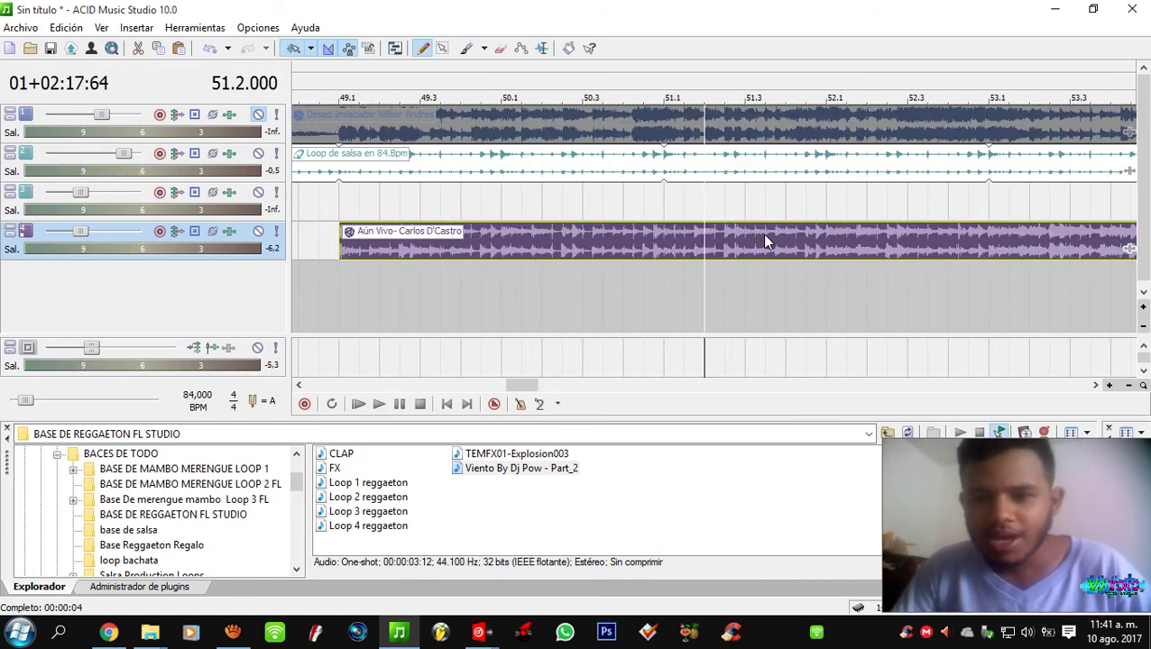
scroll(761, 232, up, 3)
key(space)
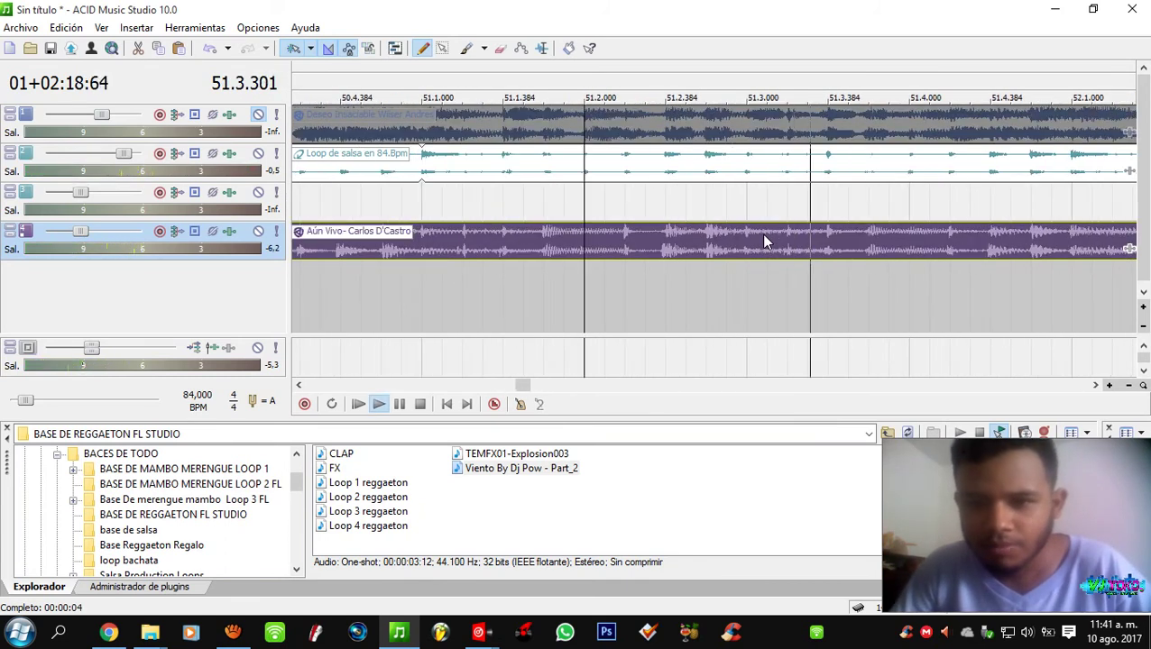
scroll(750, 246, up, 2)
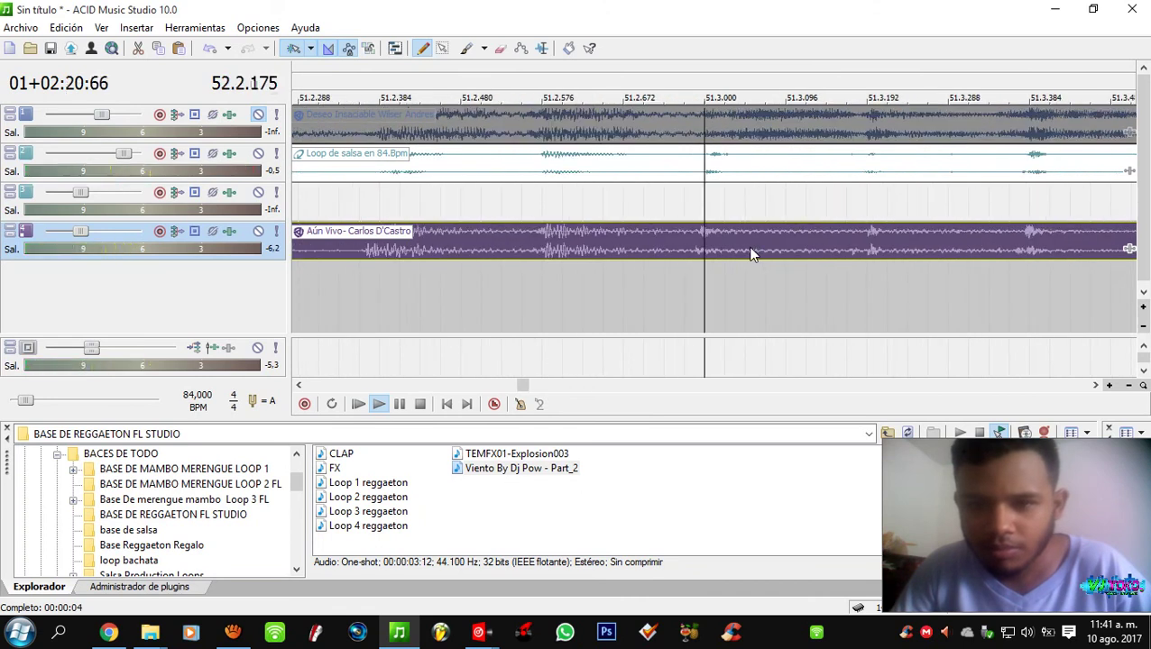
scroll(750, 246, down, 4)
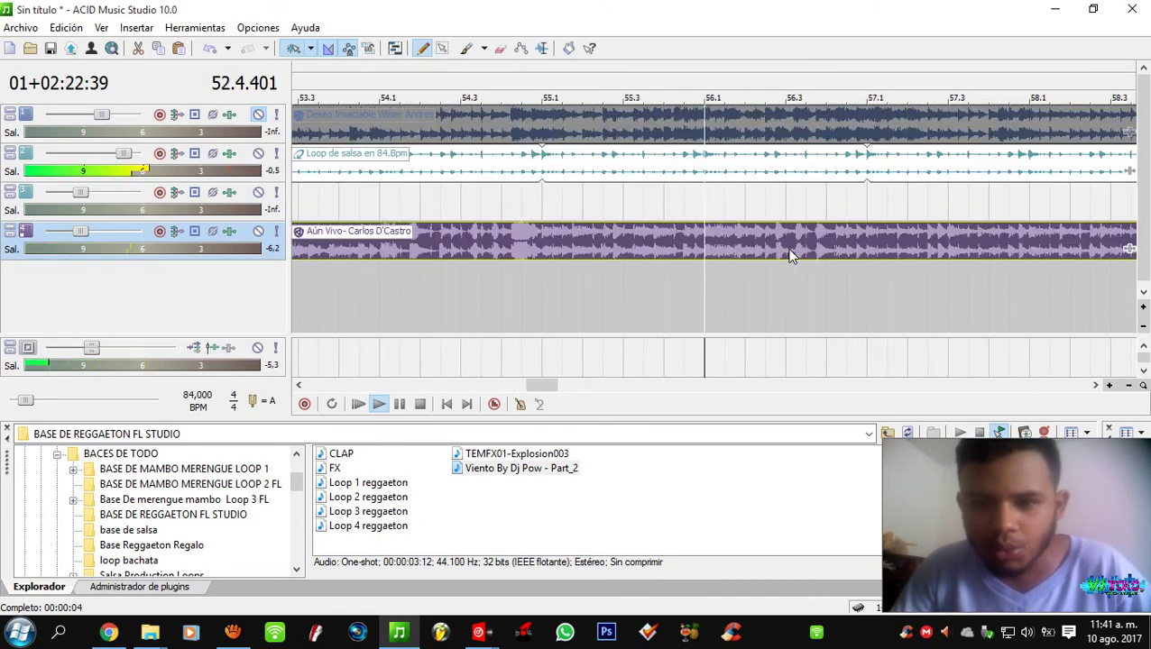
scroll(790, 252, up, 2)
scroll(783, 252, up, 2)
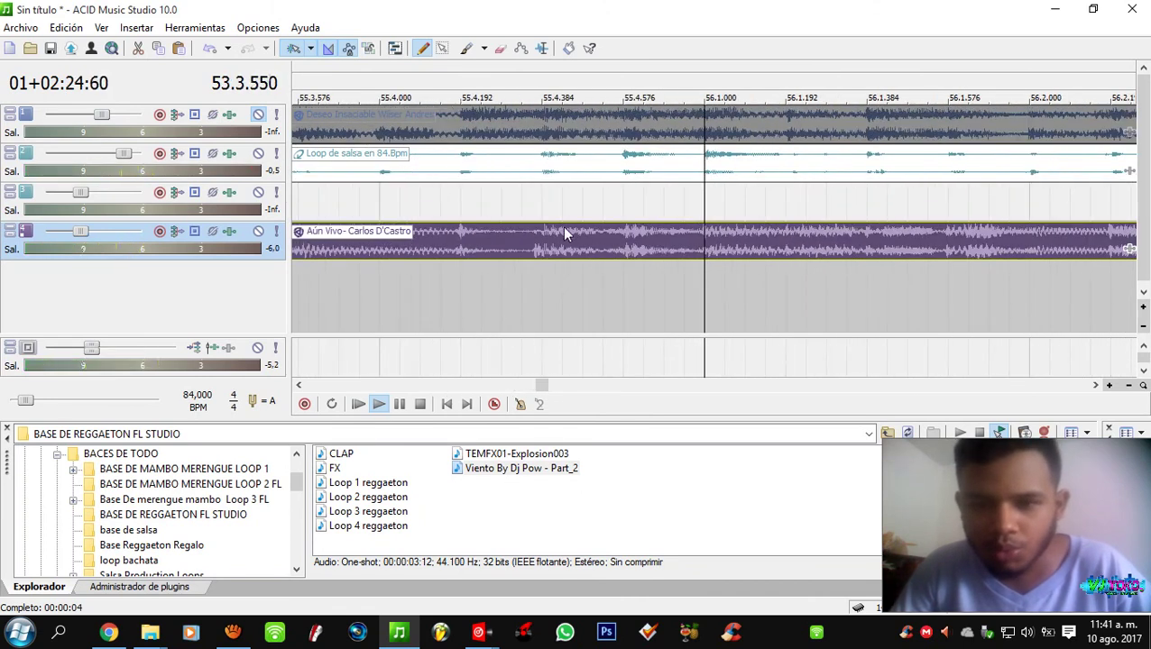
key(space)
- Examine how the hits of Aún Vivo line up with the salsa loop at measures 56.1, 56.4 and 57.4
click(615, 247)
scroll(615, 247, up, 3)
scroll(715, 247, down, 8)
click(715, 248)
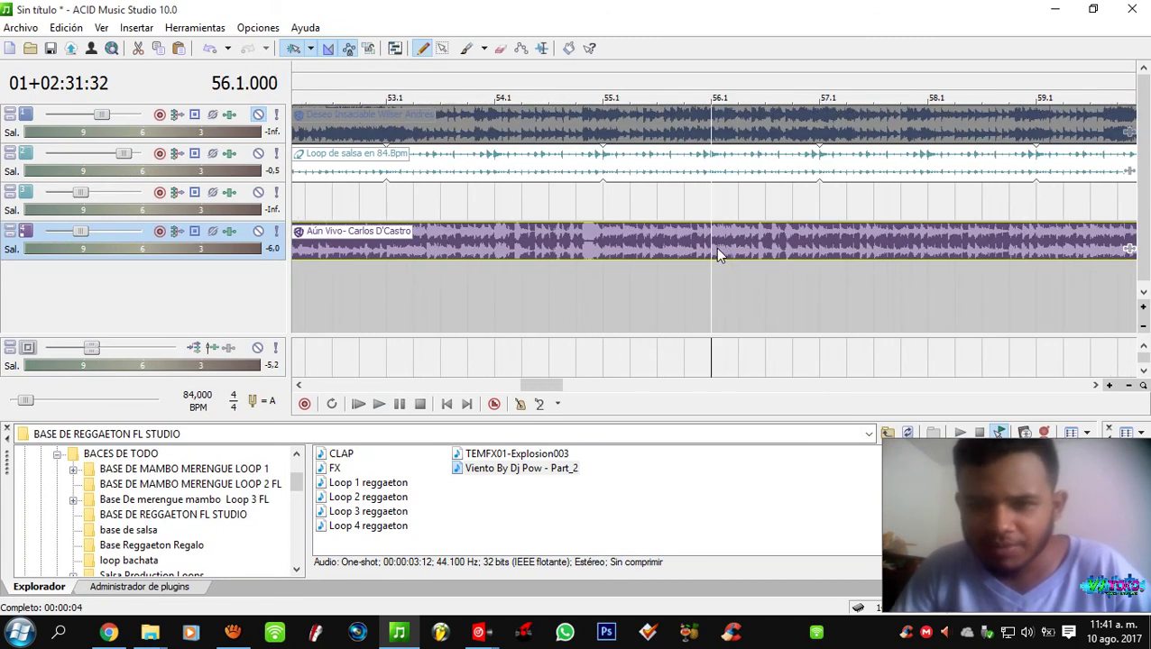
click(787, 249)
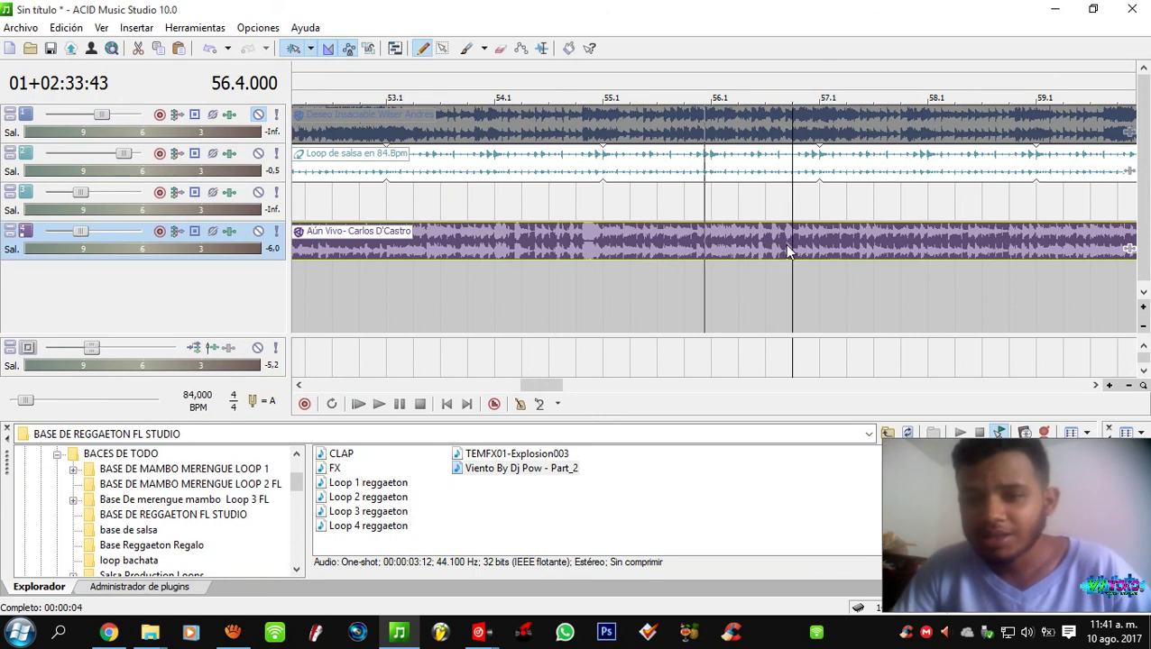
scroll(784, 243, up, 3)
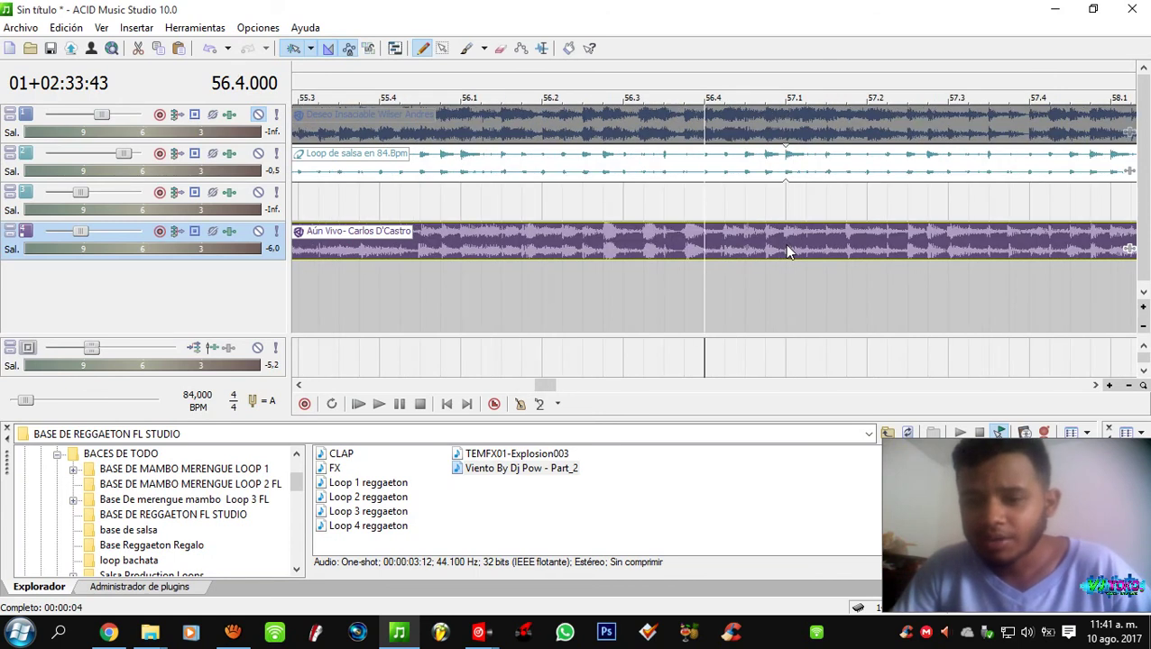
click(867, 241)
scroll(864, 239, up, 8)
scroll(861, 240, down, 8)
click(864, 241)
scroll(854, 244, down, 8)
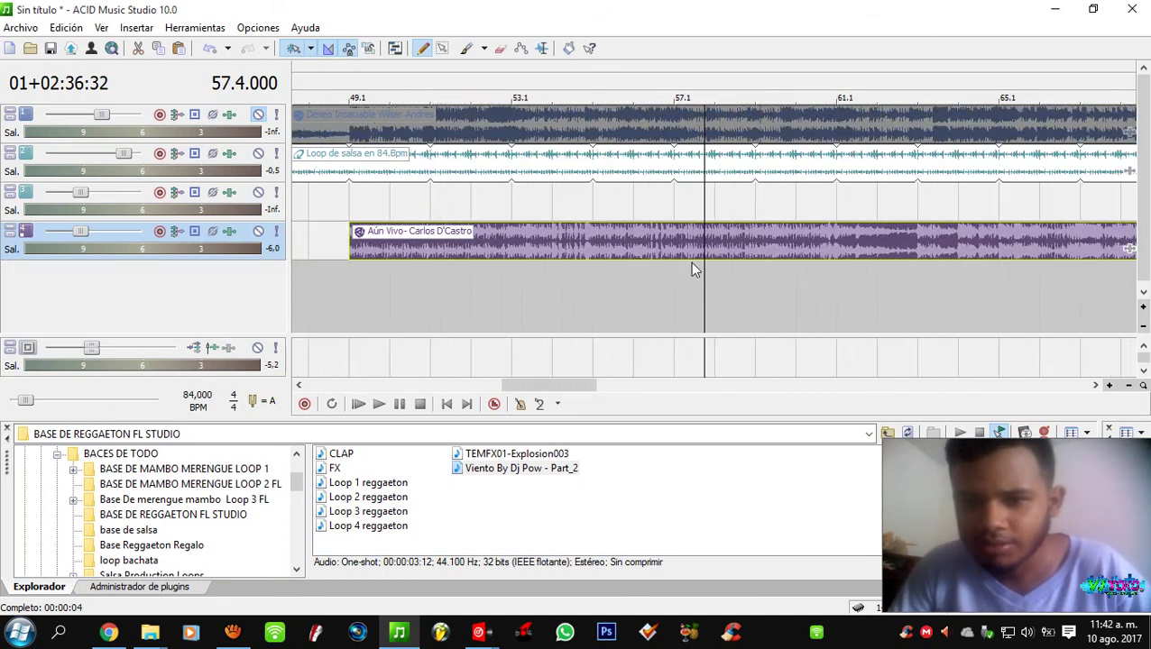
- Check the original tempo in the Aún Vivo clip's stretch properties against the song's BPM in VirtualDJ
scroll(690, 267, down, 3)
click(526, 240)
scroll(529, 242, down, 3)
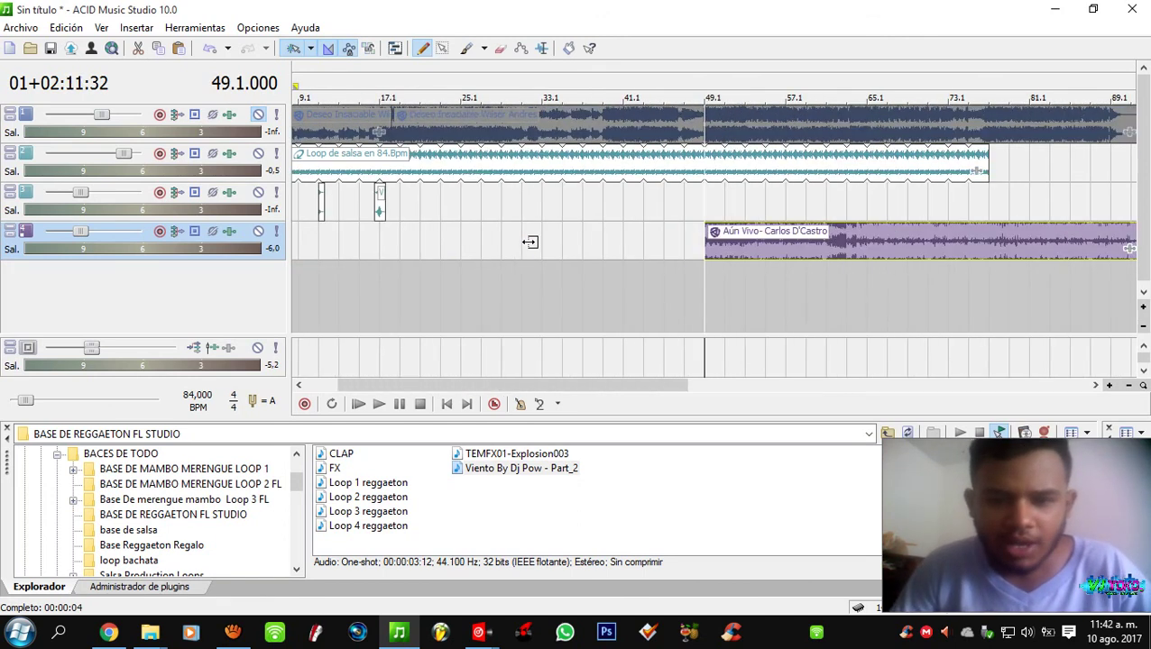
right_click(729, 234)
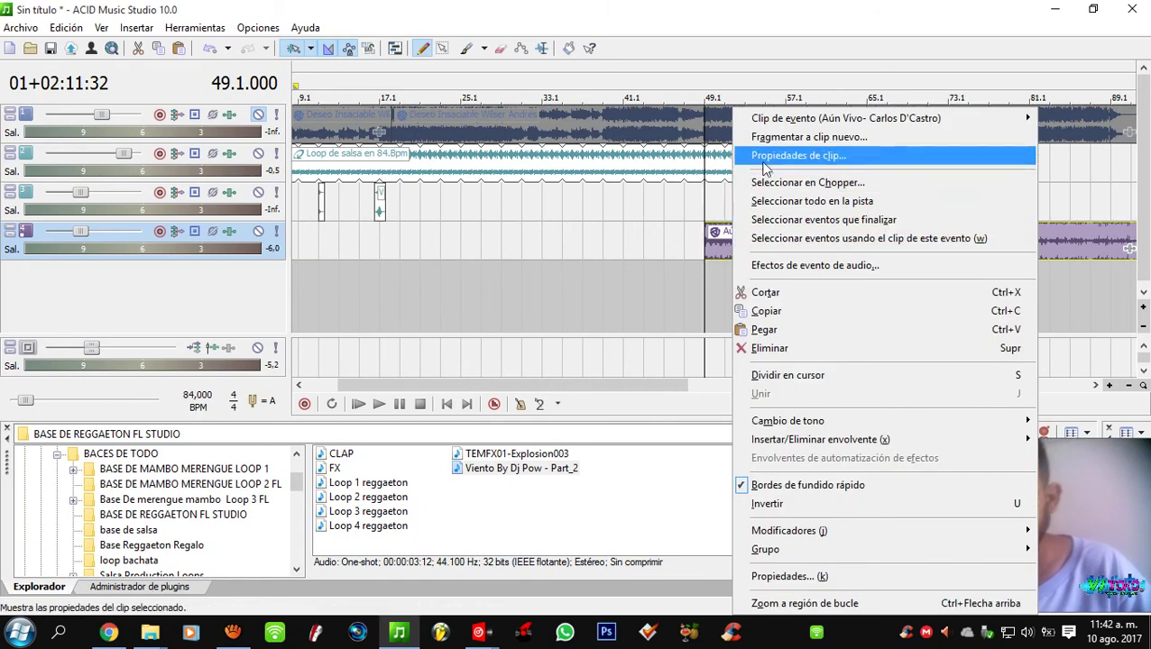
click(793, 155)
click(177, 211)
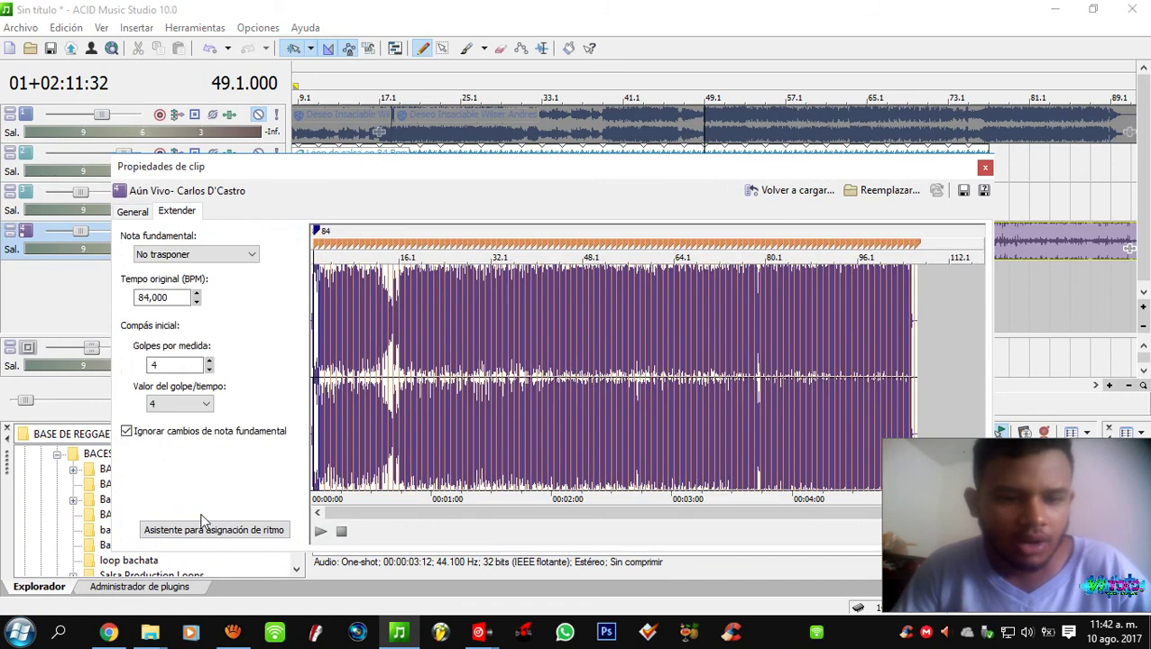
click(214, 530)
click(793, 82)
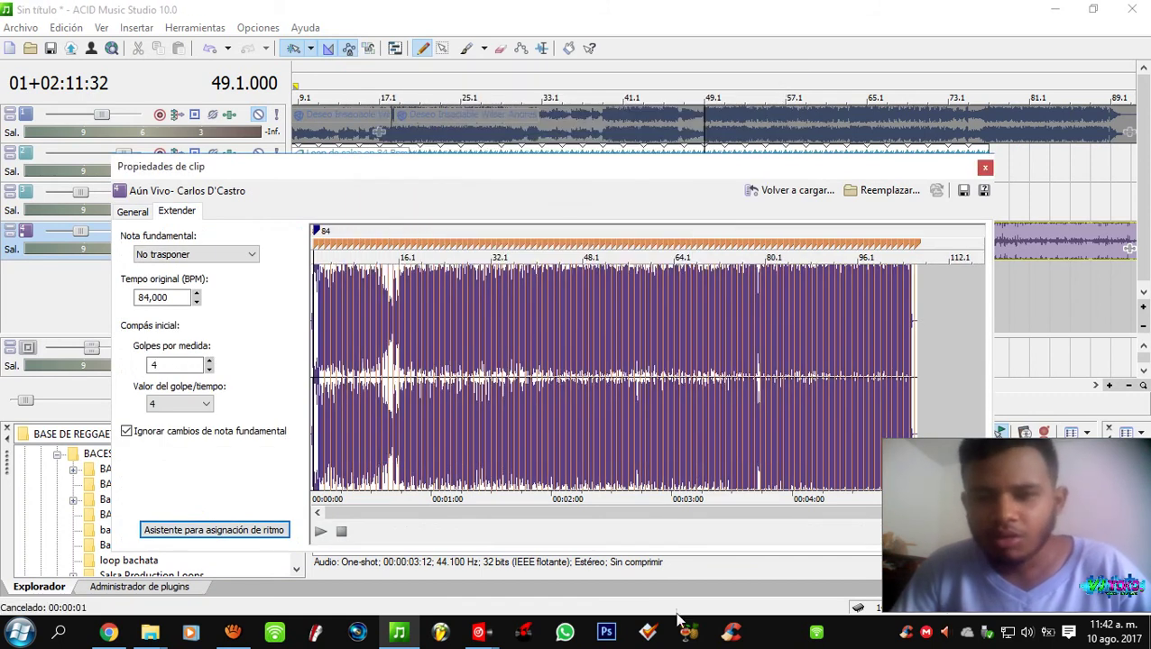
click(479, 632)
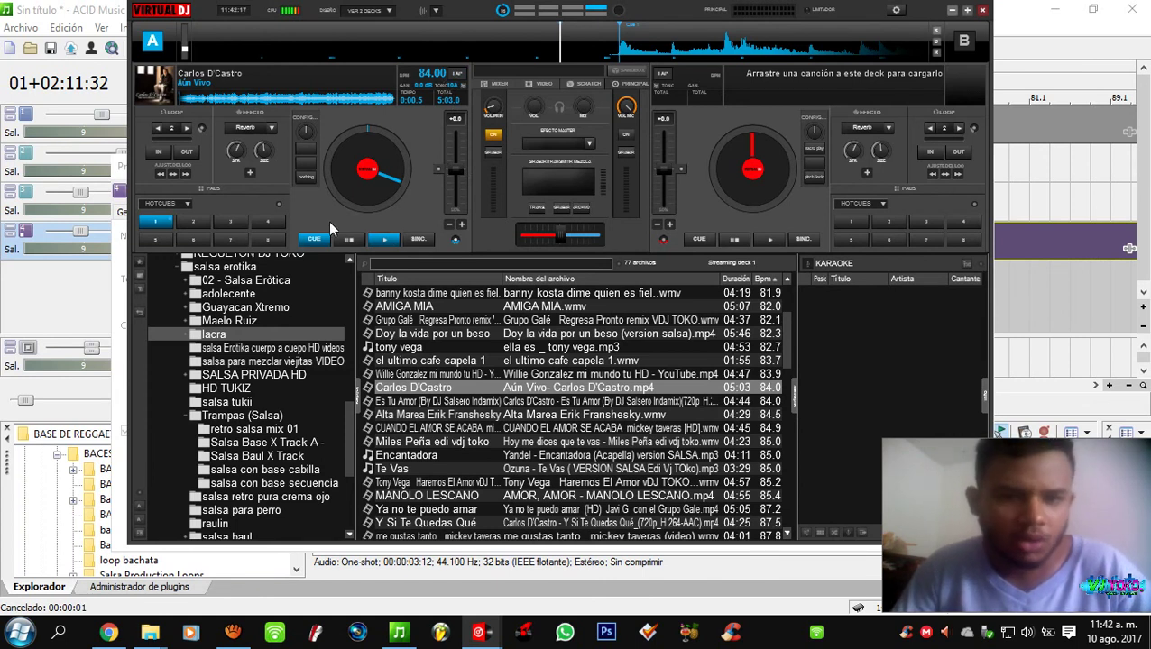
click(56, 296)
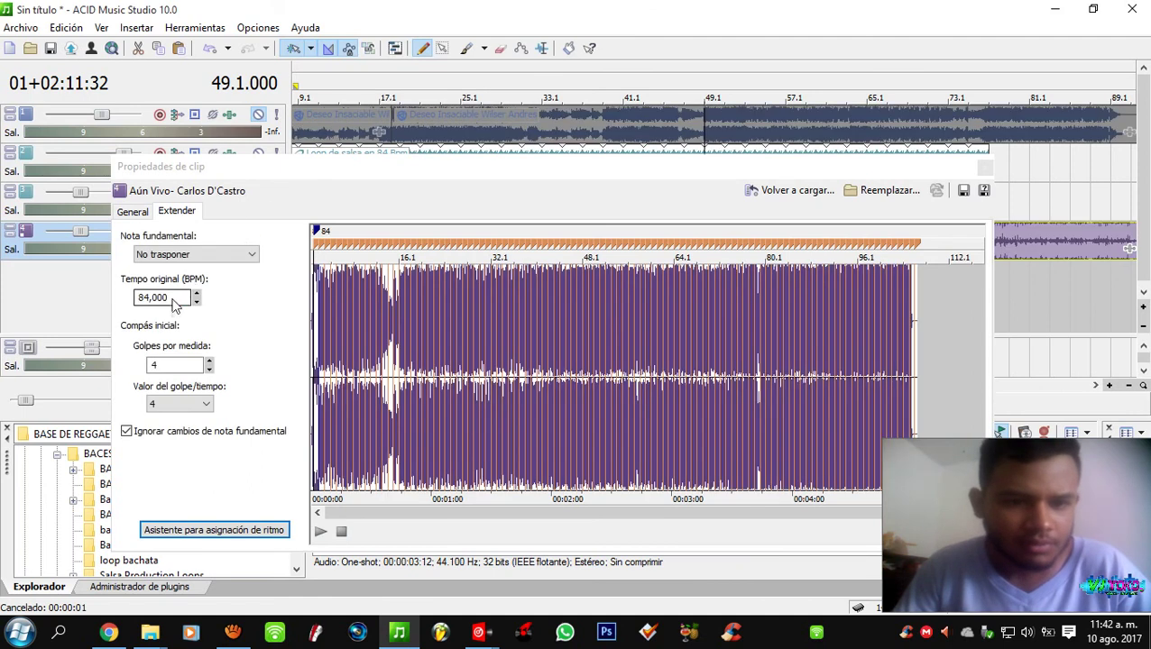
- Set the Aún Vivo clip's original tempo to 40,000 BPM and play it from measure 49.1
drag(175, 305, 140, 304)
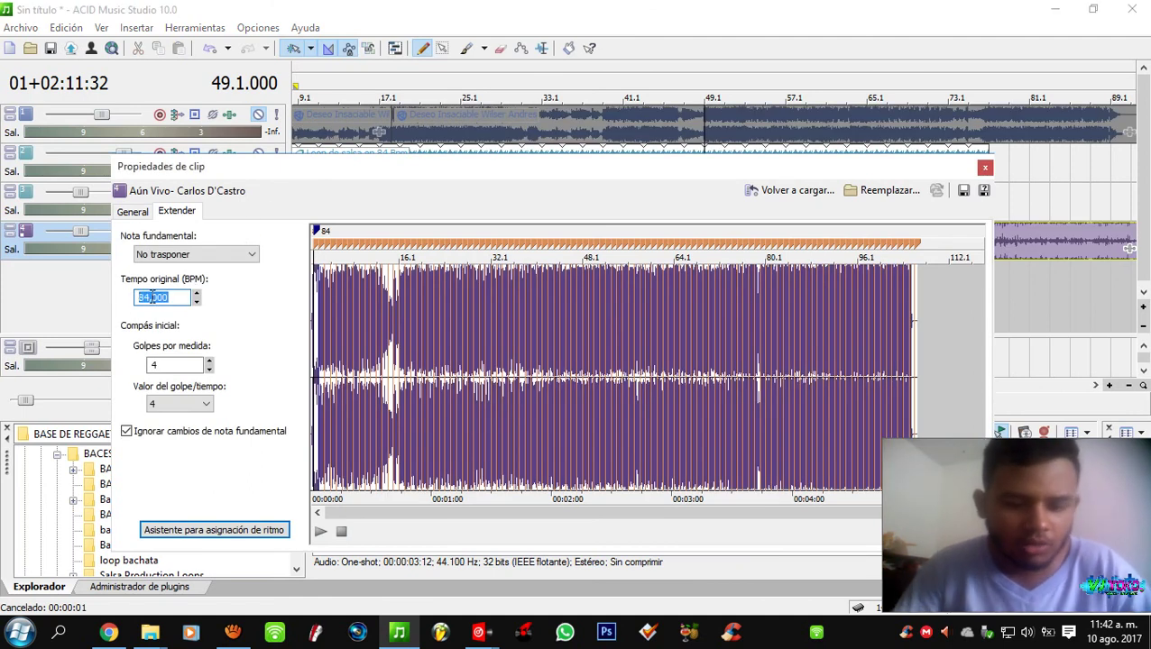
text(40,)
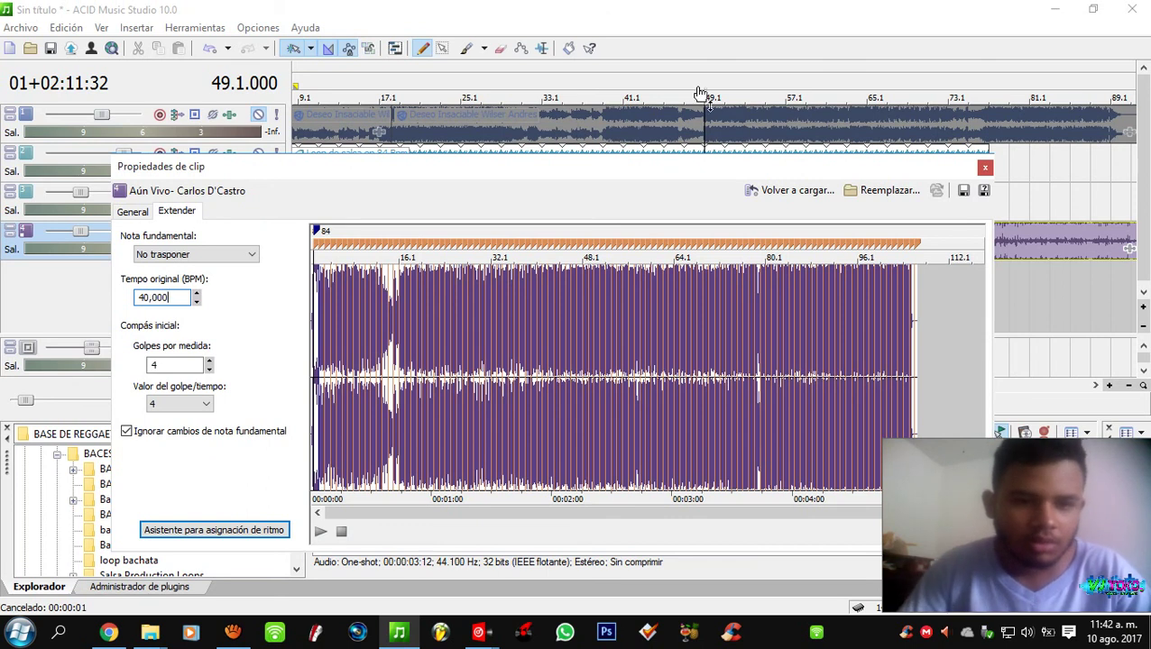
click(985, 168)
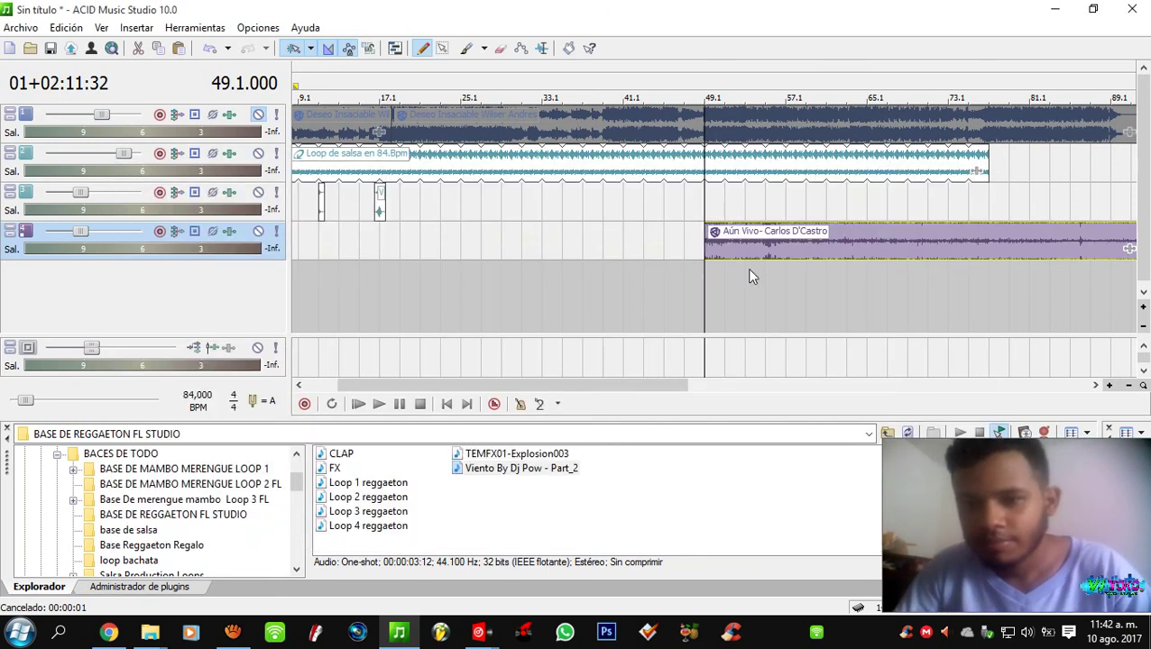
scroll(746, 268, up, 5)
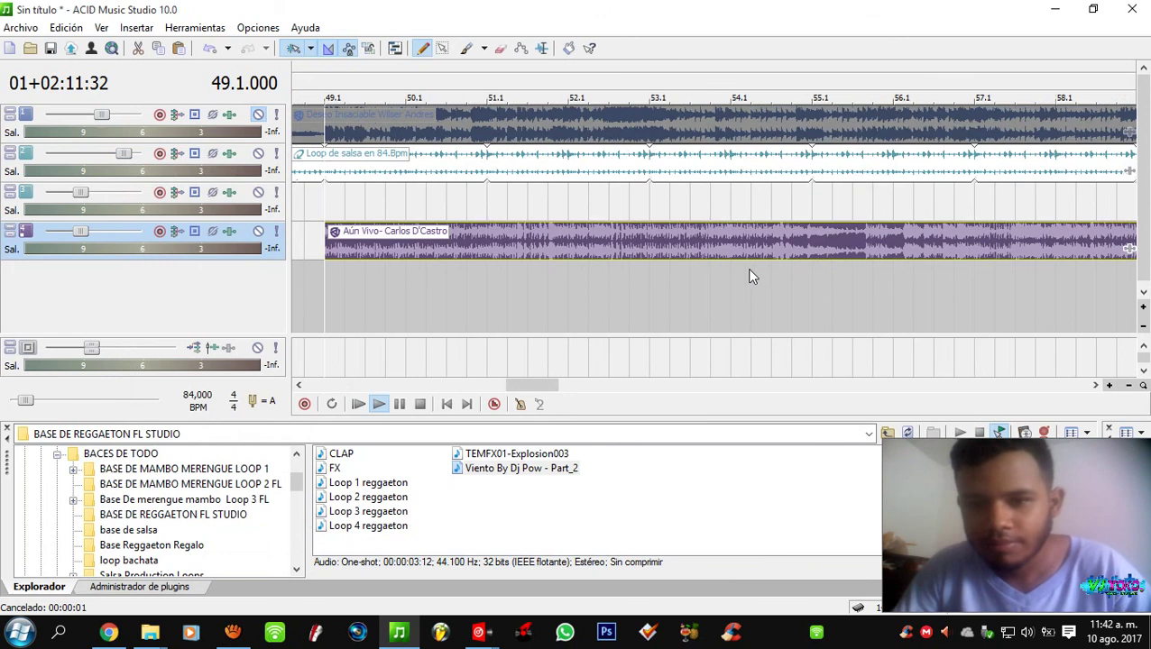
- Set the Aún Vivo clip's original tempo to 84,000 BPM in its stretch properties
right_click(424, 252)
right_click(598, 238)
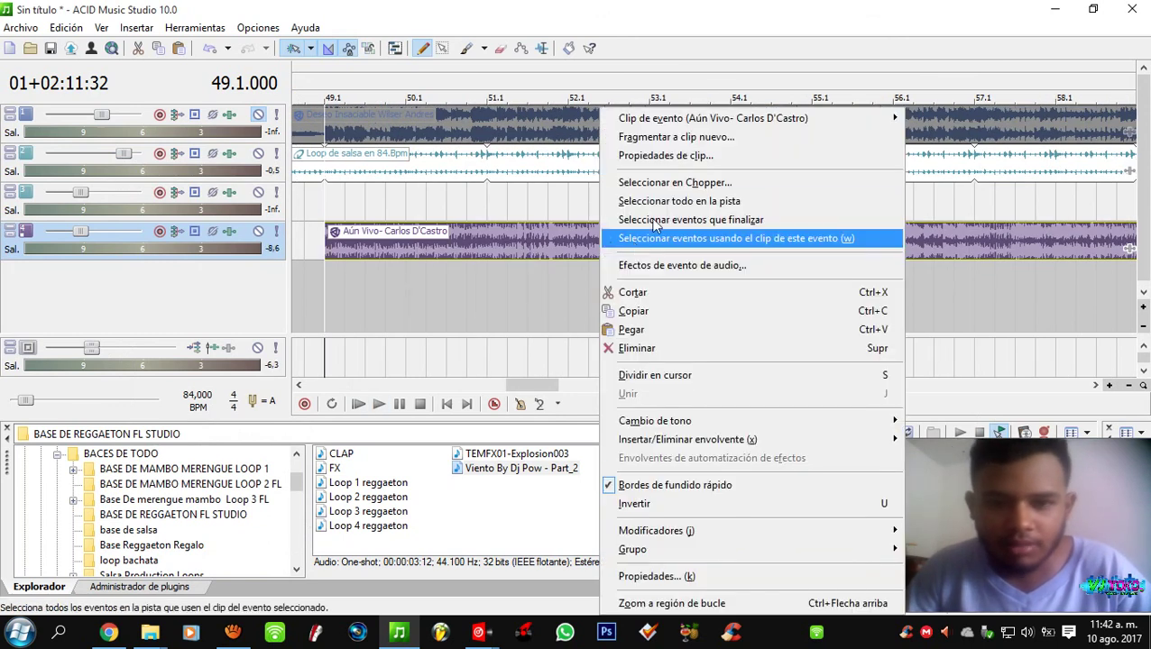
click(656, 155)
click(176, 210)
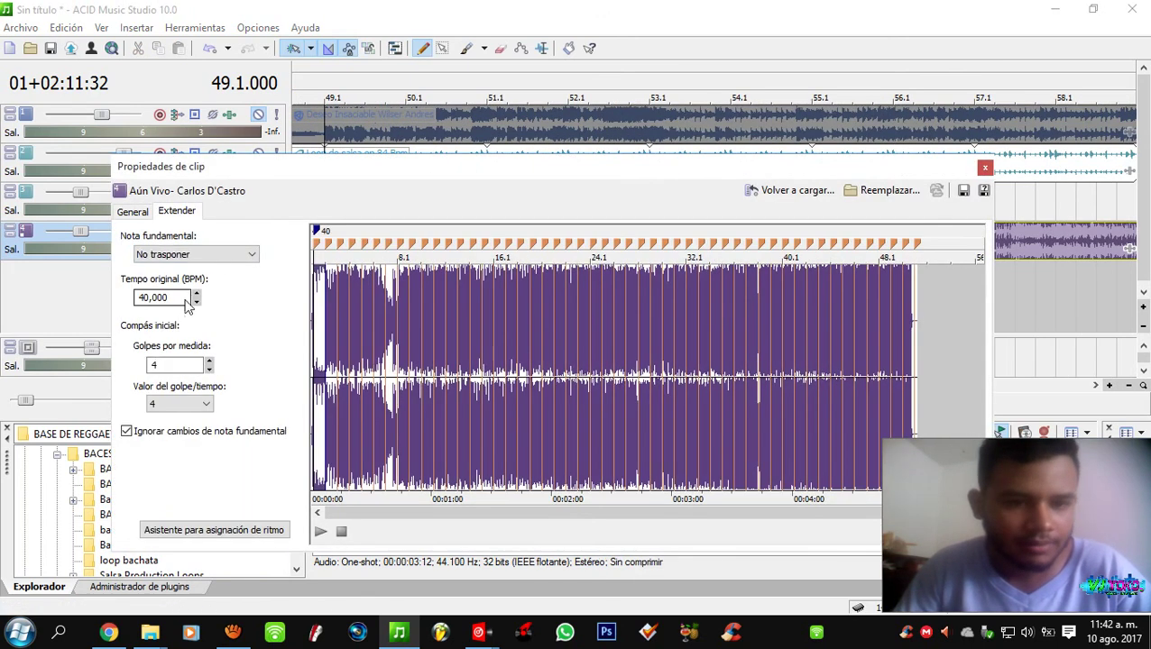
click(170, 304)
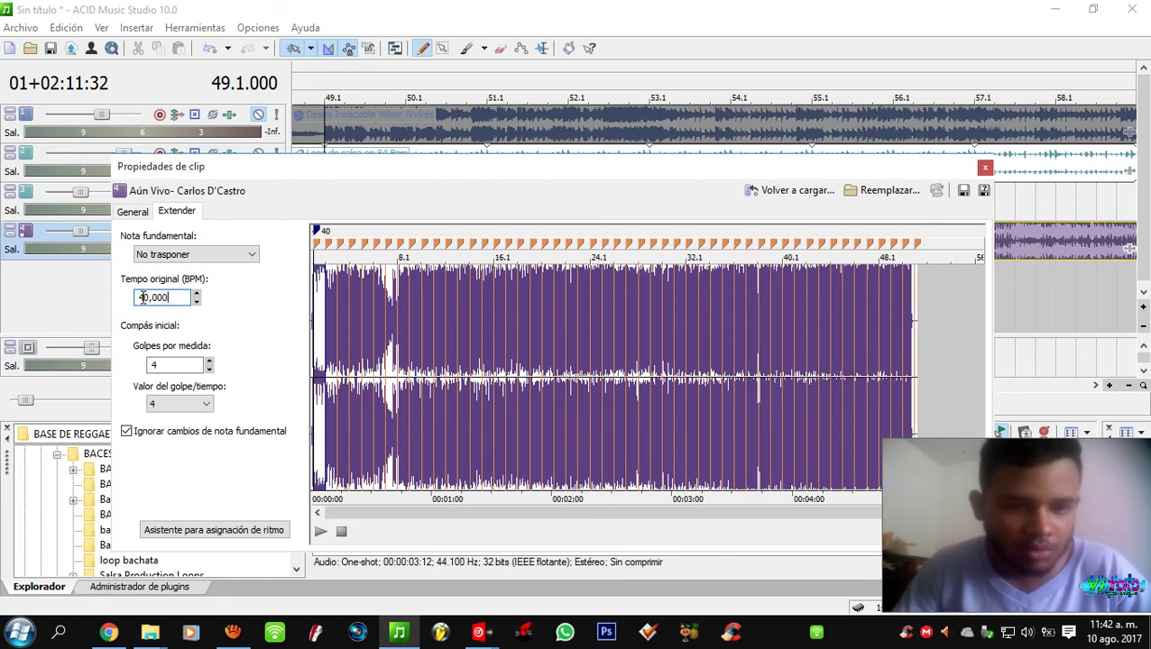
drag(141, 300, 108, 303)
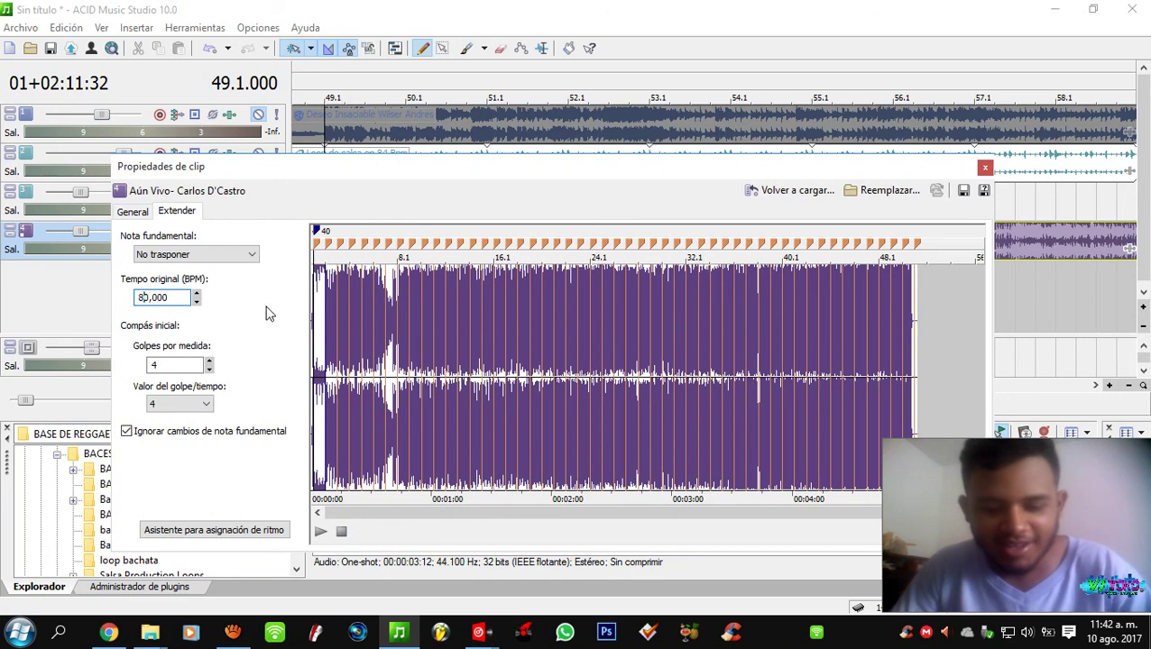
text(8)
key(Delete)
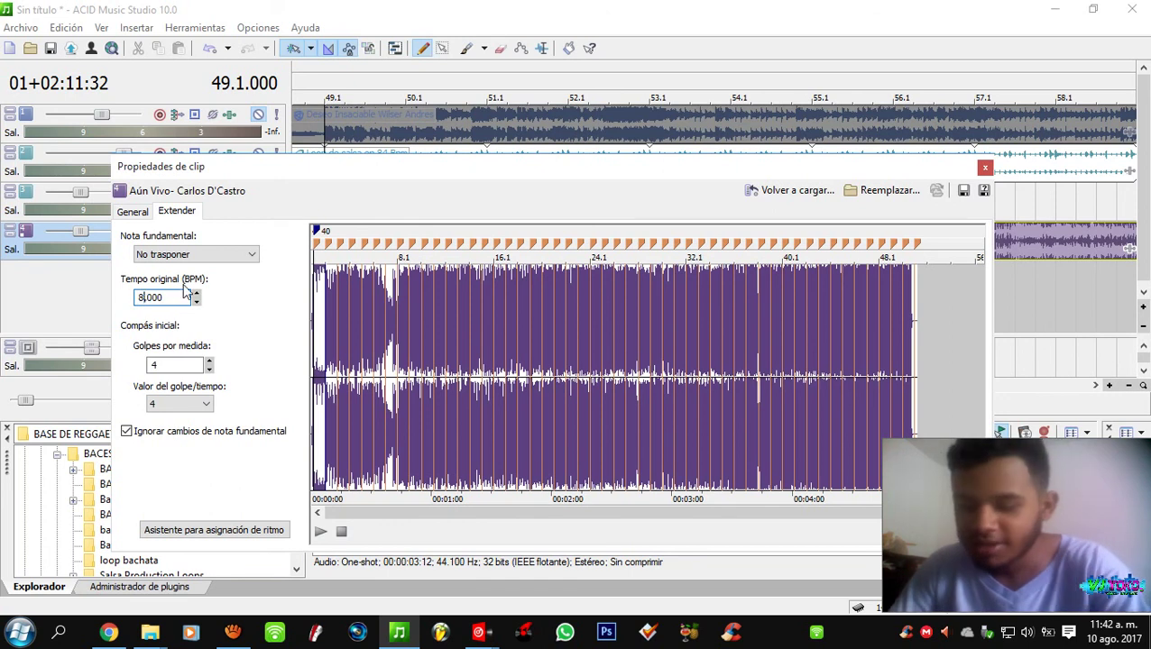
text(4)
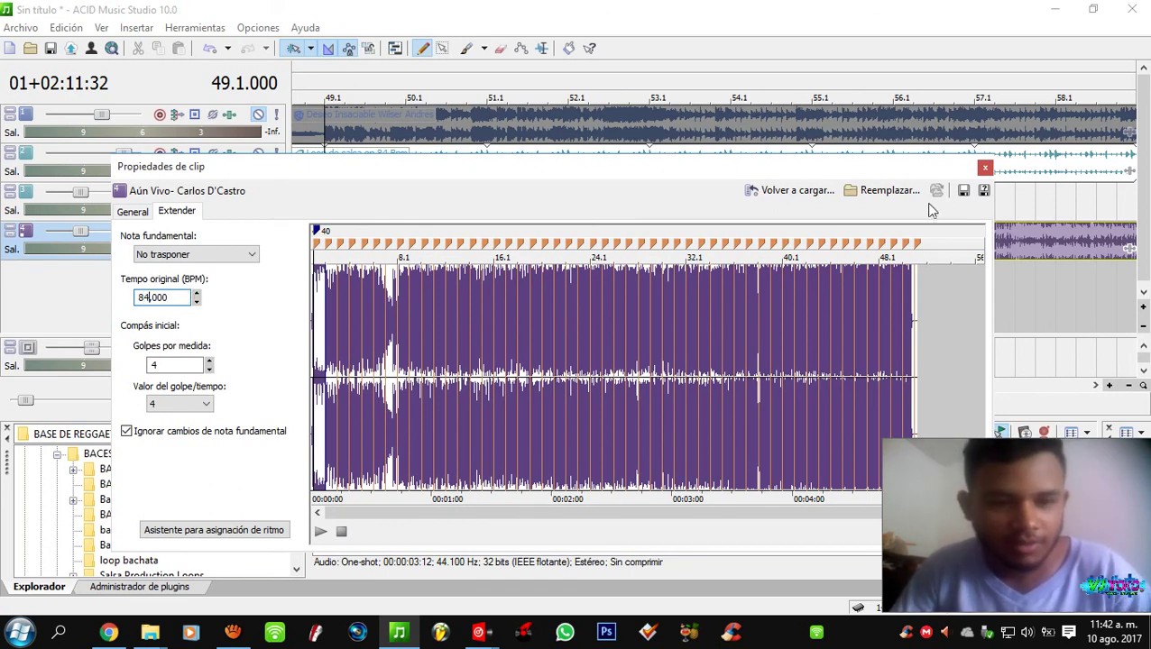
click(985, 169)
- Play Aún Vivo over the salsa loop from measure 49.1 to compare their beats
scroll(462, 288, up, 5)
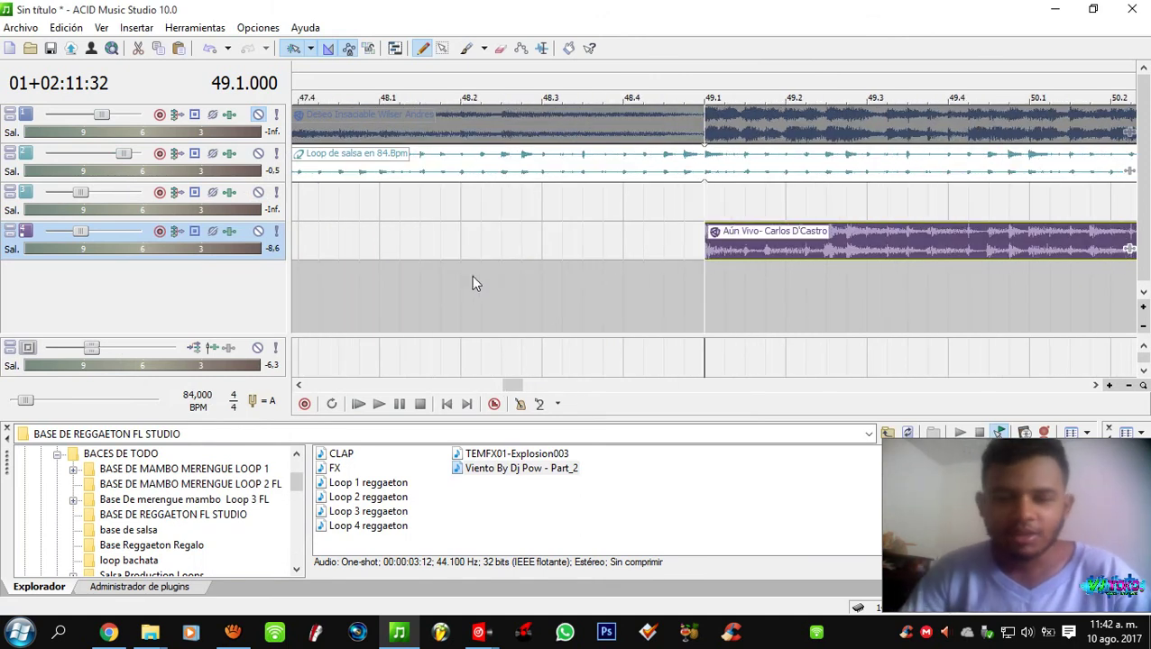
key(space)
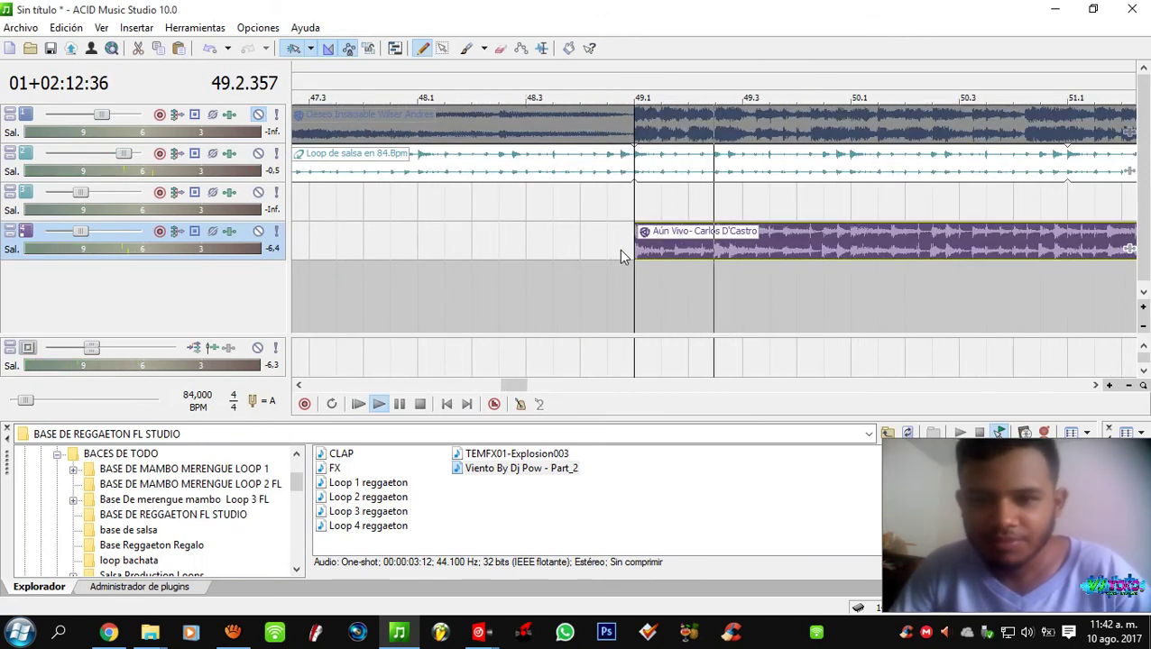
scroll(619, 249, down, 5)
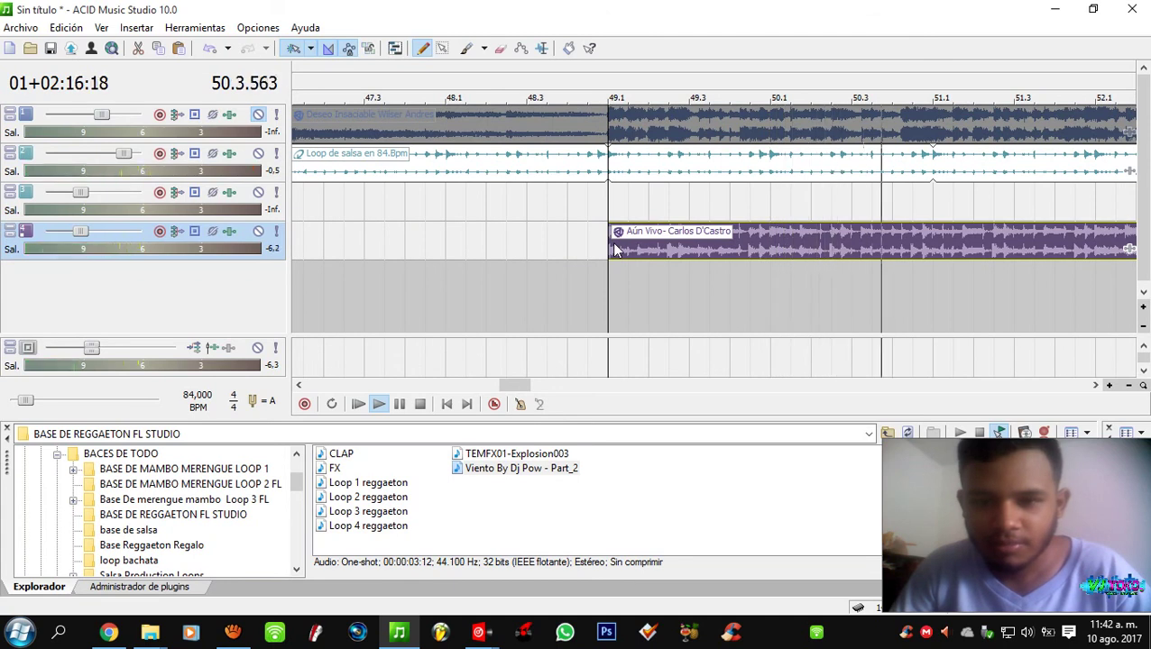
scroll(618, 240, down, 2)
key(space)
key(space)
key(space)
scroll(618, 236, down, 2)
scroll(532, 235, up, 3)
scroll(559, 238, down, 2)
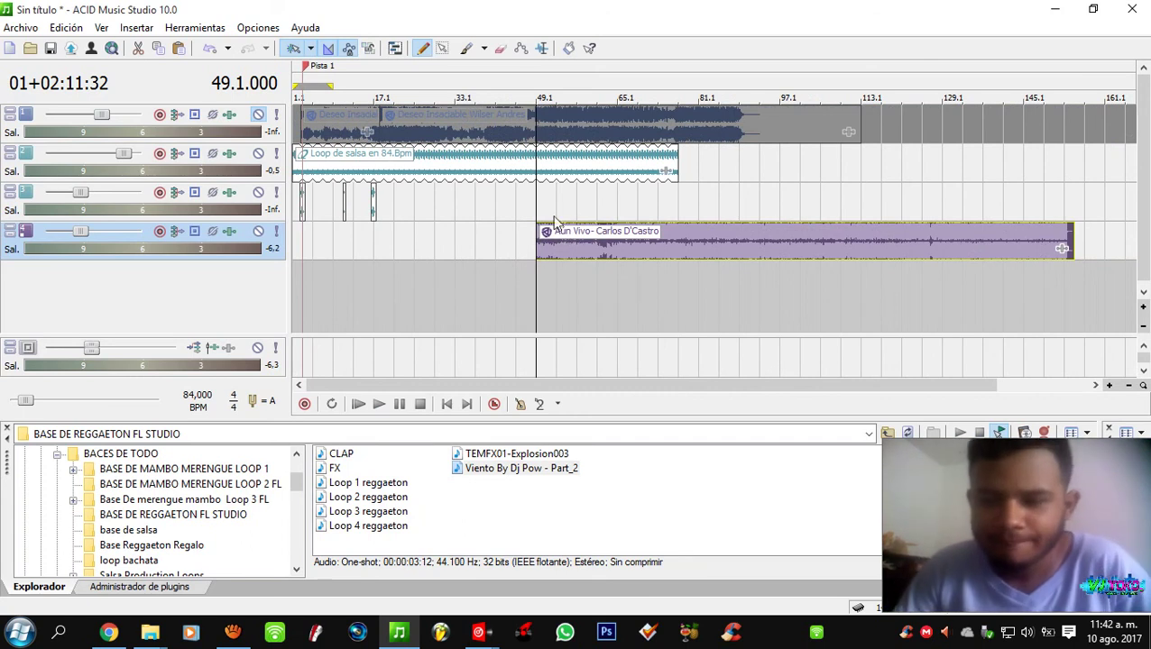
- Unmute the Deseo Insaciable track and place the playback cursor at measure 37.1
click(259, 115)
click(469, 236)
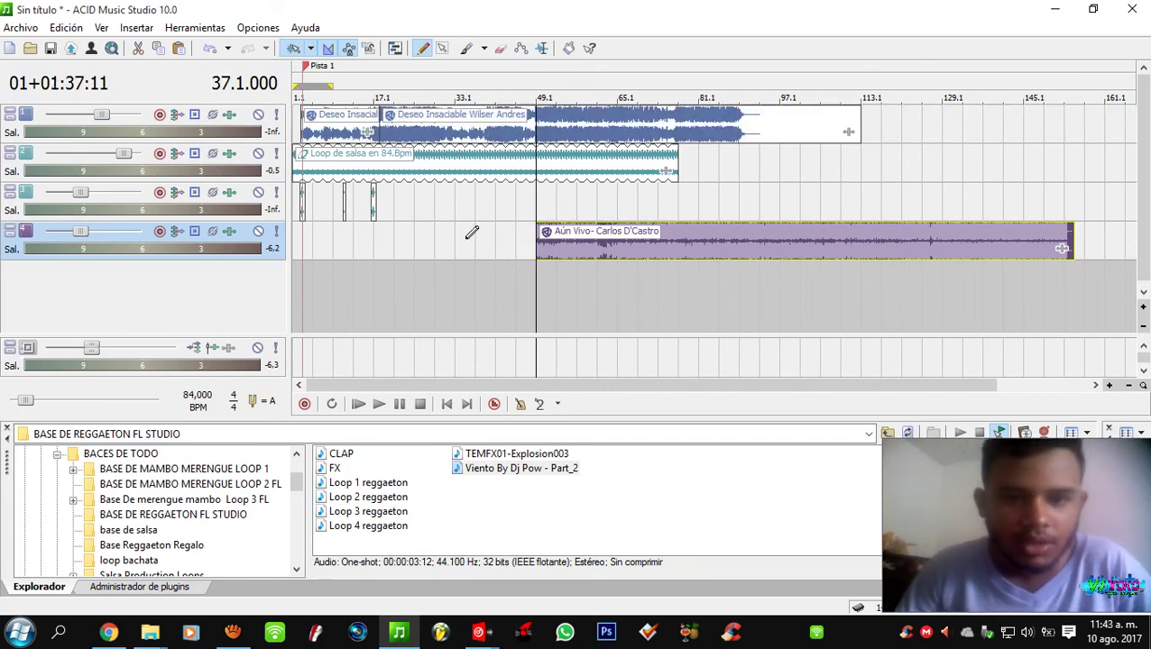
scroll(673, 277, up, 3)
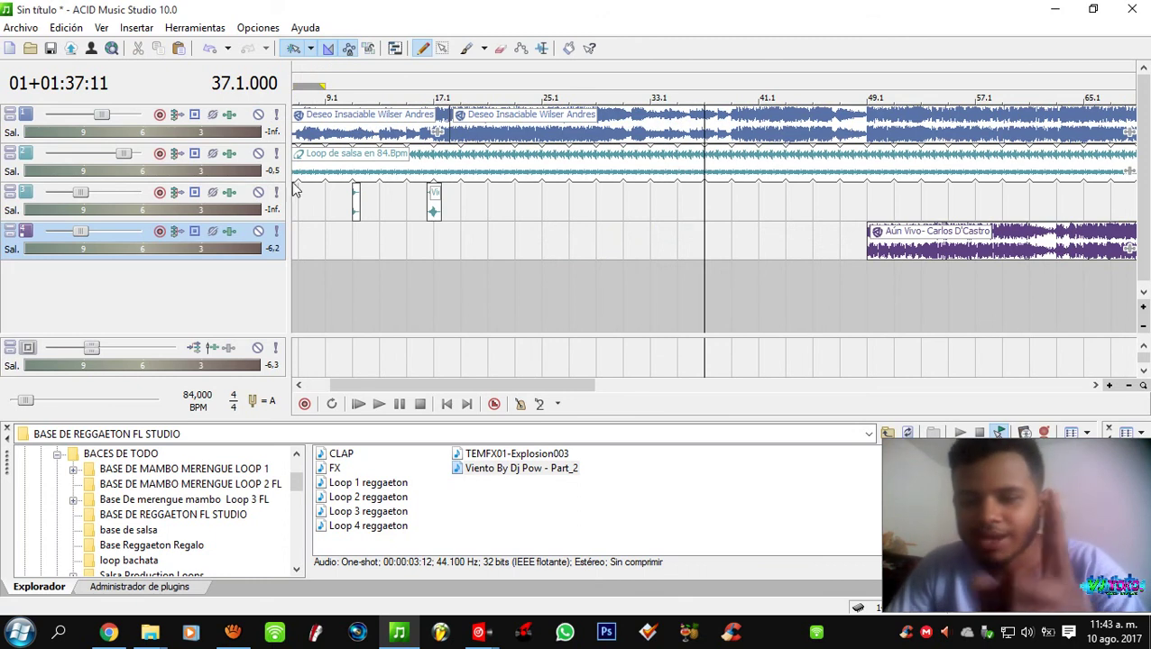
click(258, 114)
click(259, 115)
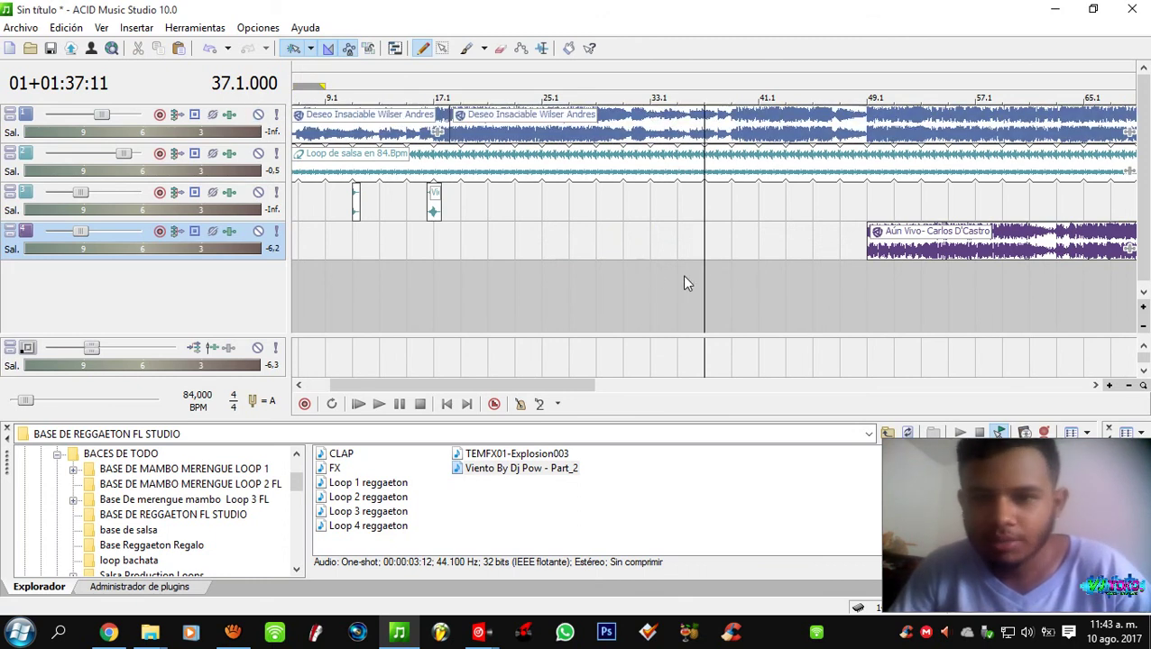
- Play Deseo Insaciable with the salsa loop from measure 37.1 and mark measure 40.1 as the entry point with the cursor
key(space)
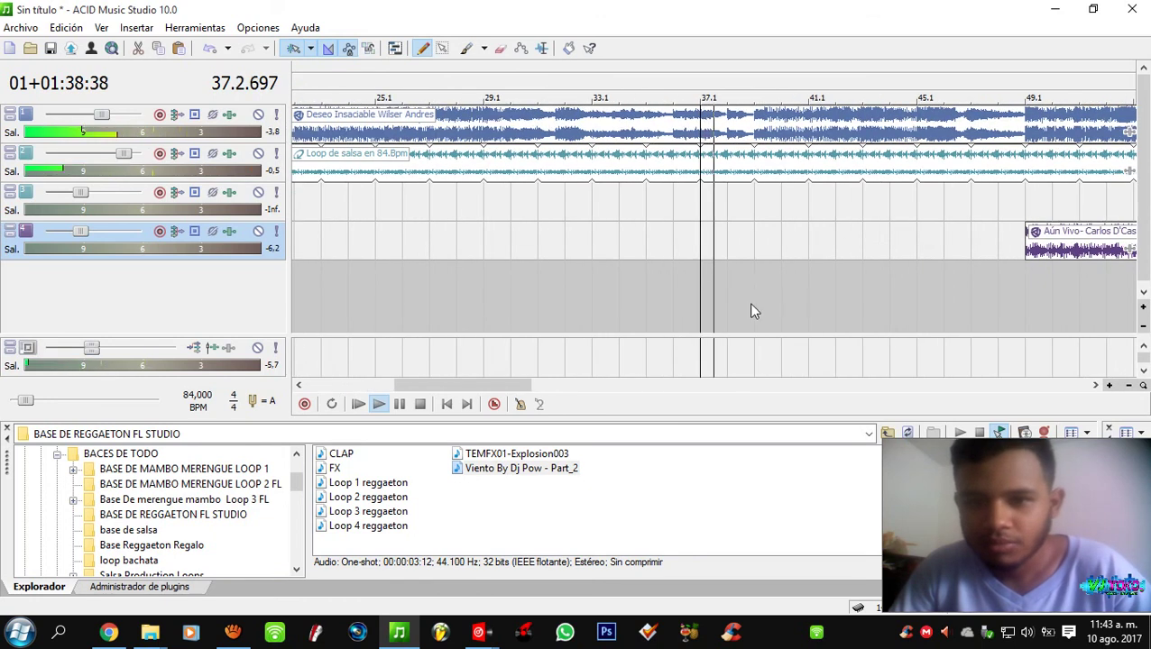
scroll(748, 302, up, 3)
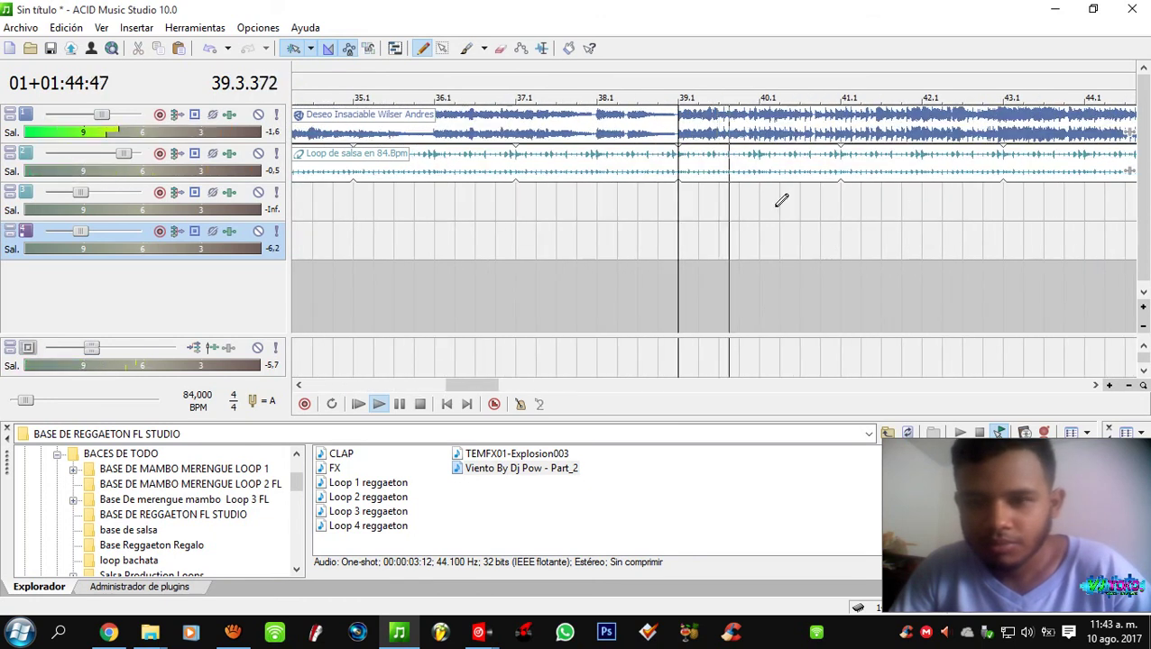
scroll(777, 208, up, 1)
click(737, 200)
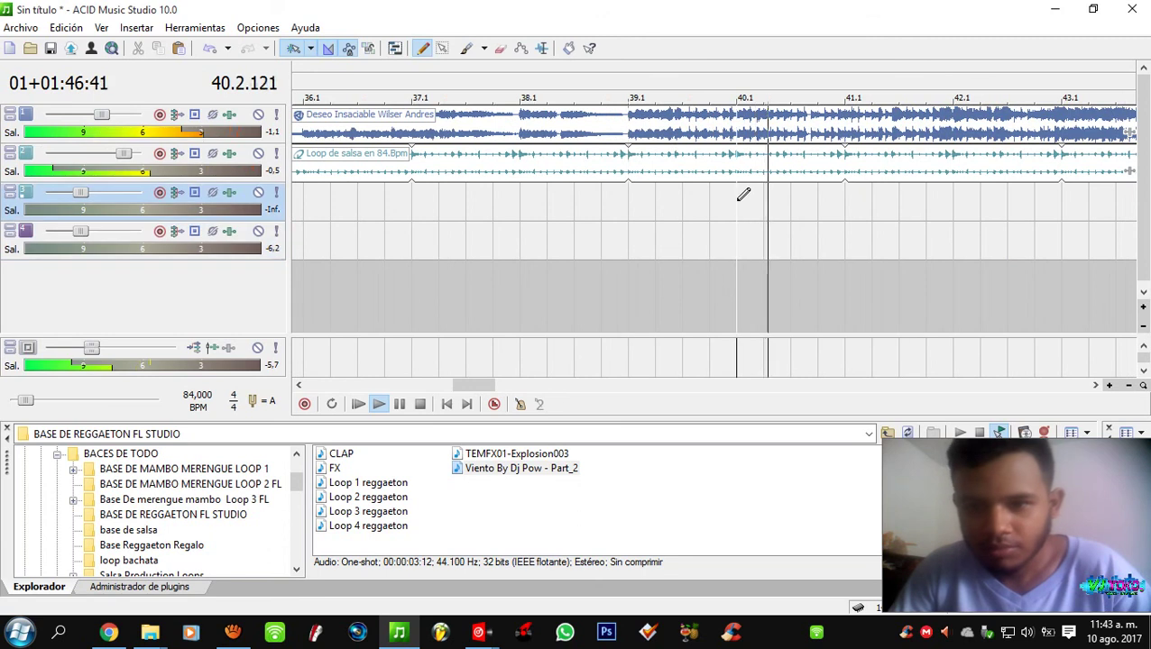
scroll(743, 195, down, 2)
scroll(736, 204, down, 2)
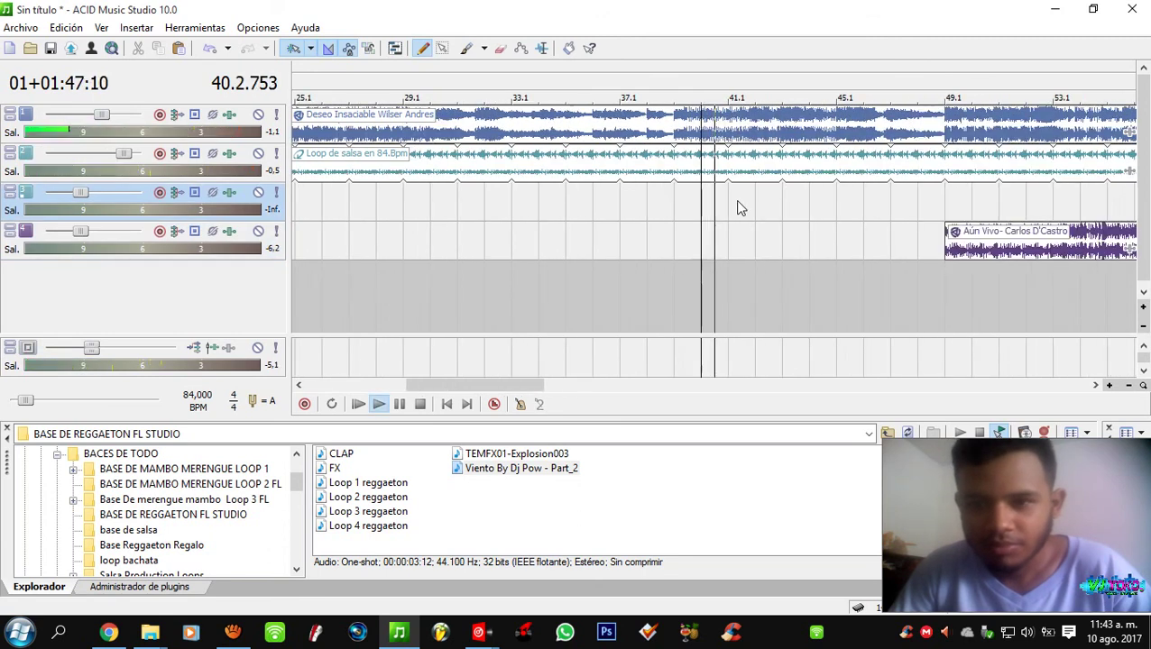
scroll(737, 208, up, 3)
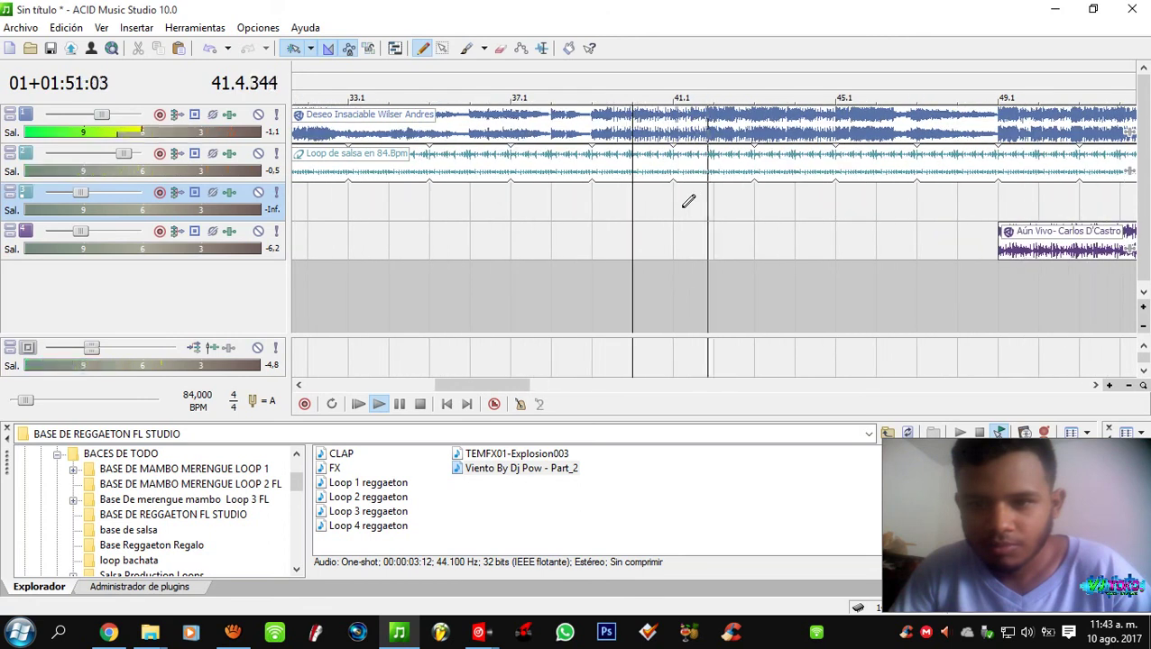
key(space)
scroll(678, 207, down, 2)
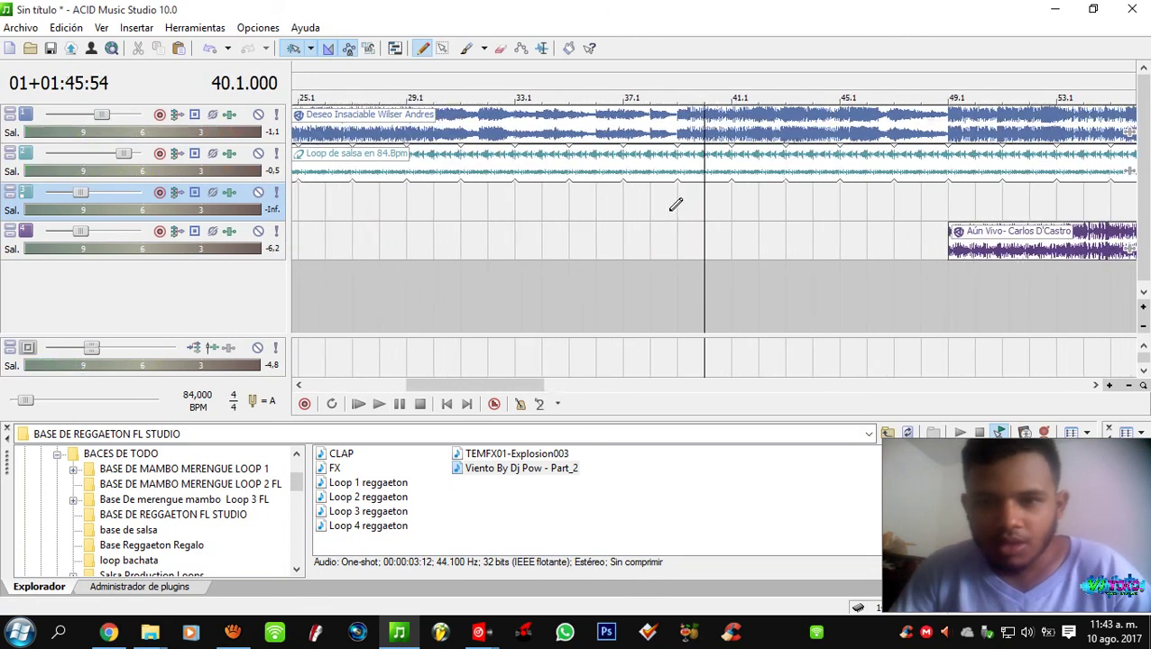
- Move the Aún Vivo clip on track 4 to start at measure 40.1
drag(963, 248, 792, 253)
scroll(784, 247, up, 1)
scroll(793, 253, up, 8)
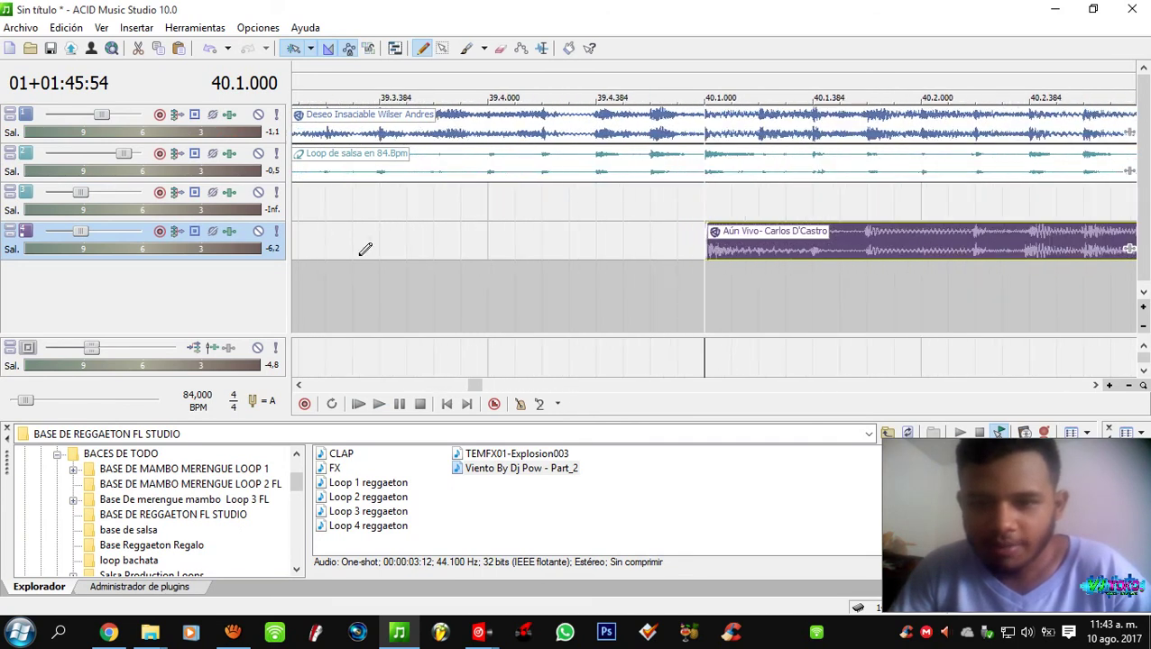
- Solo the Aún Vivo track to hear it alone and raise its volume slightly above -1,0 dB
click(276, 231)
key(space)
key(space)
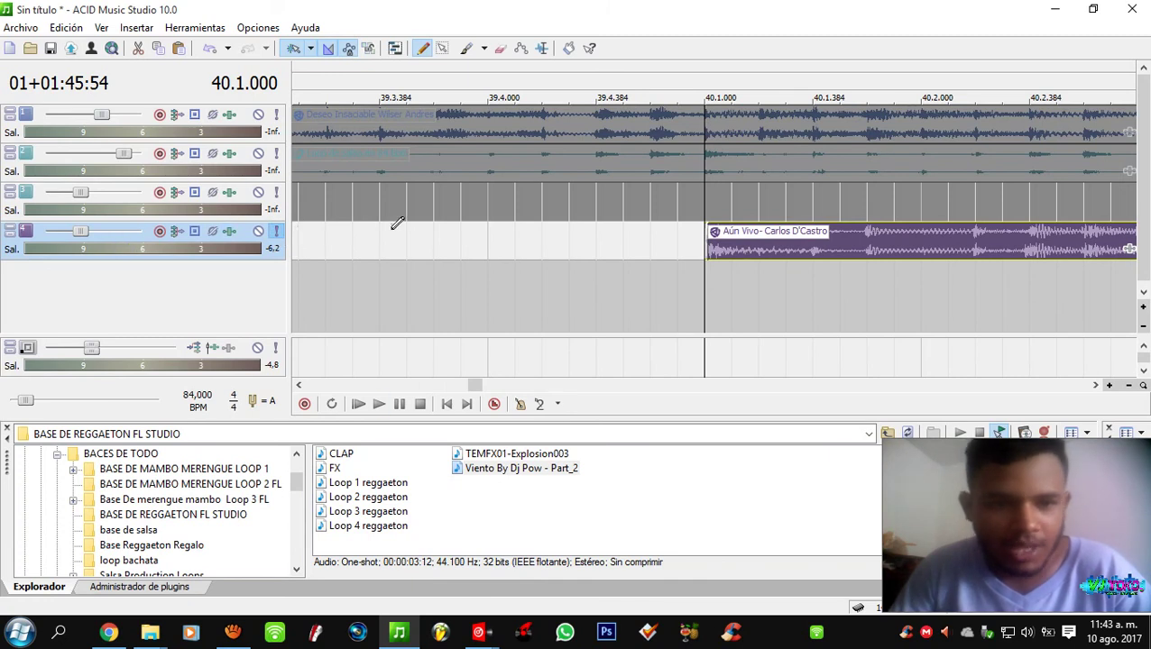
scroll(77, 235, up, 5)
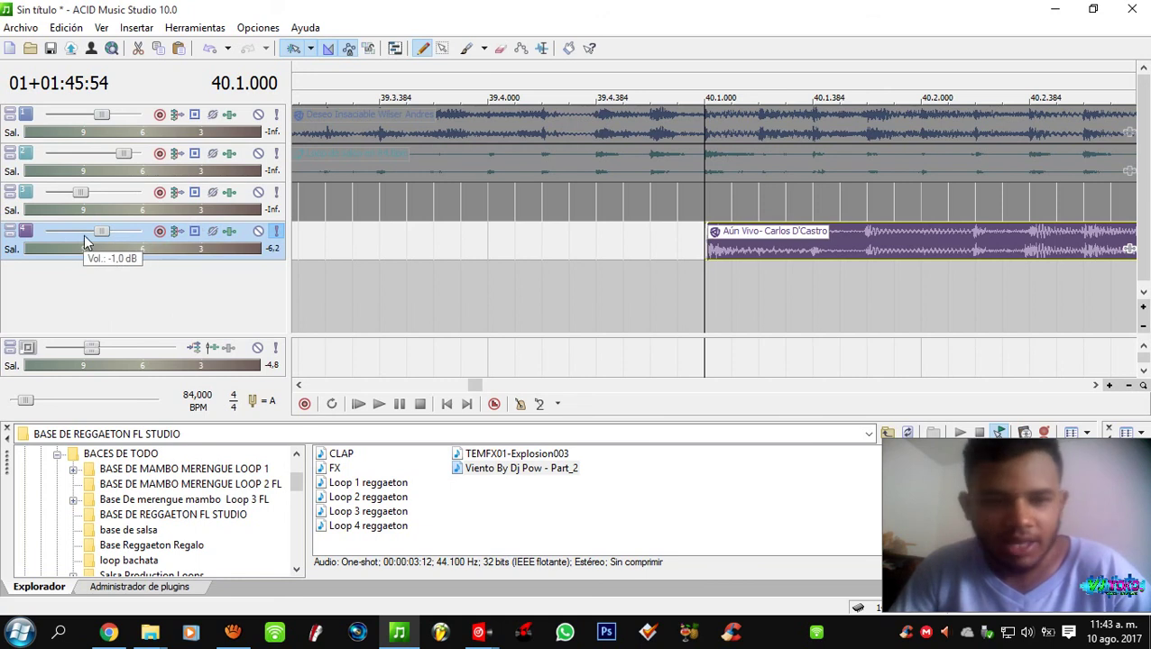
scroll(544, 245, down, 5)
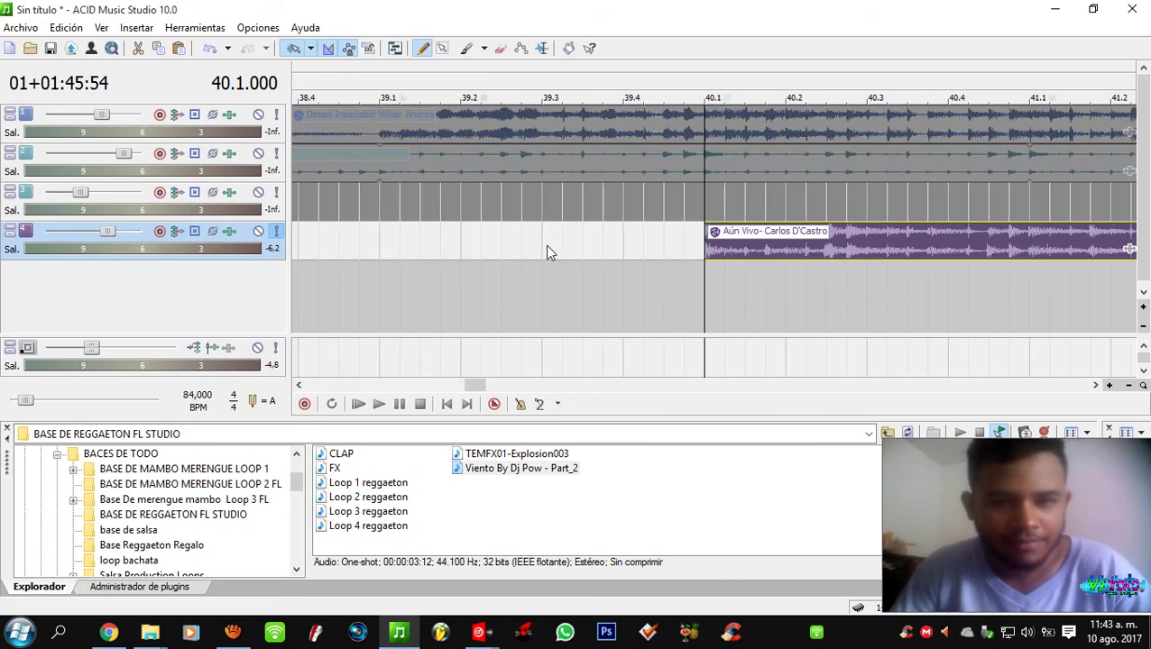
- Turn off solo on the Aún Vivo track, play all tracks from measure 39.2, and return the cursor to measure 40.1
click(277, 232)
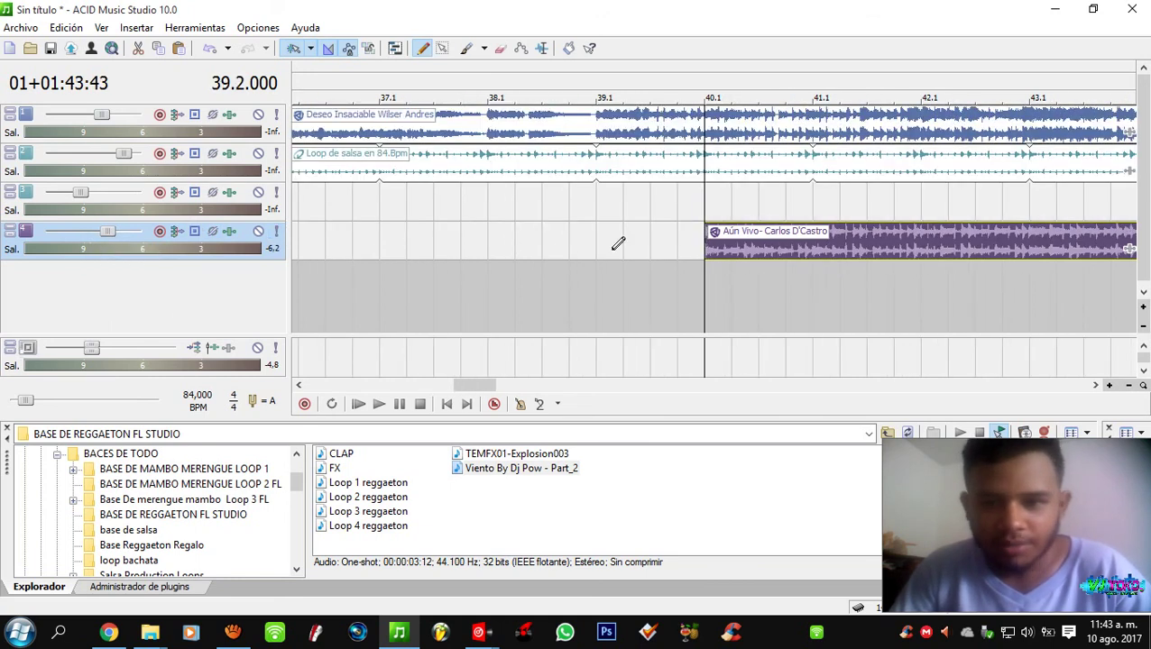
key(space)
click(708, 234)
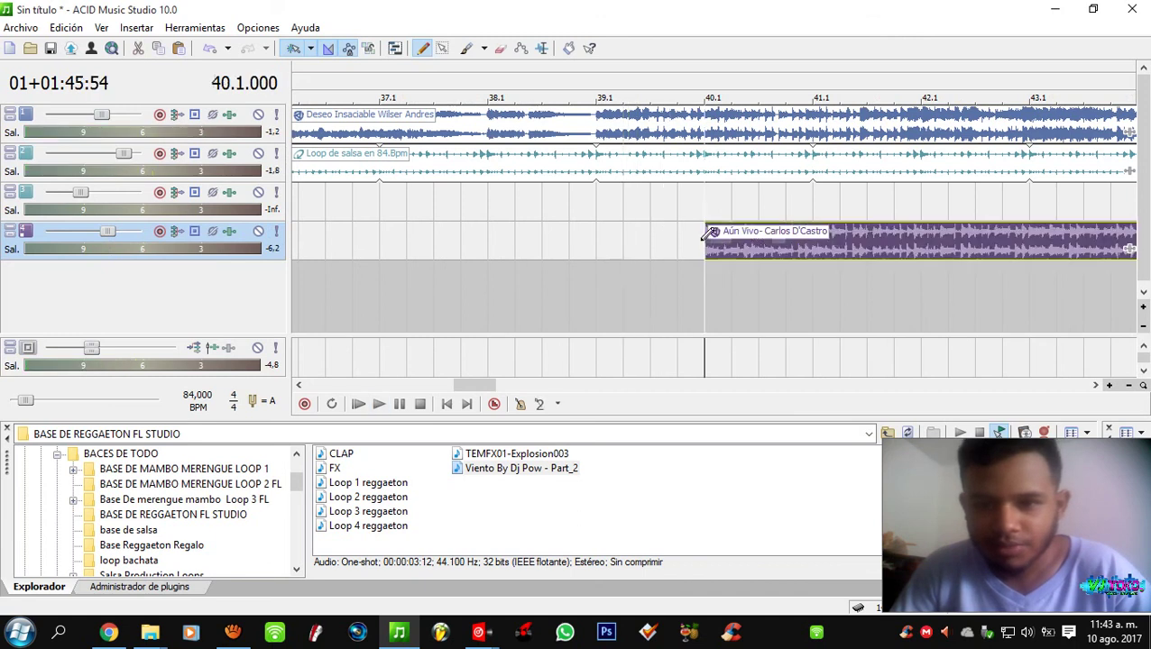
- Add a fade-in to the Aún Vivo clip from its start at measure 40.1 to measure 45.1
scroll(708, 235, up, 2)
click(663, 237)
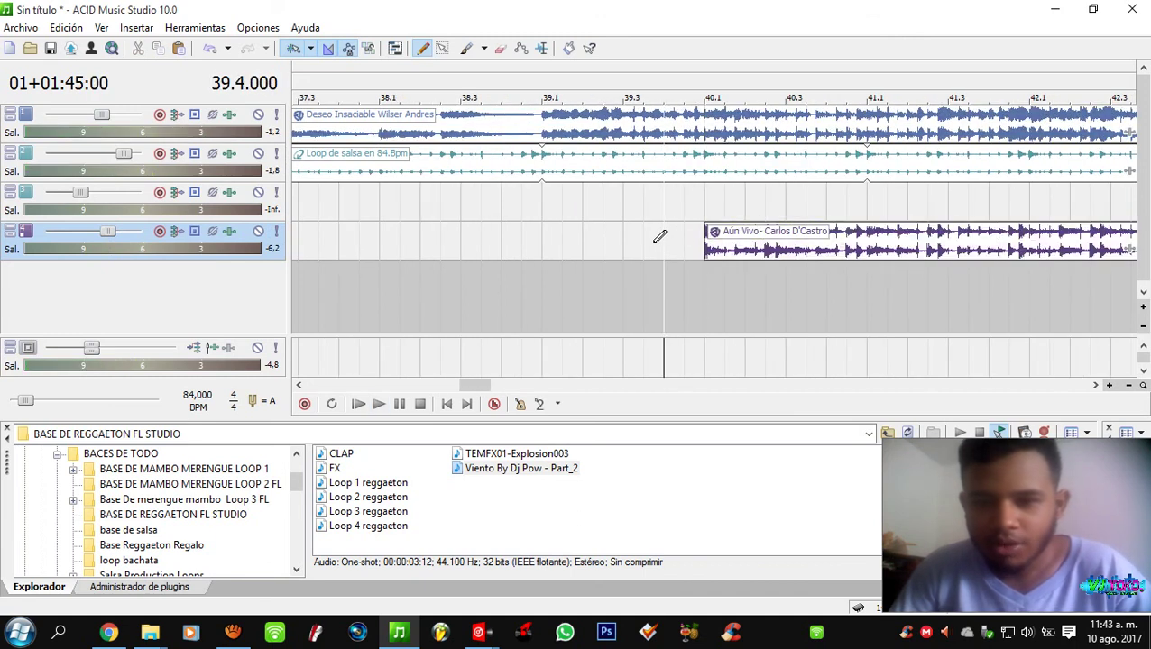
click(708, 233)
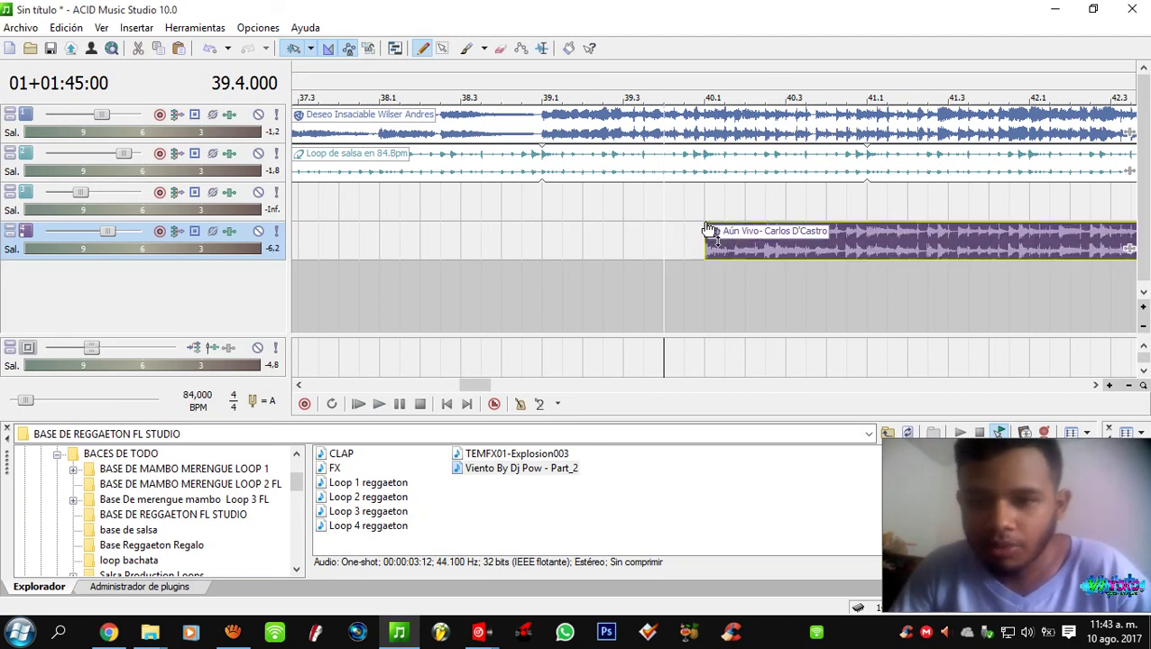
scroll(726, 260, up, 3)
click(862, 257)
scroll(727, 248, up, 2)
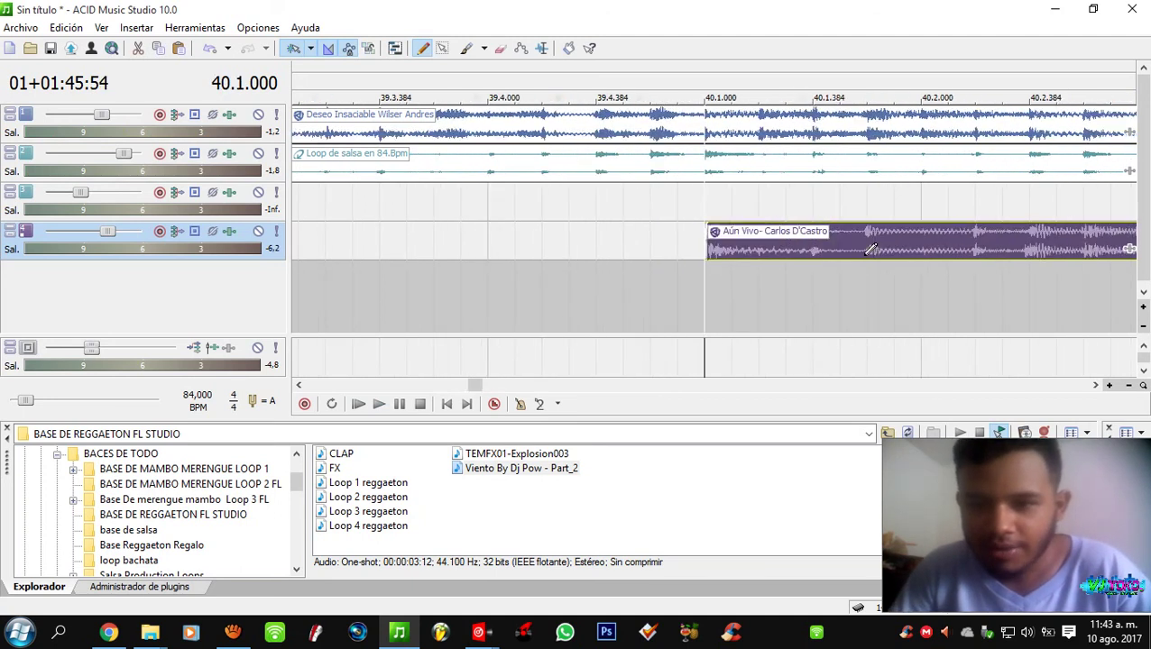
drag(719, 250, 915, 245)
scroll(915, 245, down, 4)
drag(730, 238, 898, 252)
scroll(736, 251, down, 4)
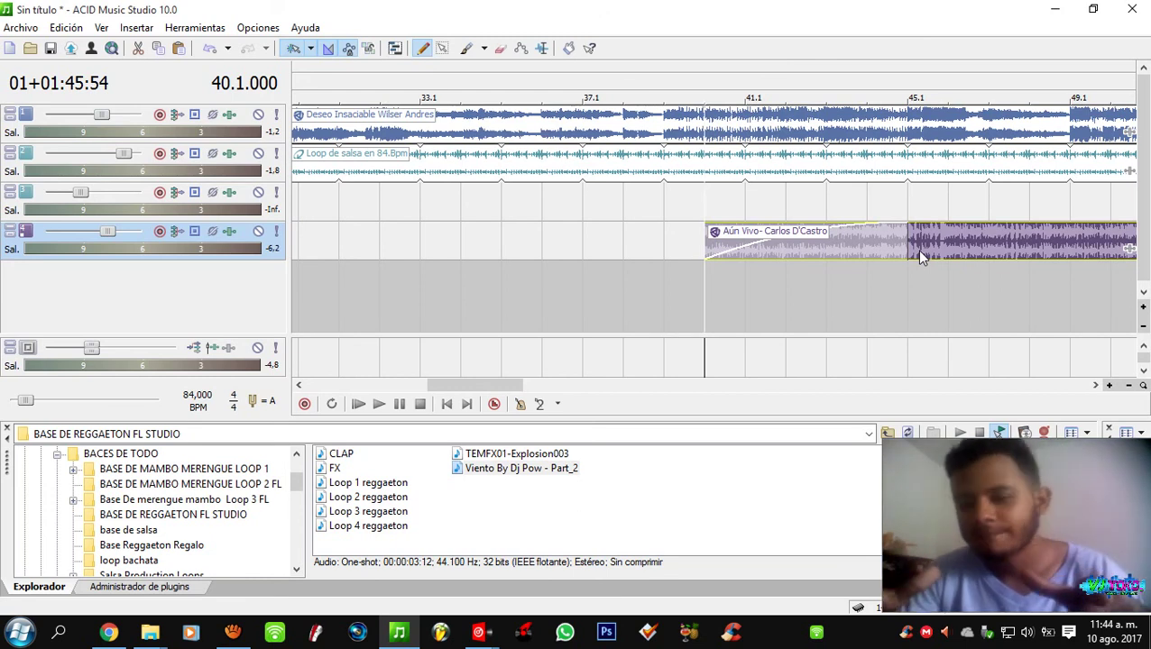
- Play the transition from measure 39.1 and lengthen the Aún Vivo fade-in to end at measure 49.1
click(621, 251)
key(space)
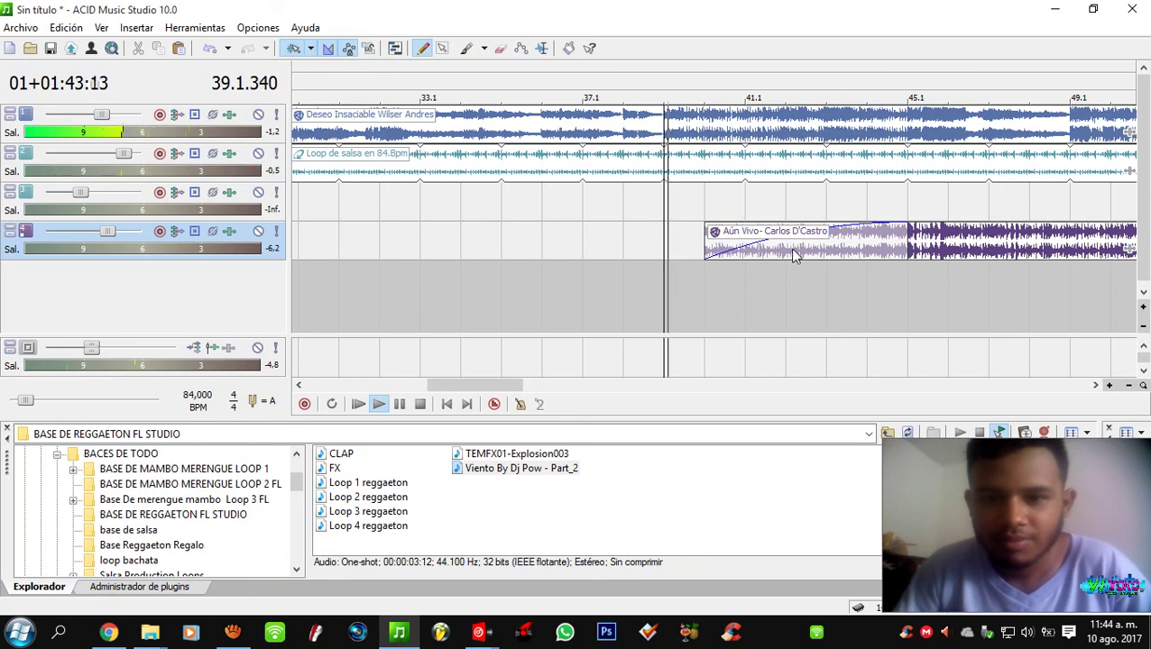
drag(913, 243, 946, 236)
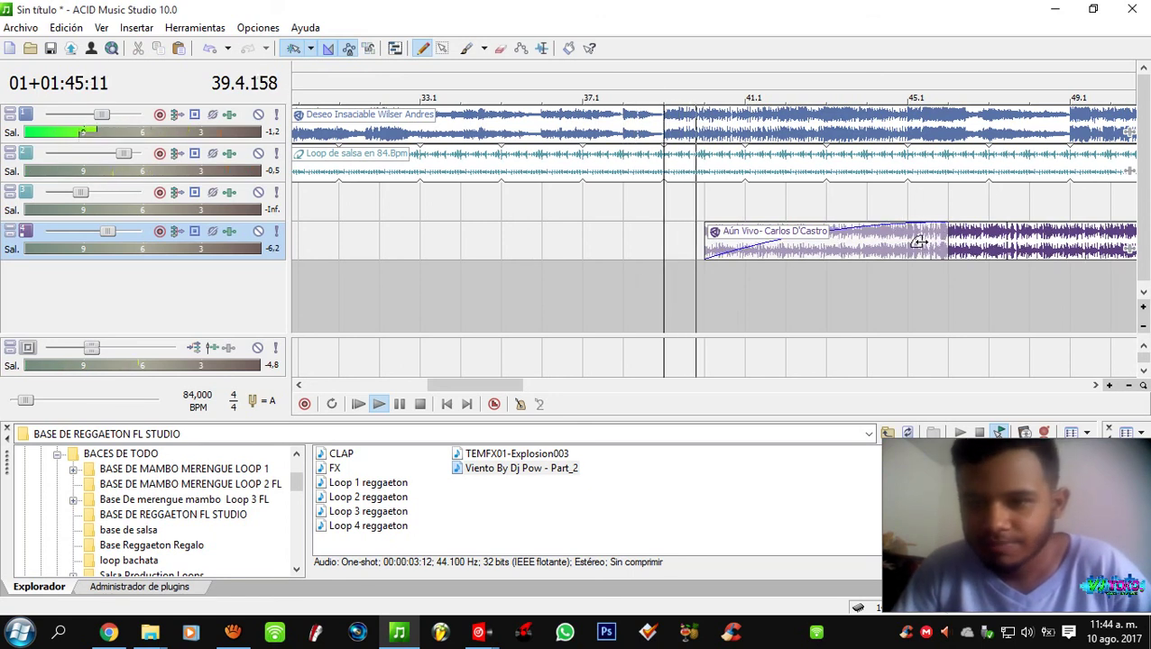
scroll(843, 249, up, 5)
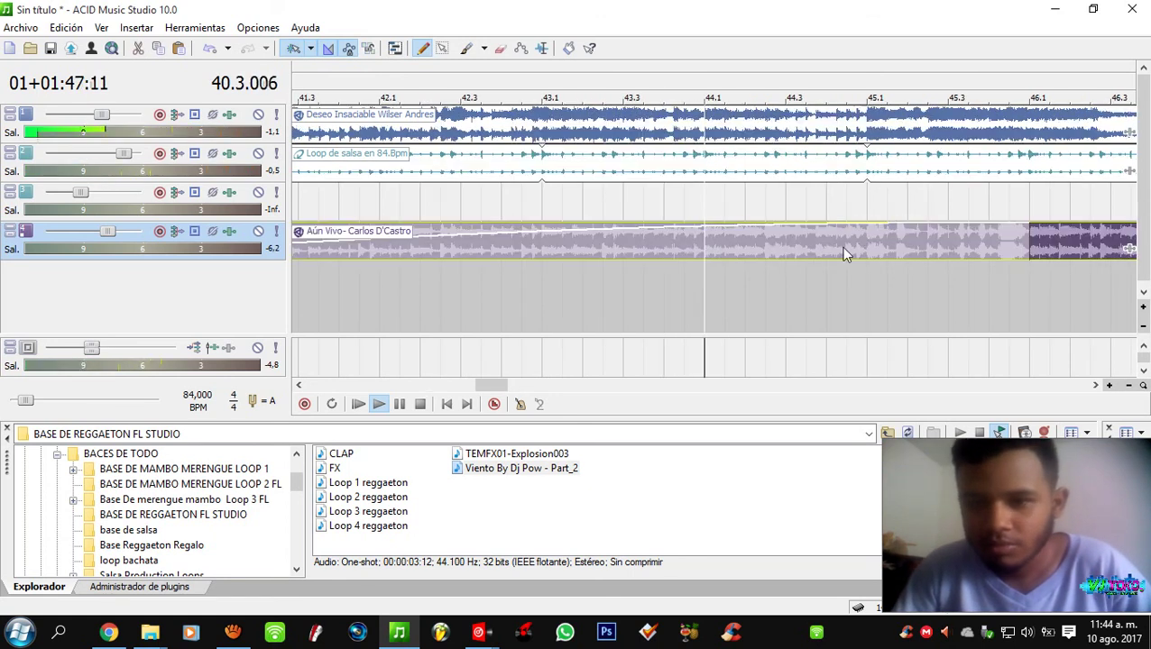
scroll(839, 246, down, 4)
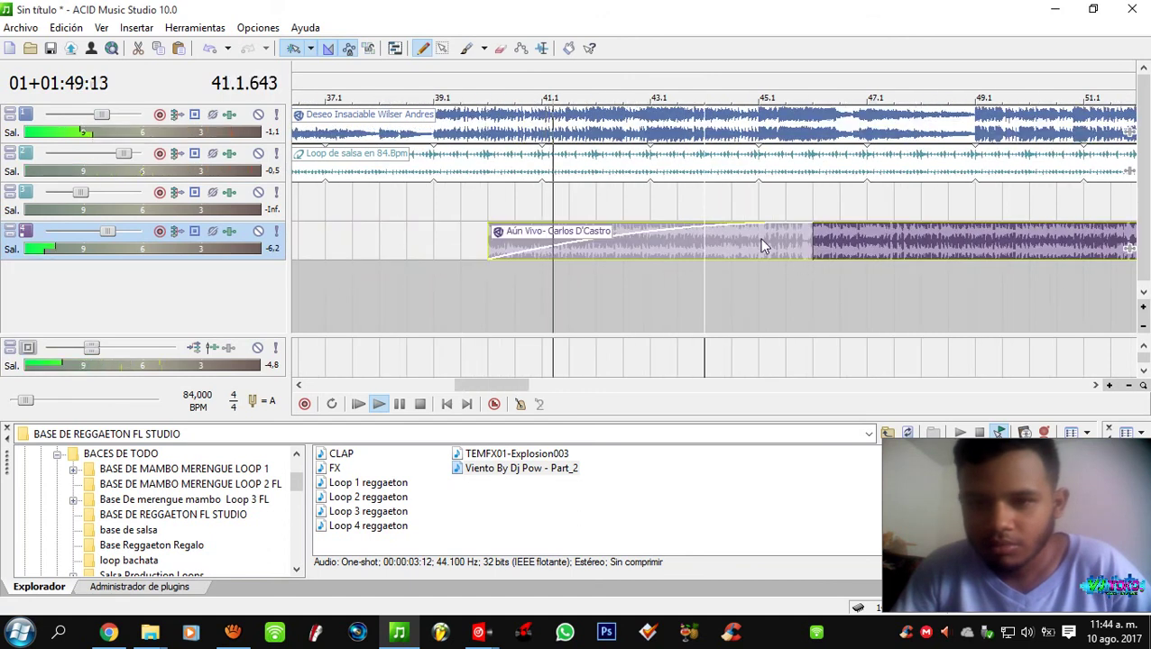
drag(807, 237, 963, 241)
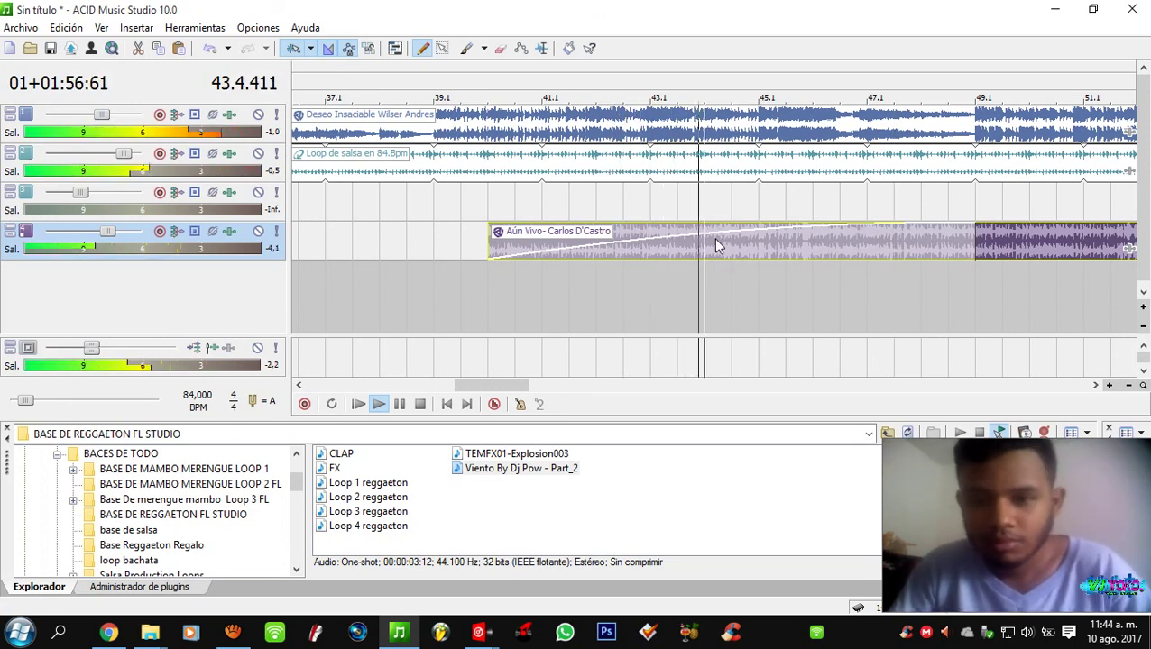
scroll(715, 243, down, 1)
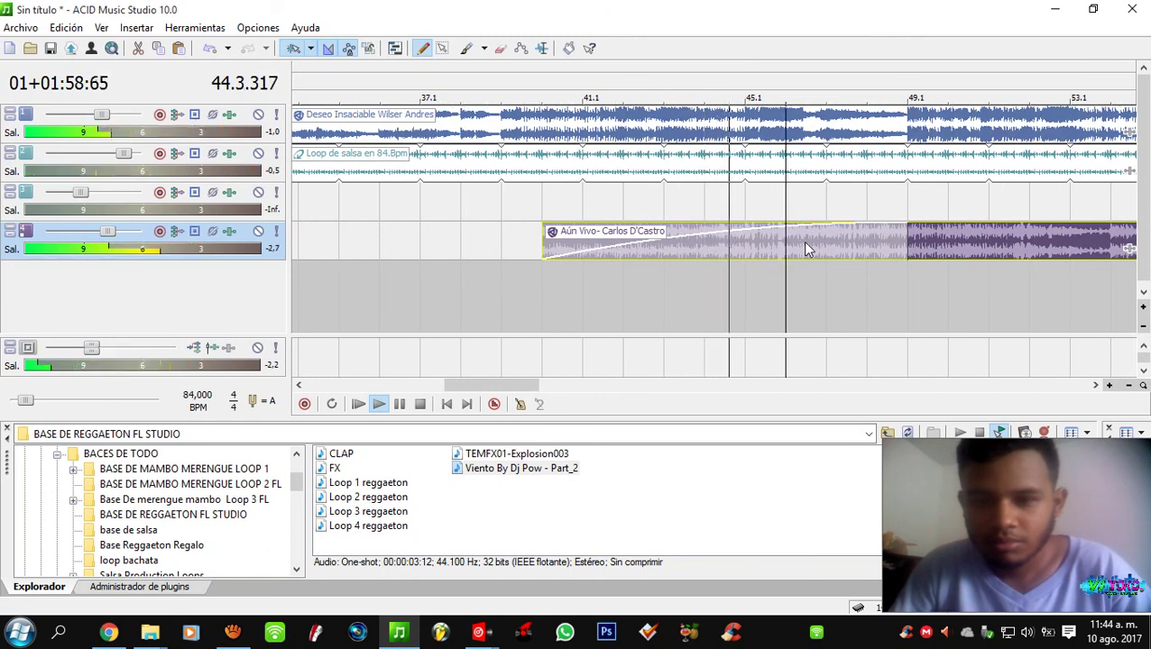
scroll(807, 249, up, 2)
scroll(805, 245, down, 1)
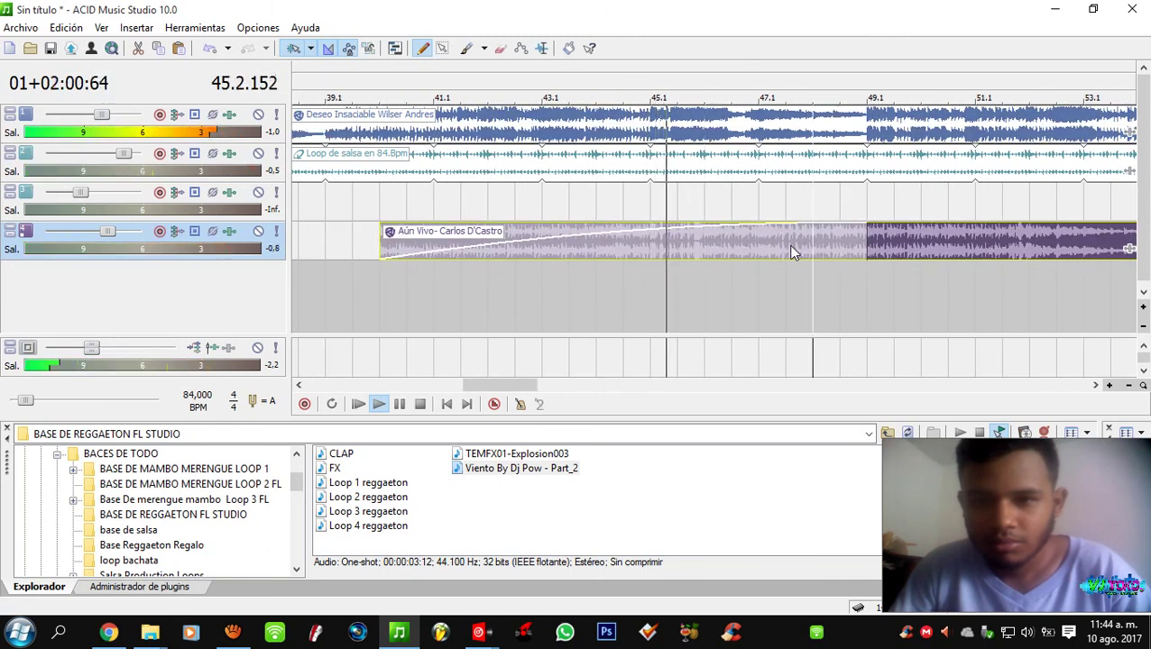
scroll(791, 250, up, 1)
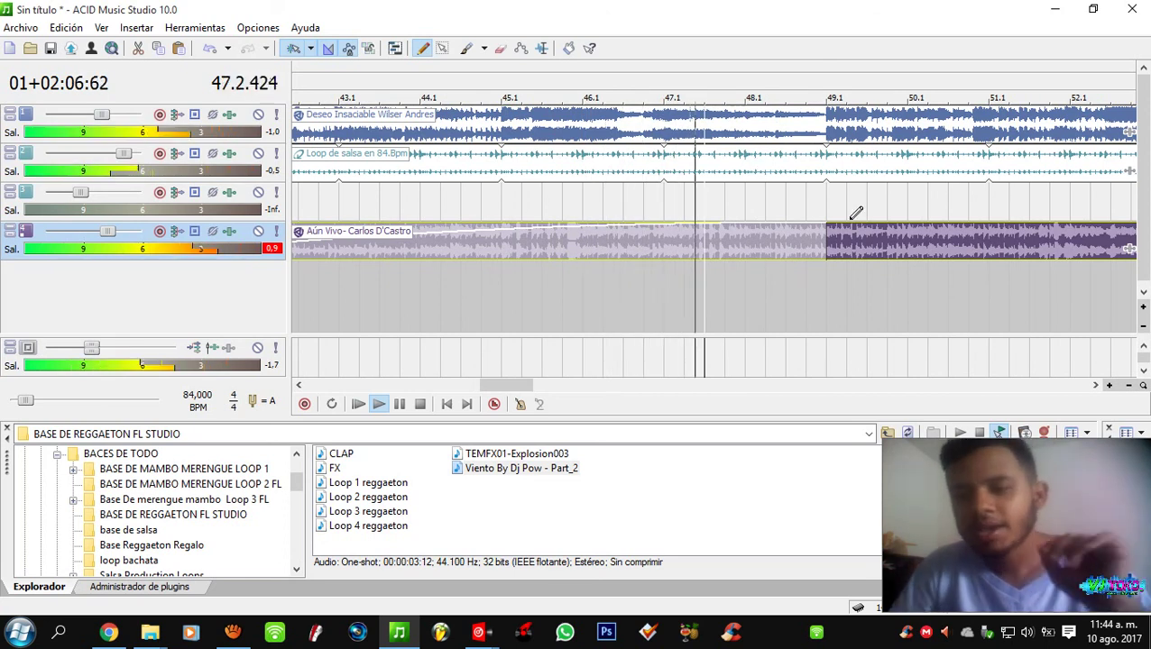
- Split the Deseo Insaciable clip at measure 49.1 and delete the part after the cut
click(830, 137)
scroll(821, 131, up, 1)
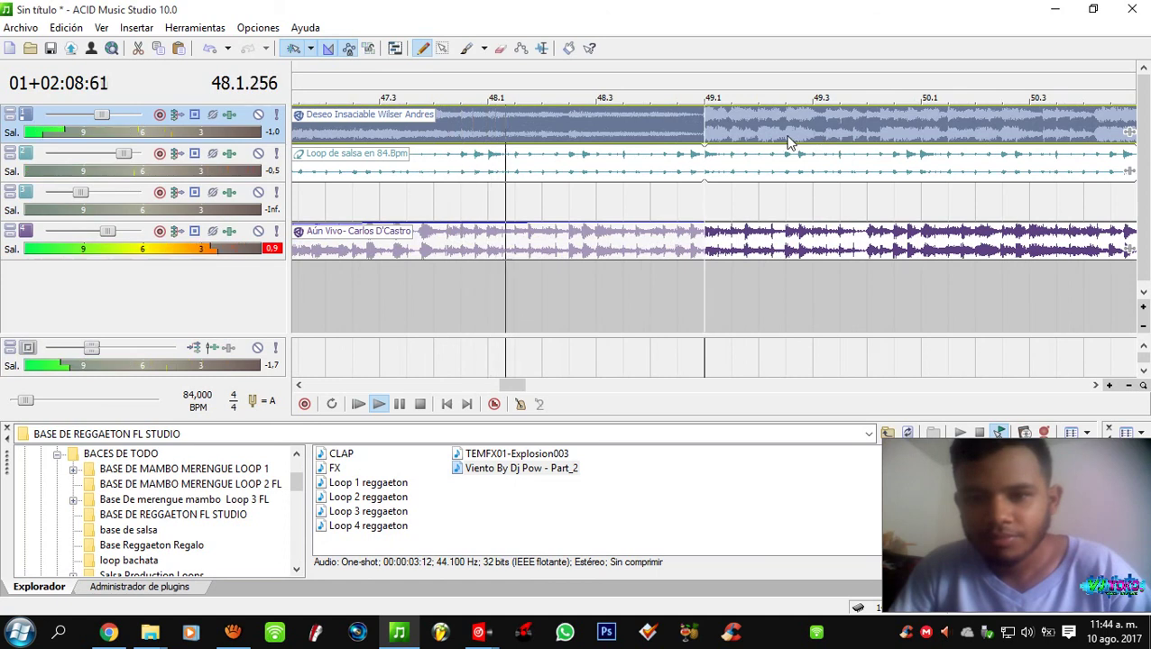
click(711, 133)
scroll(712, 133, down, 1)
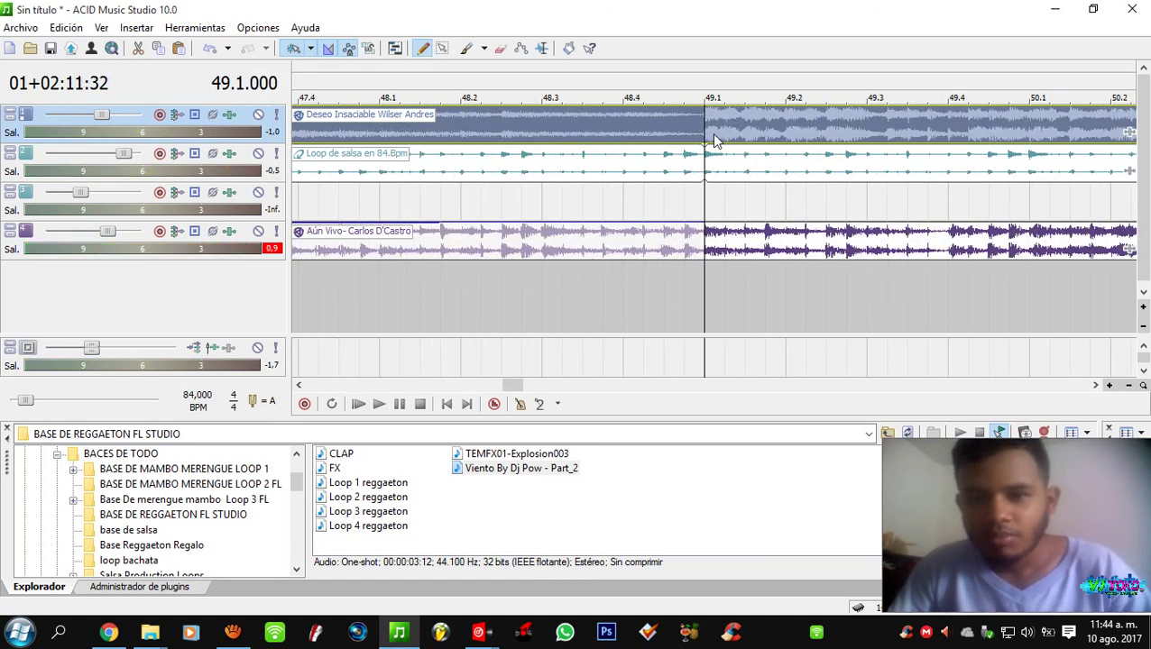
key(s)
click(711, 133)
key(Delete)
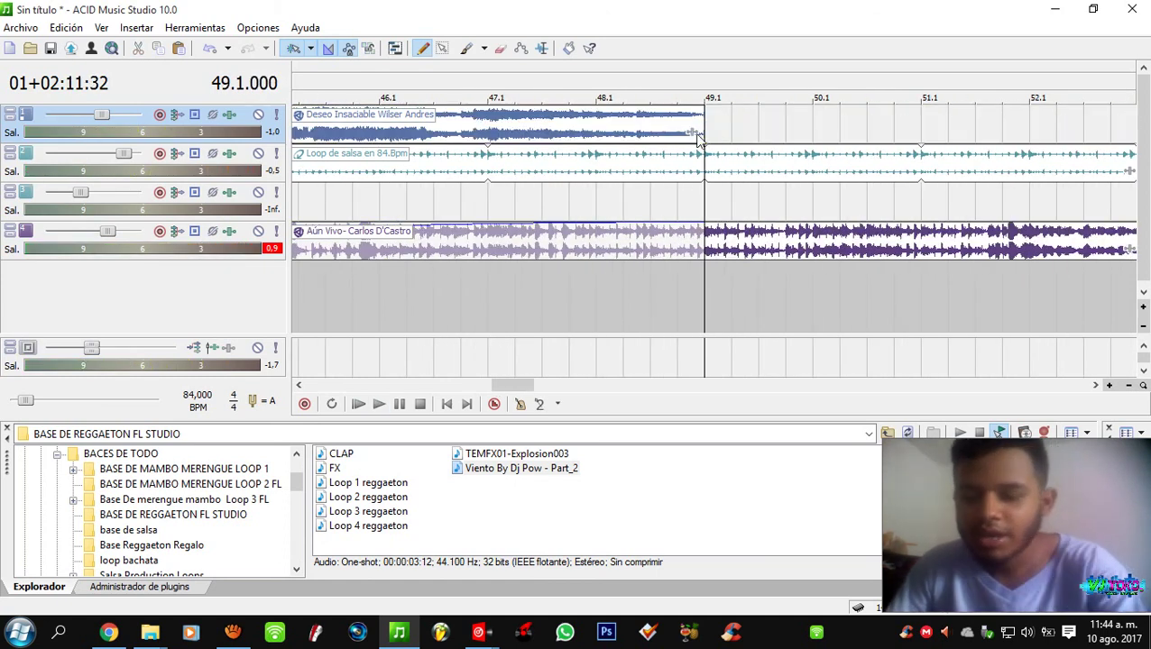
- Add a fade-out to the Deseo Insaciable clip from measure 45.1 to its end at measure 49.1
click(458, 126)
scroll(563, 129, down, 3)
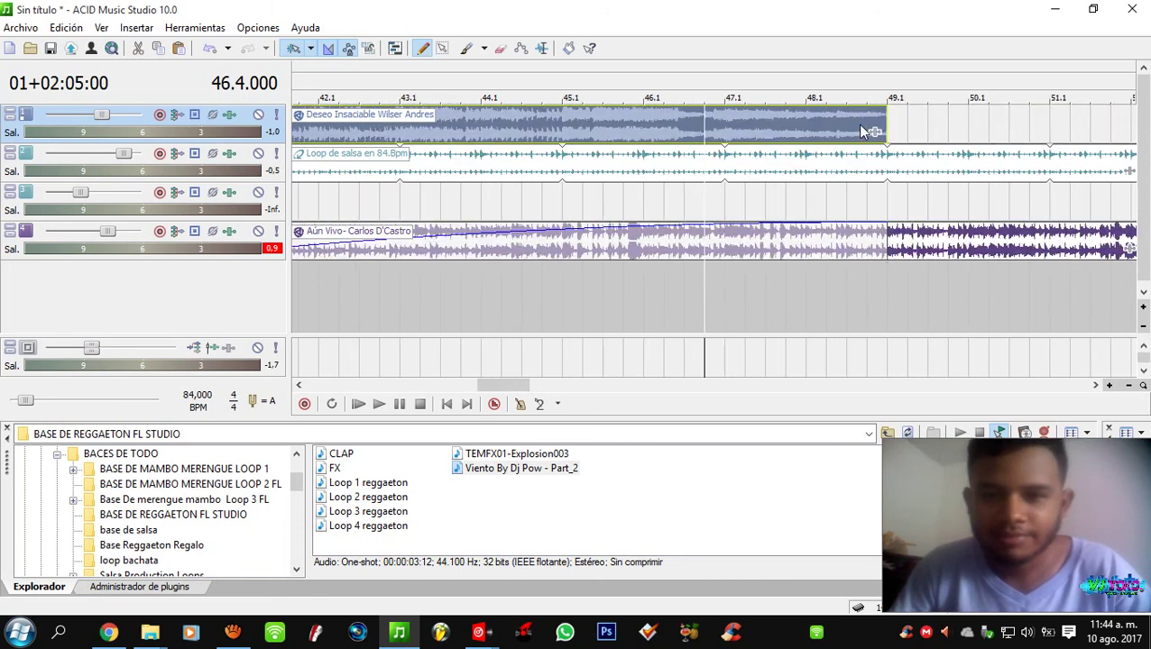
drag(766, 107, 659, 107)
- Adjust the length of the salsa loop on track 2 so that it ends at measure 65.1
scroll(697, 136, down, 5)
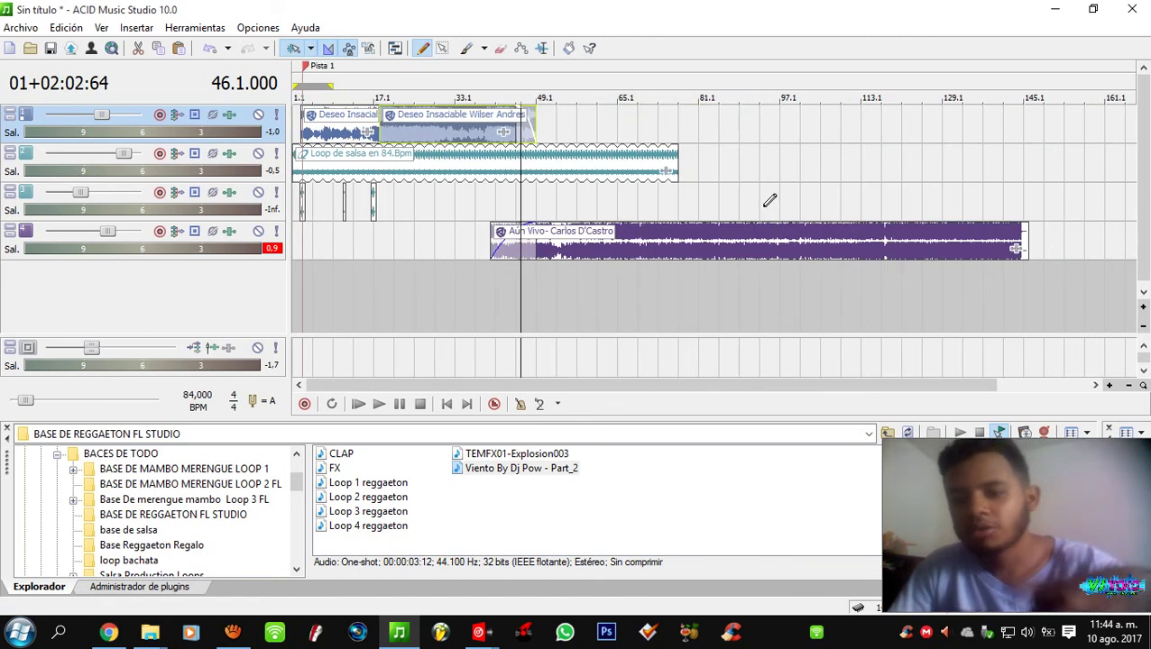
drag(677, 170, 1079, 169)
drag(831, 166, 615, 164)
click(542, 159)
scroll(541, 159, up, 3)
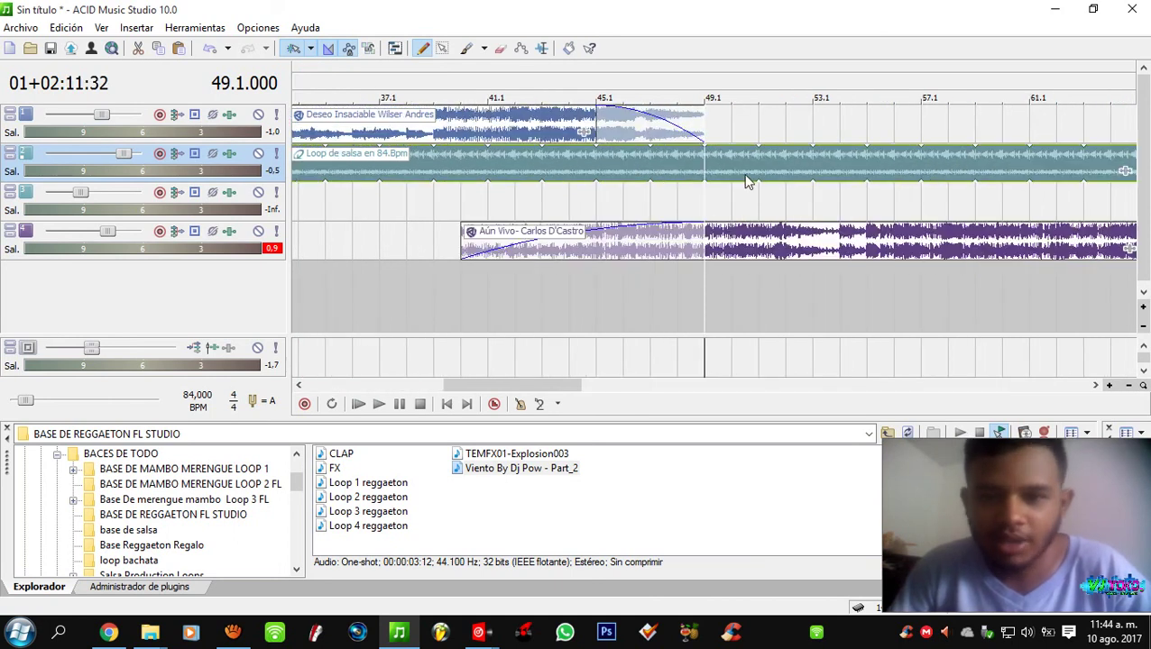
scroll(786, 161, down, 2)
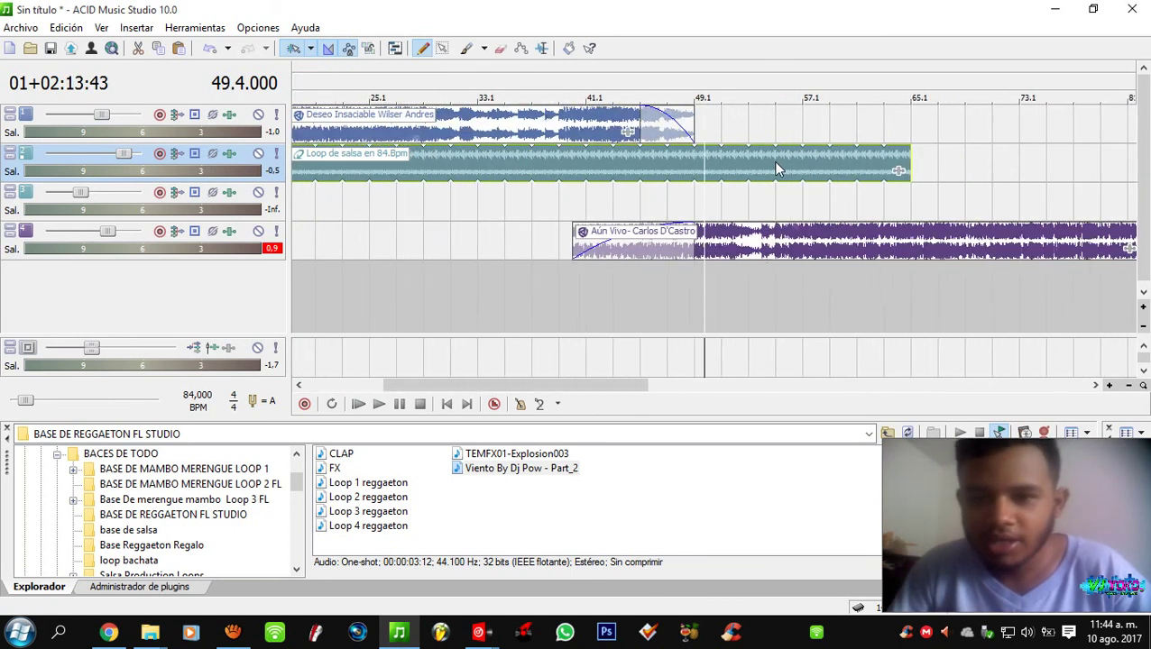
scroll(687, 169, down, 3)
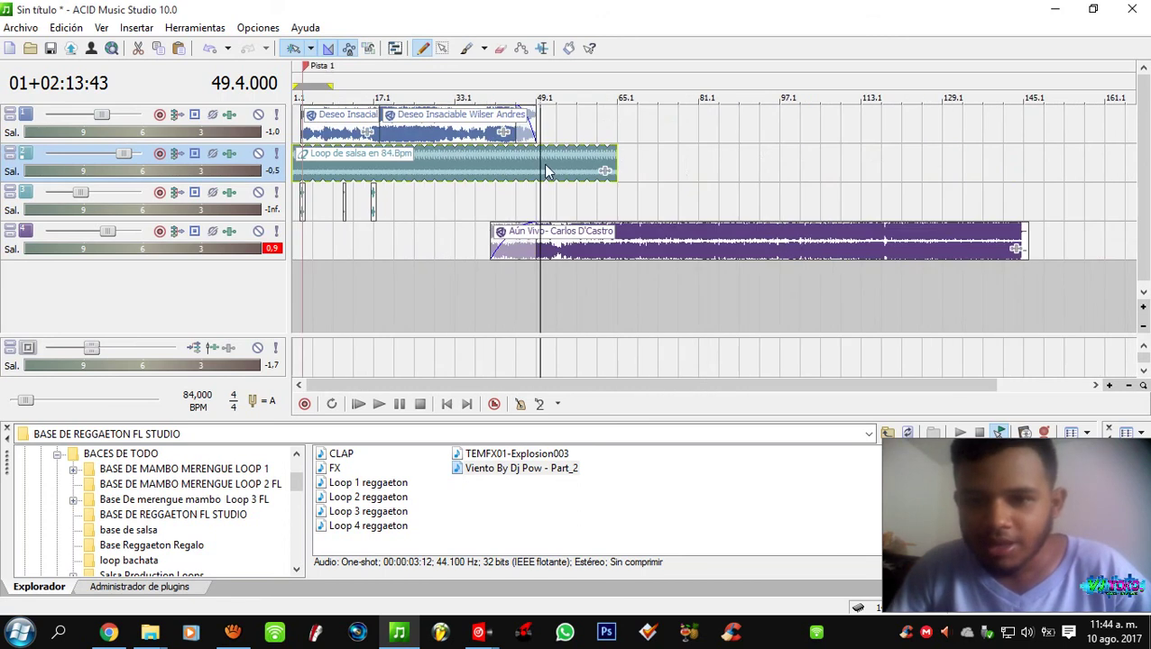
- Lower the Aún Vivo track's volume to -1,0 dB and play the crossfade from measure 43.1
scroll(548, 172, up, 3)
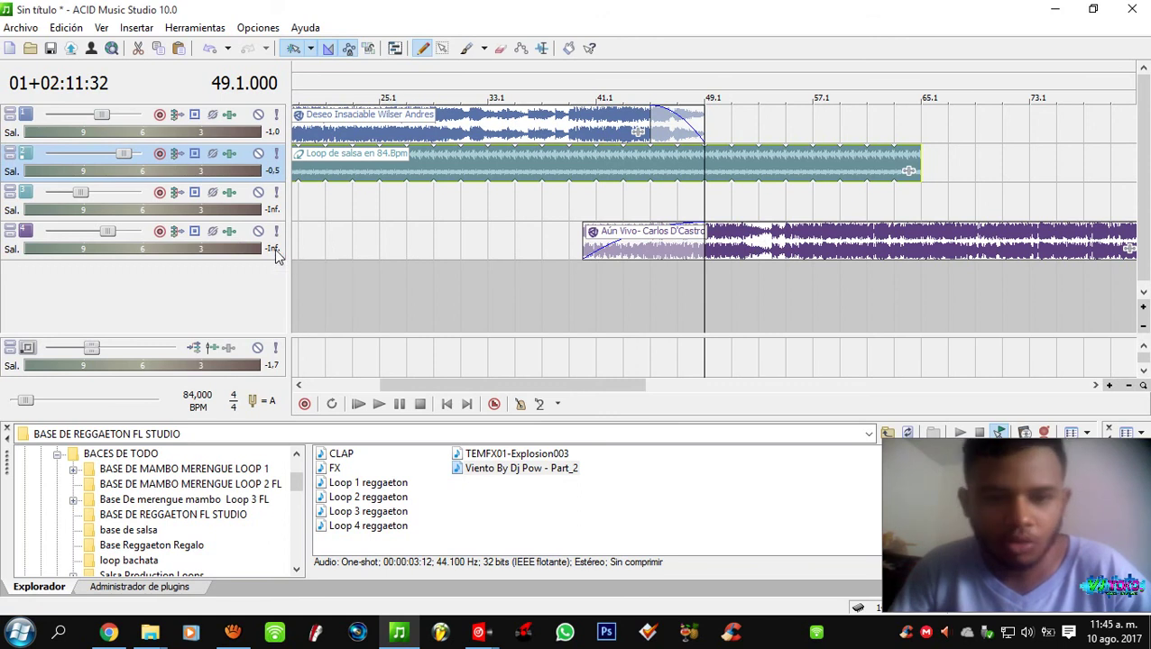
mouse_move(106, 232)
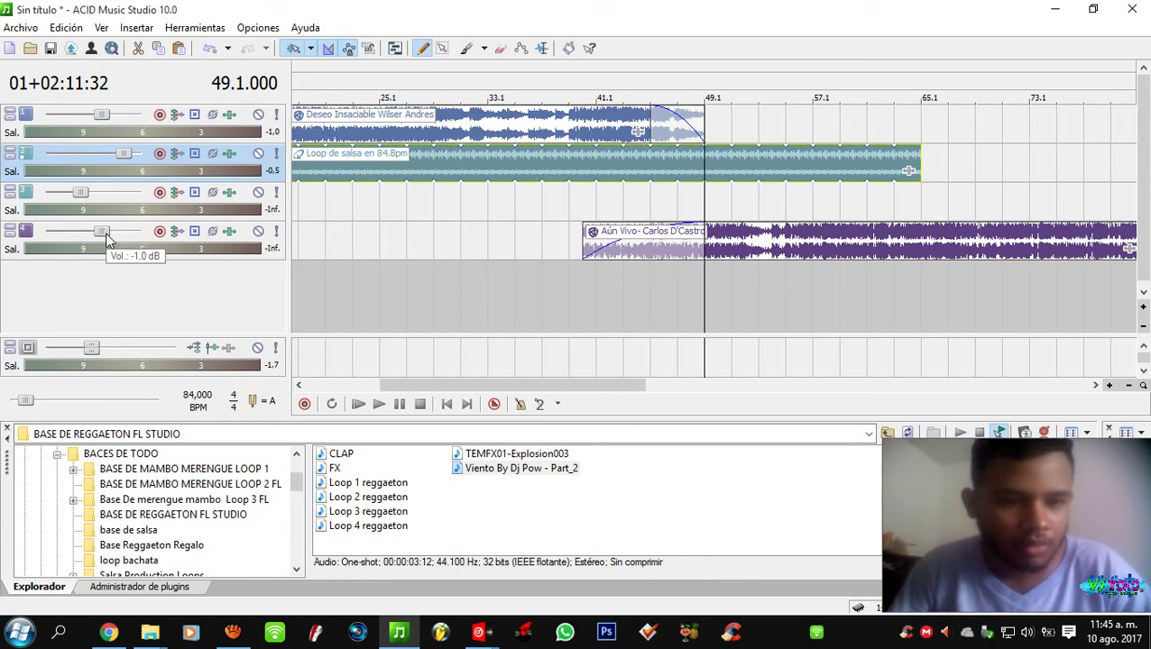
click(624, 277)
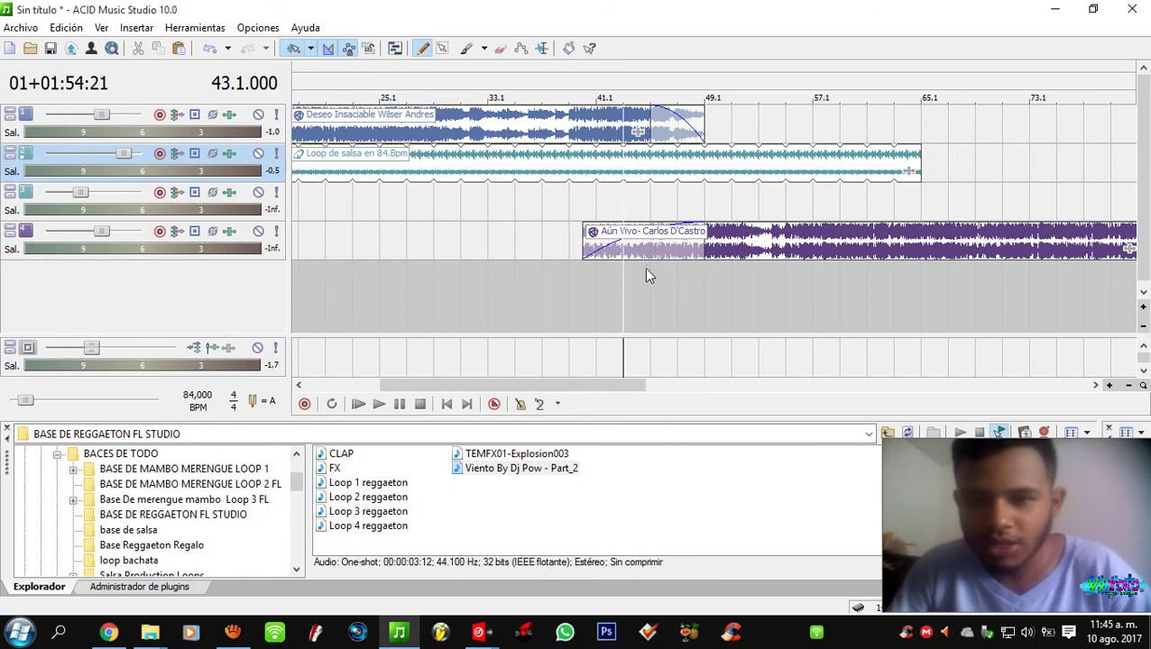
click(662, 200)
scroll(663, 184, up, 2)
scroll(758, 187, up, 1)
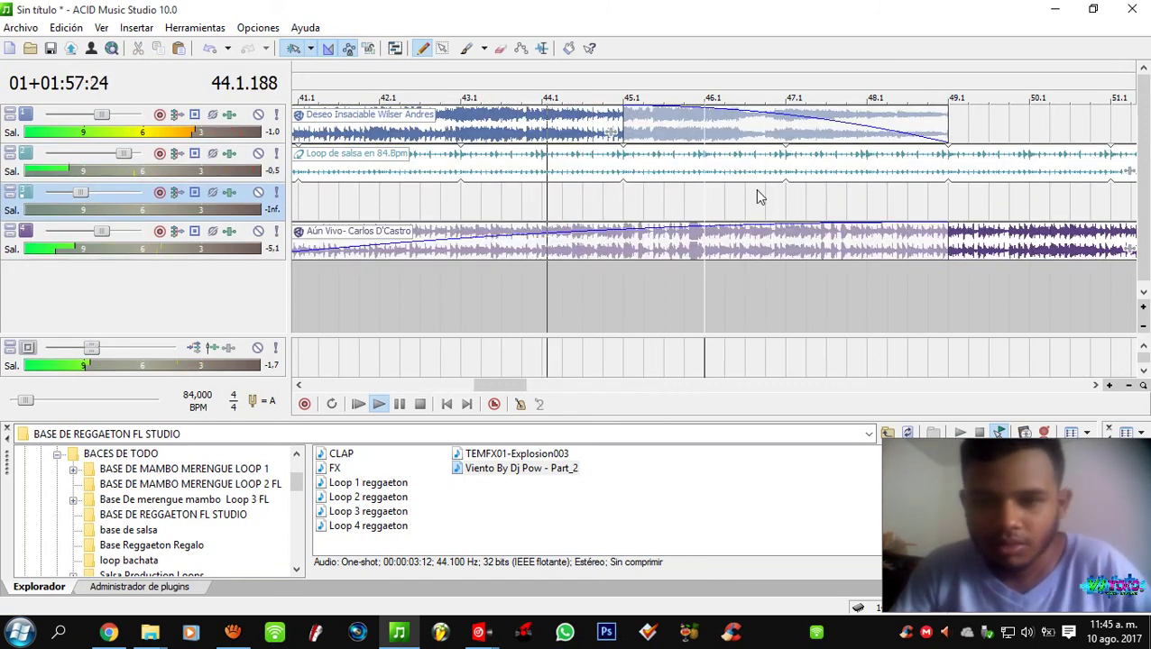
scroll(758, 188, down, 1)
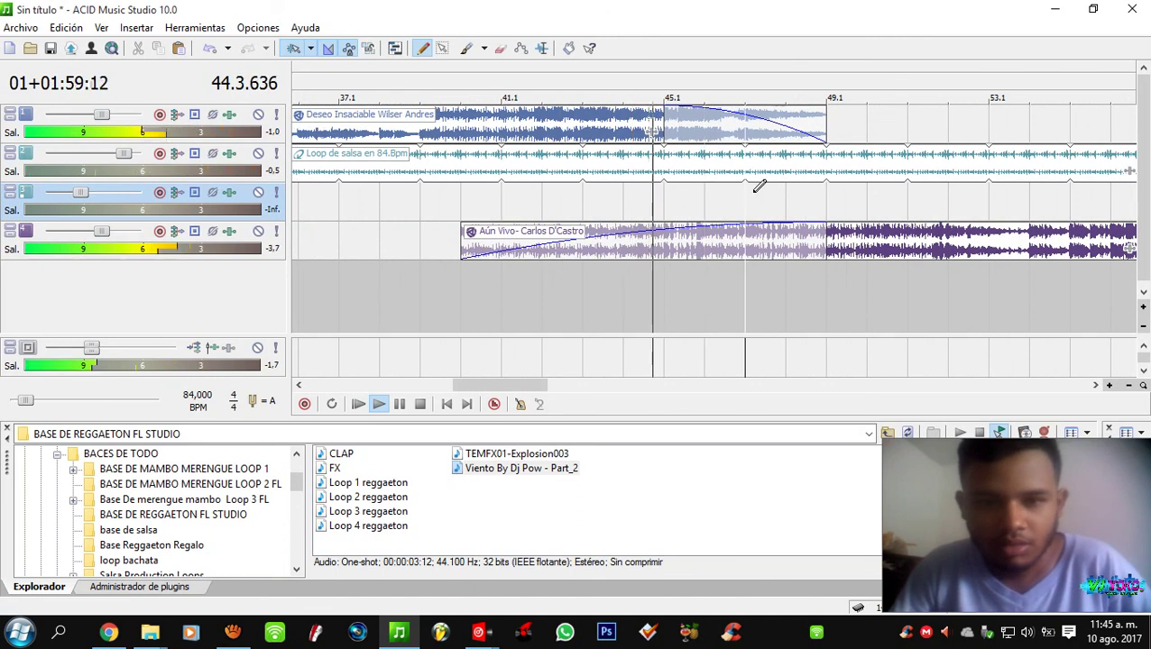
scroll(762, 191, up, 1)
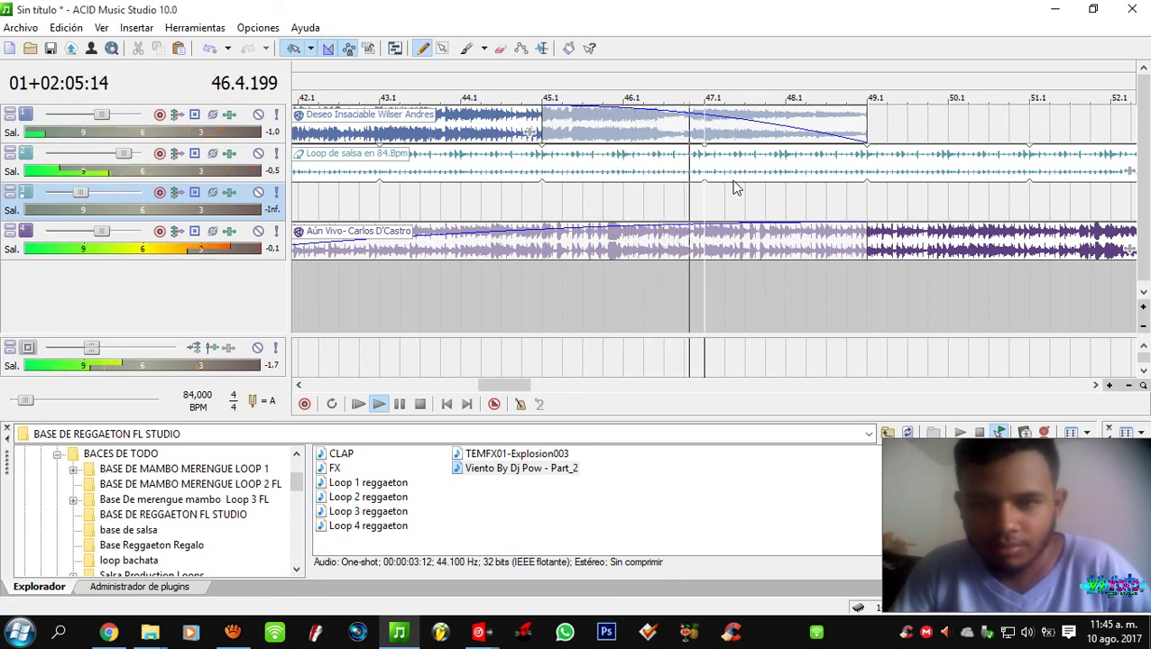
- Place a Viento By Dj Pow - Part_2 clip on track 3 from measure 48.1 to about 48.3
click(791, 187)
scroll(785, 191, up, 2)
scroll(761, 203, up, 1)
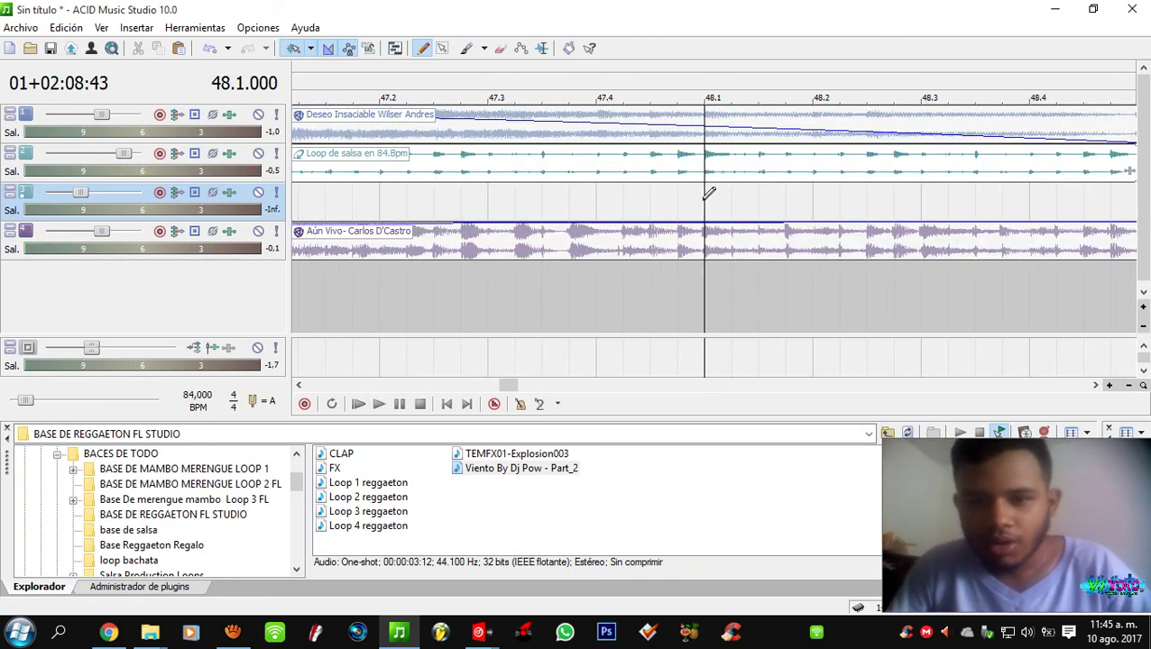
drag(708, 198, 951, 198)
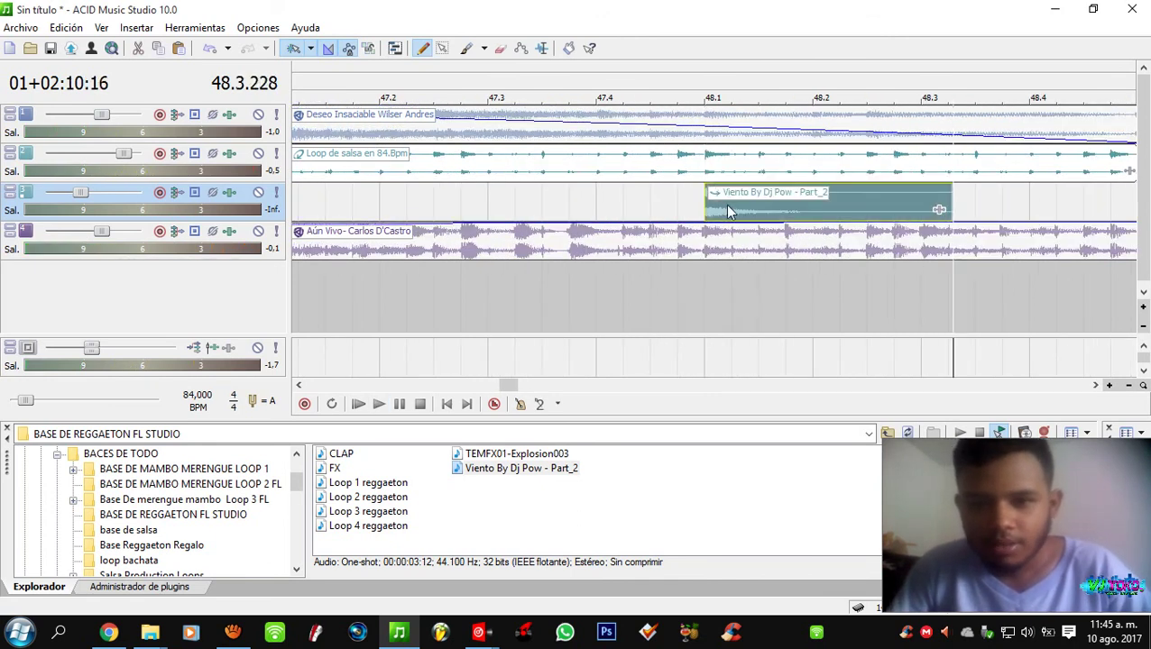
scroll(724, 203, down, 1)
scroll(699, 210, down, 1)
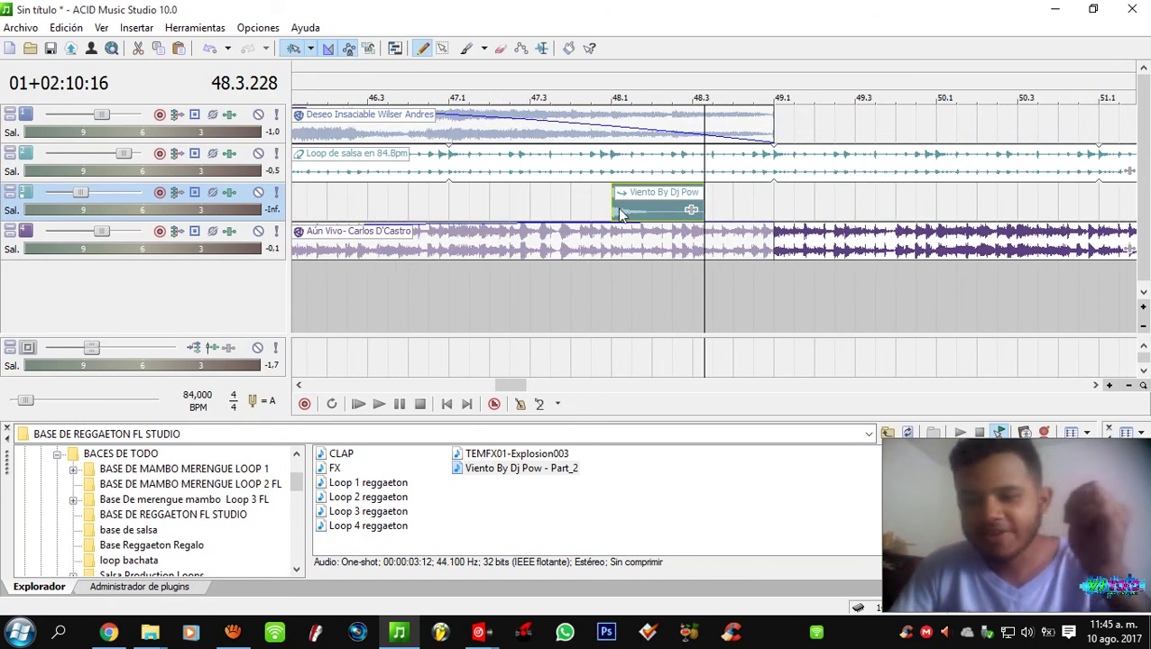
- Extend the start of the new Viento clip back to about measure 47.3 and play the transition through measure 49.1
click(549, 215)
key(space)
drag(612, 210, 507, 210)
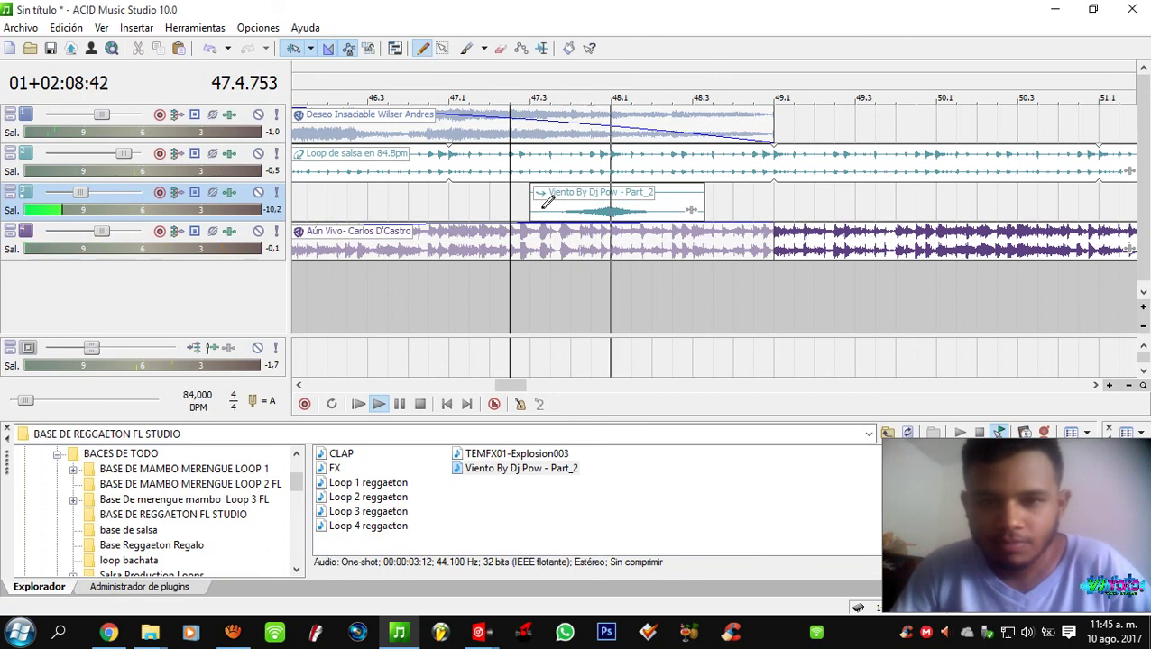
scroll(777, 194, down, 1)
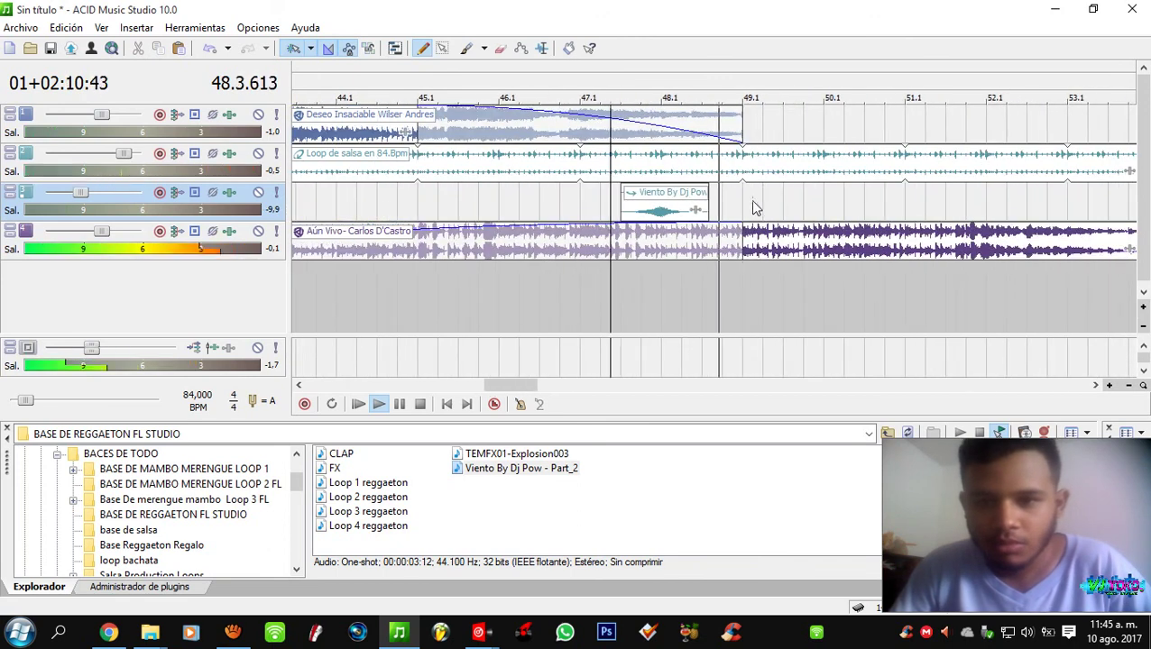
scroll(758, 194, down, 3)
key(space)
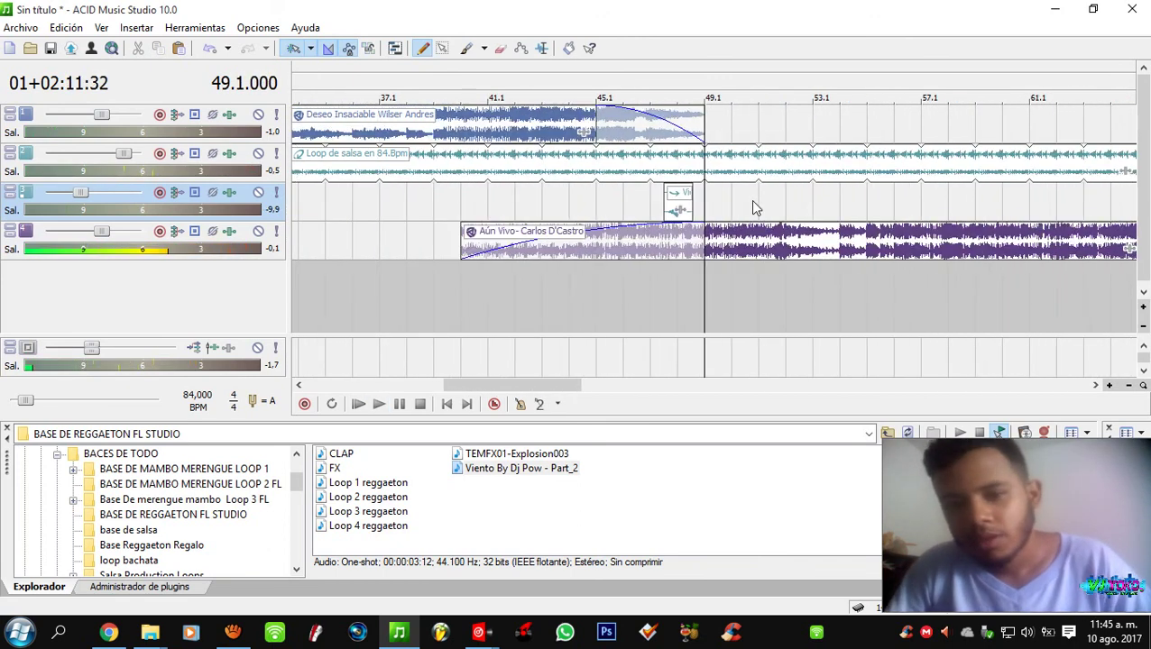
- Set the playback position to measure 48.1 and open the voces nuevas folder in the file browser
click(732, 210)
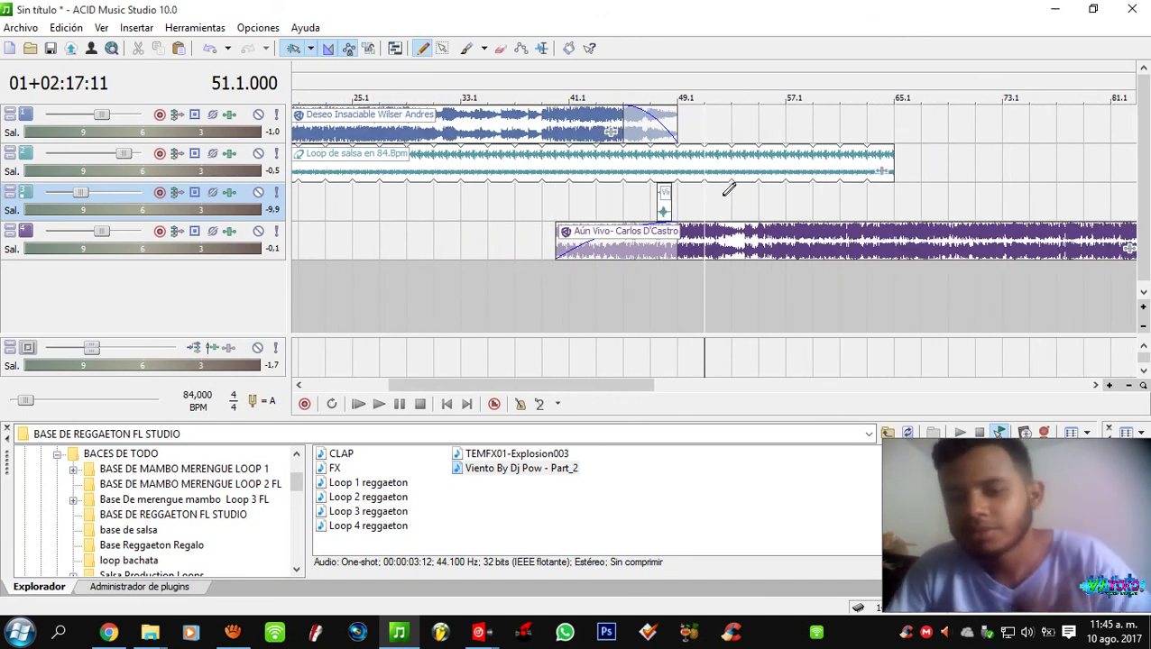
scroll(682, 198, up, 3)
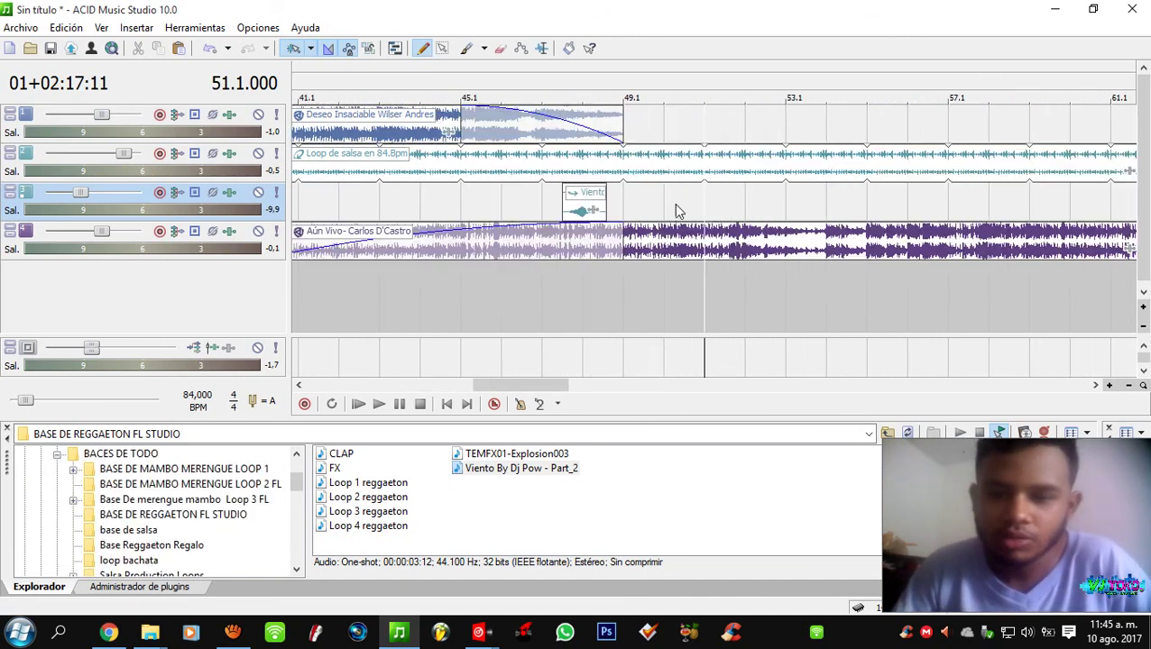
click(588, 176)
scroll(348, 315, up, 4)
scroll(192, 525, down, 10)
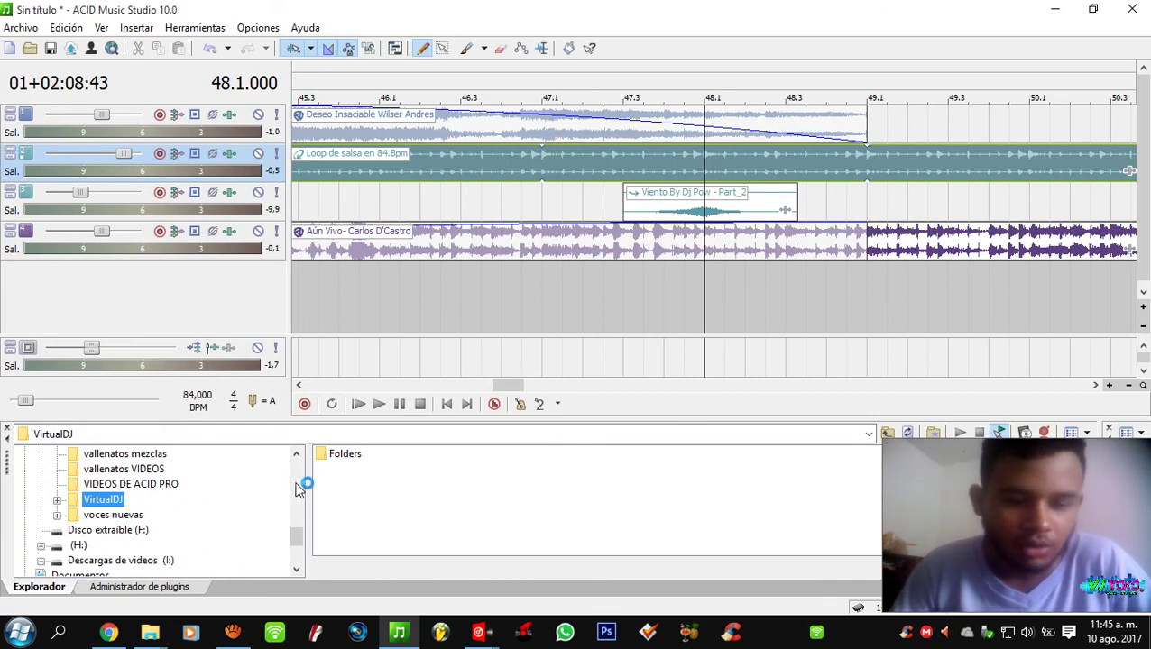
click(127, 514)
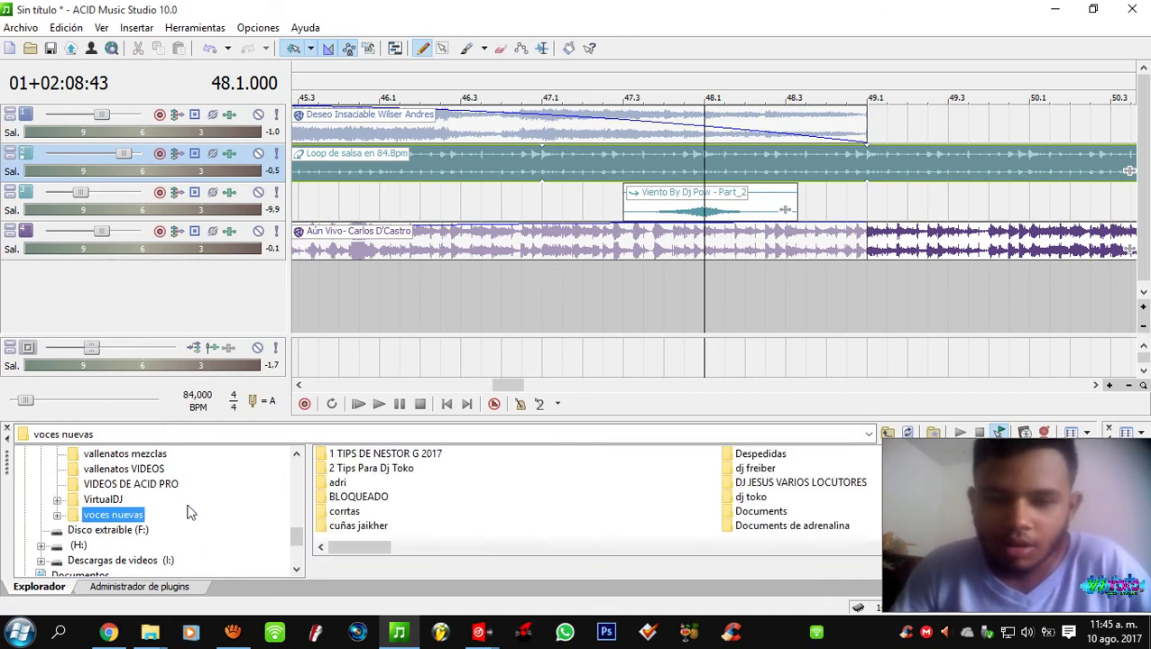
- Browse the audio files in voces nuevas and preview the 2 voces and ADRENALINA LA LEYANDA samples
click(712, 214)
scroll(686, 235, up, 6)
click(106, 518)
scroll(393, 521, right, 5)
scroll(384, 496, right, 6)
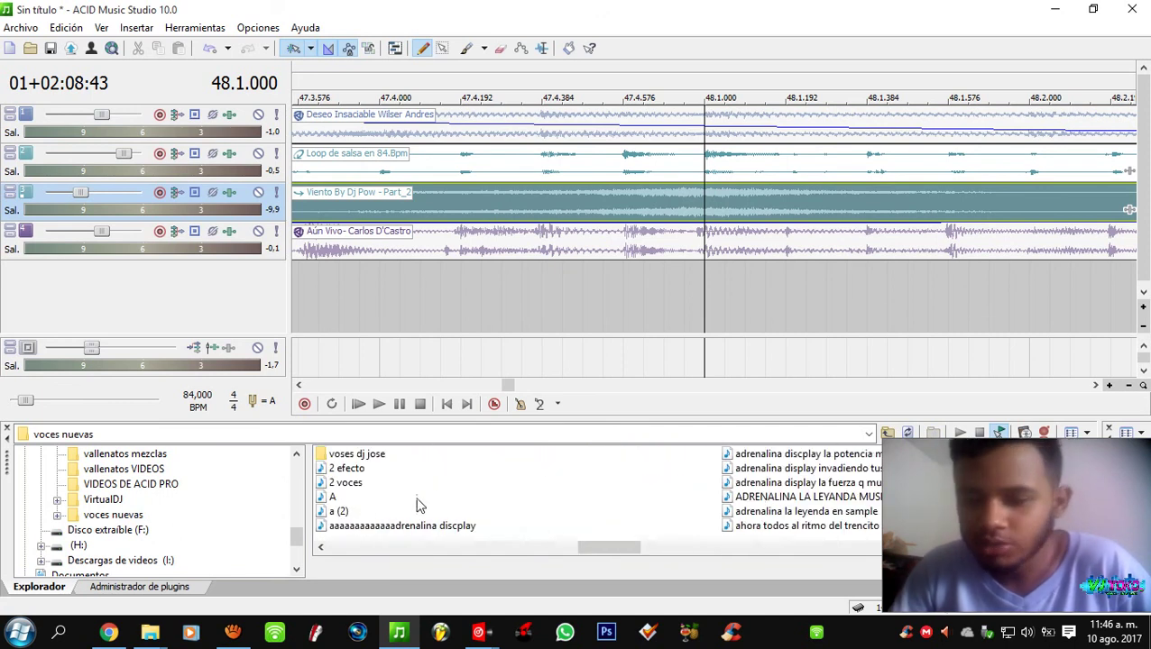
click(350, 484)
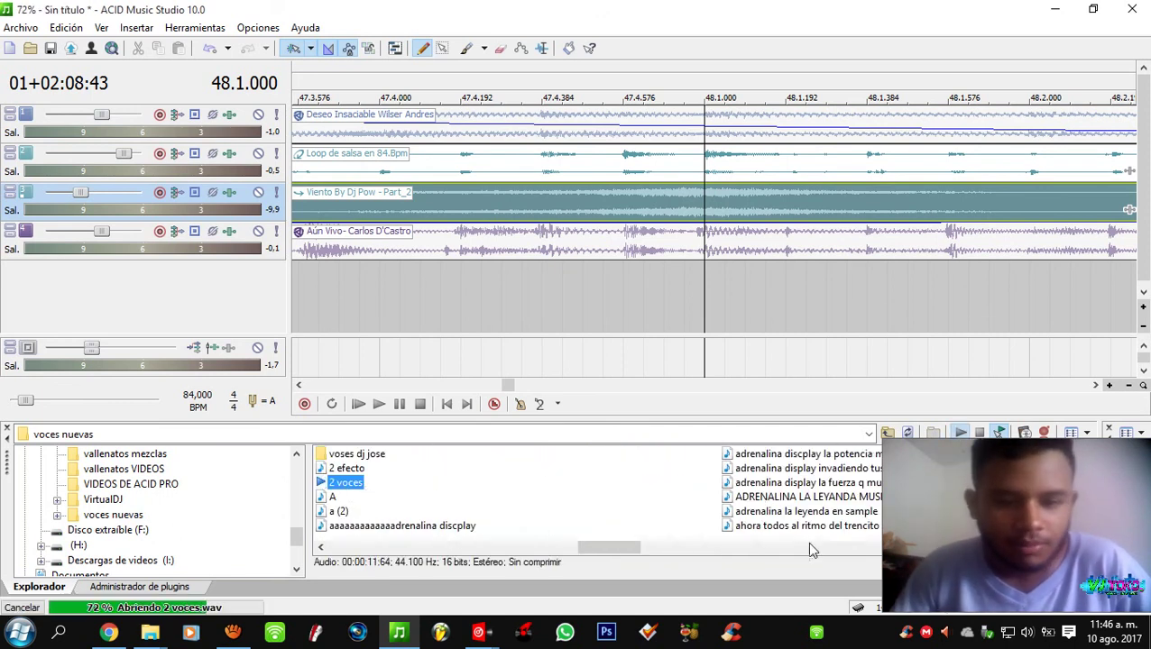
click(796, 497)
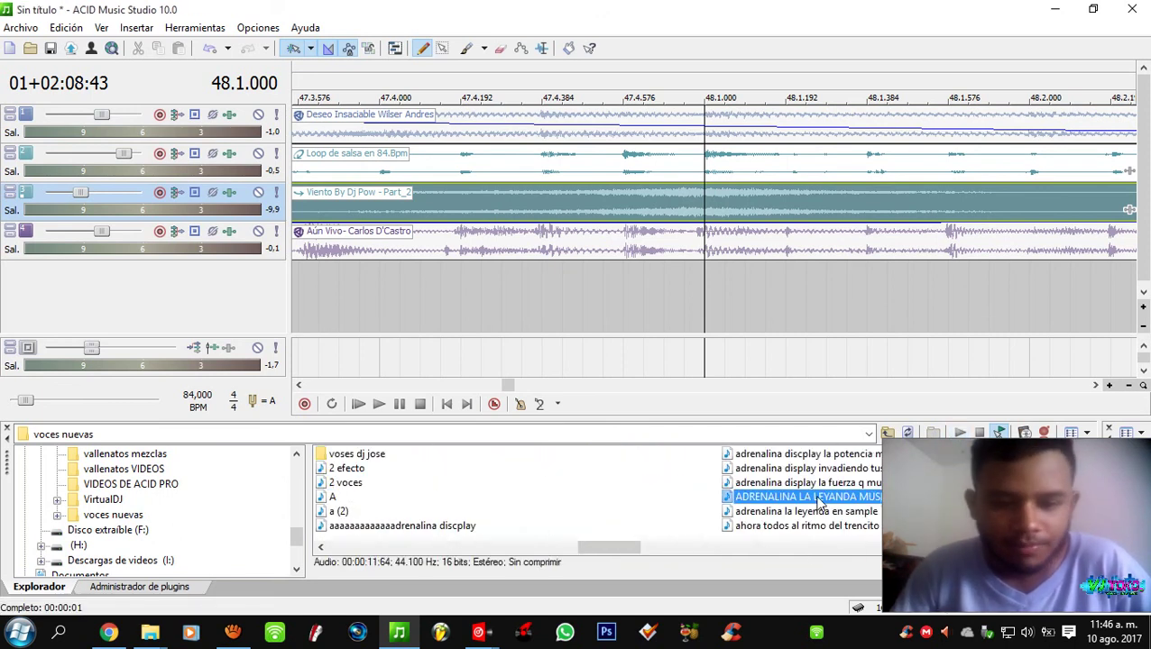
click(577, 487)
scroll(566, 343, down, 3)
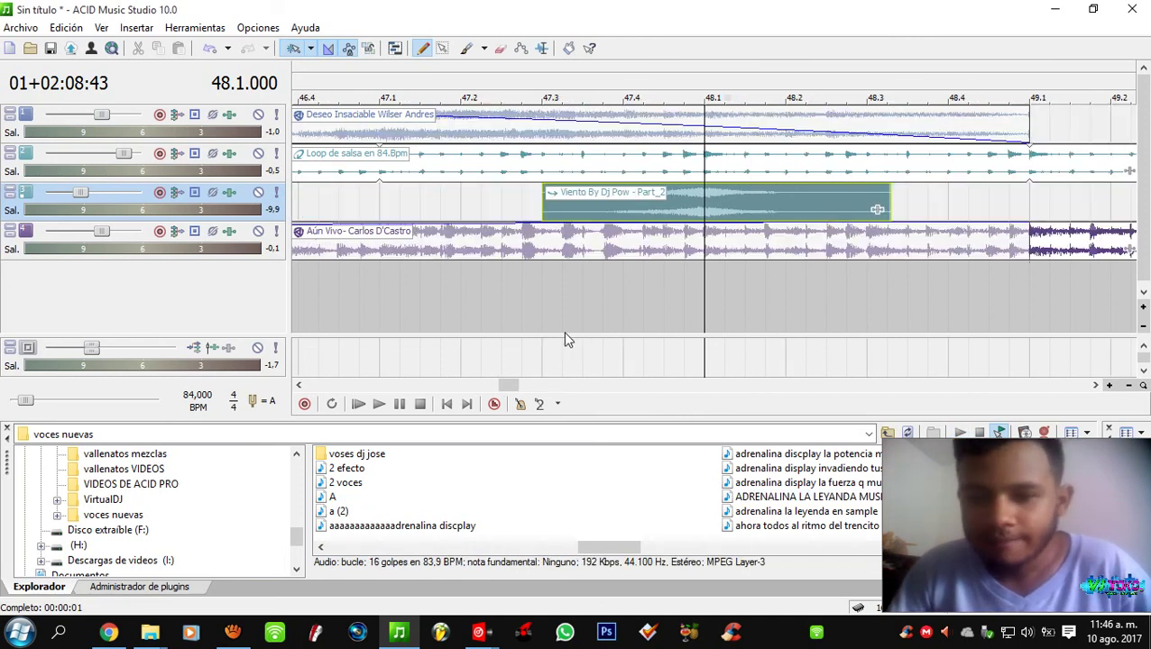
scroll(736, 280, left, 2)
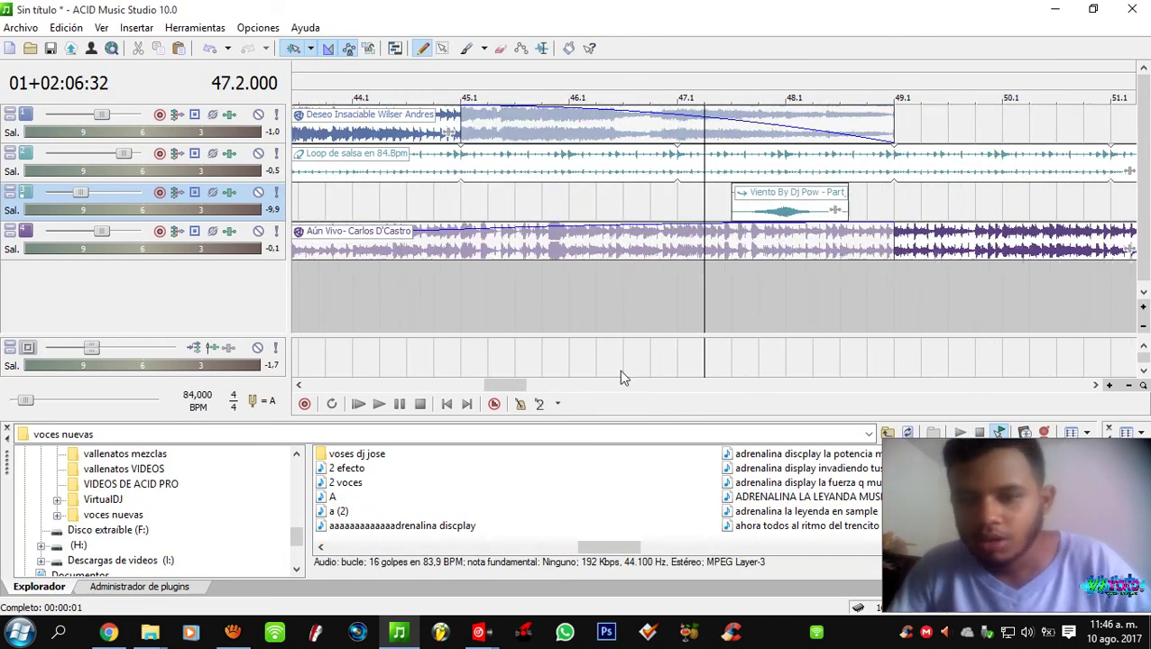
- Expand voces nuevas and its BLOQUEADO subfolder, and open the voice artist's folder just below the short jingles folder
click(56, 514)
click(113, 516)
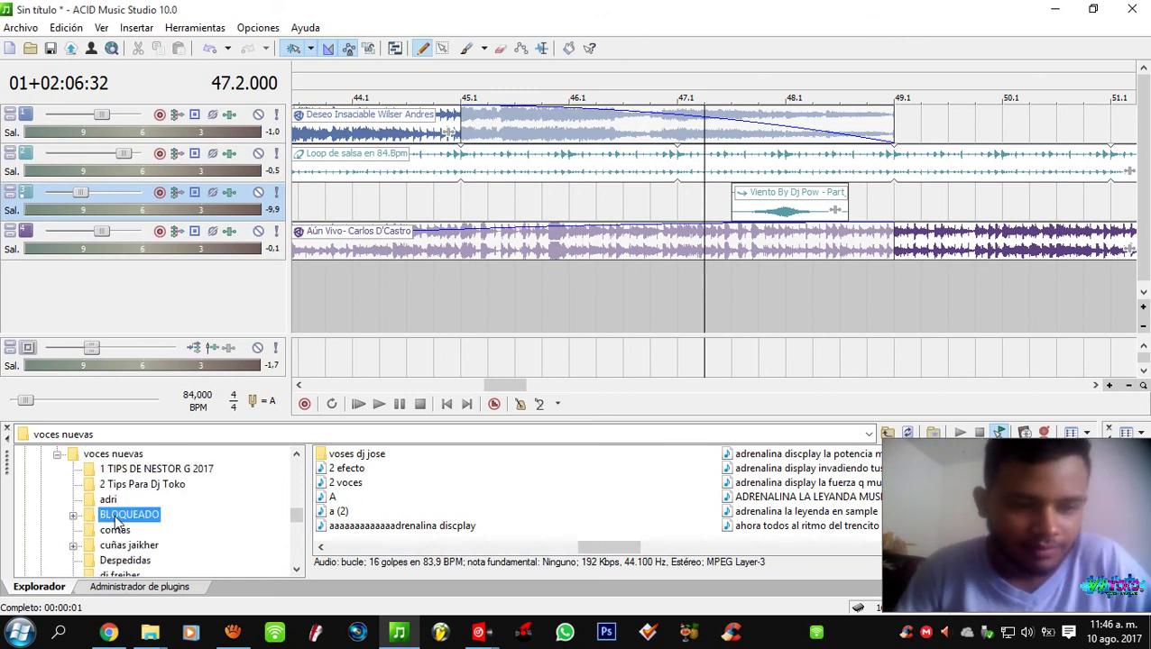
scroll(114, 519, down, 1)
click(76, 470)
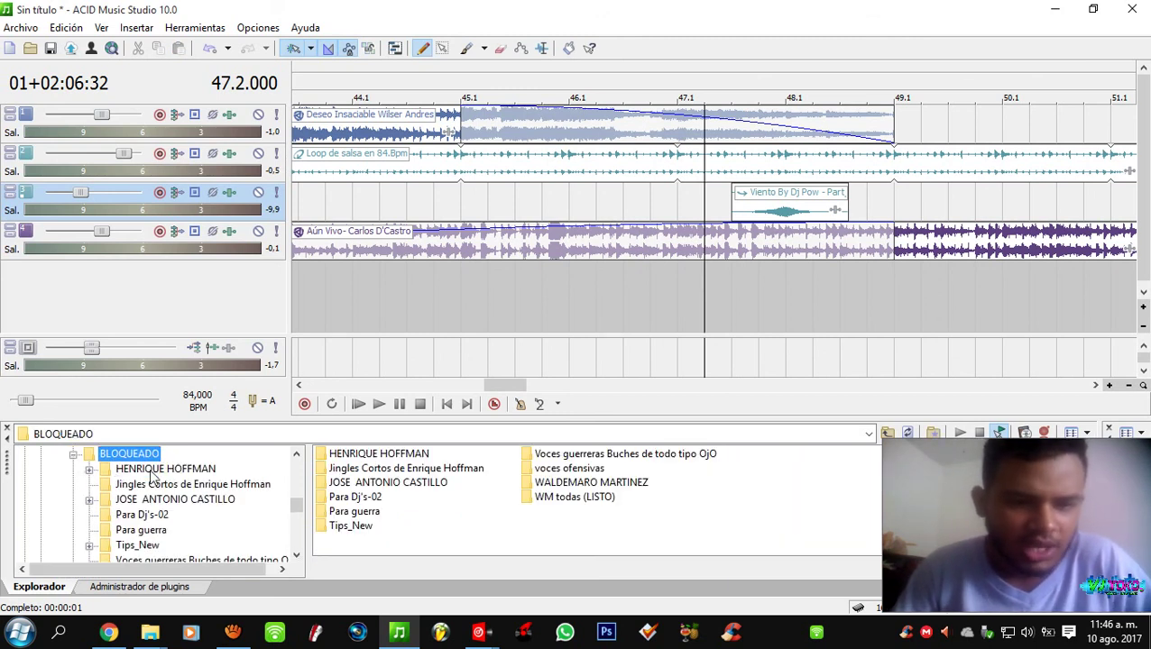
click(154, 471)
click(154, 502)
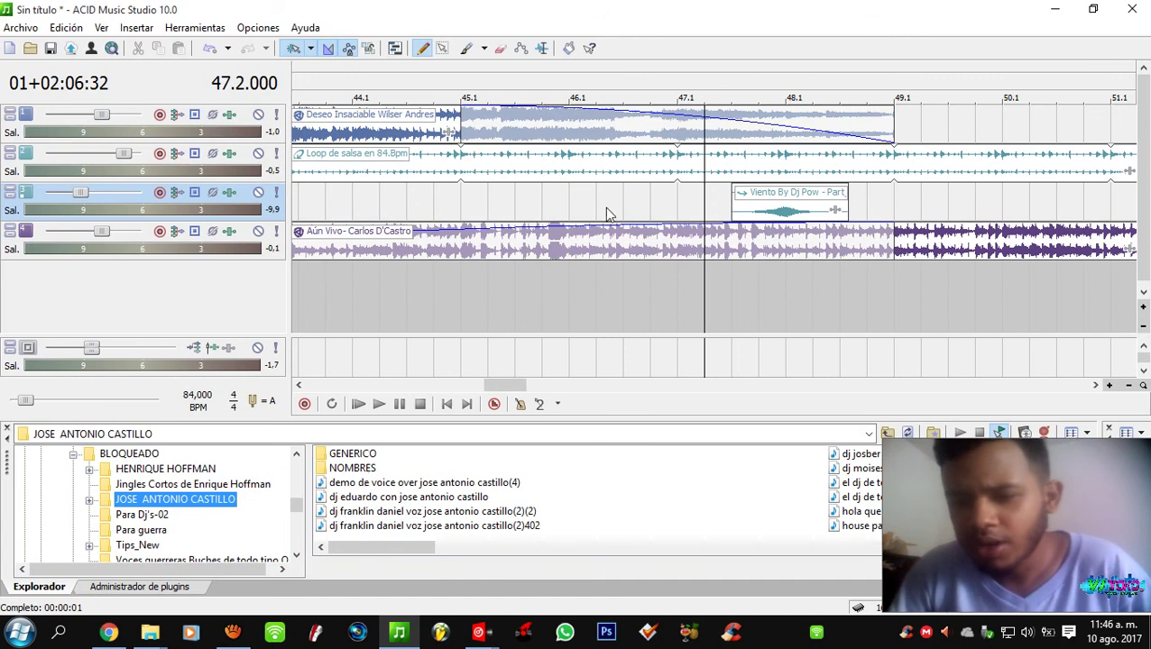
- Reopen that voice artist's folder from BLOQUEADO and browse its files as far as the long tira recordings
click(734, 249)
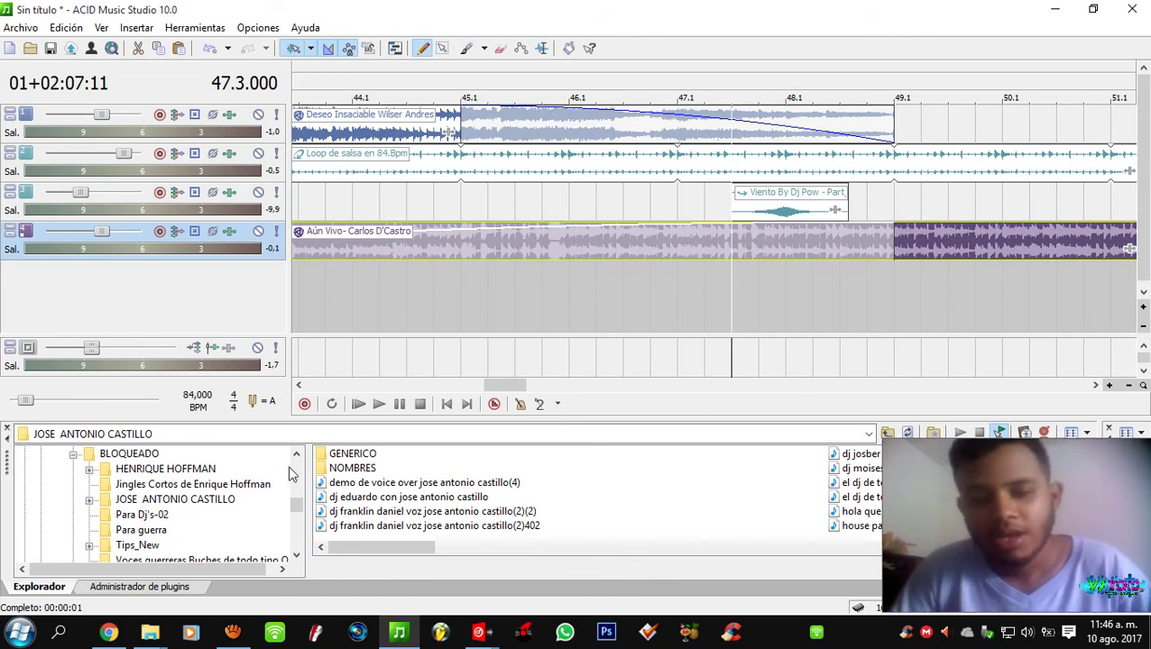
click(129, 453)
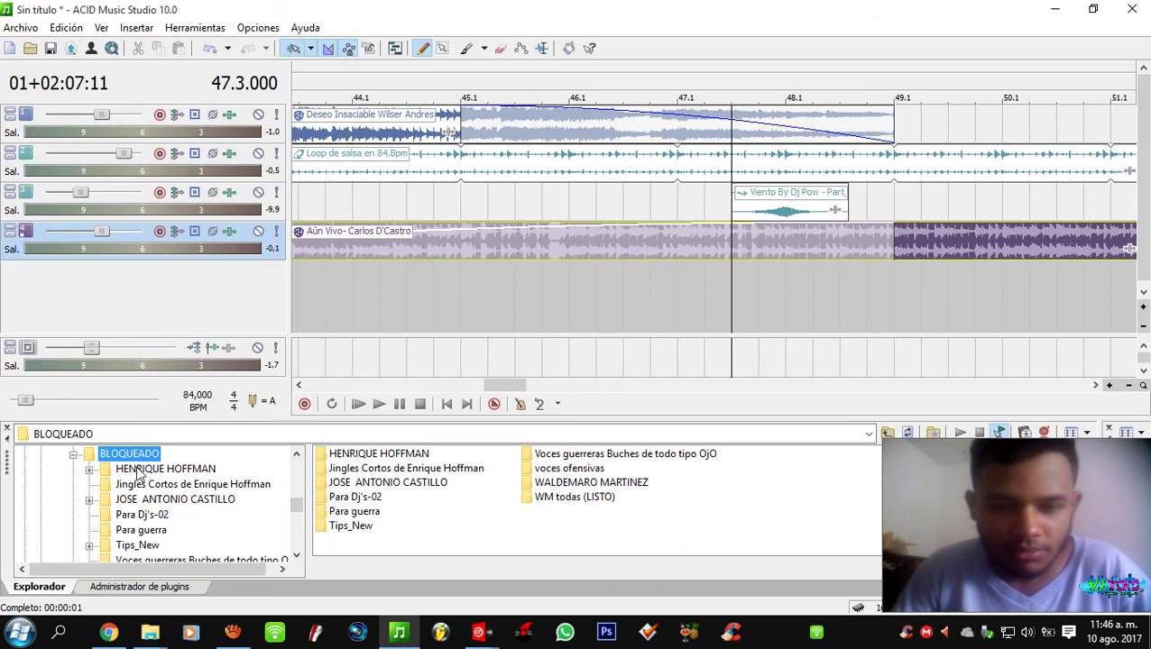
click(140, 470)
click(176, 499)
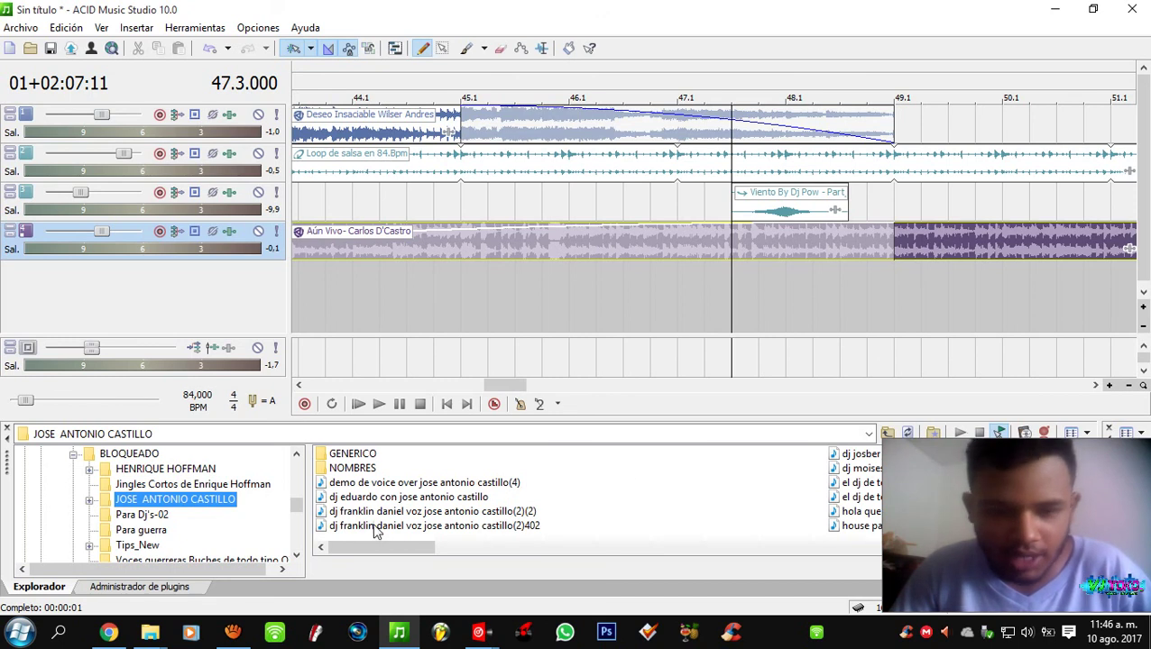
scroll(534, 505, down, 3)
scroll(423, 484, down, 5)
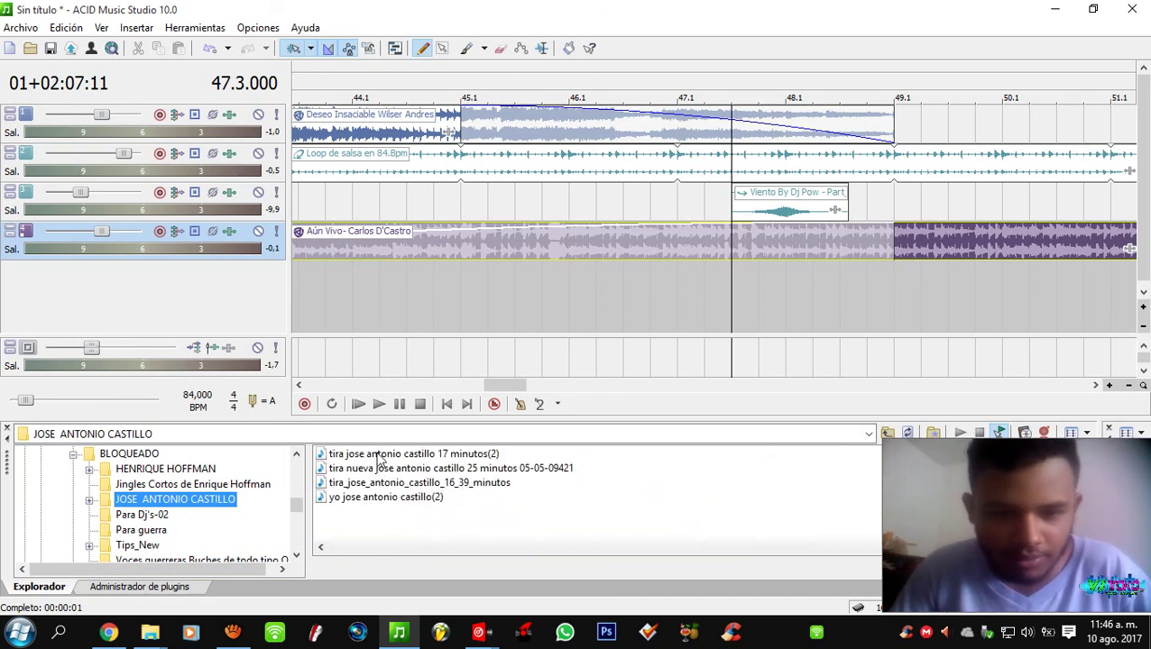
- Play the mix from measure 44.4 and preview the 17-minute tira voice-over file on top of it
click(623, 276)
click(436, 269)
key(space)
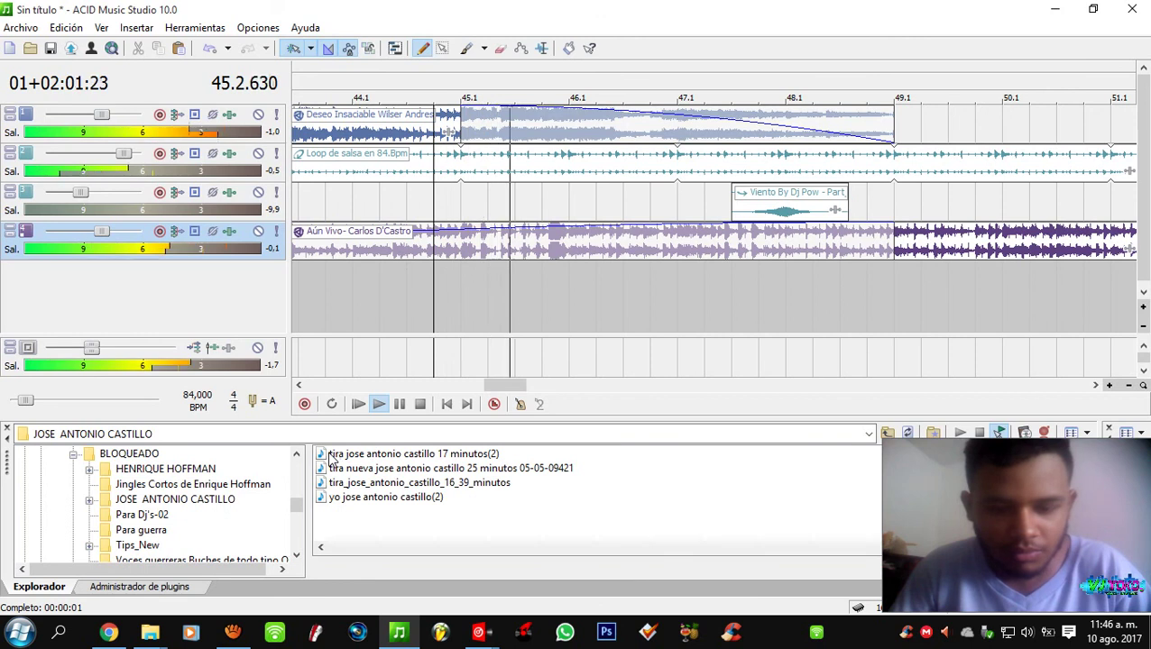
mouse_move(79, 354)
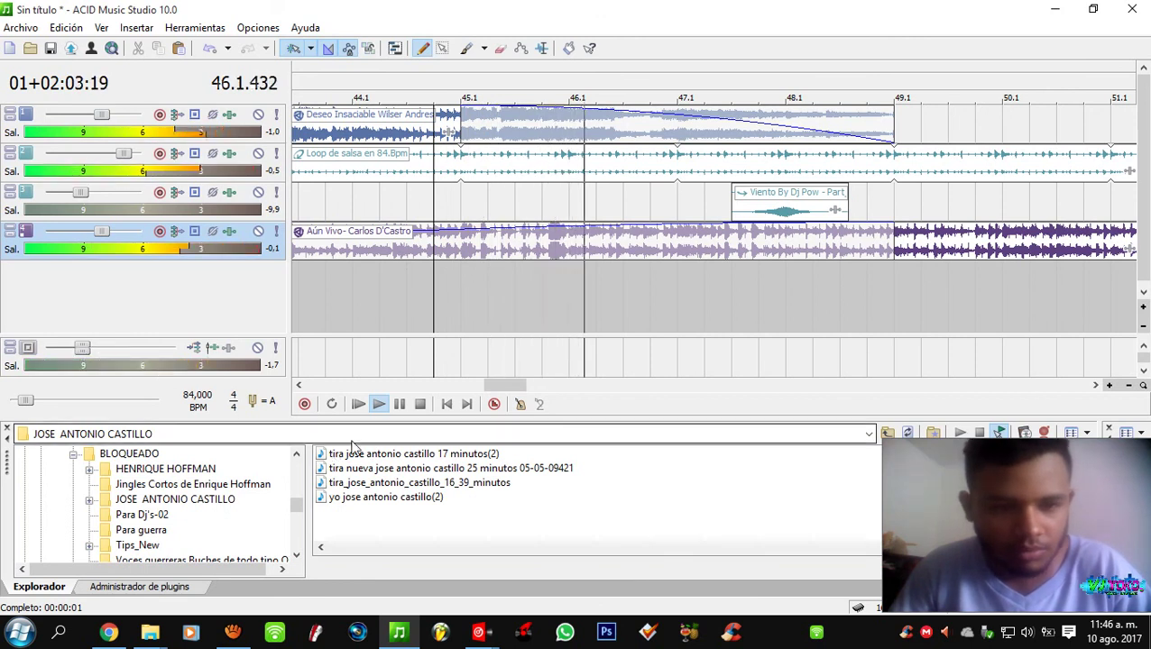
click(413, 454)
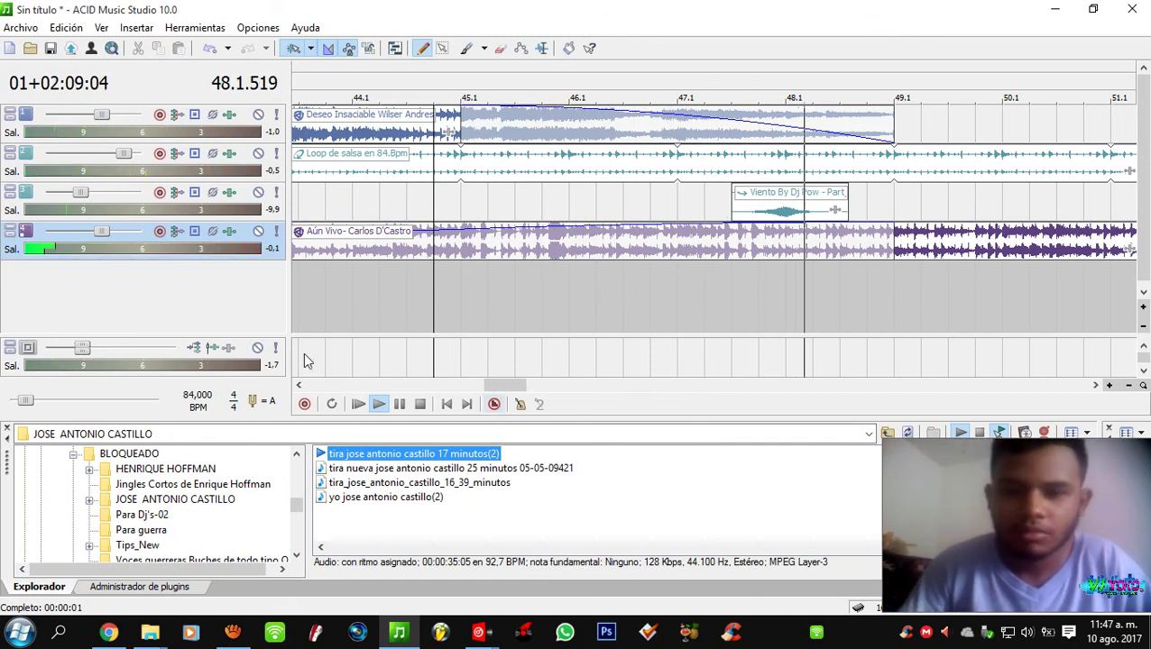
- Raise the master volume slightly and replay the 17-minute voice-over file against the mix before stopping playback
drag(82, 348, 87, 347)
scroll(629, 305, down, 3)
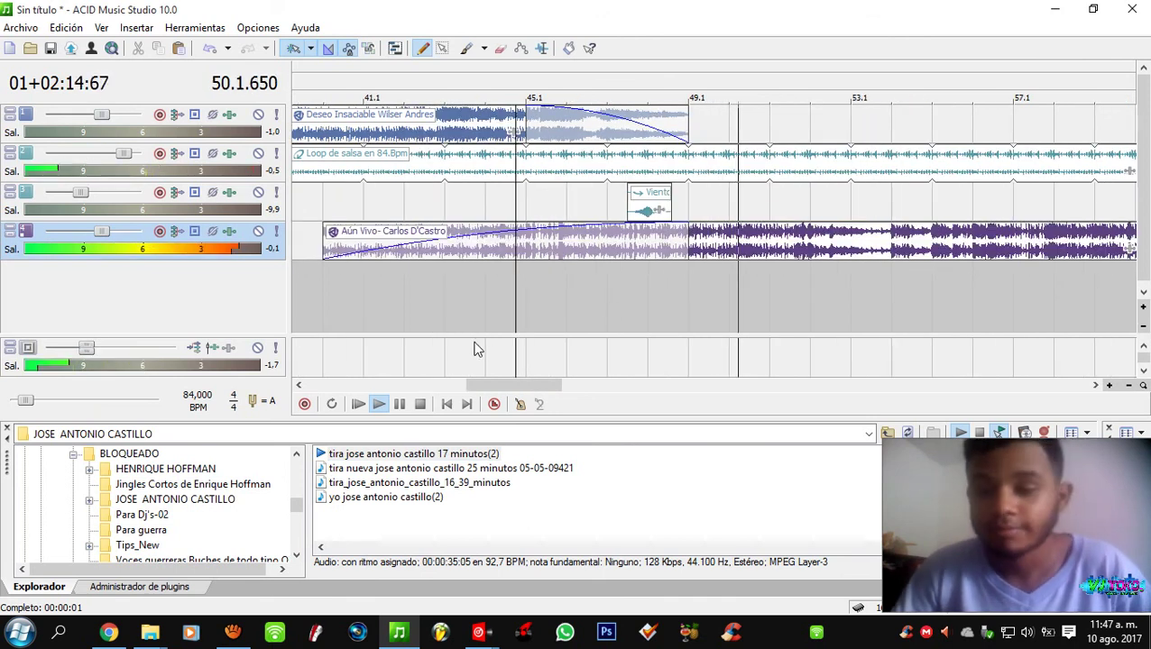
click(326, 455)
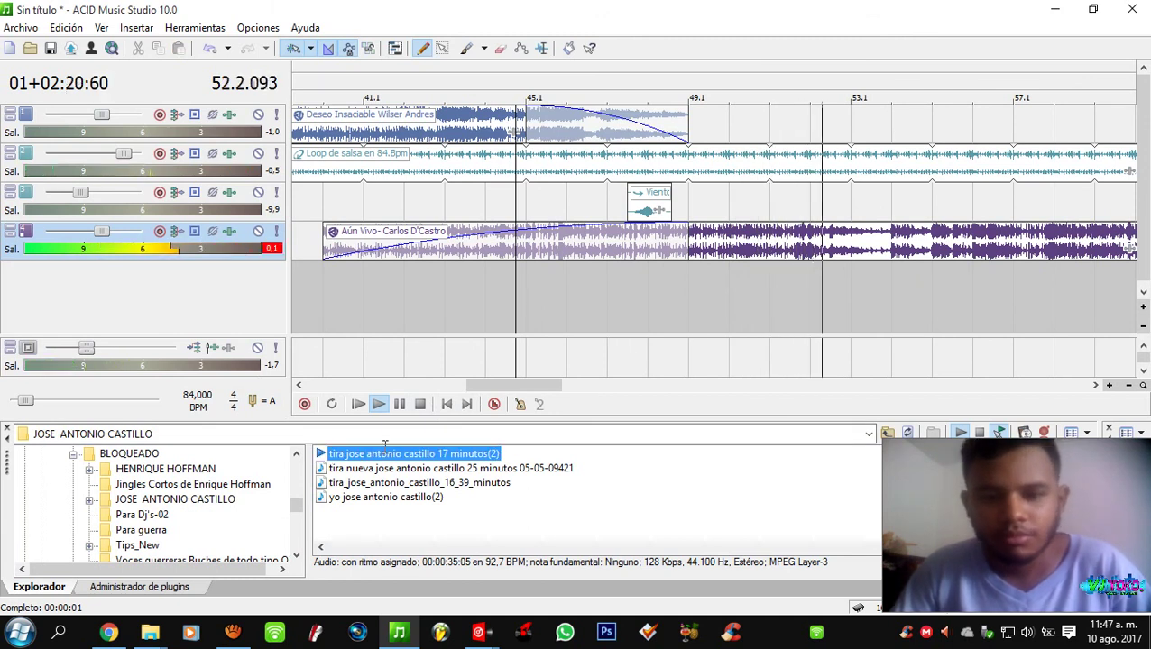
click(681, 488)
click(763, 297)
- Examine the crossfade between the two songs from measure 43.1 to 49.1, including the Viento clip around measure 48.1
scroll(762, 297, down, 3)
scroll(676, 282, up, 1)
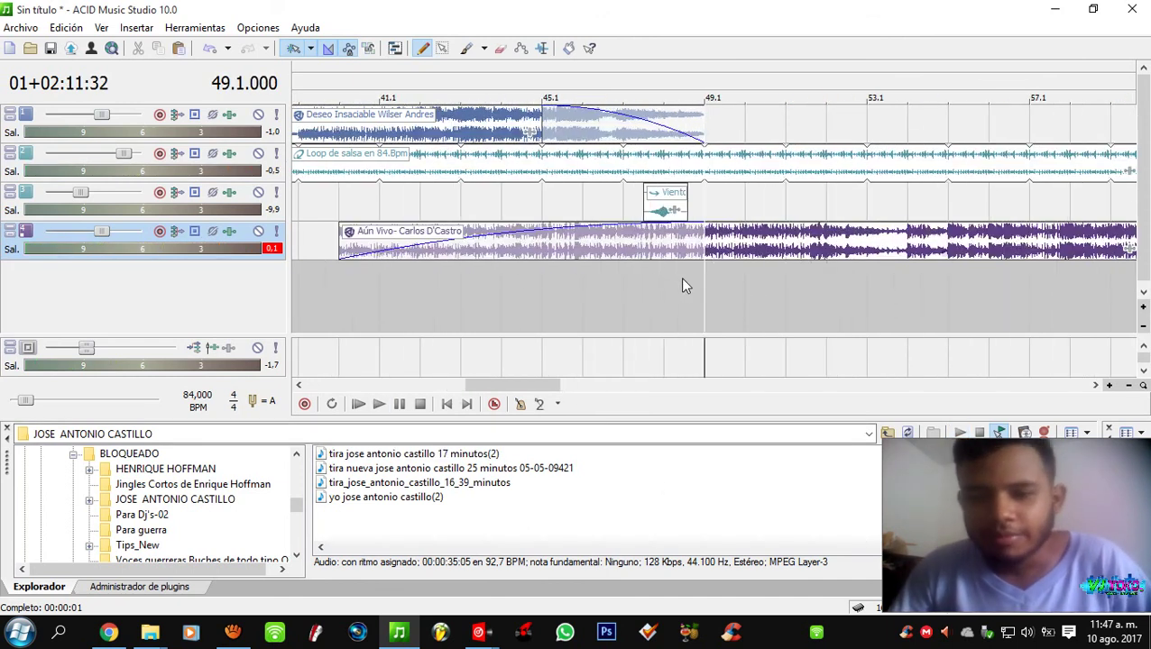
scroll(596, 270, up, 3)
scroll(568, 275, up, 3)
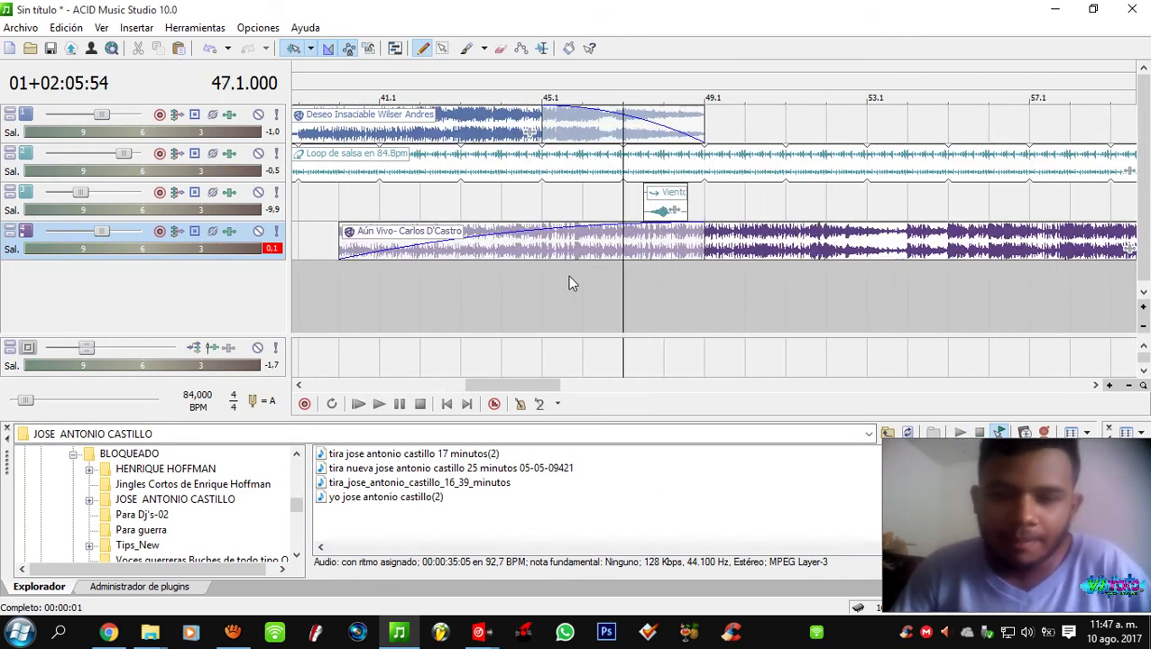
scroll(564, 271, left, 5)
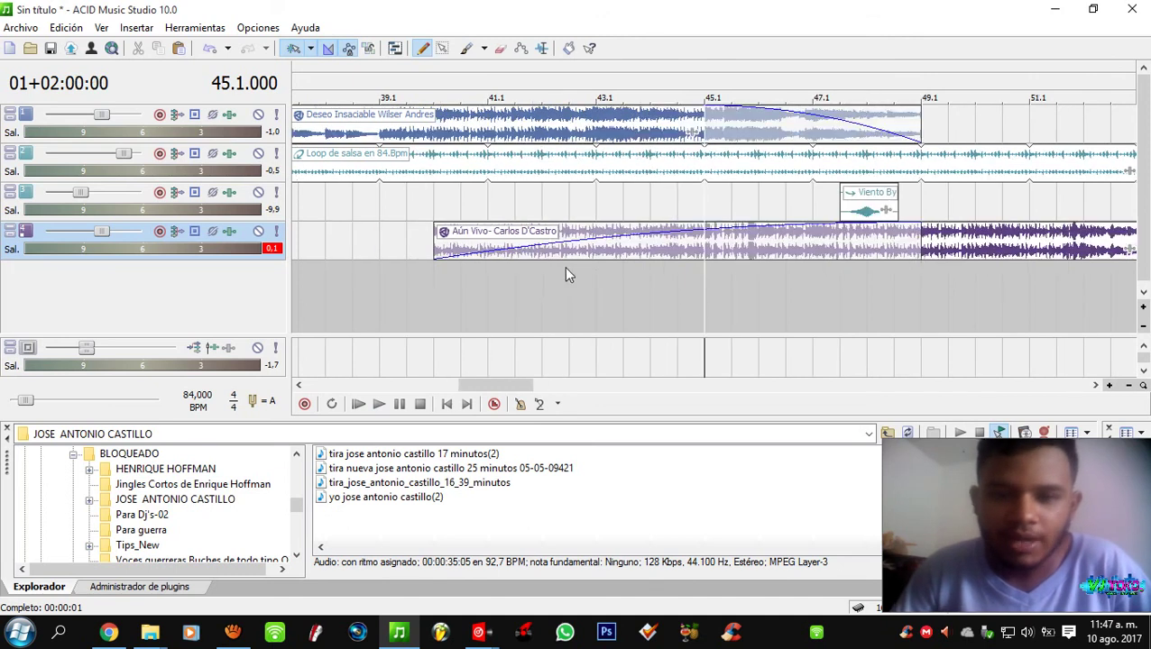
scroll(658, 271, up, 2)
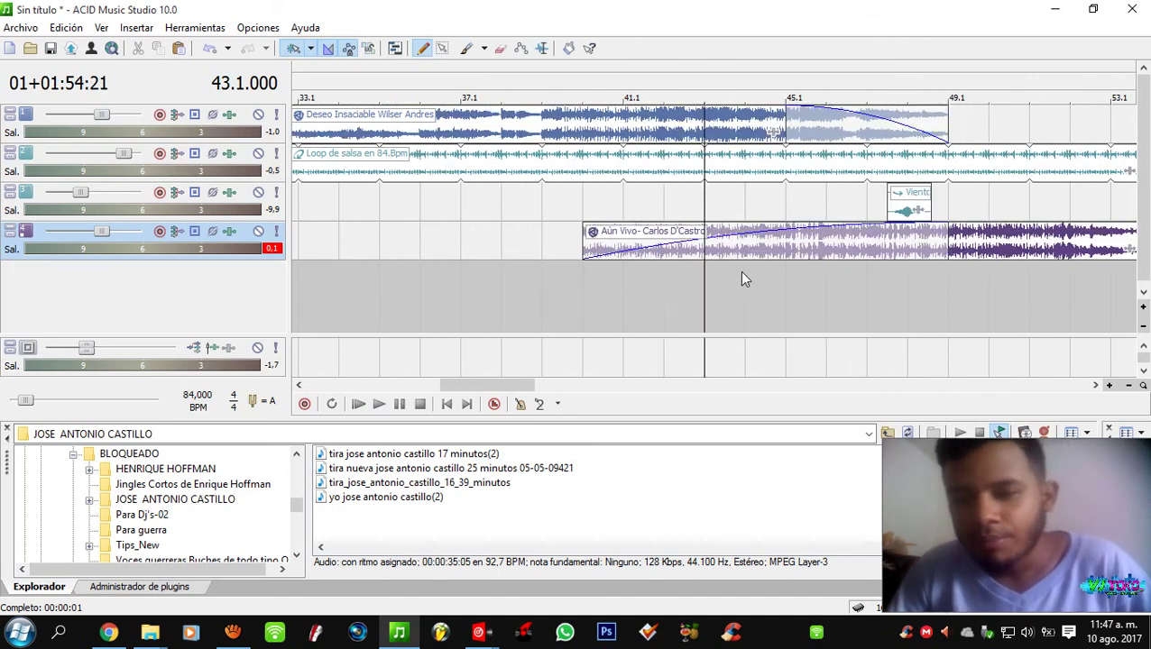
scroll(744, 278, down, 1)
scroll(732, 275, down, 1)
scroll(732, 278, down, 1)
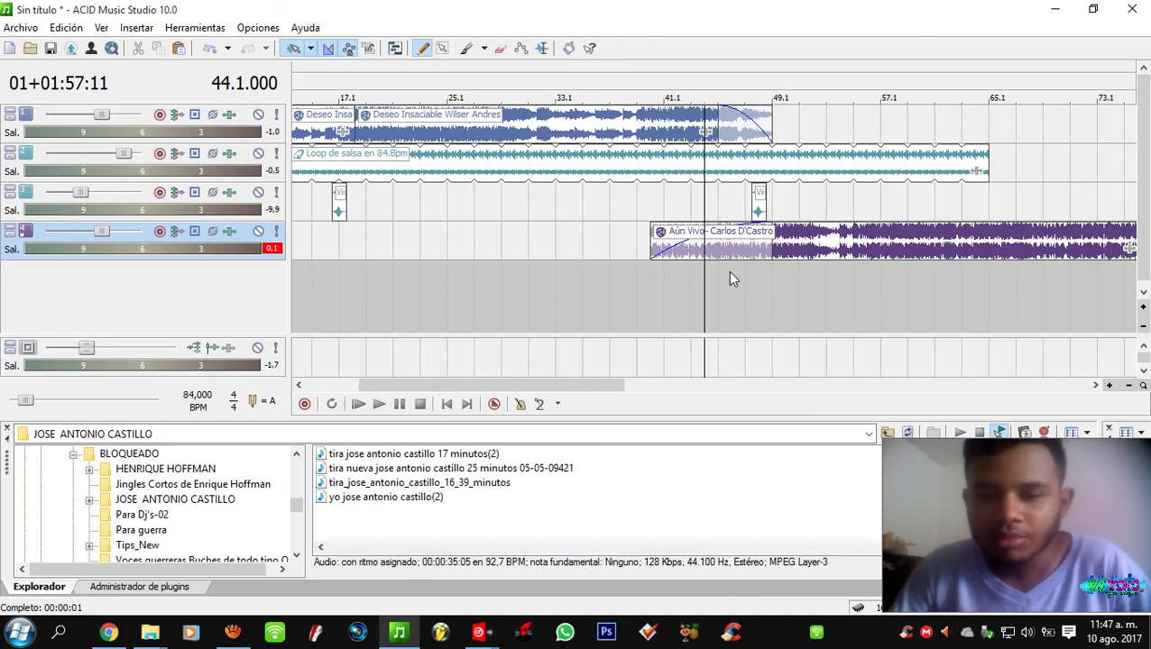
scroll(727, 272, up, 2)
scroll(650, 277, up, 1)
scroll(651, 276, down, 1)
click(636, 289)
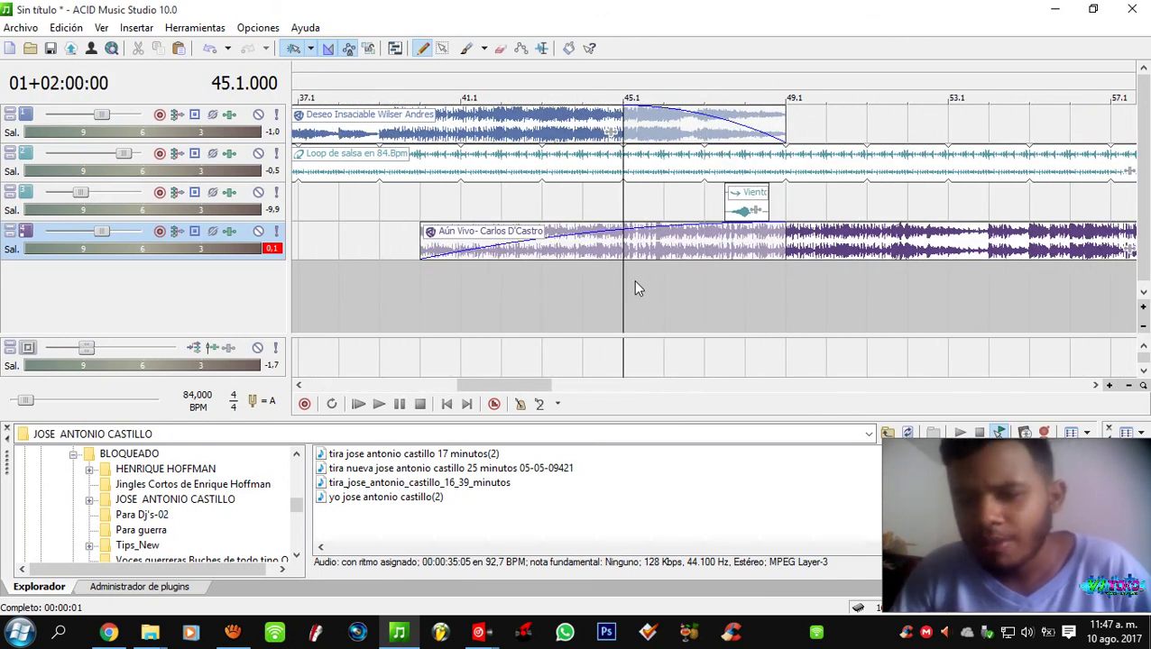
scroll(667, 289, down, 1)
click(793, 289)
scroll(793, 289, up, 2)
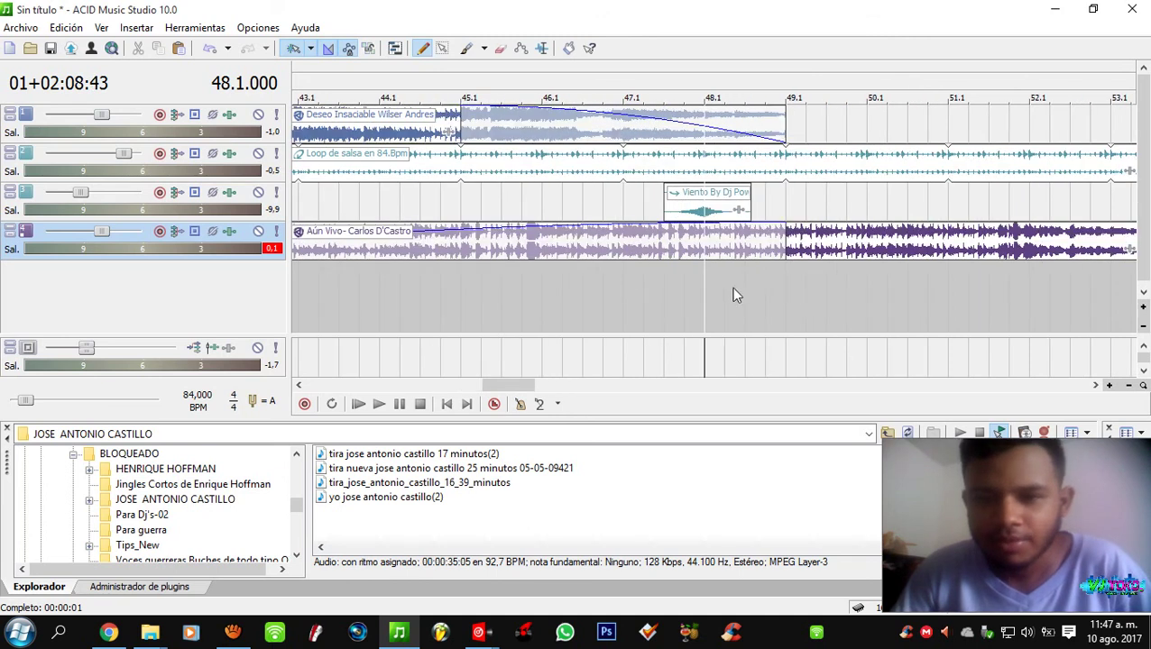
click(661, 287)
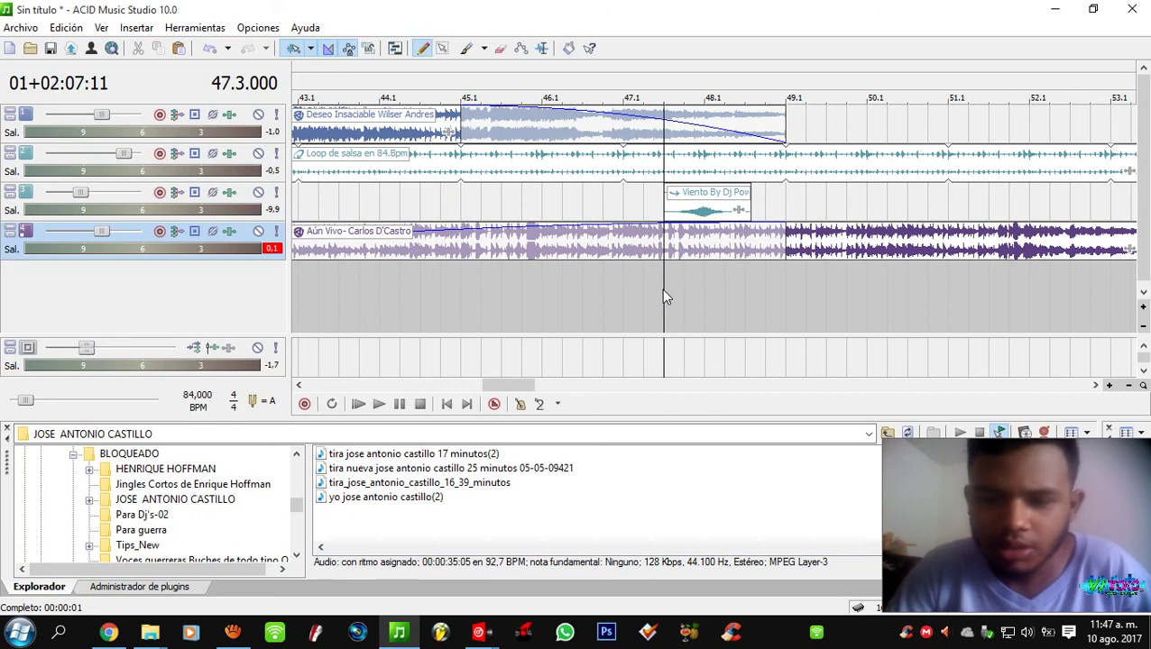
click(701, 304)
scroll(690, 293, down, 6)
scroll(631, 278, down, 2)
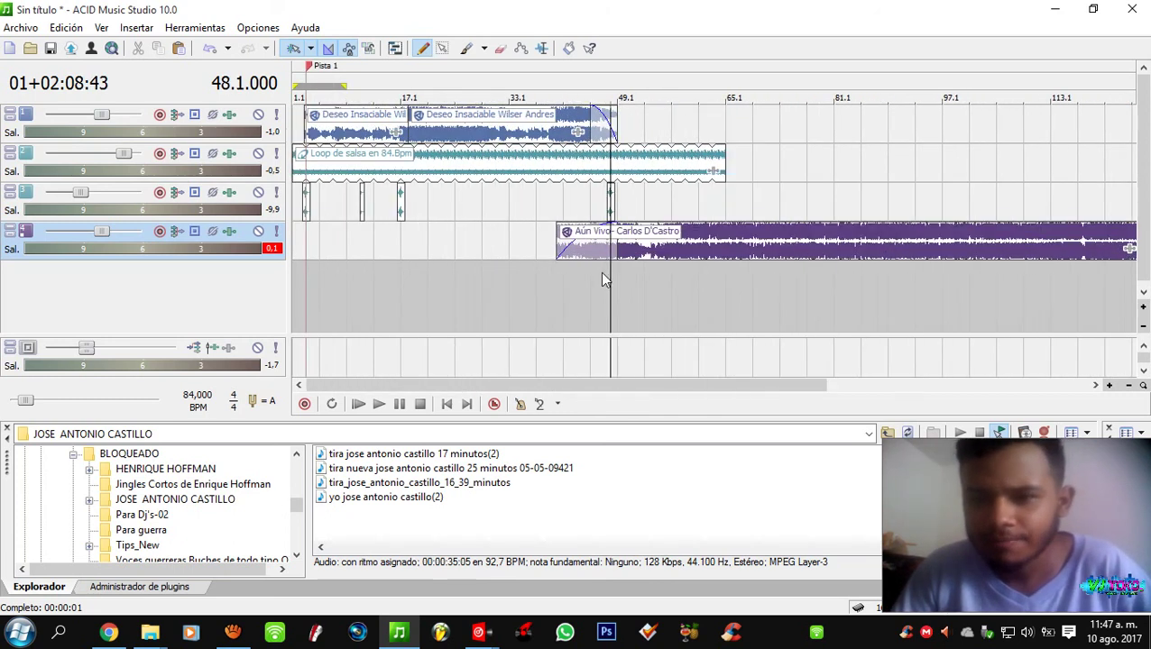
- Examine the beginning of the mix from measure 1.1 to 17.1, checking the salsa loop against the Viento clips
click(303, 272)
scroll(361, 274, up, 2)
scroll(541, 287, down, 2)
scroll(505, 293, up, 2)
scroll(478, 293, down, 1)
click(297, 281)
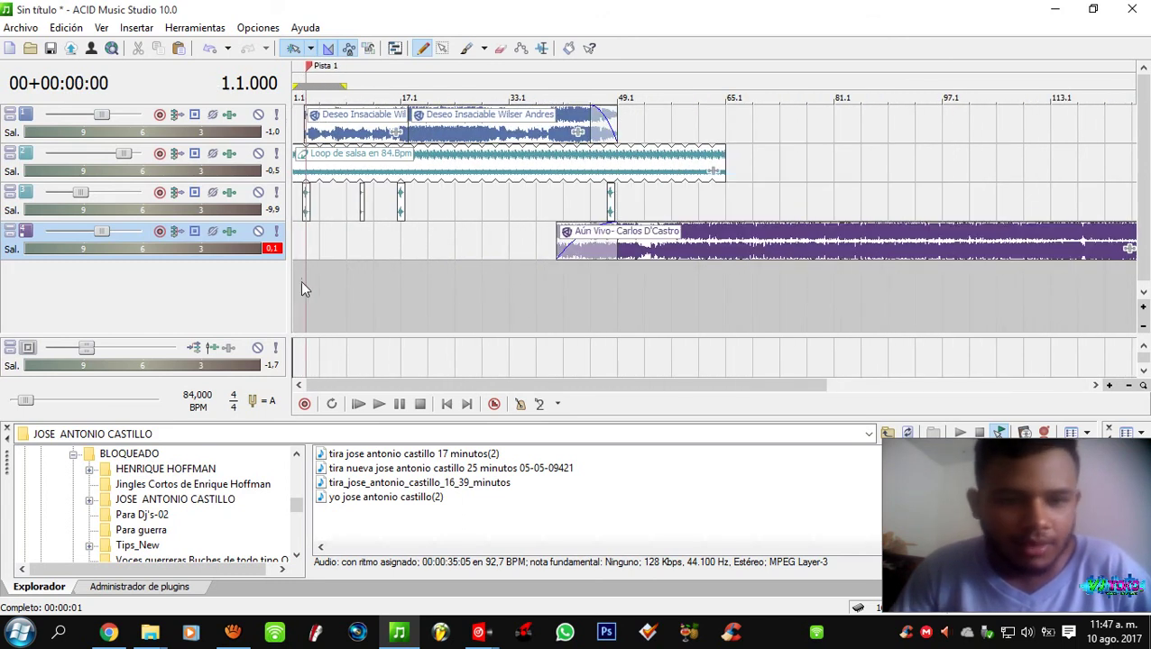
scroll(353, 283, up, 1)
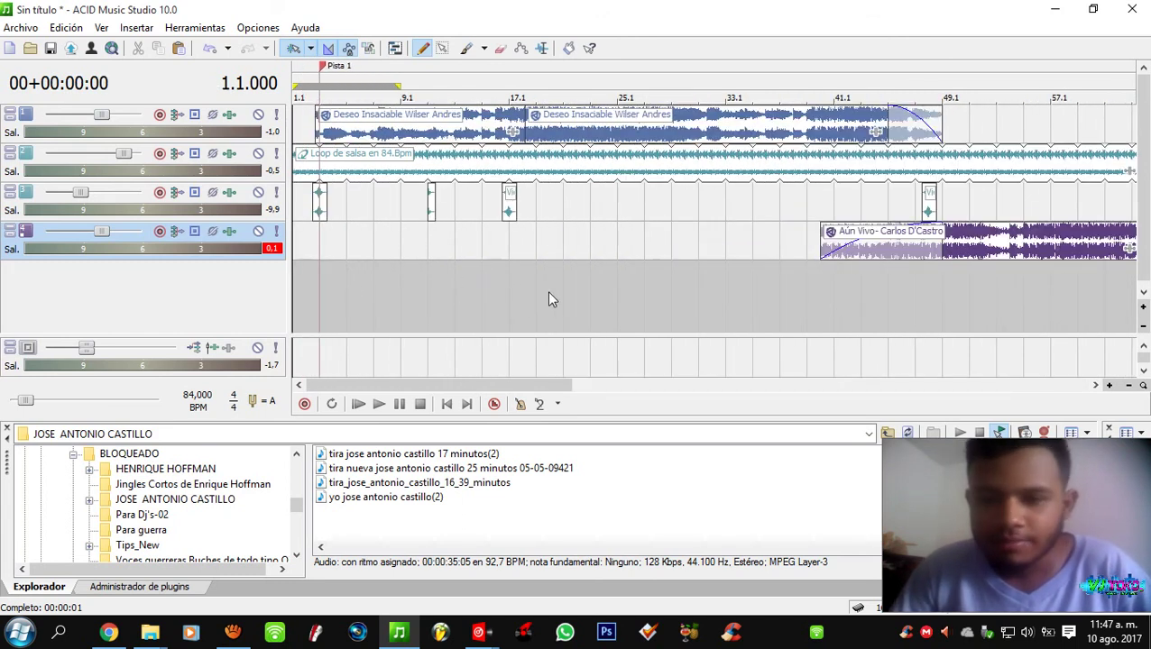
click(453, 168)
click(505, 163)
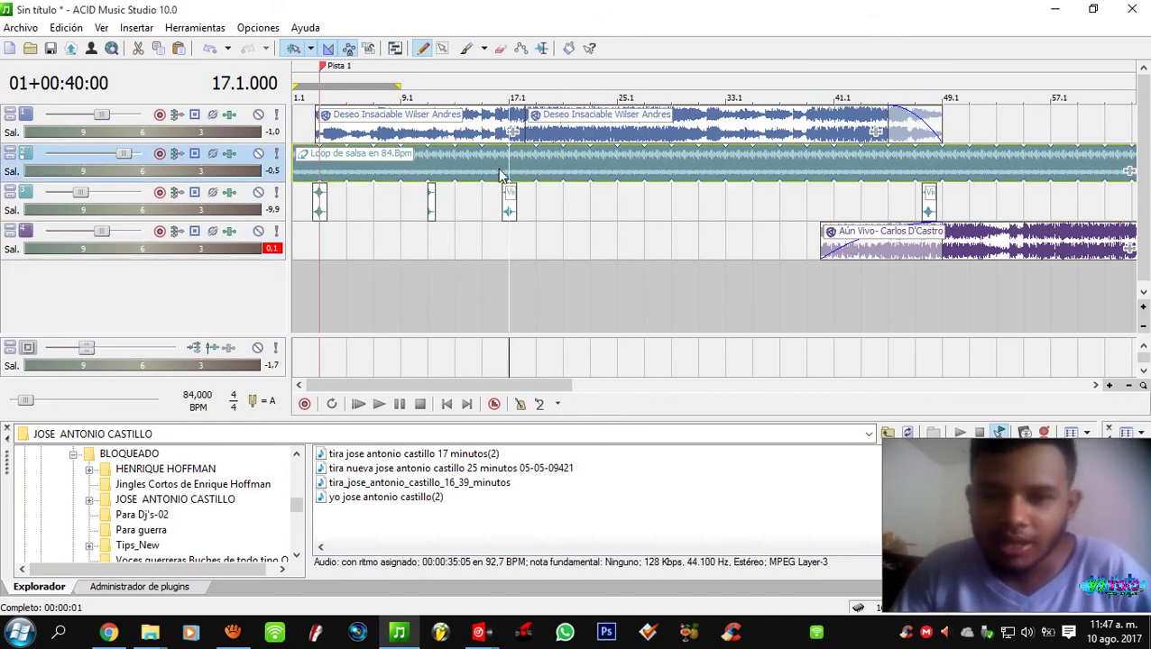
click(470, 175)
click(465, 175)
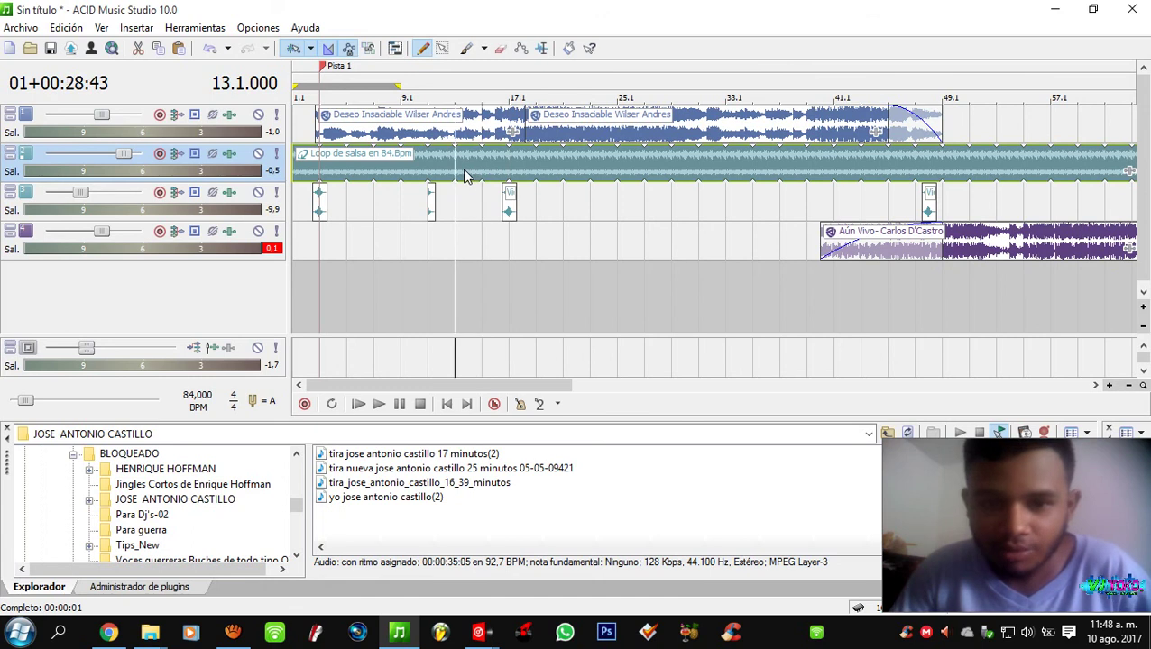
scroll(464, 175, up, 2)
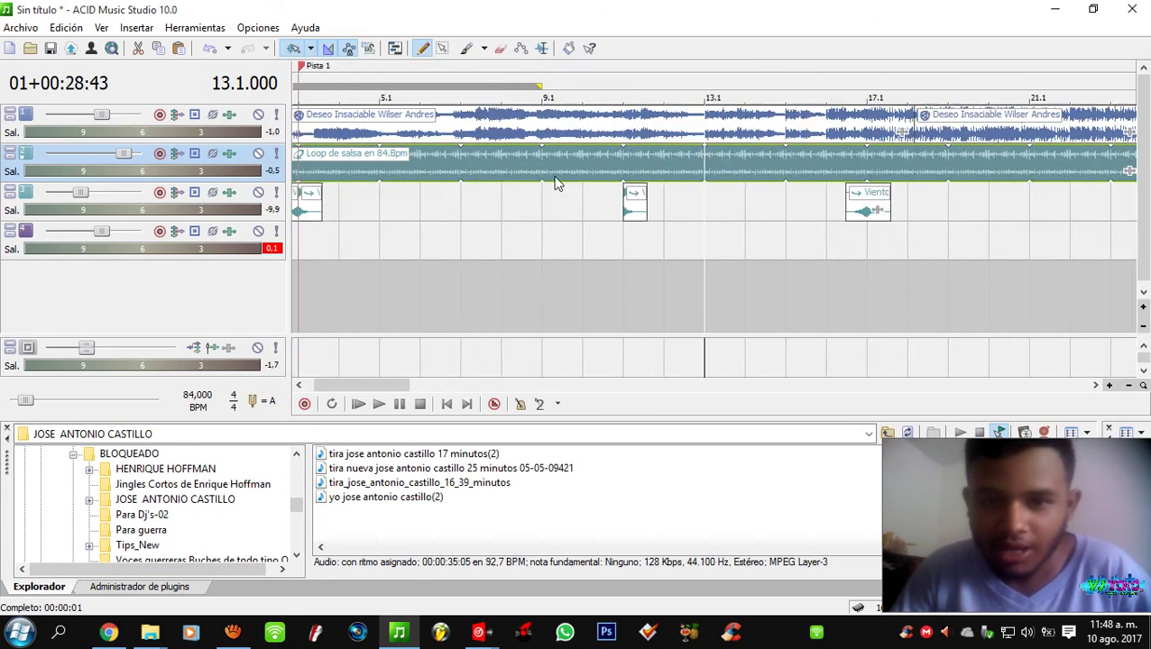
- Review the whole arrangement from measure 1.1 to 49.1, including both songs, the salsa loop and the Viento clips, and return the cursor to 1.1
click(745, 162)
scroll(745, 162, up, 1)
scroll(591, 176, down, 2)
click(306, 203)
scroll(320, 197, up, 2)
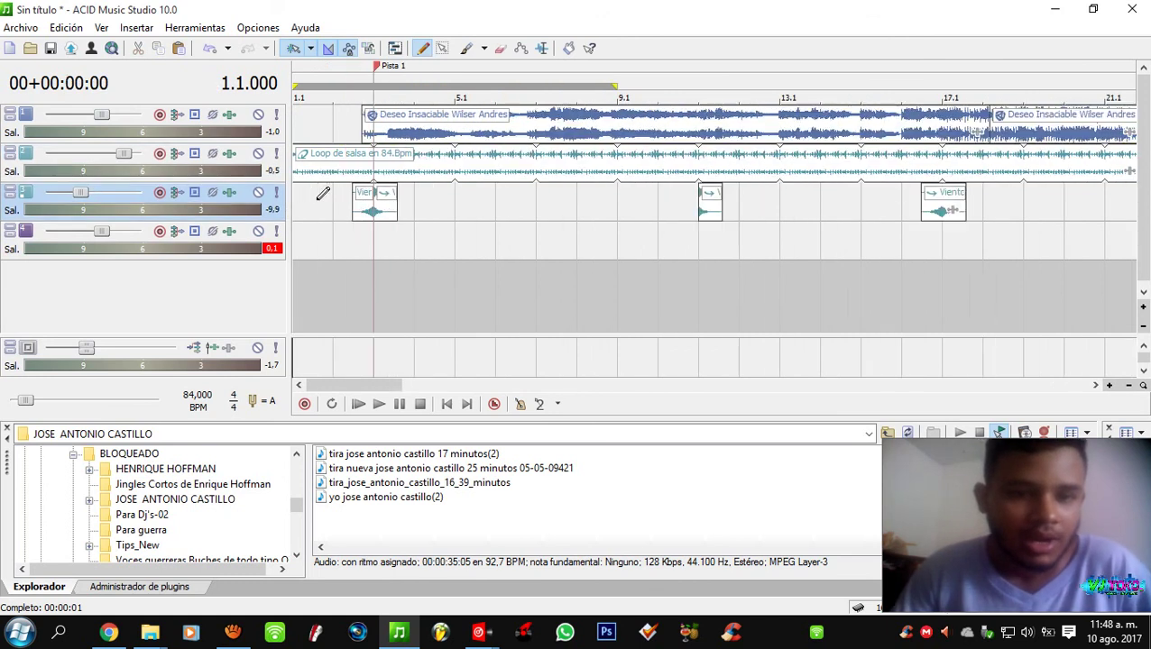
scroll(320, 197, down, 3)
scroll(588, 225, down, 2)
click(579, 233)
scroll(581, 233, up, 2)
scroll(582, 232, down, 2)
scroll(581, 233, up, 2)
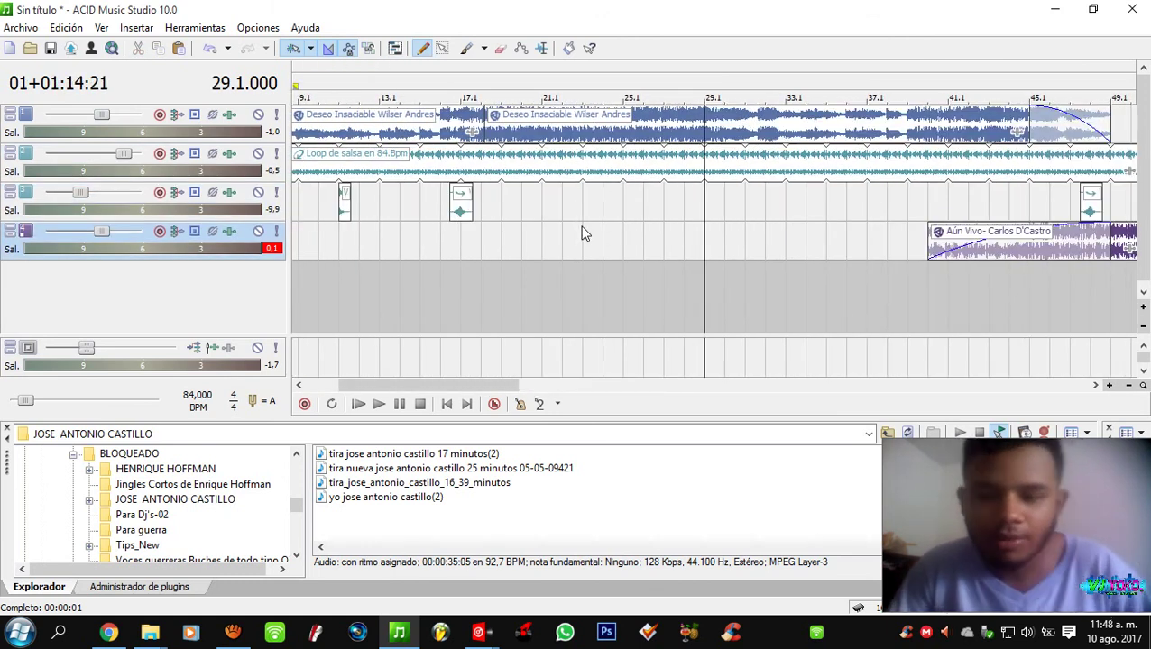
click(543, 222)
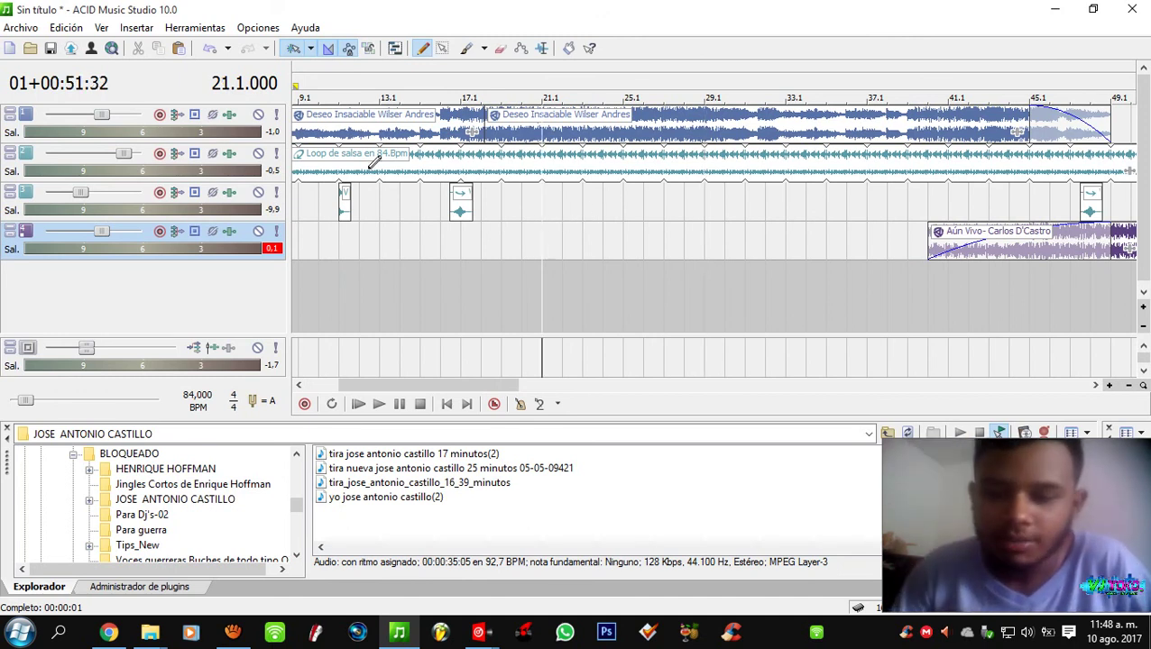
click(301, 207)
key(ctrl+Home)
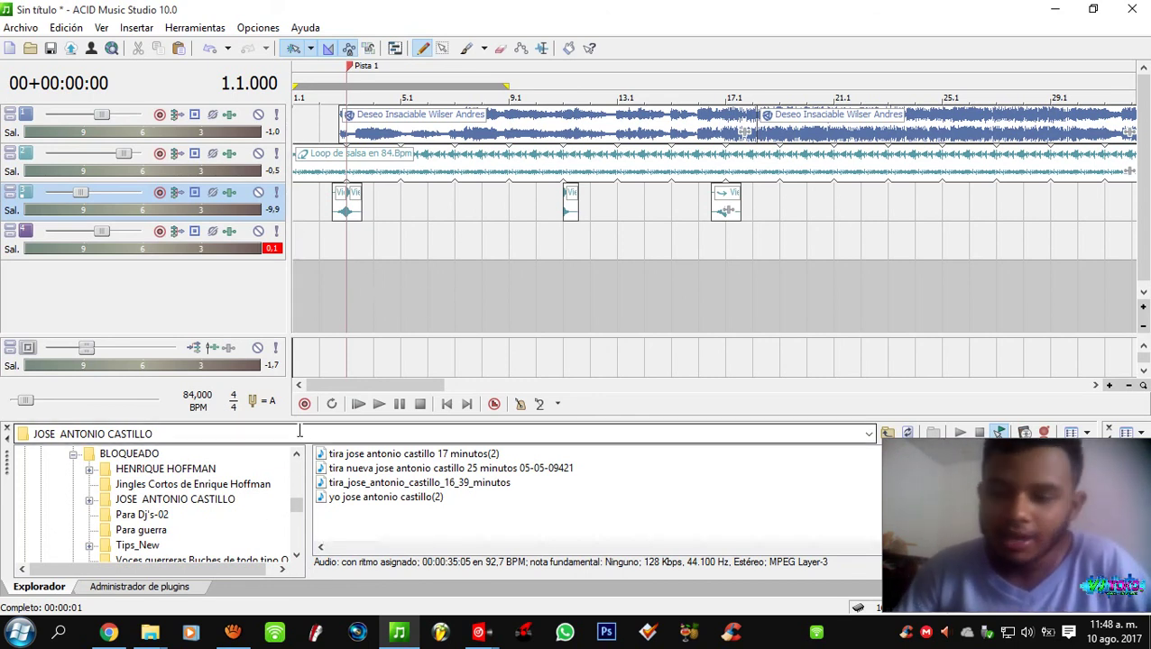
- Switch to aTube Catcher and view its screen recording controls
click(478, 632)
key(alt+Tab)
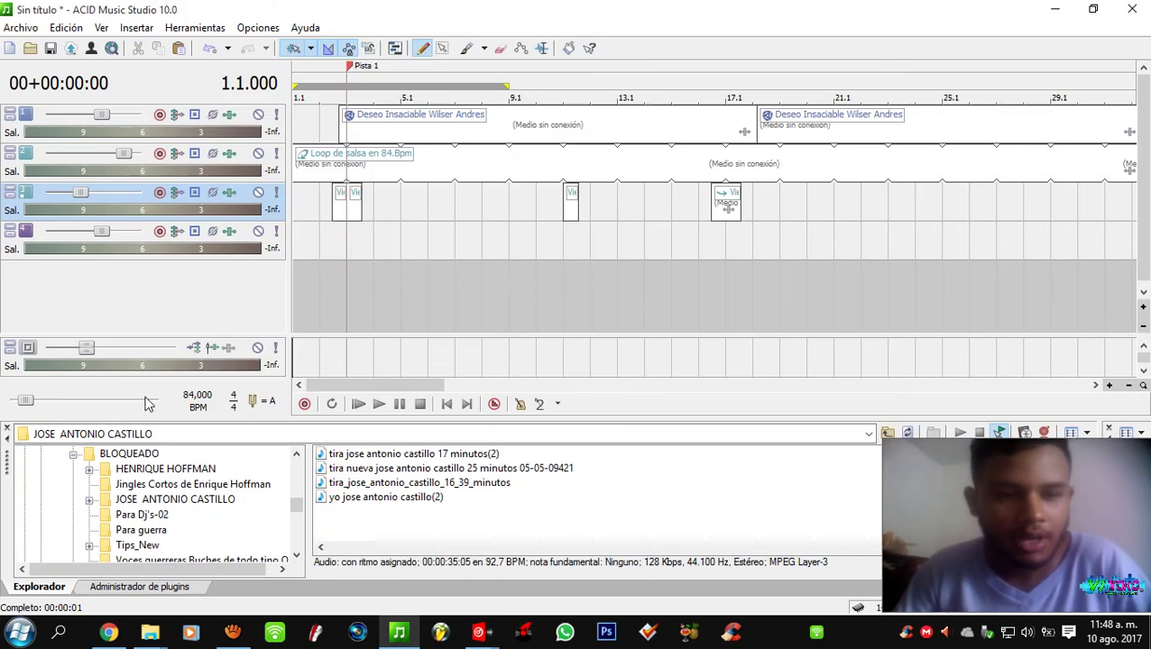
click(233, 632)
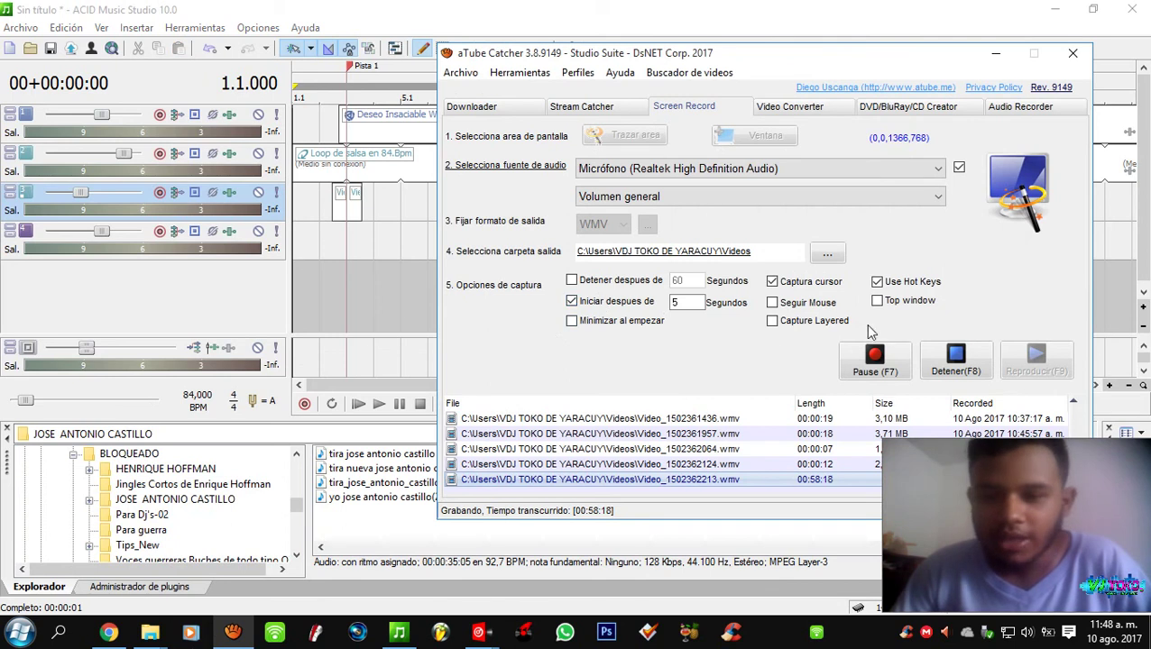